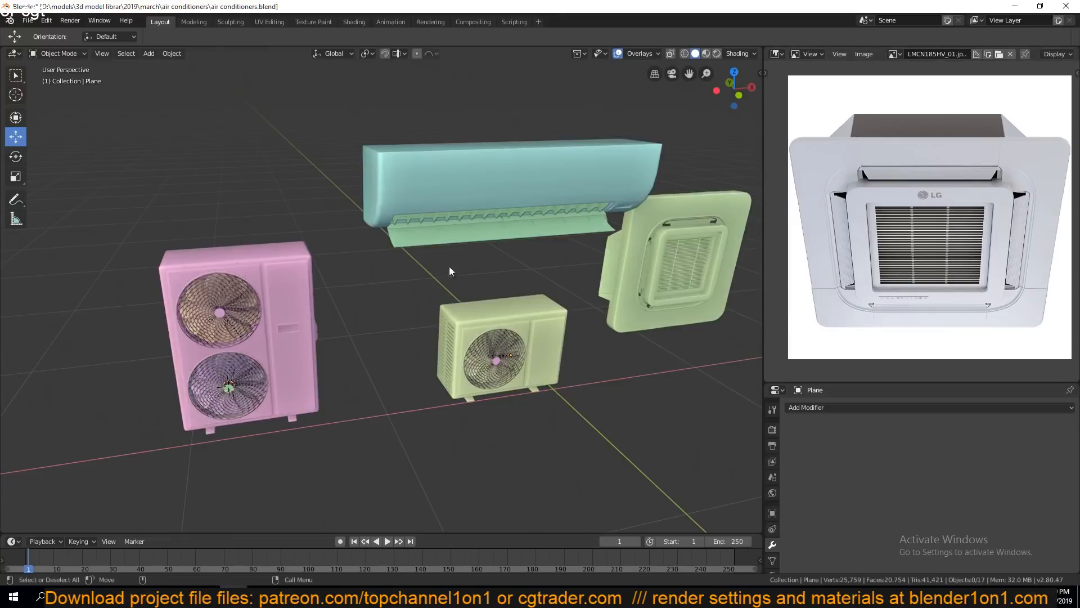
- Open the UV Editing workspace, switch to Object Mode and select the body of the wall-mounted air conditioner
middle_click_drag(470, 356, 501, 374)
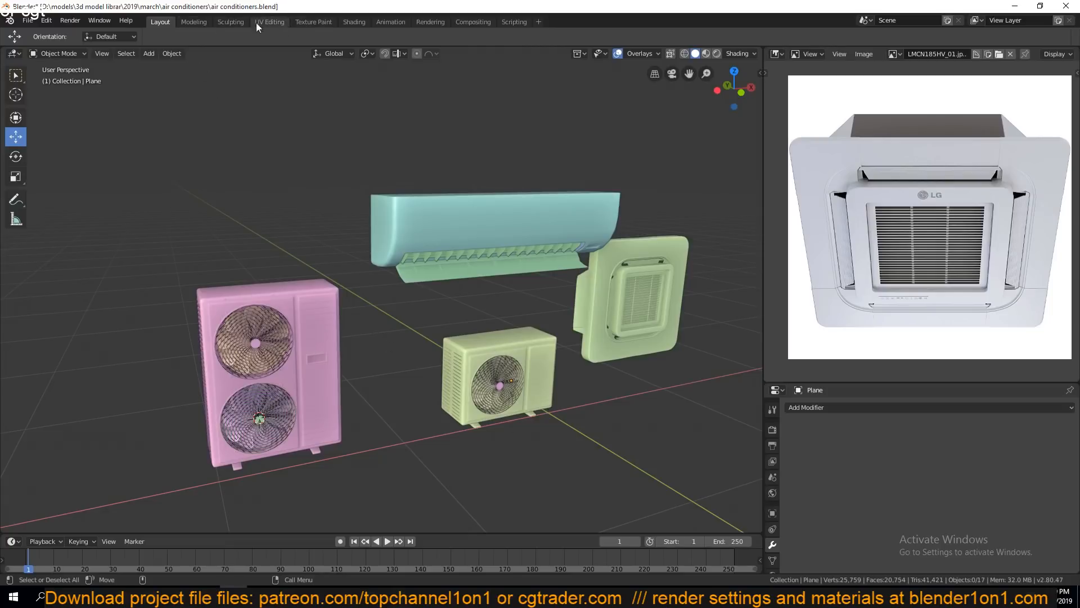
left_click(274, 22)
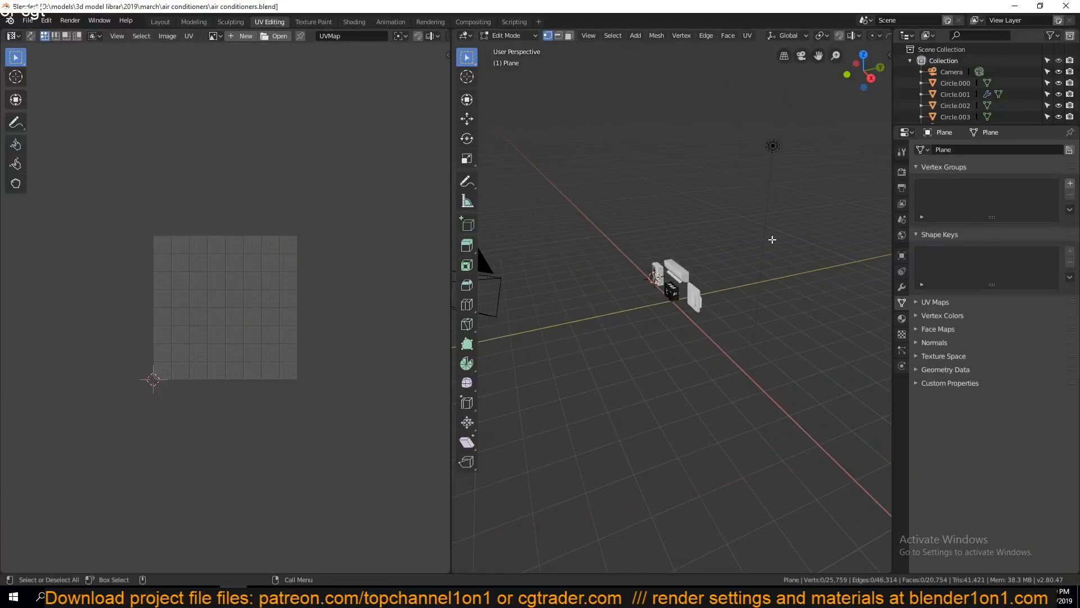
scroll(771, 236, "up", 8)
key("Tab")
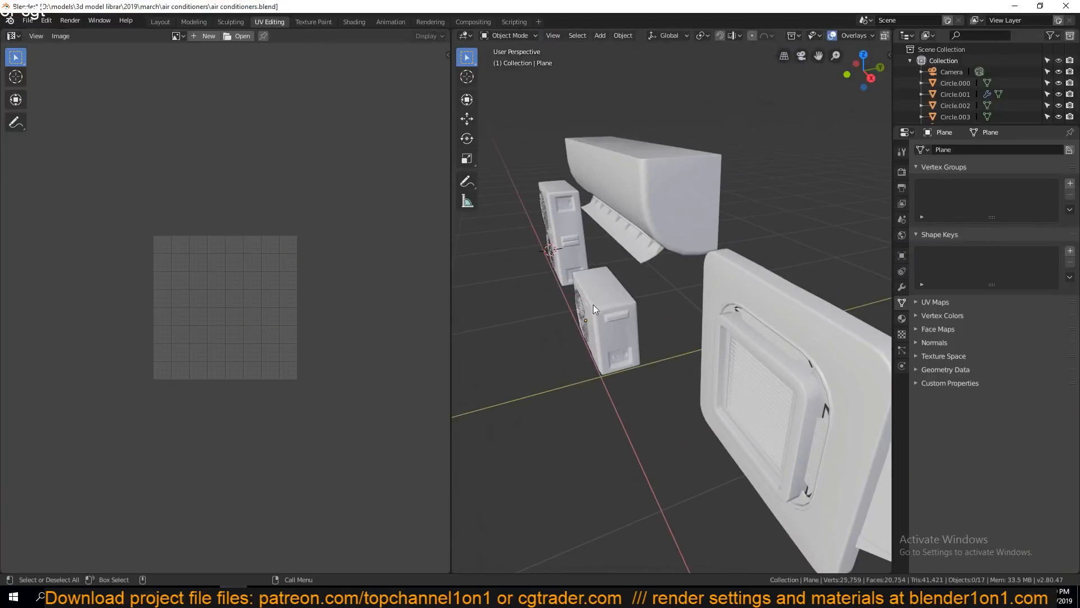
middle_click_drag(593, 305, 627, 414)
left_click(685, 333)
middle_click_drag(686, 333, 682, 280)
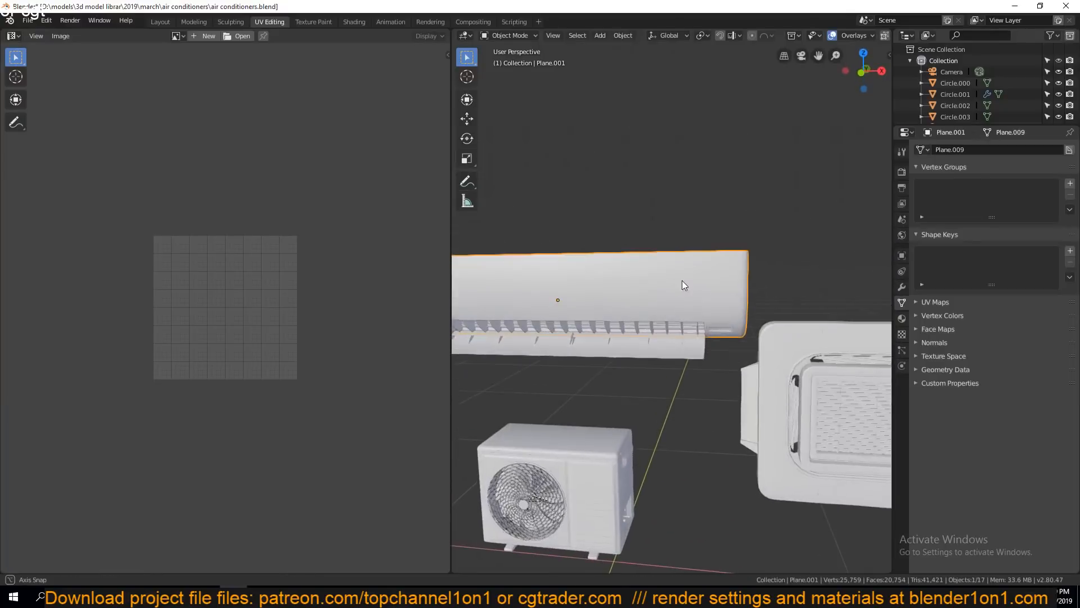
middle_click_drag(635, 321, 703, 258)
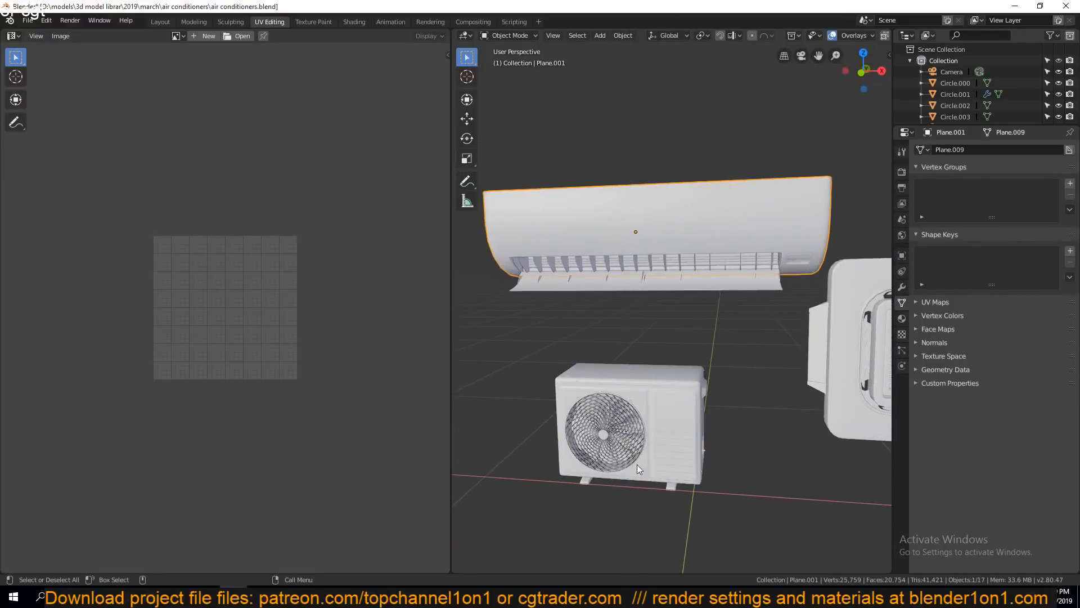
middle_click_drag(637, 464, 745, 317)
scroll(808, 317, "down", 5)
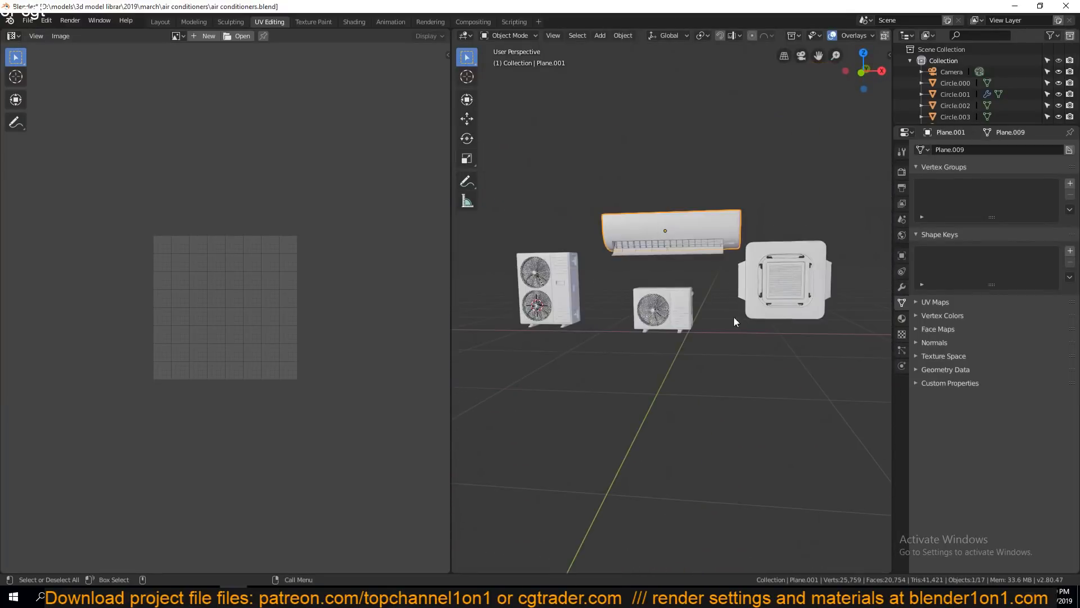
scroll(687, 267, "up", 5)
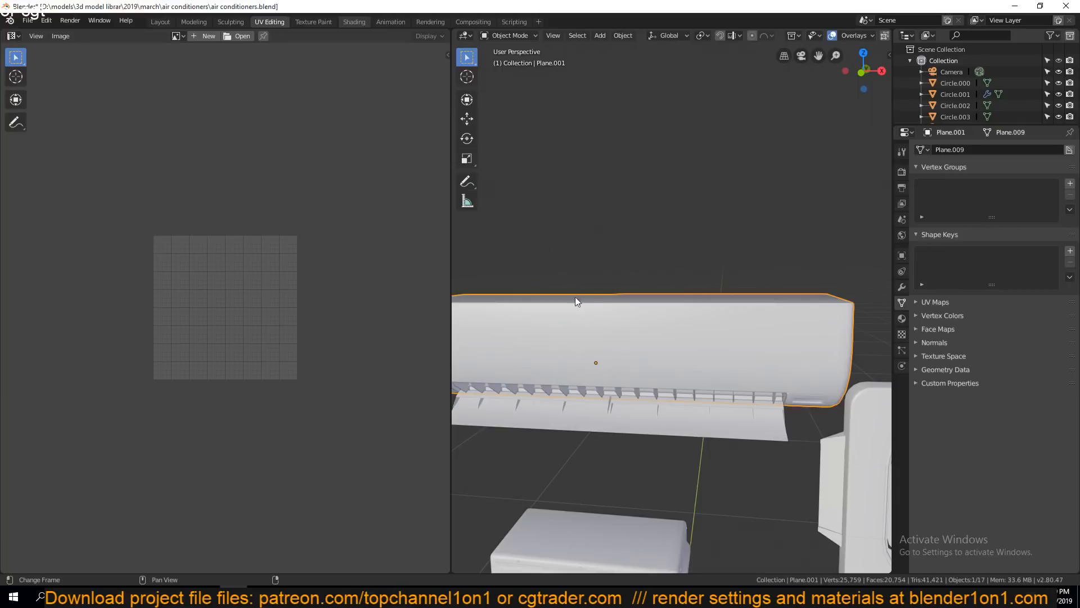
- In the Shading workspace, create a new material named "uvs" on the wall-mounted unit's body
scroll(519, 225, "down", 4)
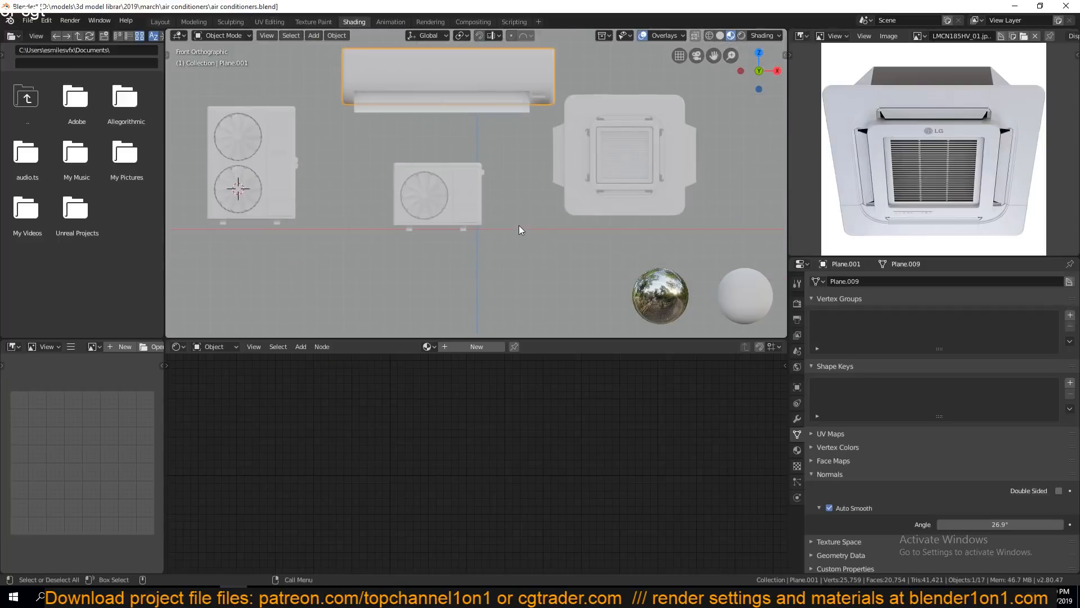
key("KP_Decimal")
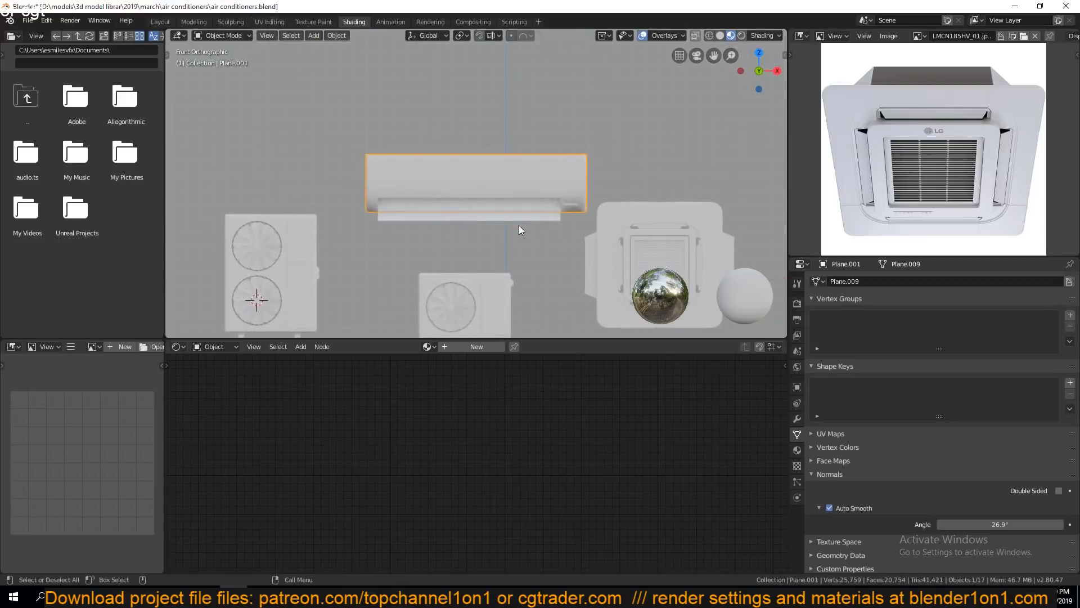
scroll(516, 225, "up", 3)
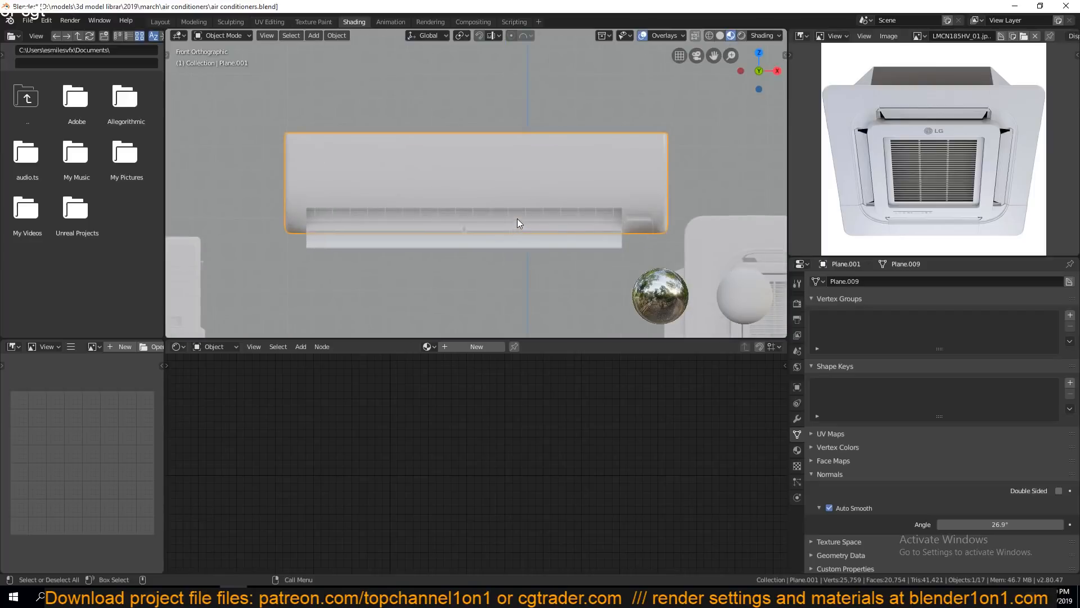
middle_click_drag(517, 219, 468, 231)
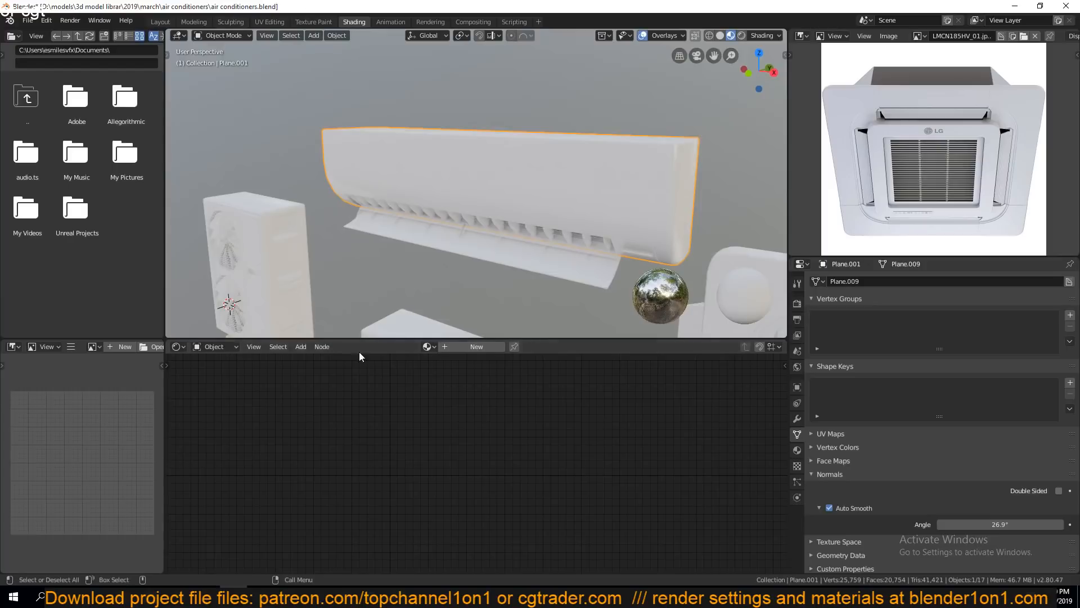
left_click(471, 347)
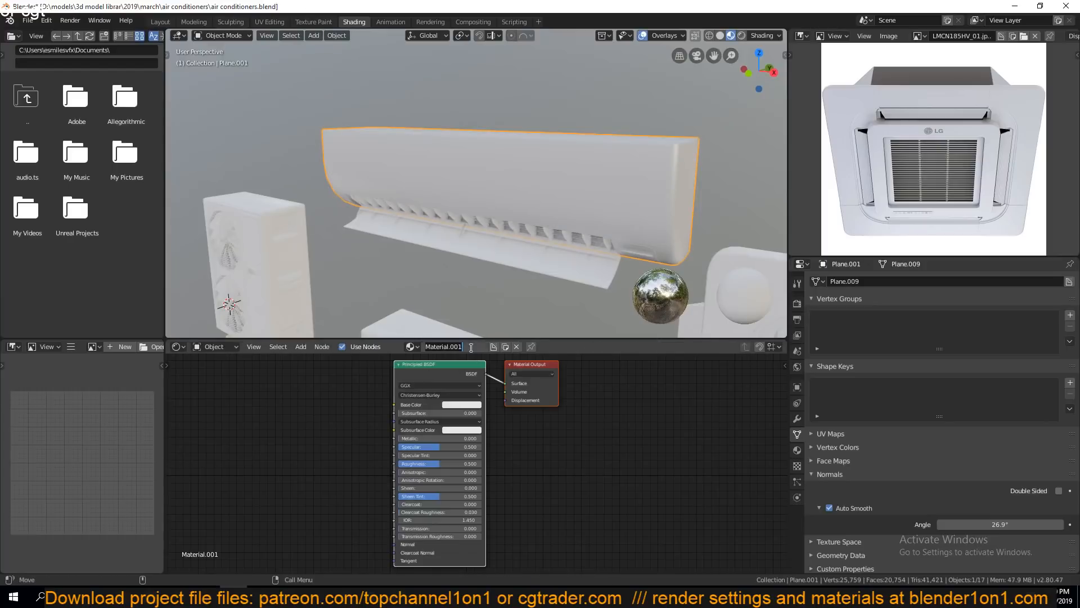
double_click(471, 347)
type("uvs")
key("Return")
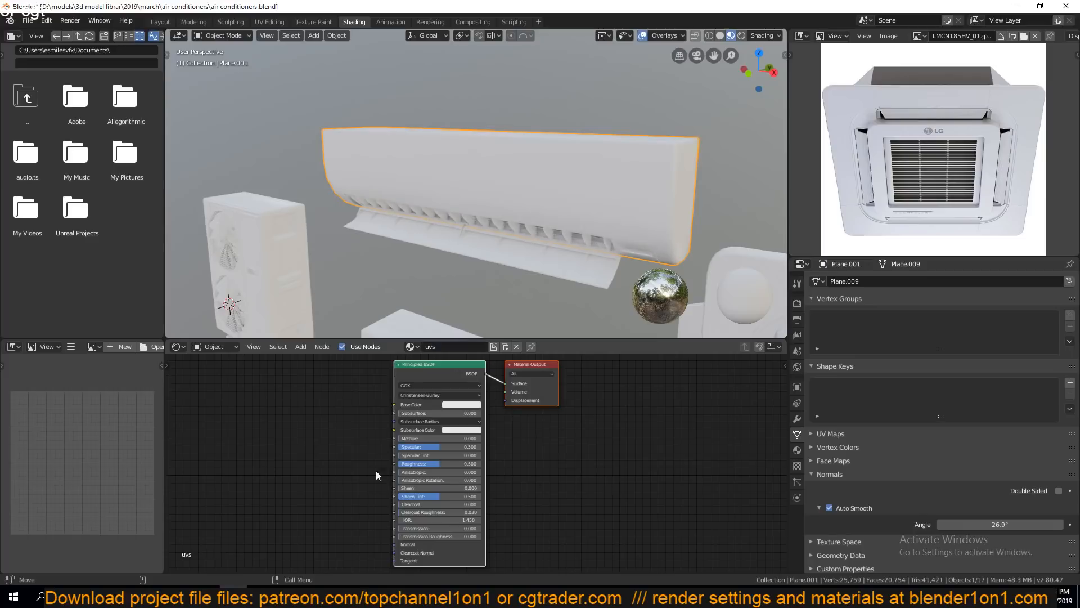
- Start the Shortcut VUr key display in the 3D viewport, then hide the sidebar again
middle_click_drag(452, 431, 586, 440)
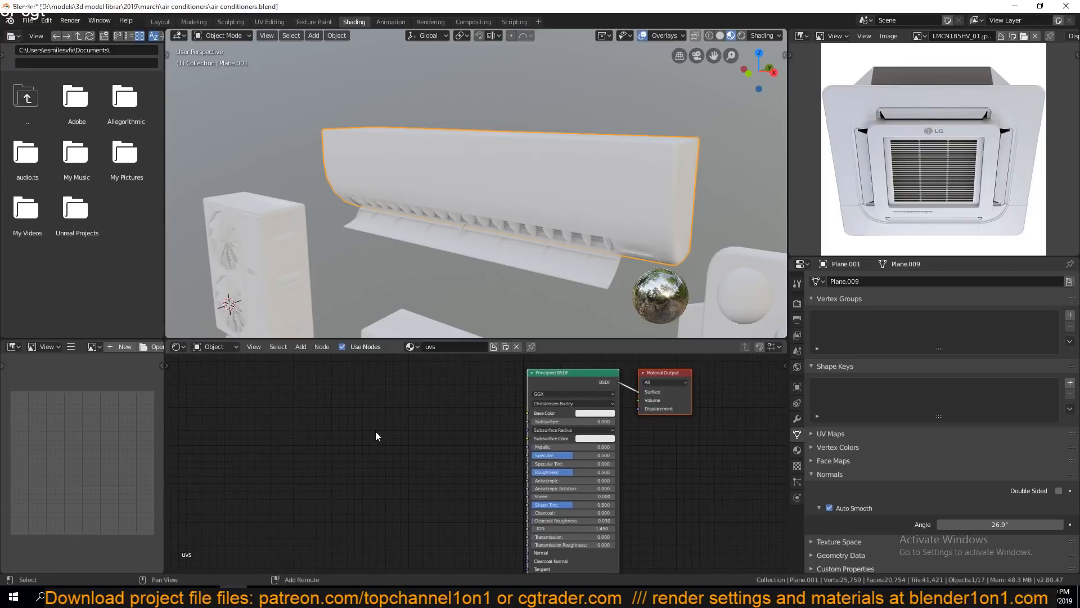
key("shift+a")
key("n")
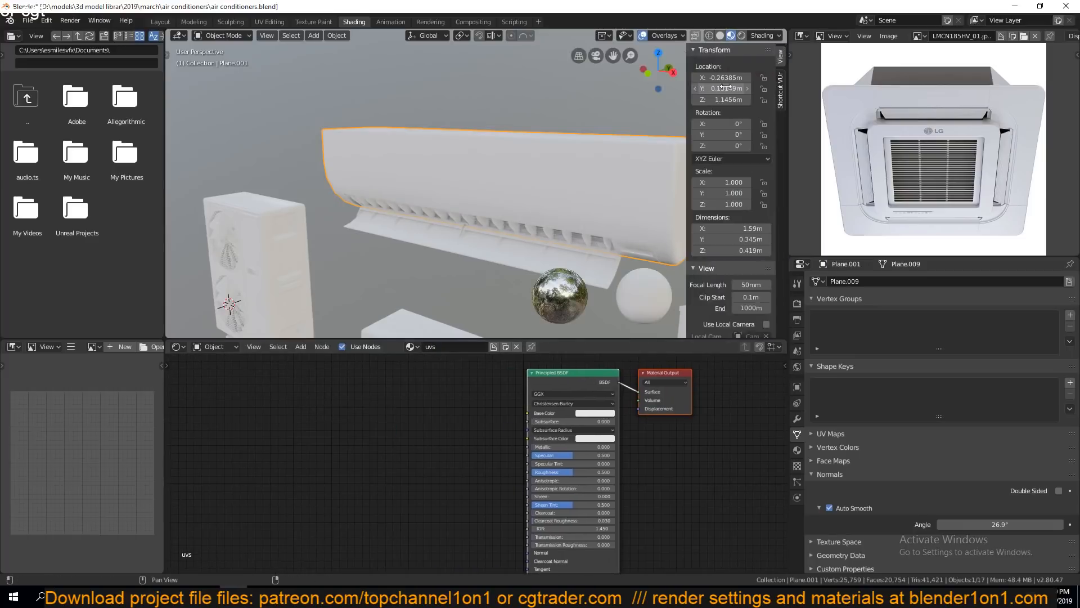
left_click(780, 89)
left_click(751, 66)
key("n")
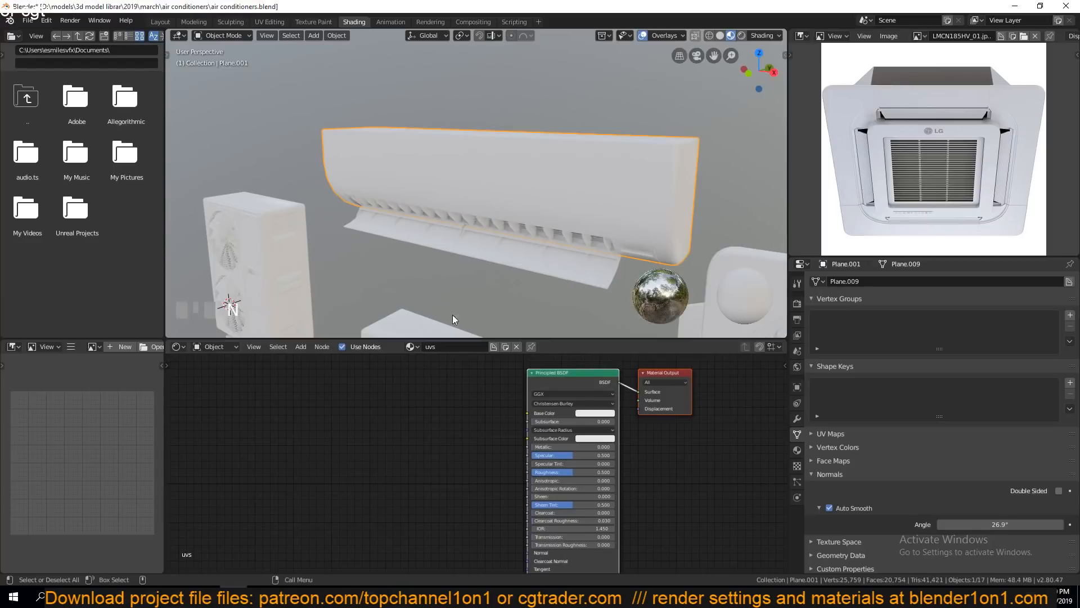
- Add an Image Texture node to the uvs material, placed before the Principled BSDF node
key("shift+a")
mouse_move(285, 493)
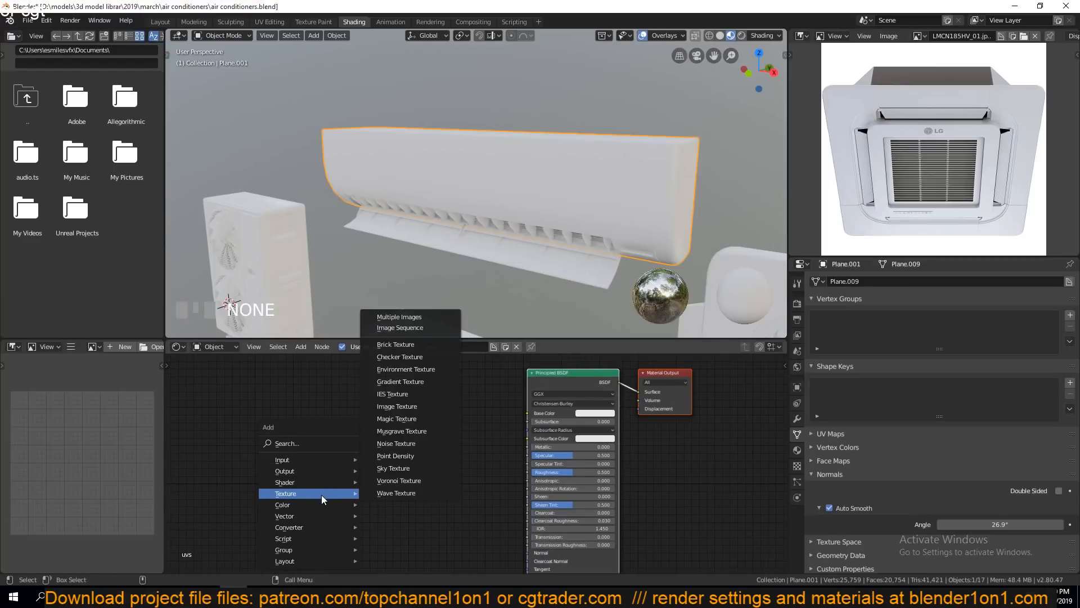
left_click(394, 406)
left_click(327, 392)
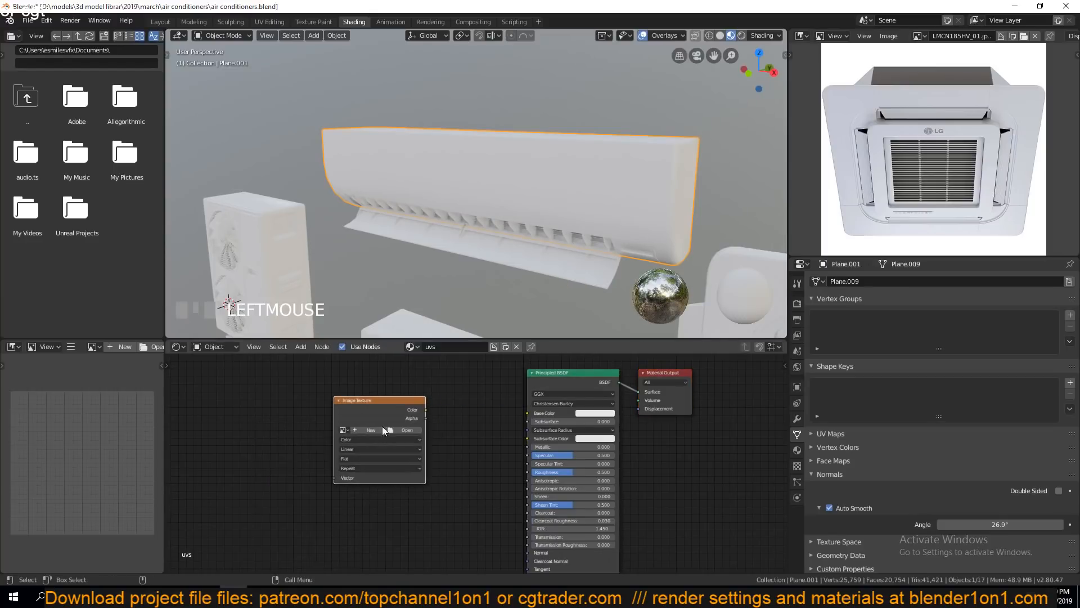
- Generate a new 1024 × 1024 px image of type UV Grid in the Image Texture node
left_click(403, 430)
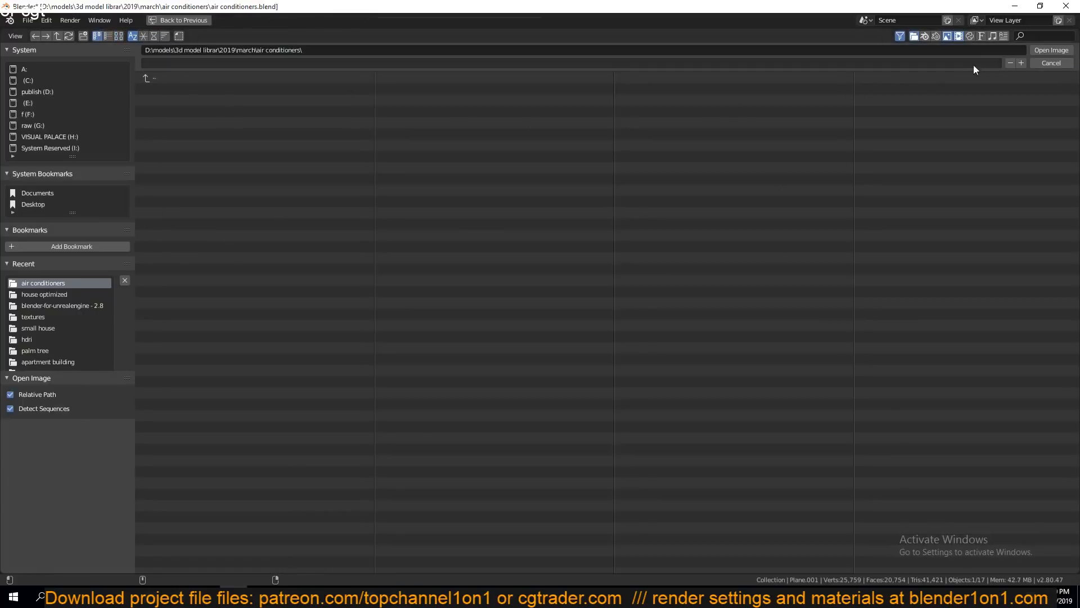
left_click(1051, 63)
left_click(371, 430)
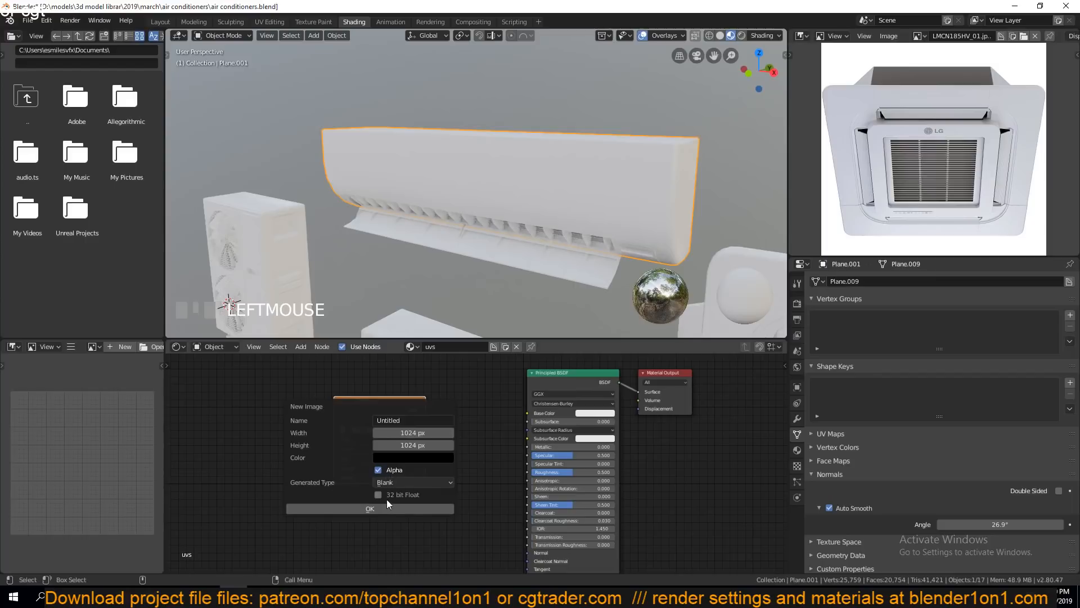
left_click(396, 482)
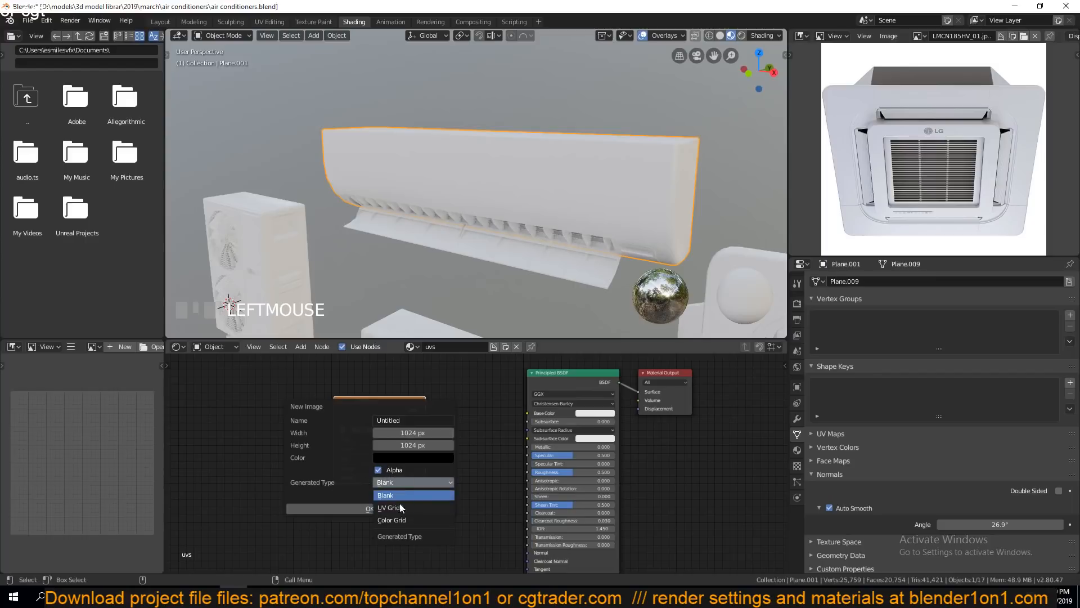
left_click(401, 508)
left_click(401, 507)
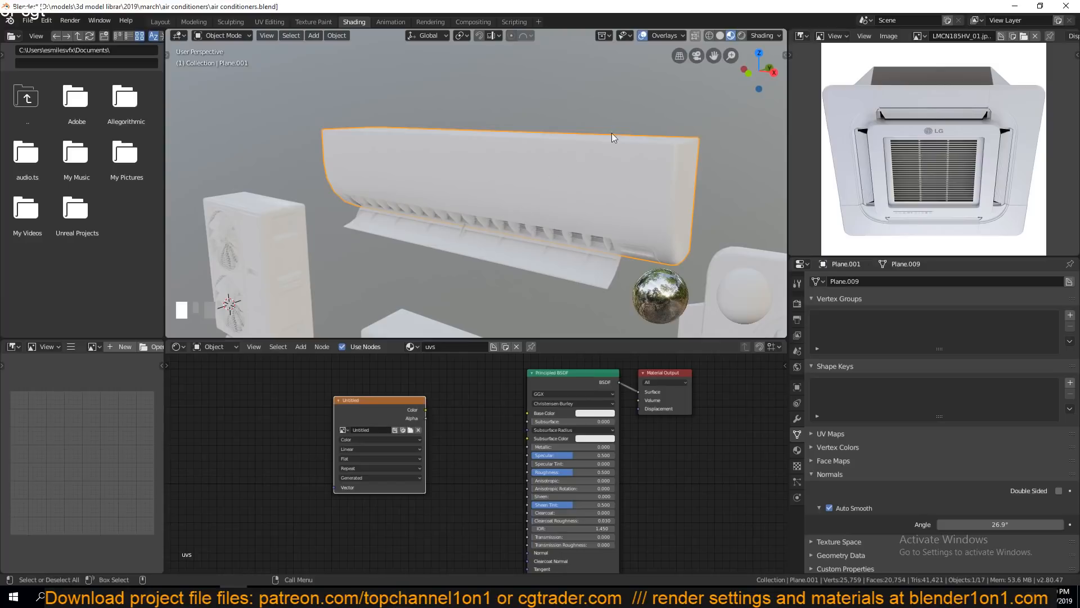
- Connect the image texture's Color output to the Principled BSDF's Base Color and inspect the pattern on the wall-mounted unit
key("grave")
middle_click_drag(612, 133, 593, 92)
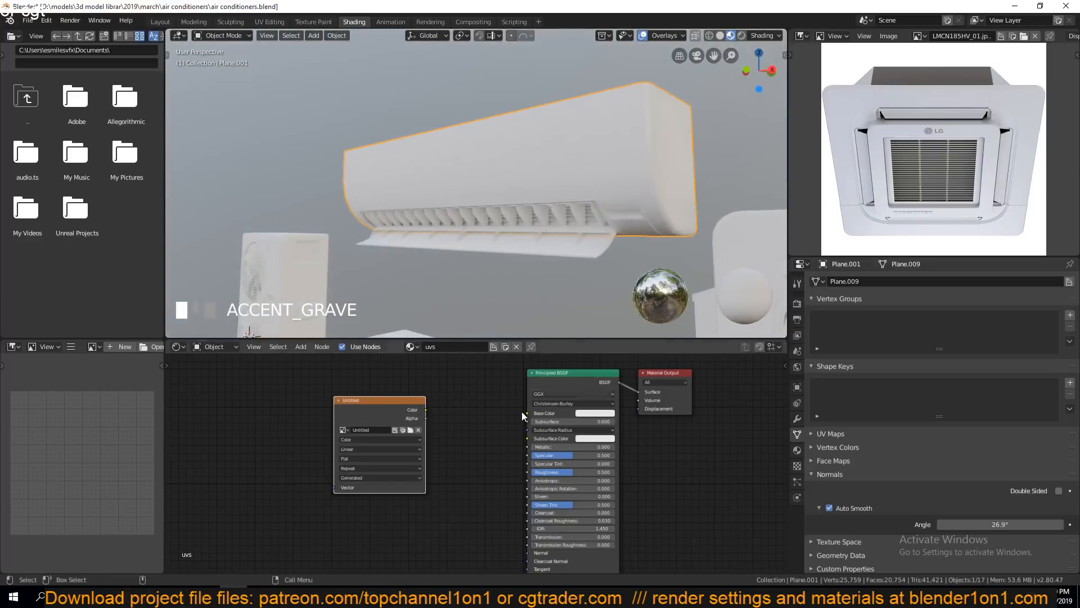
left_click_drag(425, 410, 527, 413)
key("grave")
middle_click_drag(495, 220, 500, 193)
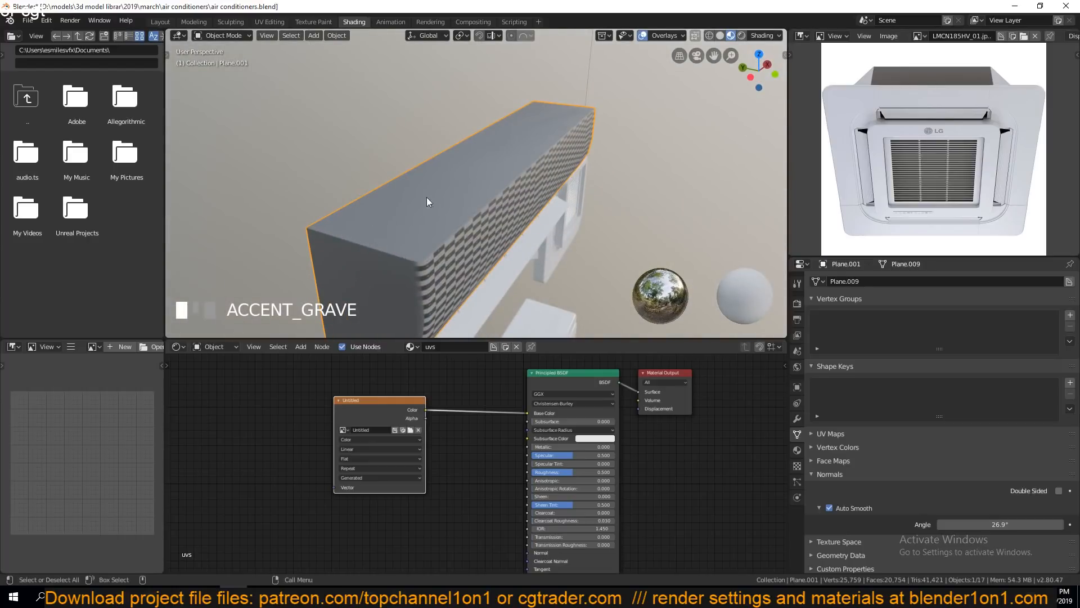
middle_click_drag(427, 200, 261, 251)
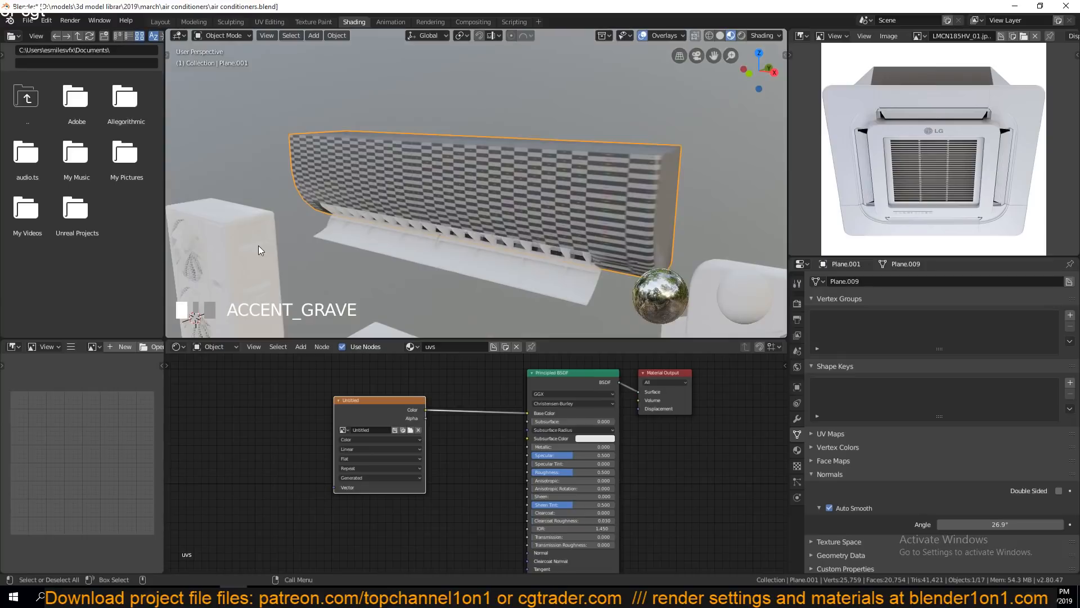
mouse_move(562, 157)
middle_mouse_down()
mouse_move(613, 173)
mouse_move(565, 177)
middle_mouse_up()
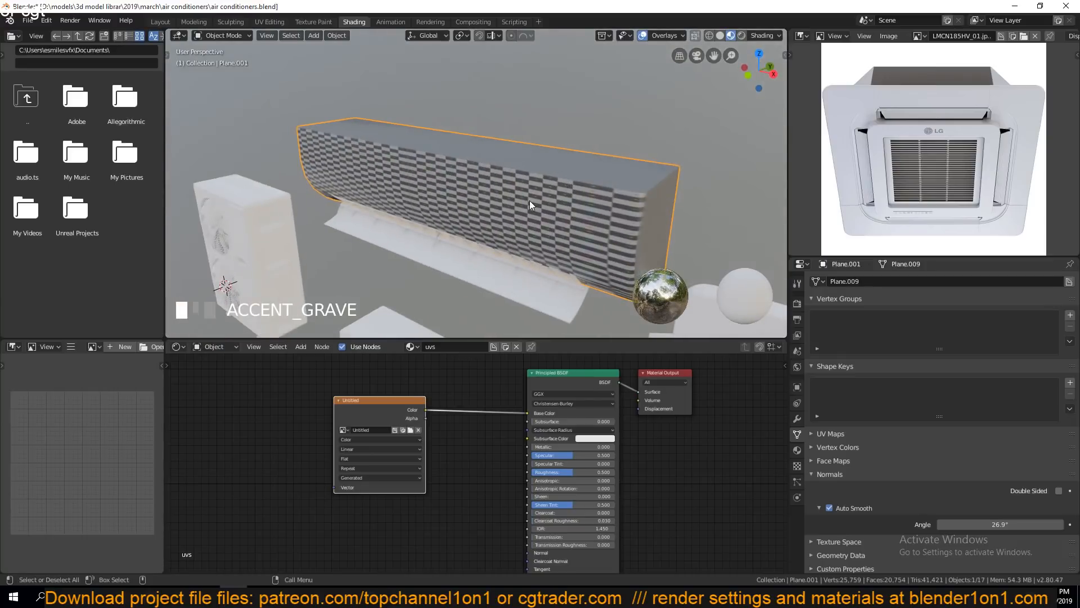
middle_click_drag(538, 216, 338, 83)
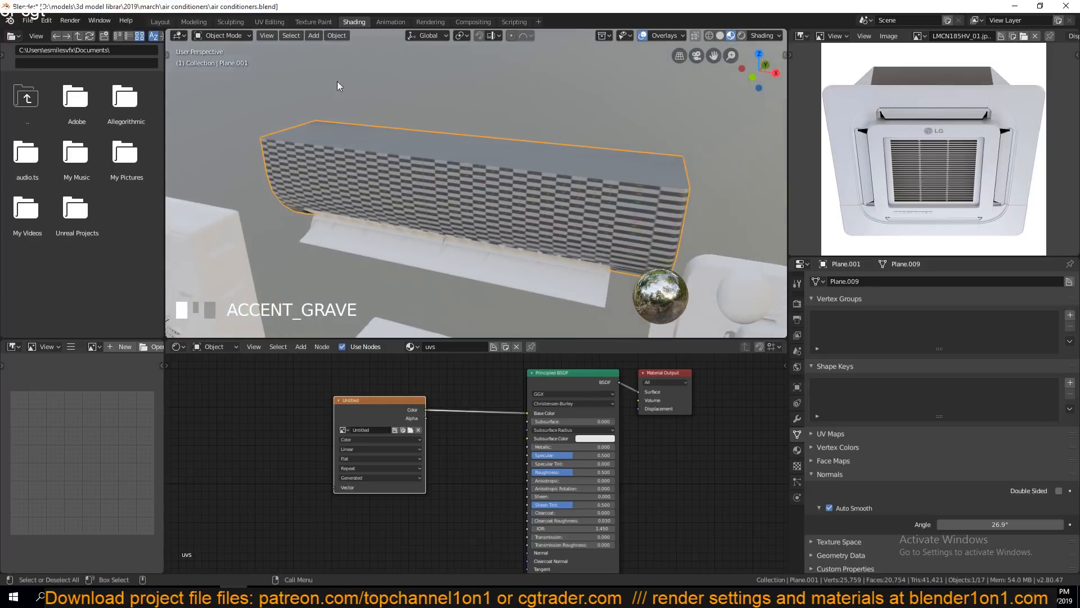
- Return to the UV Editing workspace and leave Edit Mode for Object Mode
left_click(274, 22)
scroll(588, 259, "down", 5)
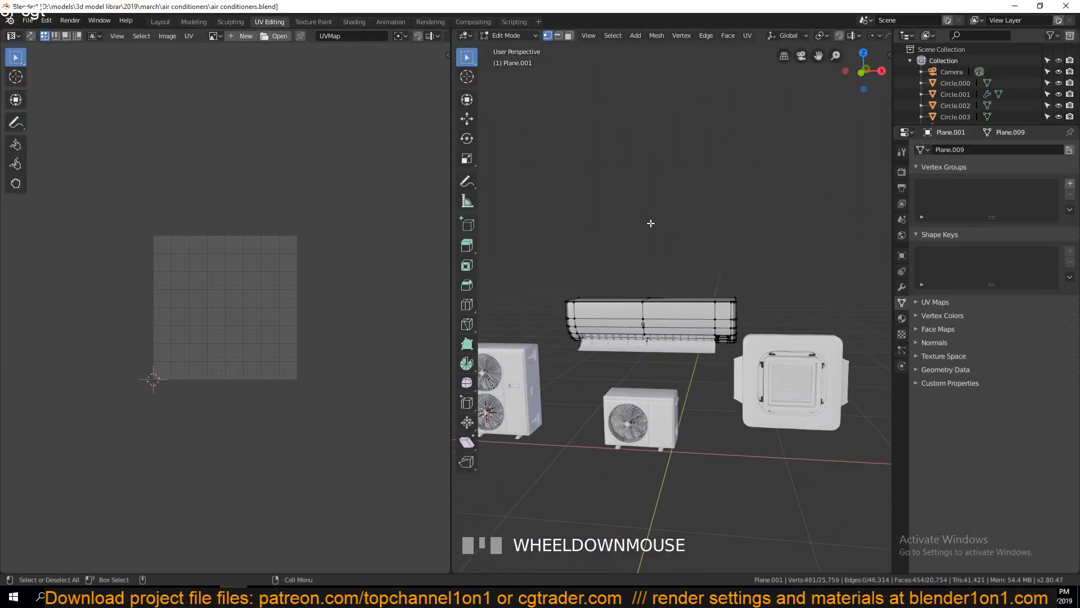
key("Tab")
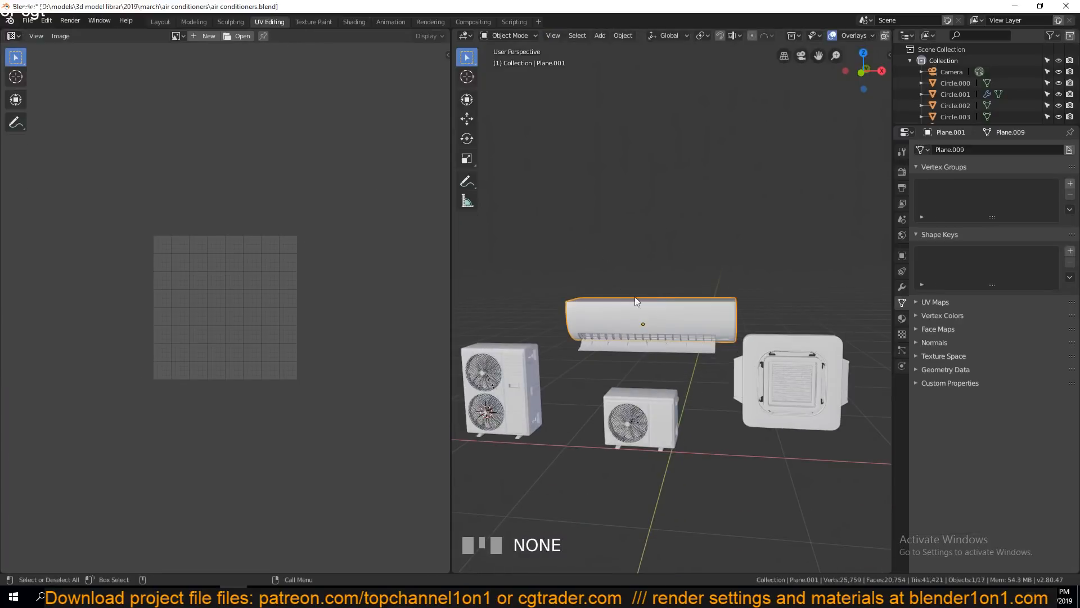
scroll(785, 32, "down", 3)
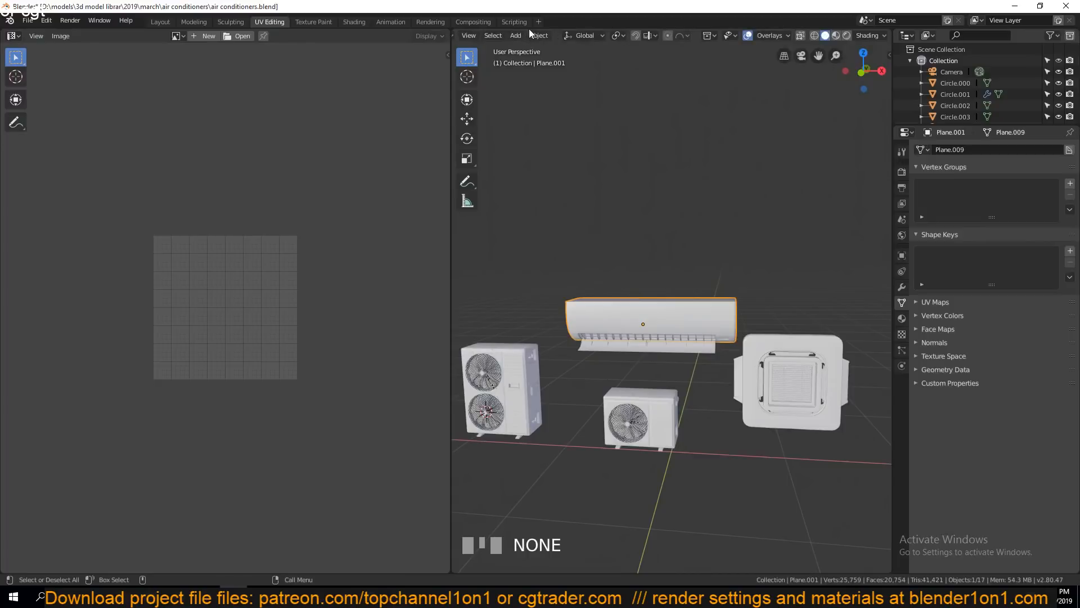
- Try Rendered shading in the 3D viewport on the wall-mounted unit's grid texture
left_click(838, 36)
left_click(847, 35)
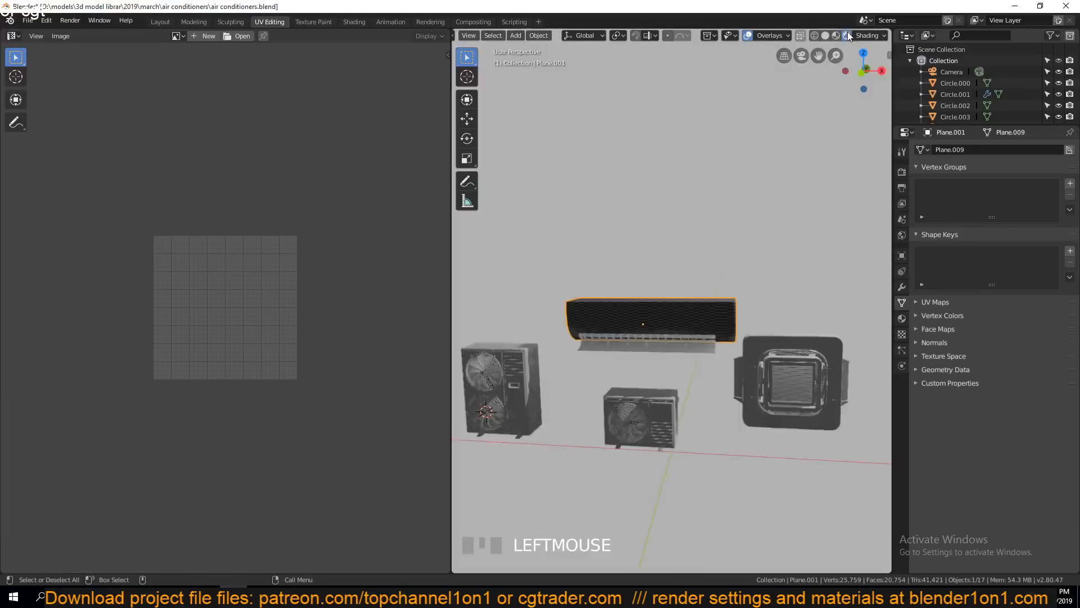
key("grave")
scroll(755, 214, "up", 5)
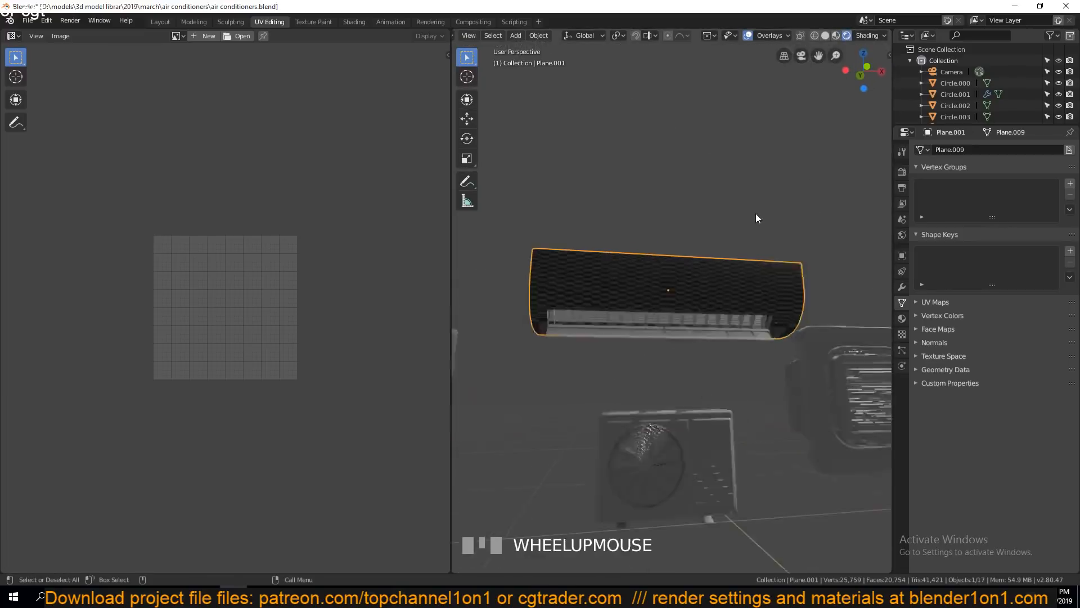
key("grave")
key("grave")
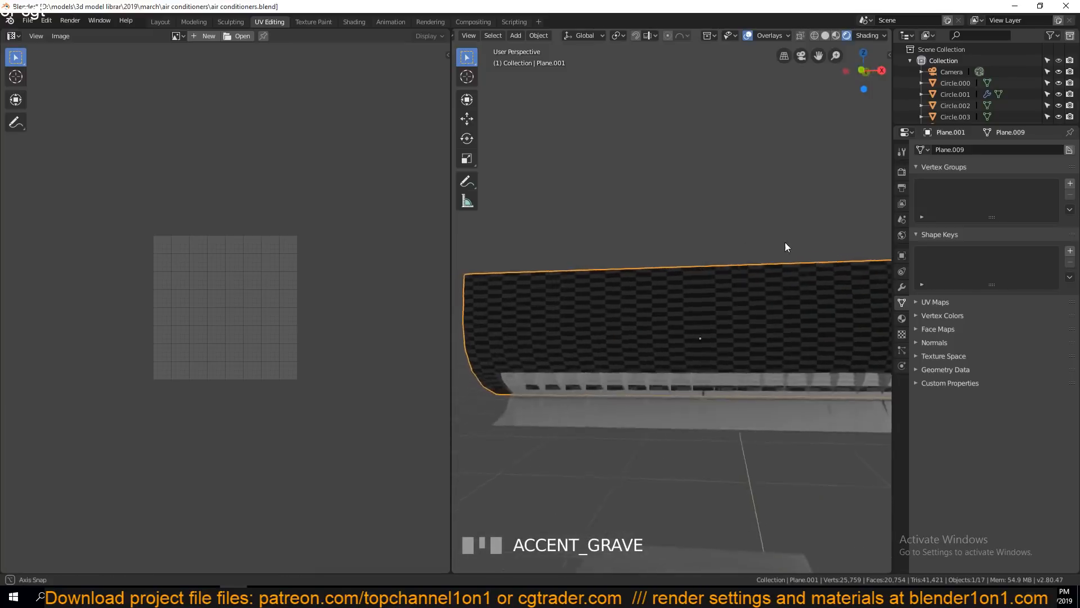
- Set the 3D viewport to LookDev material shading with the whole wall-mounted unit in view
left_click(836, 35)
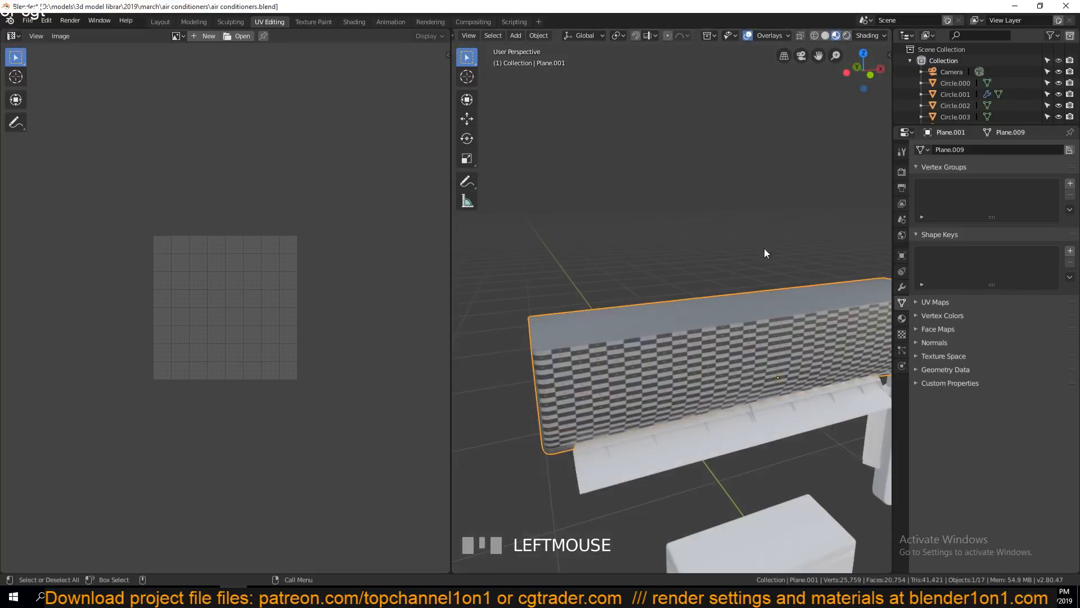
key("grave")
scroll(670, 259, "down", 3)
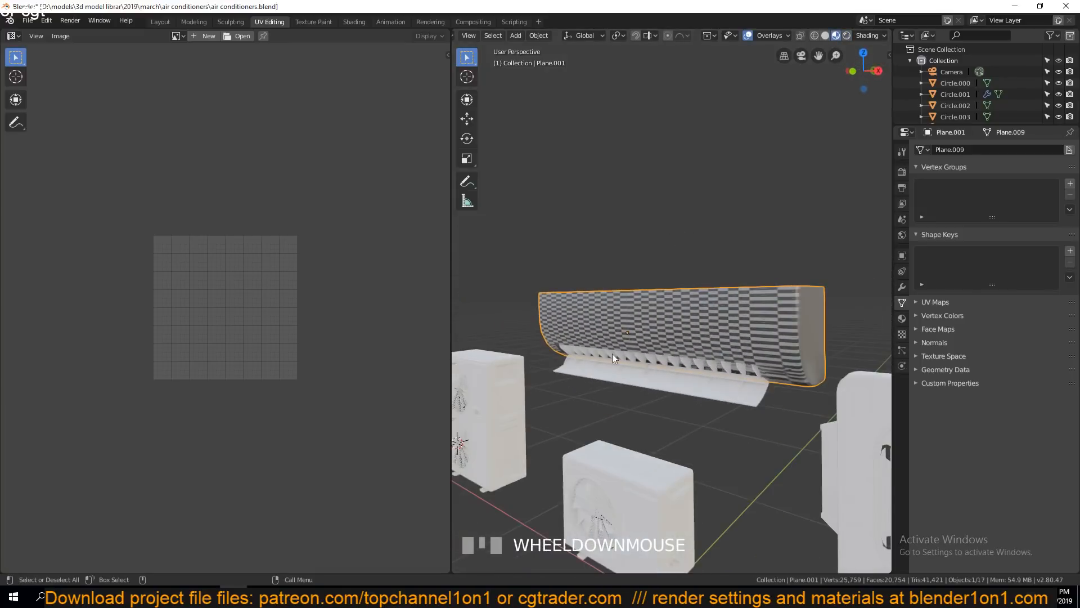
- Isolate the wall-mounted unit's body in Local View and view its side end
scroll(612, 358, "down", 3)
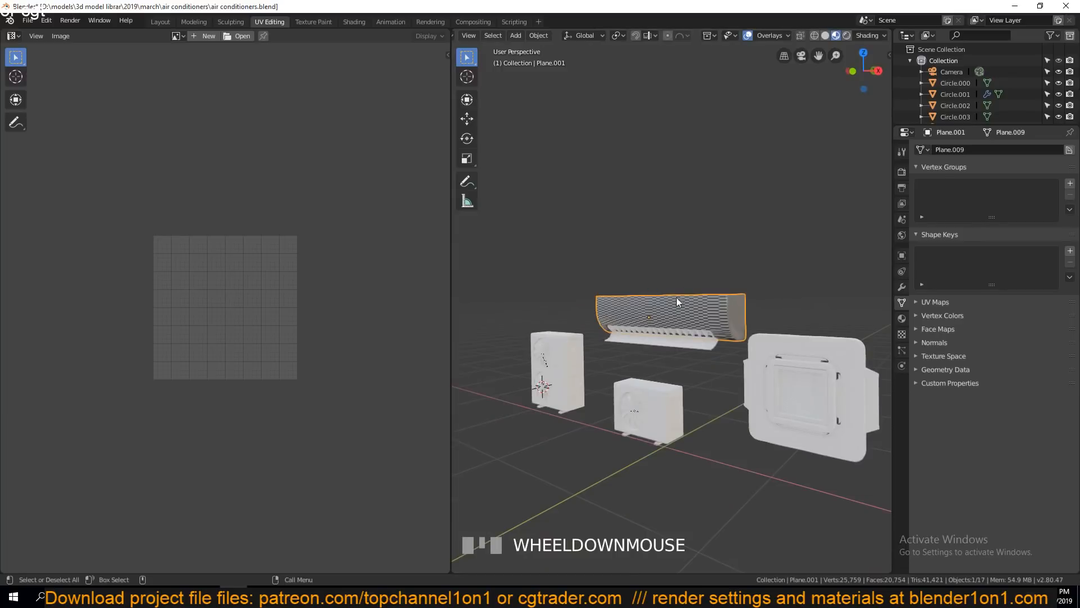
scroll(716, 312, "up", 3)
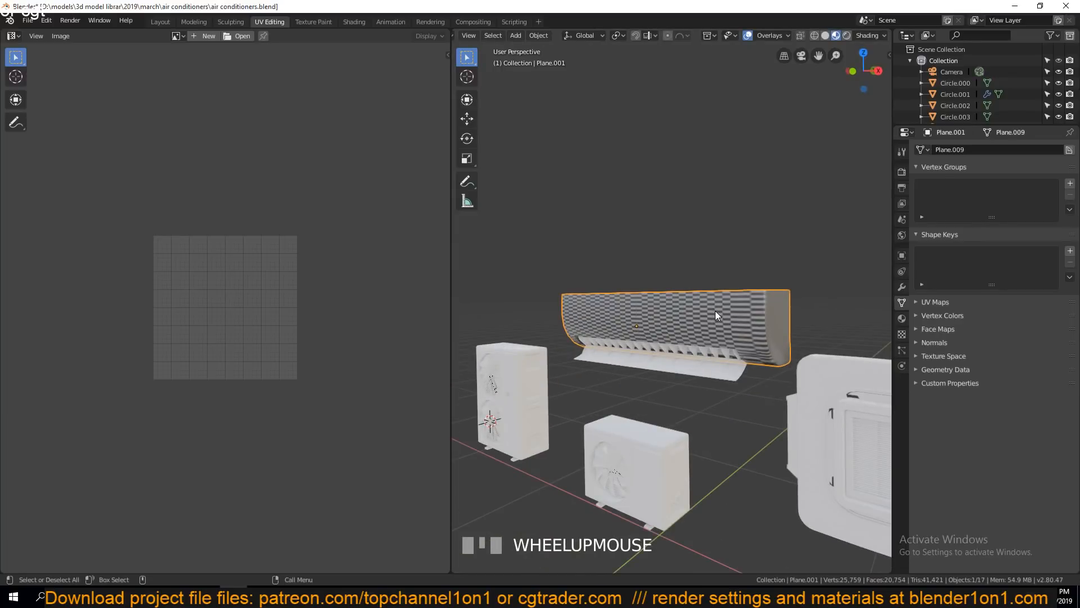
key("KP_Divide")
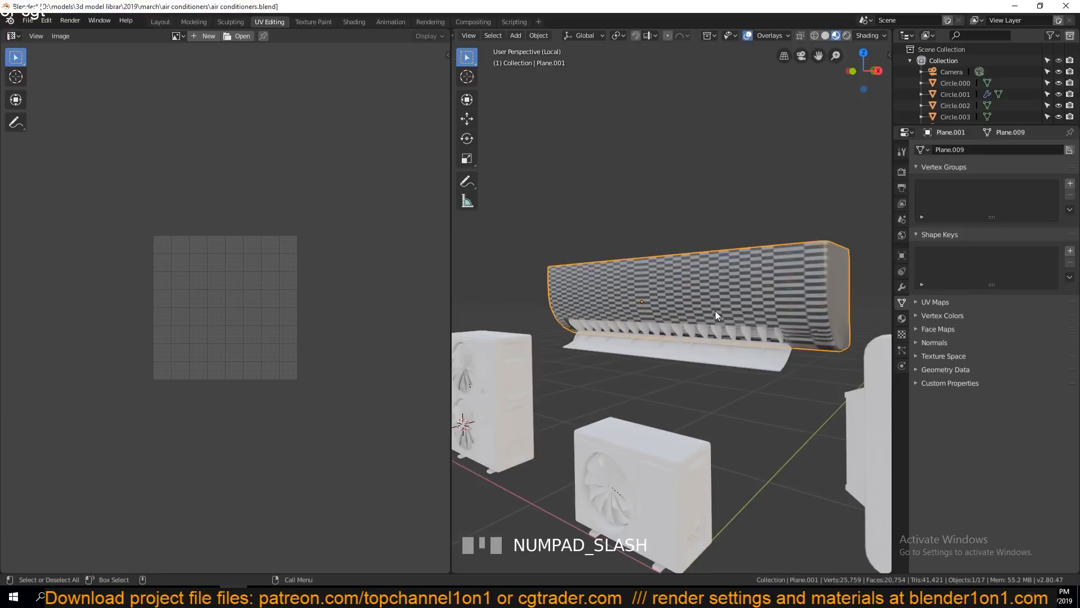
key("shift+h")
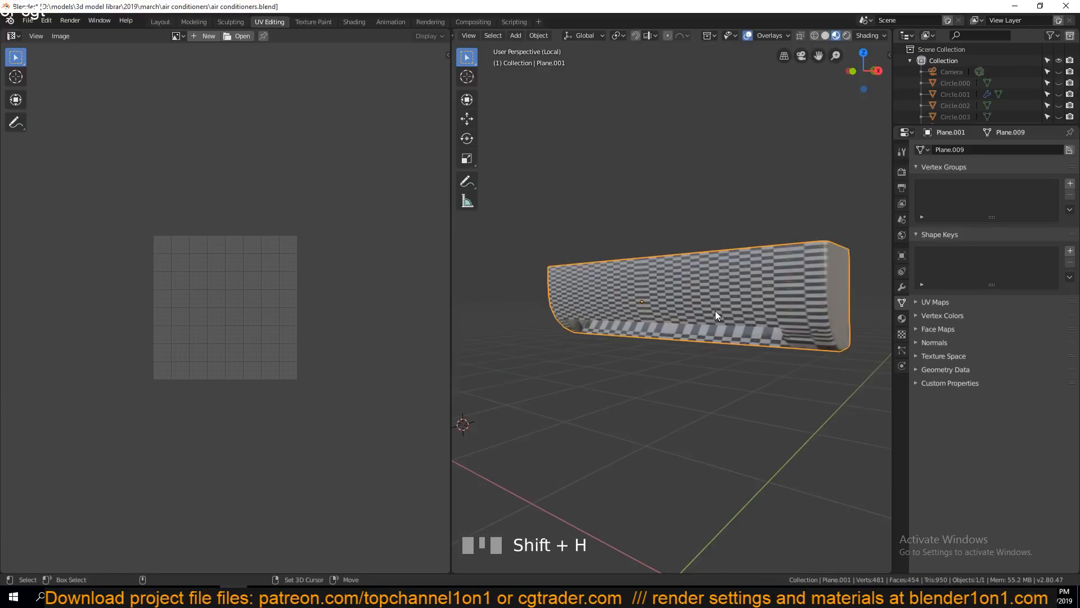
key("grave")
middle_click_drag(779, 319, 746, 296)
middle_click_drag(745, 296, 578, 333, "shift")
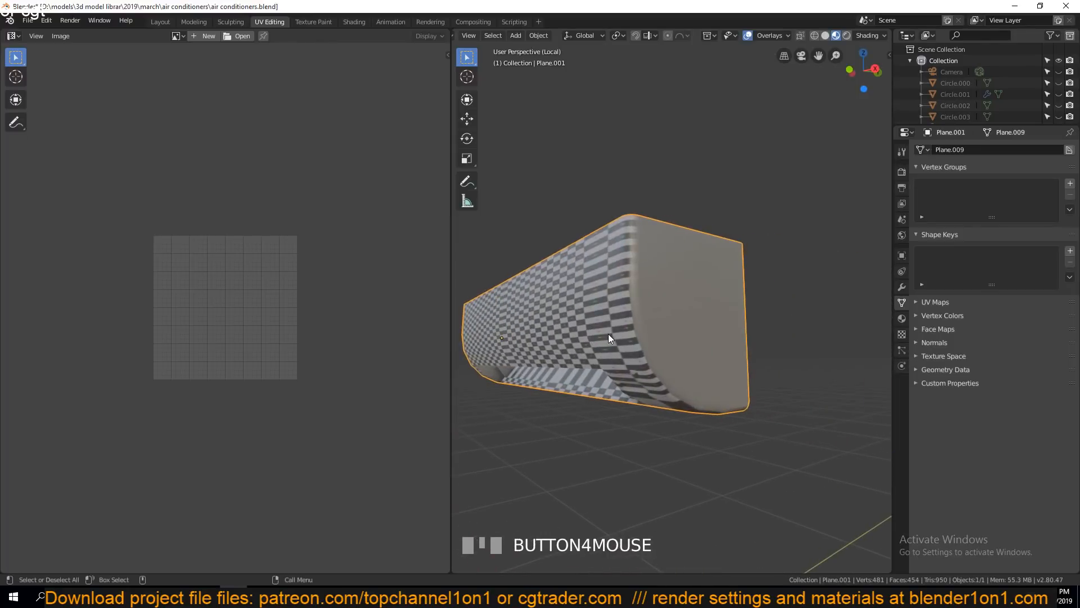
- Enter Edit Mode on the isolated body and examine its mesh from the top, end, front and underside
key("Tab")
key("grave")
scroll(630, 400, "up", 3)
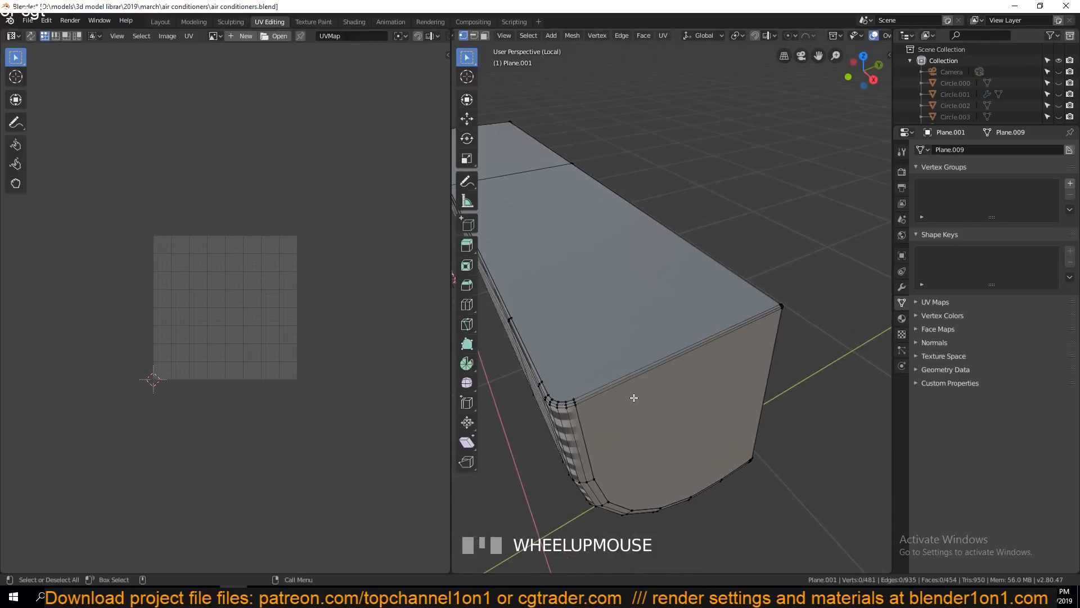
middle_click_drag(637, 396, 794, 354)
scroll(765, 366, "down", 3)
key("grave")
scroll(794, 354, "down", 3)
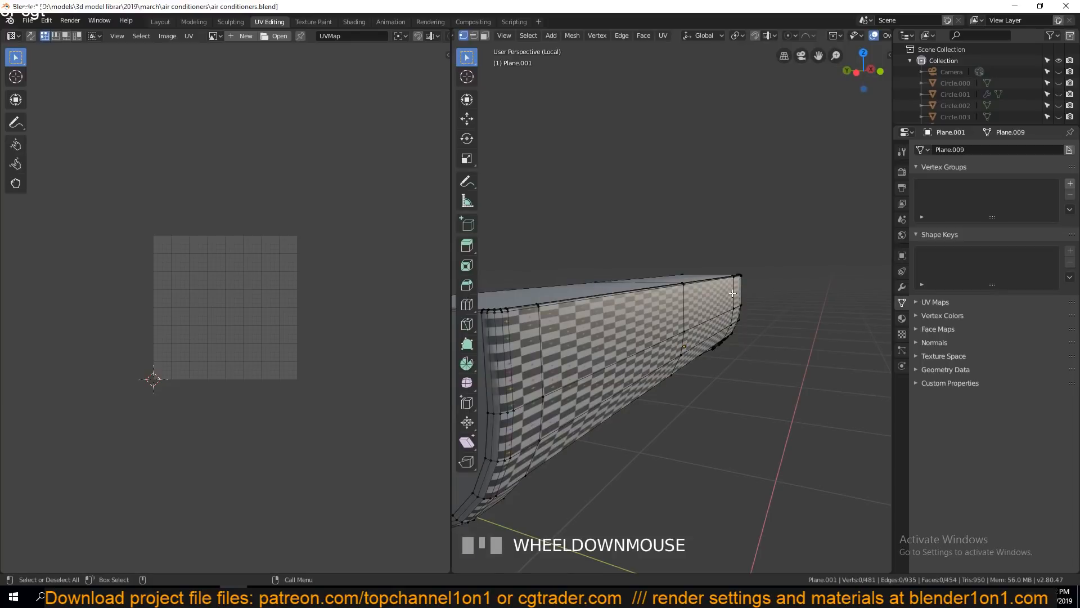
middle_click_drag(731, 294, 664, 248)
key("grave")
scroll(691, 274, "down", 2)
- Select the whole mesh and all its UVs, and try to move the UV layout in the UV editor
key("a")
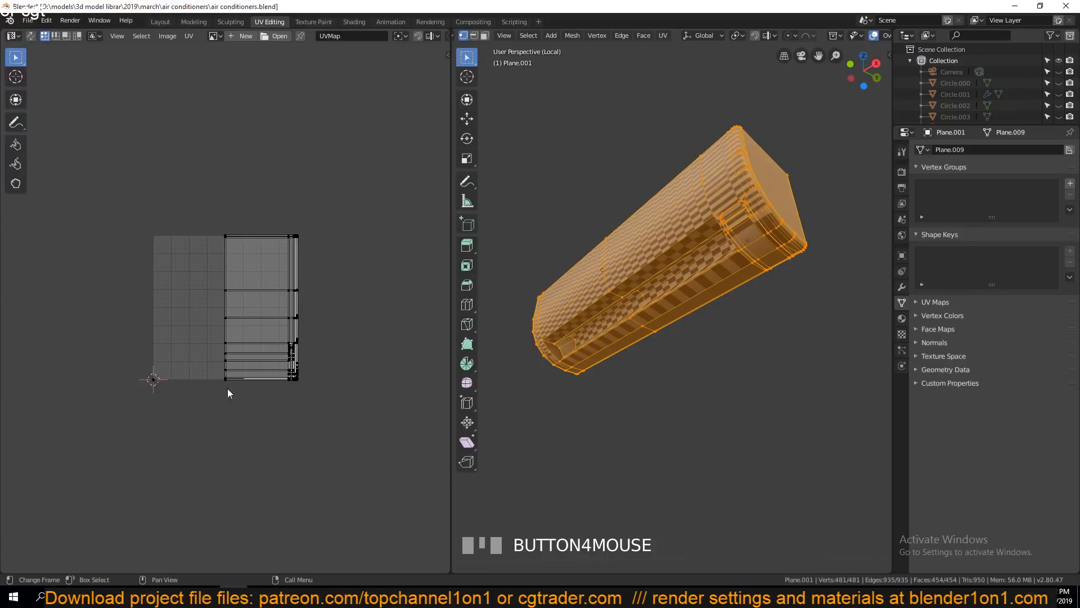
scroll(239, 335, "up", 2)
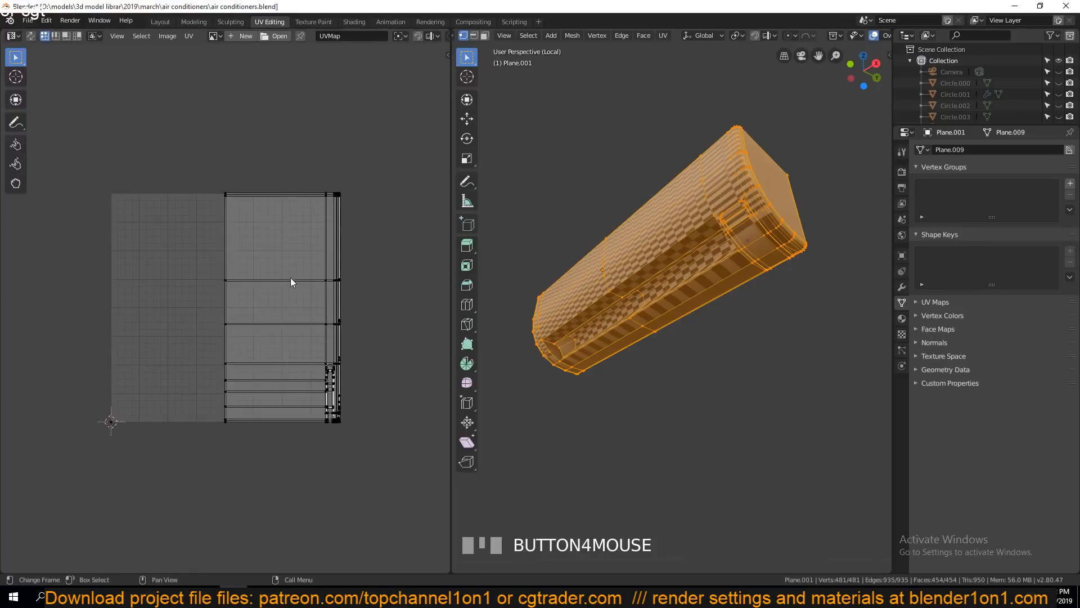
key("a")
key("g")
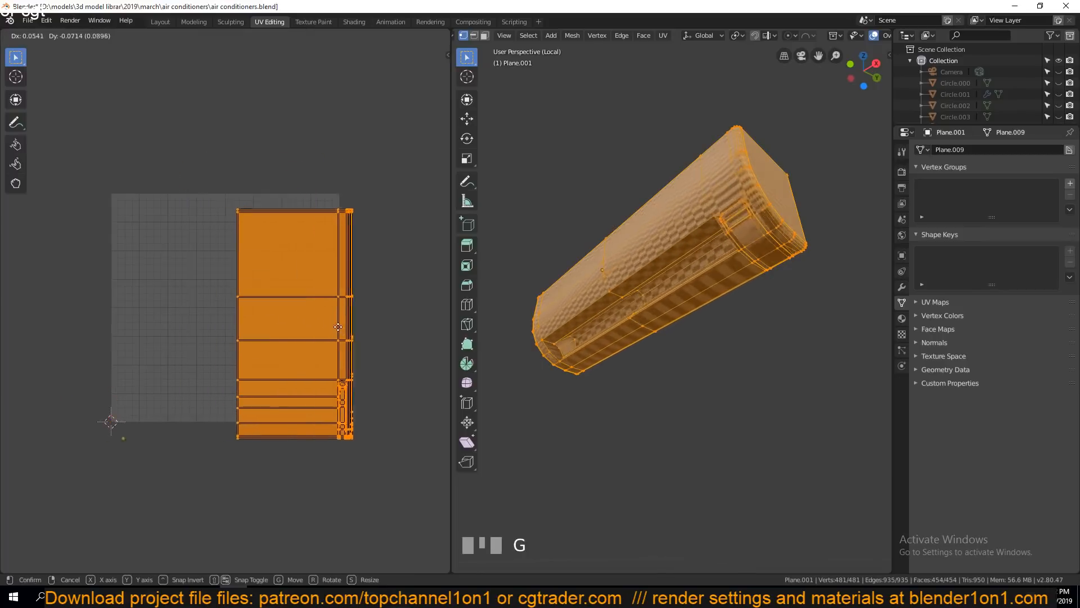
right_click(324, 310)
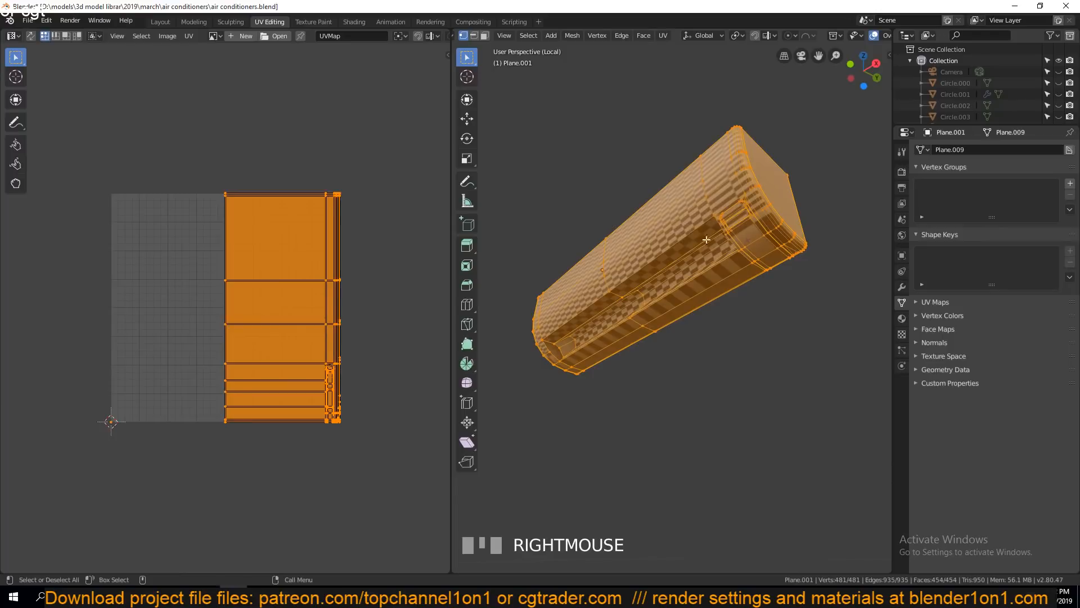
- Display the Untitled grid image behind the UVs in the UV editor and return to Edit Mode on the body
key("Tab")
key("Tab")
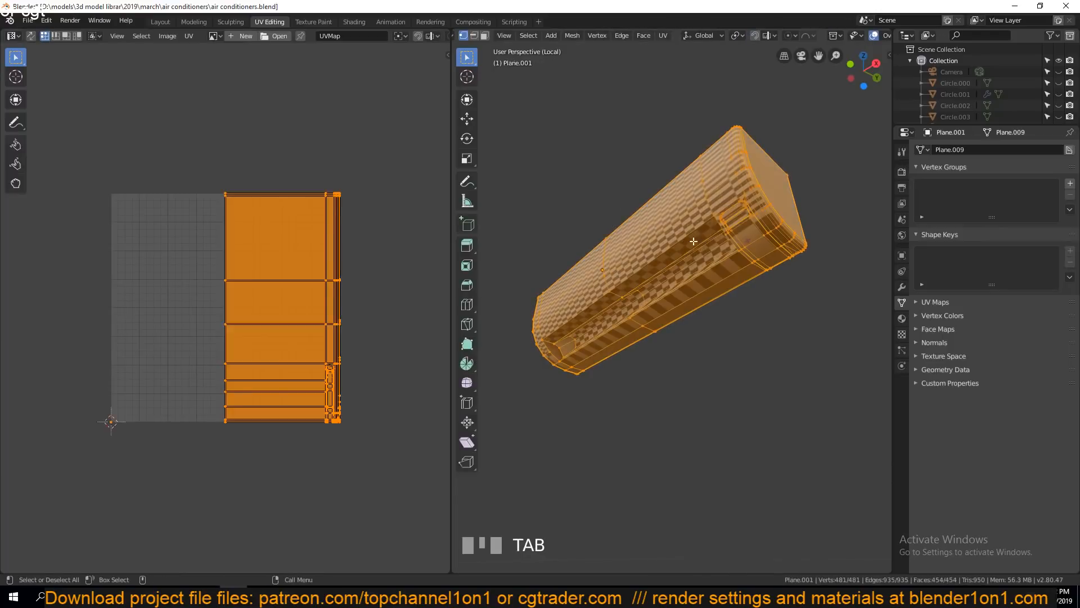
key("Tab")
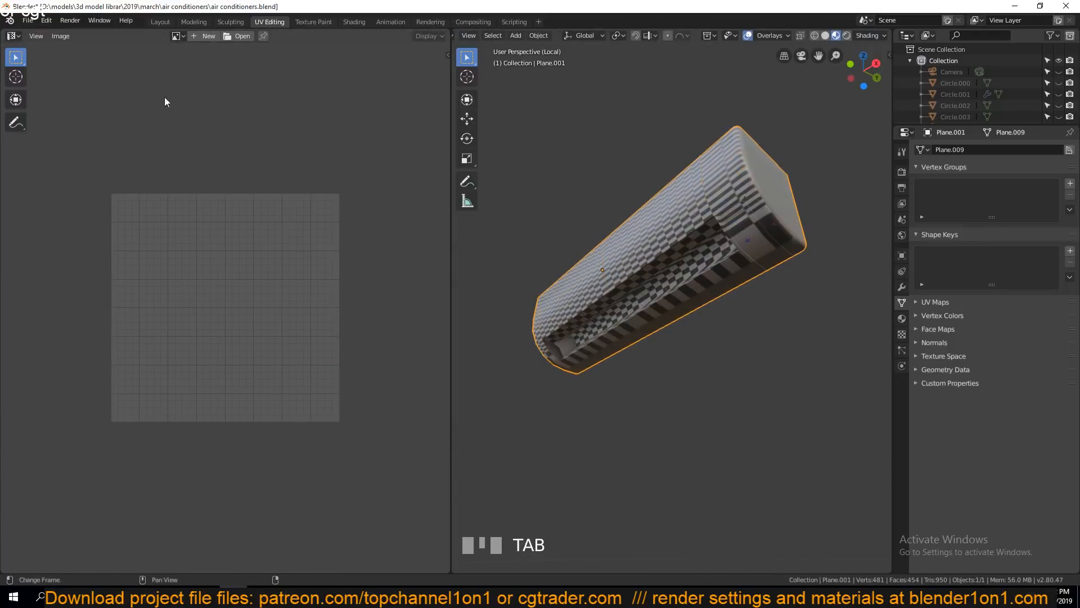
left_click(181, 35)
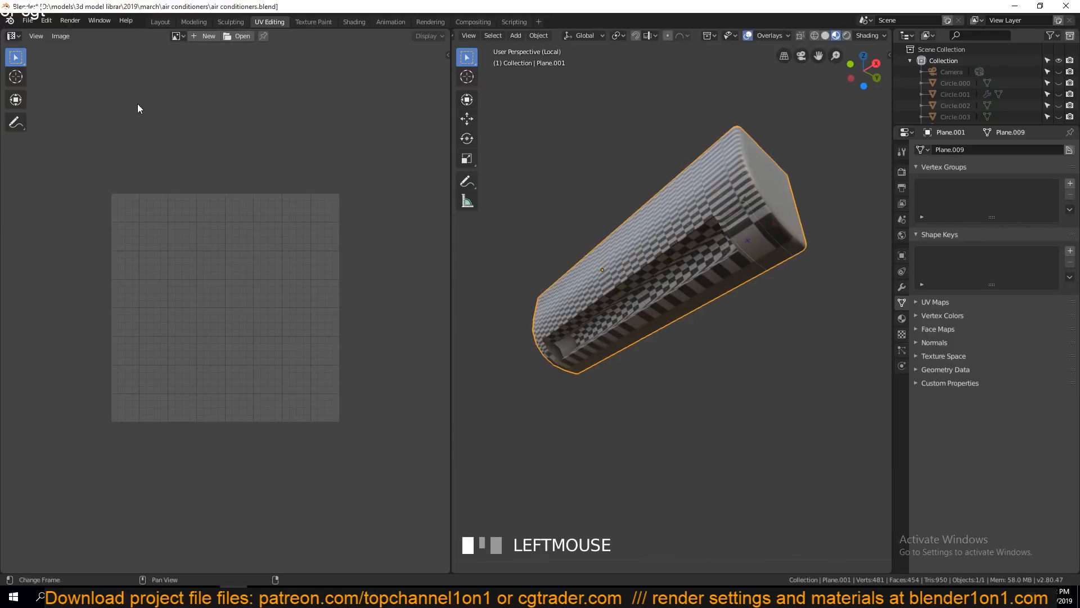
left_click(169, 35)
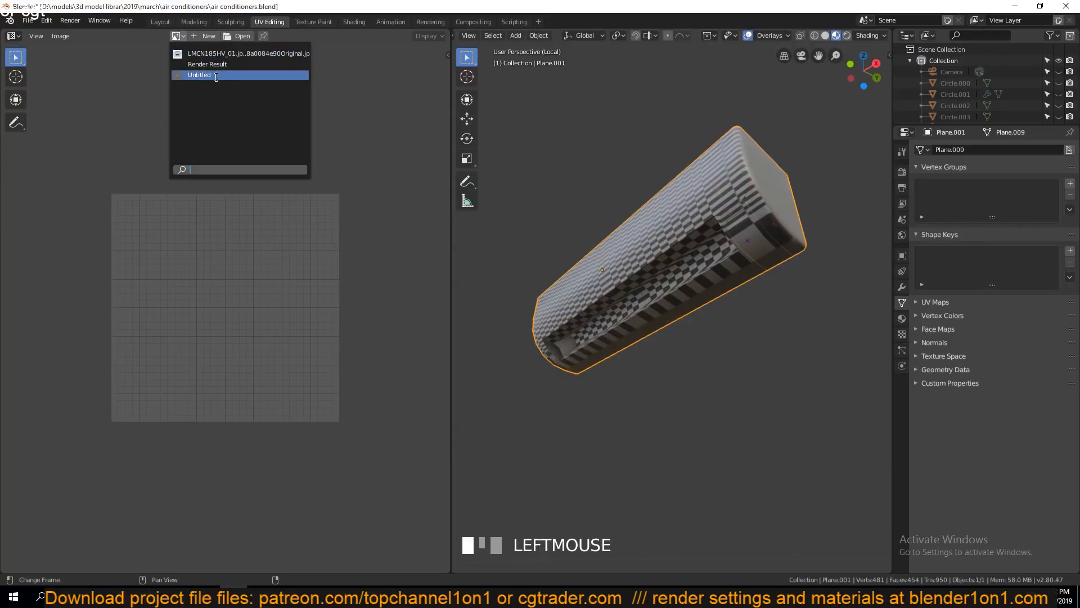
left_click(216, 74)
scroll(276, 187, "up", 3)
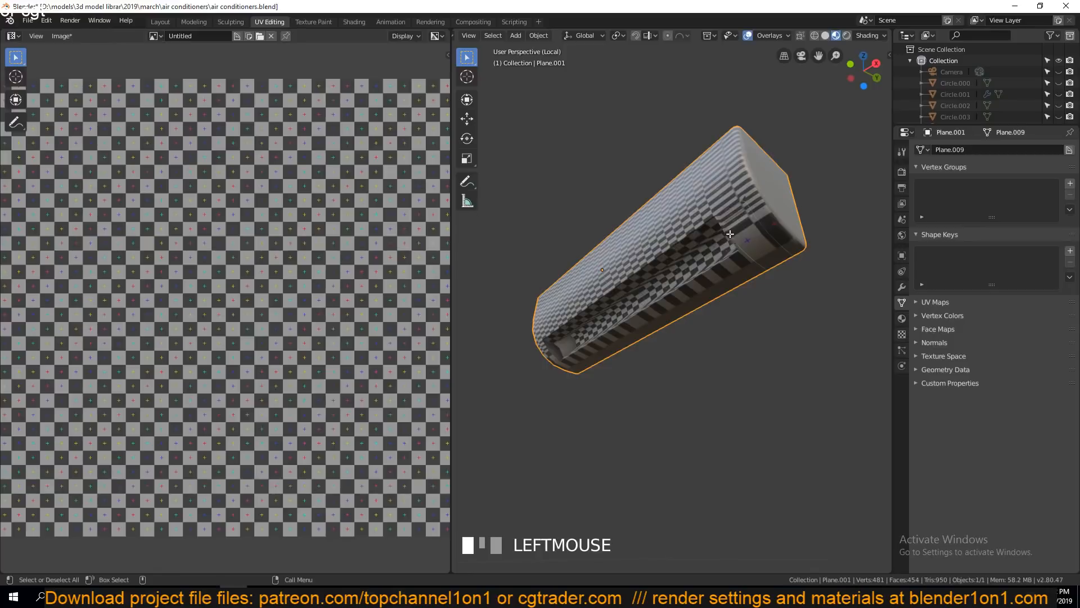
key("Tab")
scroll(278, 268, "down", 3)
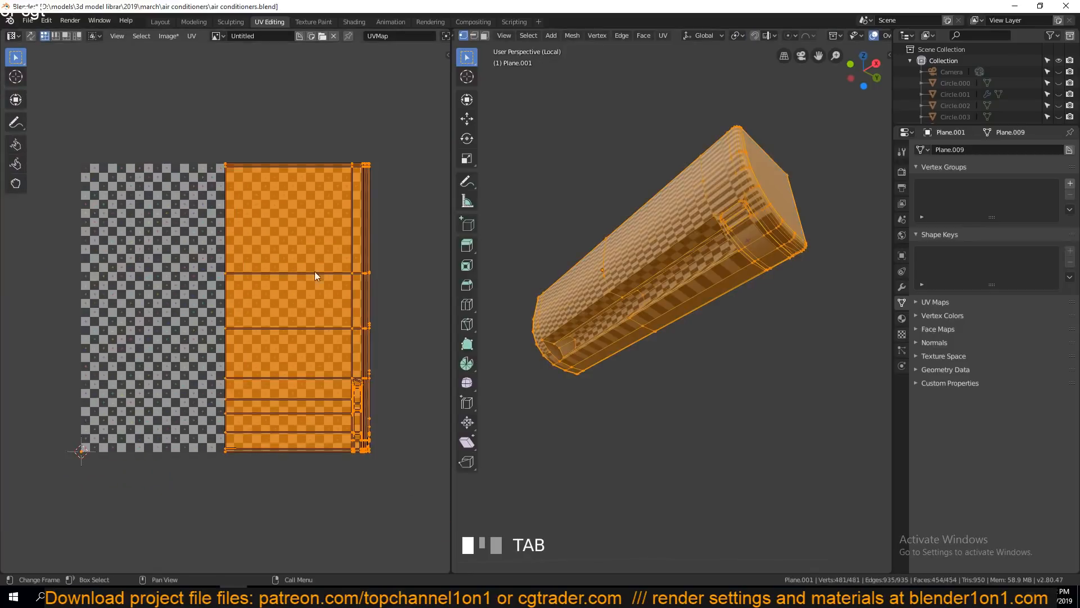
- Deselect the mesh, switch to edge selection and inspect the edges around the body's top front corner
key("grave")
middle_click_drag(729, 180, 718, 285)
key("alt+a")
key("2")
scroll(651, 286, "up", 3)
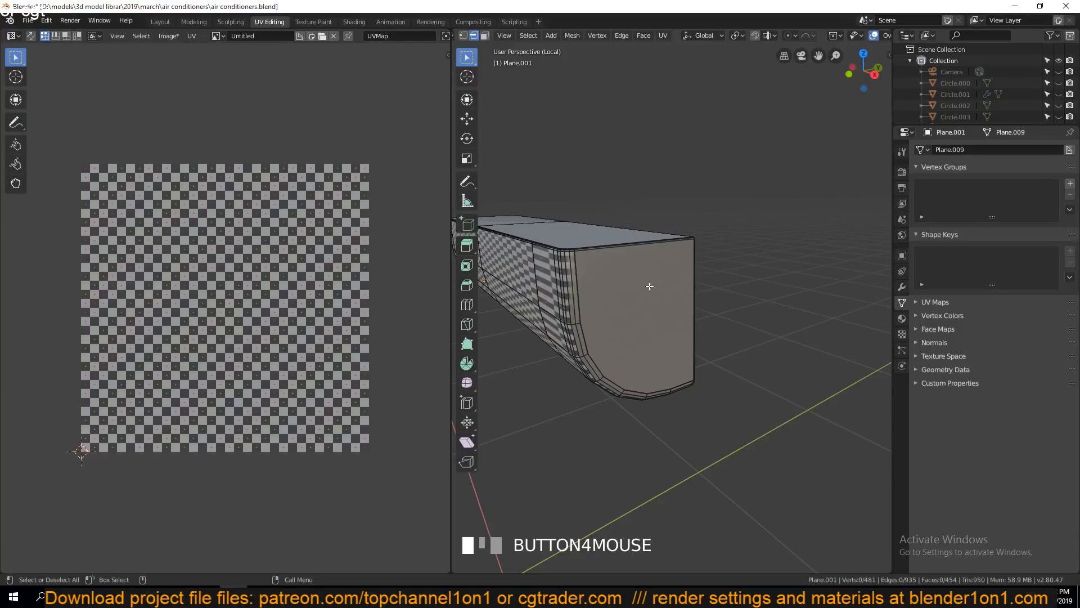
middle_click_drag(651, 287, 727, 291)
scroll(652, 309, "up", 4)
scroll(726, 292, "down", 3)
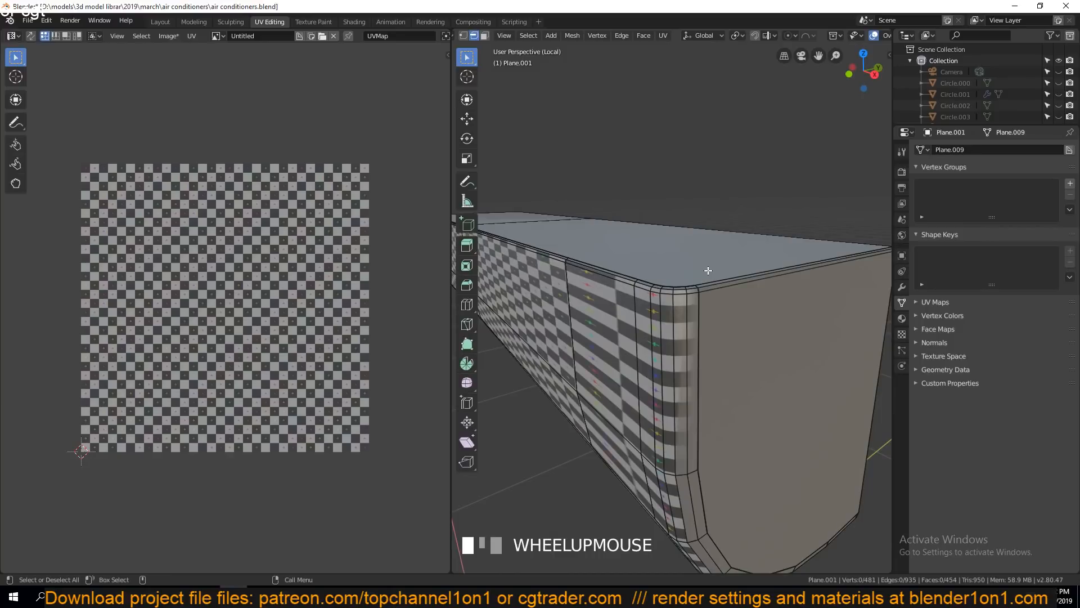
middle_click_drag(707, 270, 689, 309)
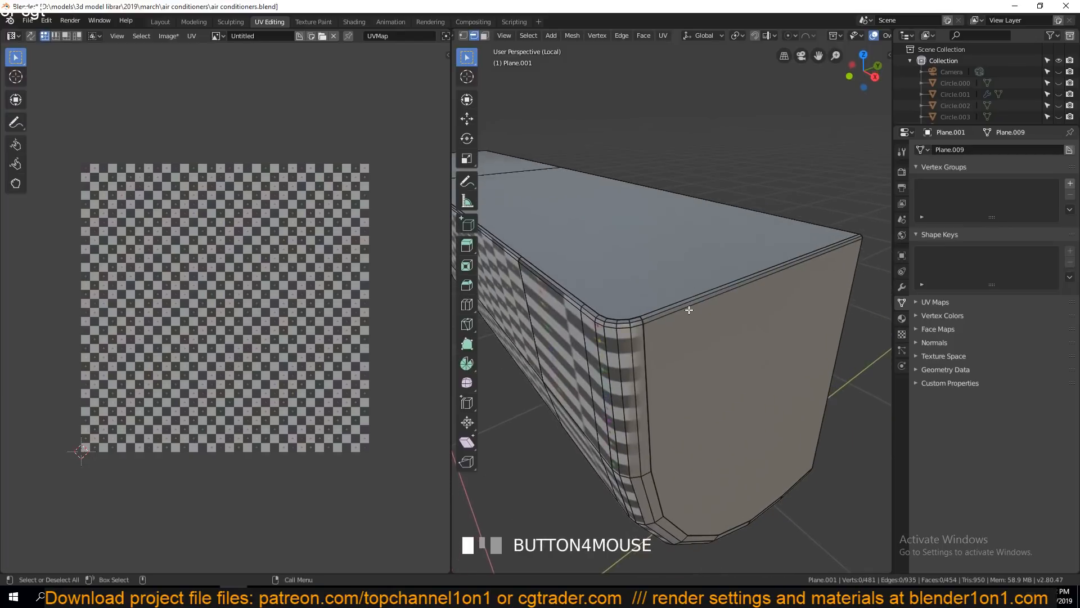
scroll(681, 312, "up", 2)
scroll(672, 310, "down", 2)
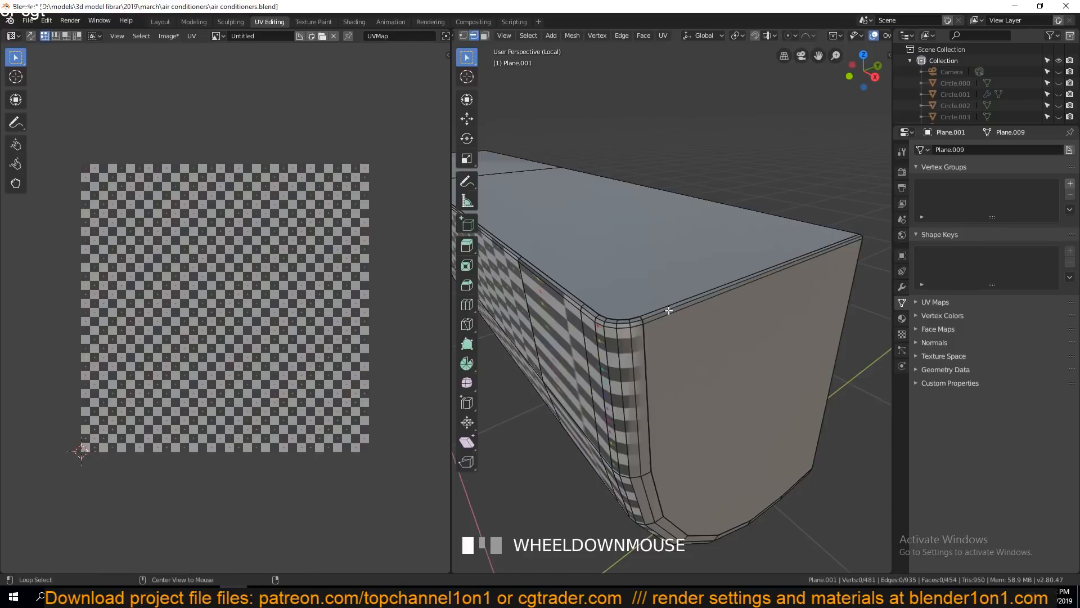
- Select the edge loop running around the body's top rim and mark it as a seam
left_click(669, 308, "alt")
scroll(669, 310, "down", 3)
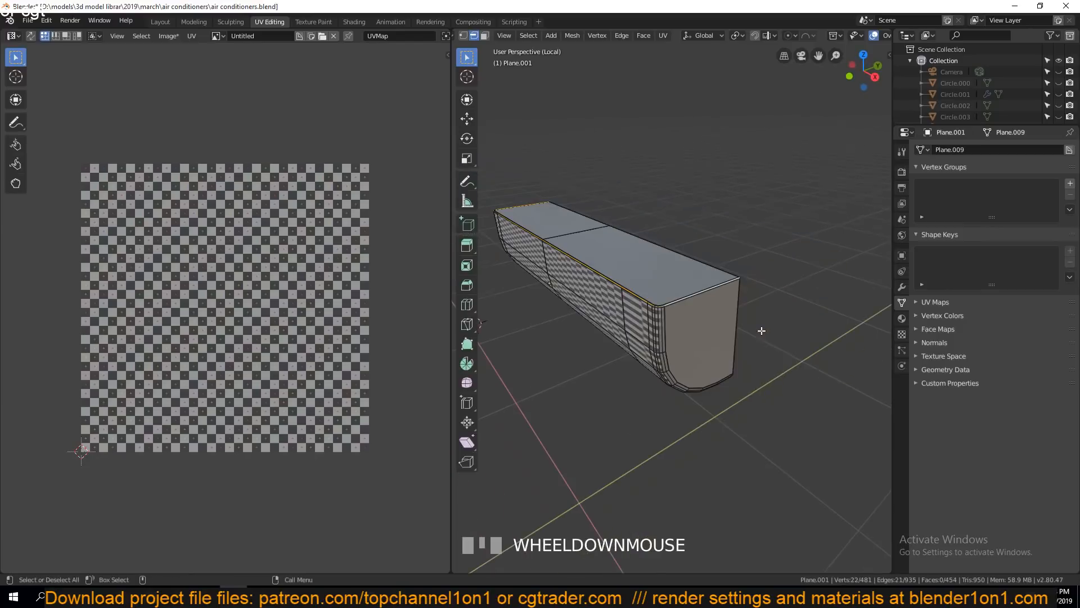
middle_click_drag(760, 329, 684, 340)
scroll(682, 307, "up", 3)
scroll(652, 282, "up", 2)
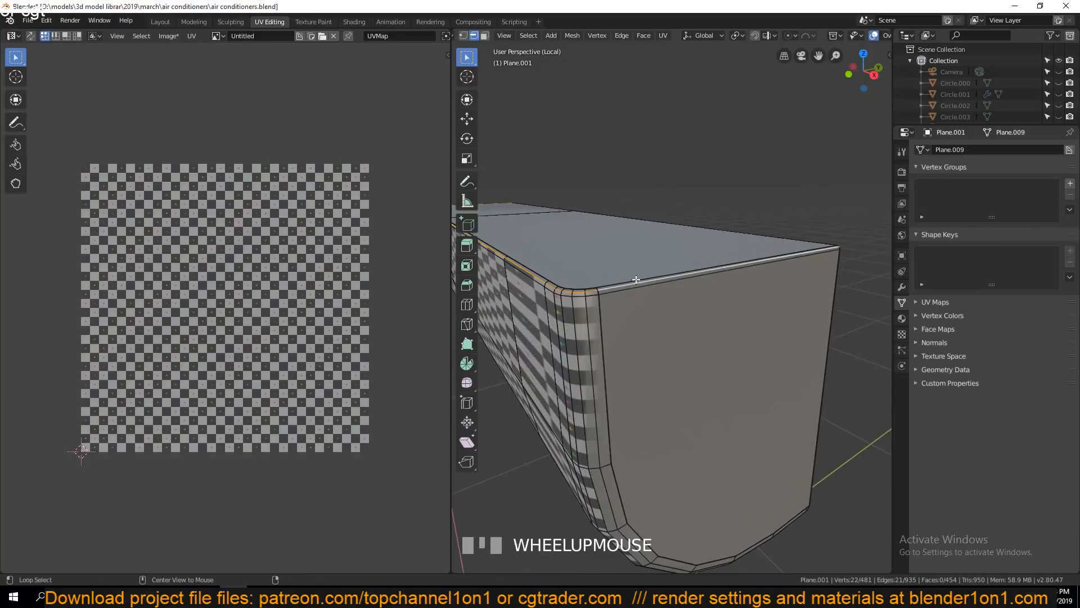
left_click(631, 284, "alt")
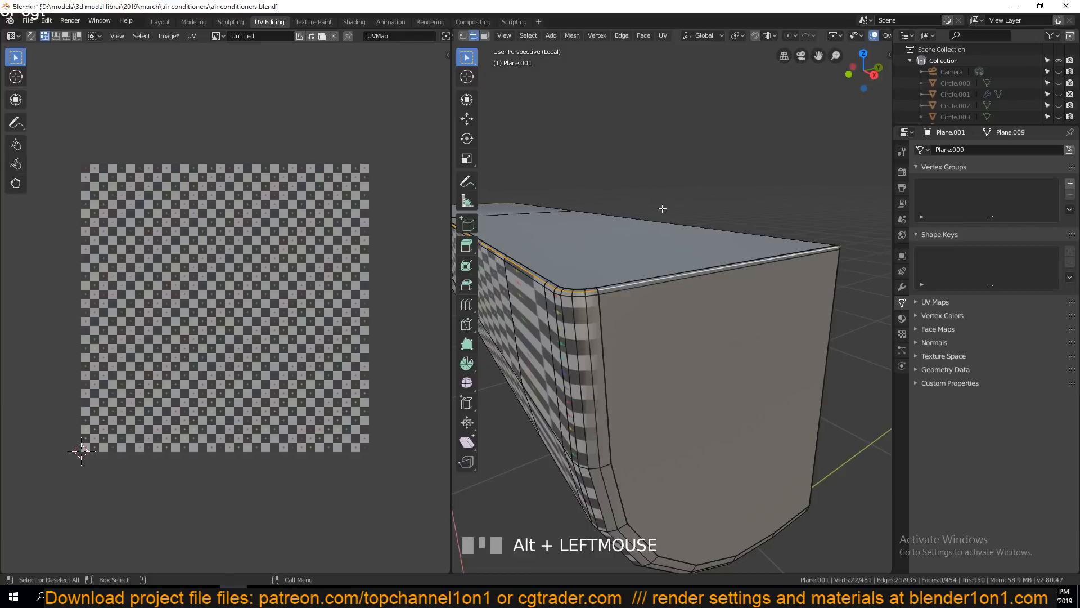
key("ctrl+e")
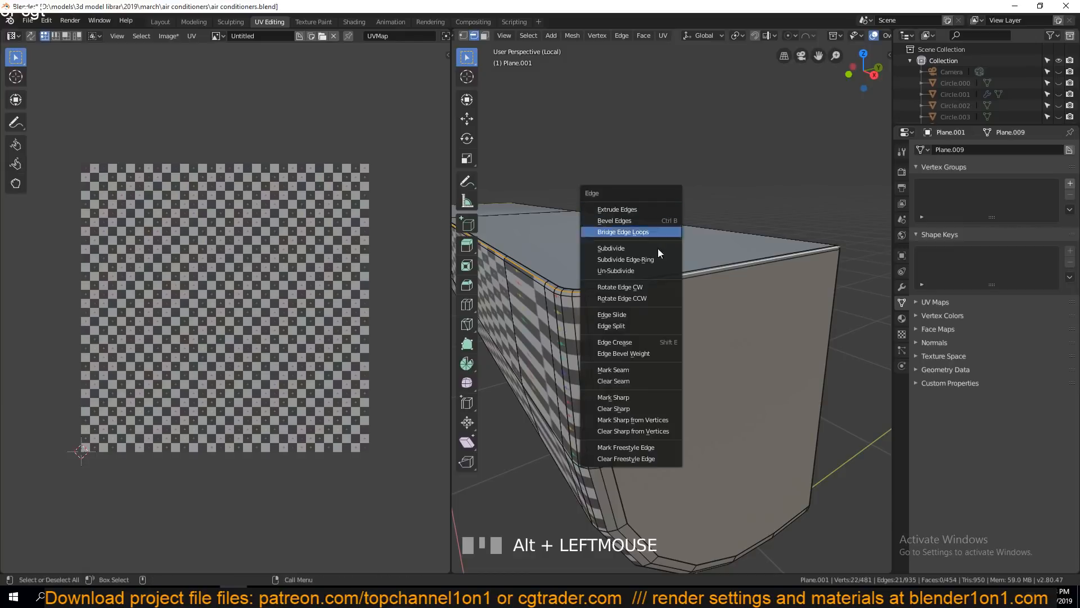
left_click(643, 369)
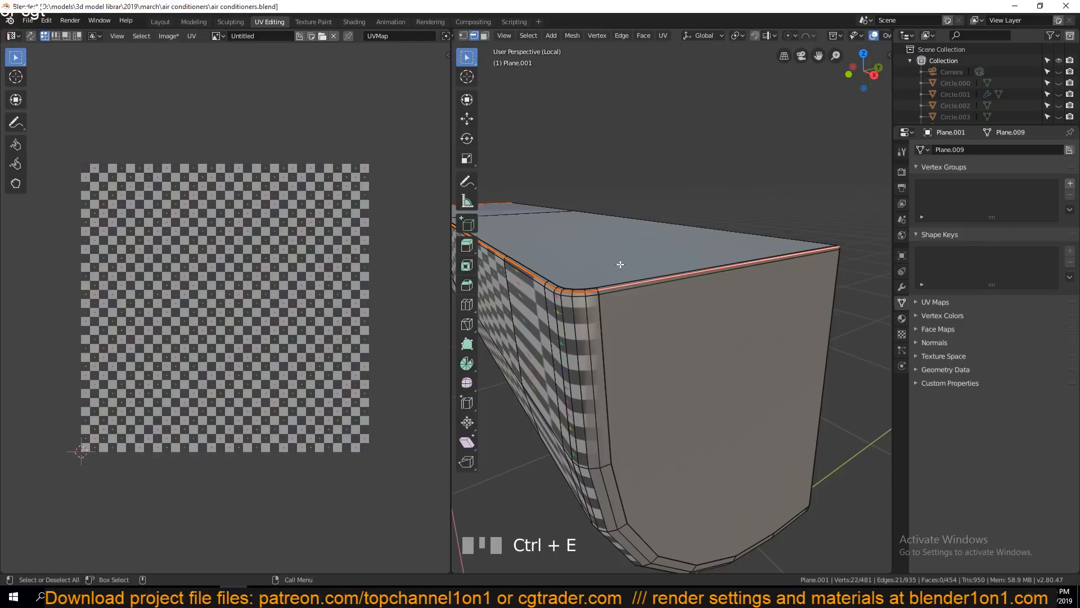
- Unwrap the entire body mesh and check the grid texture on it in Object Mode
key("a")
key("u")
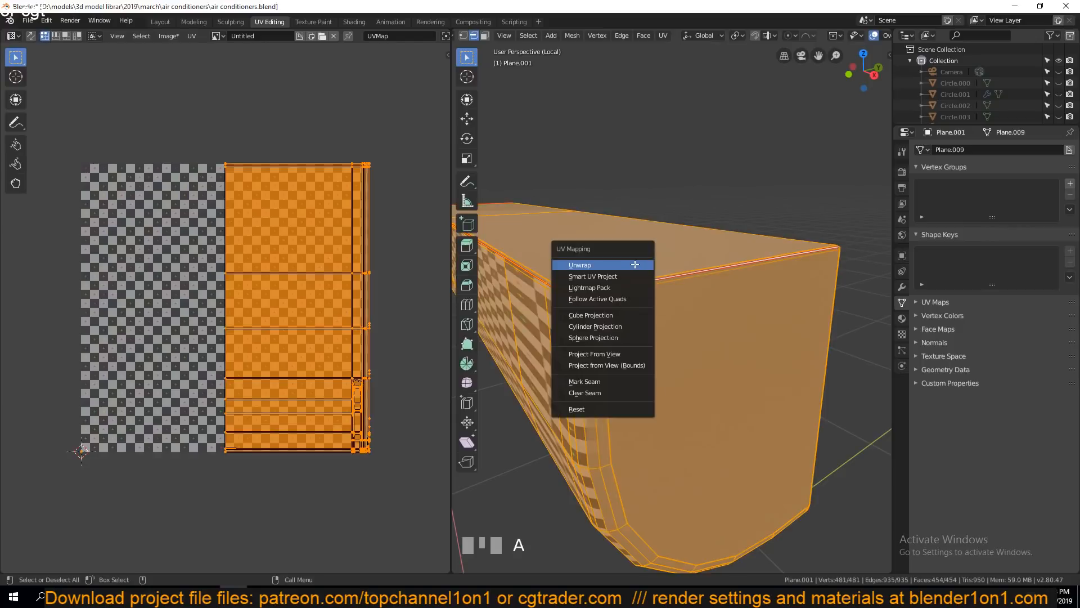
left_click(634, 264)
key("Tab")
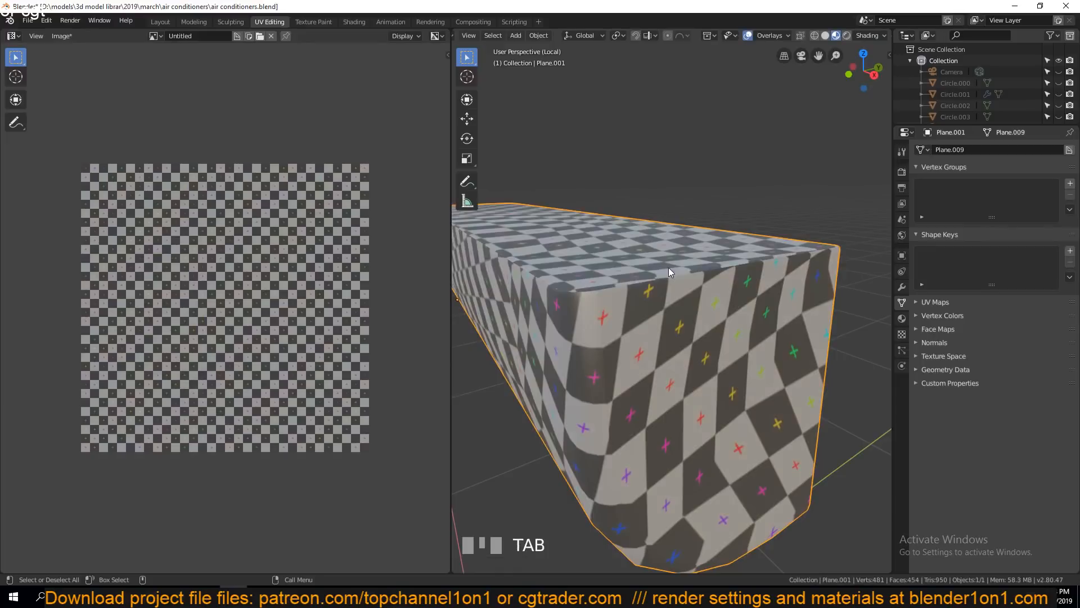
scroll(670, 272, "down", 3)
key("grave")
middle_click_drag(548, 265, 641, 272)
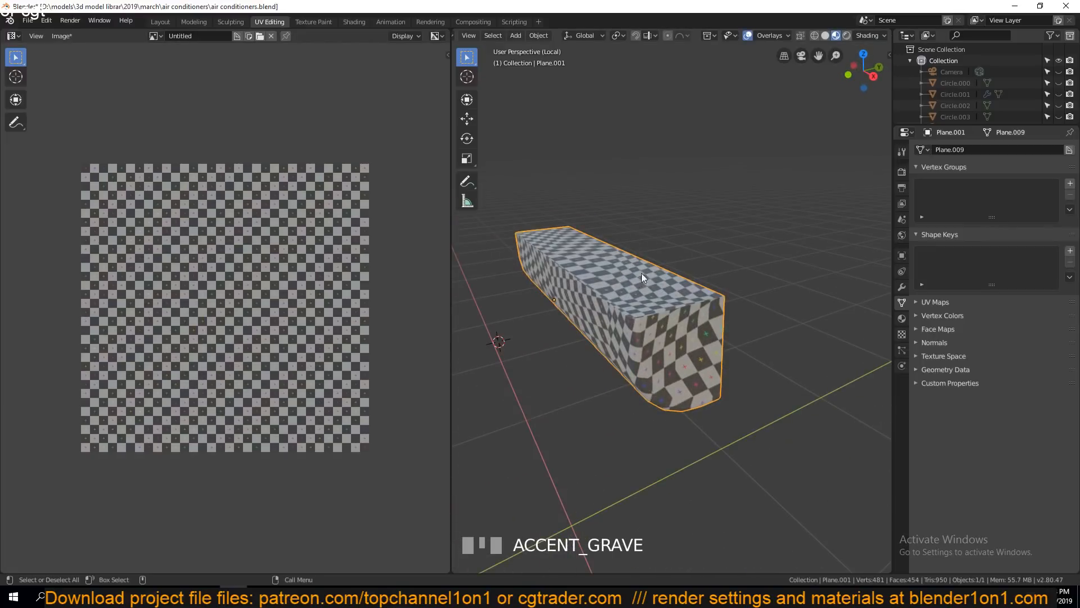
scroll(659, 269, "up", 2)
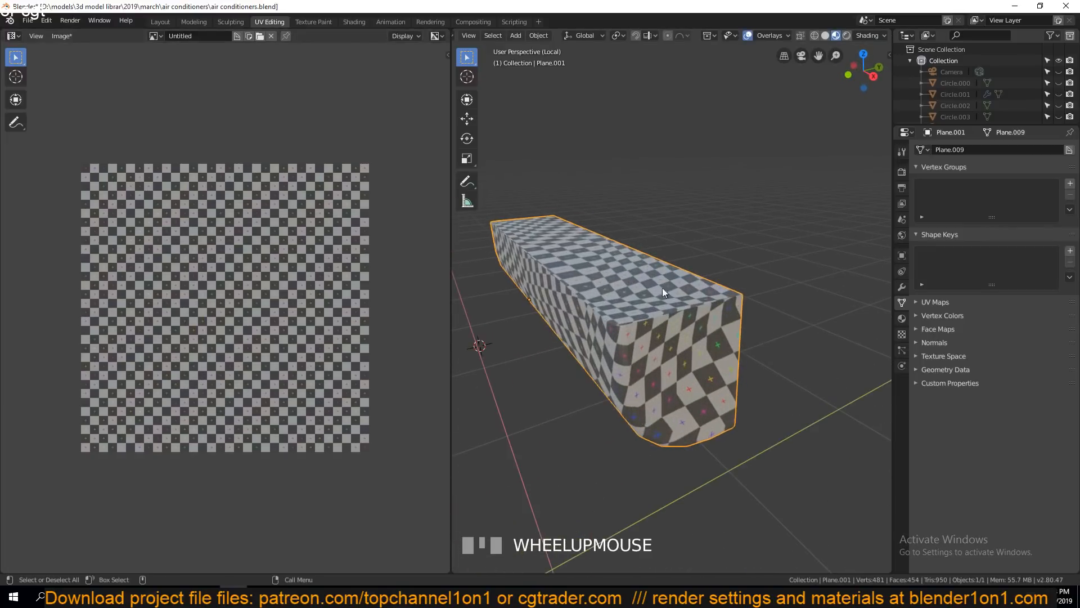
- Return to Edit Mode and examine the unwrapped UV layout against the top seam on the model
key("Tab")
scroll(199, 237, "up", 1)
scroll(200, 237, "up", 1)
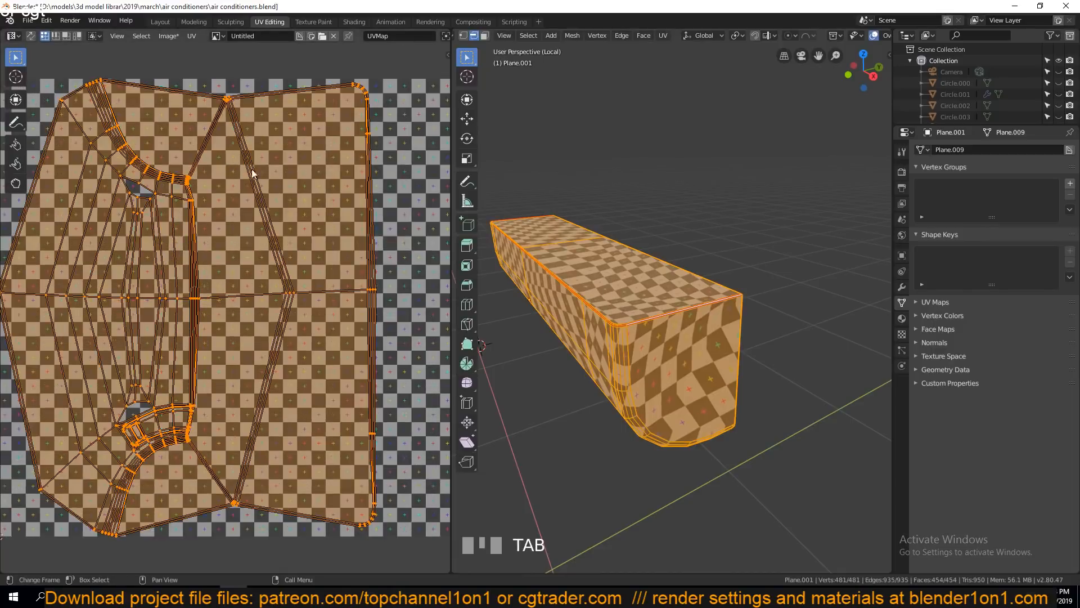
middle_click_drag(149, 212, 236, 273)
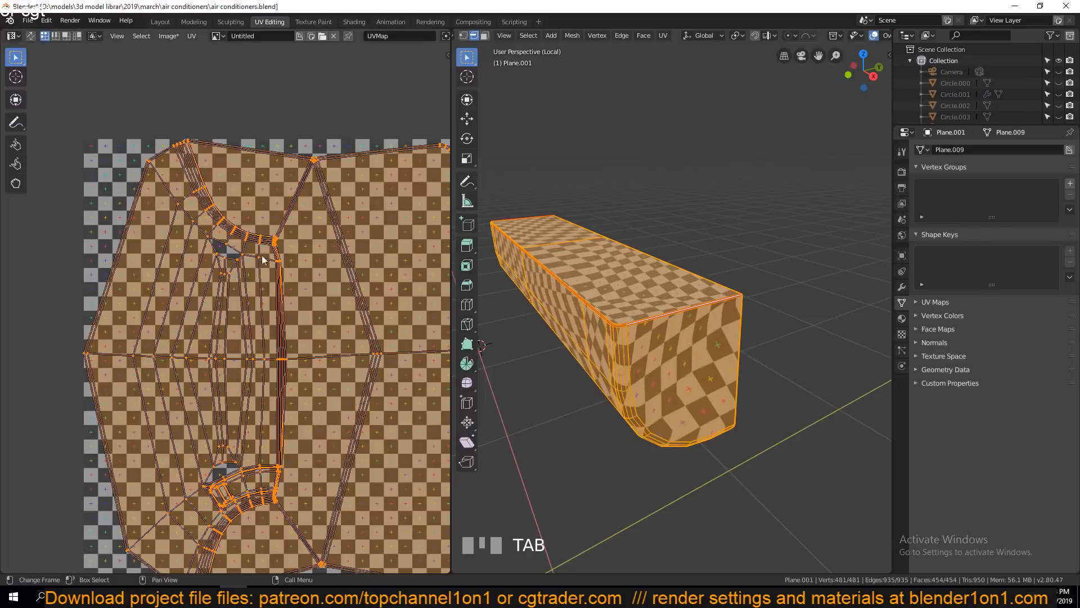
middle_click_drag(254, 260, 257, 197)
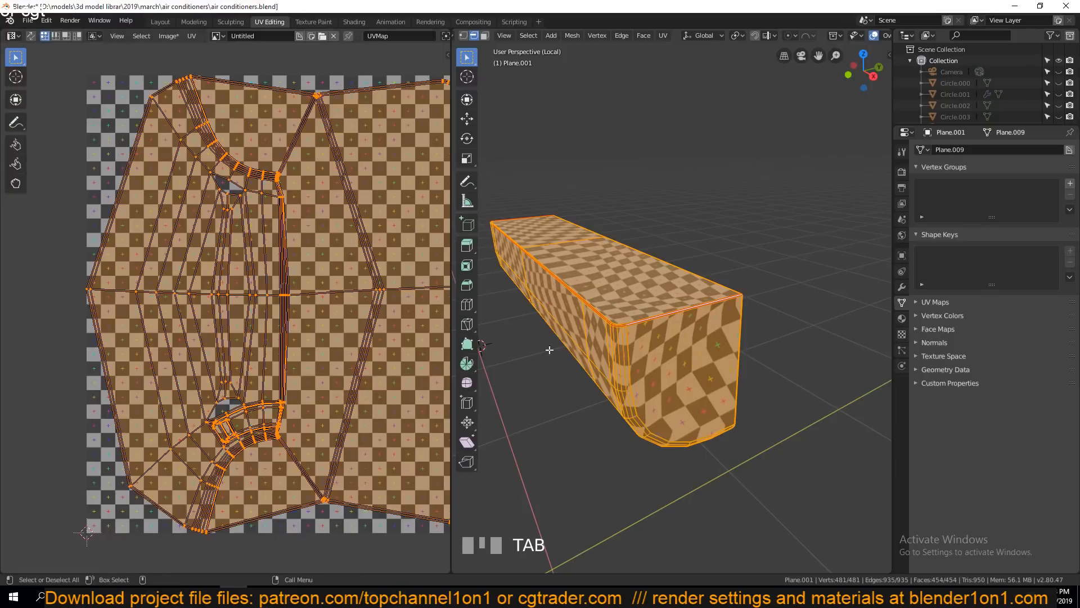
scroll(662, 318, "up", 1)
scroll(679, 320, "up", 3)
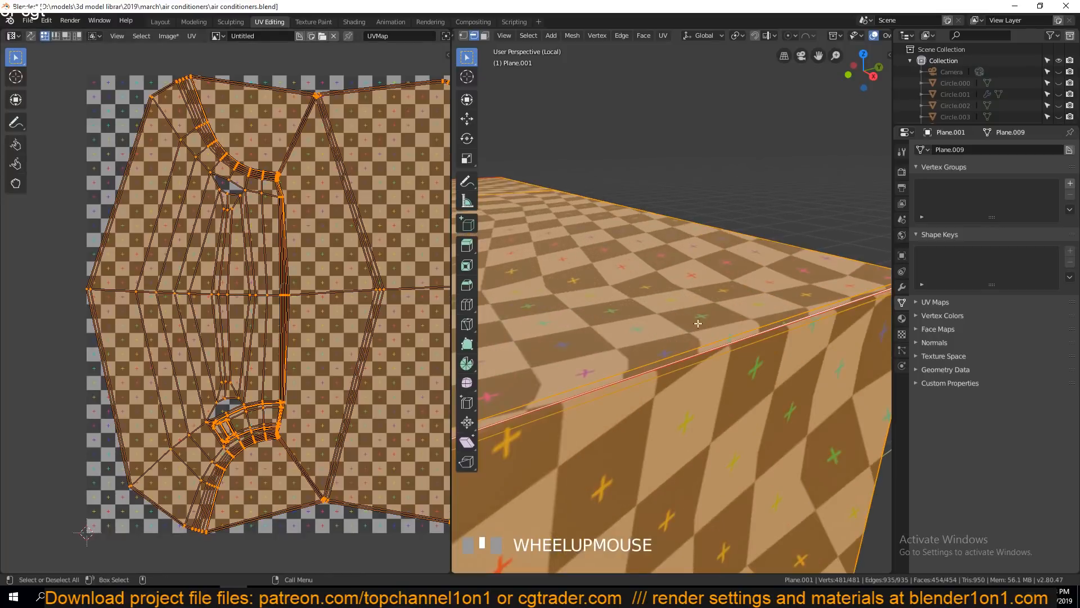
middle_click_drag(275, 106, 274, 115)
scroll(274, 114, "up", 4)
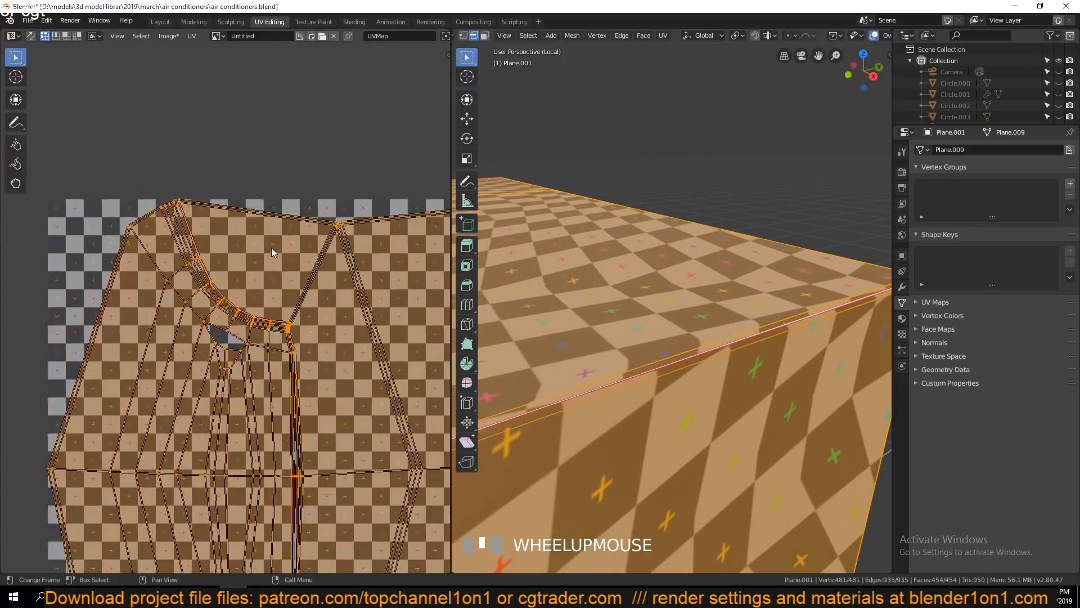
- Check the end rim edge just below the top seam against the UV layout, with the whole mesh reselected
left_click(244, 112)
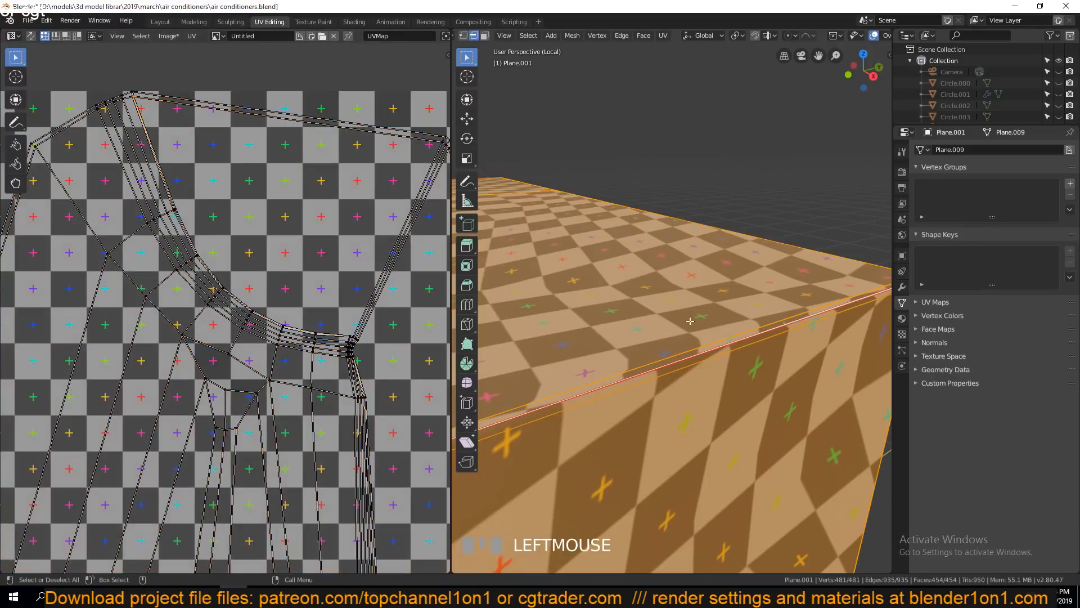
left_click(689, 371)
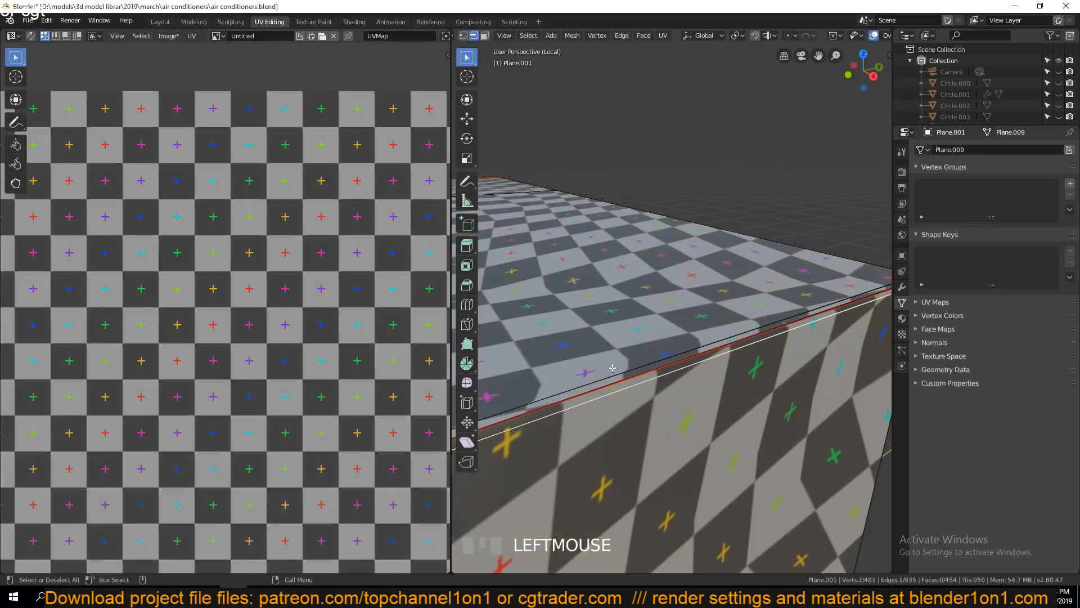
key("a")
middle_click_drag(218, 416, 248, 229)
scroll(248, 229, "down", 4)
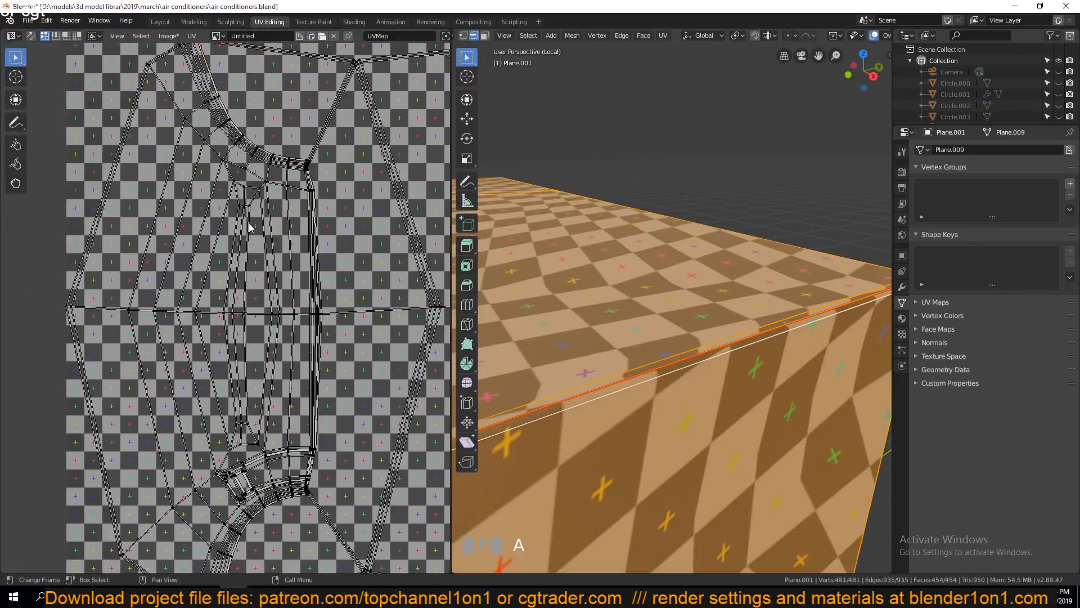
middle_click_drag(253, 425, 261, 366)
scroll(246, 342, "up", 4)
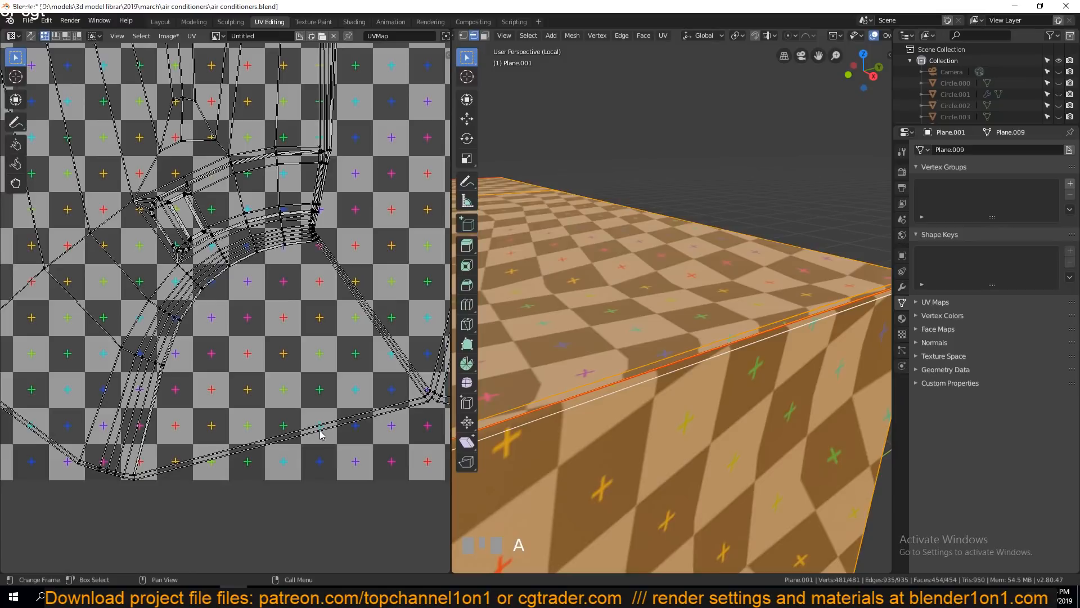
- Check the end rim edge just above the top seam, then reselect the mesh and examine the body beside its UV layout
left_click(507, 407)
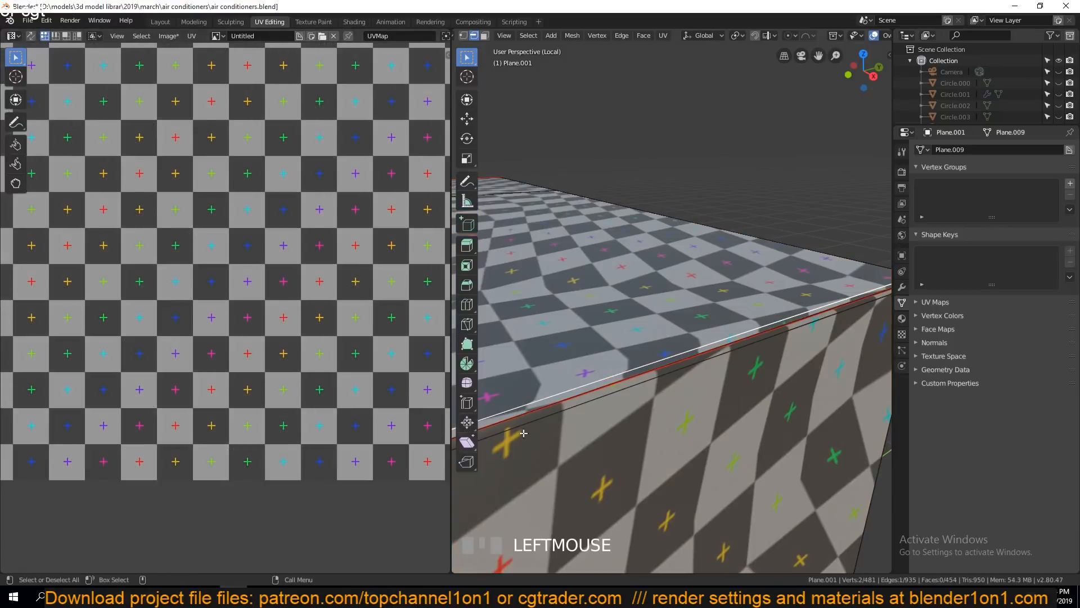
key("a")
scroll(238, 373, "down", 3)
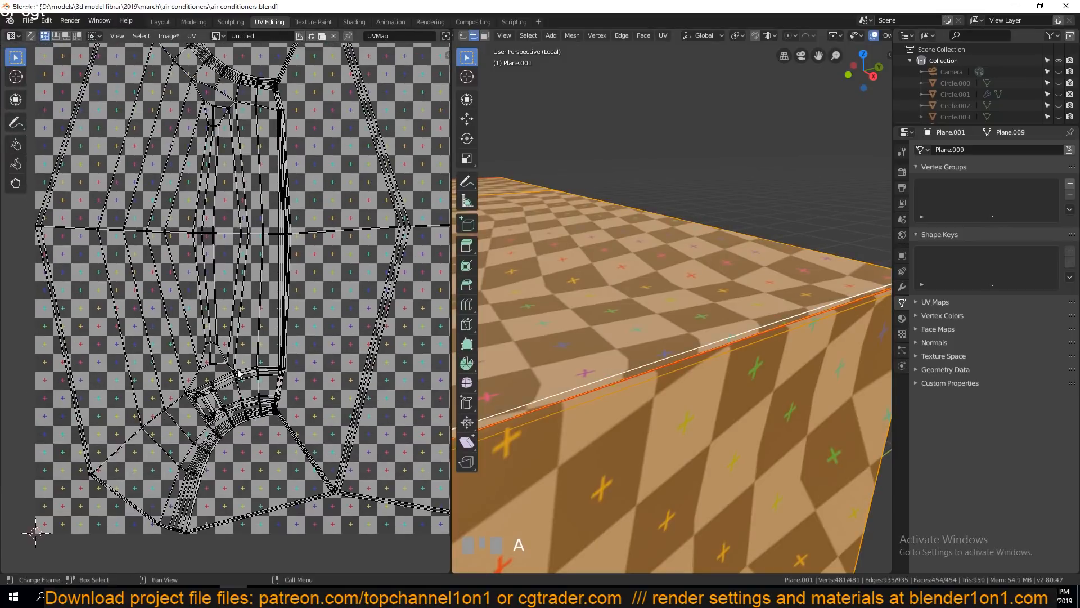
scroll(239, 373, "down", 2)
scroll(629, 340, "down", 3)
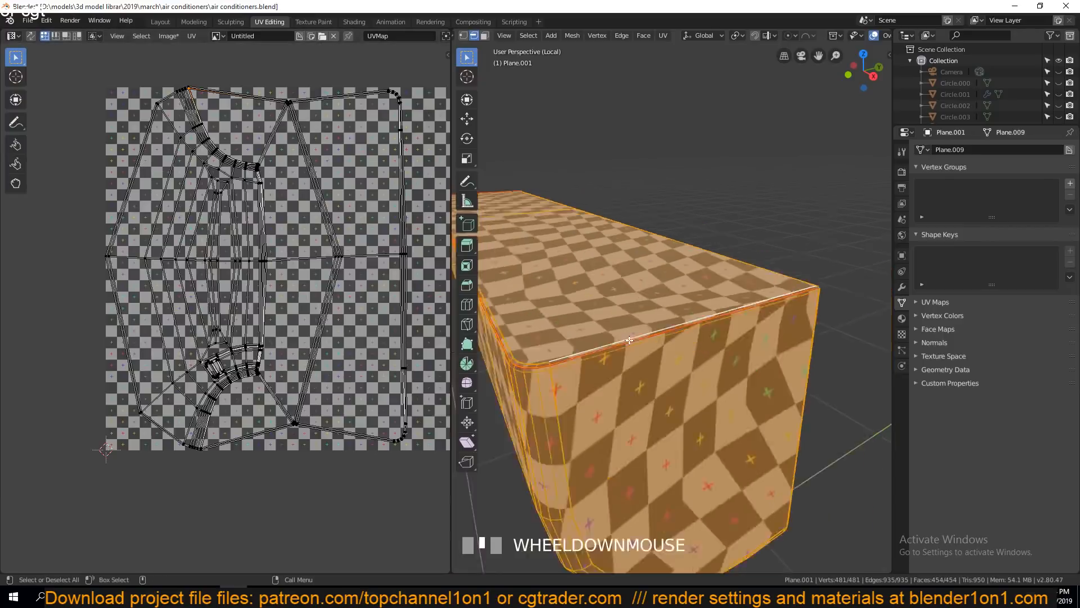
scroll(619, 343, "down", 4)
key("grave")
scroll(661, 361, "up", 4)
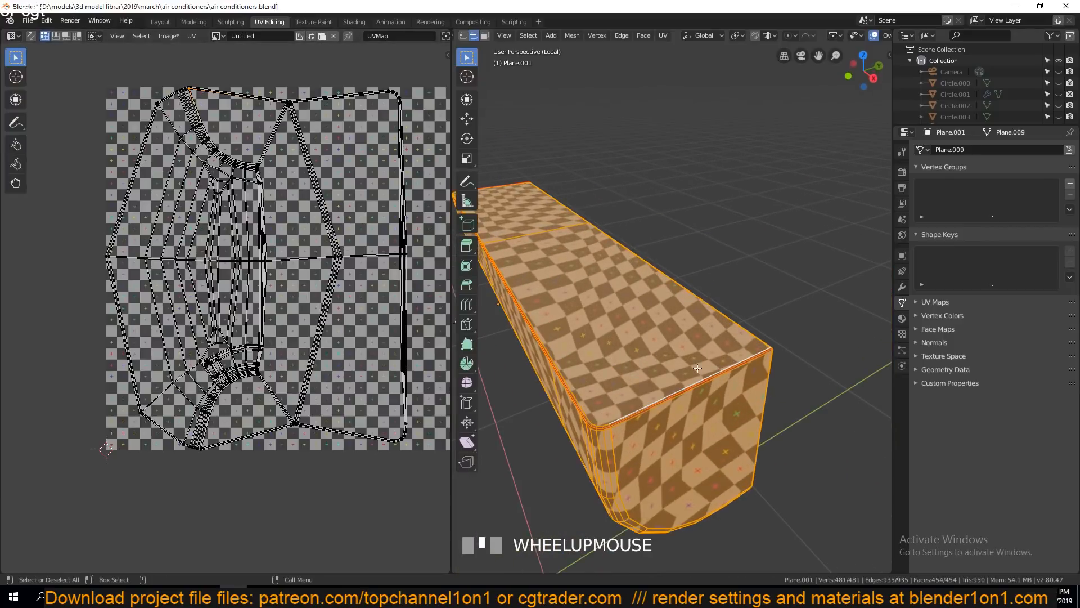
- Enable UV sync selection and switch to vertex selection mode
left_click(31, 36)
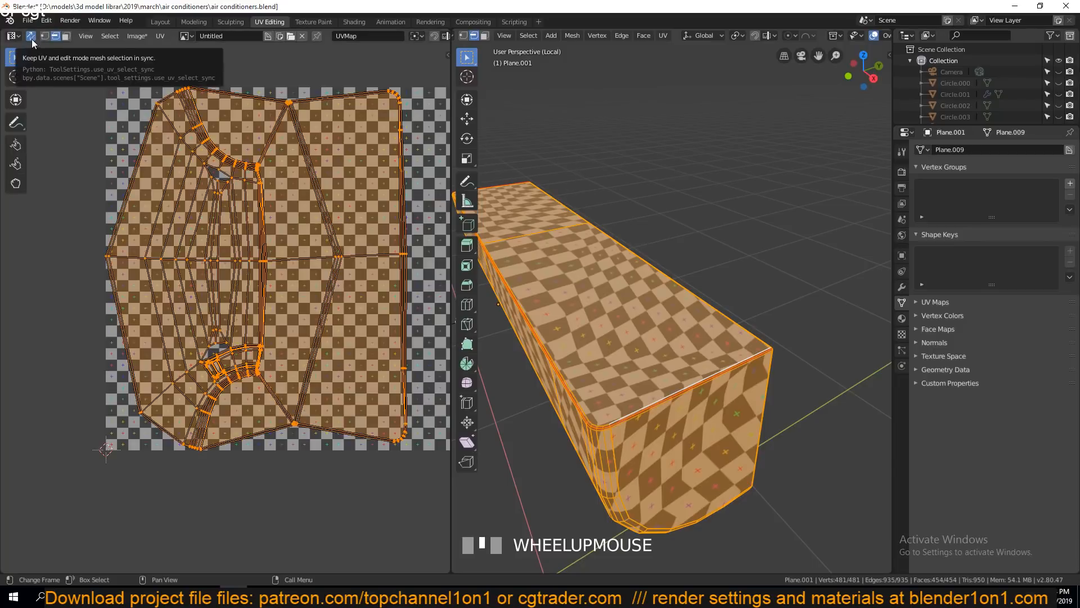
scroll(625, 245, "down", 2)
middle_click_drag(626, 244, 648, 229)
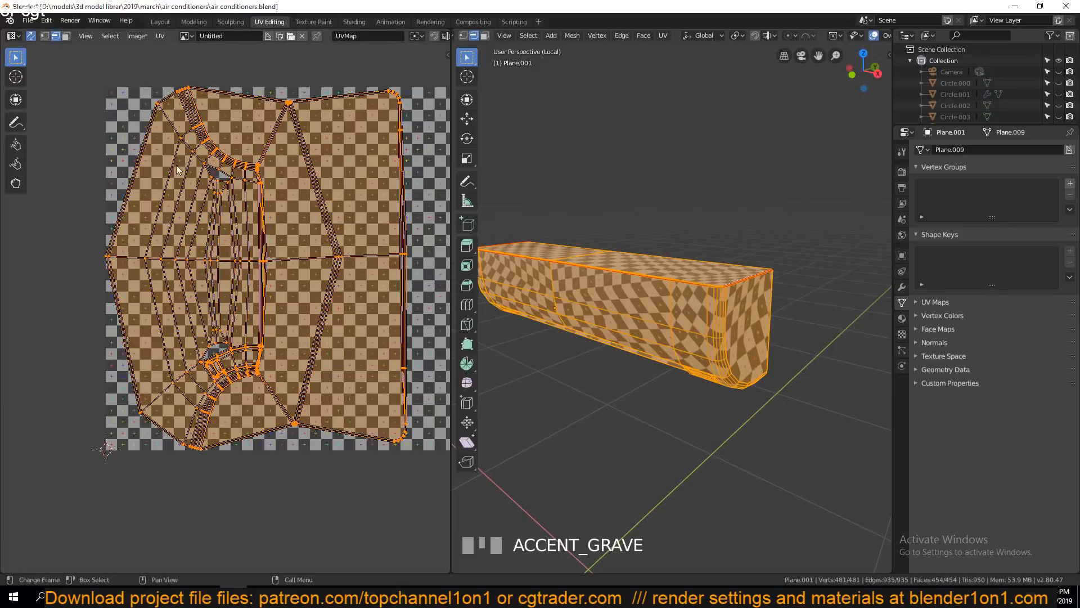
middle_click_drag(304, 181, 263, 221)
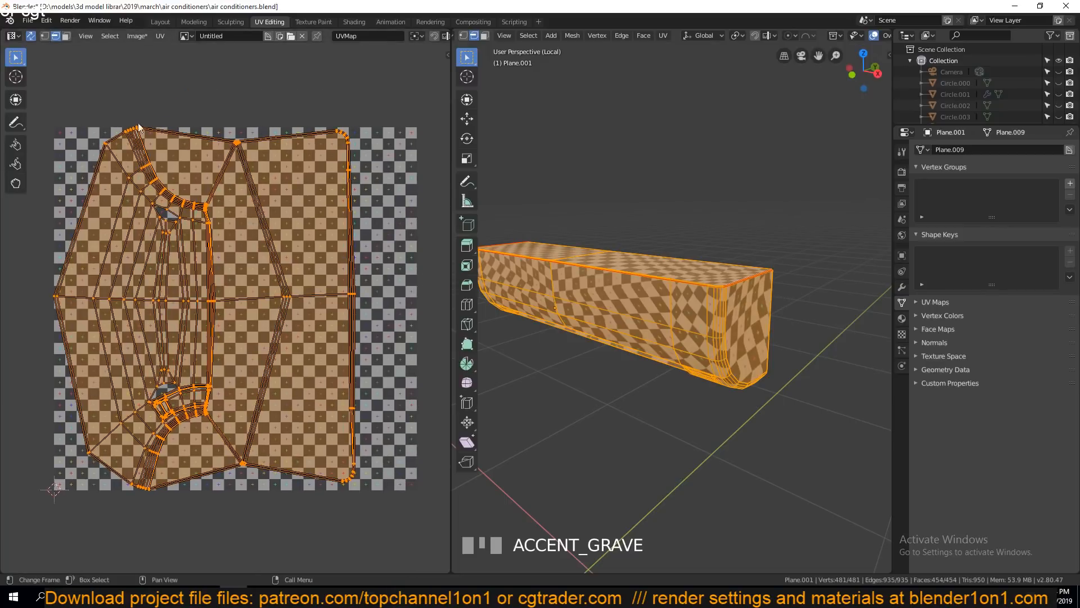
key("1")
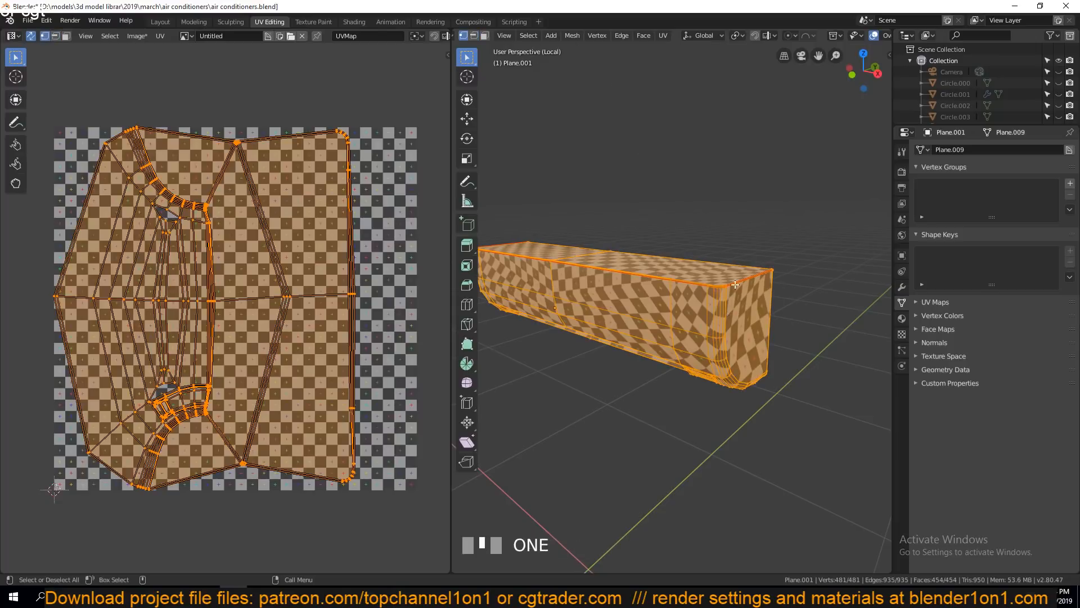
- Pick individual vertices around the body's end, using wireframe shading, to locate them in the UV layout
left_click(736, 286)
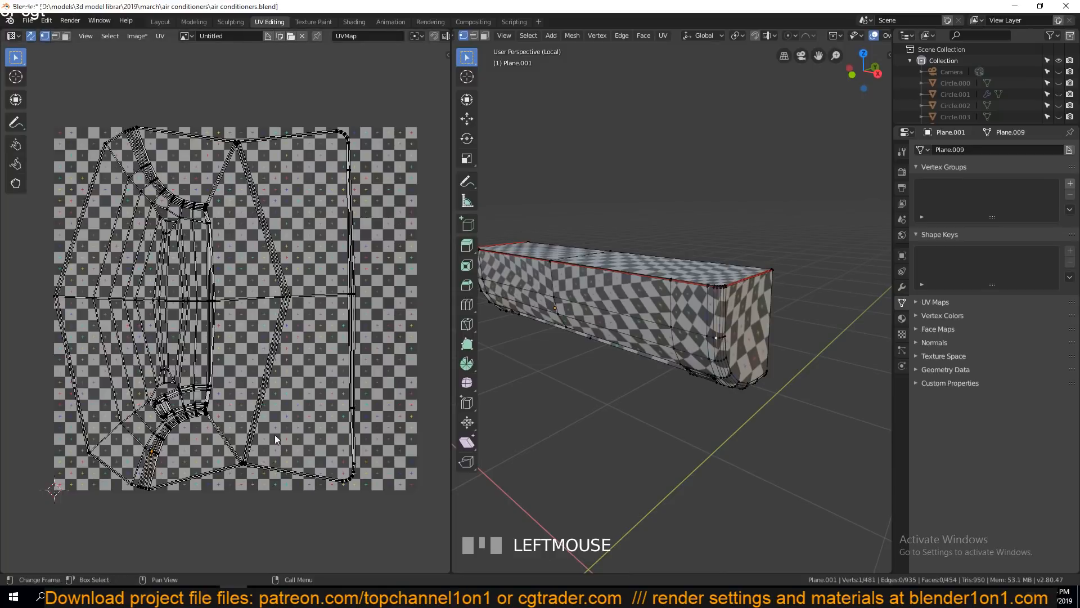
left_click(744, 276)
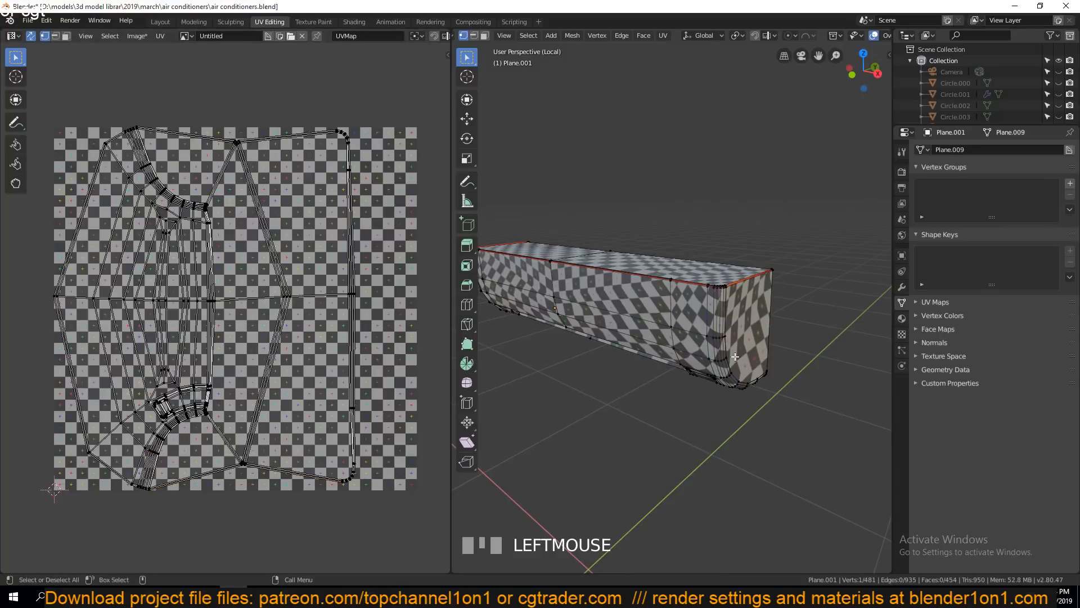
key("grave")
scroll(704, 325, "down", 3)
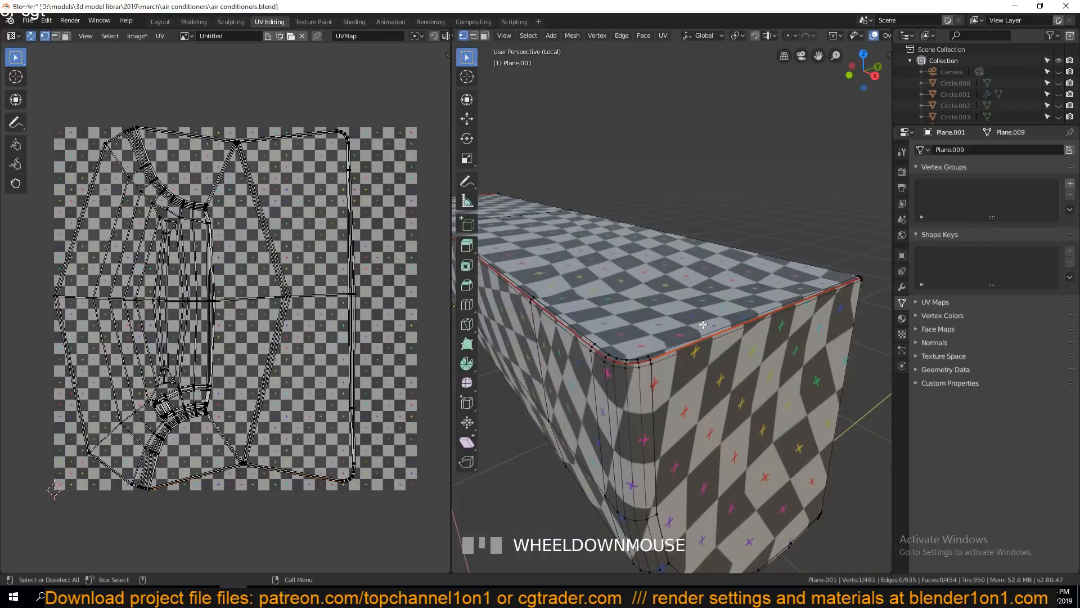
key("z")
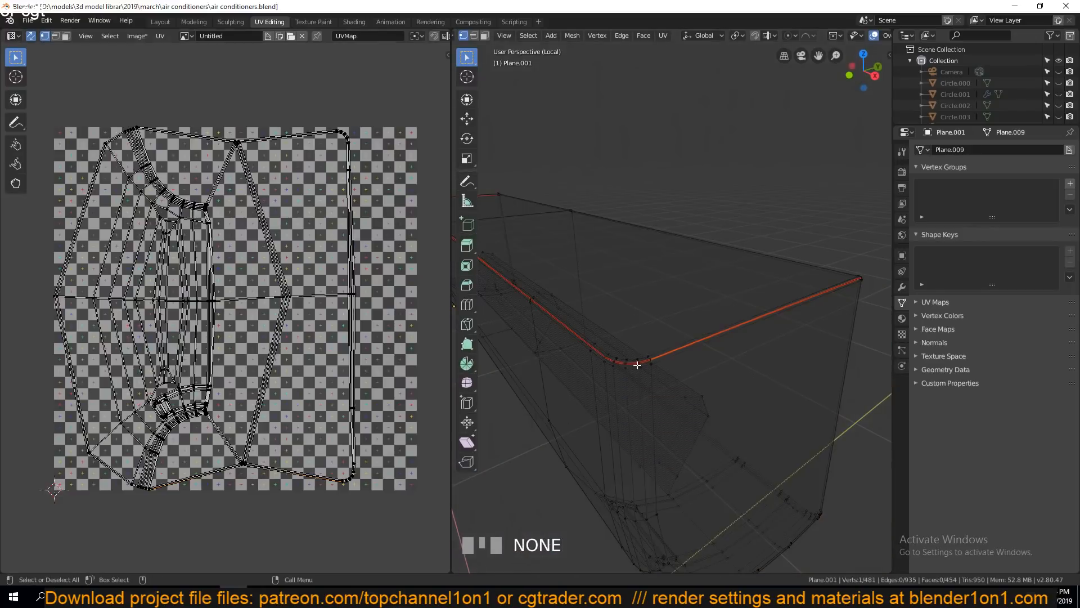
left_click(651, 514)
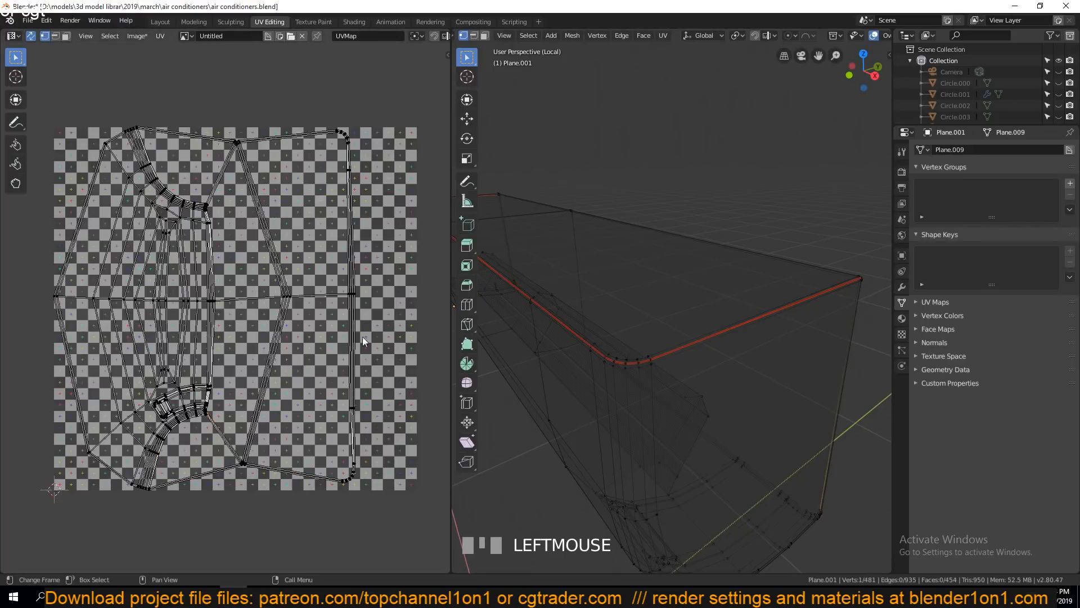
- Leave wireframe shading, select the entire body mesh and display the grid texture with LookDev viewport shading
scroll(738, 272, "down", 6)
middle_click_drag(738, 272, 659, 276)
key("z")
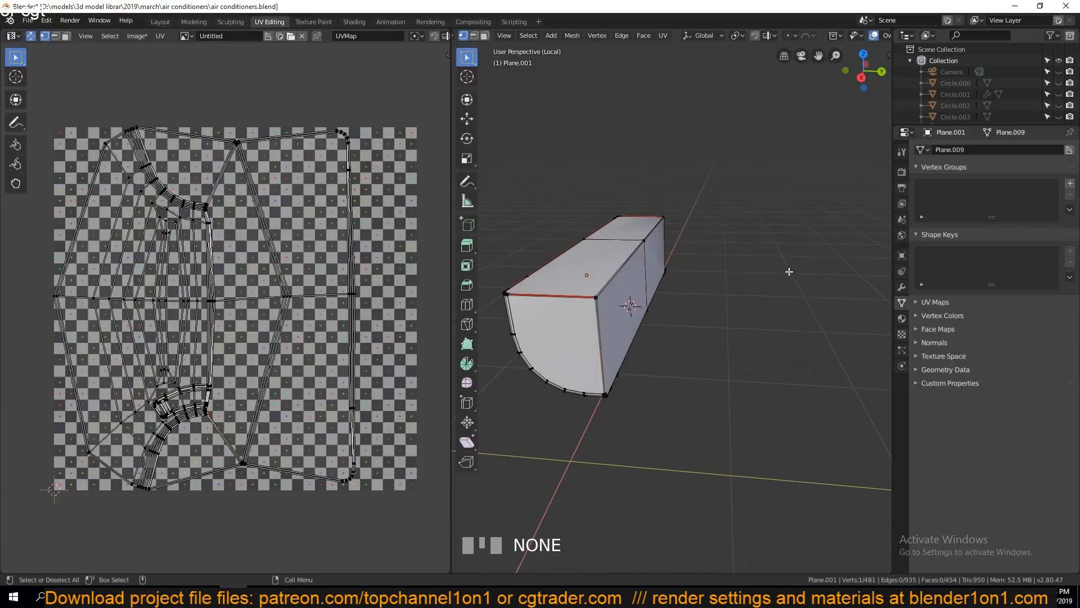
scroll(591, 290, "up", 1)
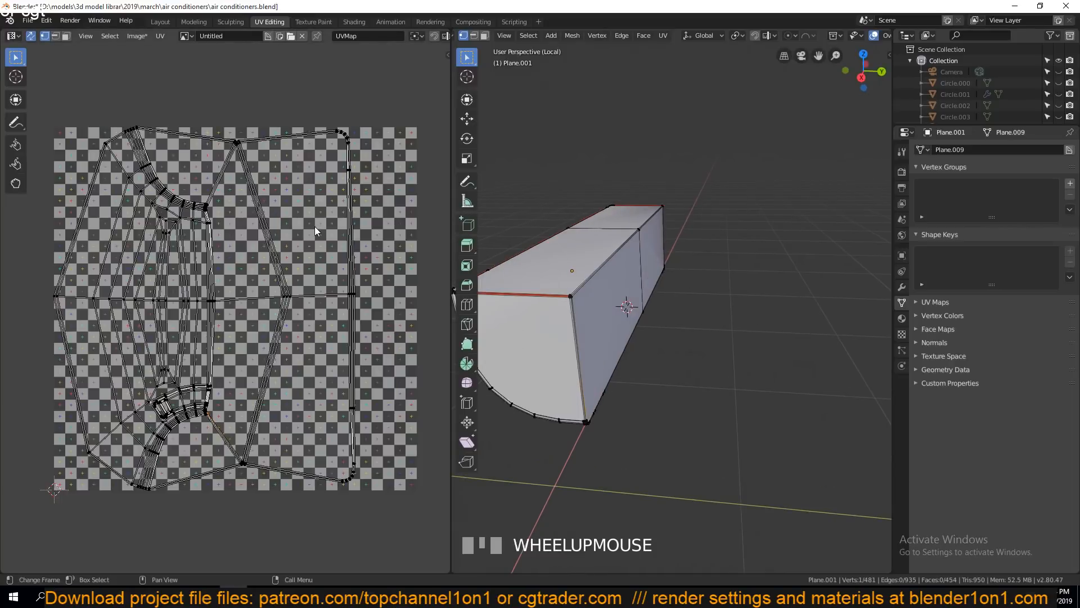
key("a")
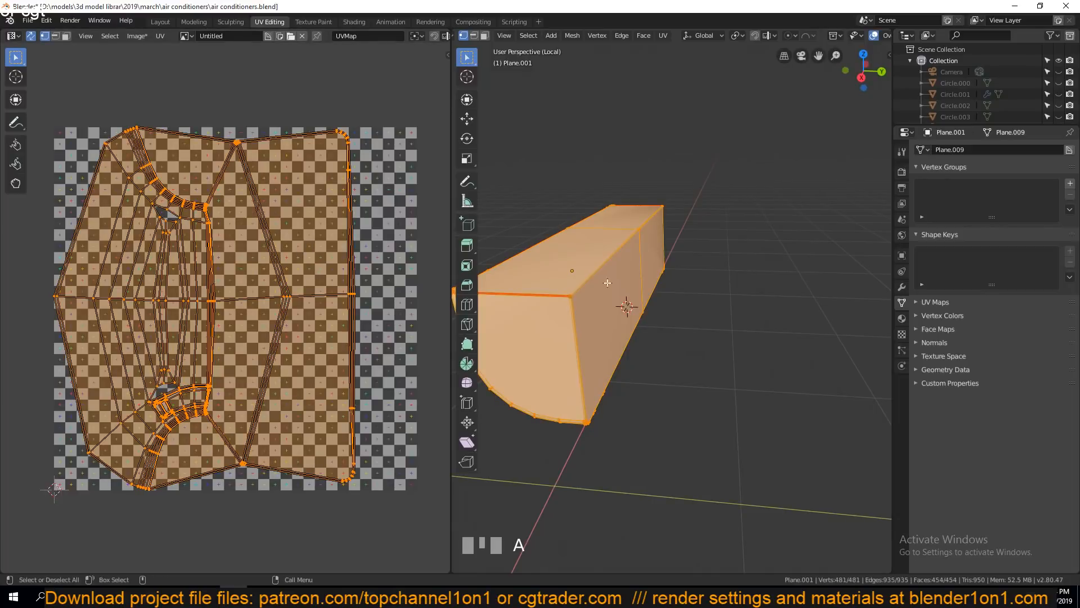
scroll(836, 38, "right", 5)
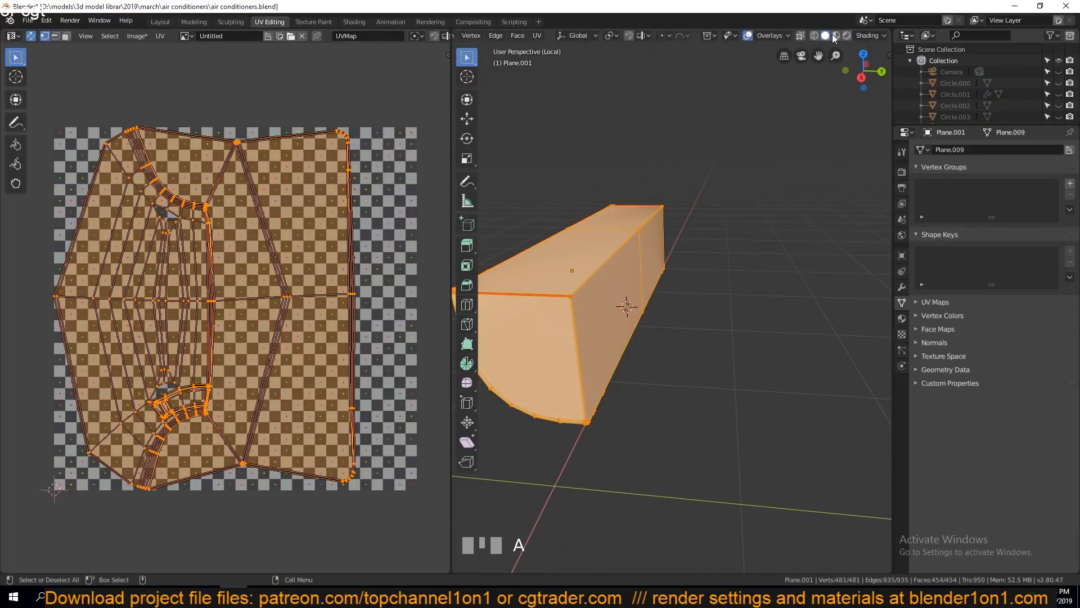
left_click(837, 35)
- Examine the grid texture on the body's end face, top and back
key("grave")
scroll(738, 206, "up", 4)
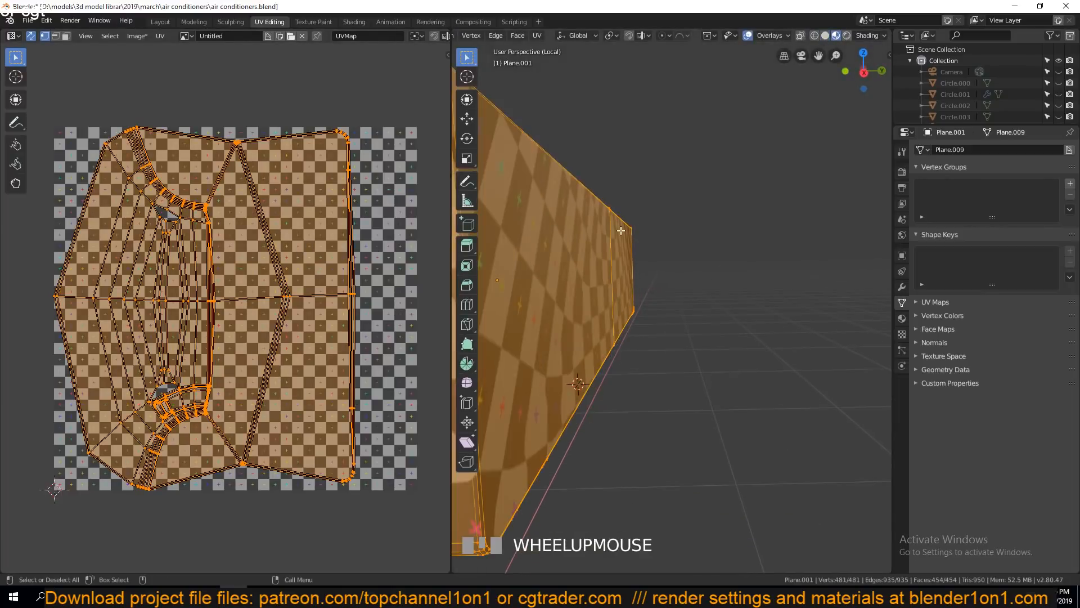
scroll(738, 206, "down", 3)
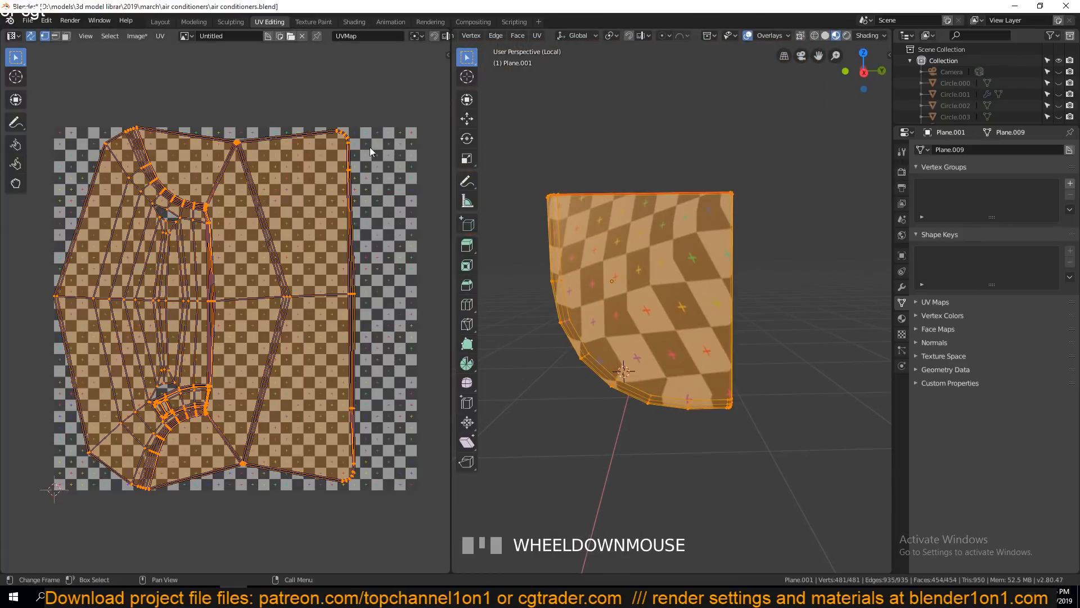
scroll(706, 274, "up", 2)
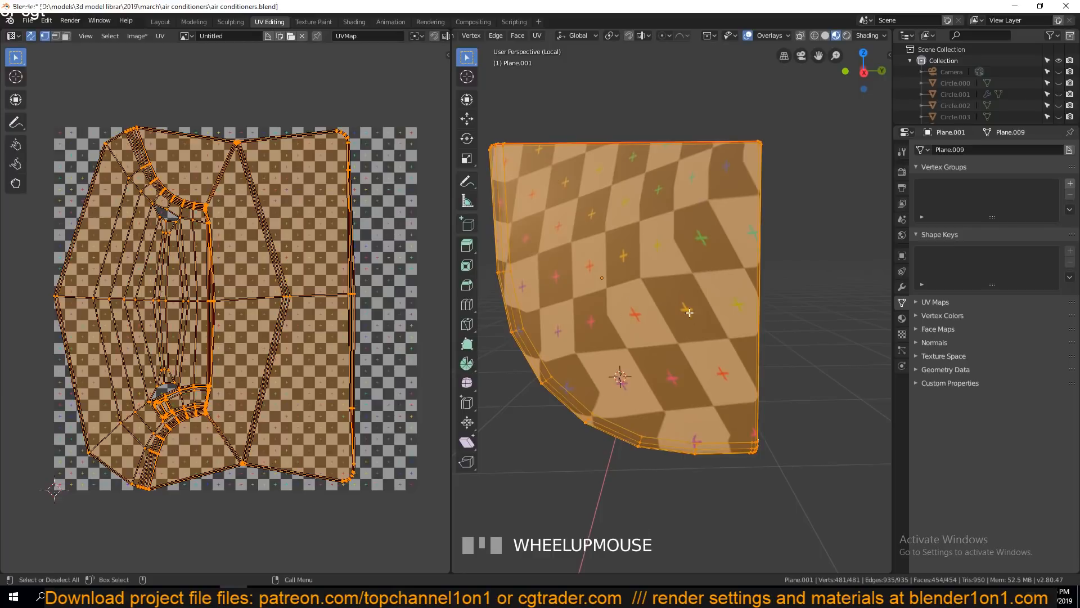
key("grave")
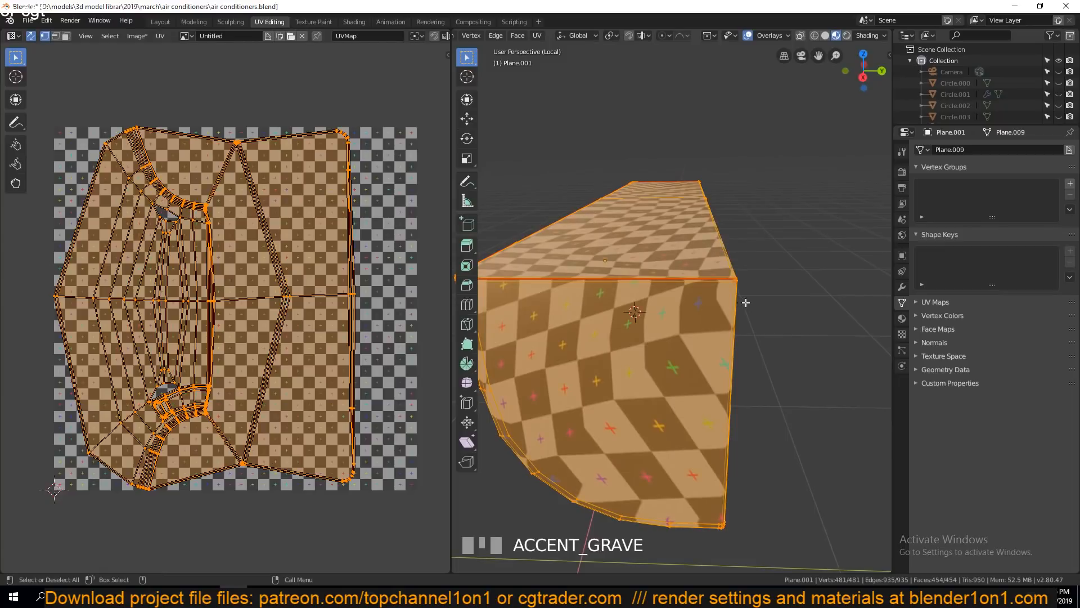
middle_click_drag(716, 275, 694, 261)
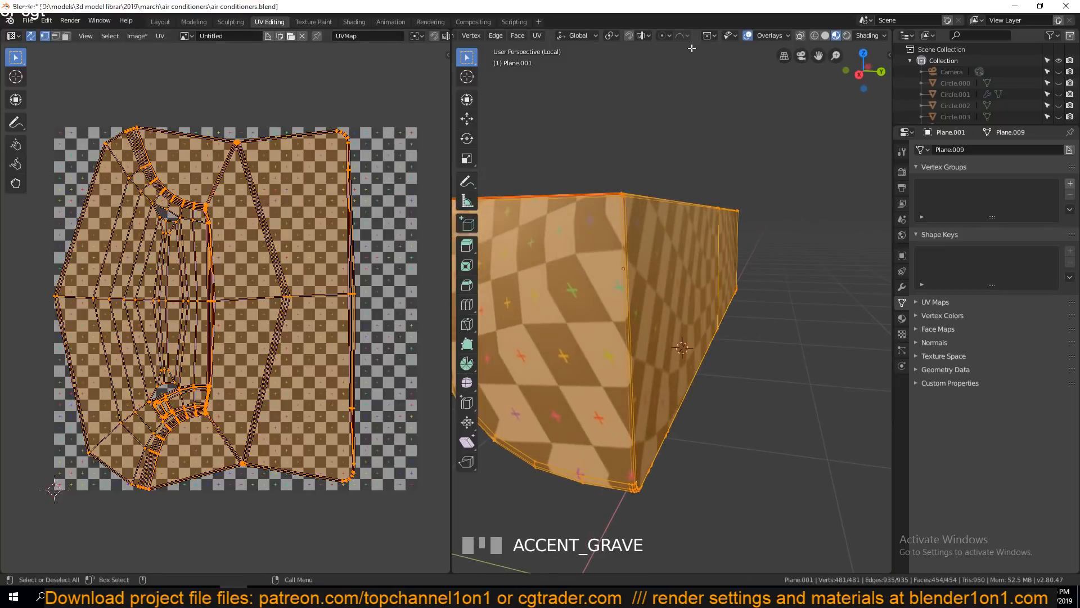
- Switch to edge selection and select the vertical edge at the body's back corner plus the short edge adjoining it in the UV layout
scroll(569, 36, "up", 8)
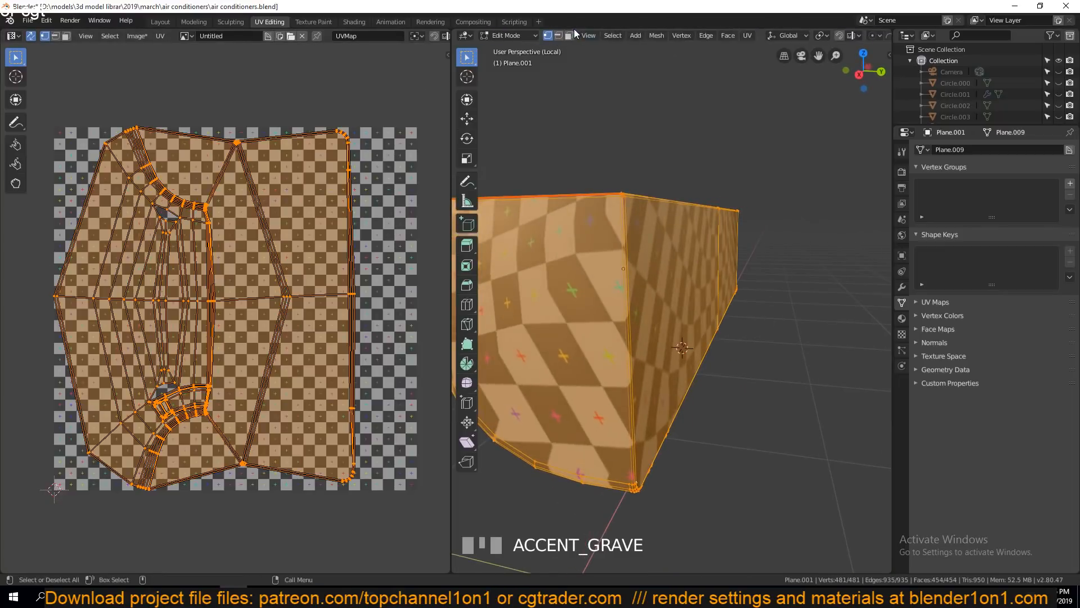
left_click(558, 35)
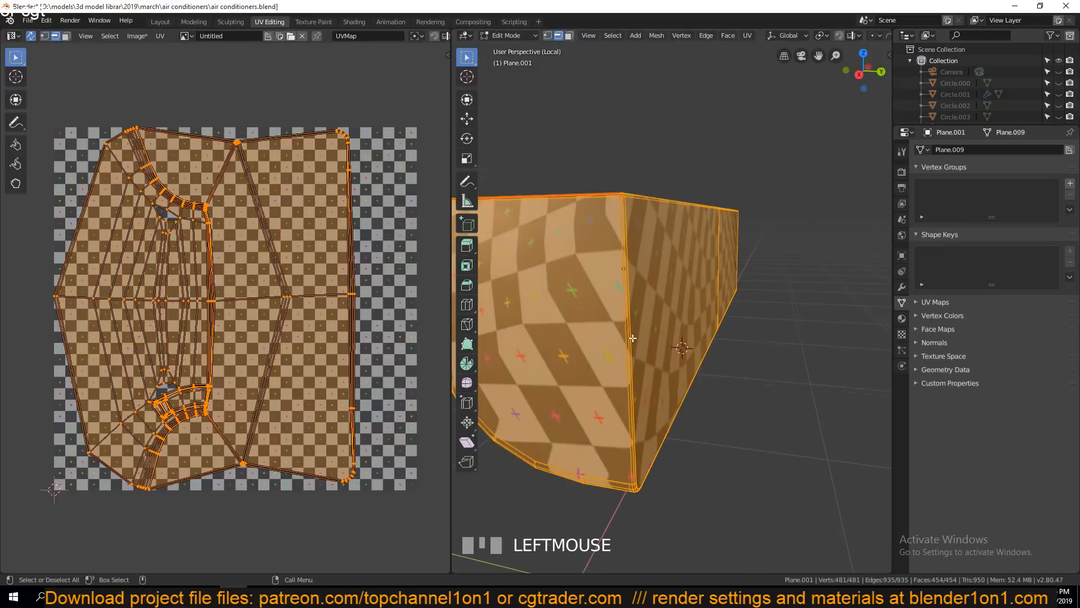
scroll(635, 337, "down", 2)
left_click(600, 312)
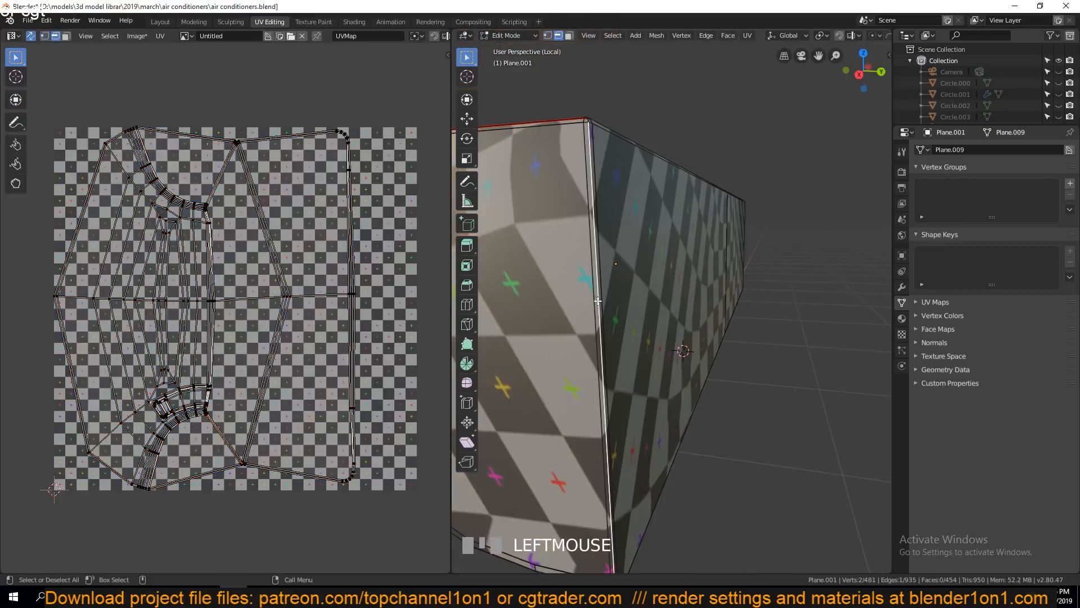
scroll(260, 462, "up", 3)
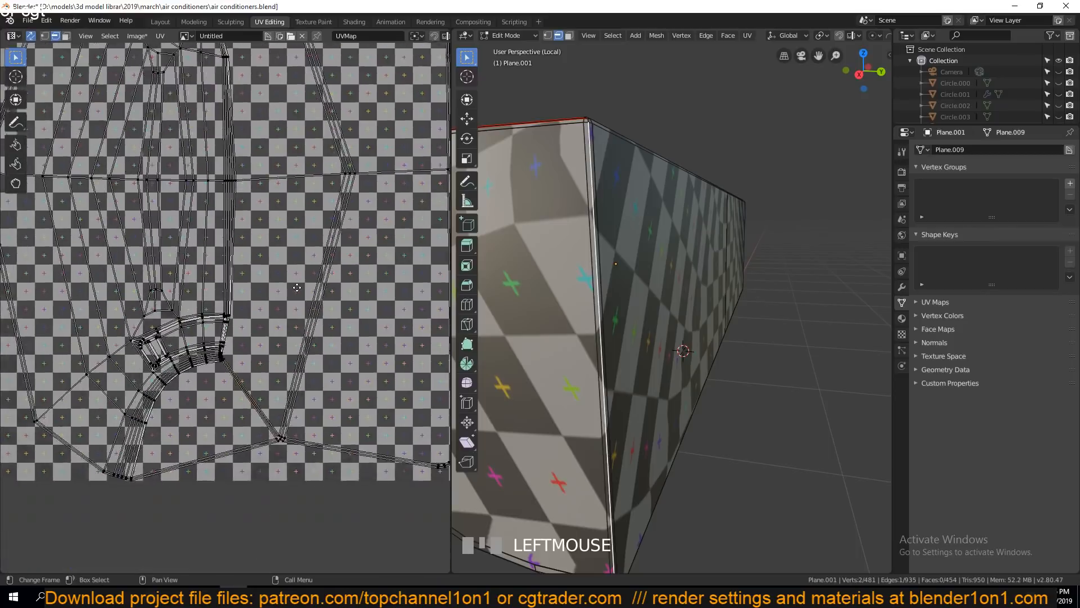
scroll(299, 287, "up", 2)
scroll(301, 264, "up", 2)
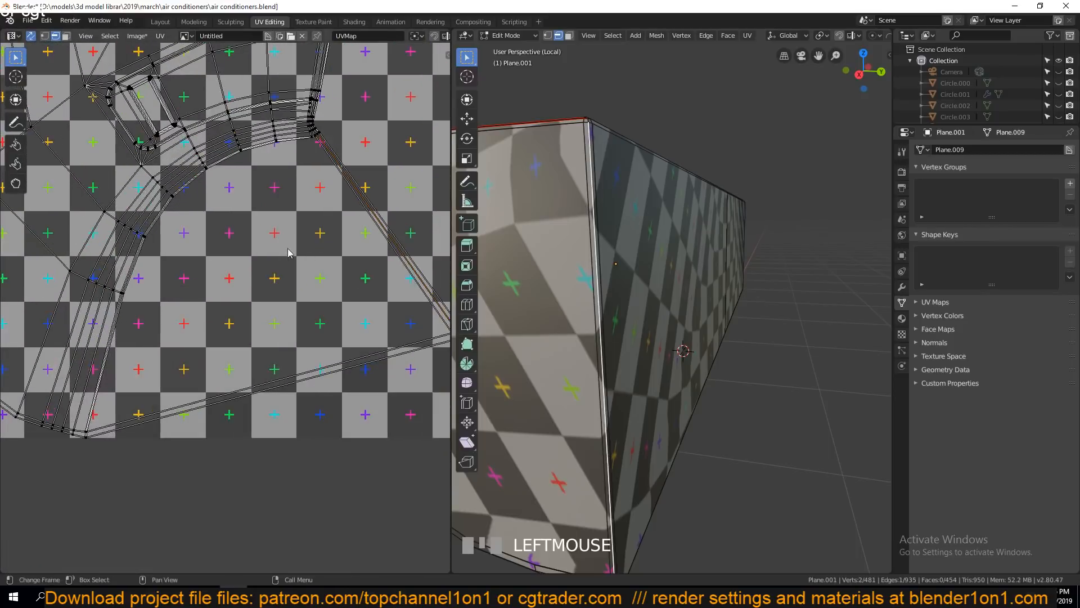
scroll(337, 253, "down", 2)
scroll(219, 257, "up", 2)
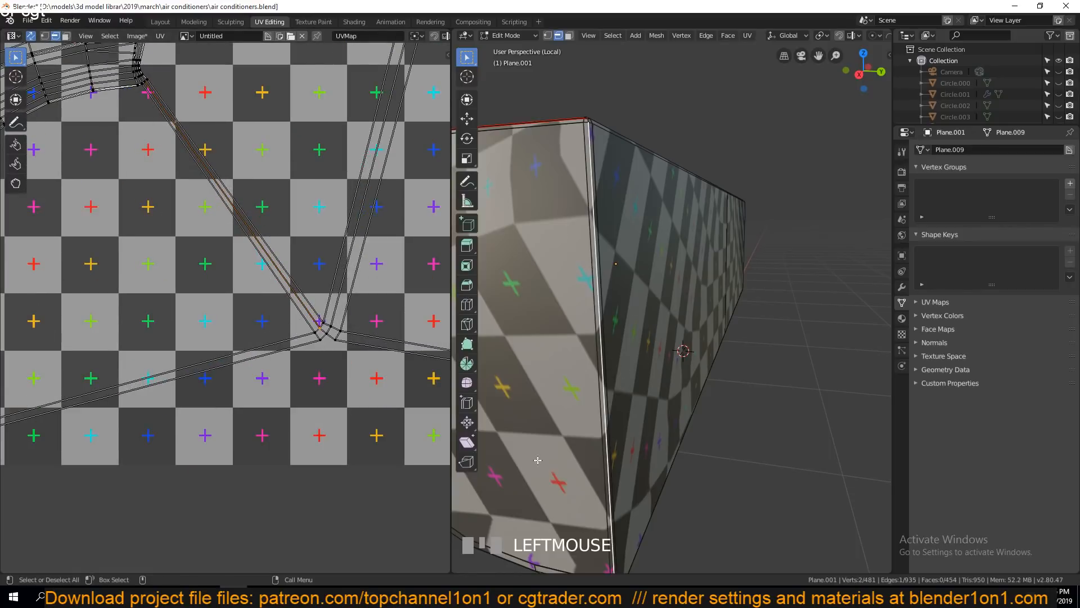
scroll(294, 333, "up", 2)
left_click(386, 349, "shift")
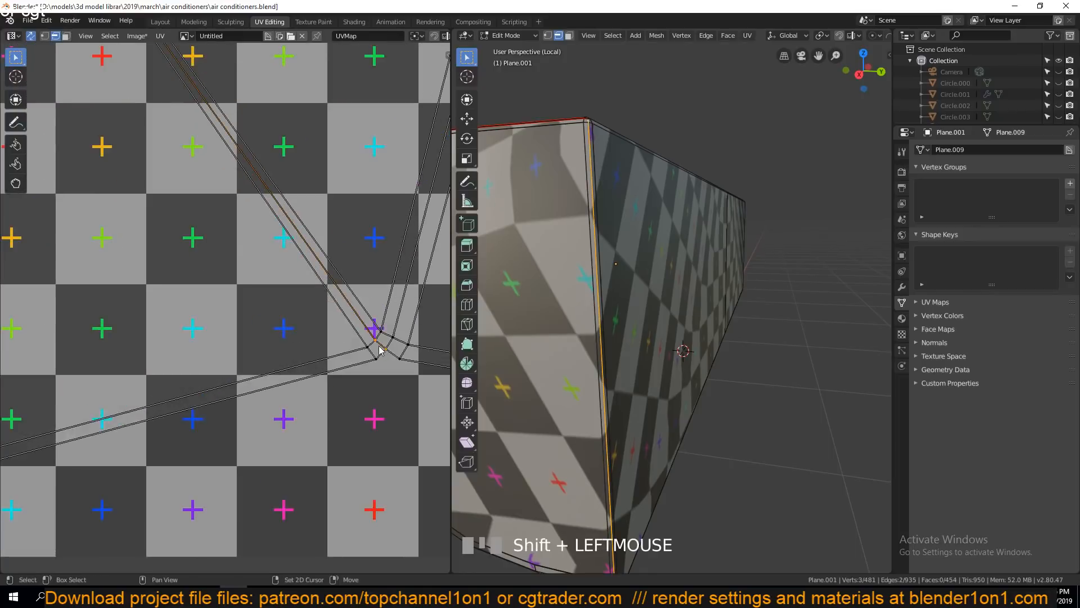
- Mark the selected back corner edges as a seam and select the entire mesh
middle_click_drag(287, 237, 335, 382)
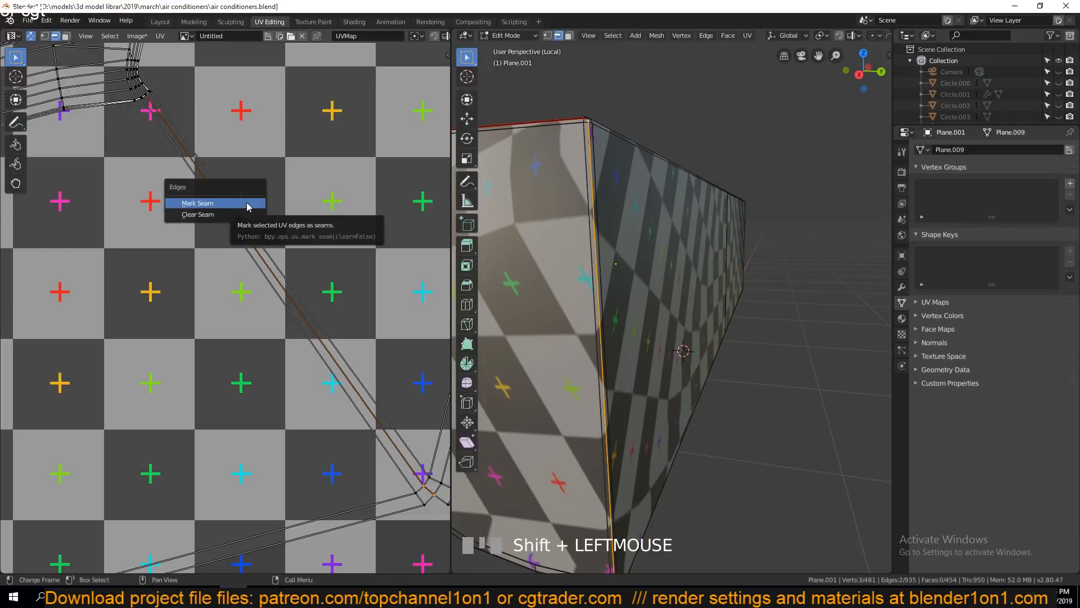
key("a")
scroll(250, 237, "down", 4)
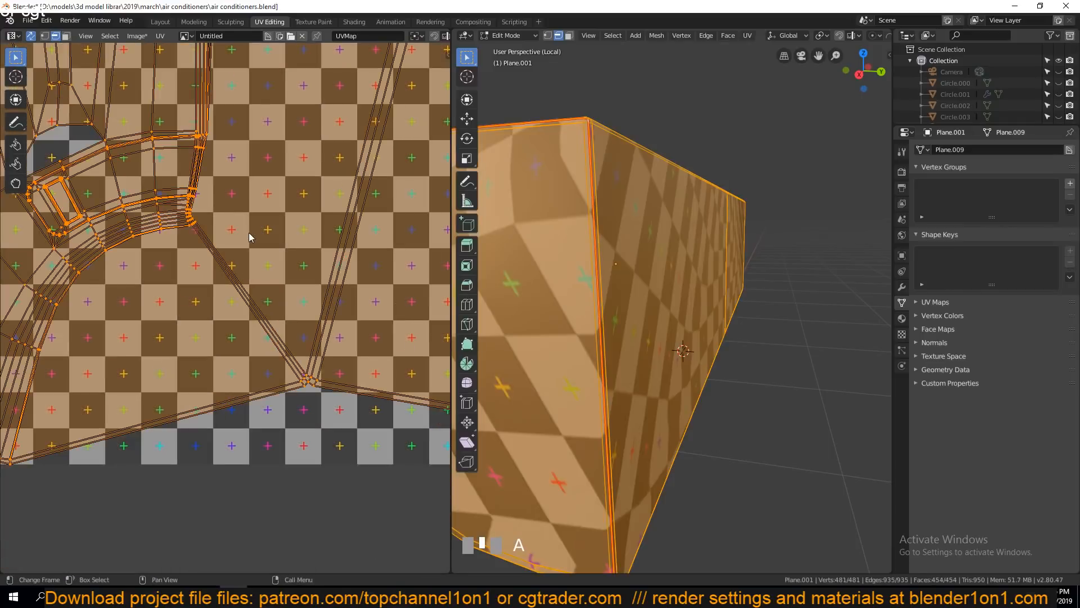
- Unwrap the whole body with the new back corner seam and check the grid texture on the end face
key("u")
scroll(249, 237, "down", 5)
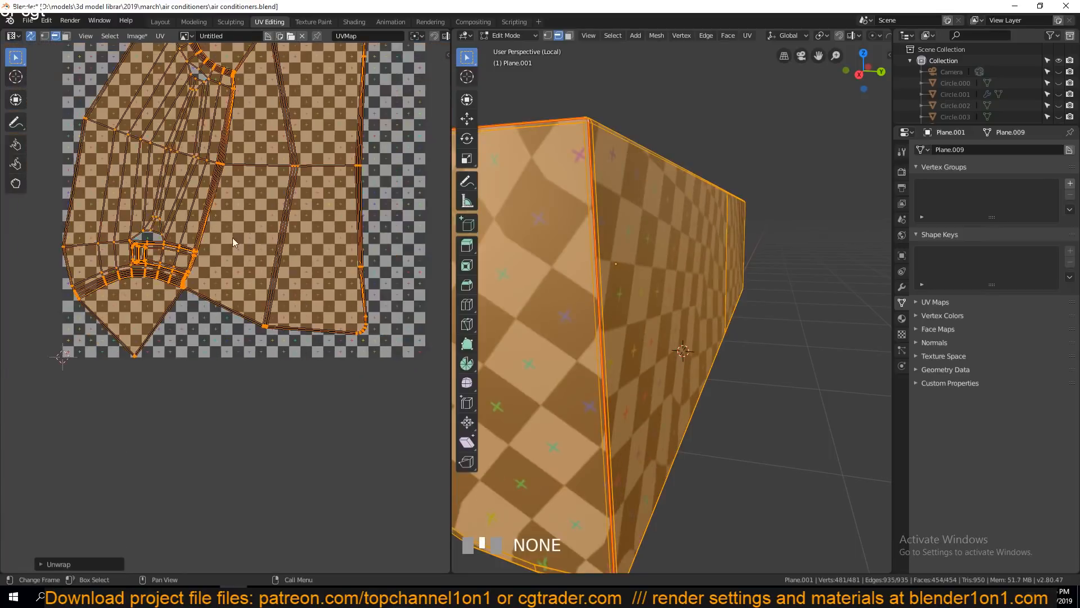
middle_click_drag(233, 238, 308, 328)
scroll(538, 301, "down", 2)
middle_click_drag(539, 301, 648, 314)
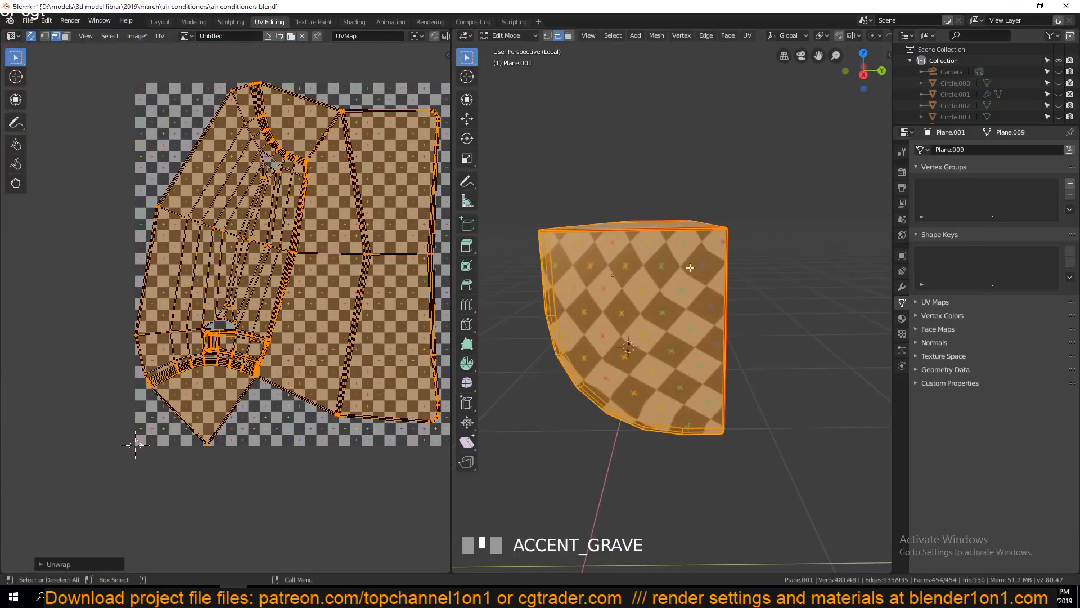
scroll(695, 271, "up", 2)
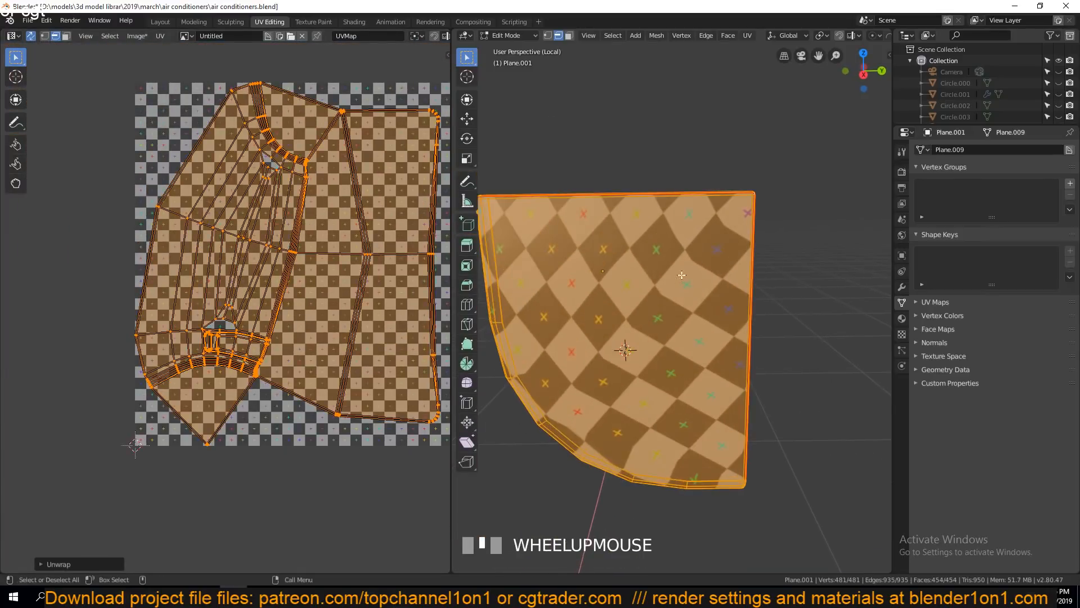
- Clear the selection, switch to face selection and select the body's seamed end face to locate it in the UV layout
key("a")
key("a")
scroll(283, 371, "up", 1)
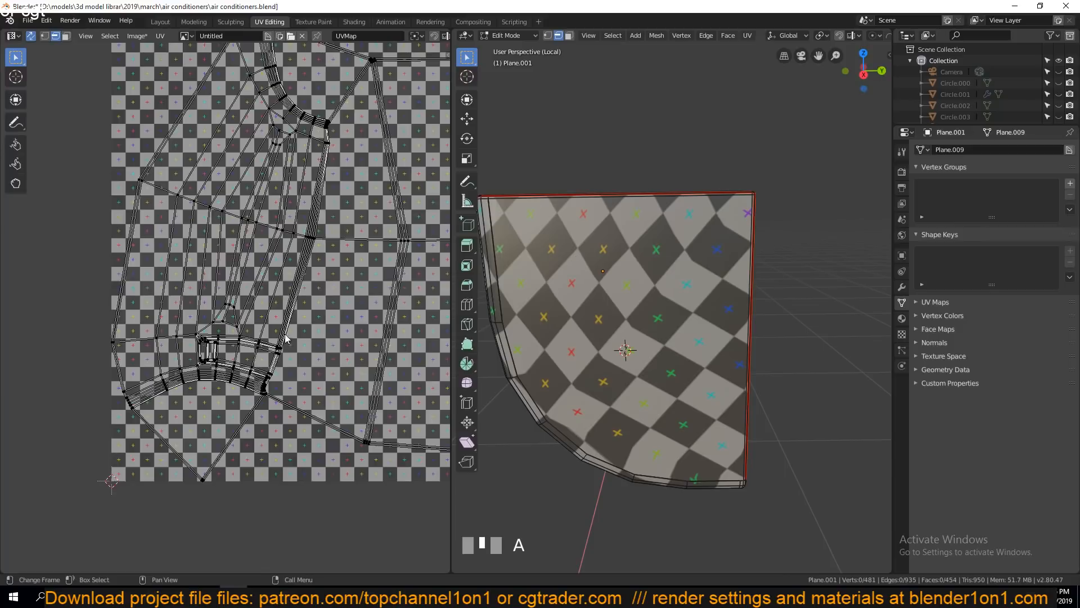
scroll(647, 284, "down", 2)
mouse_move(659, 291)
middle_mouse_down()
mouse_move(832, 273)
mouse_move(729, 321)
mouse_move(660, 309)
middle_mouse_up()
key("3")
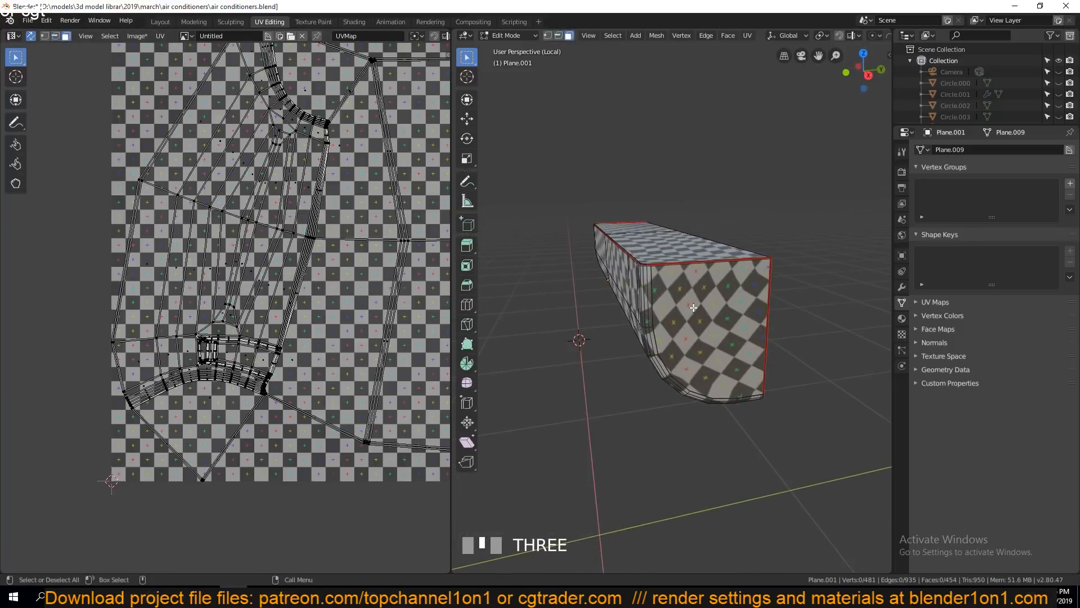
left_click(694, 308)
scroll(606, 289, "up", 1)
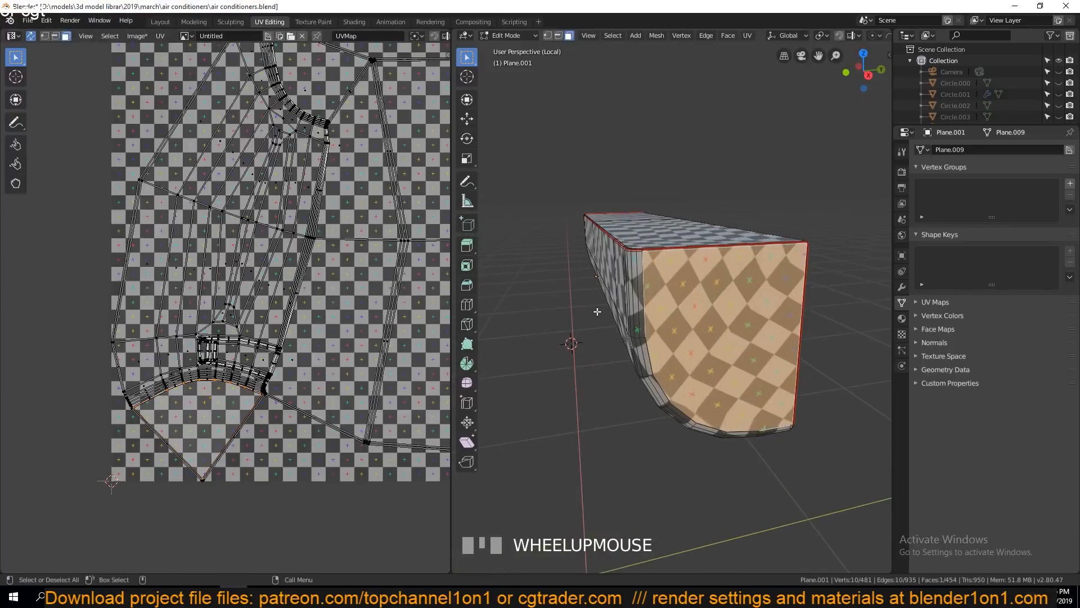
- Select the other end face in the UV layout, check the matching end of the body and clear the selection
key("grave")
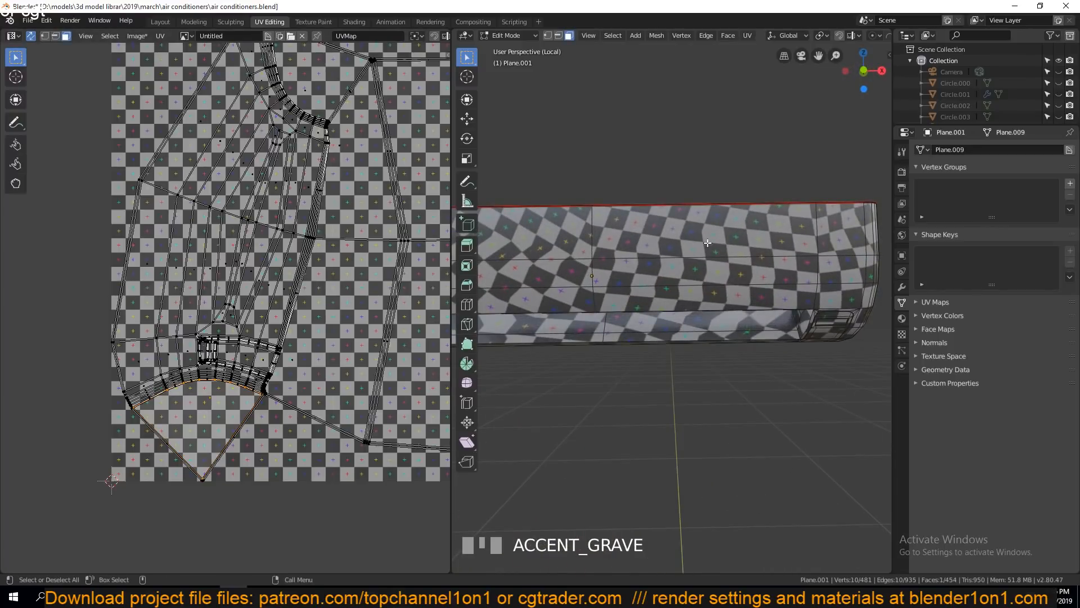
middle_click_drag(682, 220, 592, 266)
middle_click_drag(269, 205, 262, 311)
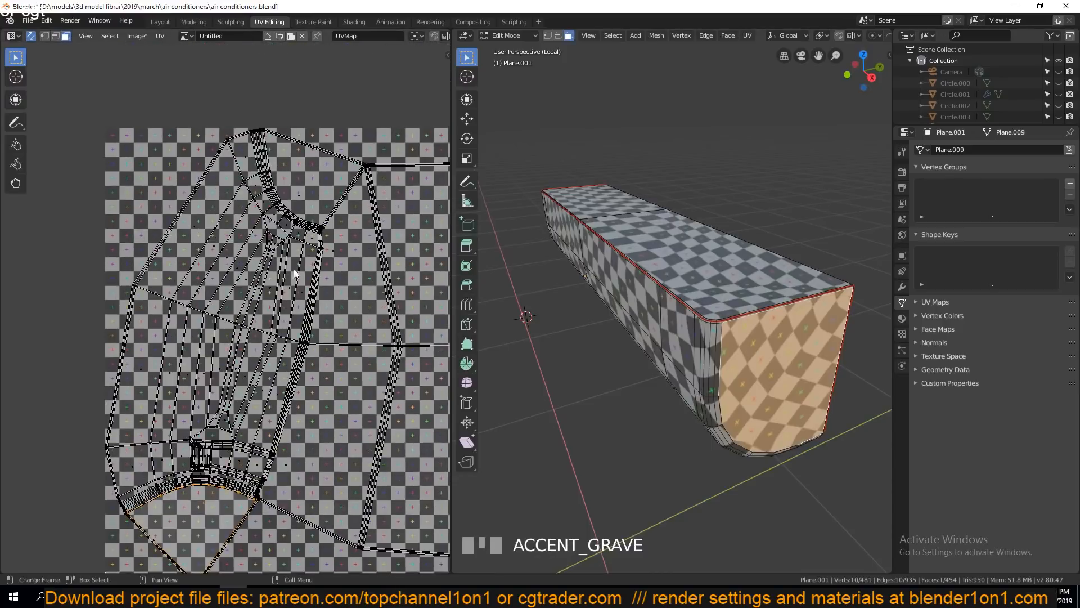
left_click(312, 163)
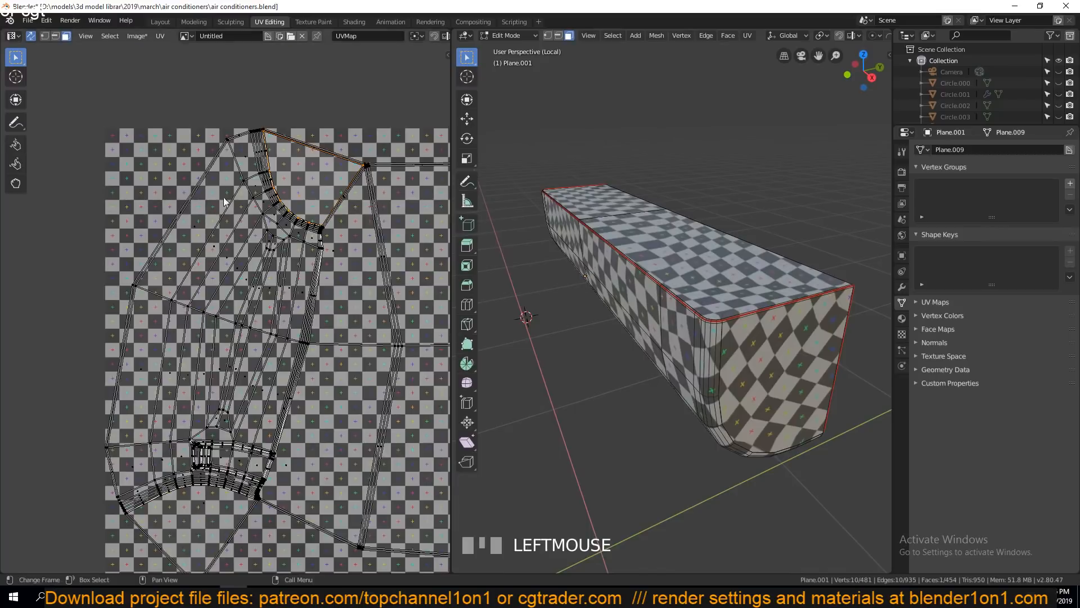
key("grave")
middle_click_drag(631, 359, 788, 289)
scroll(829, 307, "down", 4)
key("a")
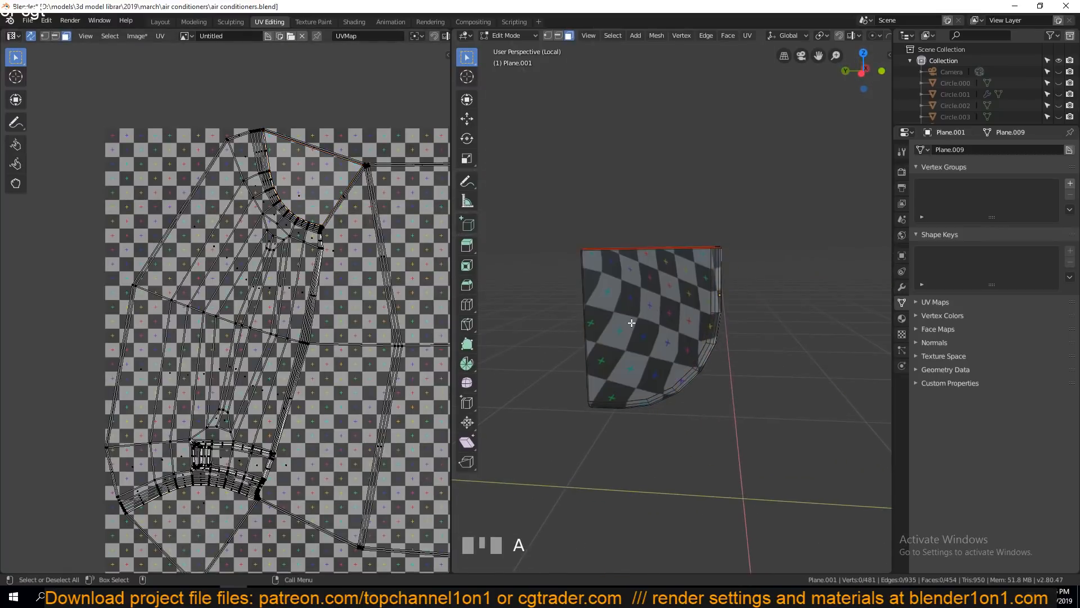
- Switch to edge selection and select the vertical back corner edge at the opposite end plus its short adjoining edge in the UV layout
key("grave")
middle_click_drag(628, 330, 485, 273)
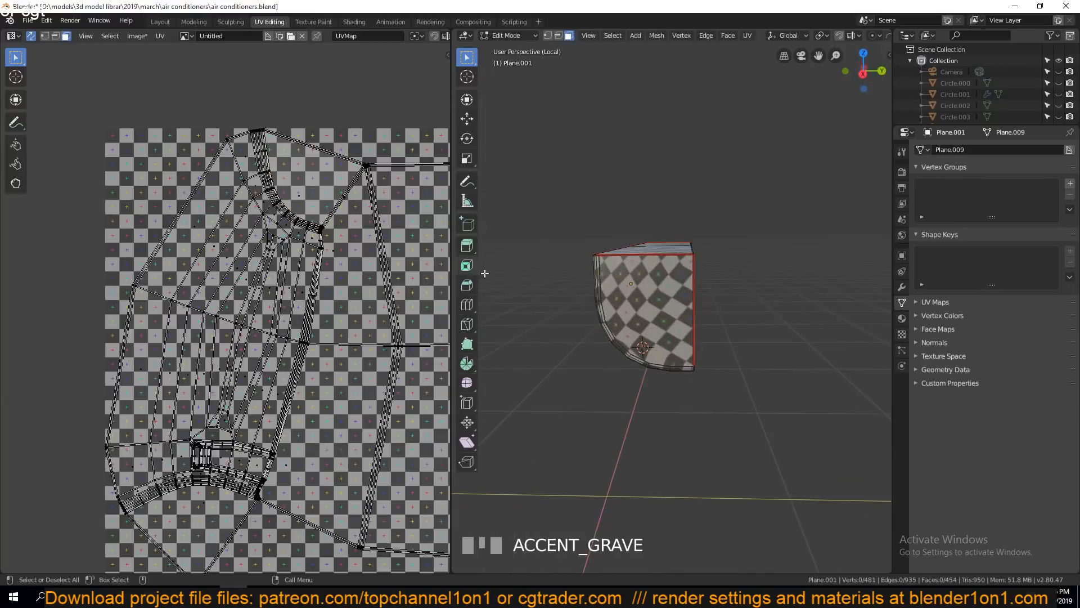
middle_click_drag(580, 286, 814, 303)
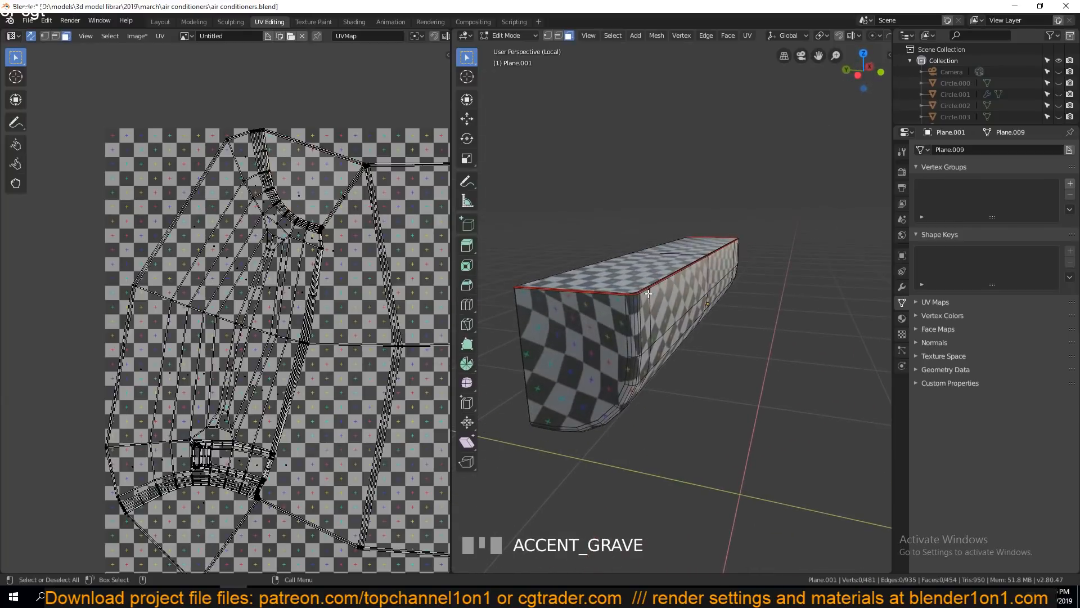
middle_click_drag(648, 294, 692, 288)
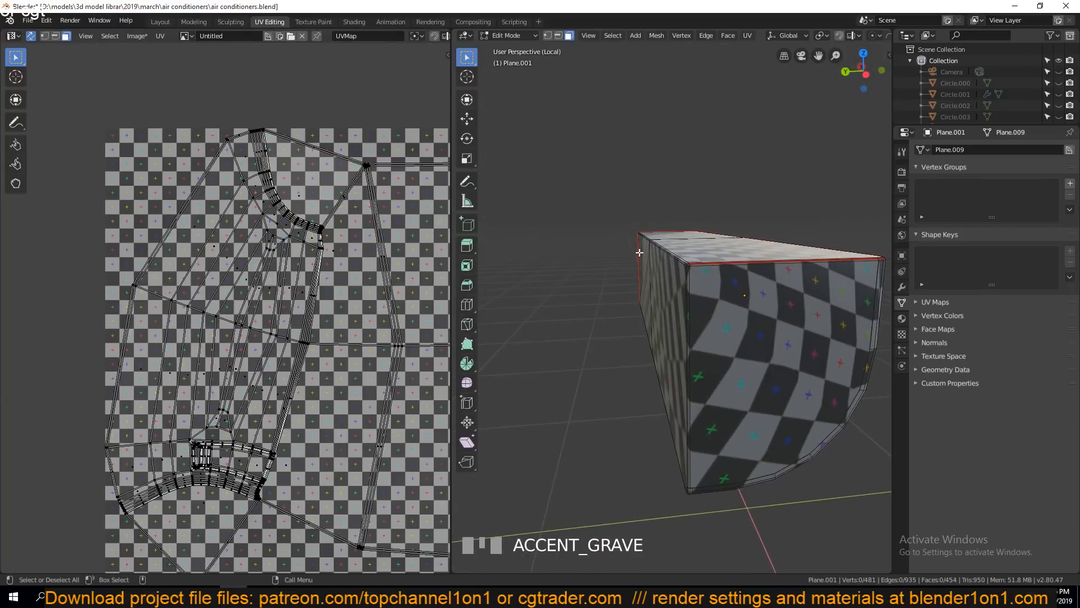
scroll(360, 214, "up", 7)
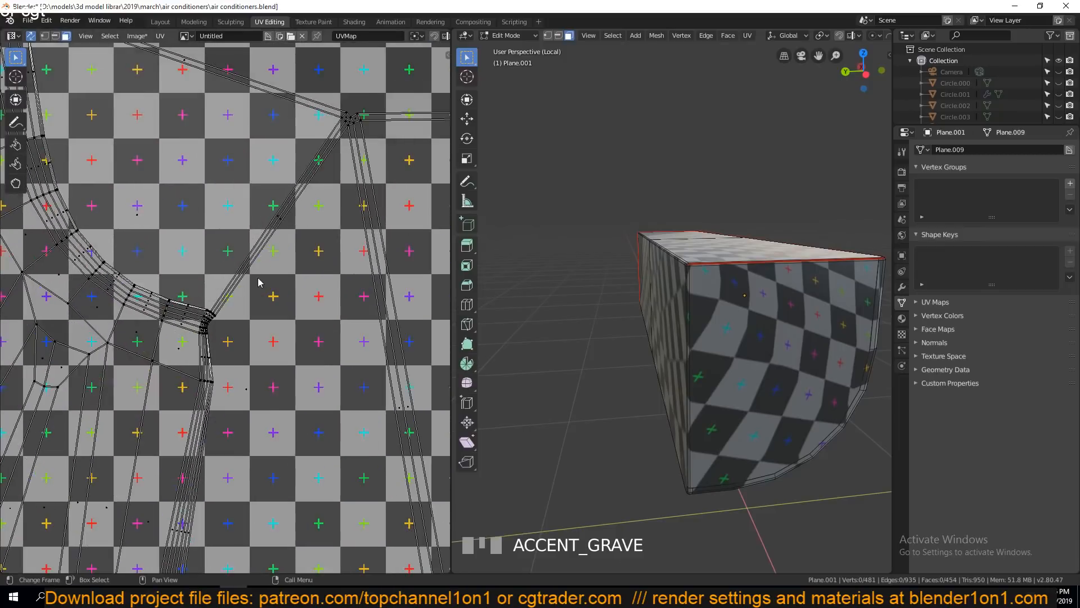
key("2")
scroll(264, 259, "down", 4)
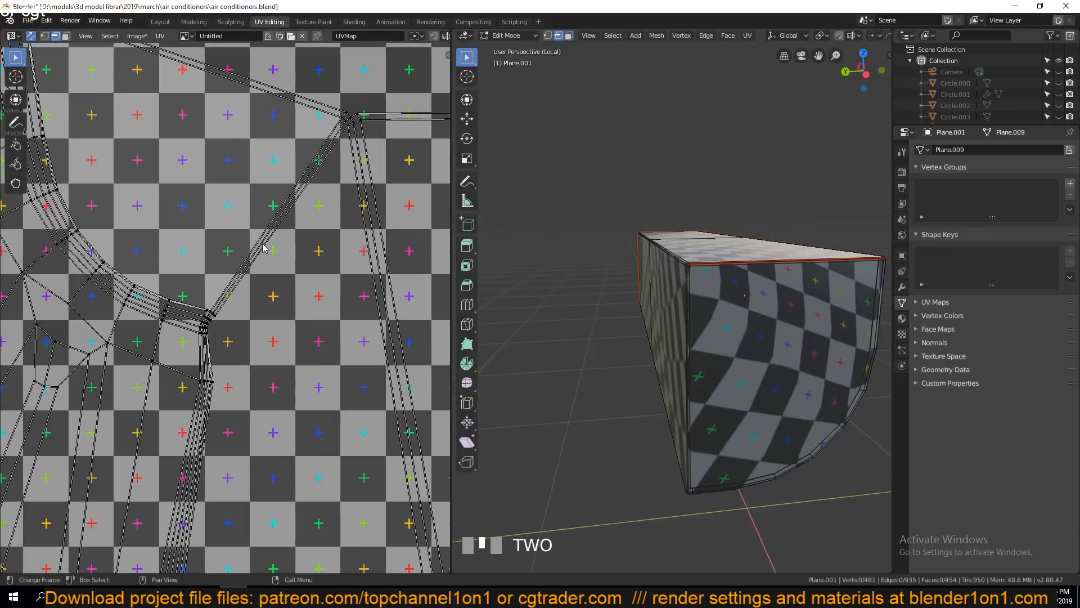
middle_click_drag(277, 274, 356, 321)
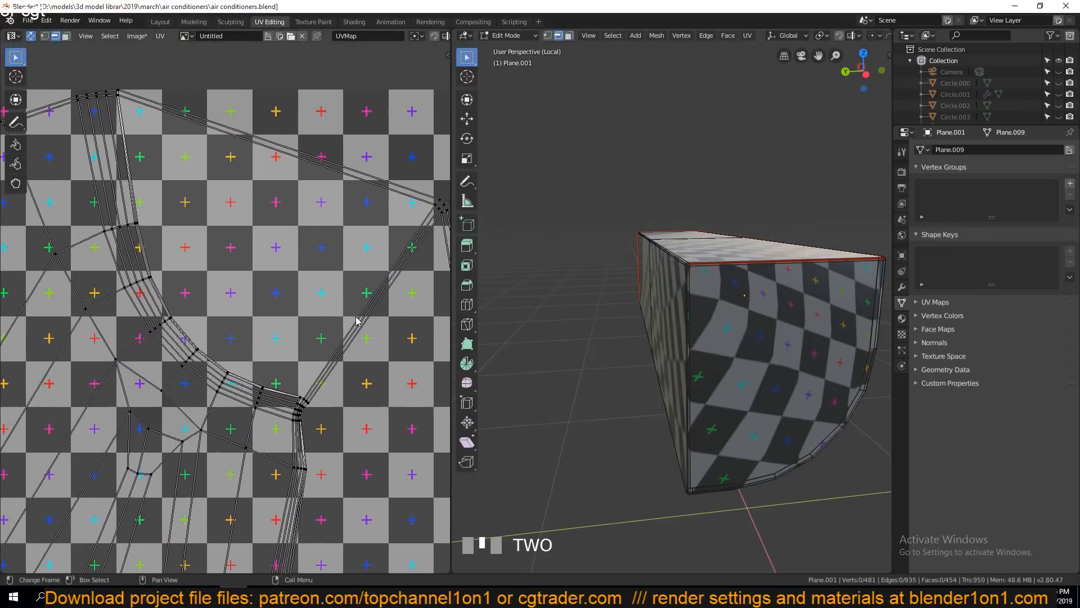
left_click(396, 276)
scroll(405, 268, "up", 2)
middle_click_drag(314, 330, 392, 275)
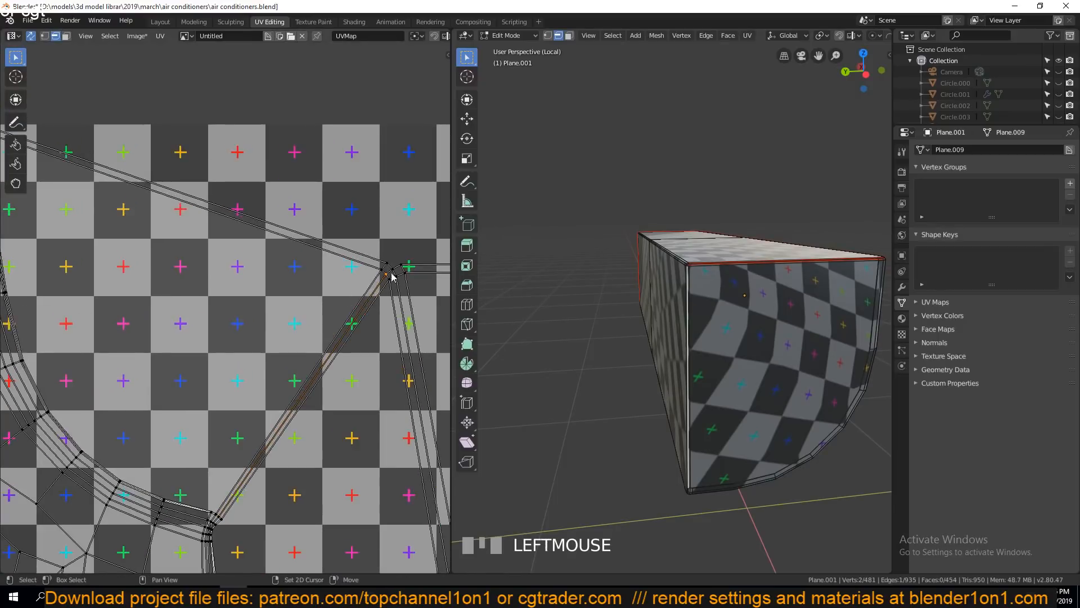
left_click(391, 274, "shift")
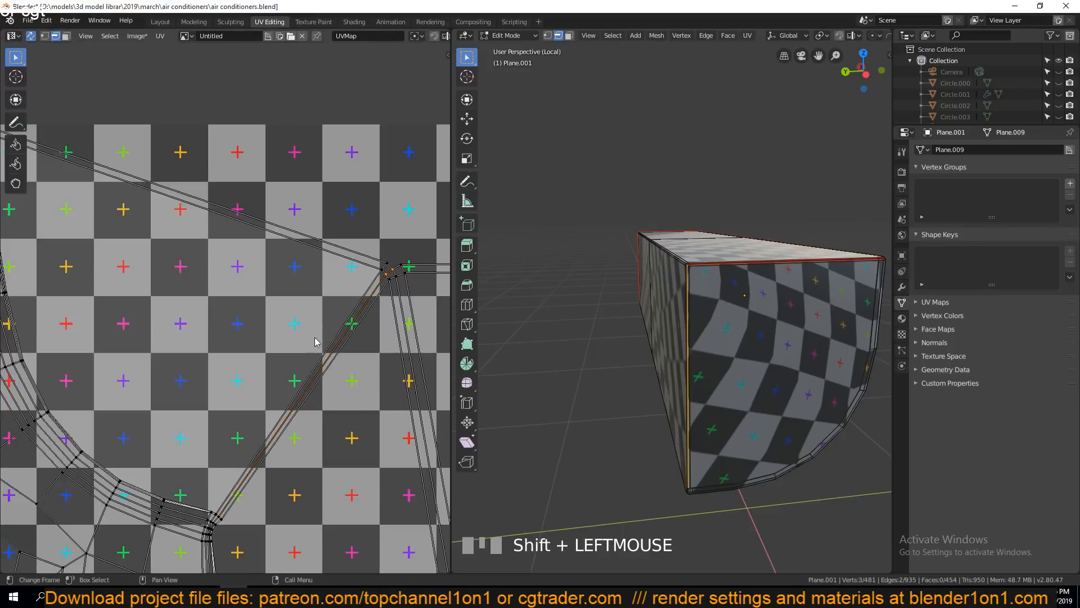
- Mark the selected corner edges as a seam, unwrap the entire mesh again and clear the selection
key("a")
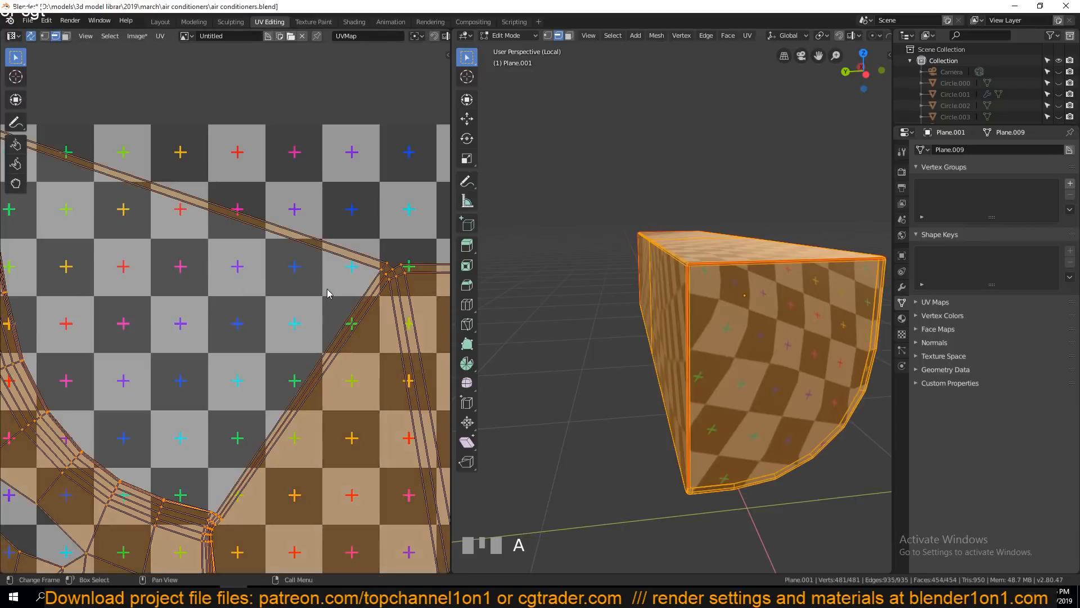
key("u")
scroll(330, 293, "down", 5)
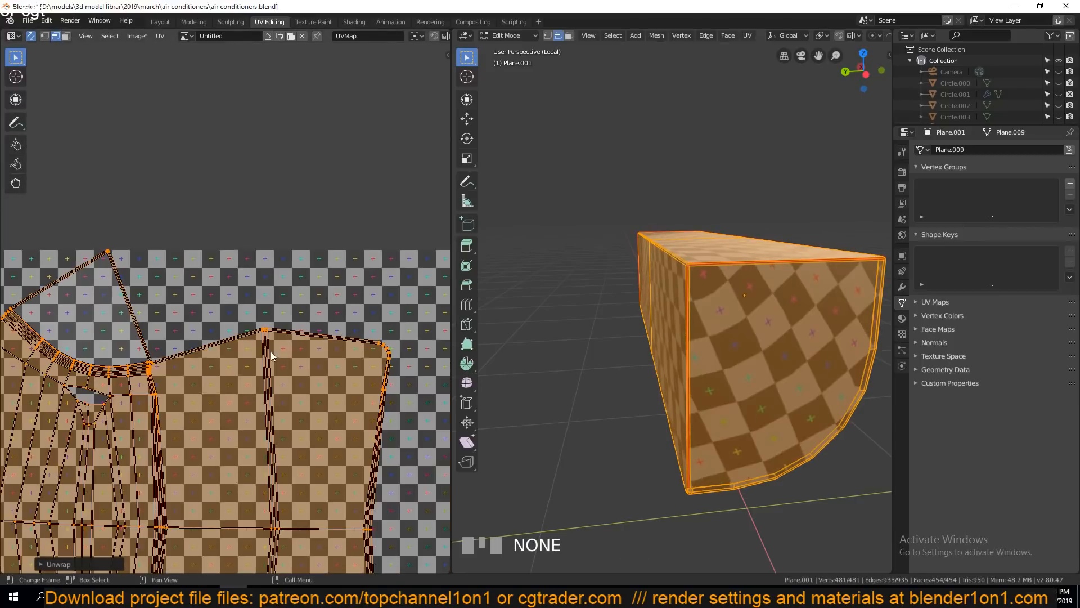
middle_click_drag(219, 359, 289, 205)
middle_click_drag(163, 284, 225, 188)
key("alt+a")
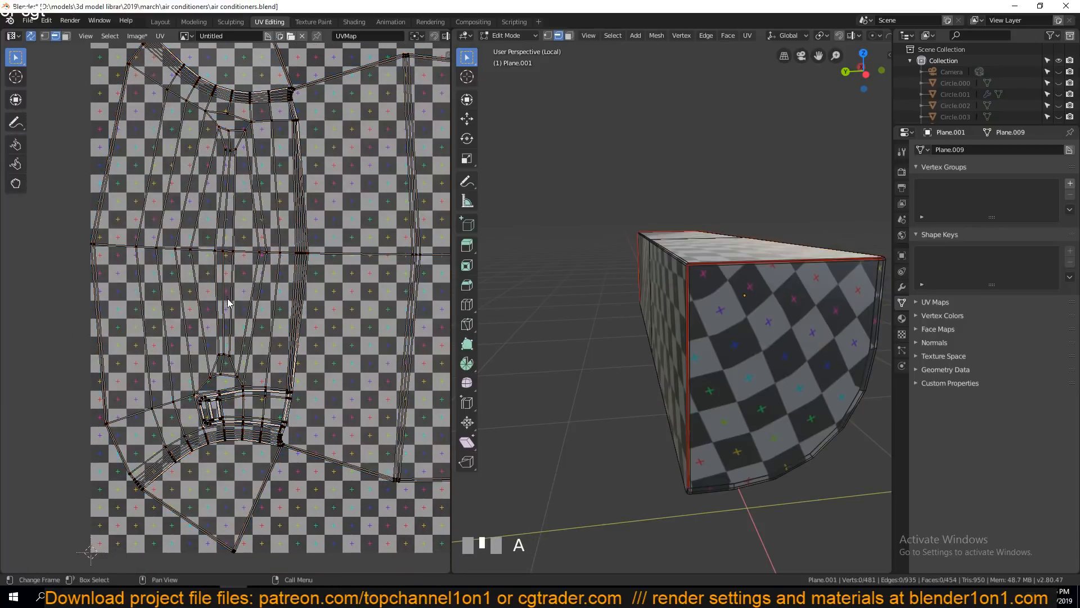
- Examine the grid texture along the body's front, underside and recessed vent
scroll(282, 316, "down", 2)
key("grave")
middle_click_drag(579, 342, 507, 282)
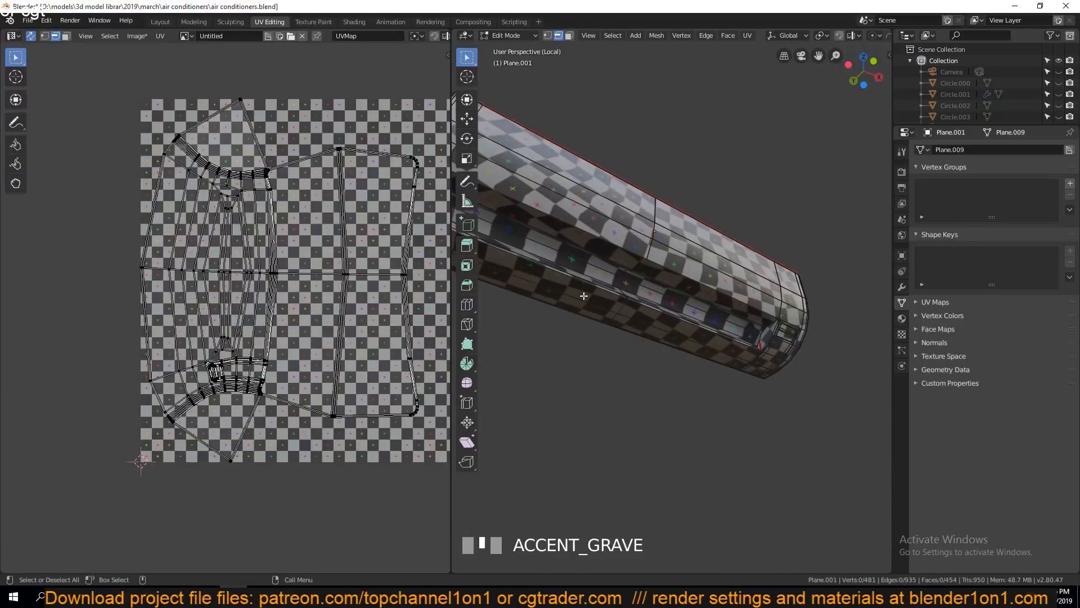
middle_click_drag(584, 296, 737, 314, "shift")
middle_click_drag(737, 314, 578, 295)
scroll(646, 282, "up", 3)
middle_click_drag(678, 265, 598, 272)
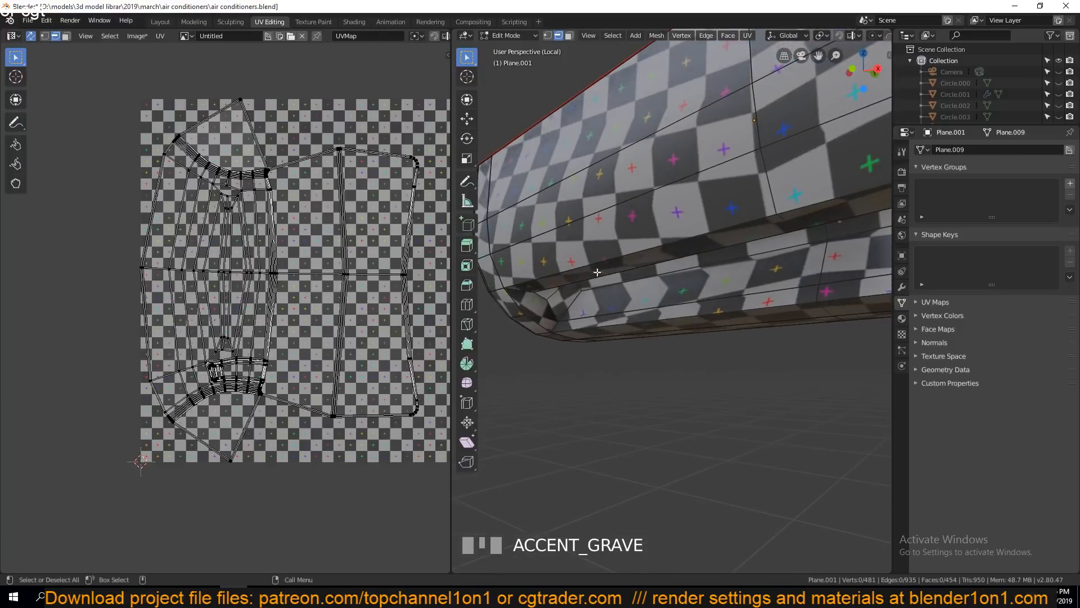
middle_click_drag(524, 310, 648, 354)
scroll(550, 301, "up", 2)
- Return to object mode and switch the viewport to solid shading to see the plain vent recess
key("Tab")
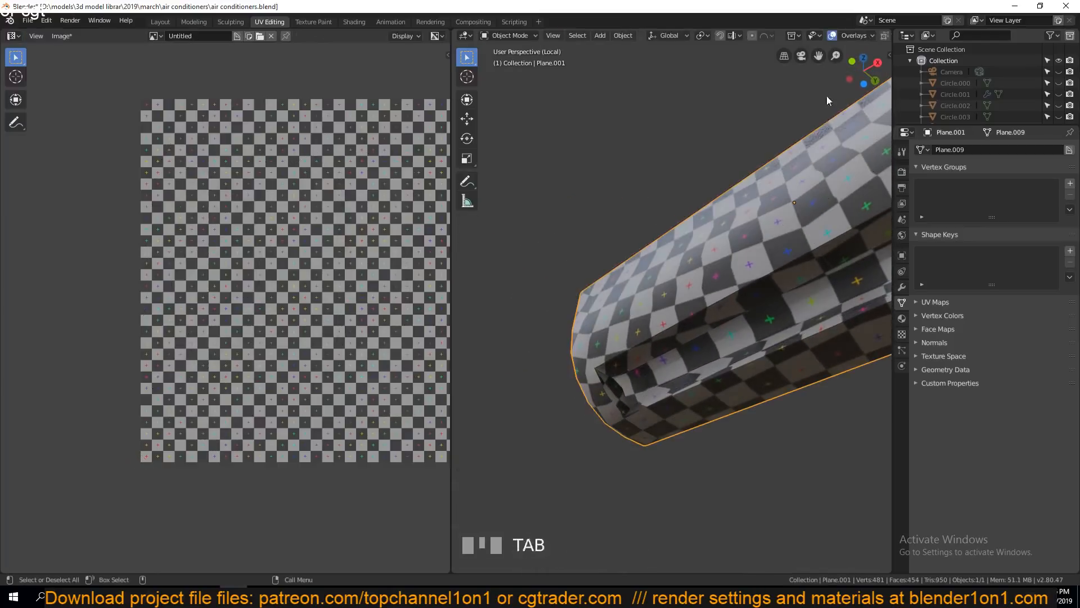
scroll(839, 35, "down", 3)
left_click(823, 34)
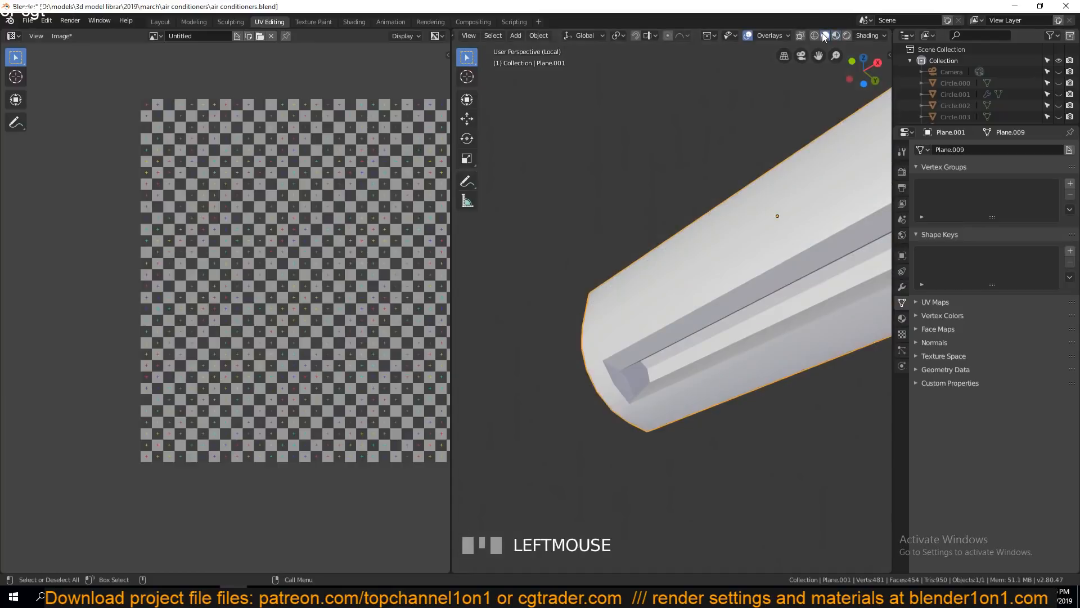
mouse_move(777, 270)
middle_mouse_down()
mouse_move(757, 312)
mouse_move(688, 336)
mouse_move(720, 350)
mouse_move(690, 338)
middle_mouse_up()
scroll(687, 336, "up", 2)
- Inspect the faces at the end of the vent recess in face selection, clear the selection and return to object mode
key("Tab")
key("3")
left_click(539, 299)
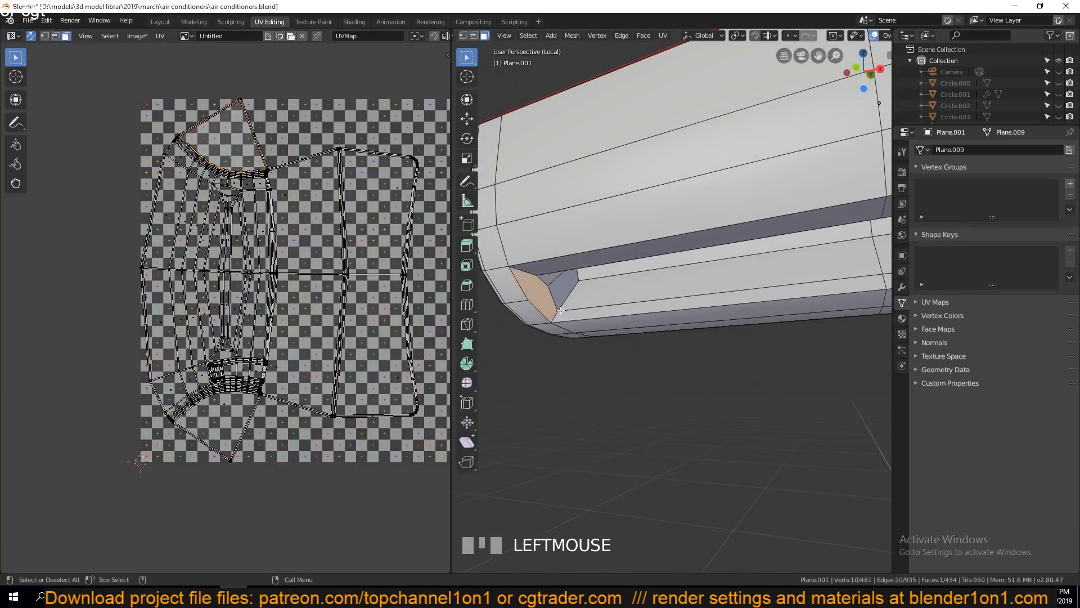
key("a")
key("alt+a")
middle_click_drag(561, 310, 573, 265)
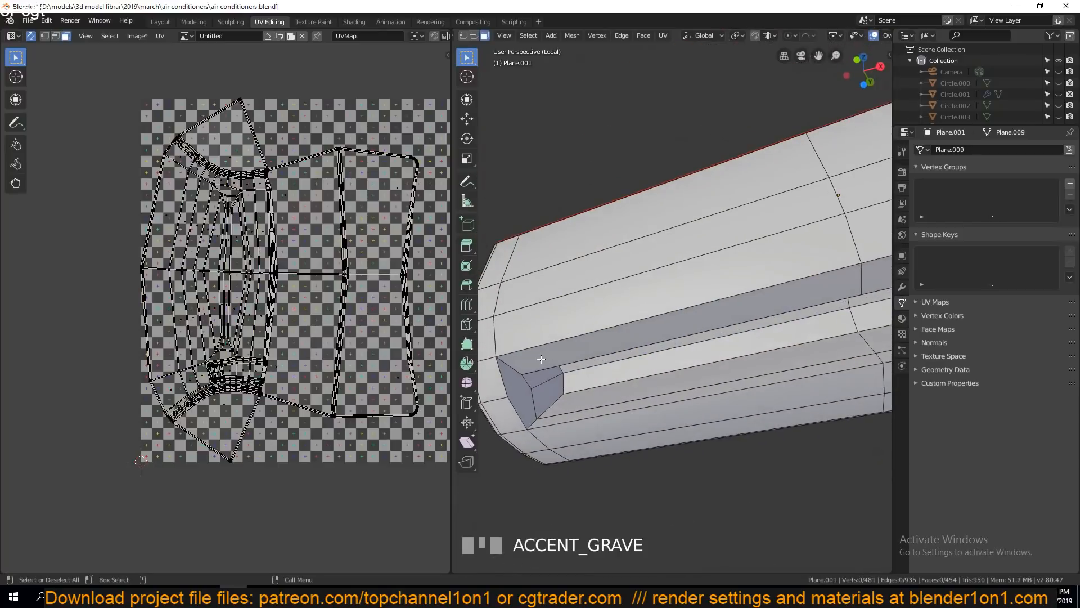
middle_click_drag(541, 359, 552, 226)
key("Tab")
- Place the 3D cursor in front of the body in top view and add a cube there
scroll(665, 316, "down", 5)
key("KP_7")
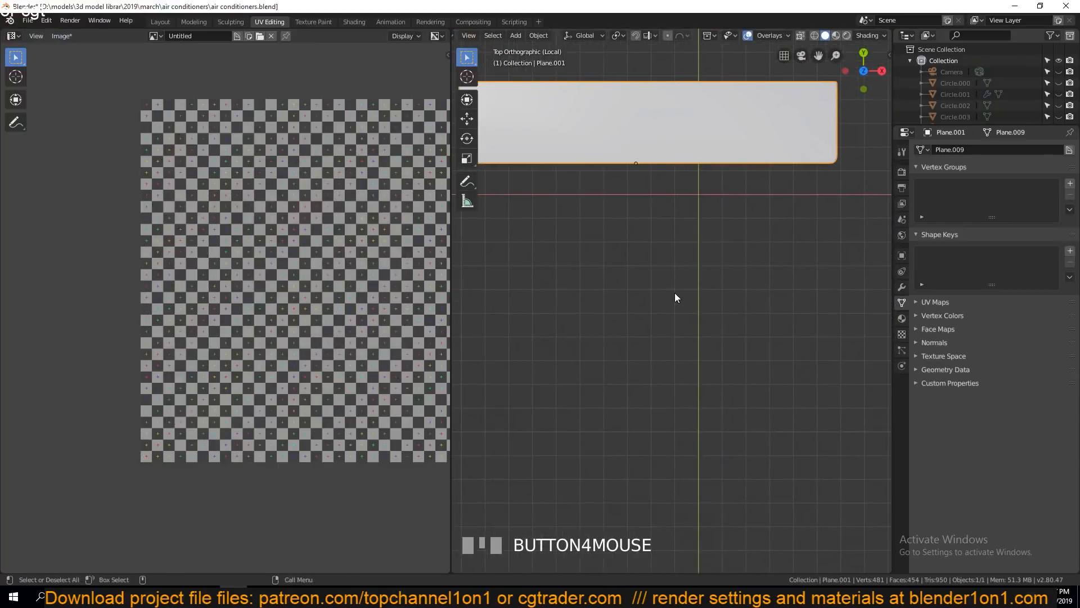
key("shift+a")
left_click(575, 287)
right_click(629, 315, "shift")
key("shift+a")
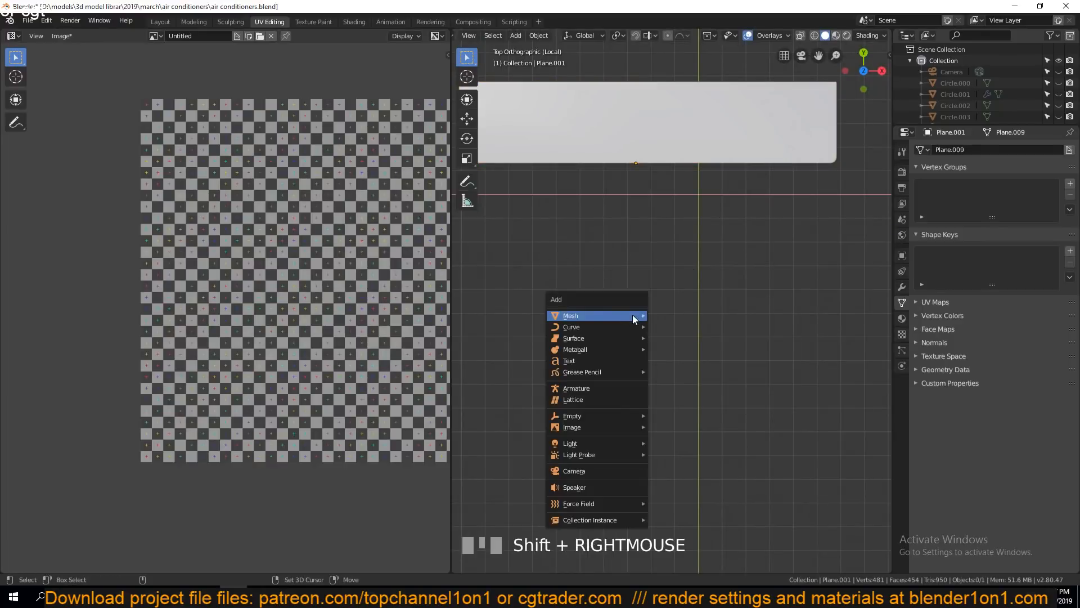
mouse_move(634, 317)
left_click(697, 328)
- Scale the new cube down uniformly to about 0.387
key("grave")
middle_click_drag(697, 329, 686, 299)
key("s")
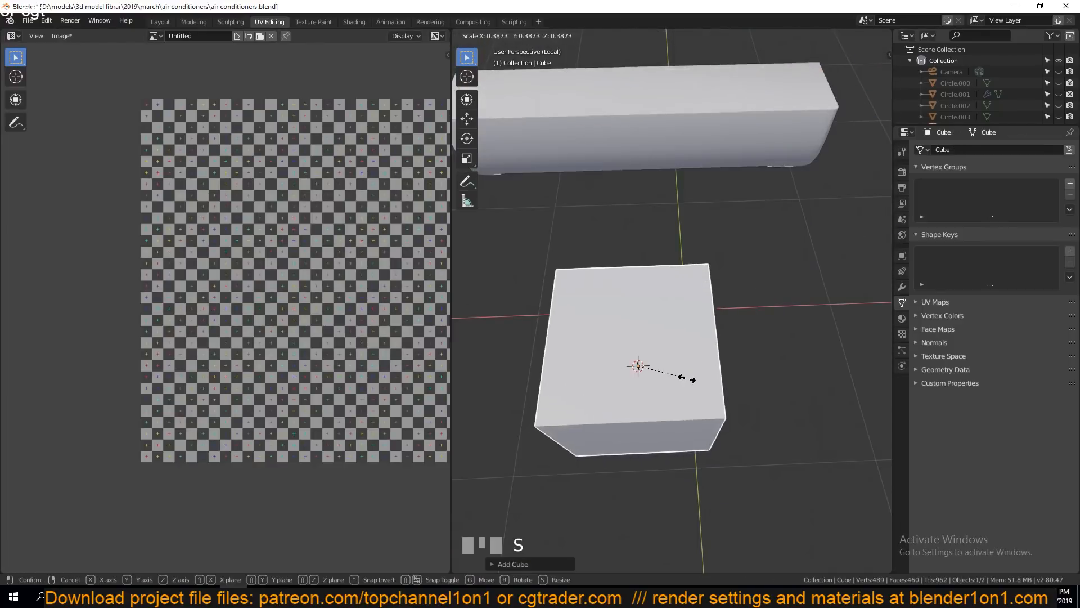
left_click(687, 380)
- Edit the cube, select its top face, extrude it and scale the extruded face inward
key("Tab")
scroll(689, 389, "up", 3)
scroll(690, 394, "down", 3)
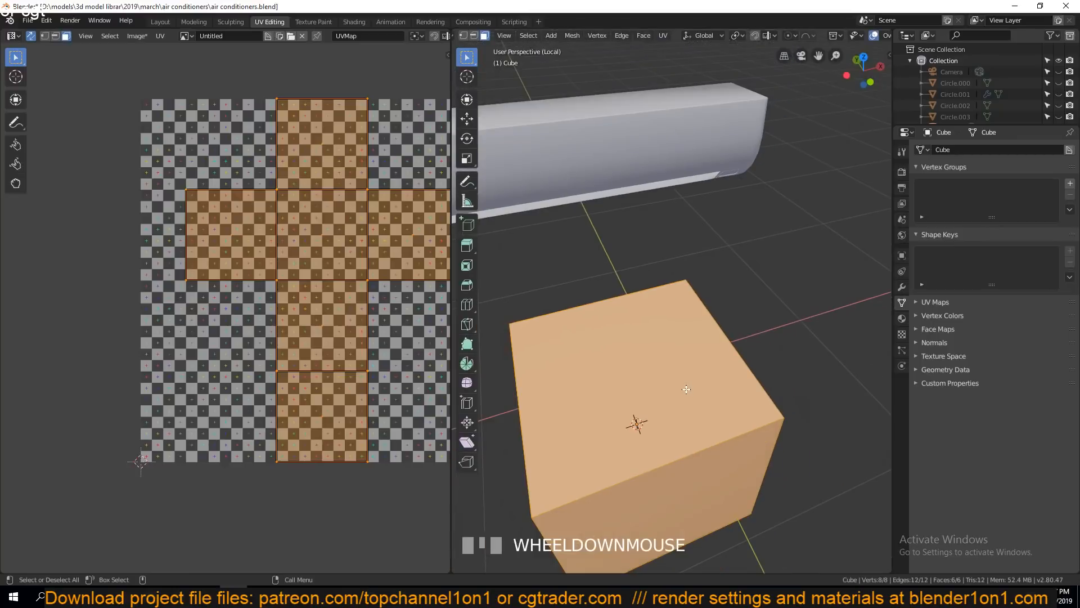
left_click(662, 381)
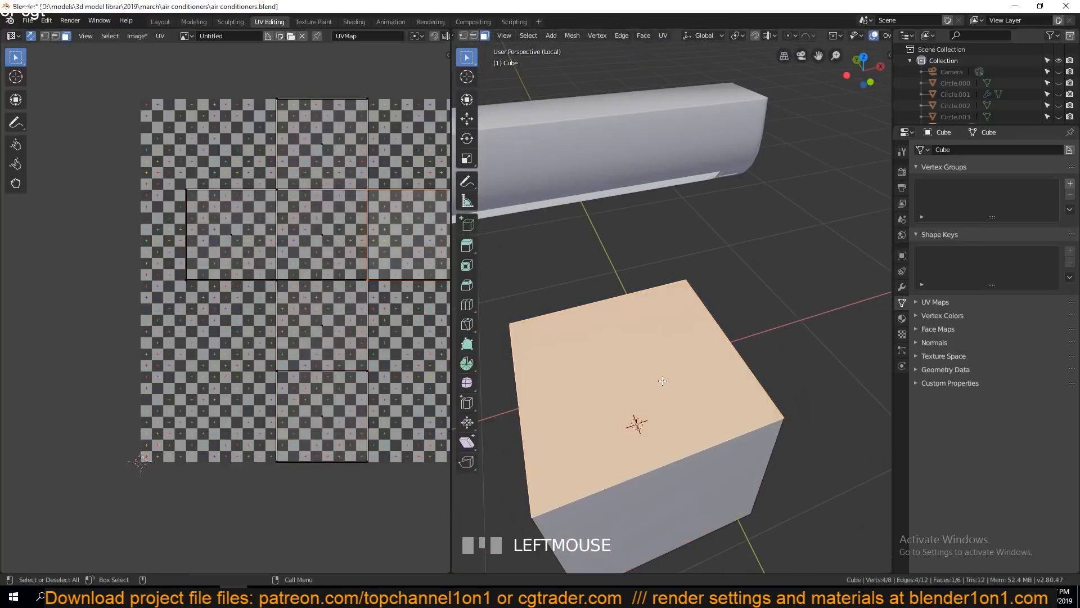
key("e")
left_click(769, 357)
key("s")
left_click(724, 359)
- Extrude the smaller top face upward into a tall narrow block and inspect the shape in object and edit modes
key("e")
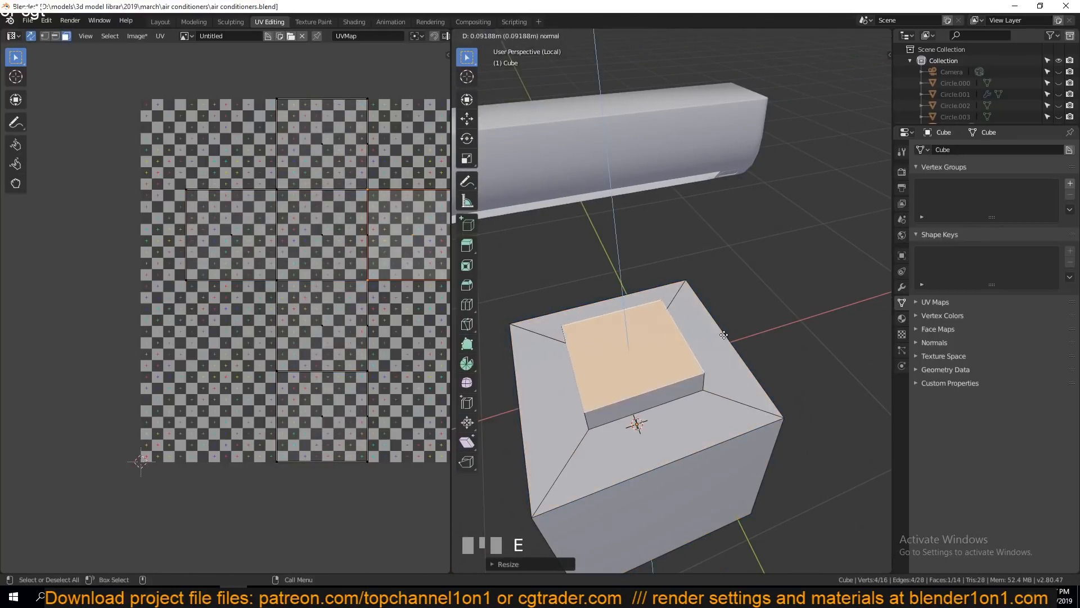
left_click(719, 279)
key("grave")
middle_click_drag(716, 304, 657, 260)
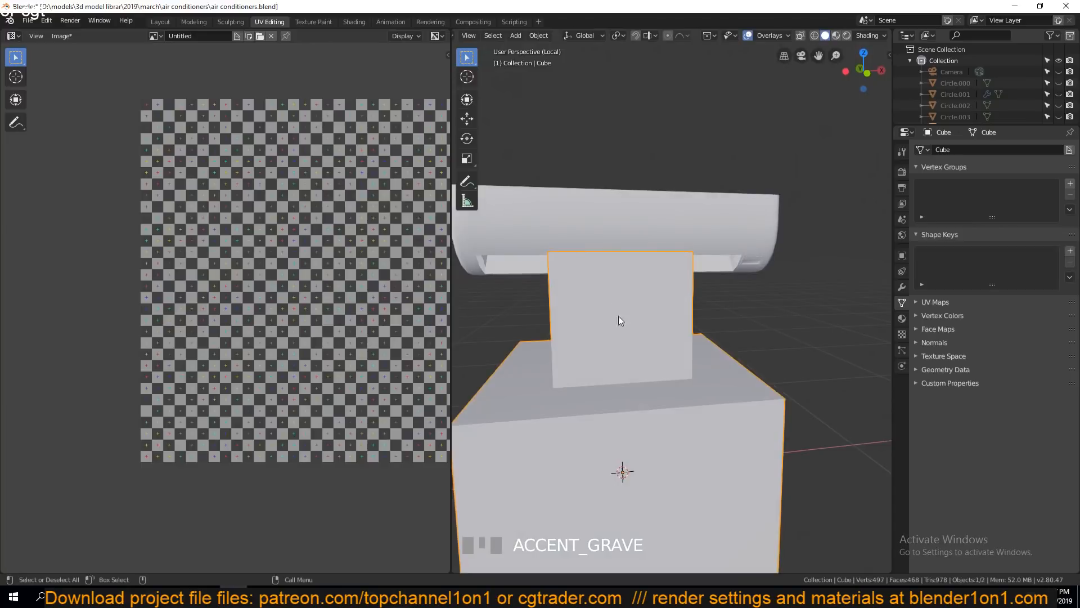
middle_click_drag(605, 401, 616, 285)
key("Tab")
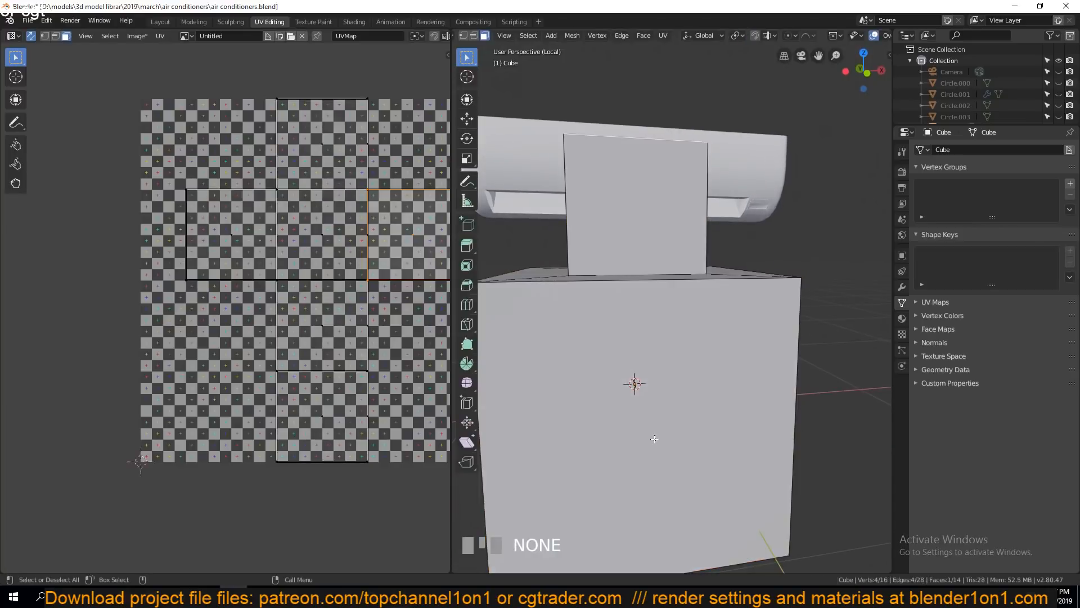
- Inset the cube's front face and extrude the inner face inward to form a square recess
left_click(652, 438)
key("i")
left_click(761, 304)
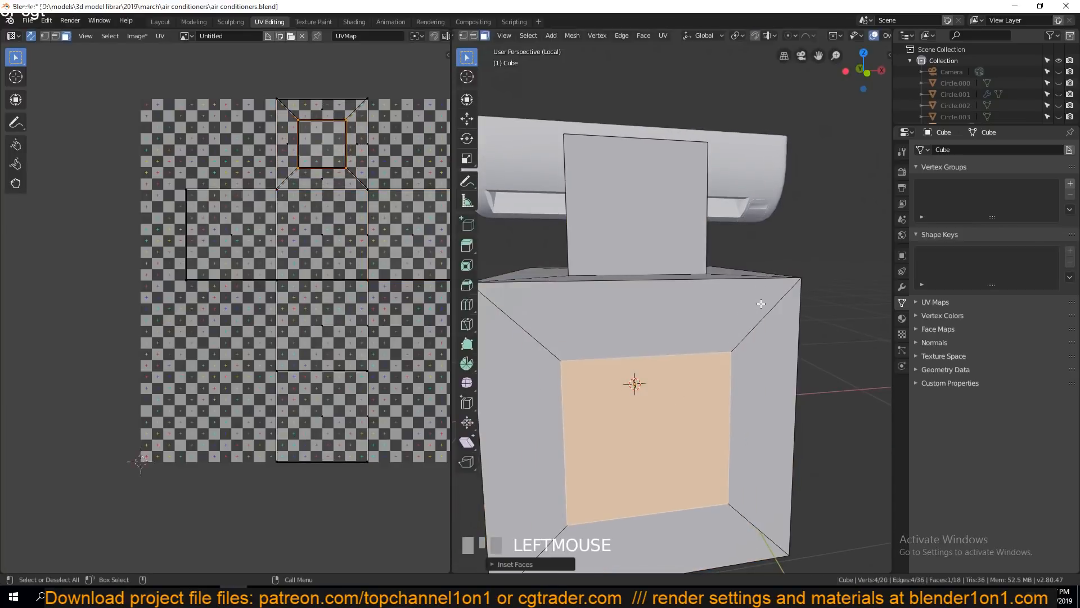
key("e")
left_click(732, 306)
key("Tab")
middle_click_drag(732, 315, 691, 330)
scroll(619, 326, "down", 2)
- Mark the edge loops around the recess opening and around the base of the upper block as seams
key("Tab")
left_click(713, 318, "alt")
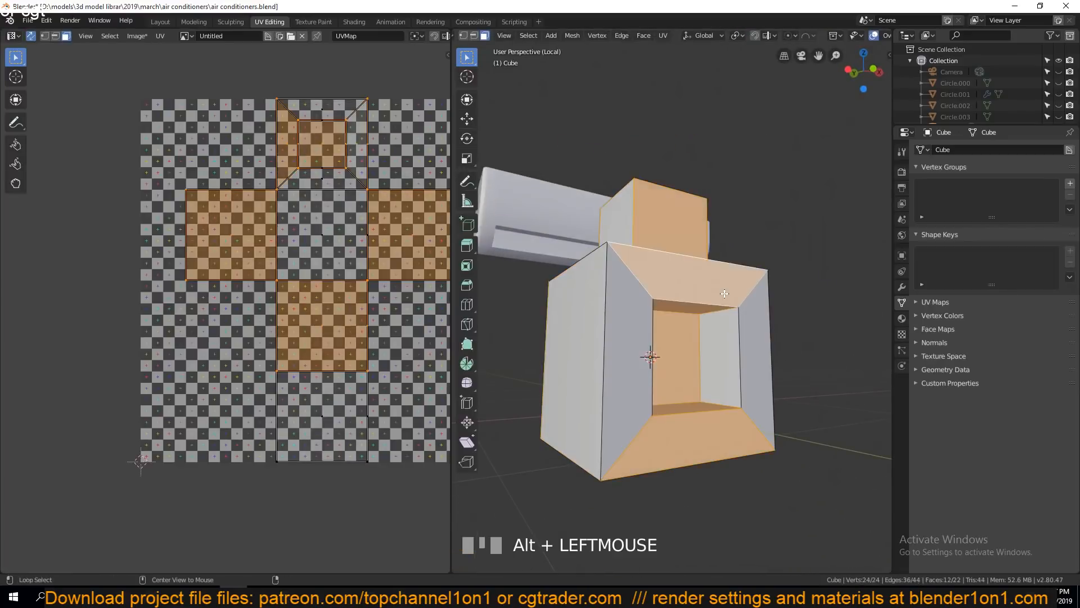
key("2")
left_click(732, 342, "alt")
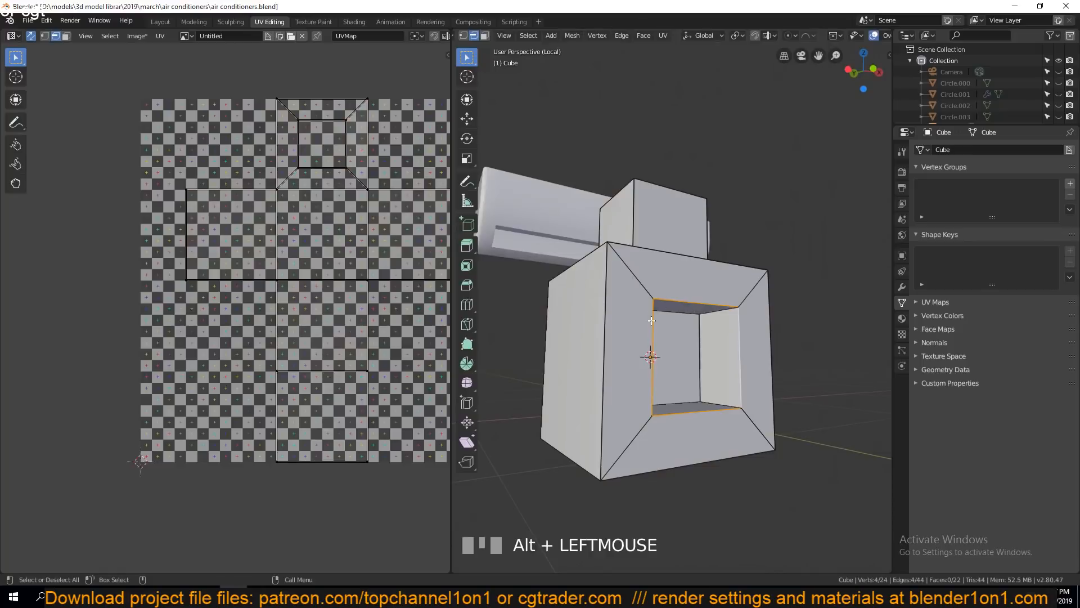
middle_click_drag(652, 320, 555, 248)
key("ctrl+e")
left_click(708, 357)
left_click(658, 293, "alt")
key("ctrl+e")
left_click(647, 258)
- Unwrap the whole cube with seams around the recess opening and the block's base, and return to object mode
mouse_move(648, 258)
middle_mouse_down()
mouse_move(759, 254)
mouse_move(647, 242)
middle_mouse_up()
key("a")
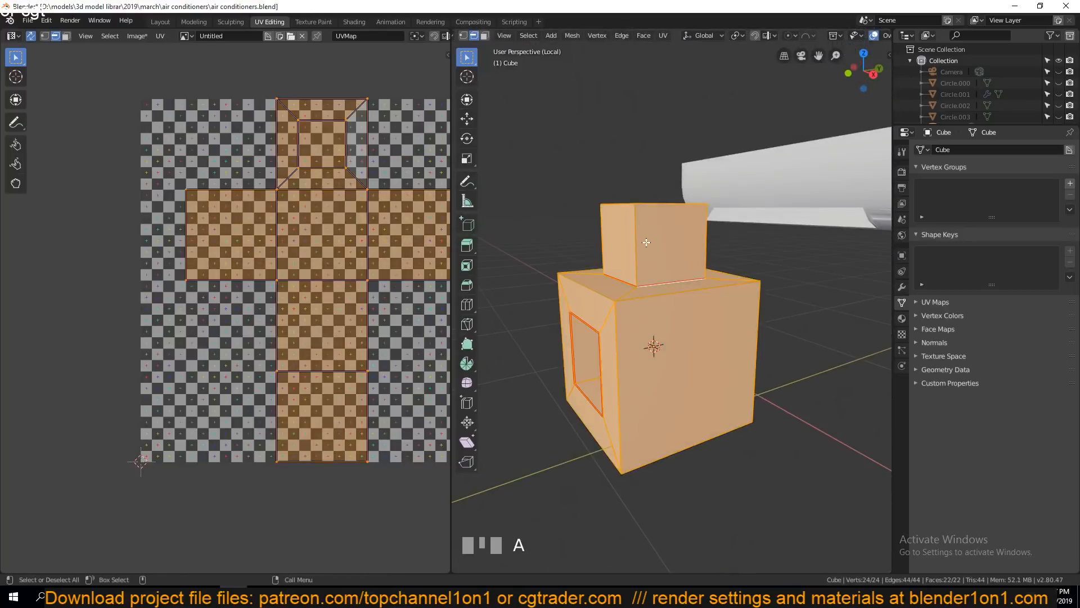
key("u")
left_click(656, 272)
key("Tab")
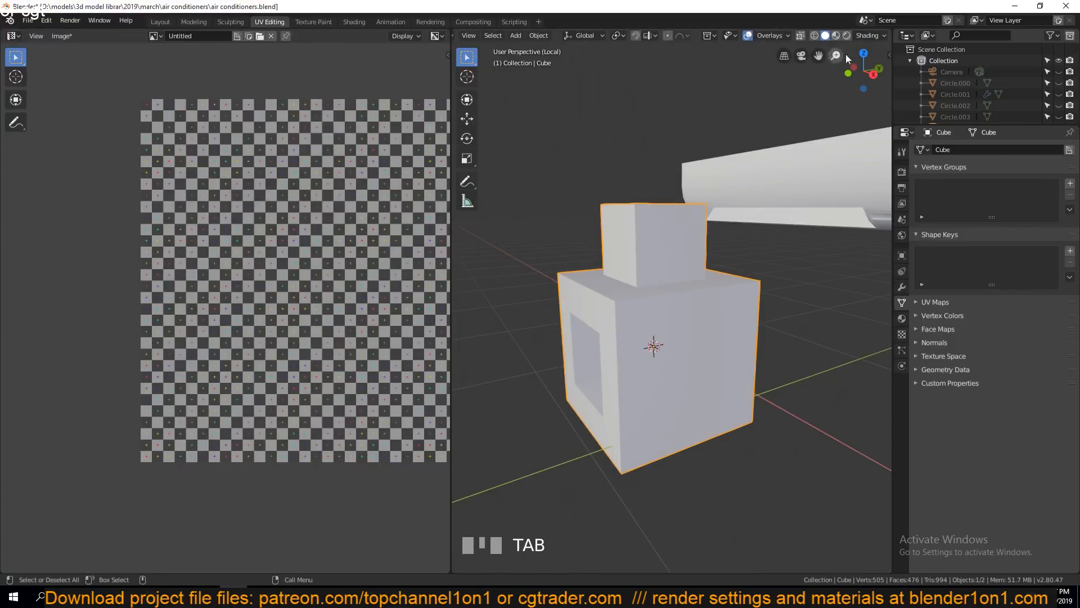
- Switch the viewport to material preview shading and link the air conditioner's checker material to the cube
left_click(838, 35)
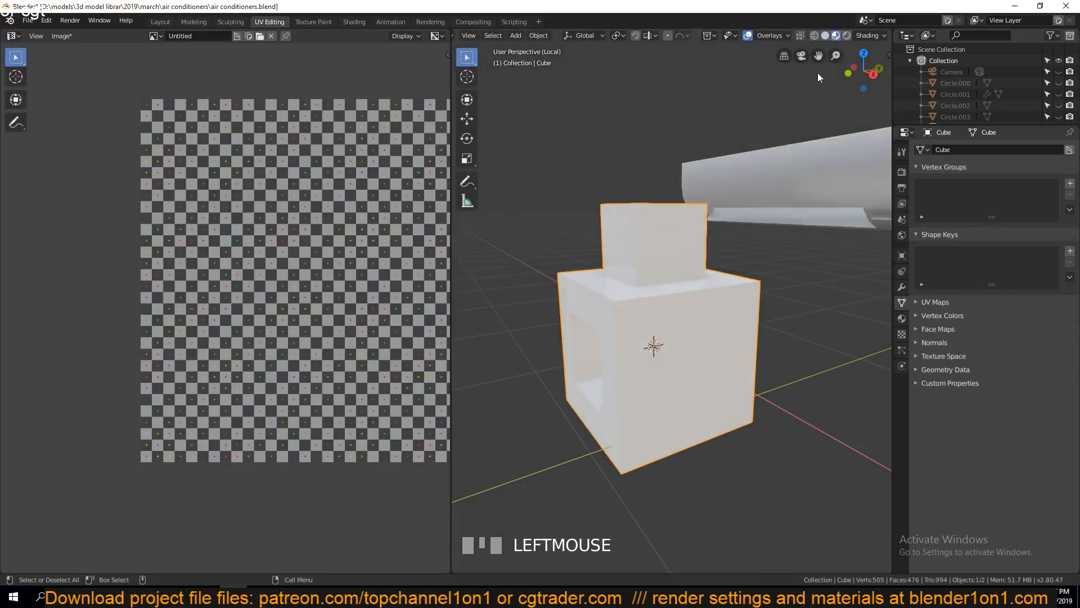
left_click(780, 202, "shift")
key("ctrl+l")
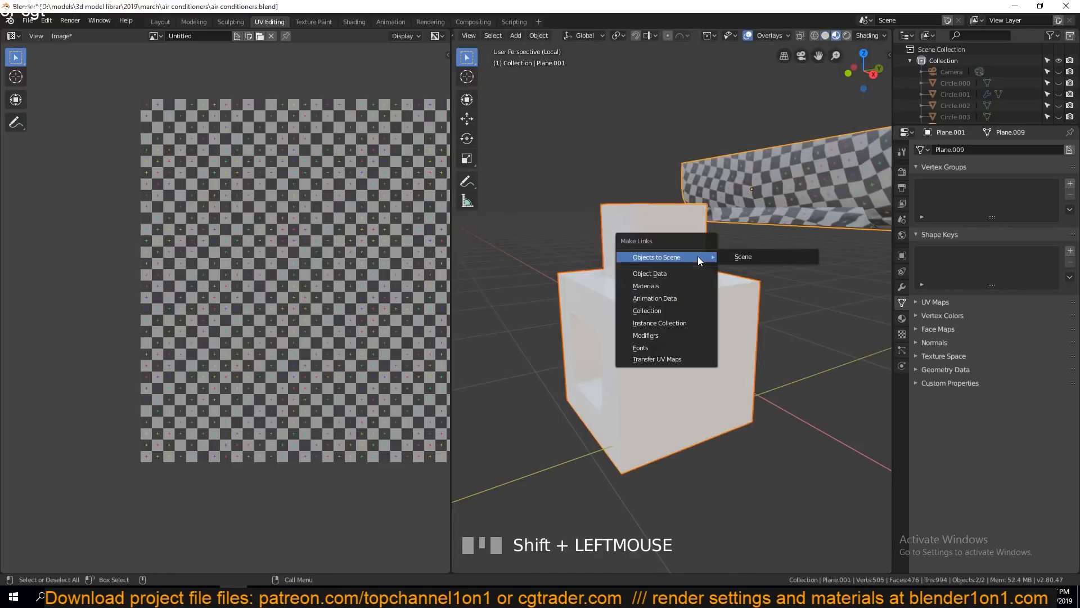
left_click(687, 286)
key("grave")
middle_click_drag(599, 271, 647, 338)
left_click(650, 344)
- Clear all seams from the cube and unwrap the whole mesh again
key("Tab")
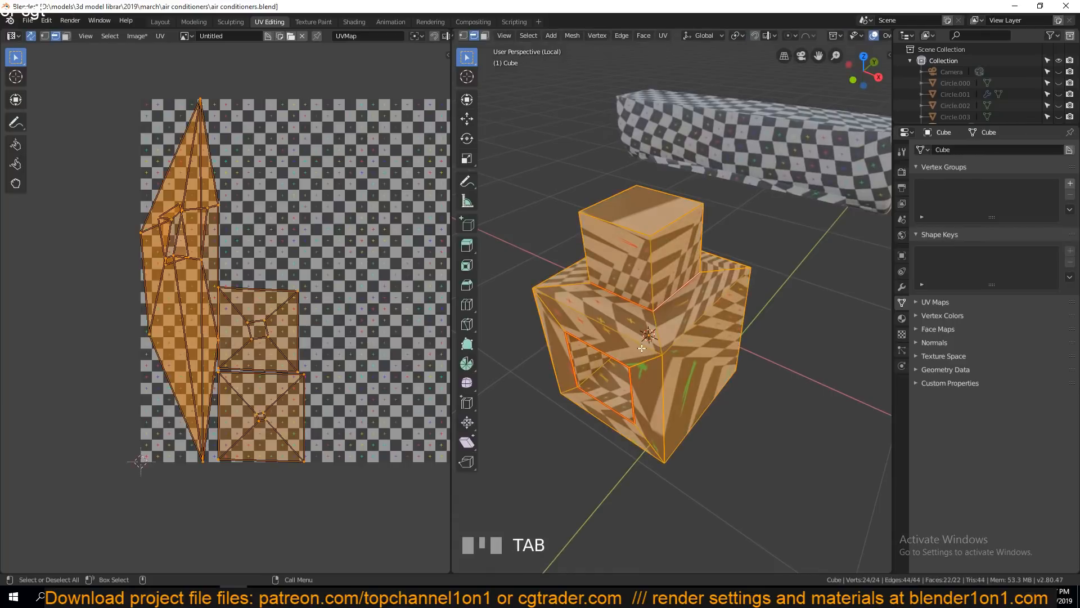
key("ctrl+e")
left_click(618, 299)
key("a")
key("u")
left_click(618, 299)
- Mark the cube's vertical corner edge beside the recess as a seam and unwrap the whole mesh
left_click(666, 379)
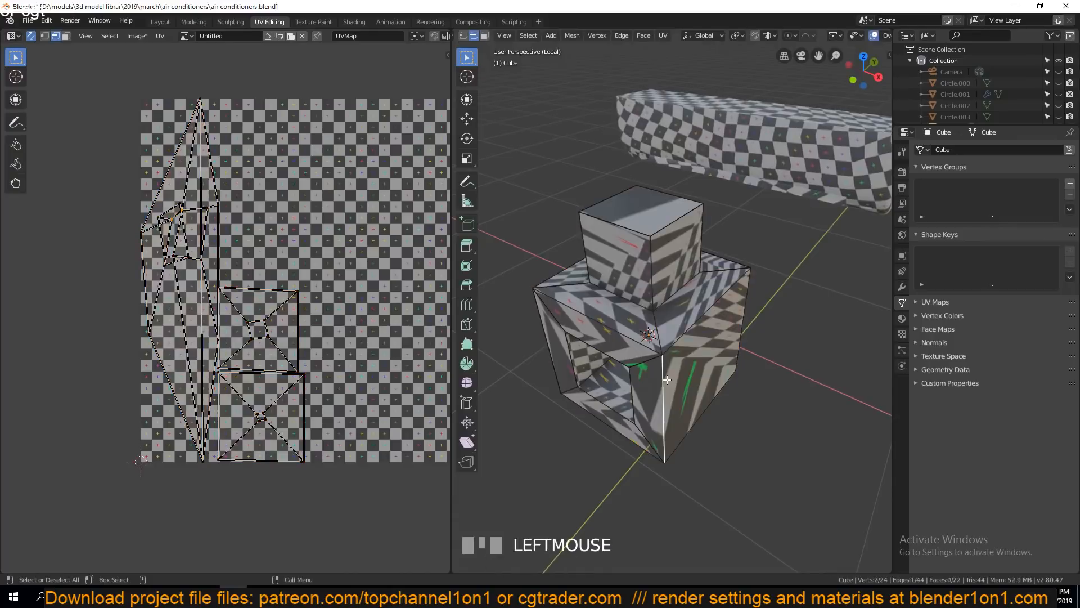
key("ctrl+e")
left_click(661, 375)
key("a")
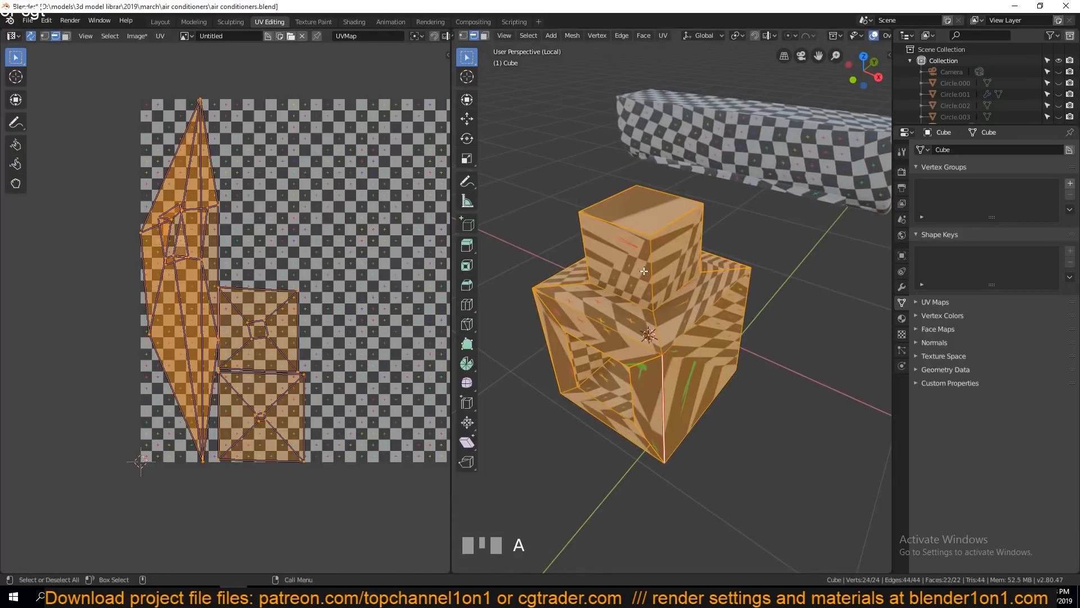
key("u")
left_click(643, 270)
- Mark the edge loop around the recess opening as a seam and unwrap the whole cube
key("grave")
middle_click_drag(642, 270, 576, 335)
middle_click_drag(586, 274, 635, 338)
key("Tab")
left_click(728, 317, "alt")
key("grave")
key("ctrl+e")
left_click(620, 338)
key("a")
key("u")
left_click(626, 332)
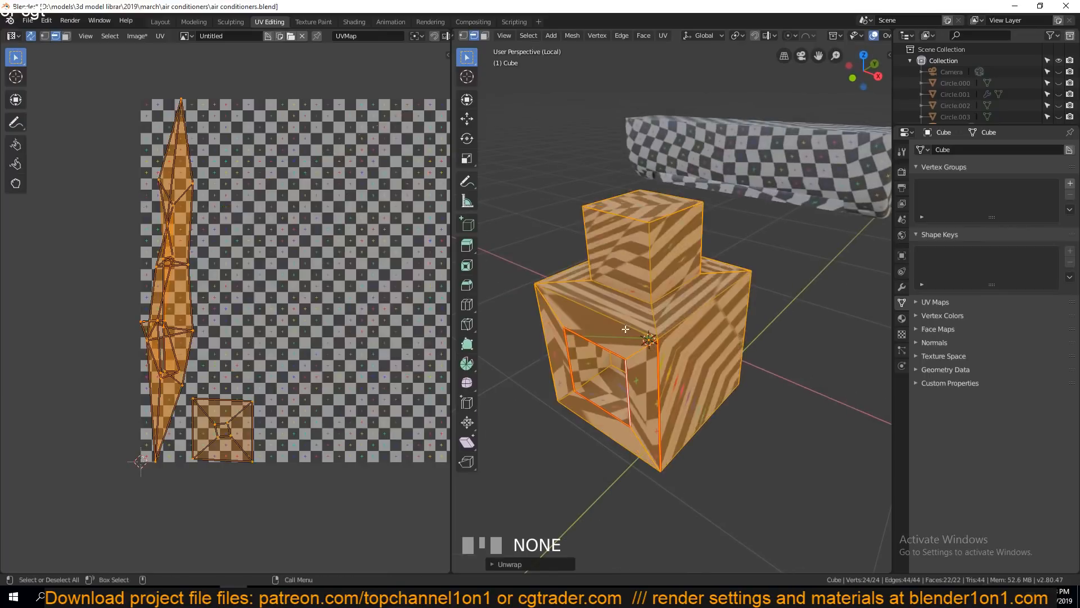
- Mark the four depth edges at the recess's inner corners as seams and select the whole mesh for unwrapping
key("grave")
middle_click_drag(611, 362, 645, 347)
scroll(628, 342, "up", 2)
left_click(572, 318)
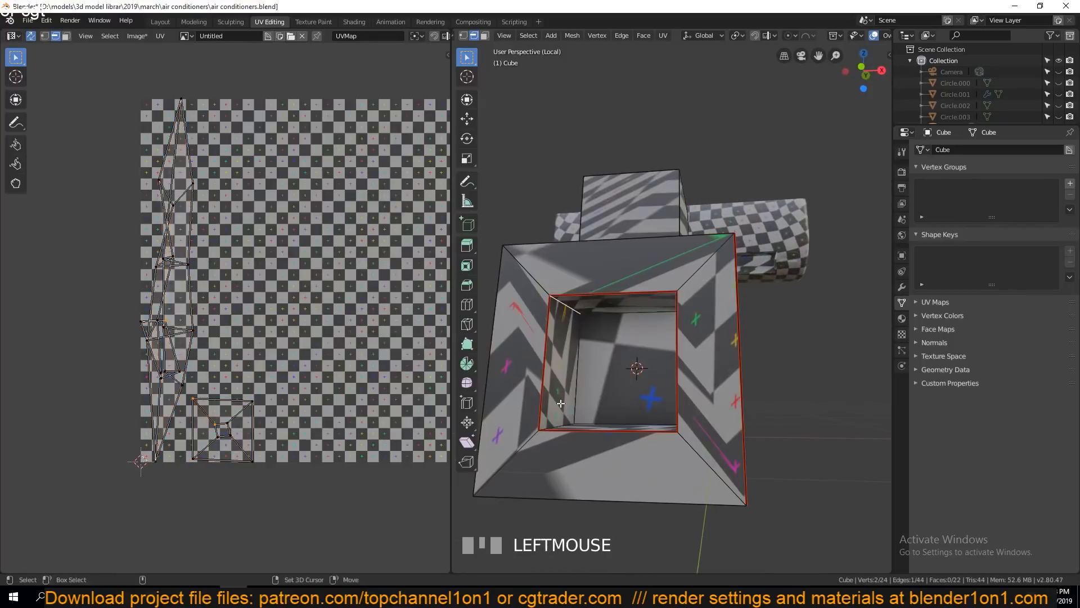
key("grave")
left_click(574, 437, "shift")
key("grave")
left_click(726, 431, "shift")
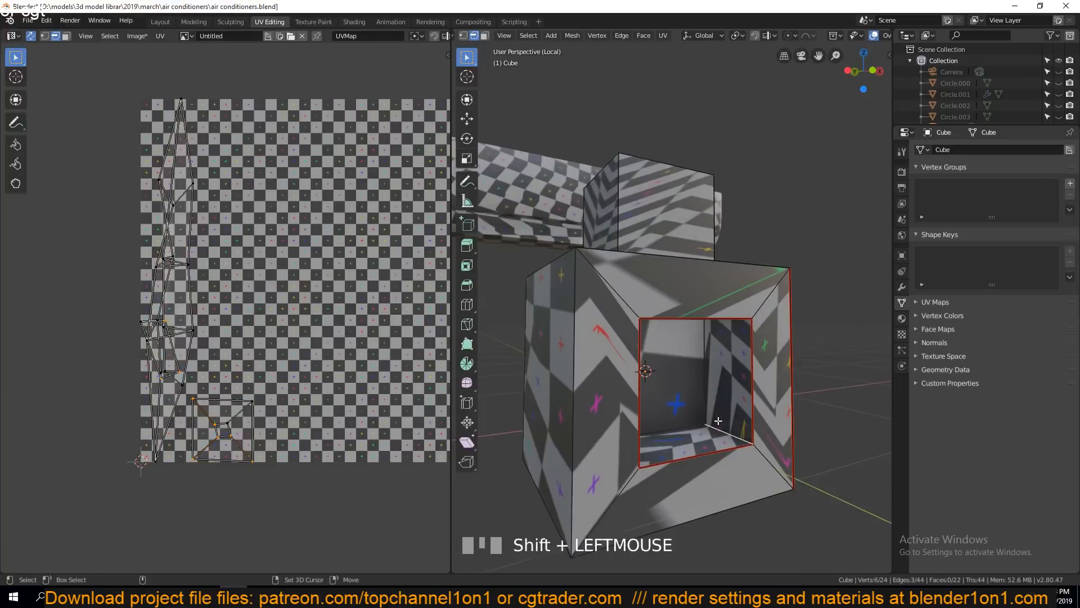
key("grave")
left_click(707, 306, "shift")
key("ctrl+e")
left_click(705, 308)
key("a")
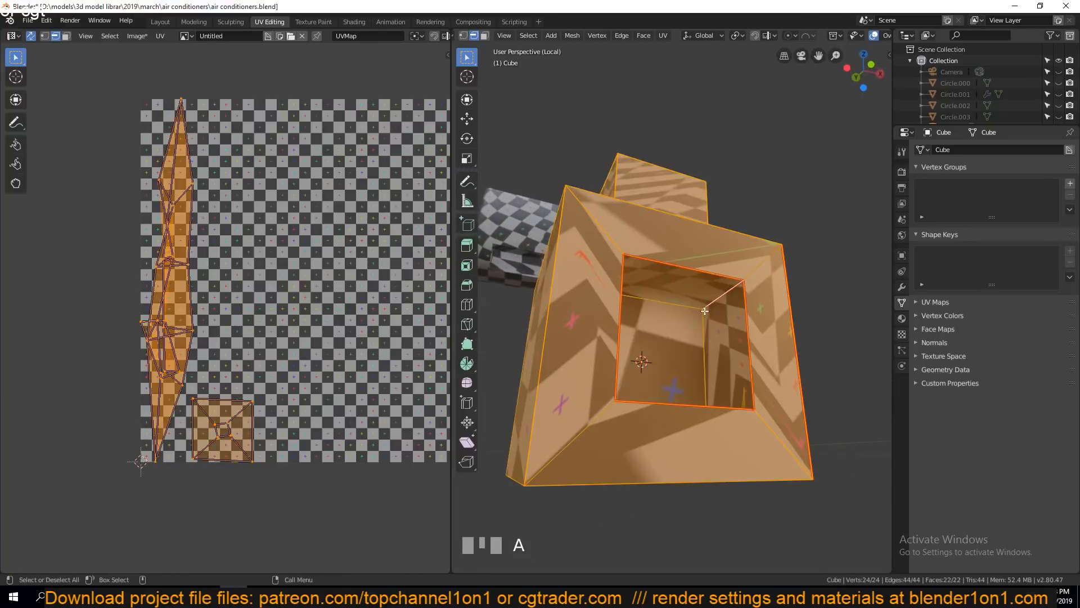
key("u")
left_click(674, 317)
- Try marking the upper back edge inside the recess as a seam and undo it
key("grave")
key("grave")
left_click(654, 308)
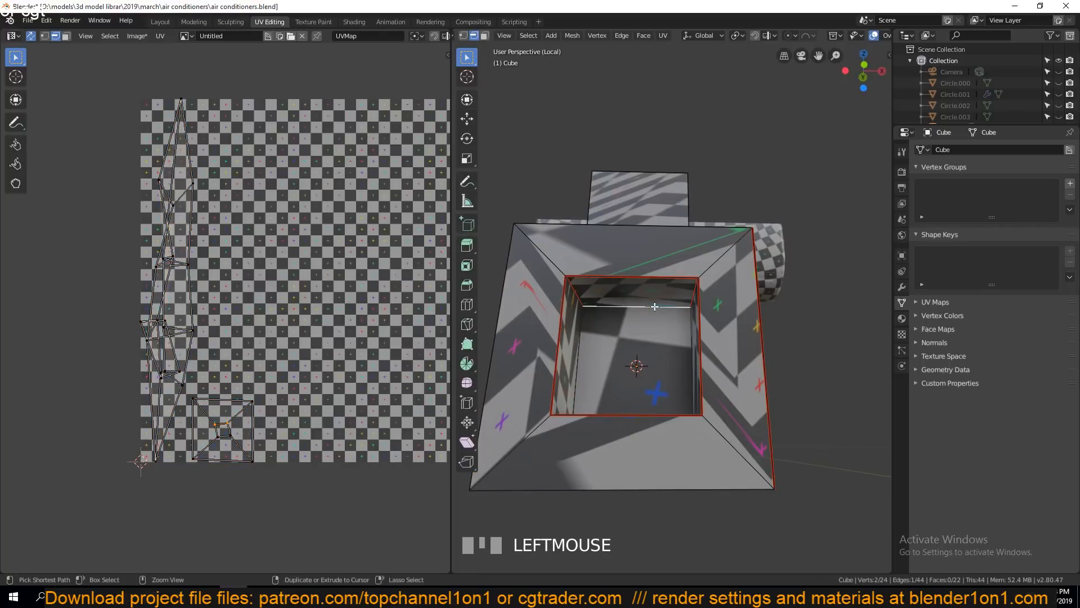
key("ctrl+e")
left_click(640, 306)
key("alt+a")
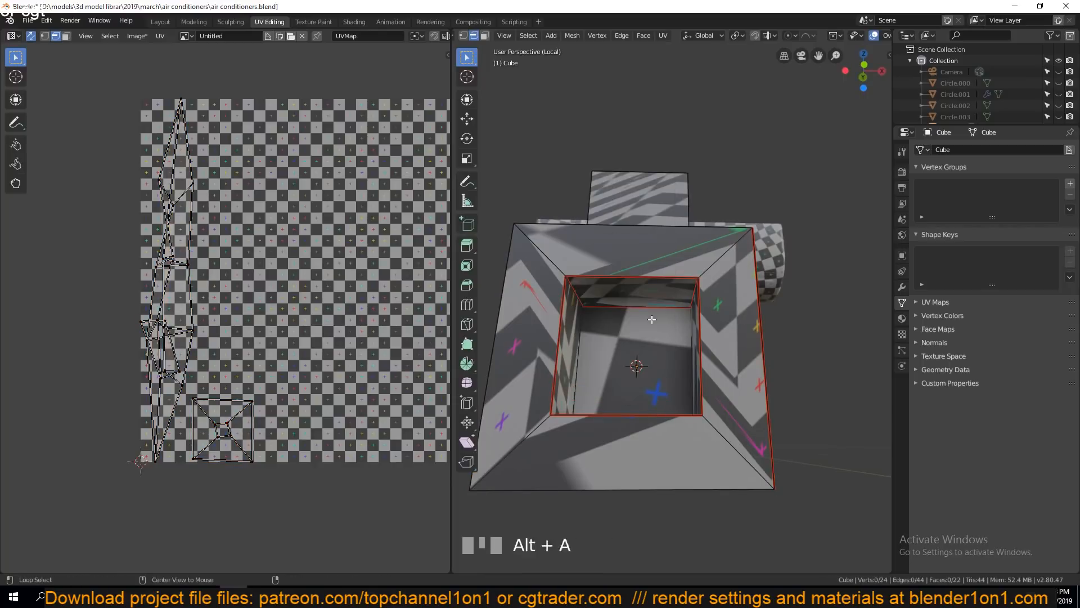
key("grave")
key("grave")
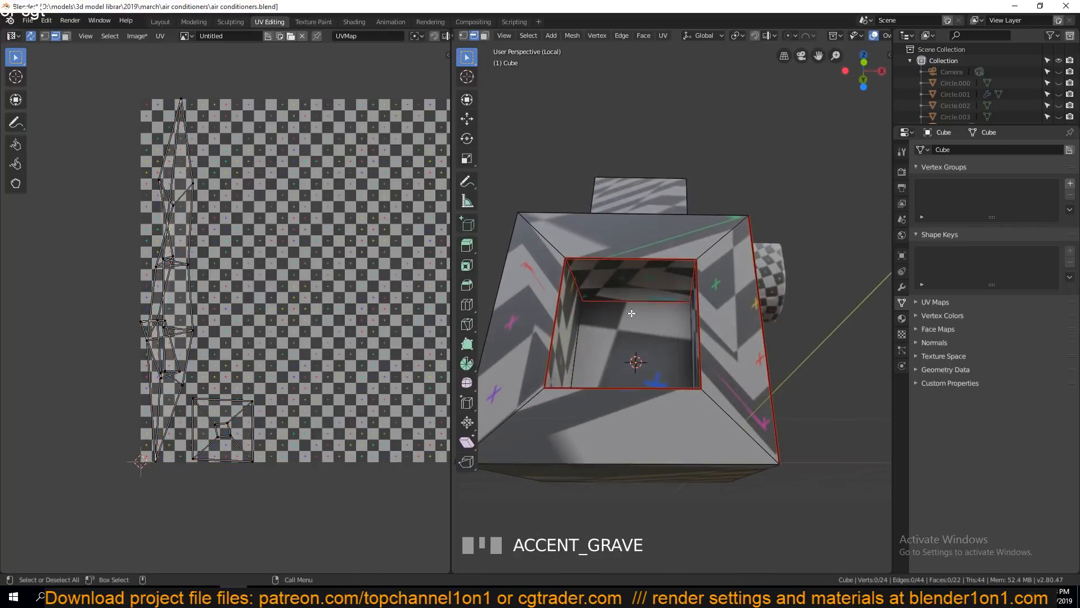
key("ctrl+z")
- Unwrap the whole cube with the recess's inner corner seams and return to object mode
key("a")
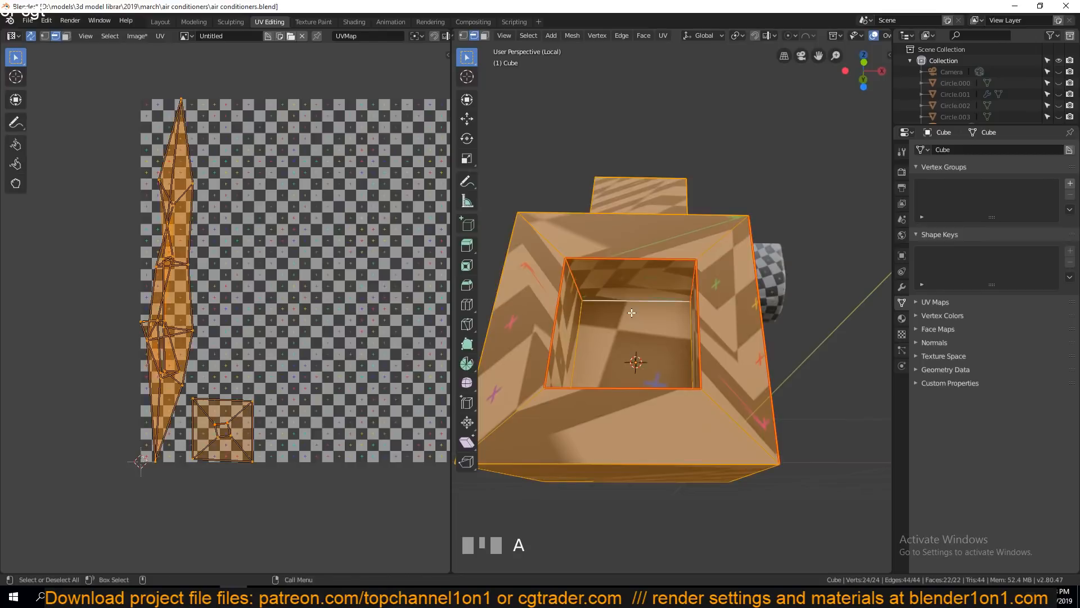
key("u")
left_click(631, 312)
key("Tab")
- Examine the checker pattern inside the recess and compare it with the grid image in the UV editor
key("grave")
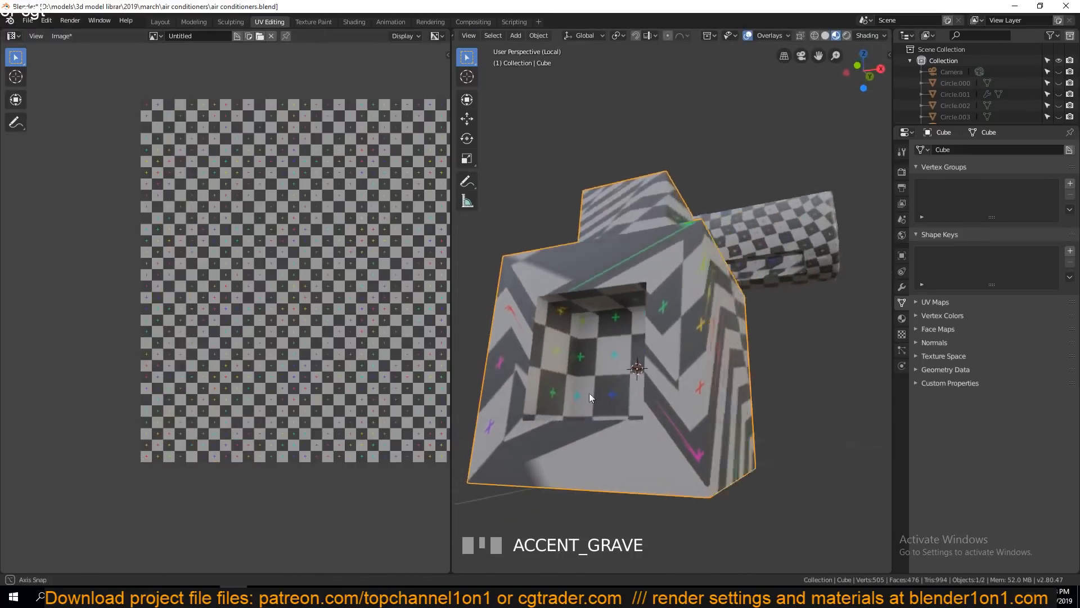
middle_click_drag(589, 393, 626, 301)
scroll(731, 362, "up", 4)
key("grave")
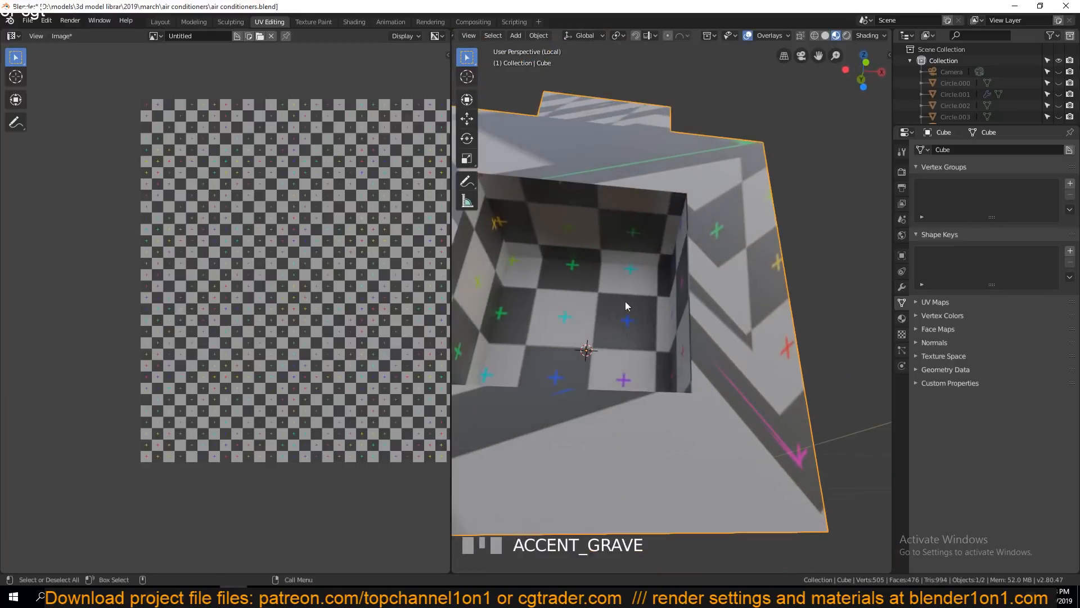
middle_click_drag(545, 258, 618, 336)
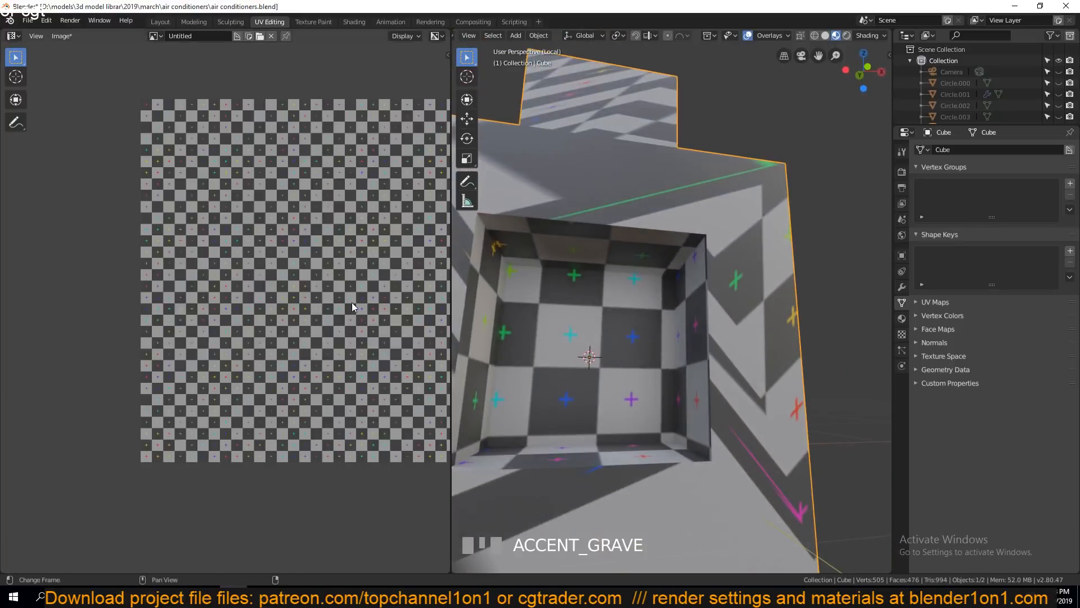
scroll(386, 315, "up", 3)
scroll(609, 326, "up", 2)
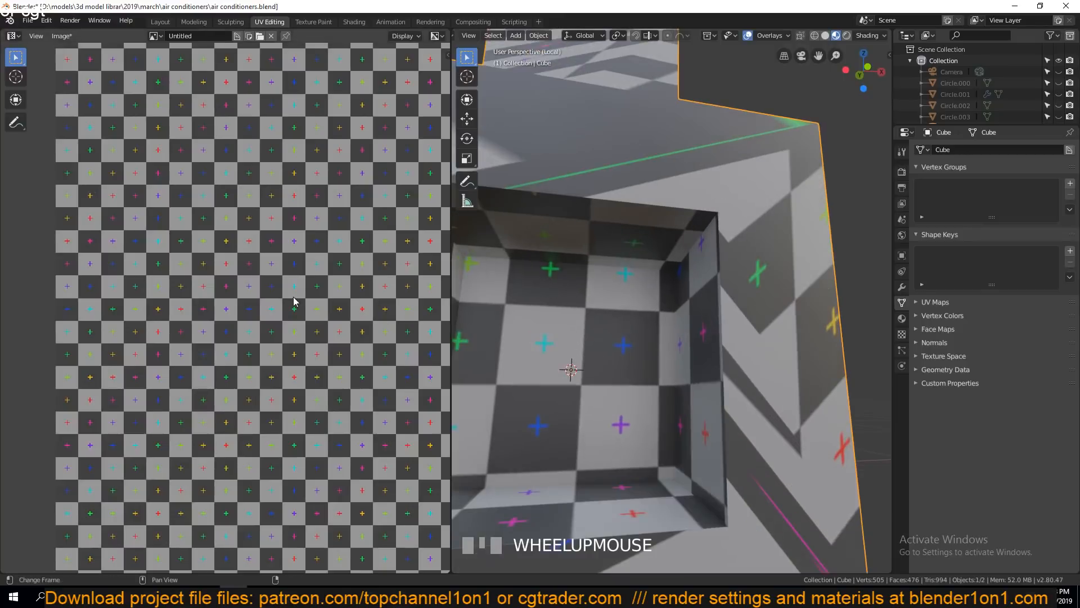
middle_click_drag(332, 312, 282, 341)
scroll(526, 350, "down", 5)
scroll(281, 341, "down", 3)
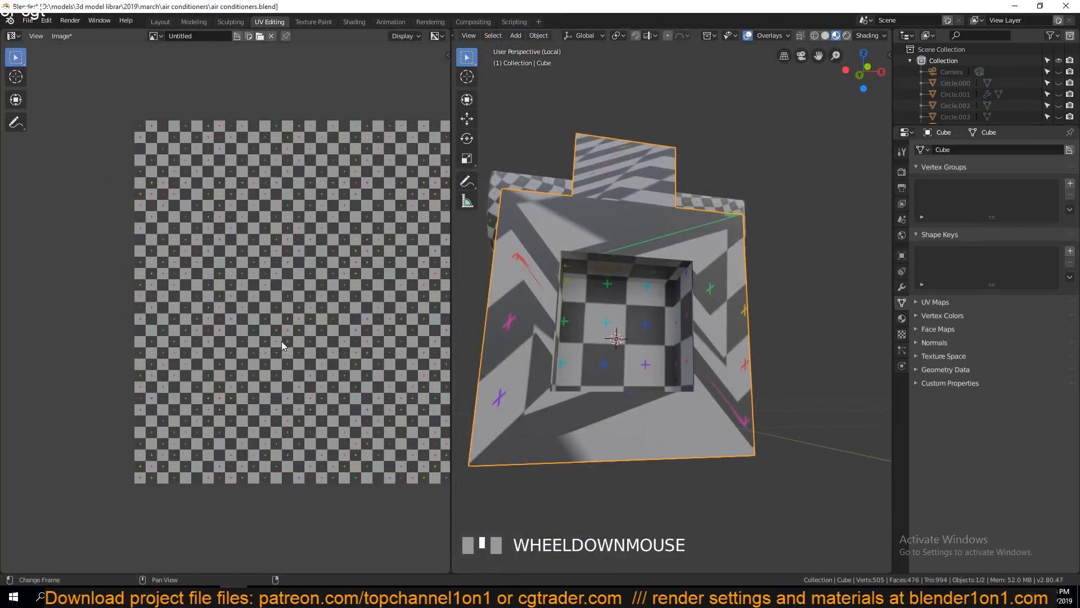
- Mark the edge loop around the base of the upper block as a seam
key("grave")
middle_click_drag(541, 403, 564, 339)
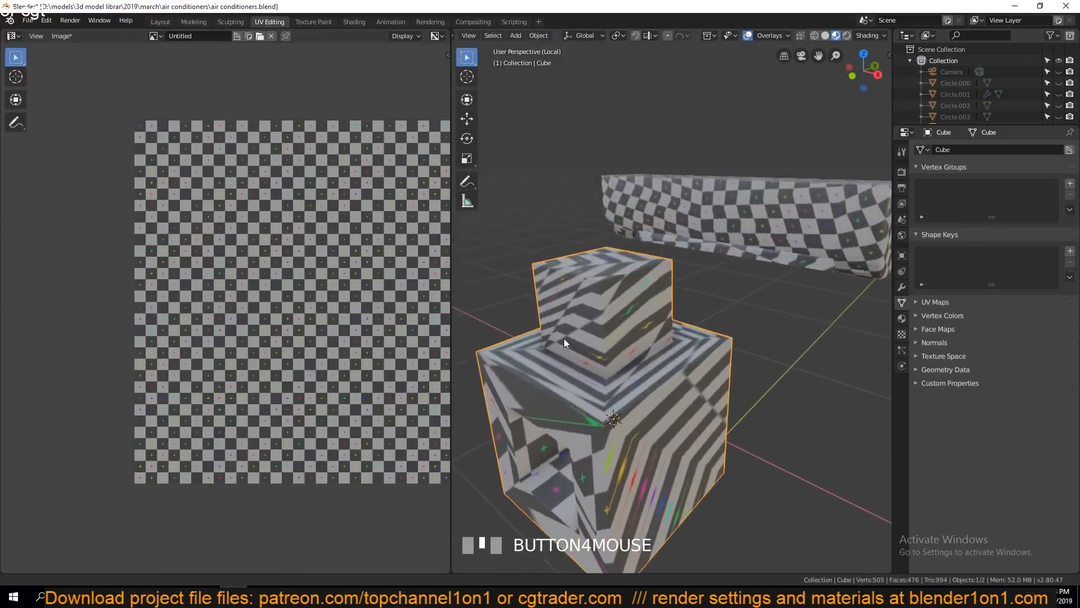
key("Tab")
left_click(628, 365, "alt")
key("ctrl+e")
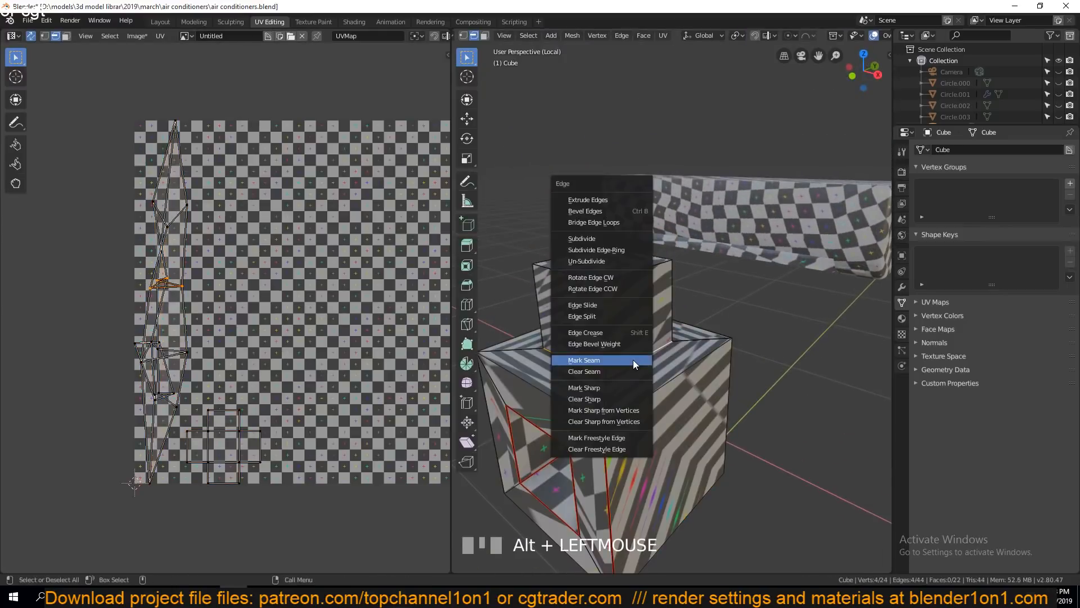
left_click(633, 360)
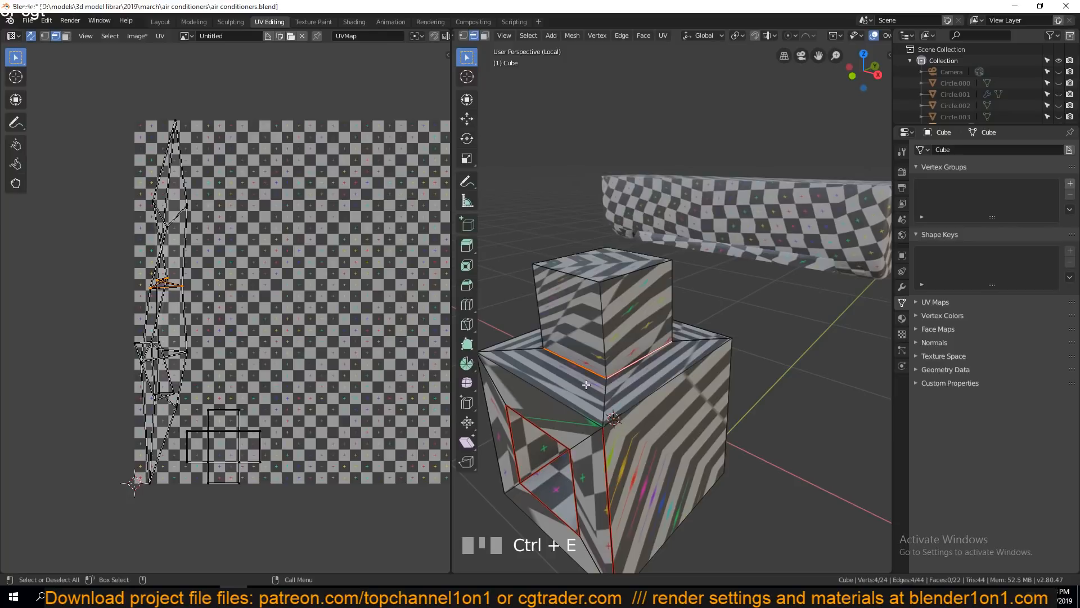
- Examine the faces surrounding the upper block's base by selecting them one at a time in face mode
middle_click_drag(586, 385, 646, 411)
key("grave")
key("3")
left_click(614, 408)
left_click(677, 392)
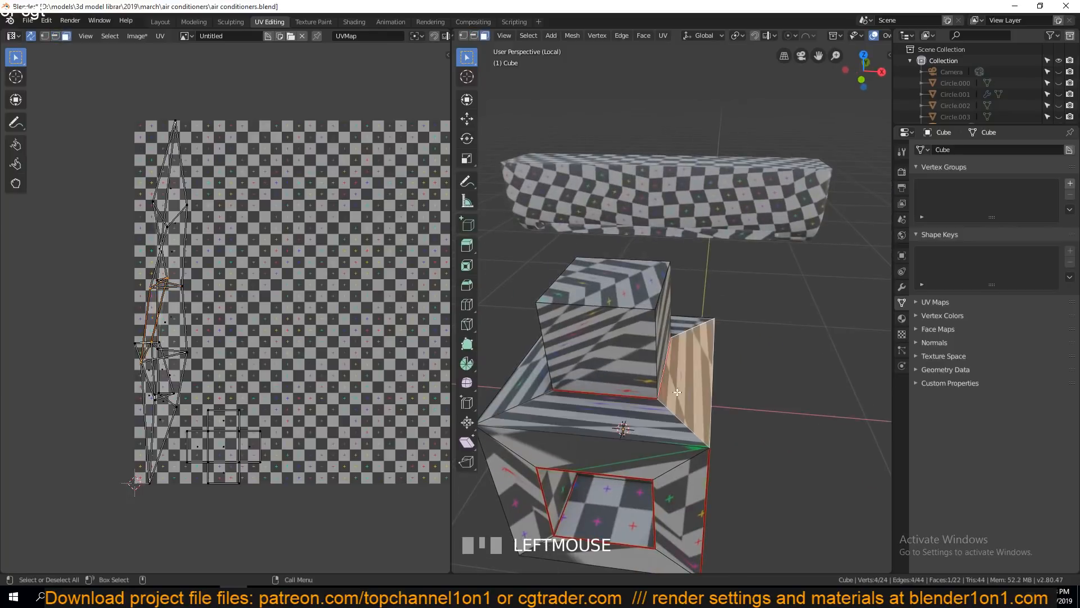
left_click(687, 325)
left_click(539, 376)
left_click(571, 405)
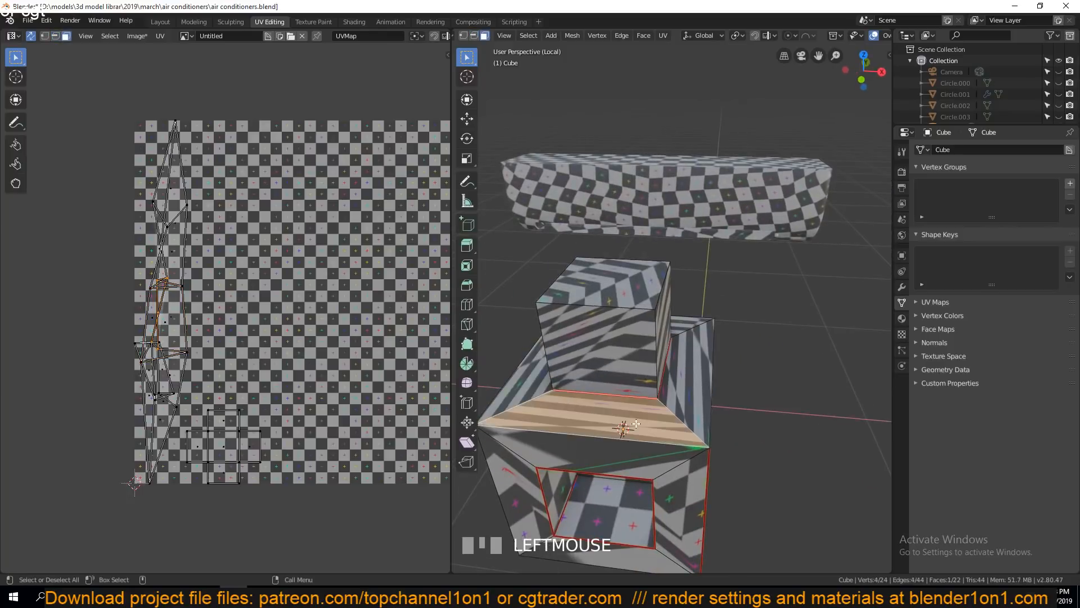
- Unwrap the whole cube with the seam at the block's base and check the checker pattern in object mode
key("a")
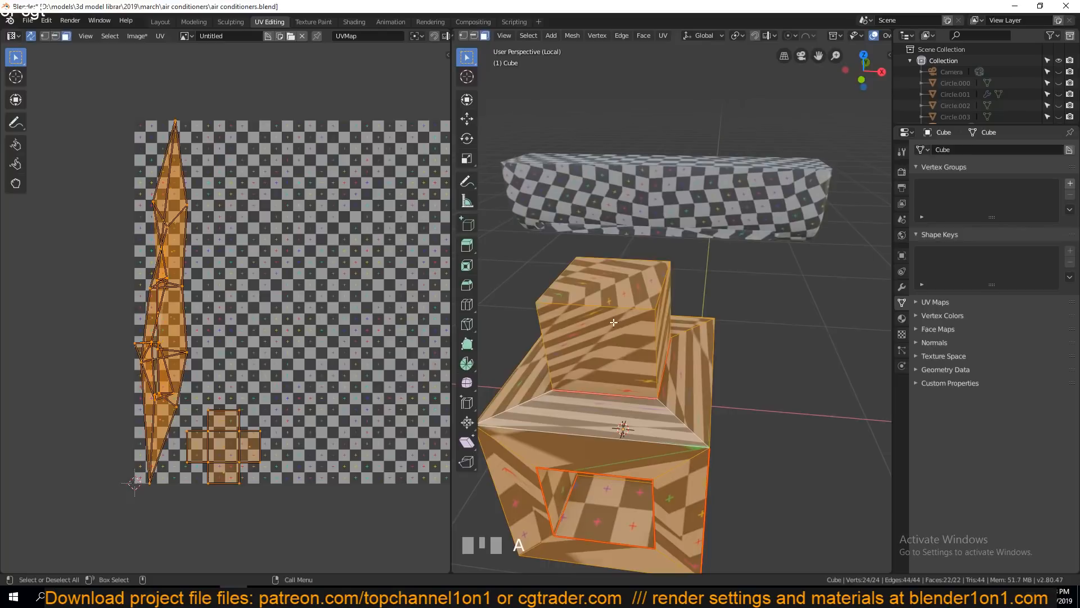
middle_click_drag(639, 372, 664, 360)
key("2")
left_click(667, 355, "alt")
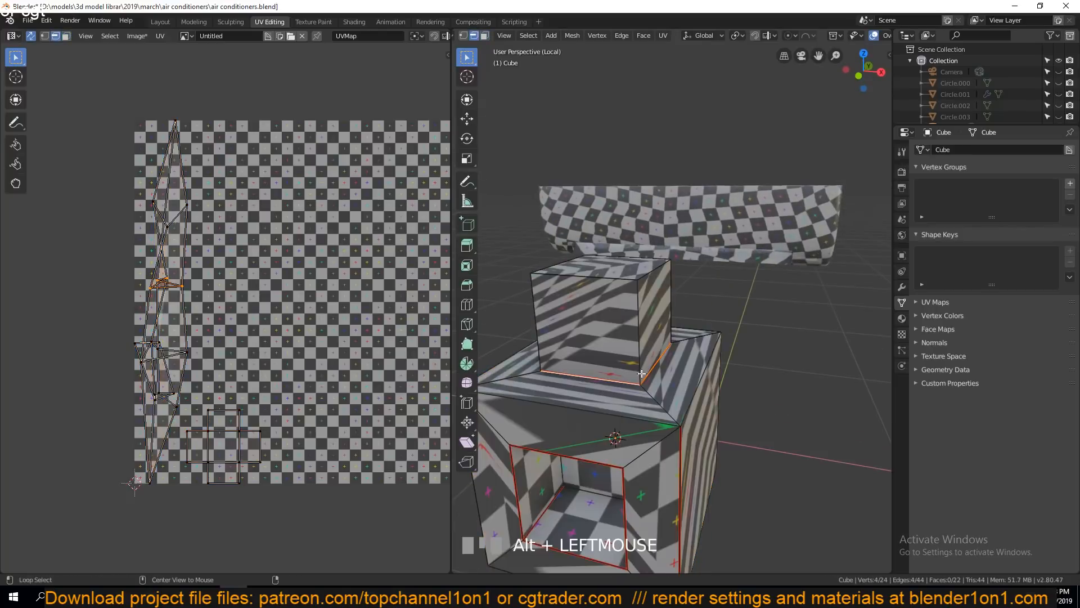
key("a")
key("u")
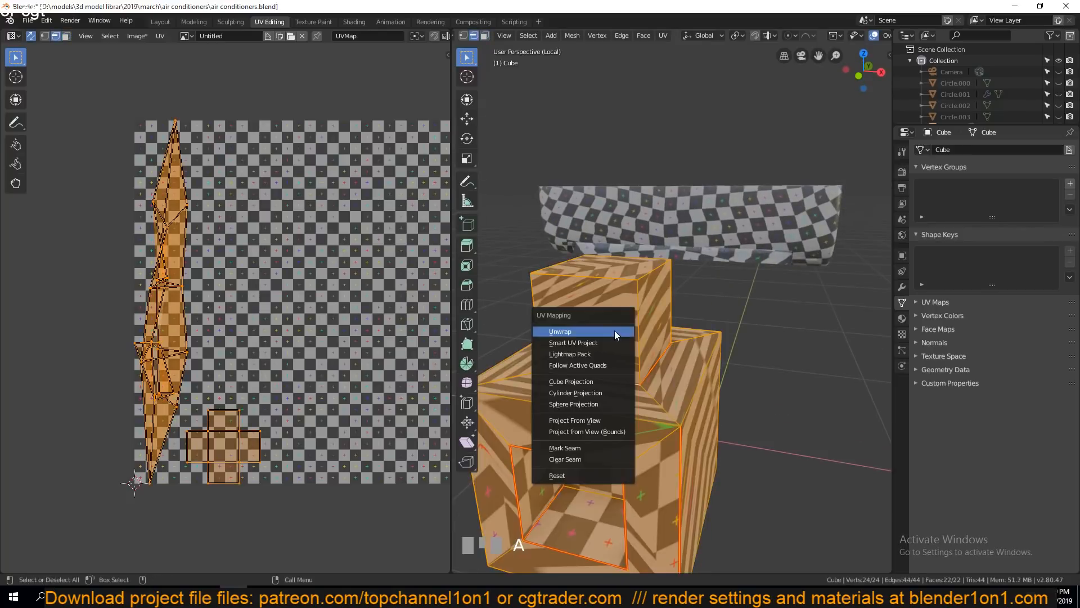
left_click(614, 329)
key("grave")
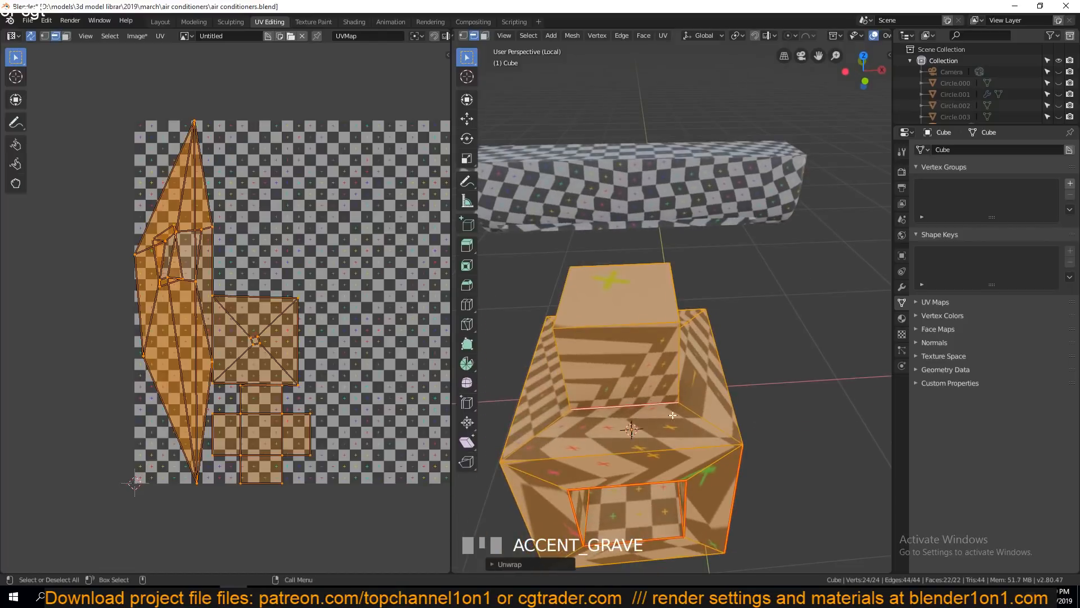
middle_click_drag(695, 429, 643, 399)
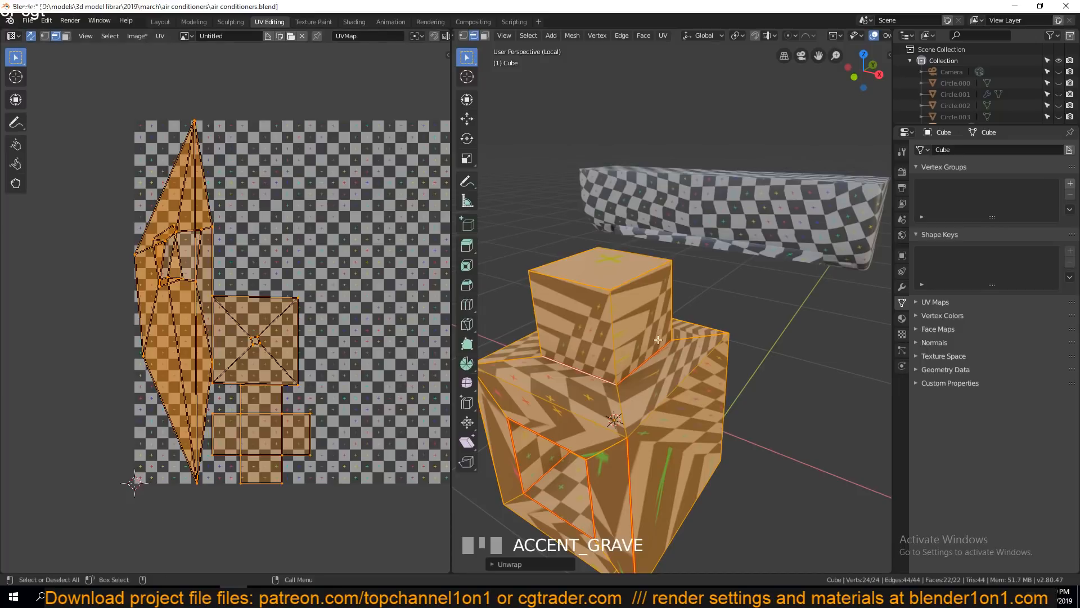
key("Tab")
left_click(632, 417)
key("grave")
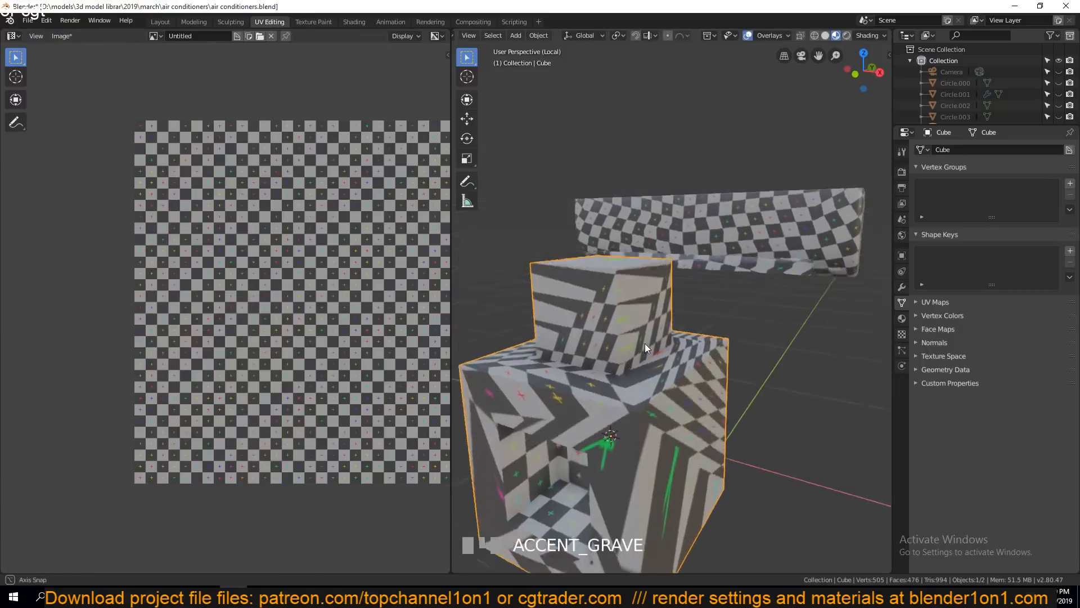
key("Tab")
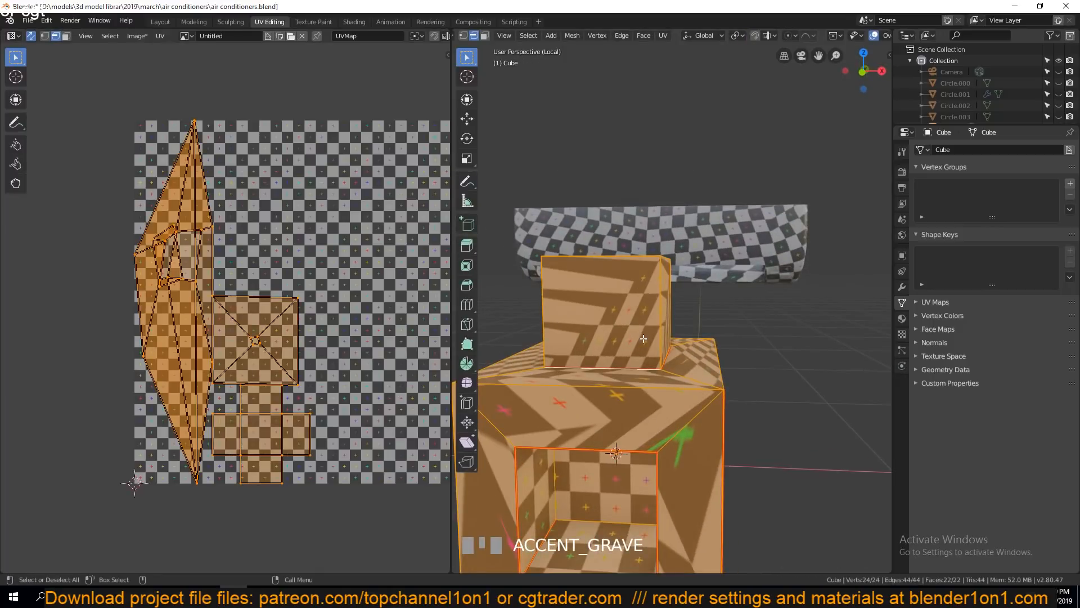
- Delete the example cube and open the air conditioner body for mesh editing
key("Tab")
key("Delete")
left_click(714, 227)
key("KP_Decimal")
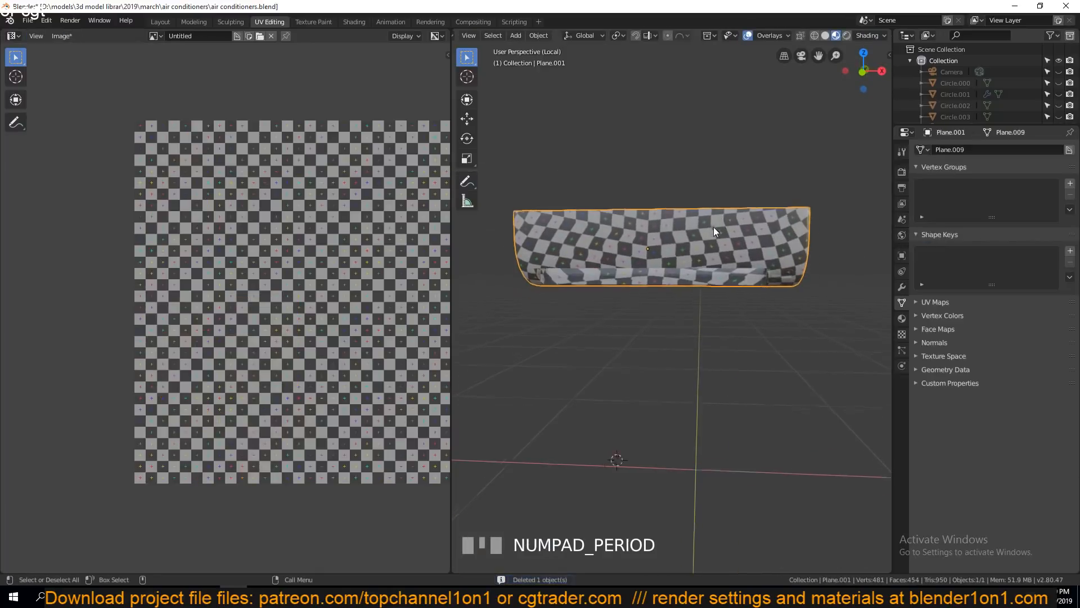
scroll(712, 236, "up", 3)
middle_click_drag(711, 248, 736, 187)
scroll(736, 188, "down", 3)
key("Tab")
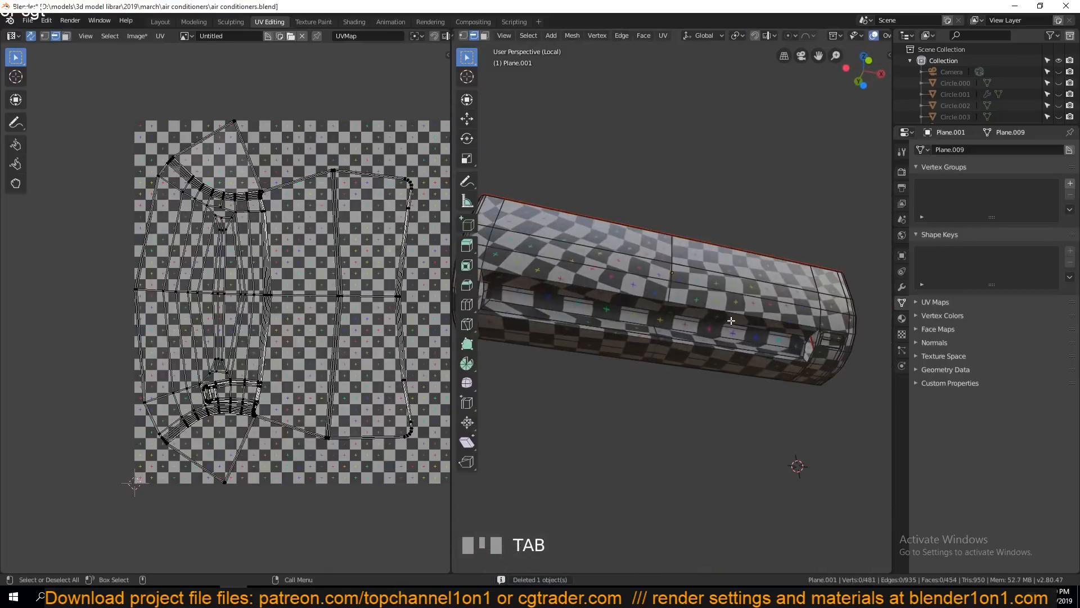
- Switch the viewport to solid shading with the underside recess of the air conditioner body in view
key("grave")
middle_click_drag(731, 320, 731, 311)
middle_click_drag(537, 230, 710, 120)
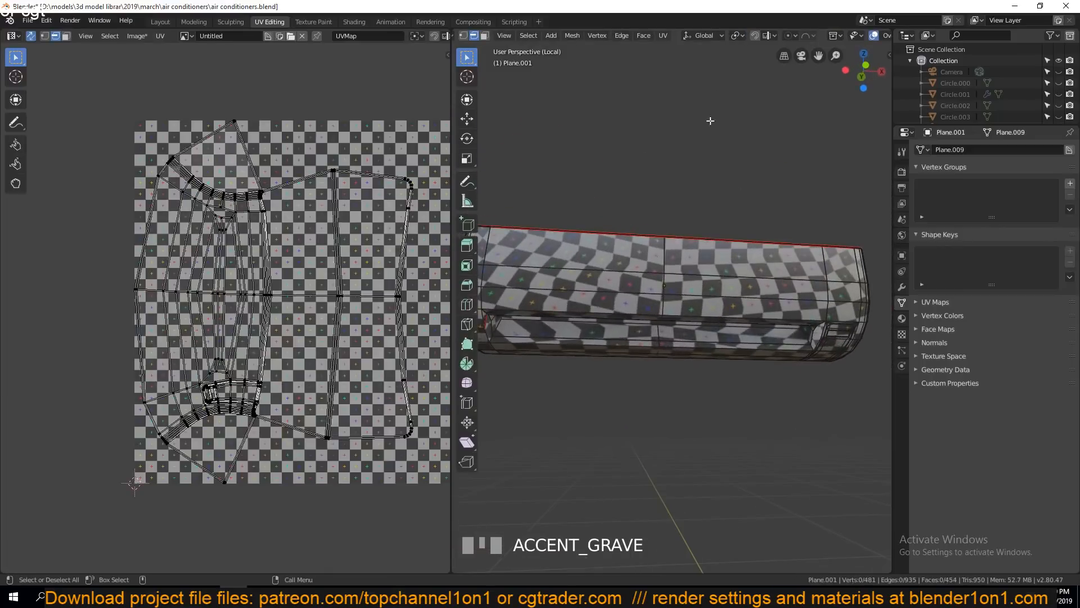
scroll(876, 36, "down", 5)
left_click(827, 36)
scroll(774, 253, "up", 4)
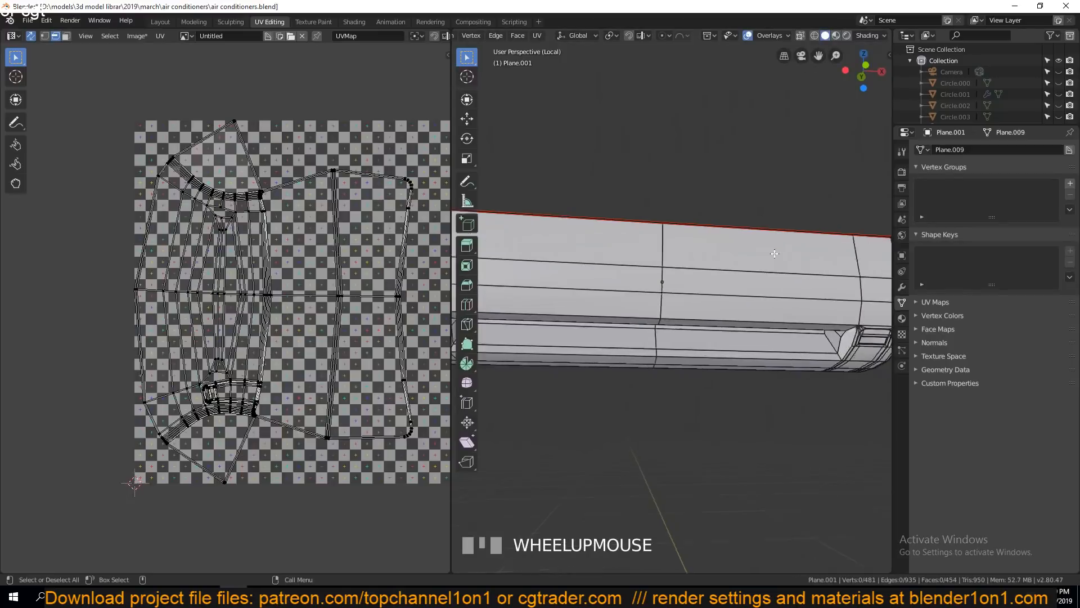
mouse_move(647, 270)
middle_mouse_down()
mouse_move(709, 233)
mouse_move(826, 216)
middle_mouse_up()
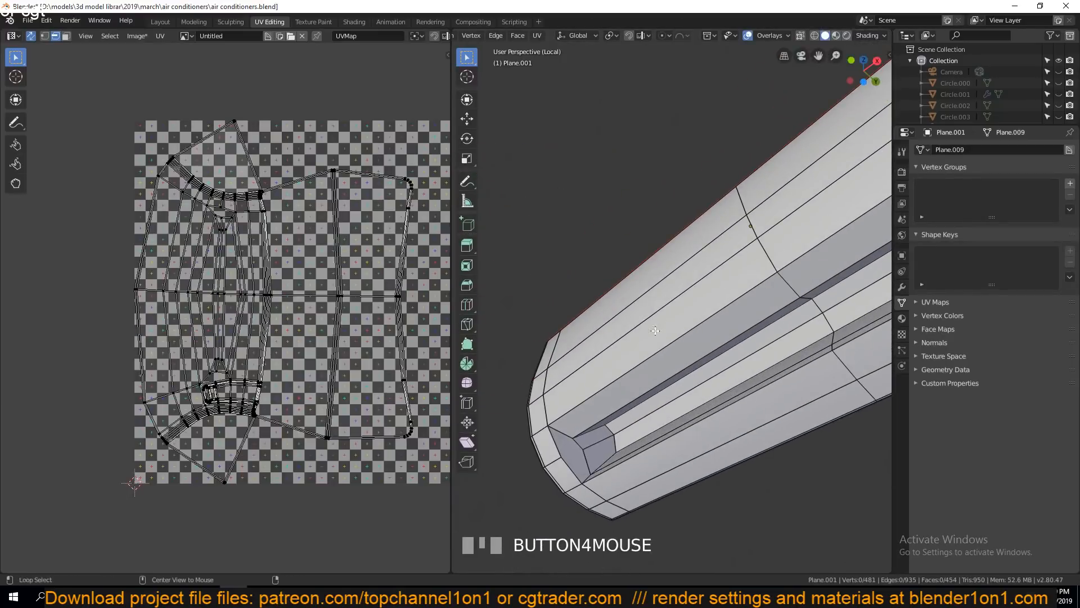
- Fill the open gap at one end of the body's long recess with a new face
left_click(663, 350, "alt")
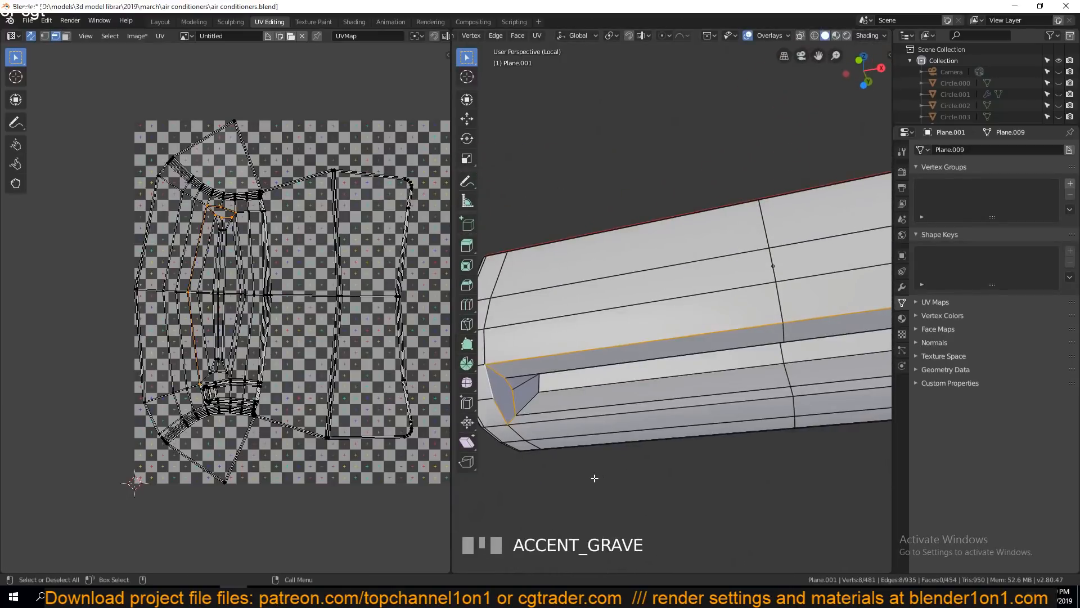
left_click(609, 359)
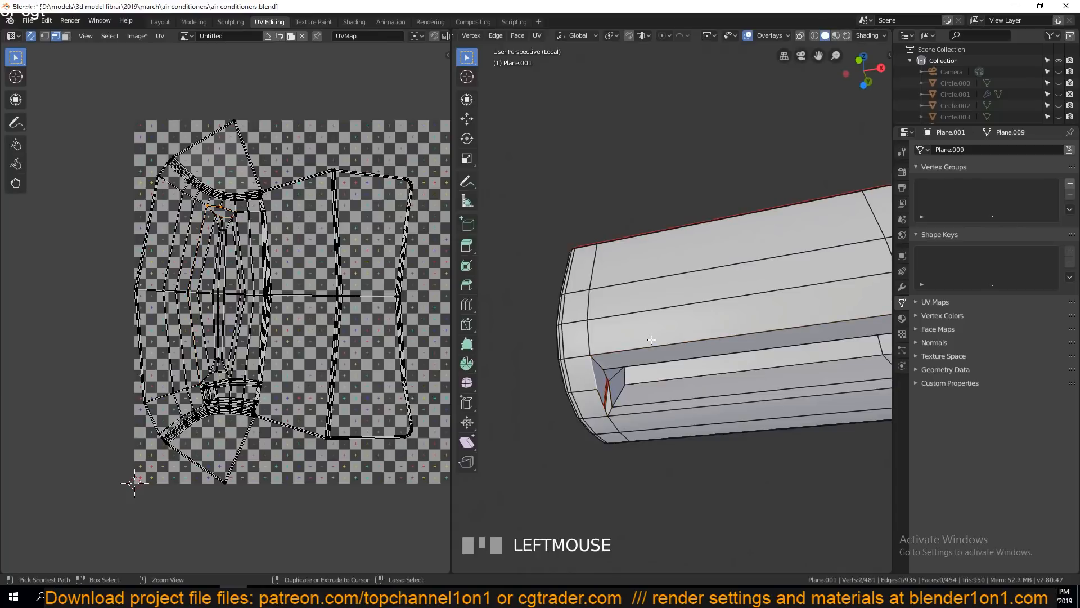
key("shift+grave")
left_click(664, 381)
key("shift+grave")
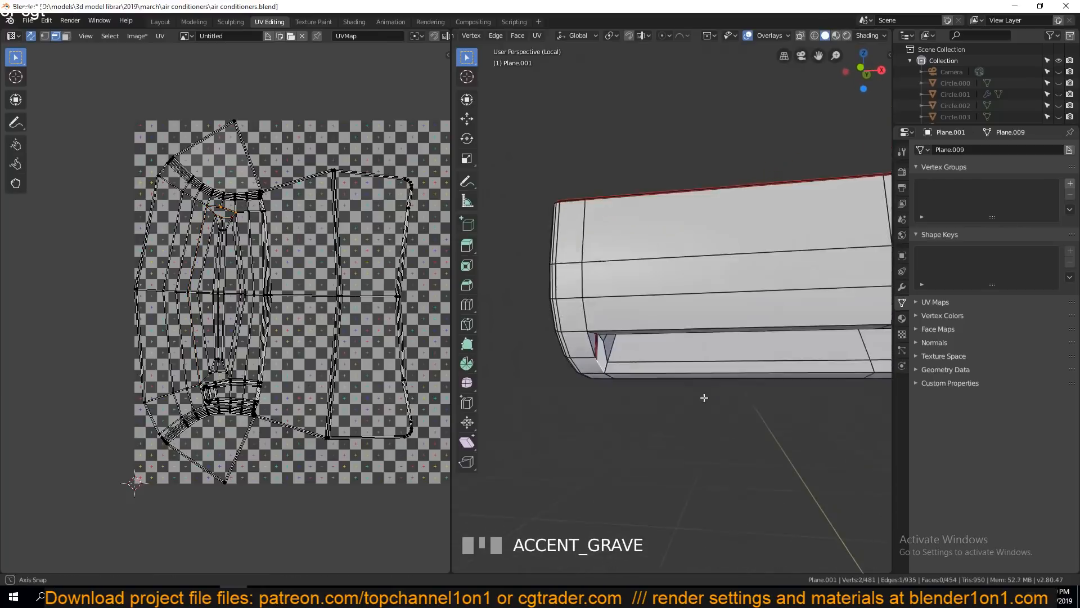
key("f")
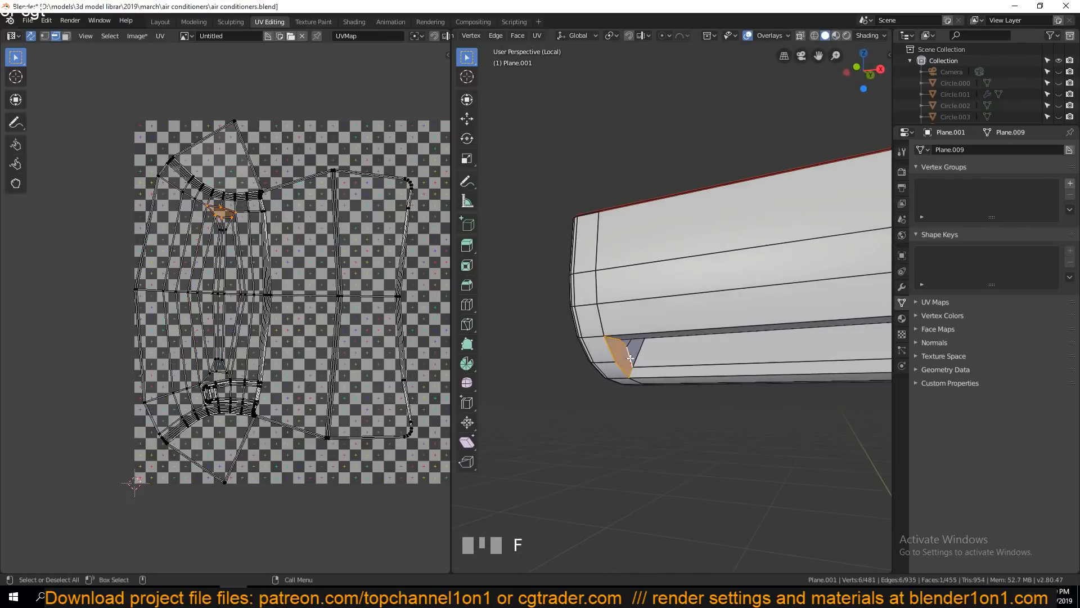
- Select the edges around the recess opening and locate them in the UV layout
key("a")
key("a")
key("shift+grave")
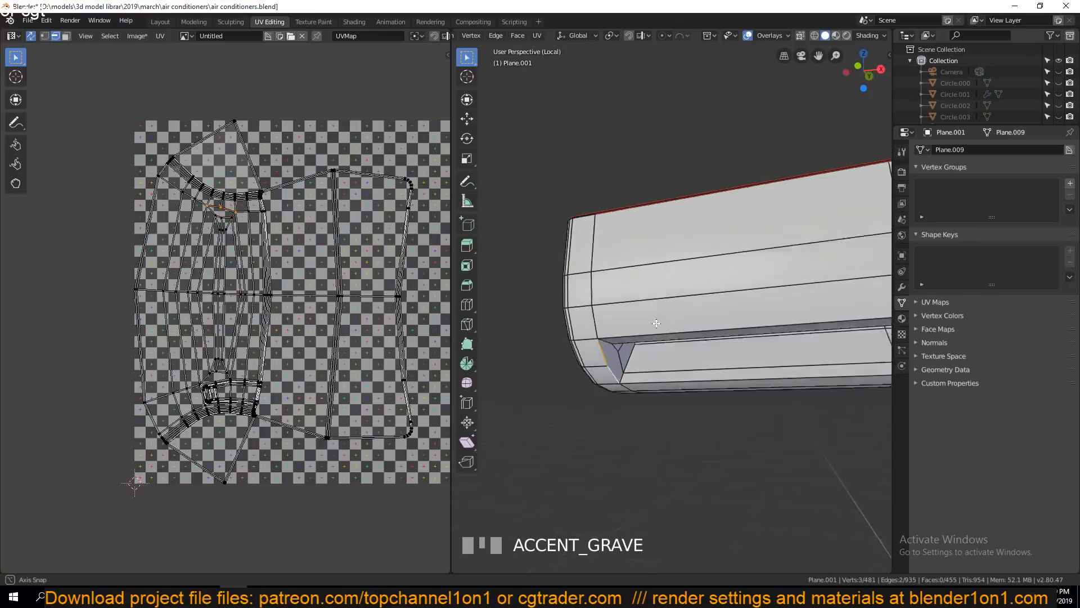
left_click(732, 347, "alt+shift")
key("shift+grave")
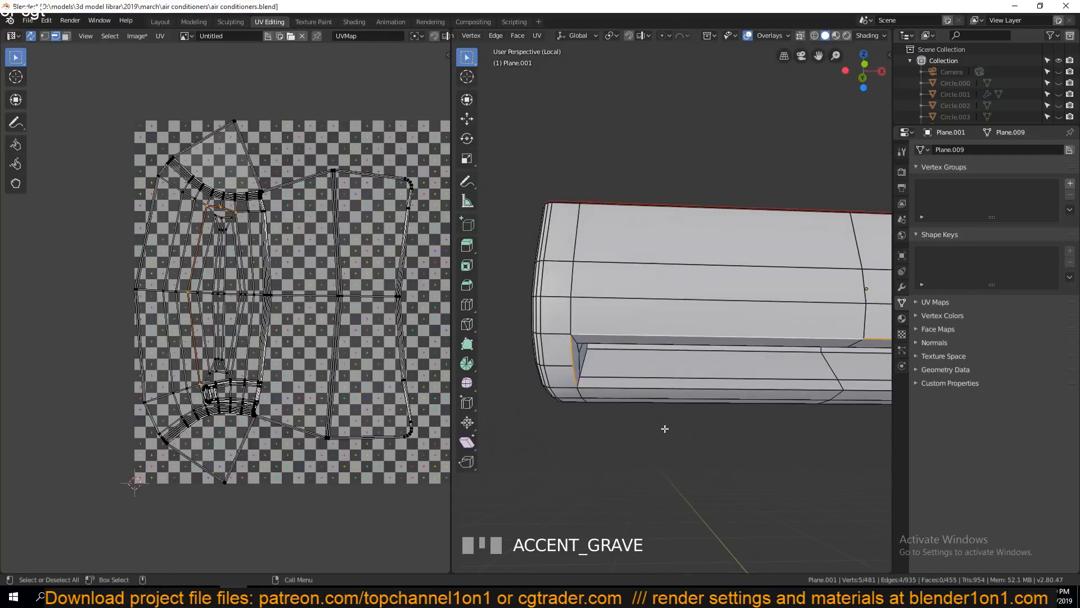
left_click(698, 385, "alt+shift")
scroll(231, 373, "up", 4)
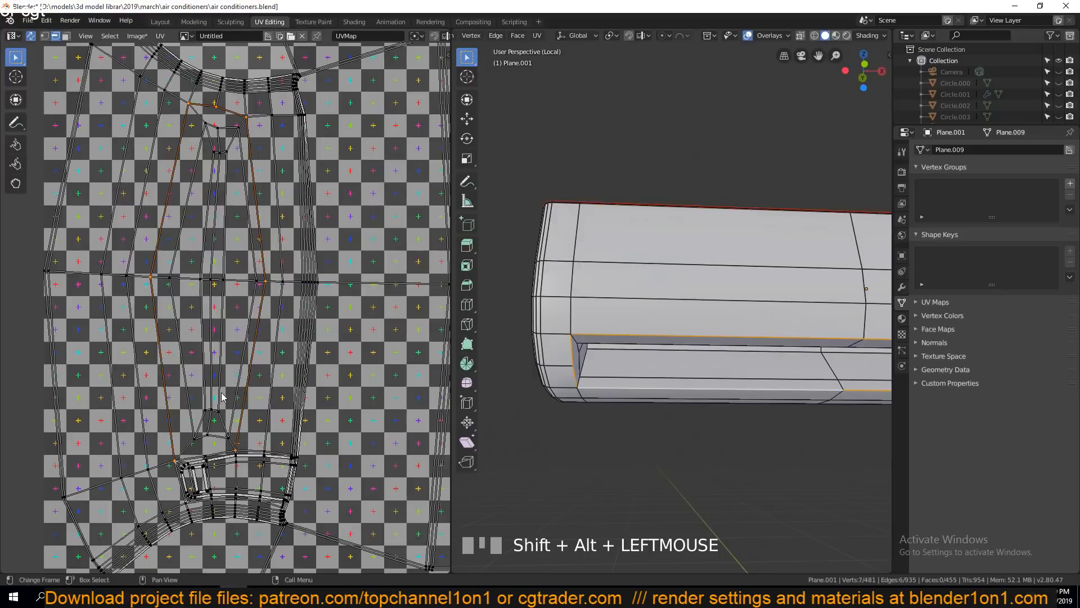
- Fill the matching gap at the opposite end of the recess, beside the small side vent, with a new face
middle_click_drag(231, 373, 259, 312)
scroll(783, 352, "down", 4)
middle_click_drag(779, 350, 576, 364, "shift")
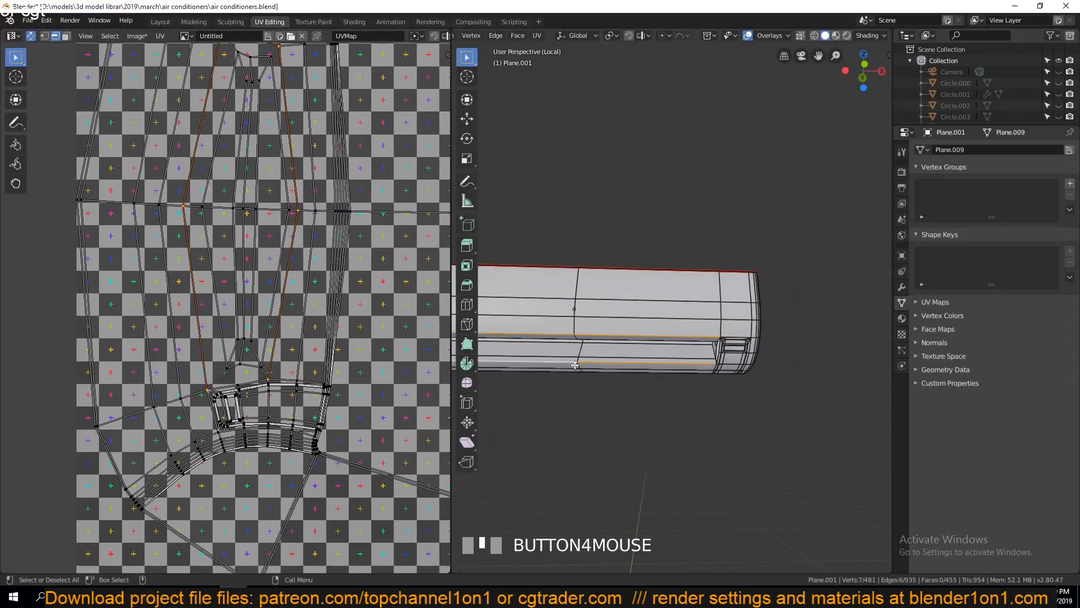
scroll(703, 393, "up", 4)
key("shift+grave")
scroll(704, 388, "up", 3)
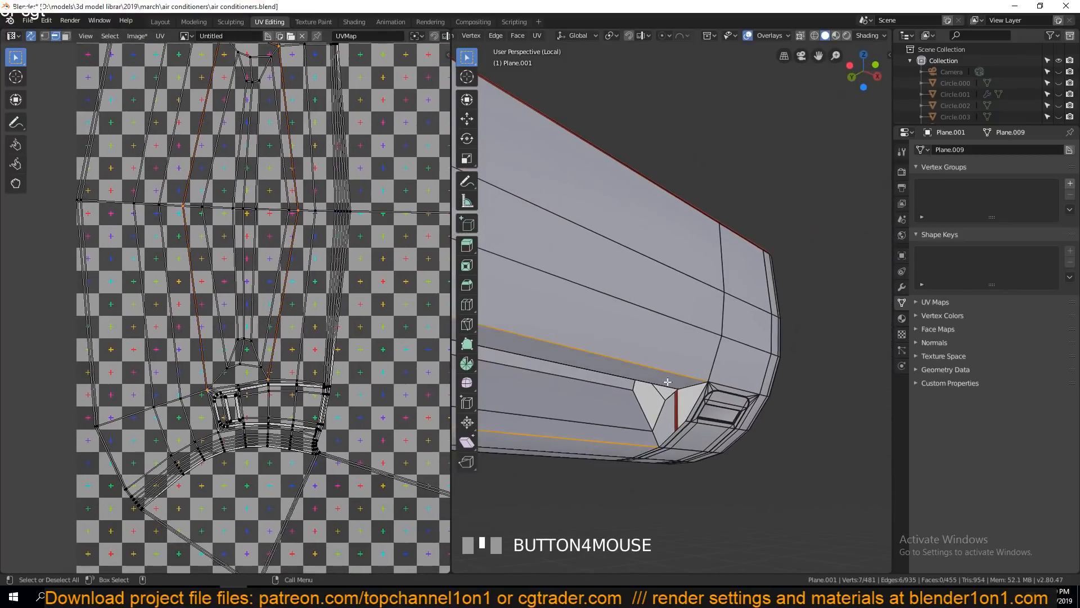
scroll(218, 376, "up", 3)
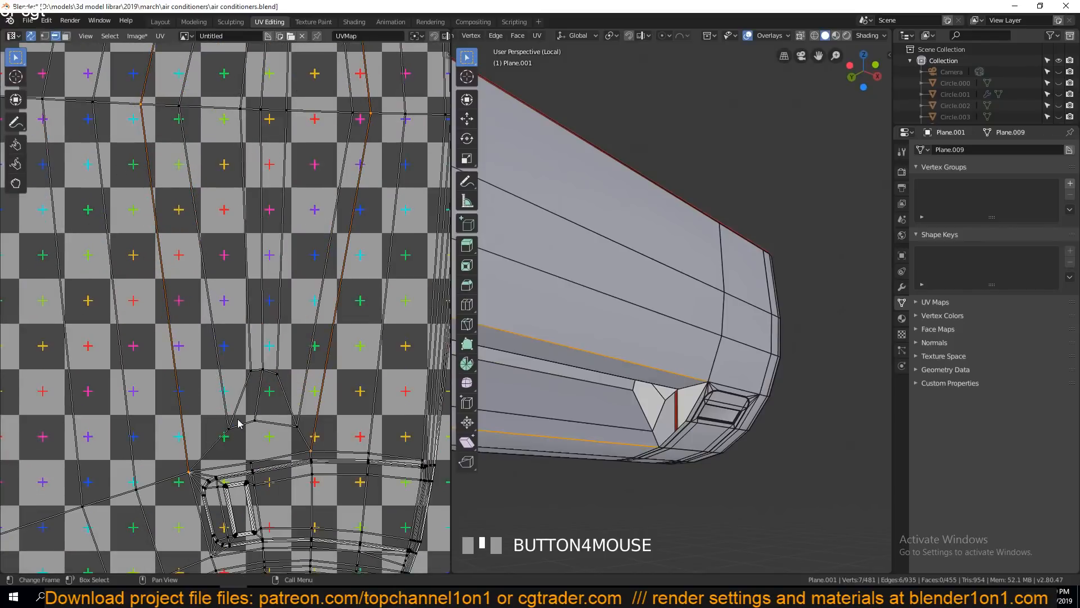
middle_click_drag(243, 432, 256, 396)
scroll(641, 411, "up", 2)
middle_click_drag(641, 411, 648, 419)
left_click(648, 419, "alt")
key("f")
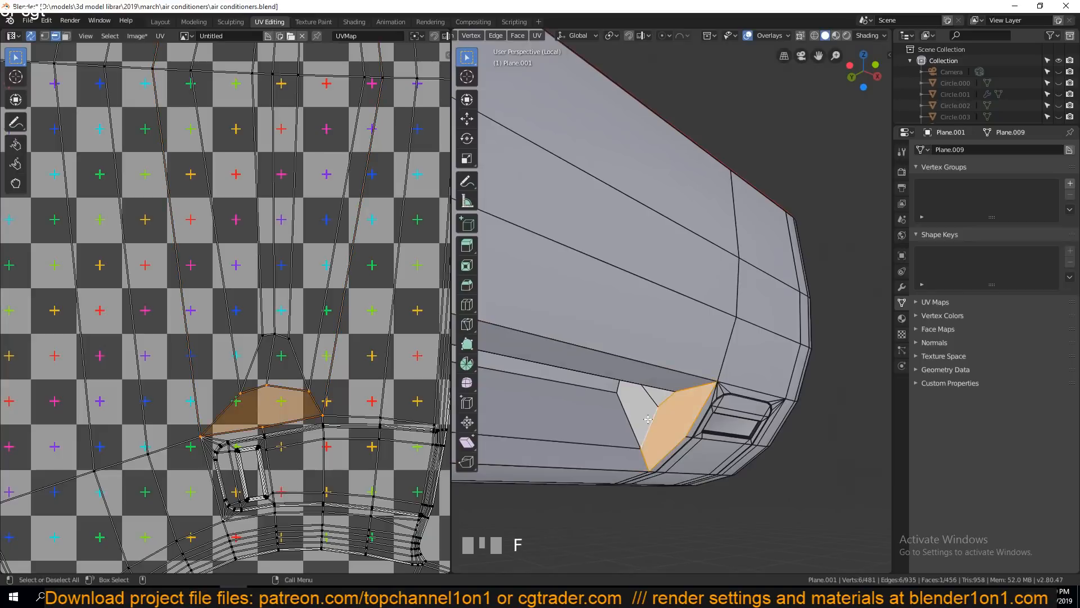
- Mark the complete edge loop around the recess opening, including both ends, as a seam
left_click(701, 412, "alt")
left_click(689, 382, "alt+shift")
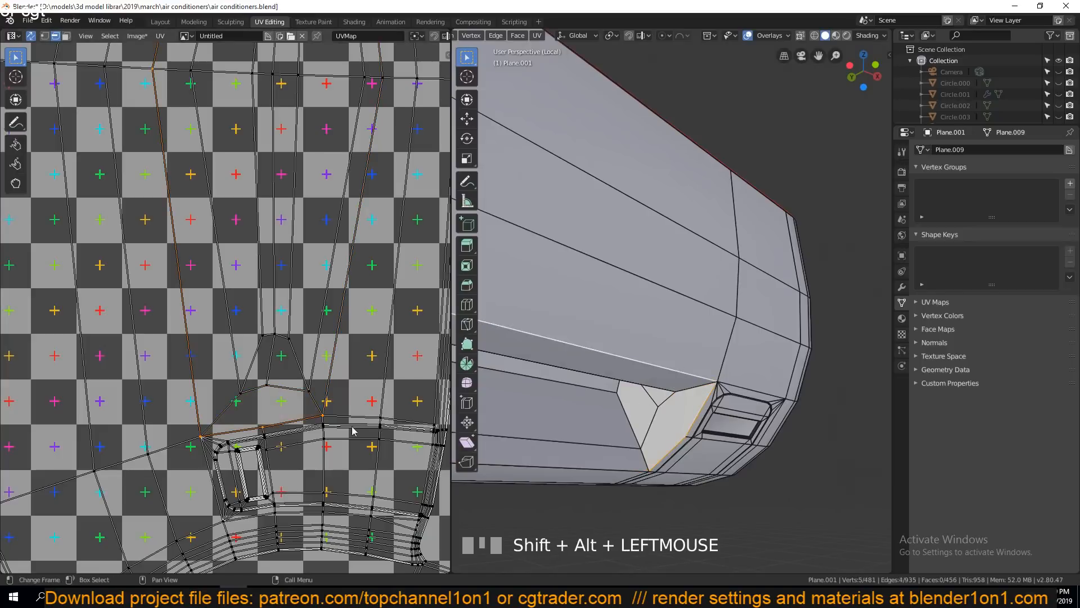
scroll(328, 198, "down", 3)
middle_click_drag(312, 198, 344, 343)
scroll(666, 406, "down", 3)
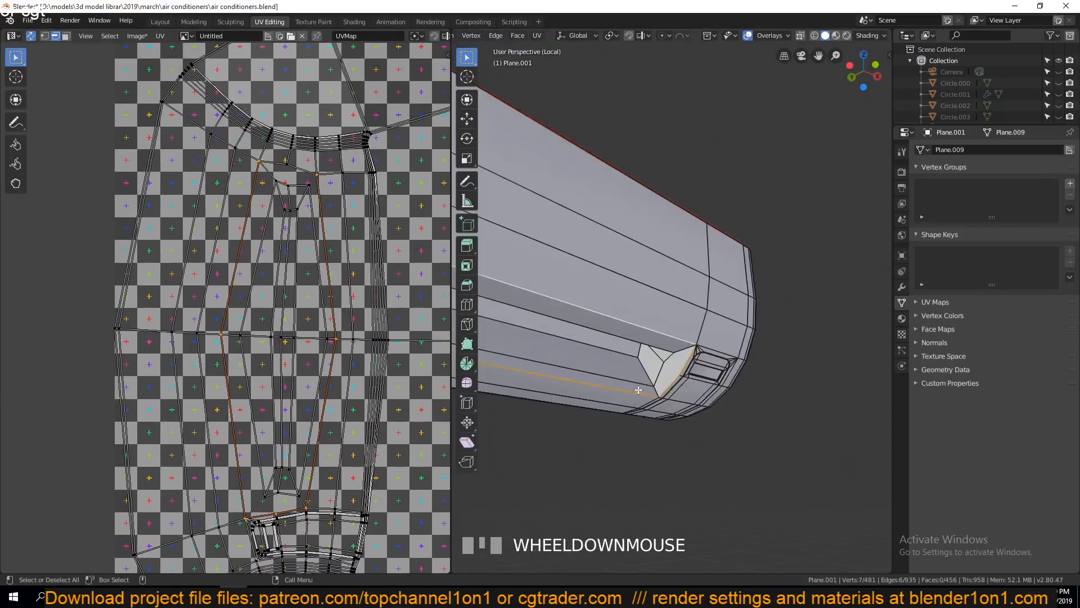
middle_click_drag(637, 386, 833, 226, "shift")
scroll(418, 354, "down", 4)
scroll(612, 279, "down", 3)
middle_click_drag(612, 278, 620, 321)
scroll(638, 297, "up", 3)
left_click(642, 318, "alt+shift")
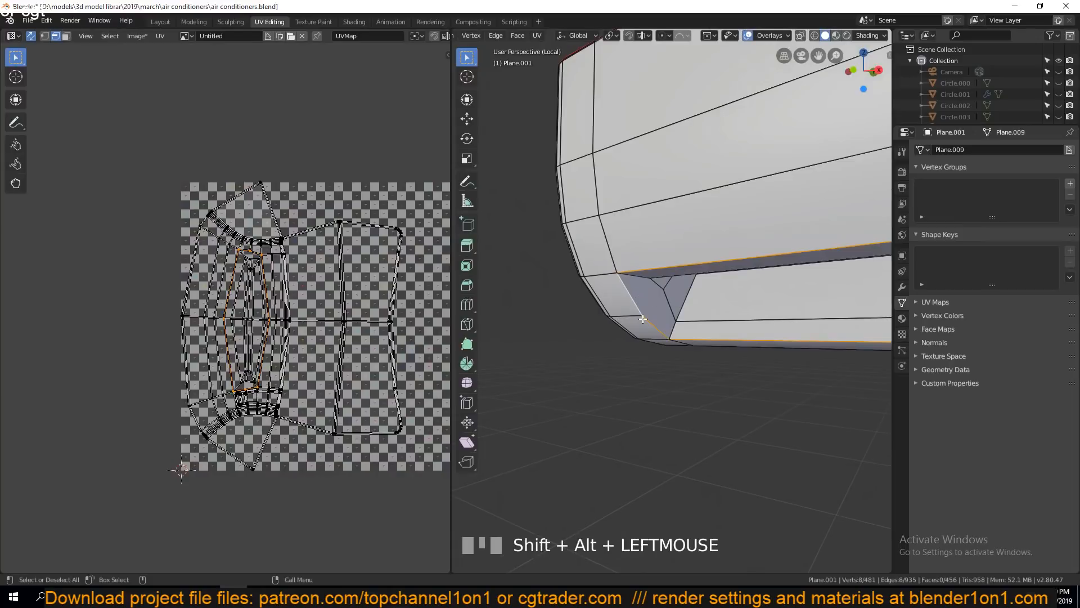
key("ctrl+e")
left_click(643, 319)
- Show the checker texture in the viewport and unwrap the whole air conditioner body with the seam around the recess
key("a")
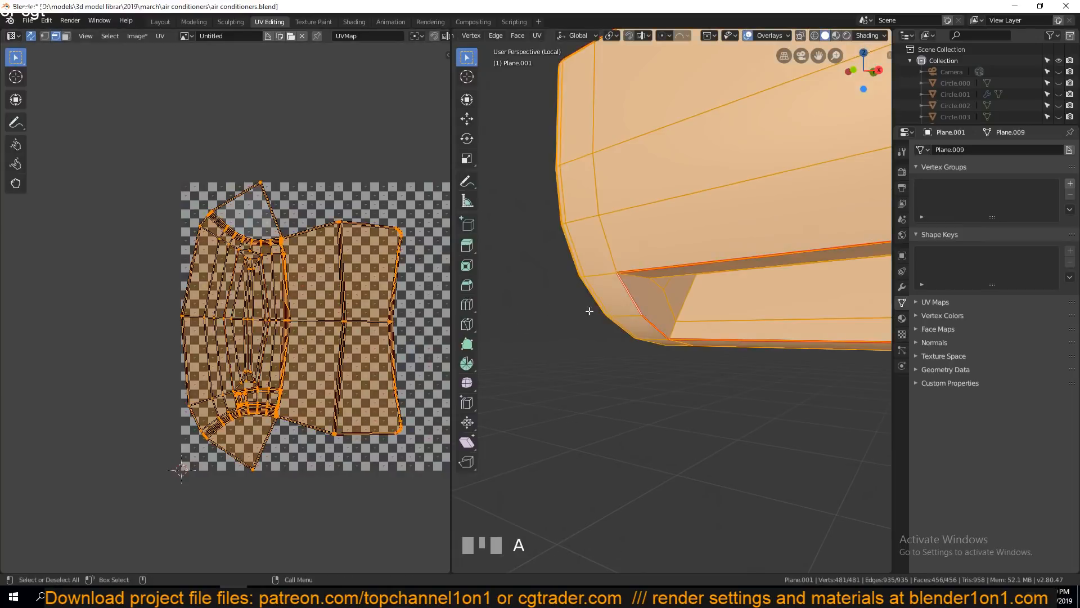
scroll(590, 311, "down", 2)
left_click(837, 36)
middle_click_drag(563, 264, 631, 239)
key("grave")
scroll(632, 244, "down", 4)
scroll(632, 244, "up", 3)
key("grave")
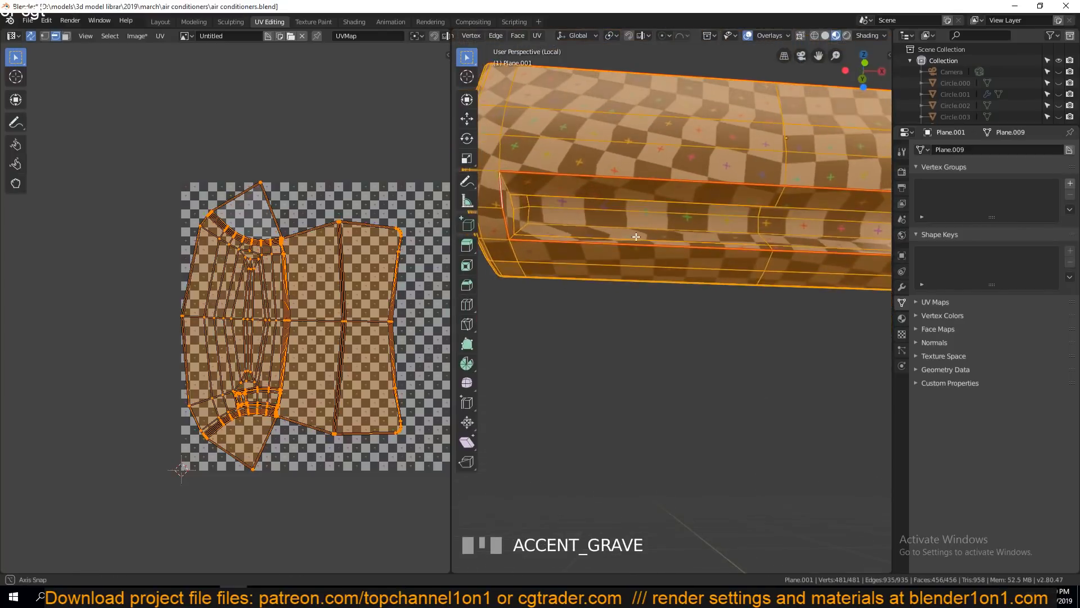
scroll(694, 214, "down", 2)
key("u")
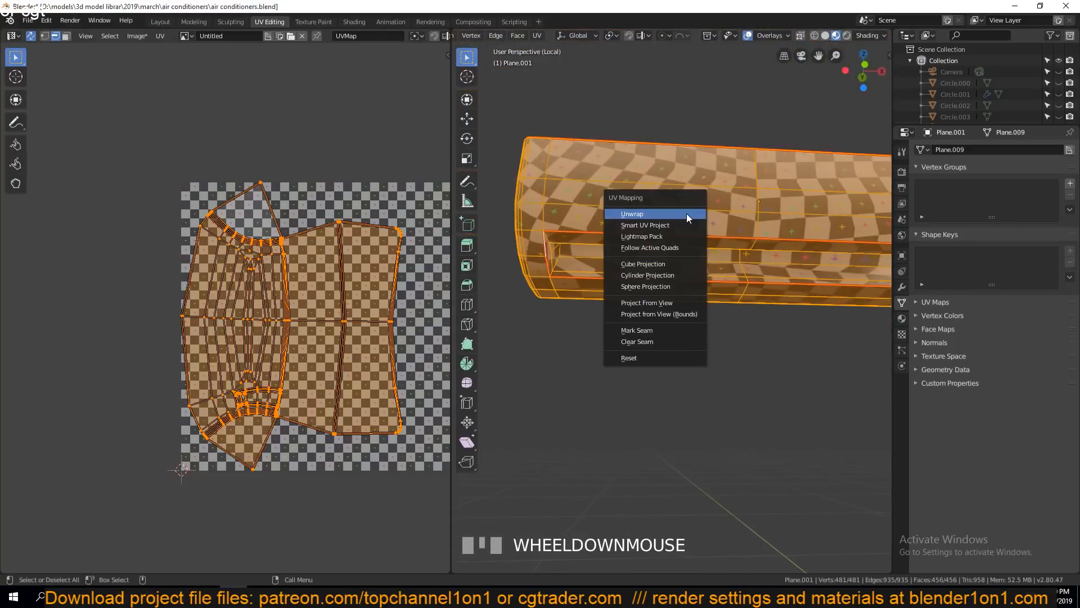
left_click(687, 214)
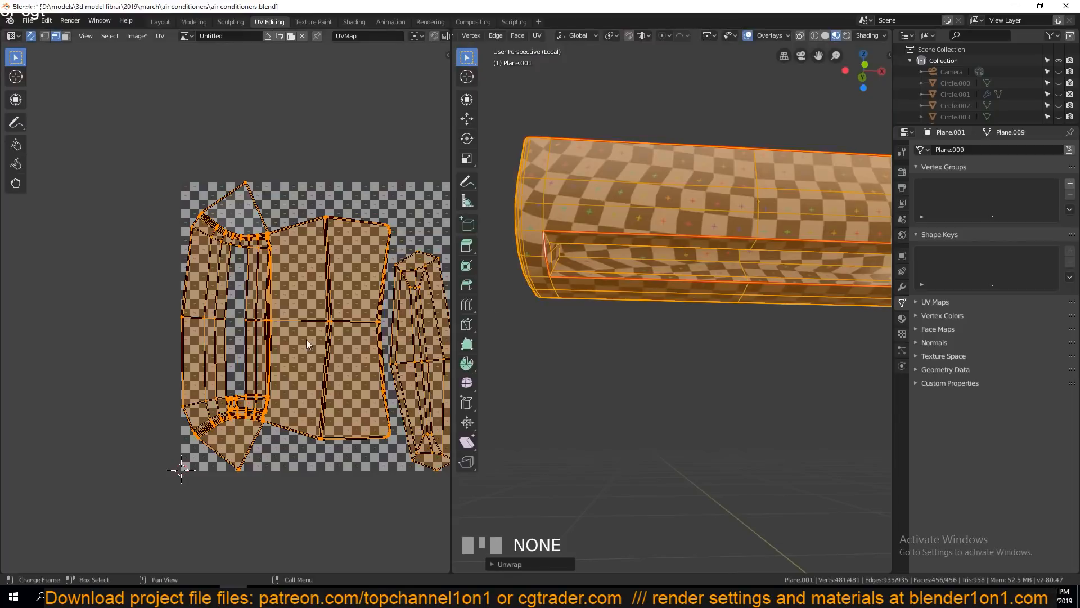
- Mark the corner edges at both ends of the recess as seams, picking them on the recess's UV island
key("grave")
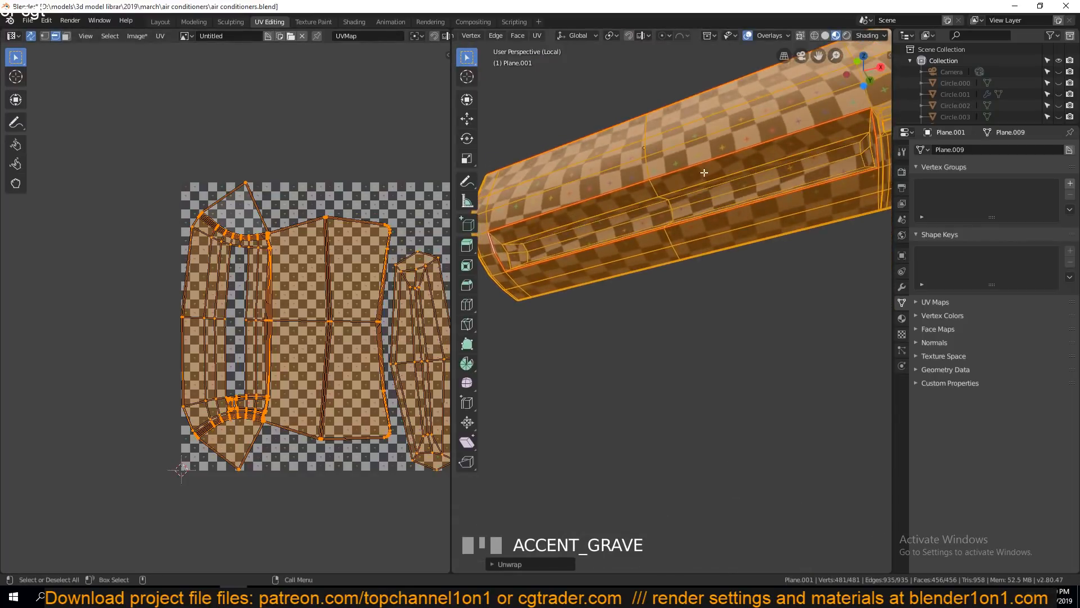
scroll(542, 224, "up", 2)
scroll(541, 224, "down", 2)
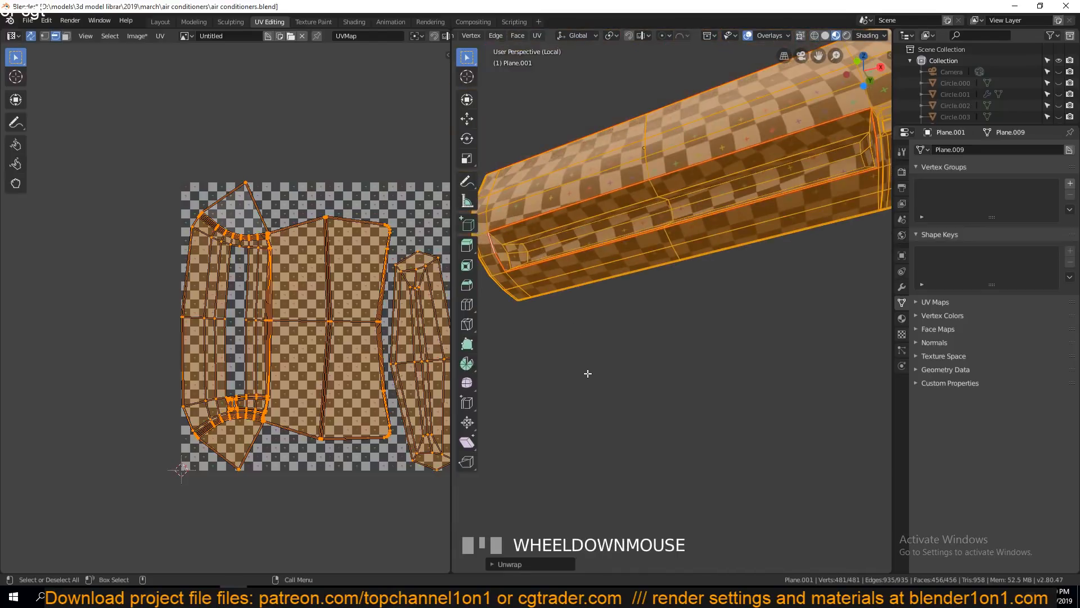
scroll(418, 375, "up", 4)
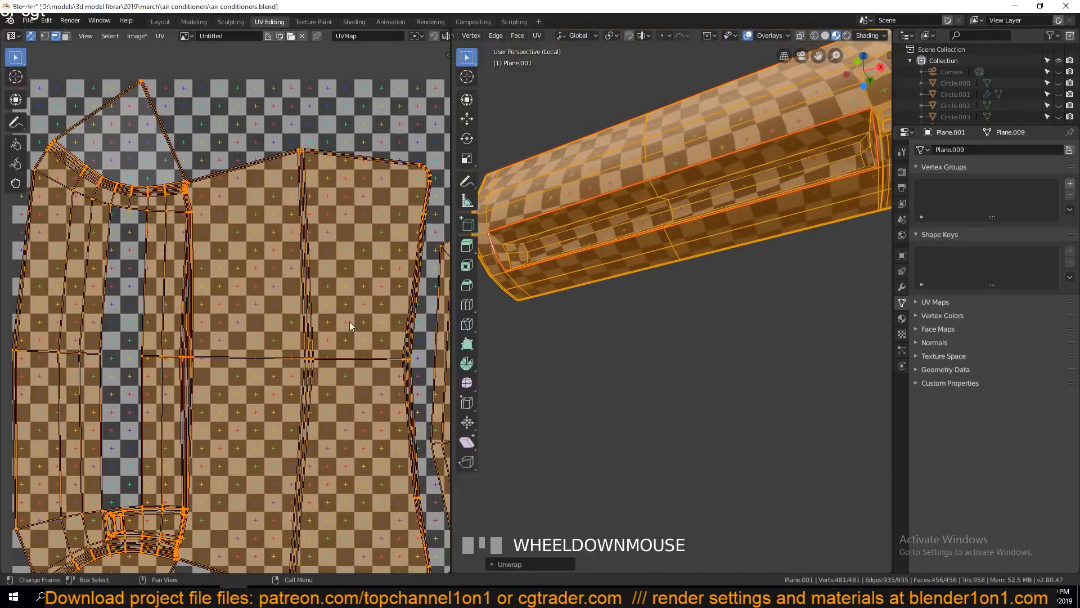
left_click(437, 300, "alt")
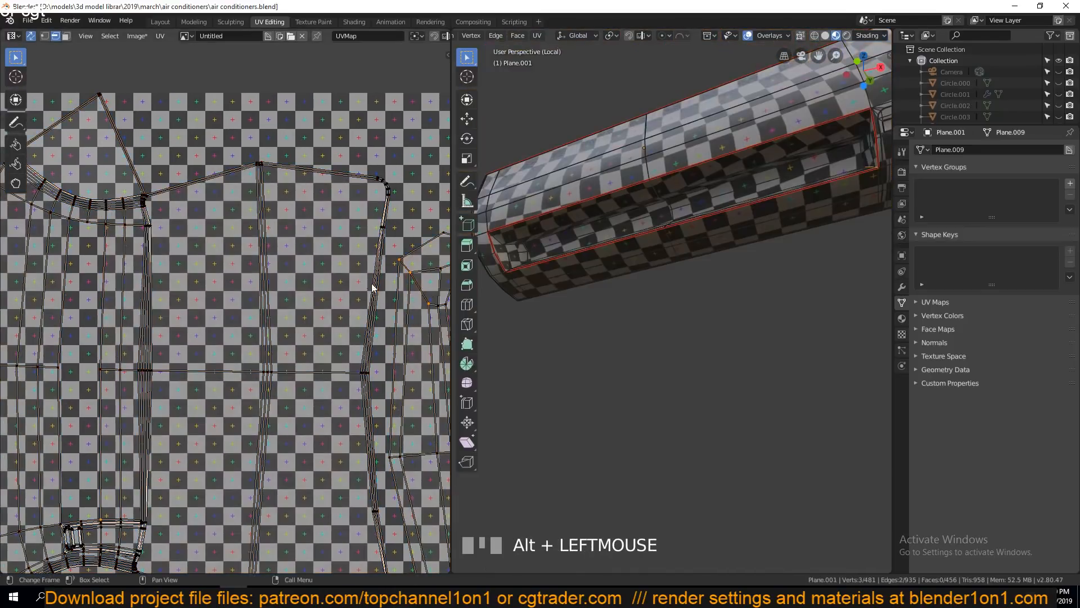
middle_click_drag(373, 287, 248, 246)
left_click(335, 254, "alt+shift")
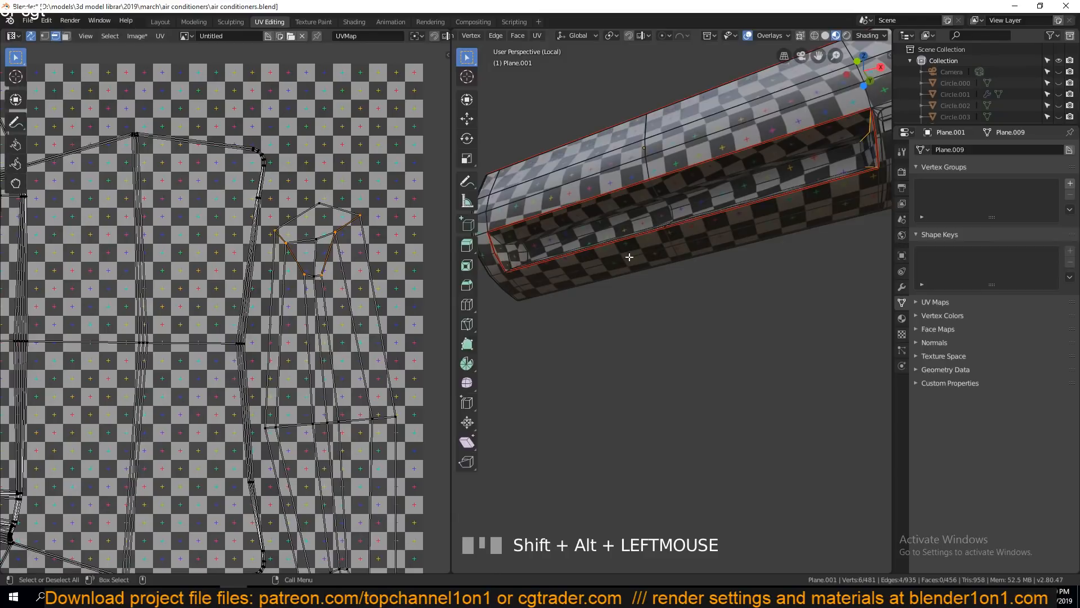
middle_click_drag(336, 362, 294, 194)
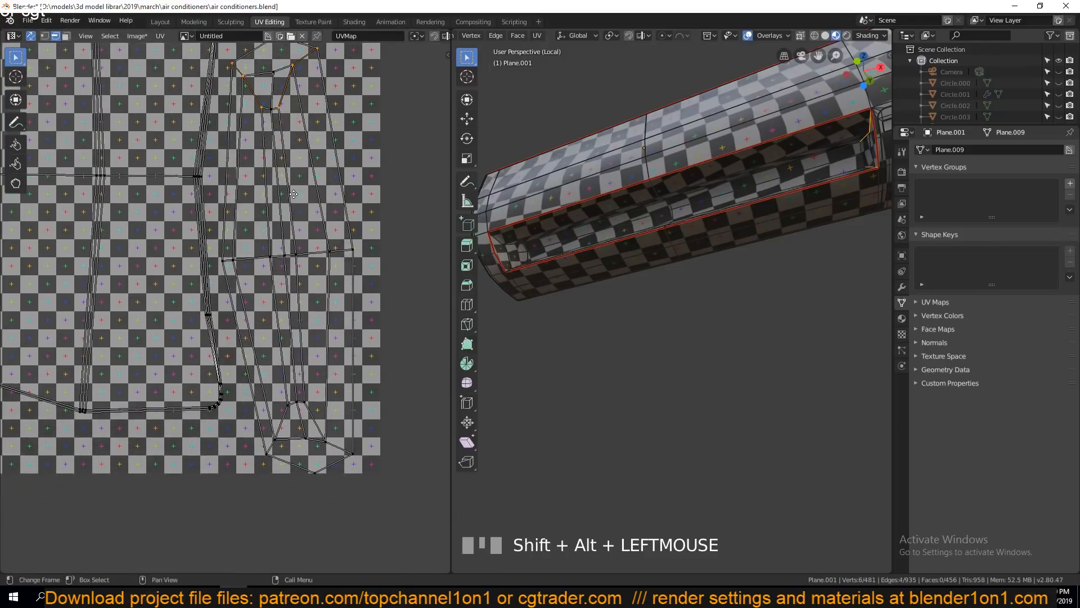
left_click(324, 426, "alt+shift")
key("grave")
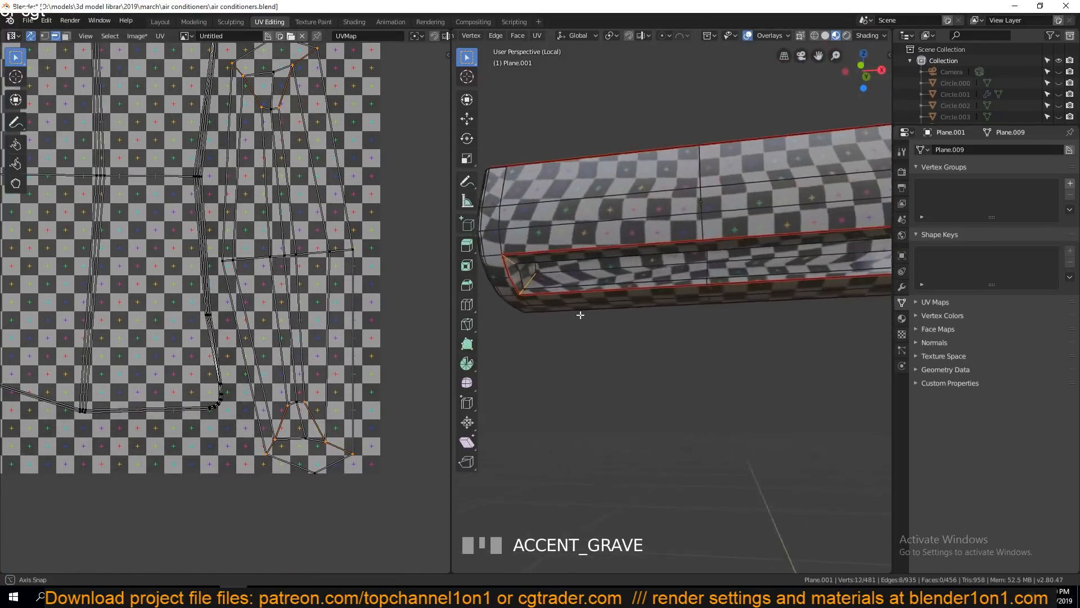
key("ctrl+e")
left_click(565, 315)
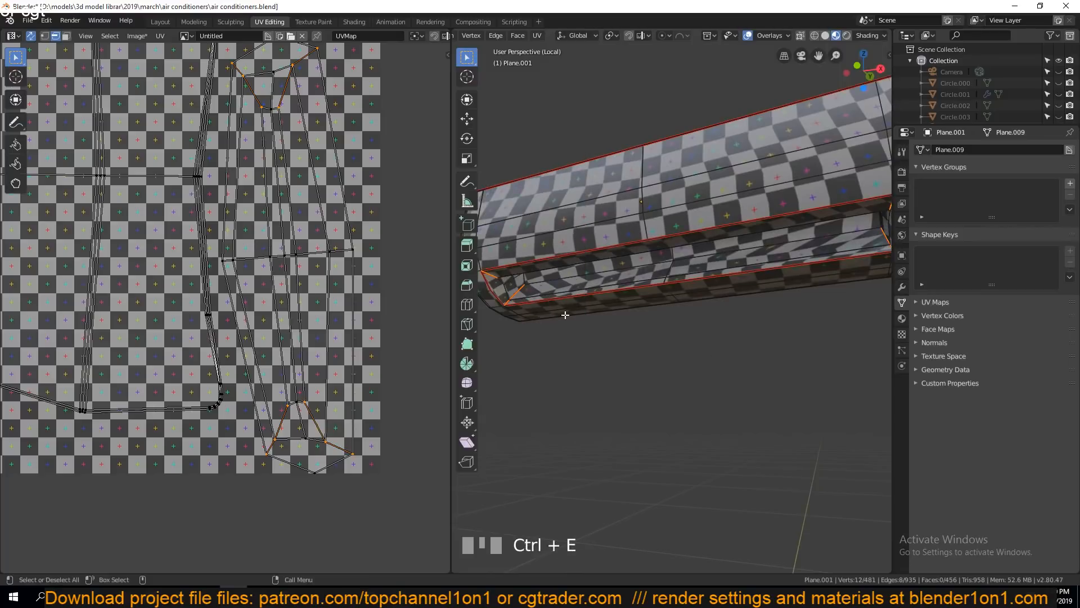
- Unwrap the whole air conditioner body again using the seams at the recess ends
key("a")
key("u")
left_click(292, 268)
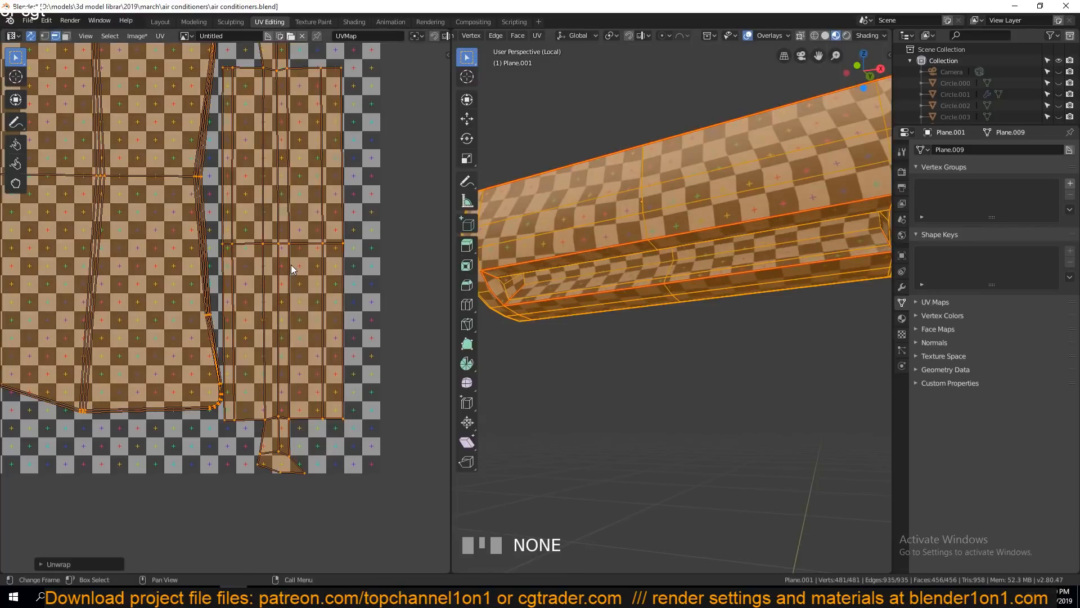
middle_click_drag(295, 263, 314, 310)
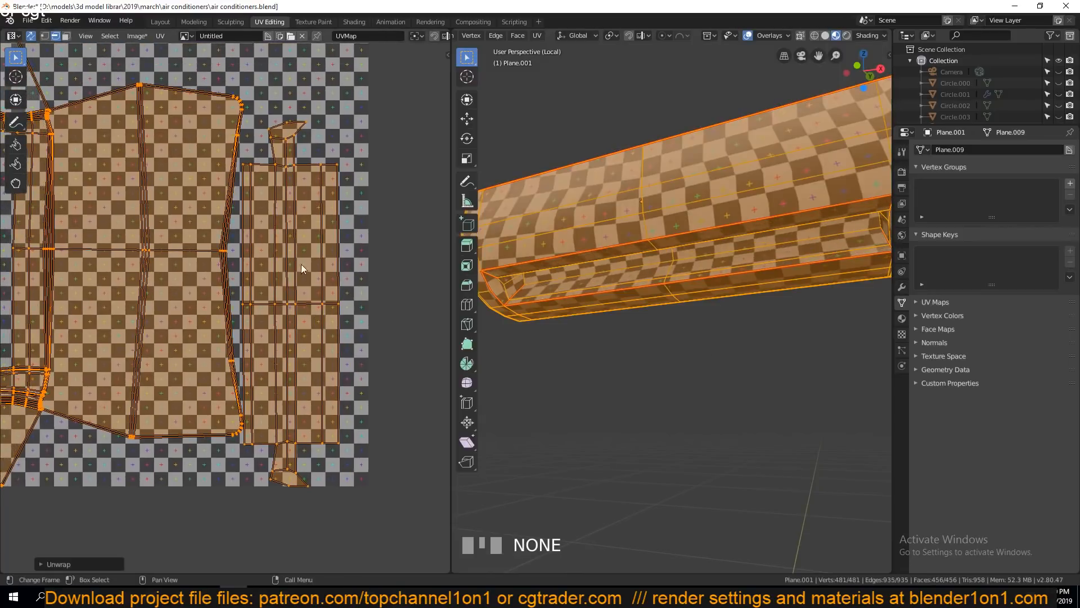
- Locate a border edge of the recess's UV island on the body and check the checker pattern in object mode
left_click(243, 287)
key("grave")
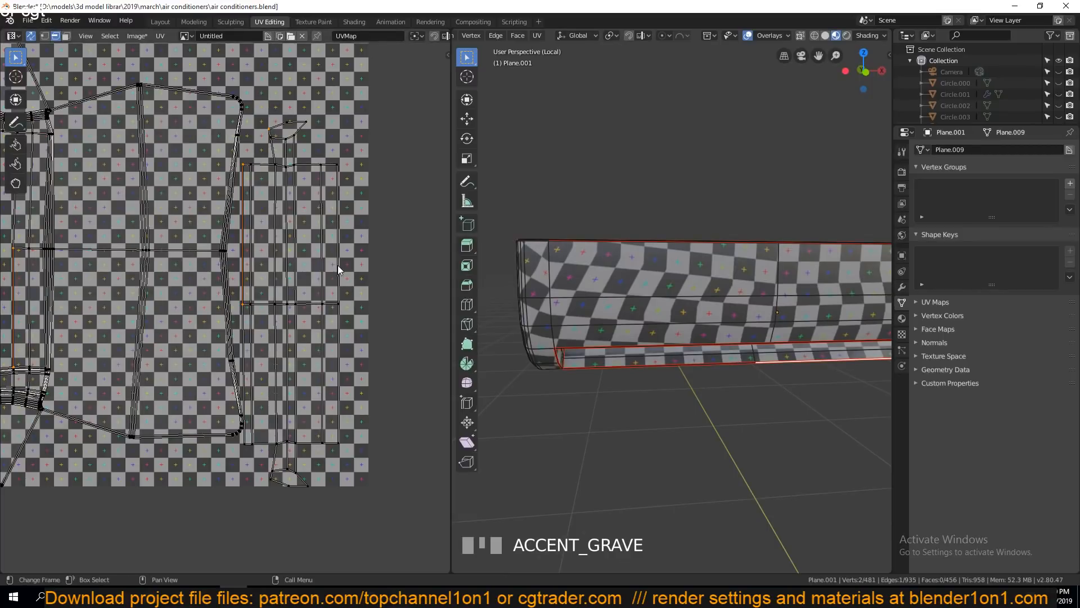
scroll(337, 267, "down", 1)
middle_click_drag(683, 385, 659, 344)
key("Tab")
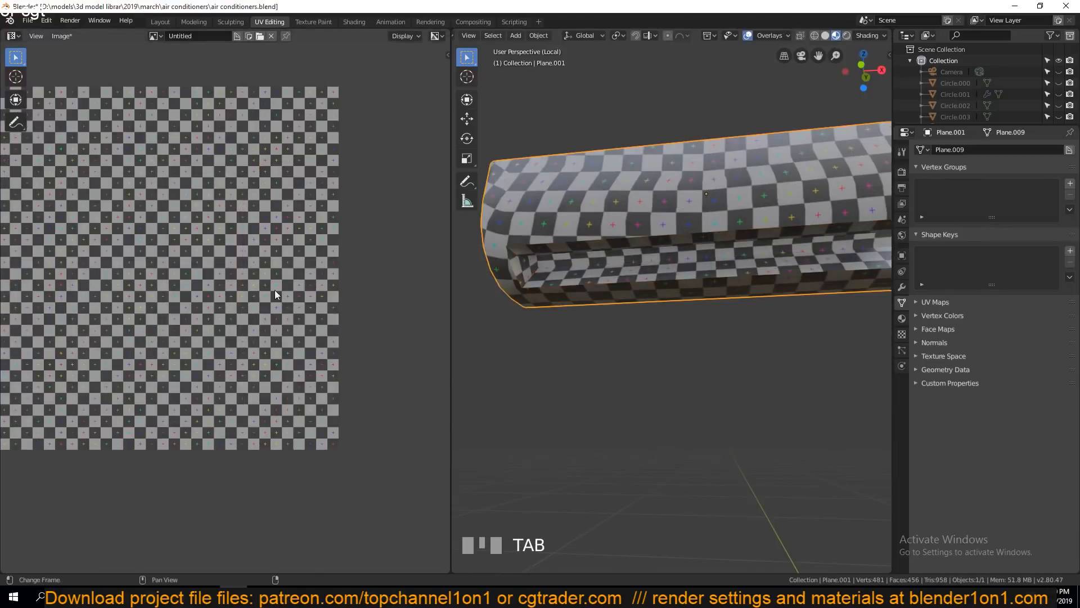
- Examine the checker pattern and UV layout on the air conditioner body's front, back and end, comparing edit mode with object mode
key("Tab")
key("a")
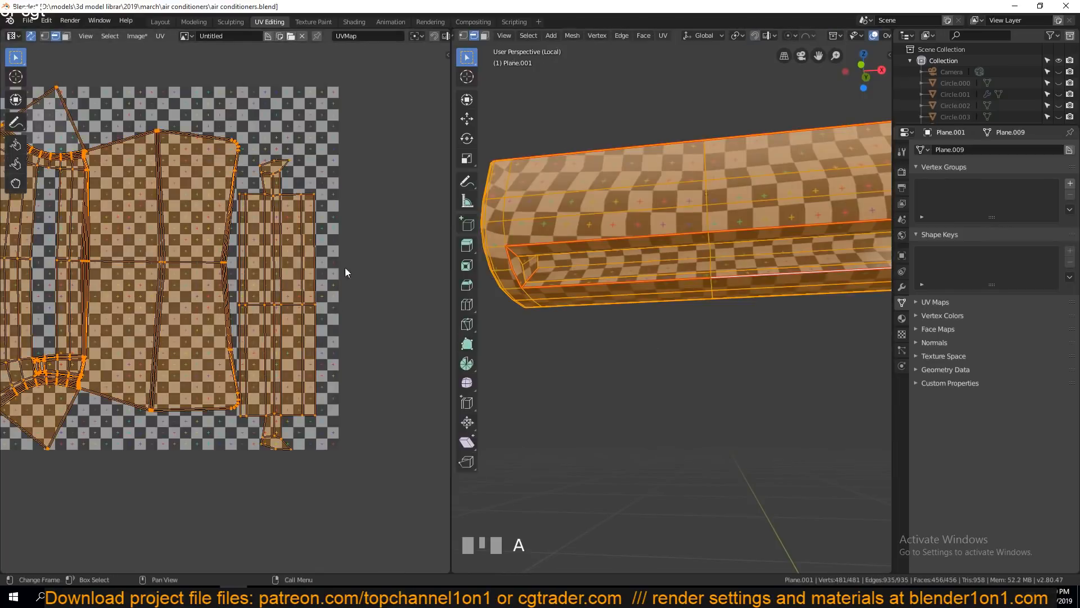
middle_click_drag(561, 268, 557, 295)
middle_click_drag(554, 242, 552, 183)
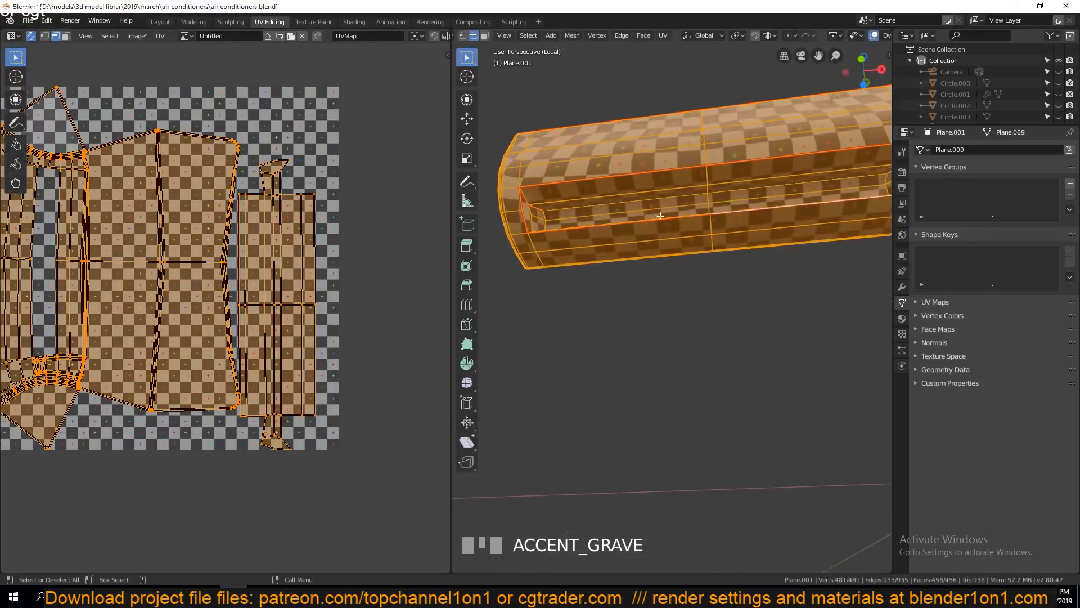
middle_click_drag(660, 216, 731, 365, "shift")
key("Tab")
middle_click_drag(667, 404, 700, 409)
scroll(701, 402, "down", 4)
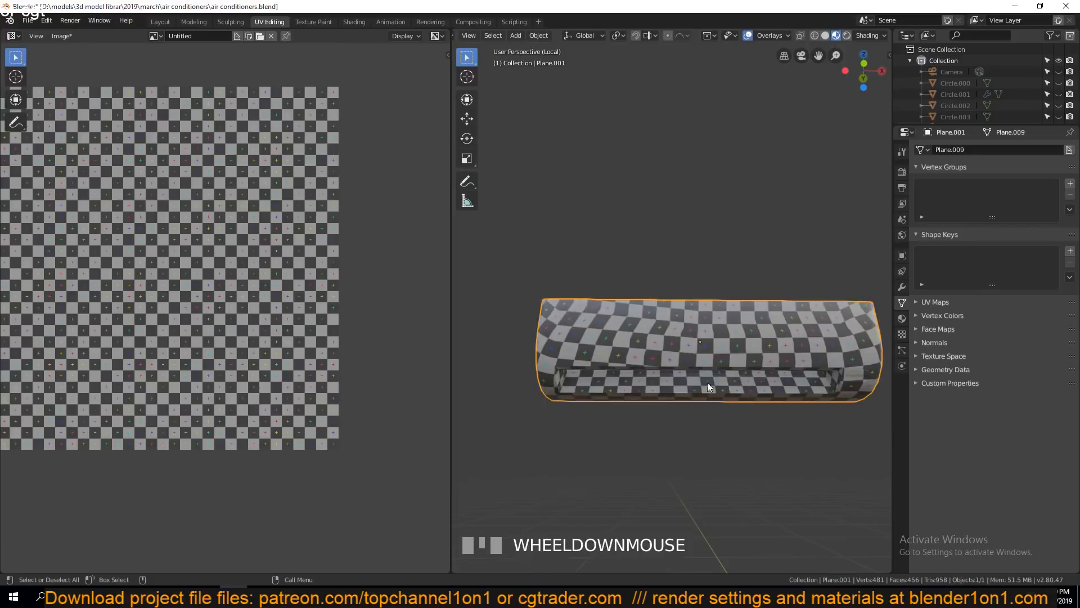
key("Tab")
middle_click_drag(708, 383, 446, 320)
scroll(540, 369, "up", 3)
scroll(564, 309, "up", 4)
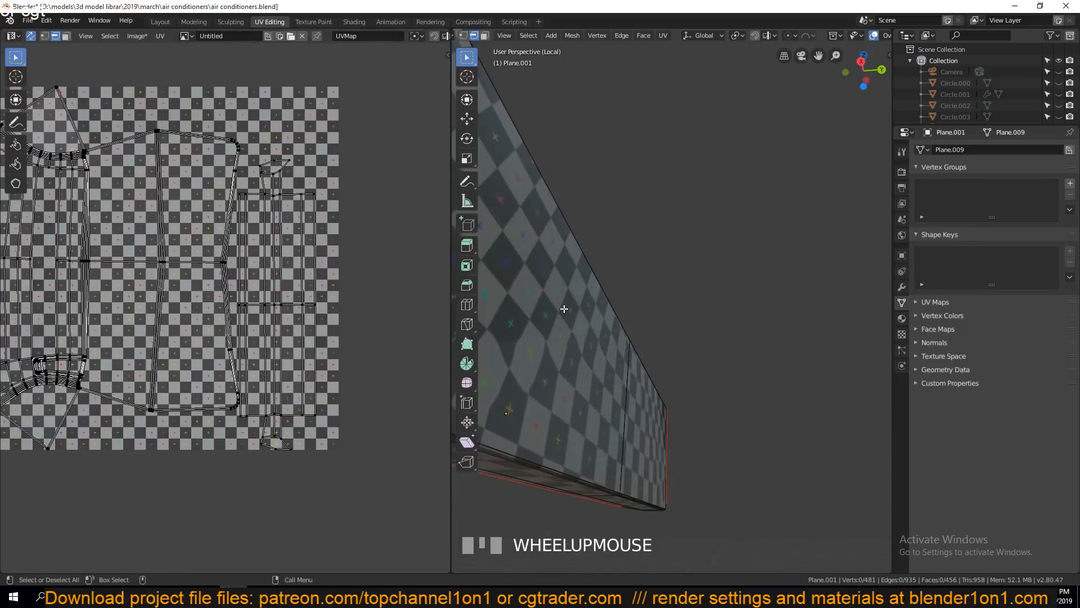
middle_click_drag(565, 309, 721, 285, "shift")
scroll(602, 304, "down", 4)
key("Tab")
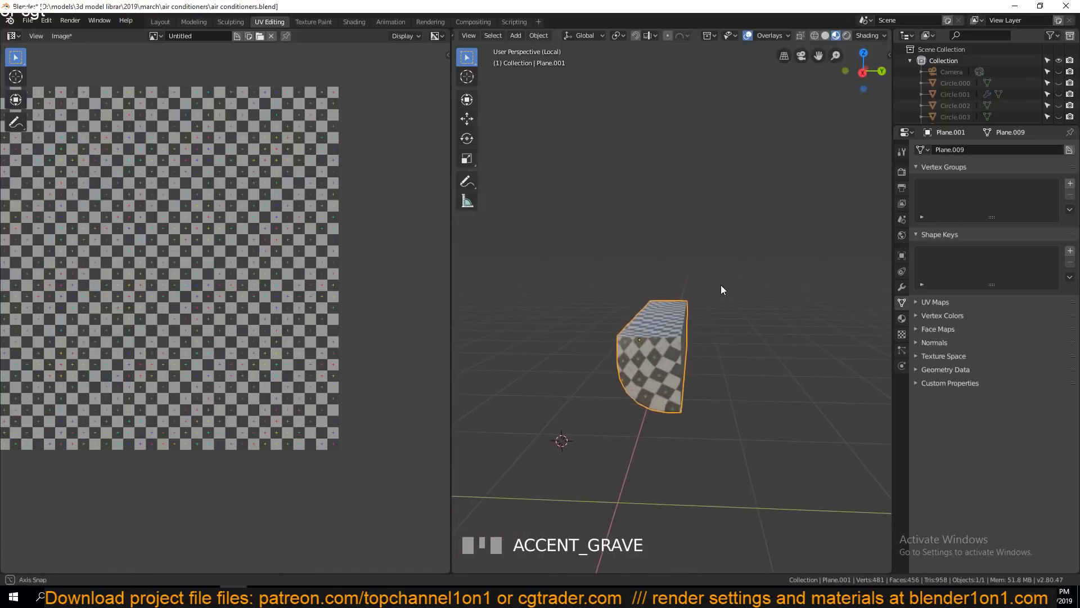
- Select the edge loop along the body's lower back edge and mark it as a seam
scroll(693, 325, "up", 4)
key("Tab")
middle_click_drag(693, 324, 648, 365)
left_click(587, 314, "alt")
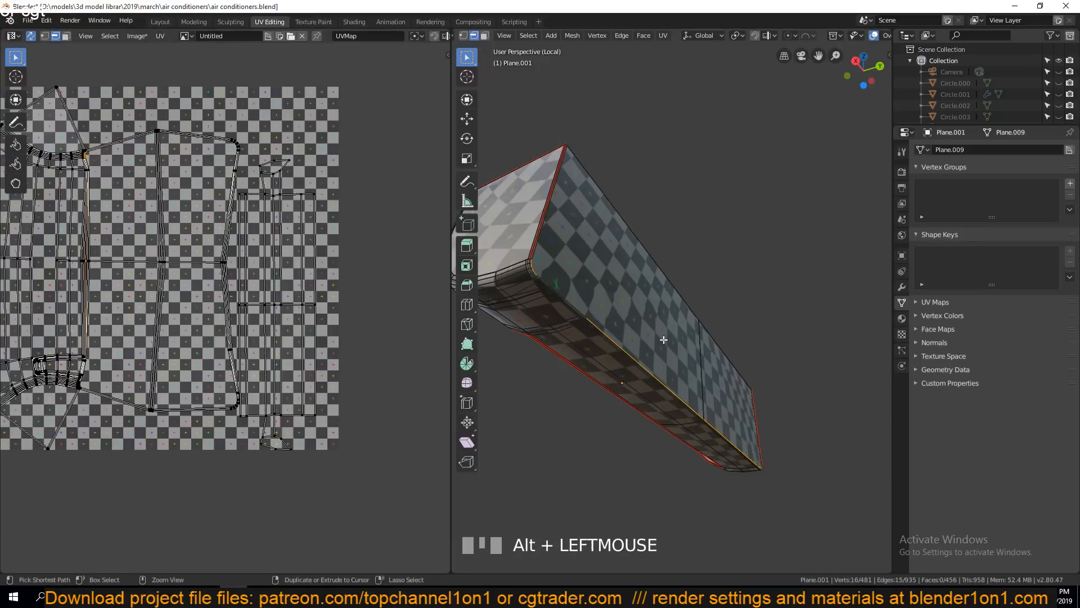
middle_click_drag(664, 339, 736, 344)
scroll(717, 326, "up", 5)
scroll(714, 355, "up", 4)
scroll(714, 356, "down", 4)
scroll(729, 343, "up", 4)
scroll(729, 343, "down", 4)
scroll(704, 344, "down", 5)
middle_click_drag(110, 330, 223, 338)
scroll(223, 338, "up", 4)
middle_click_drag(223, 338, 321, 248)
key("ctrl+e")
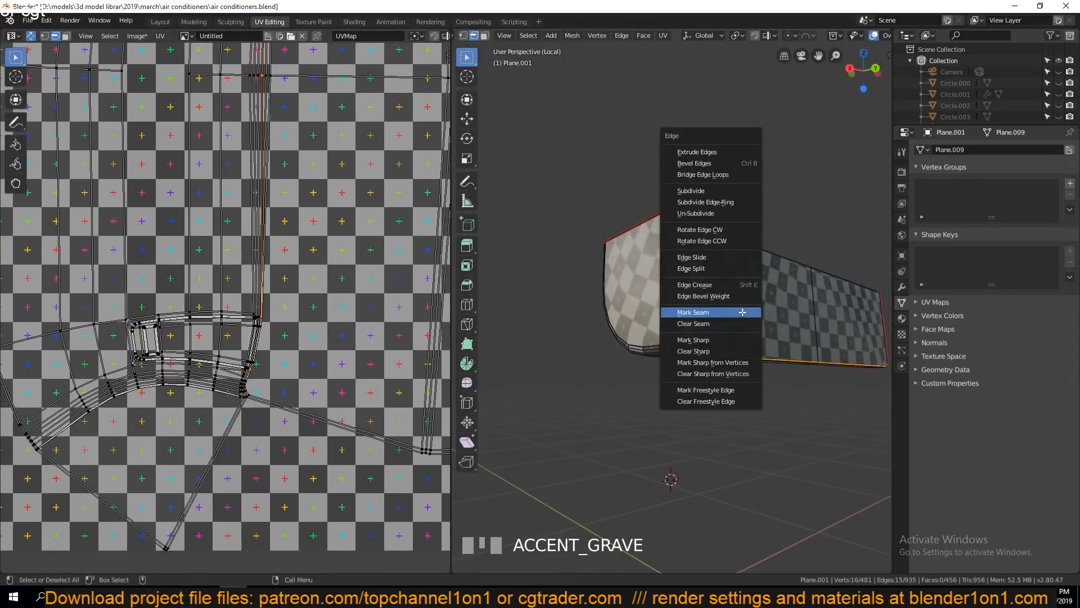
left_click(743, 312)
- Unwrap the whole body again using the seam along the lower back edge
key("a")
key("u")
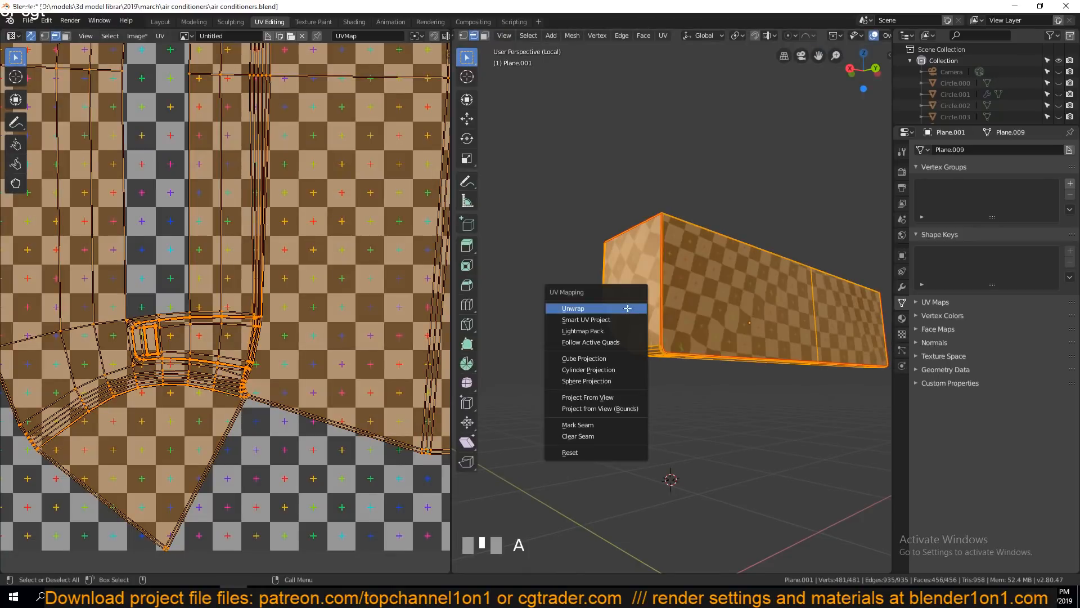
left_click(629, 311)
middle_click_drag(272, 319, 343, 359)
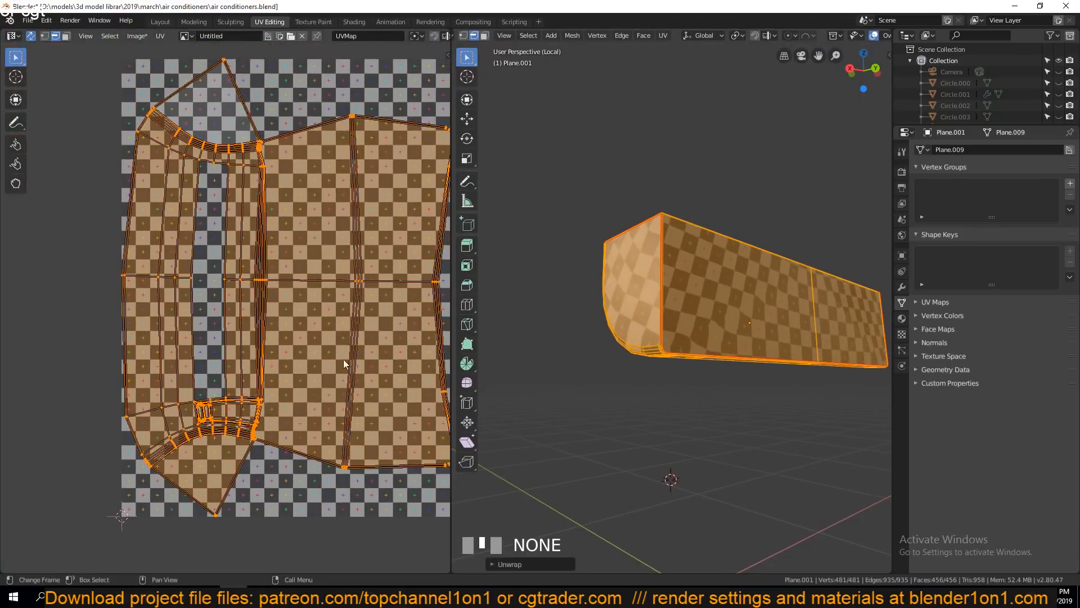
- Mark the short edges joining the bottom seam to the vertical seam at one lower back corner as a seam
key("alt+a")
scroll(702, 337, "up", 4)
key("3")
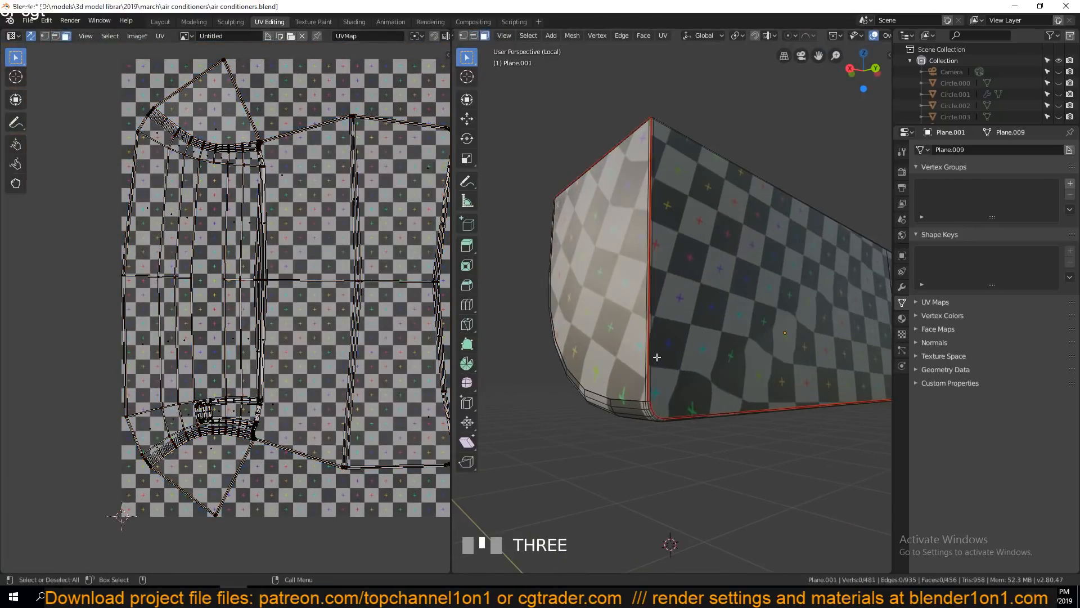
key("grave")
middle_click_drag(702, 337, 601, 321)
key("1")
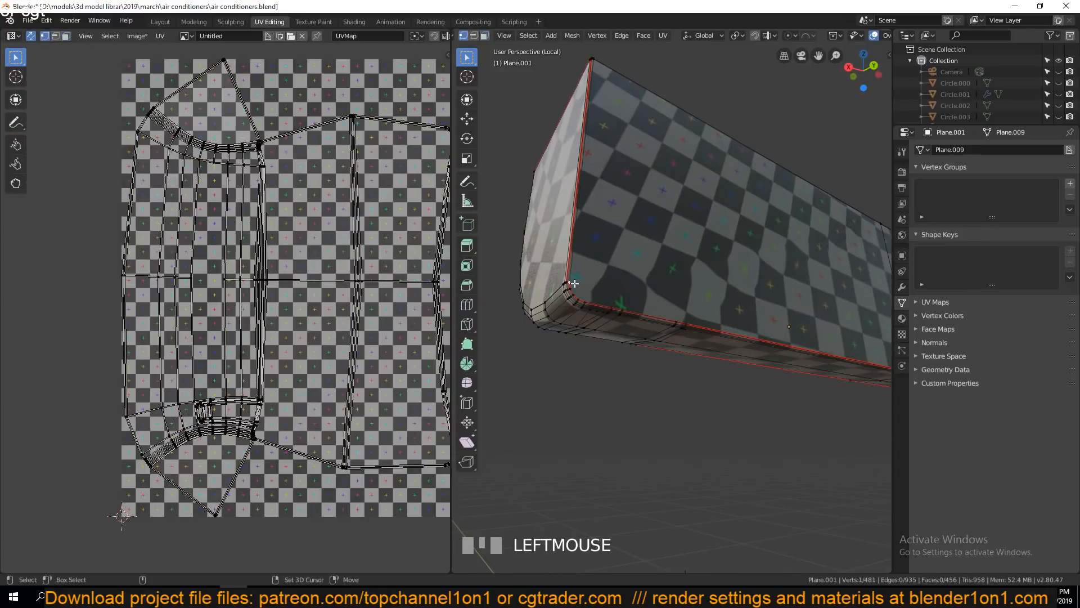
key("KP_Decimal")
scroll(689, 317, "up", 1)
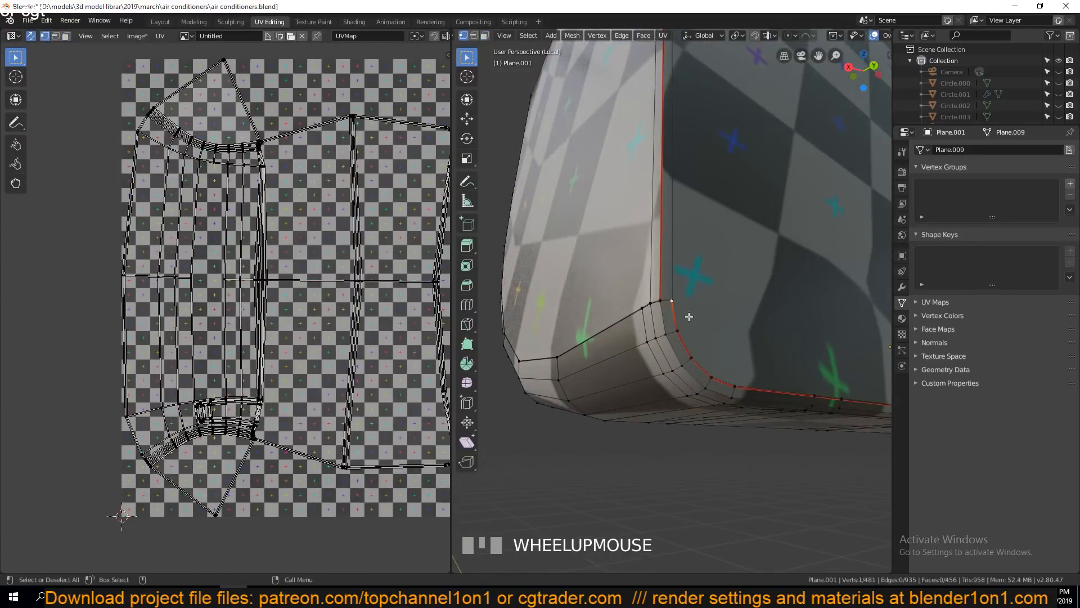
scroll(680, 302, "up", 1)
scroll(680, 302, "down", 1)
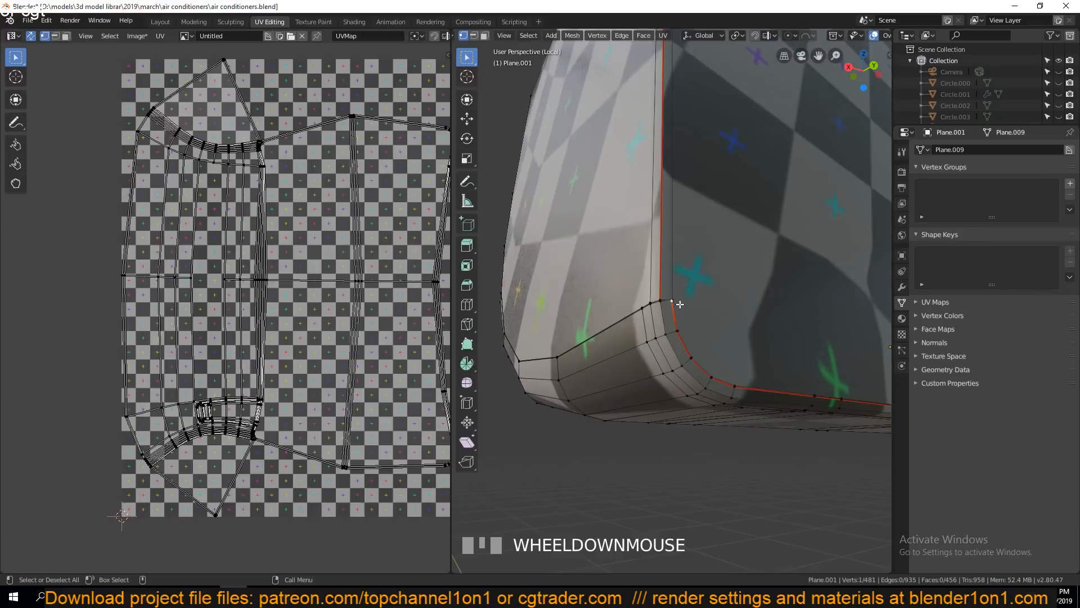
left_click(668, 297, "ctrl")
key("ctrl+e")
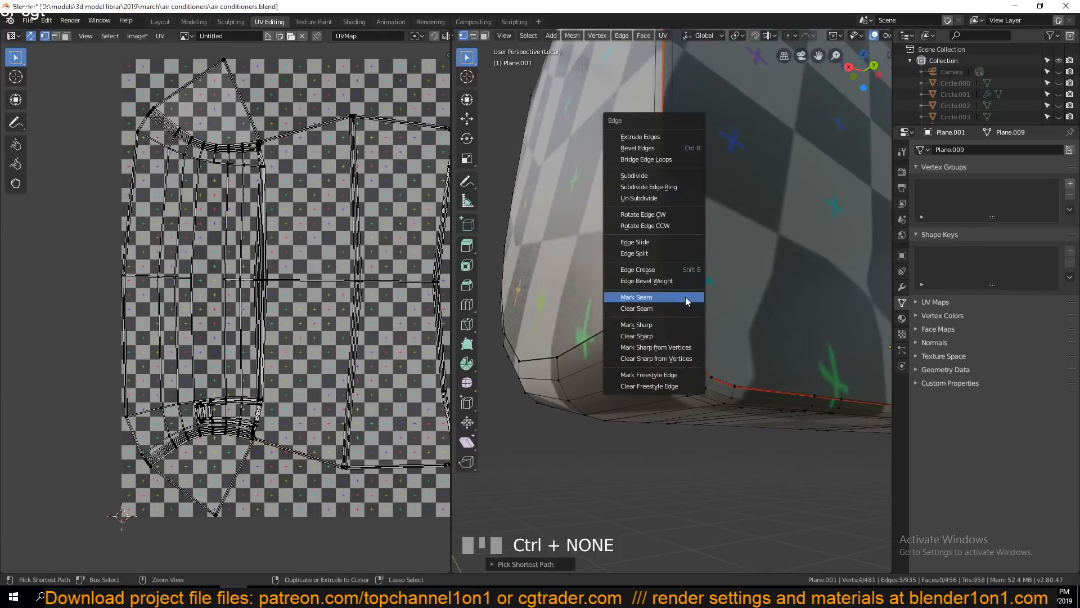
left_click(686, 299)
- Mark the edge linking the bottom and vertical seams at the opposite lower back corner as a seam
key("alt+a")
scroll(798, 293, "down", 2)
scroll(797, 292, "down", 3)
middle_click_drag(798, 292, 748, 323)
scroll(748, 323, "down", 4)
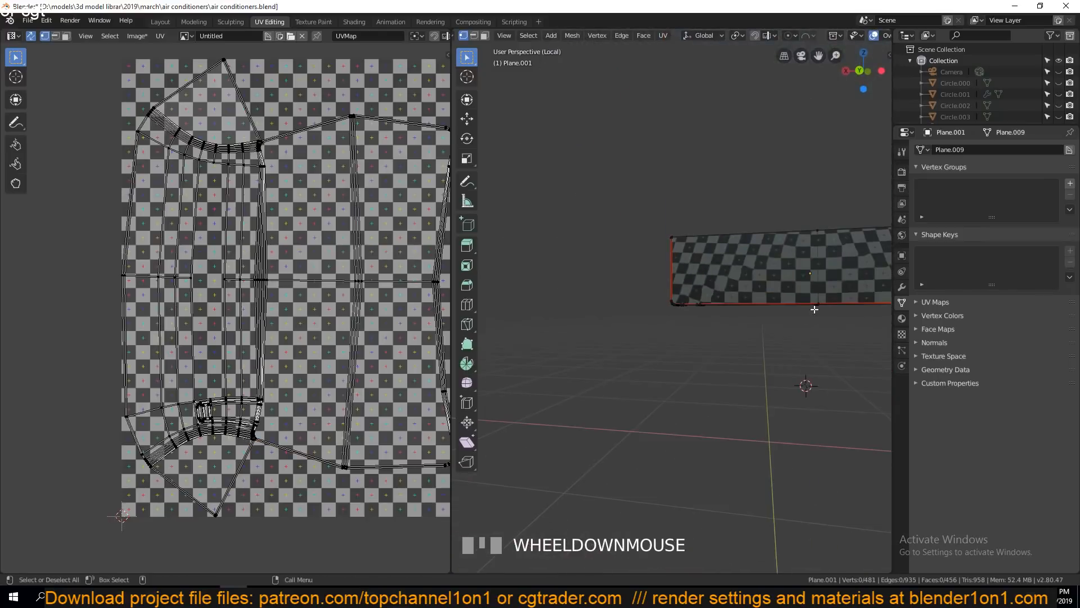
middle_click_drag(815, 309, 674, 308, "shift")
middle_click_drag(832, 292, 762, 301, "shift")
left_click(775, 304)
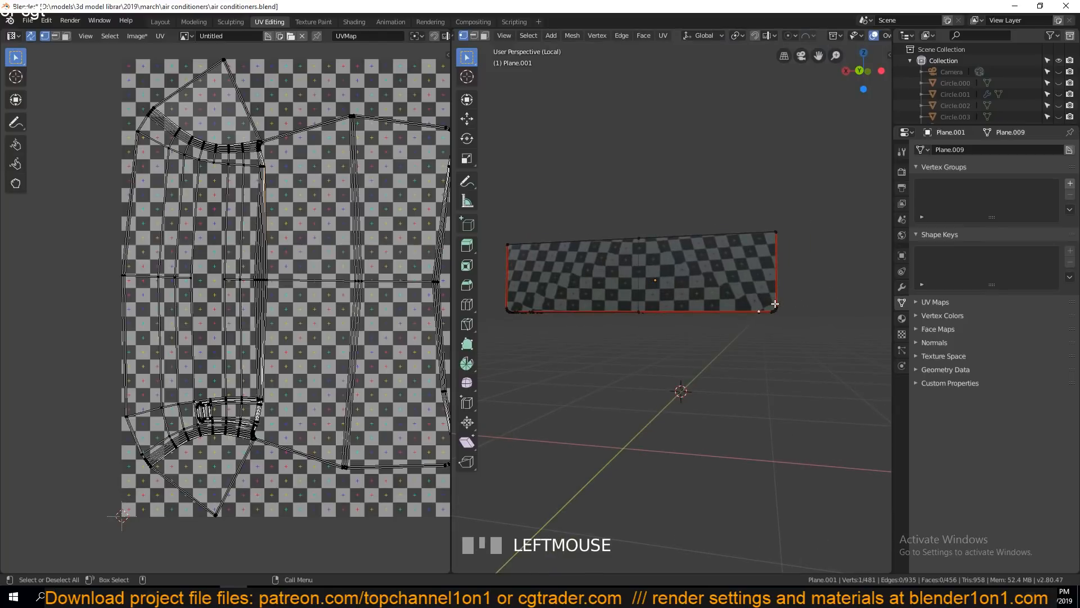
key("KP_Decimal")
scroll(713, 268, "up", 1)
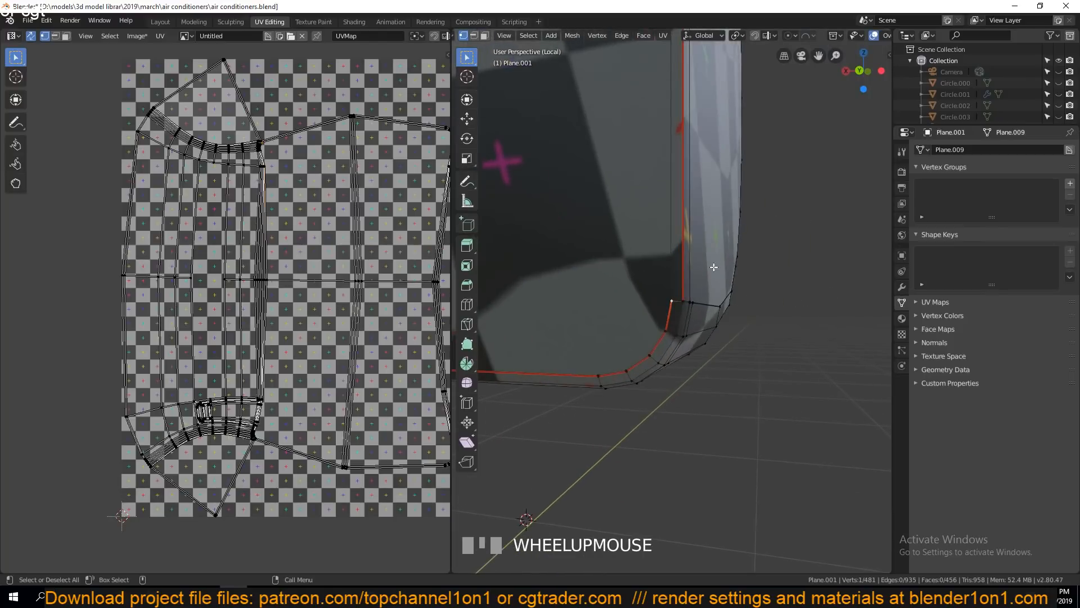
left_click(684, 302, "shift")
key("ctrl+e")
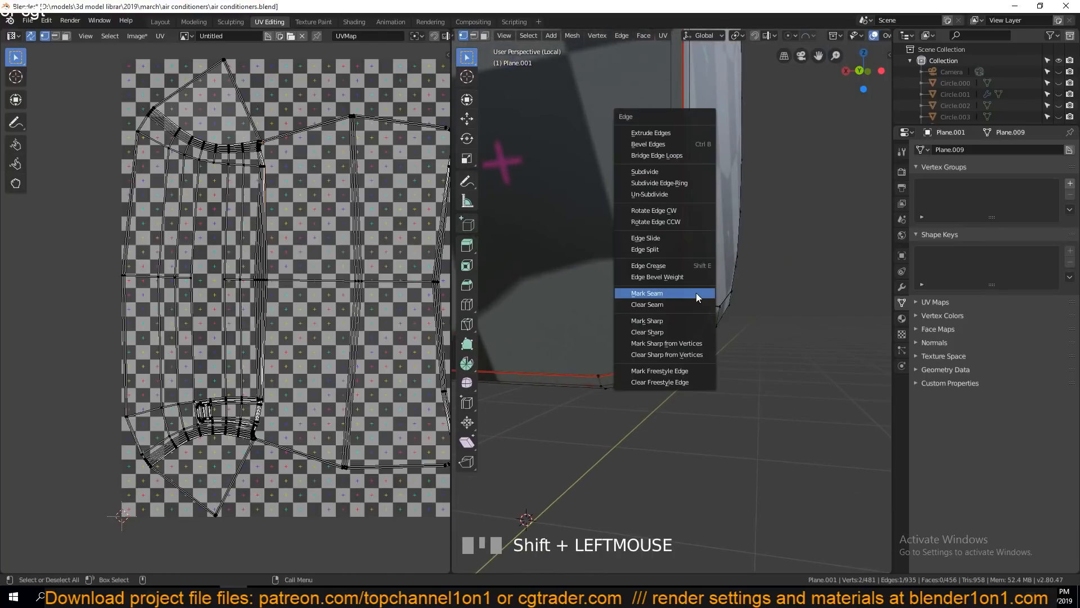
left_click(696, 292)
- Examine the checker pattern around the body's back corner in object mode and try other viewport shading modes
scroll(779, 278, "down", 2)
key("grave")
scroll(782, 249, "down", 2)
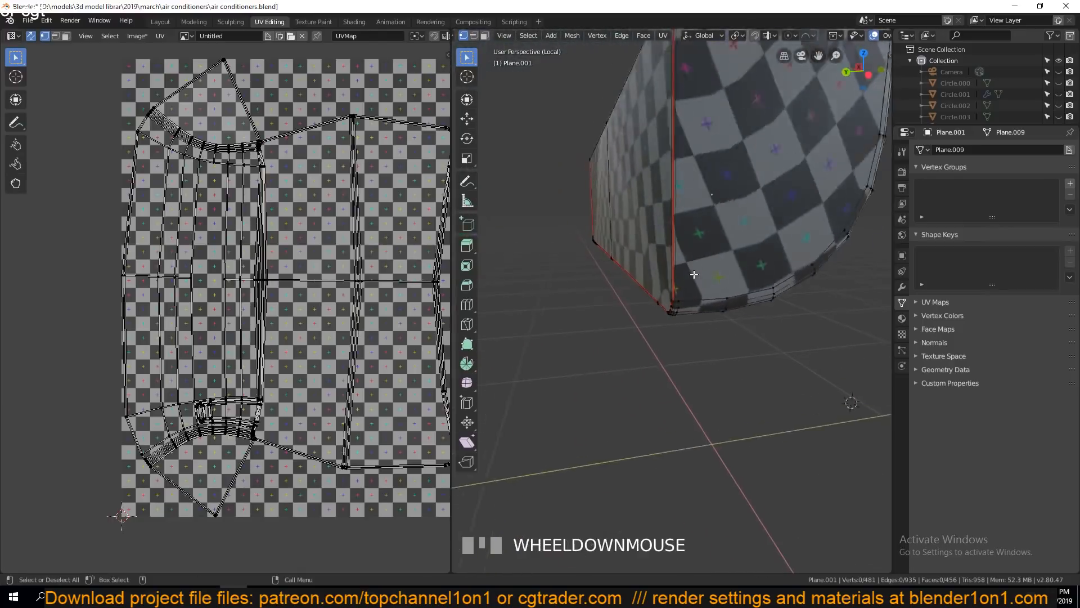
key("Tab")
scroll(748, 259, "down", 2)
middle_click_drag(746, 259, 677, 333)
scroll(638, 354, "up", 2)
key("grave")
scroll(546, 368, "up", 4)
key("grave")
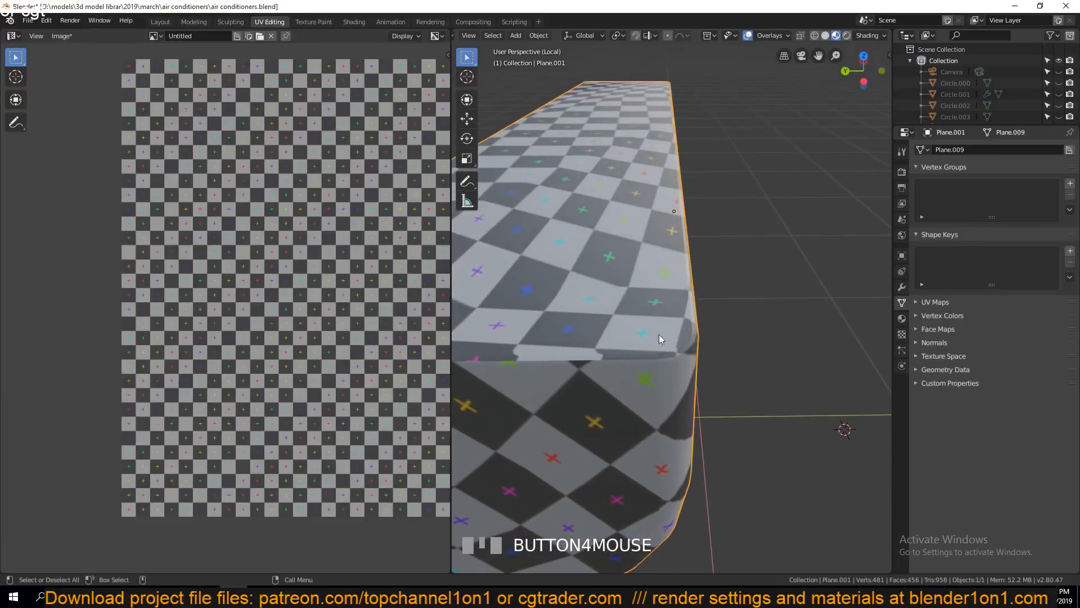
scroll(811, 167, "down", 1)
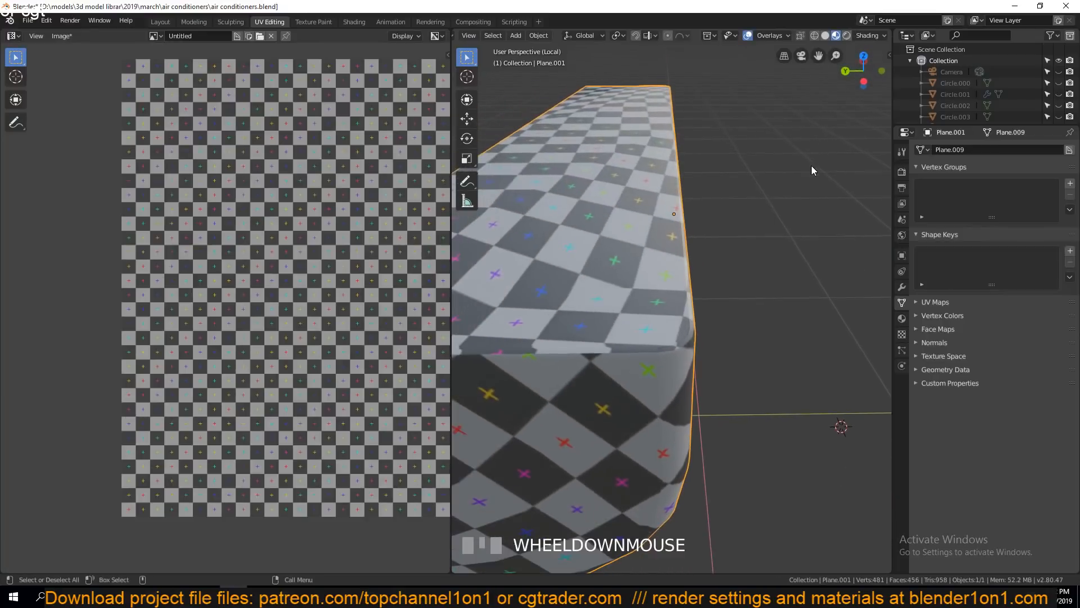
left_click(828, 36)
left_click(836, 35)
left_click(867, 36)
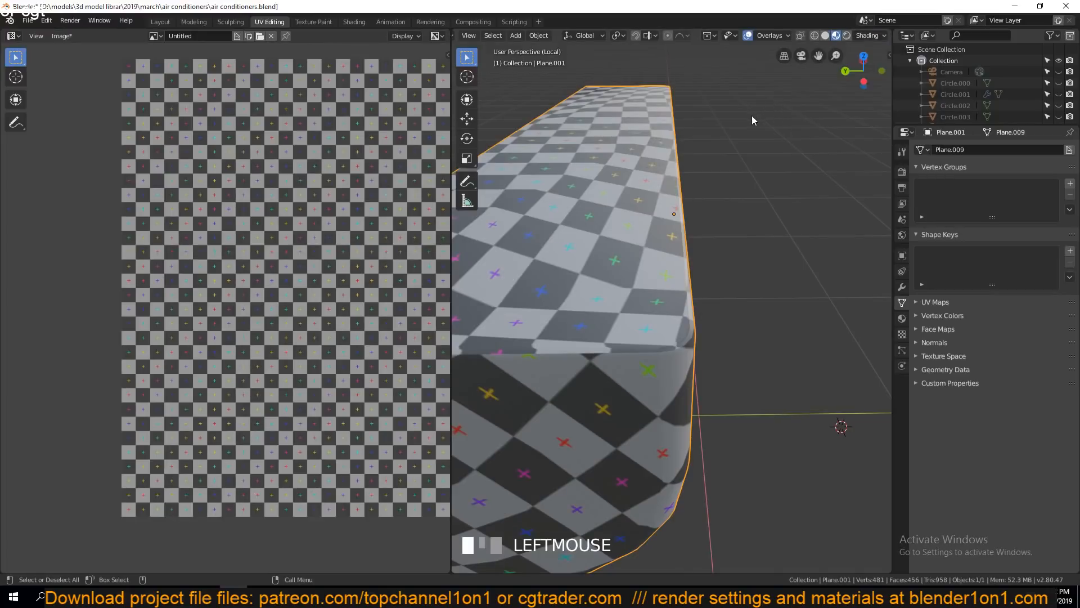
- Unwrap the whole body again using the connected seams around the back panel
key("Tab")
key("a")
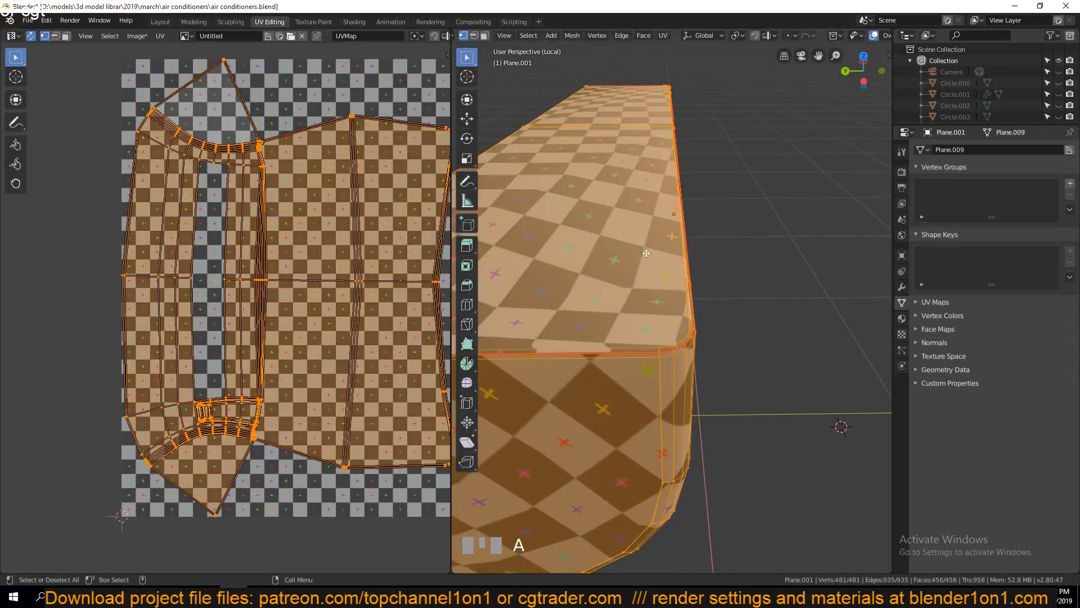
key("u")
left_click(651, 244)
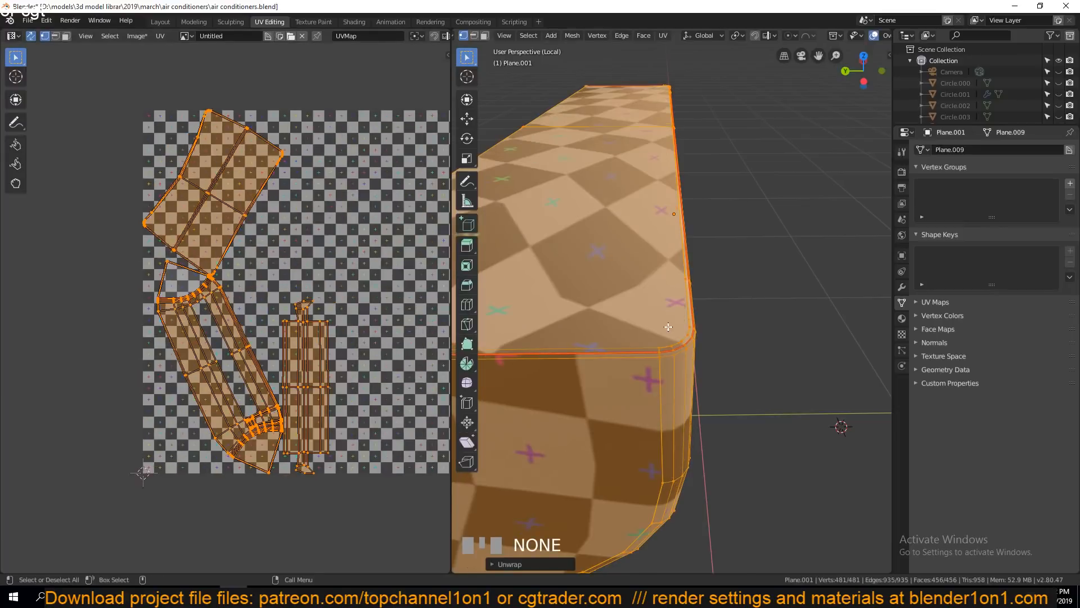
- Examine the checker pattern on the front, ends and back of the newly unwrapped body in edit and object mode
key("shift+grave")
key("Tab")
scroll(680, 327, "down", 6)
key("grave")
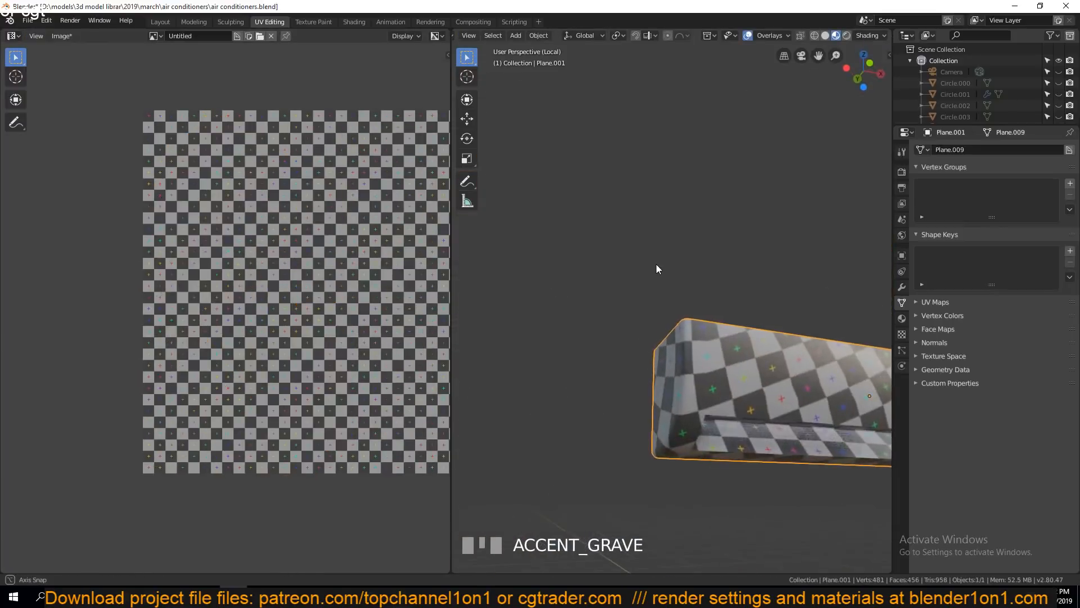
middle_click_drag(685, 294, 559, 282, "shift")
key("Tab")
key("grave")
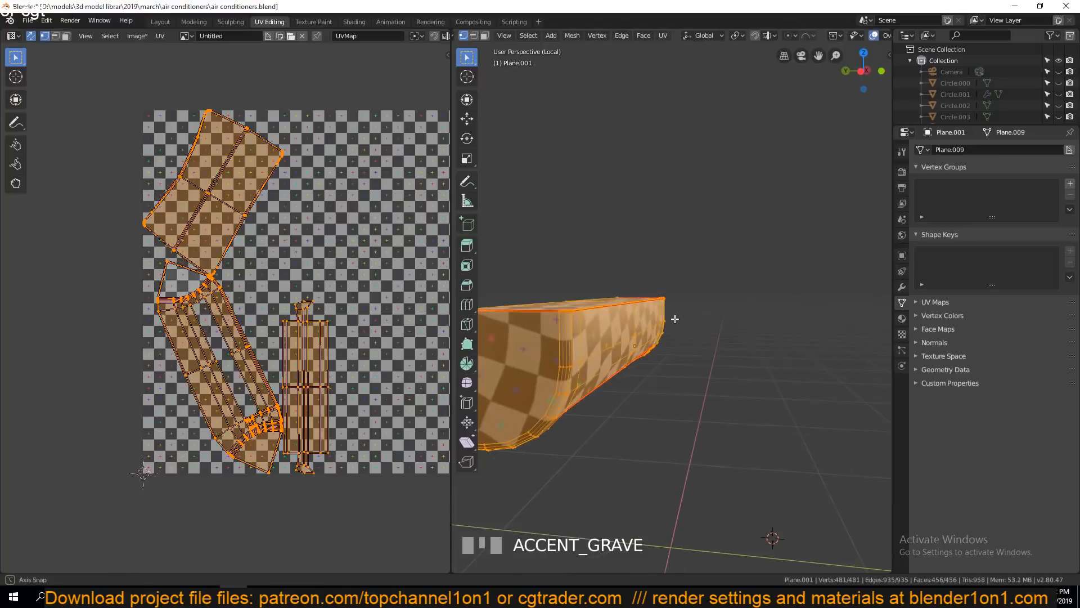
key("alt+a")
key("grave")
scroll(742, 341, "up", 5)
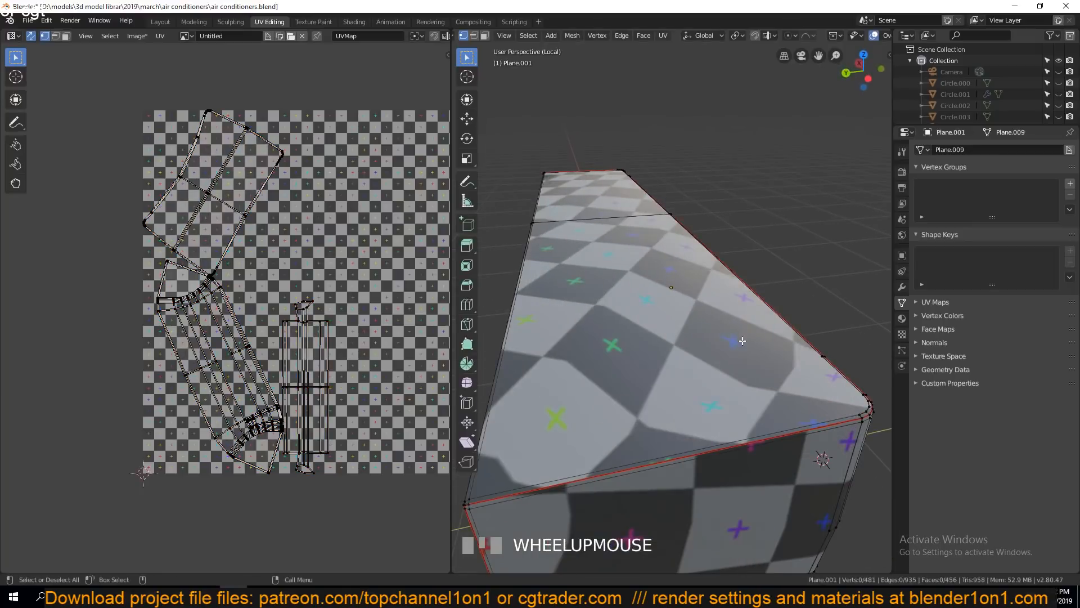
key("Tab")
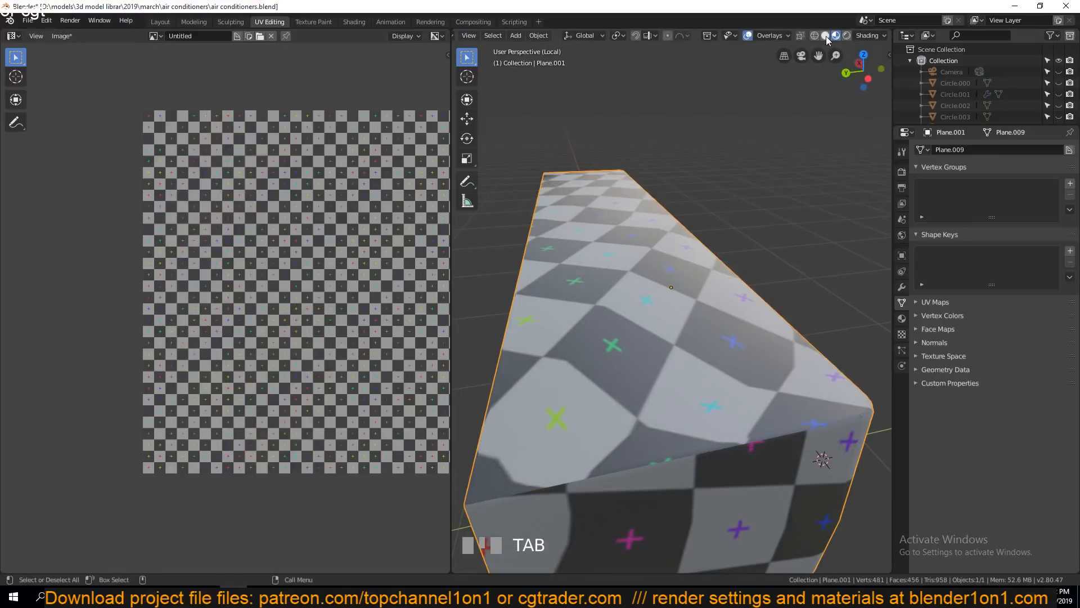
- Switch the viewport to solid shading and select the edge loop beside the seam at the back panel's corner
left_click(826, 35)
scroll(726, 201, "up", 2)
key("grave")
key("Tab")
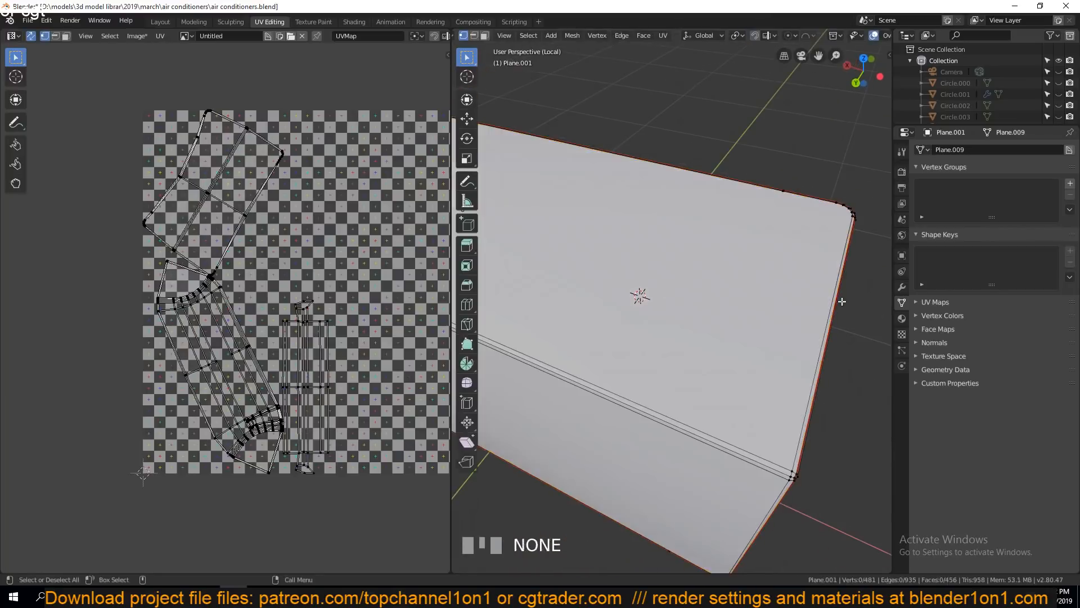
key("grave")
scroll(702, 316, "up", 2)
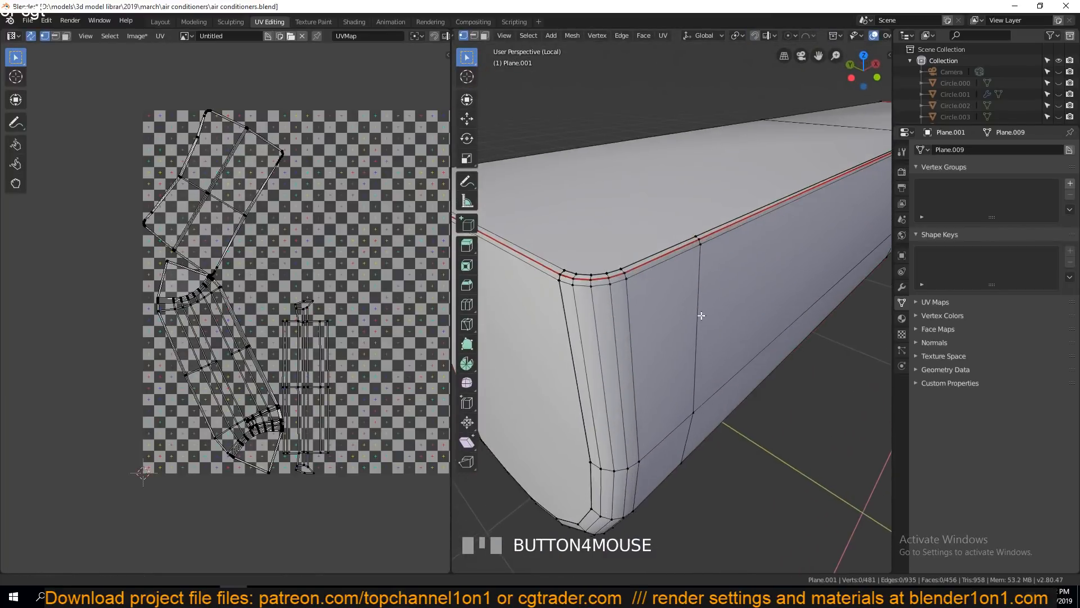
key("grave")
left_click(664, 381, "alt")
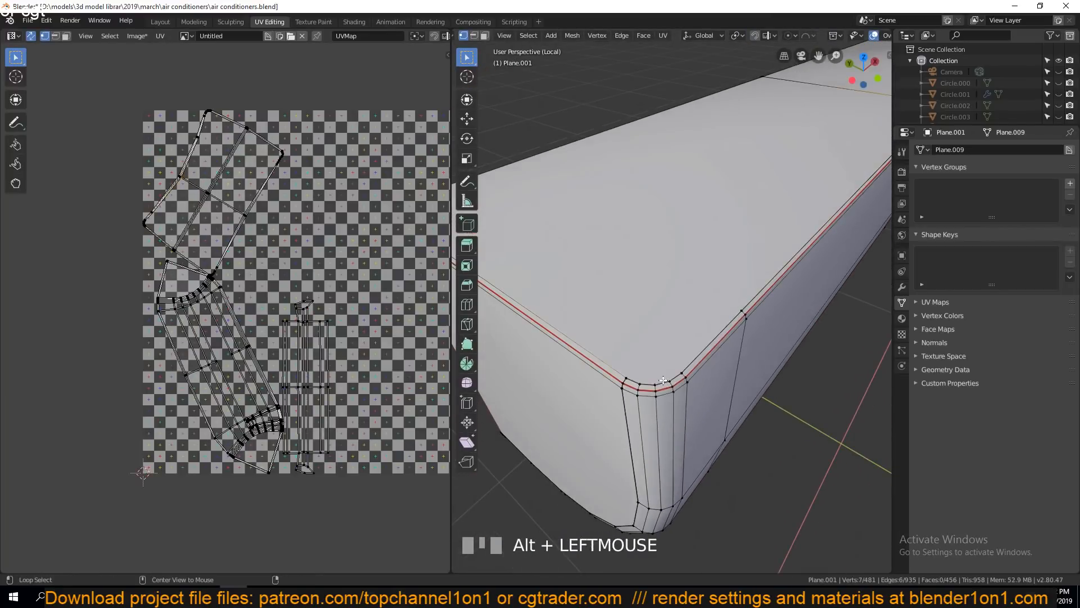
key("KP_Decimal")
- Examine the shading and edge topology of the body's rounded corner in object and edit mode
key("Tab")
scroll(721, 290, "up", 5)
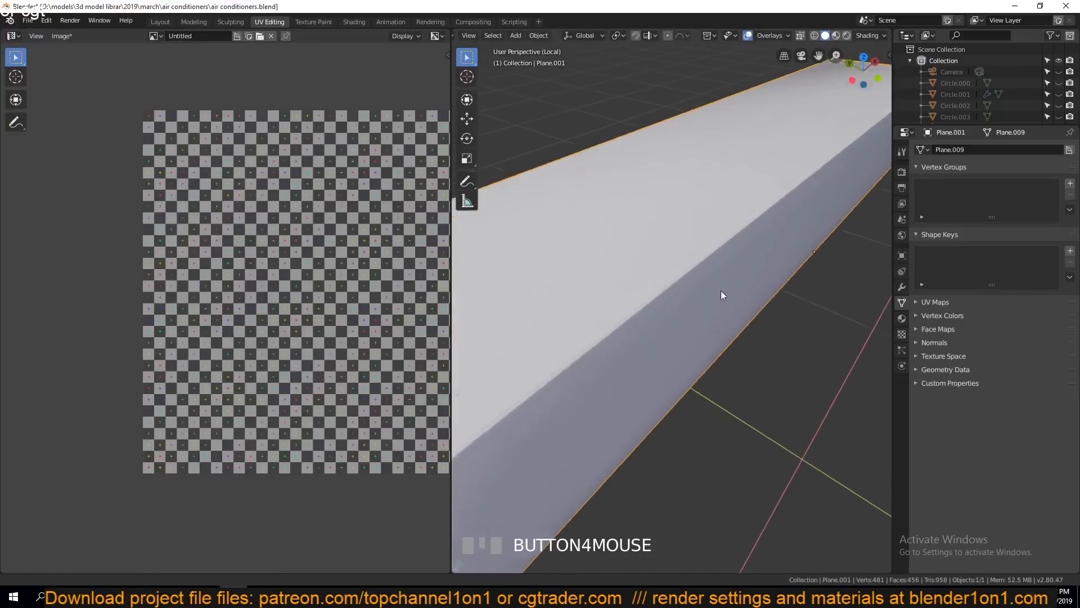
mouse_move(806, 195)
middle_mouse_down()
mouse_move(819, 201)
mouse_move(822, 191)
middle_mouse_up()
scroll(822, 192, "up", 2)
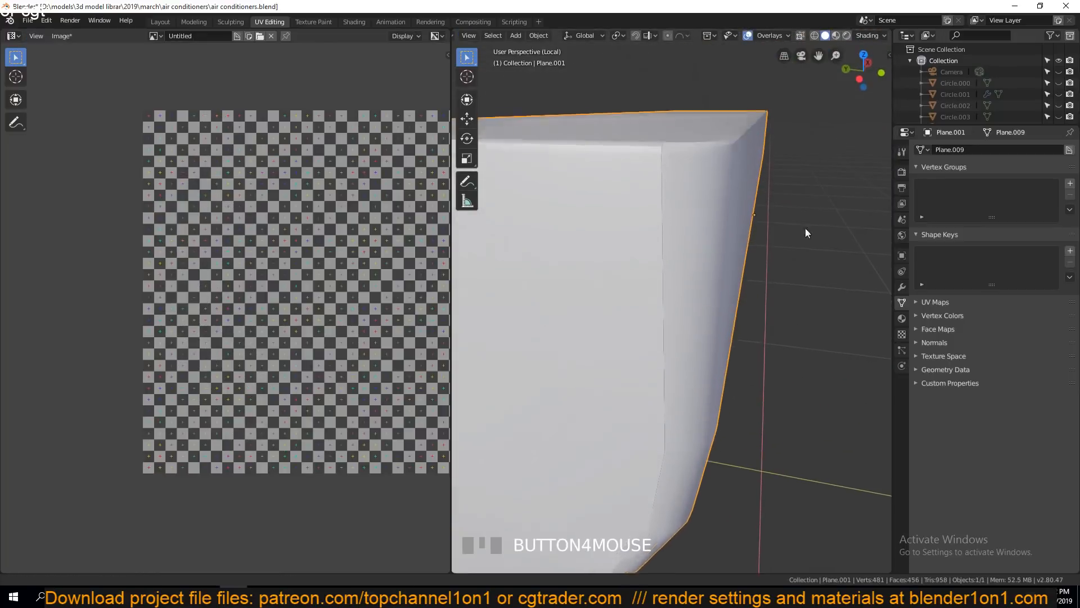
middle_click_drag(805, 228, 799, 248)
middle_click_drag(734, 284, 691, 268)
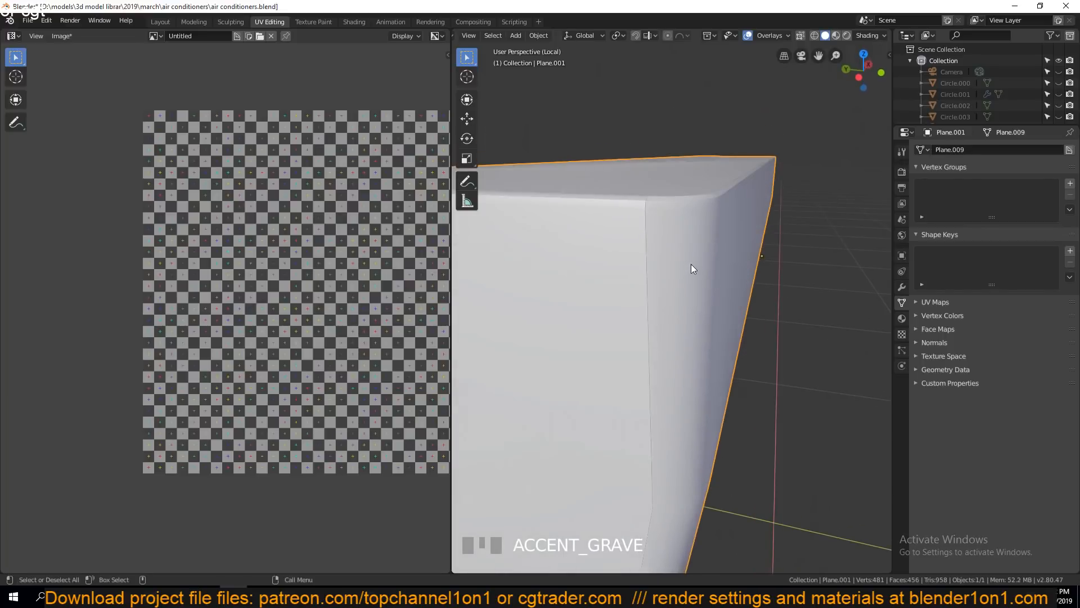
key("Tab")
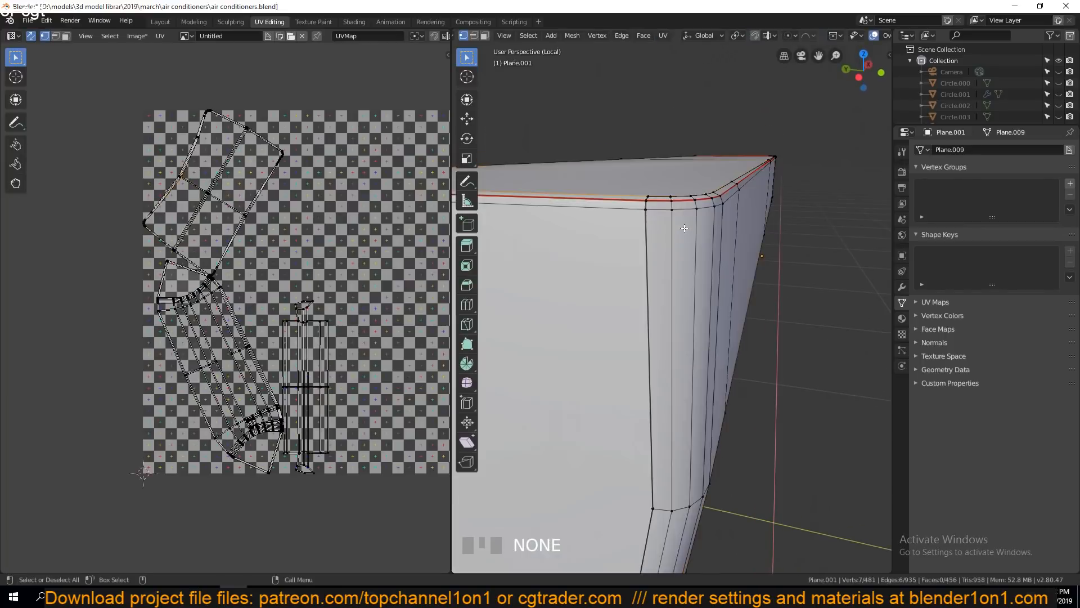
- Inspect the seam loop and the vertical edge loop meeting at the body's rounded top corner in edge select mode
middle_click_drag(685, 227, 687, 241)
scroll(688, 242, "up", 3)
scroll(688, 244, "down", 3)
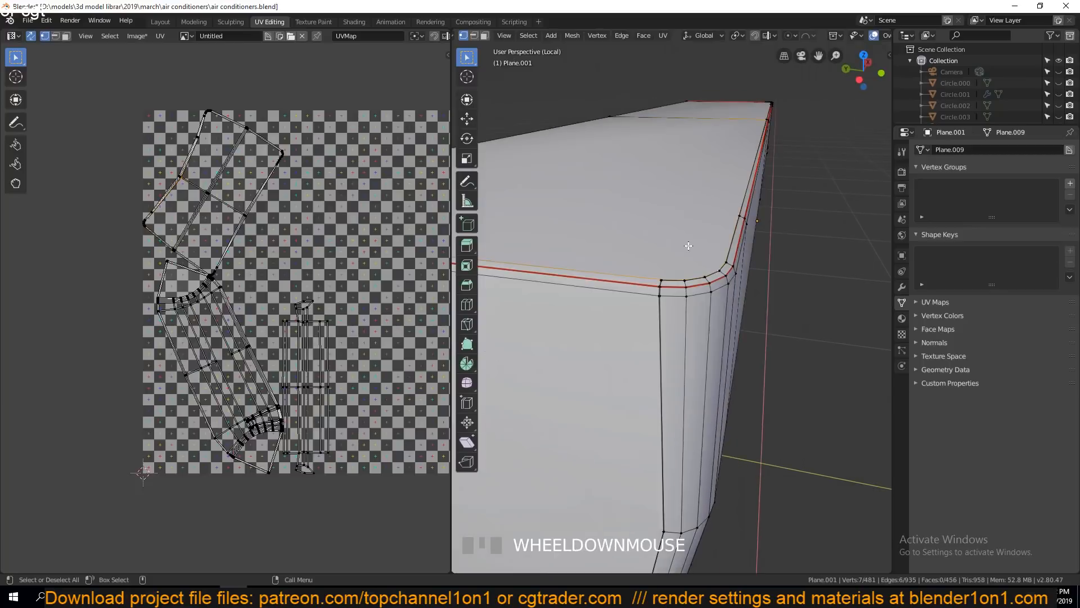
key("2")
left_click(686, 287, "alt")
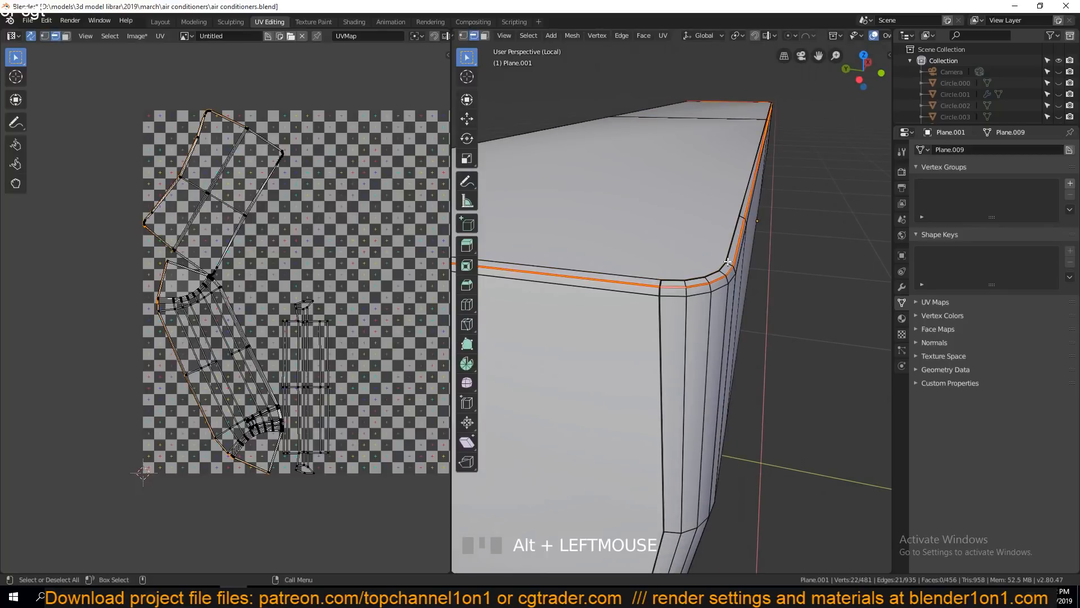
key("alt+a")
scroll(678, 293, "up", 3)
scroll(678, 293, "down", 3)
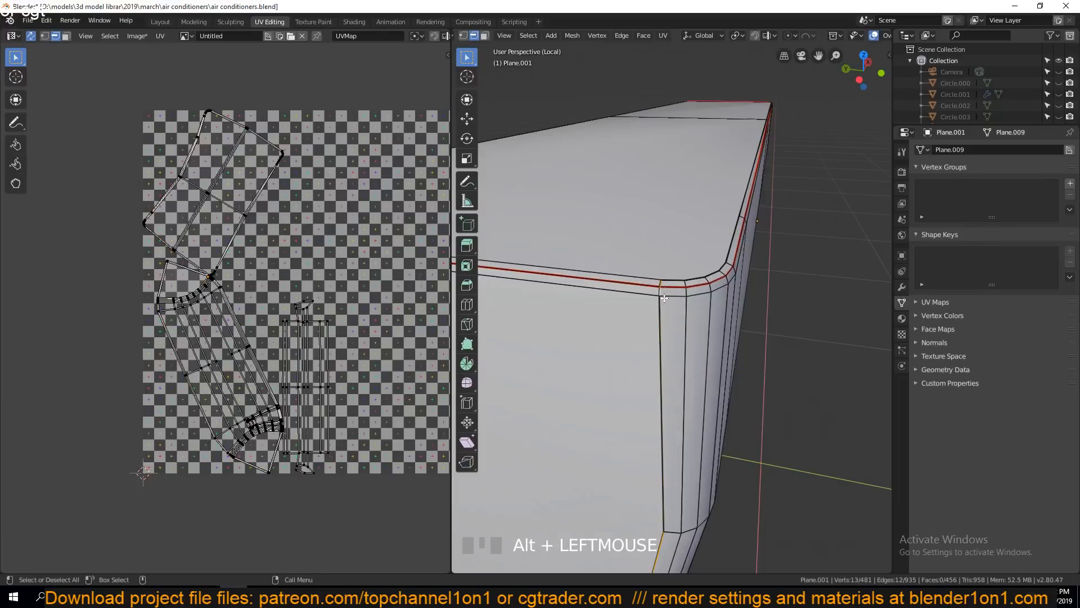
scroll(667, 299, "up", 3)
key("grave")
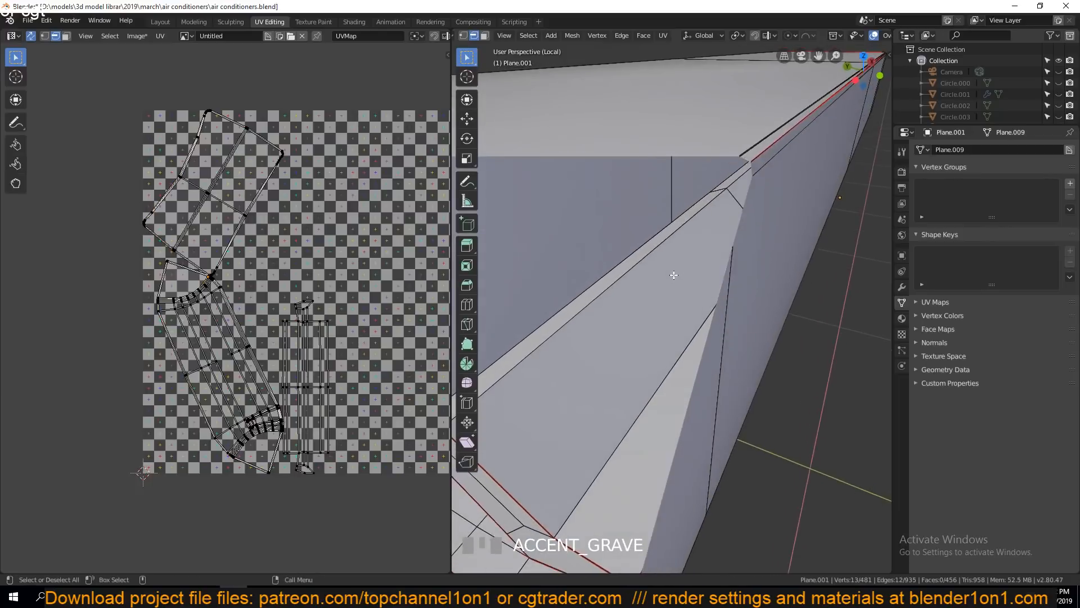
scroll(692, 270, "up", 3)
scroll(771, 248, "down", 4)
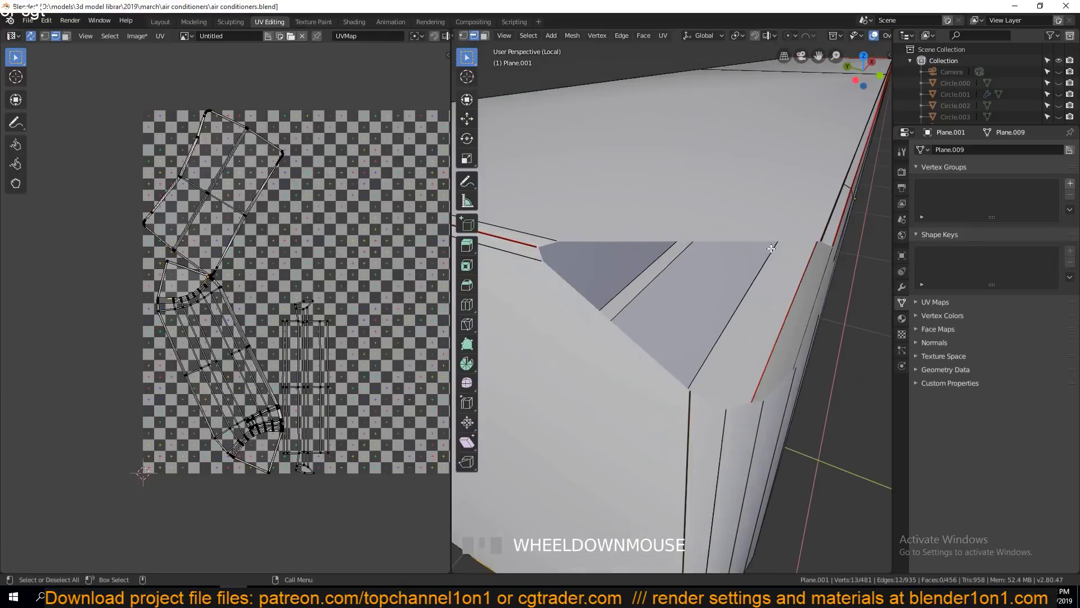
scroll(714, 307, "up", 3)
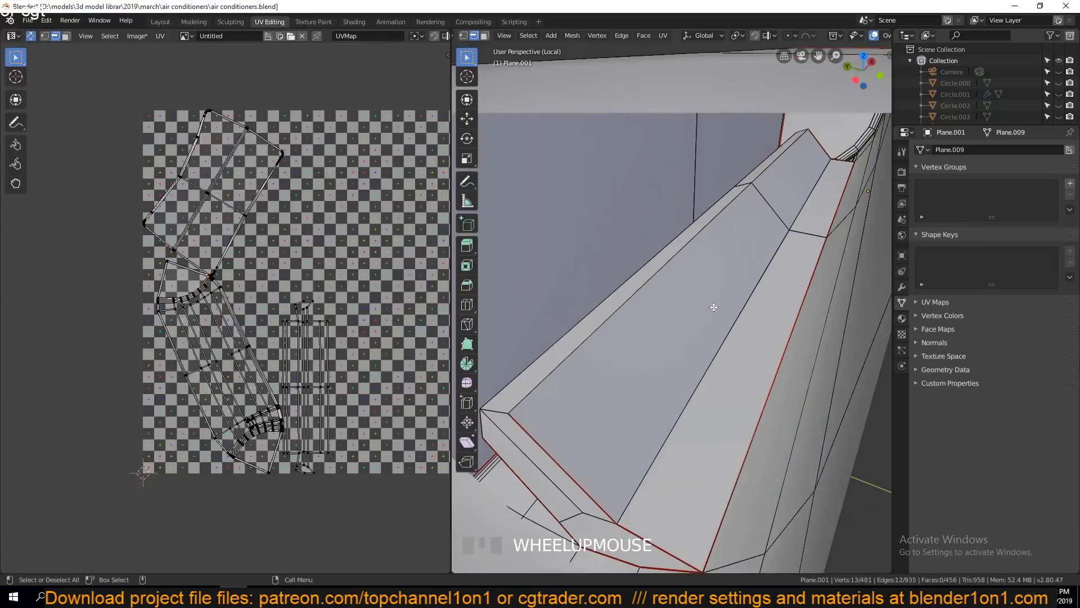
scroll(714, 307, "down", 4)
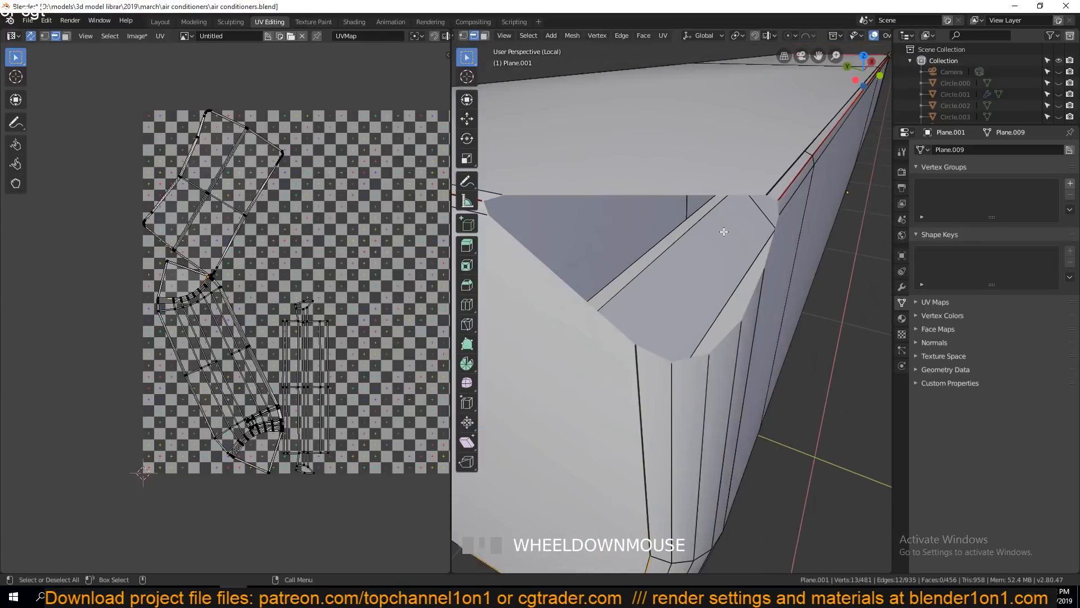
- Set the 3D view's clip start to 0.01 m so close-ups of the body's corner are not cut away
key("Tab")
key("n")
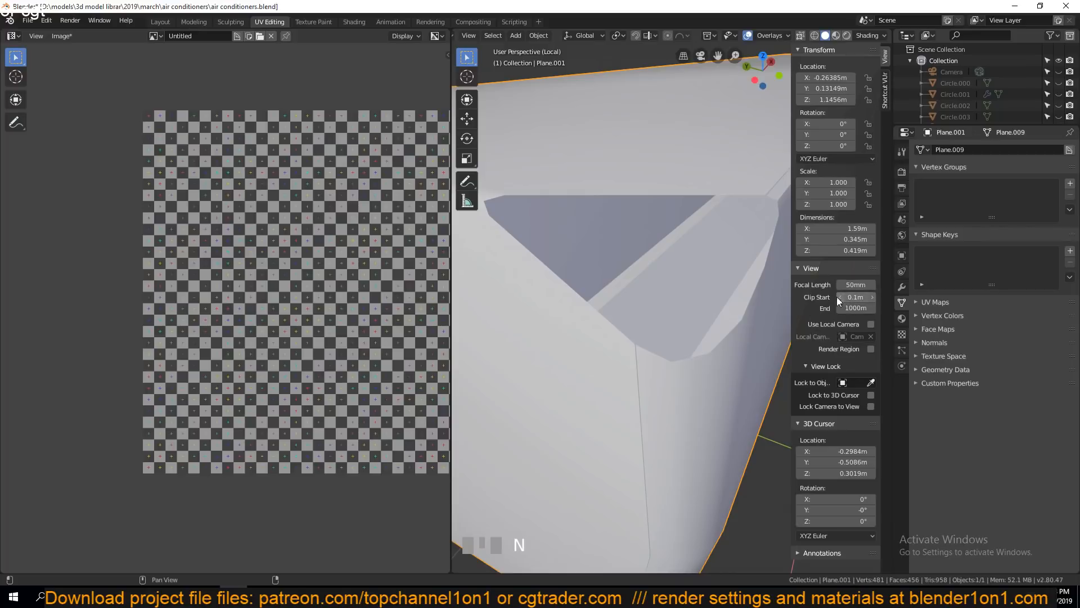
left_click_drag(856, 297, 824, 298)
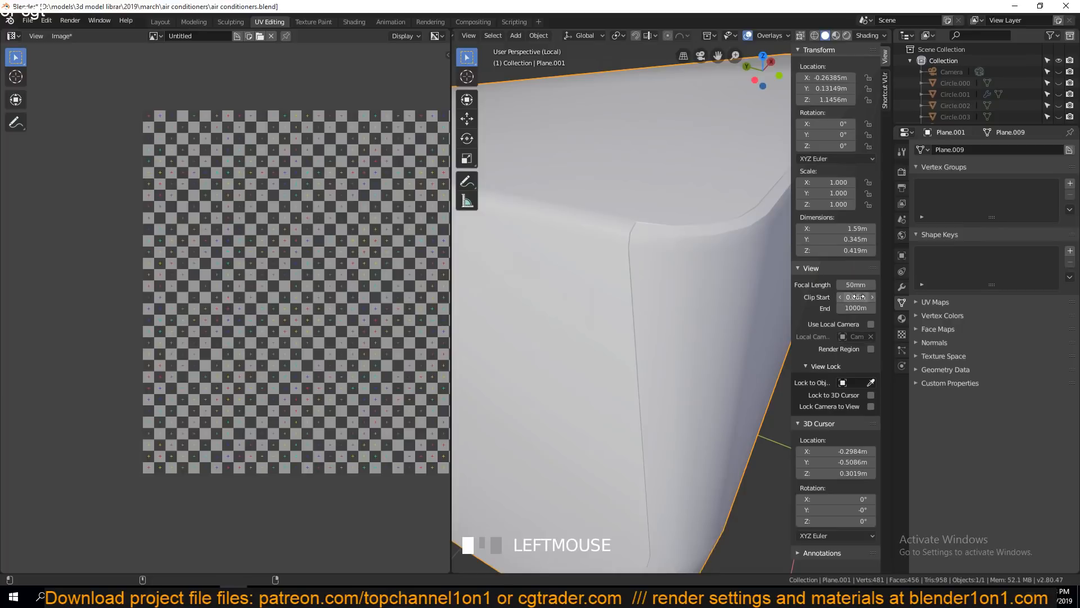
scroll(718, 282, "down", 2)
scroll(718, 282, "up", 2)
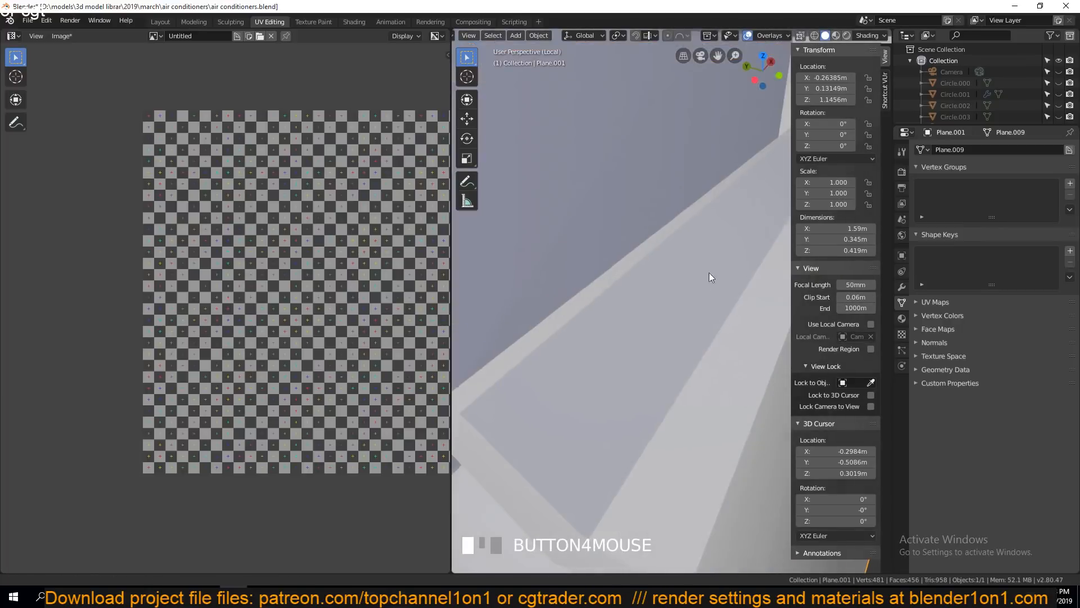
left_click_drag(856, 297, 844, 297, "shift")
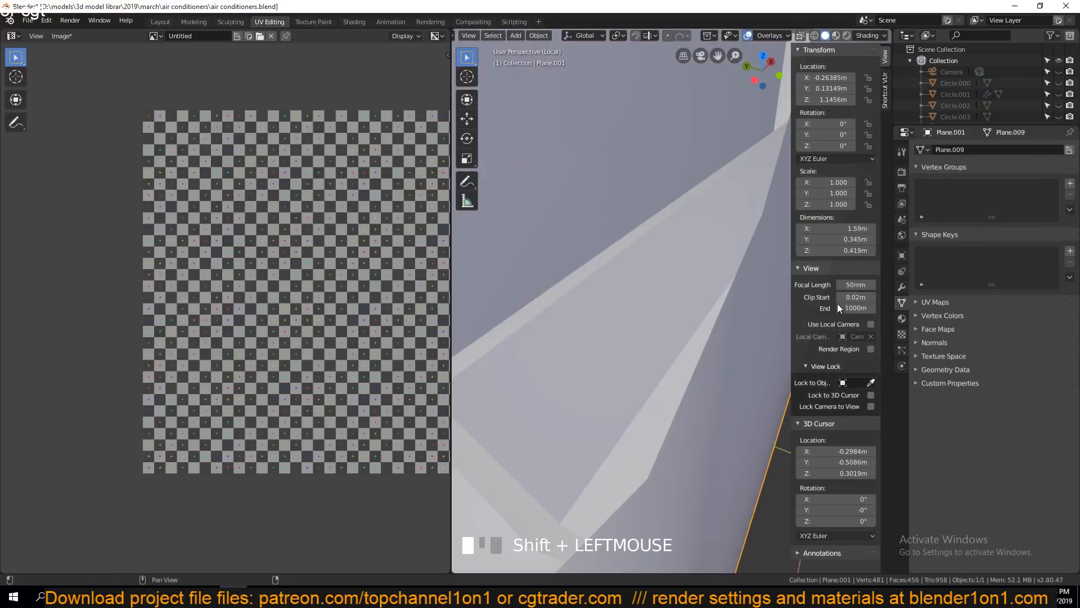
left_click(864, 296)
left_click(854, 299)
type("1")
left_click(700, 329)
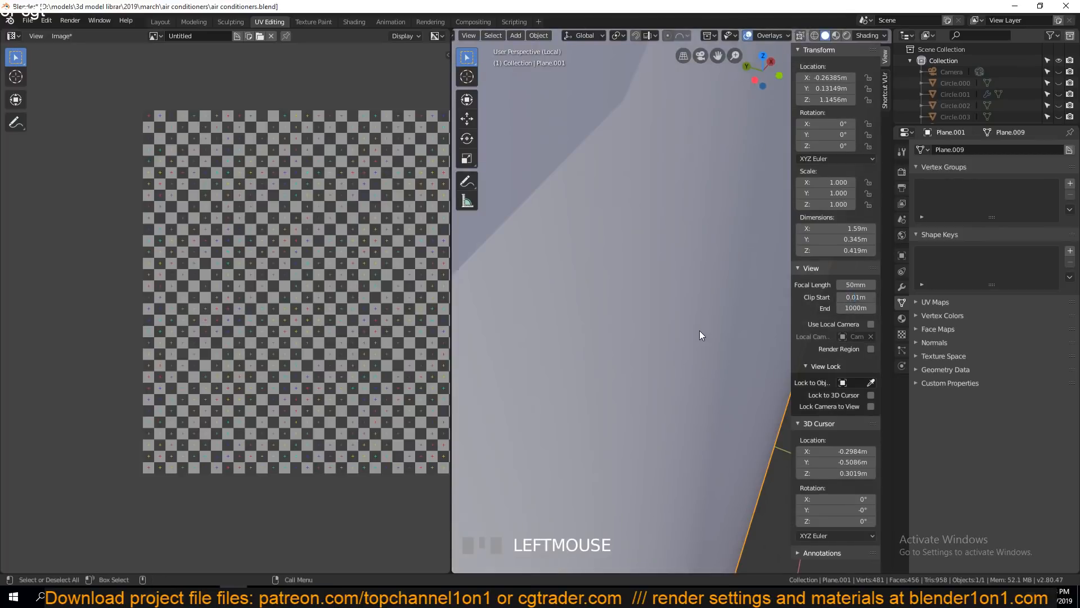
scroll(700, 330, "down", 3)
- Select the vertex where the vertical groove meets the body's top edge and frame it for a close view
key("Tab")
key("1")
left_click(604, 230)
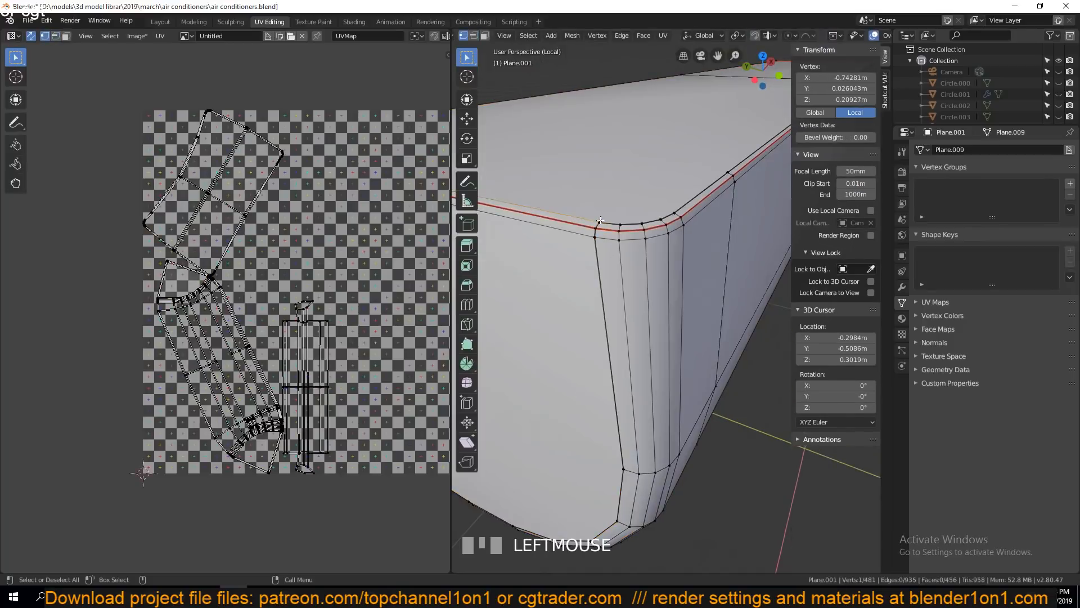
key("KP_Decimal")
middle_click_drag(631, 253, 602, 212, "shift")
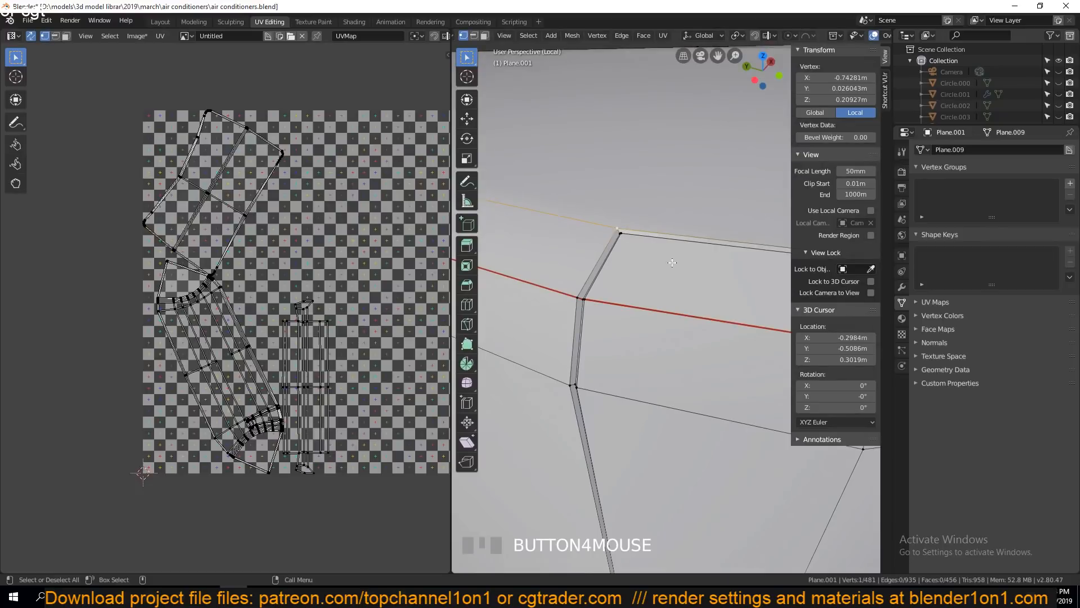
- Select the edge loop inside the narrow groove around the front cover and mark it as a seam
key("grave")
key("2")
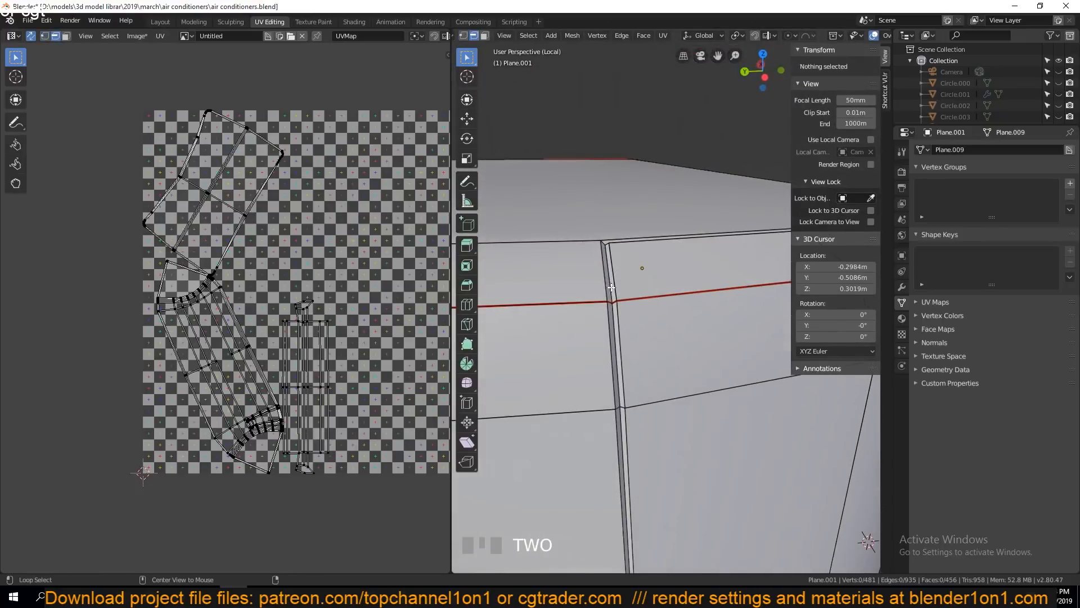
left_click(611, 287, "alt")
key("grave")
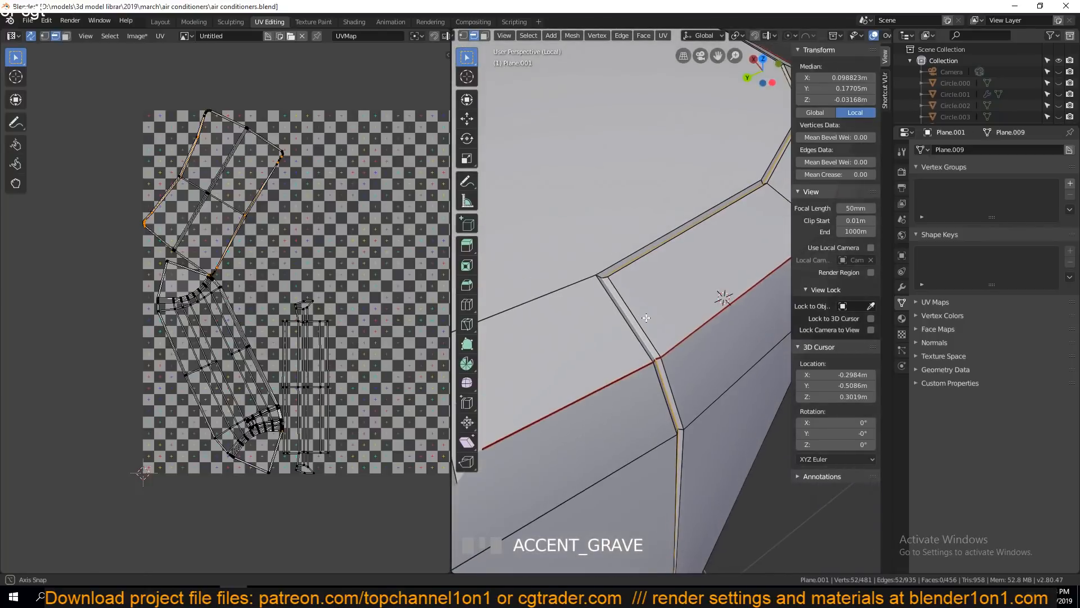
scroll(646, 318, "down", 3)
key("grave")
scroll(723, 325, "down", 2)
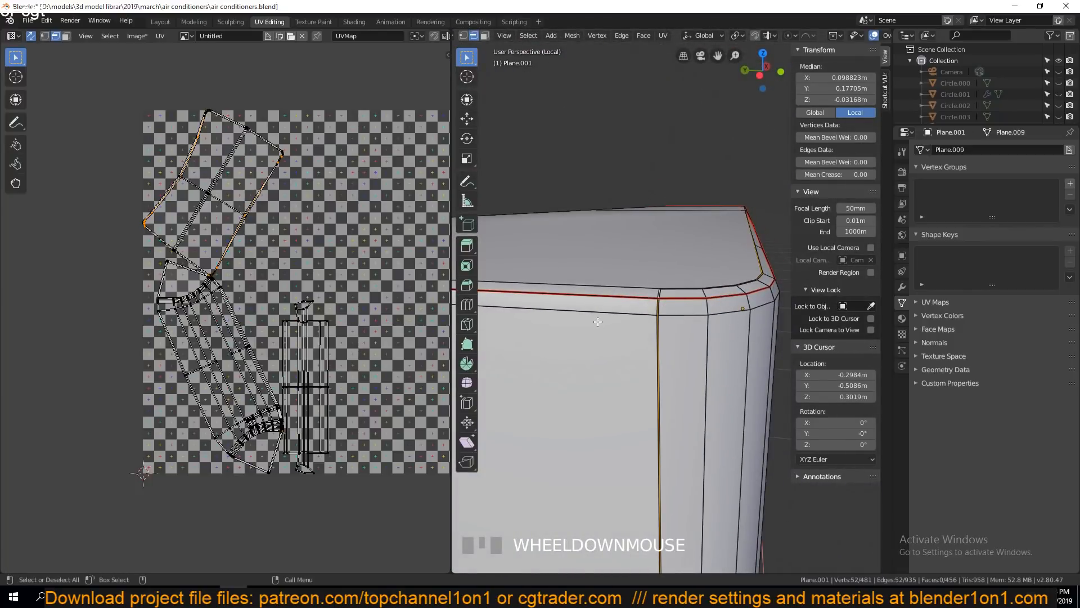
key("grave")
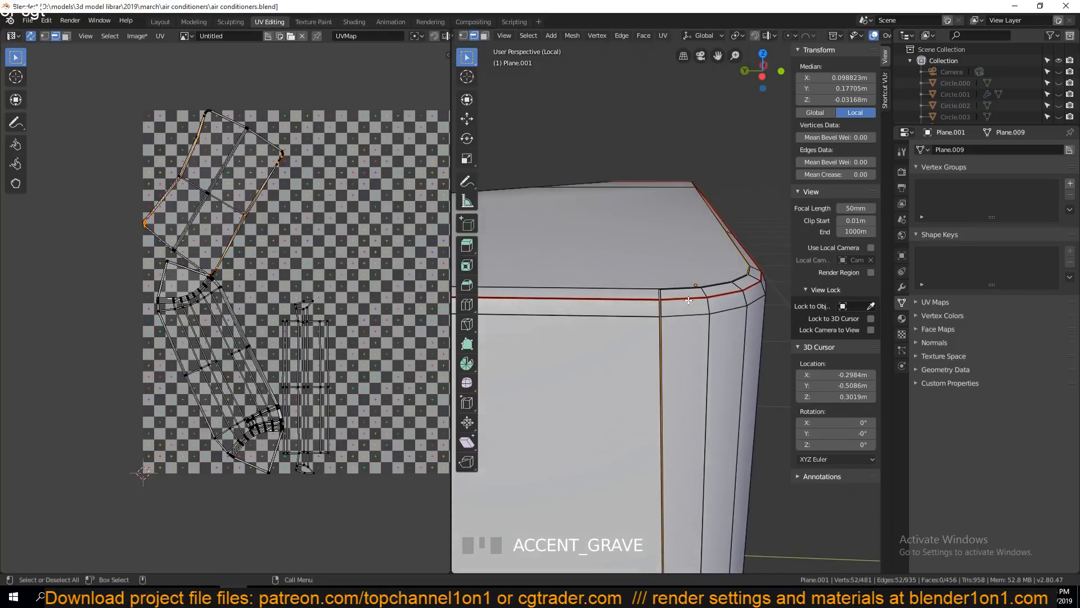
scroll(683, 297, "up", 1)
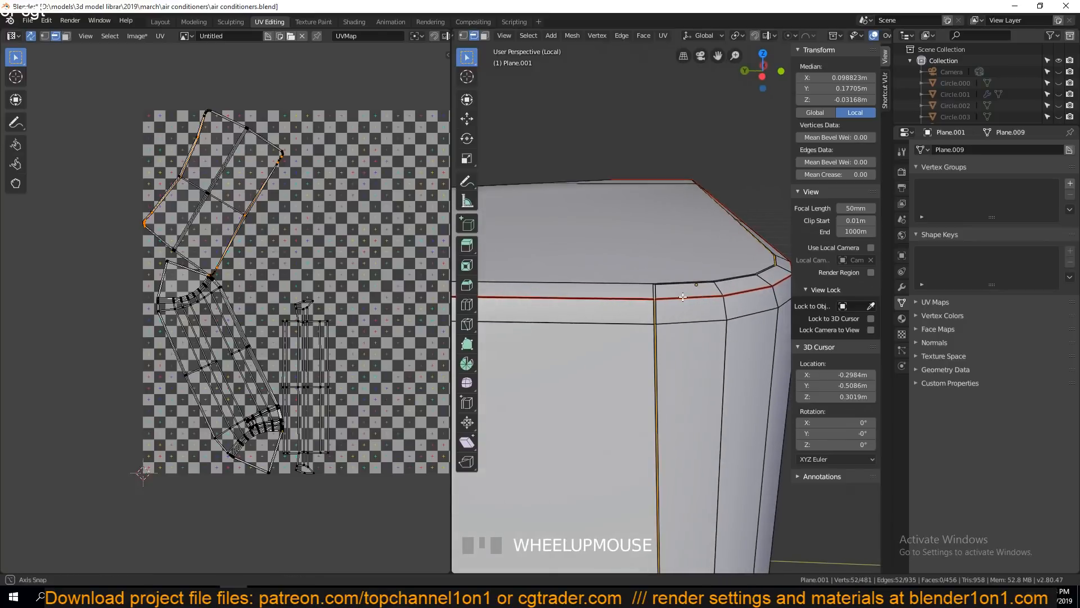
key("grave")
key("grave")
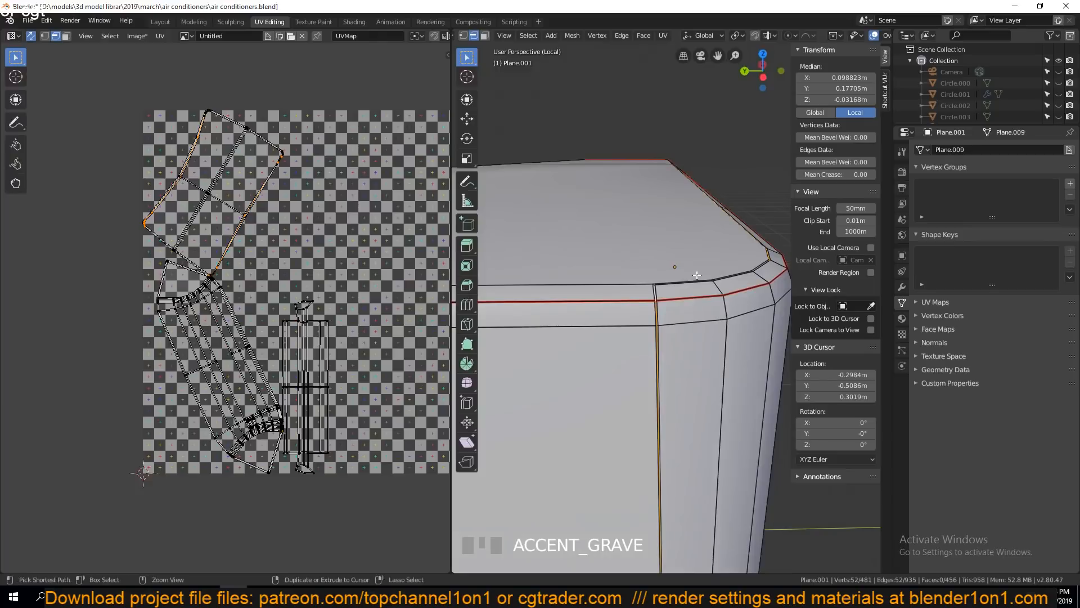
key("ctrl+e")
left_click(696, 274)
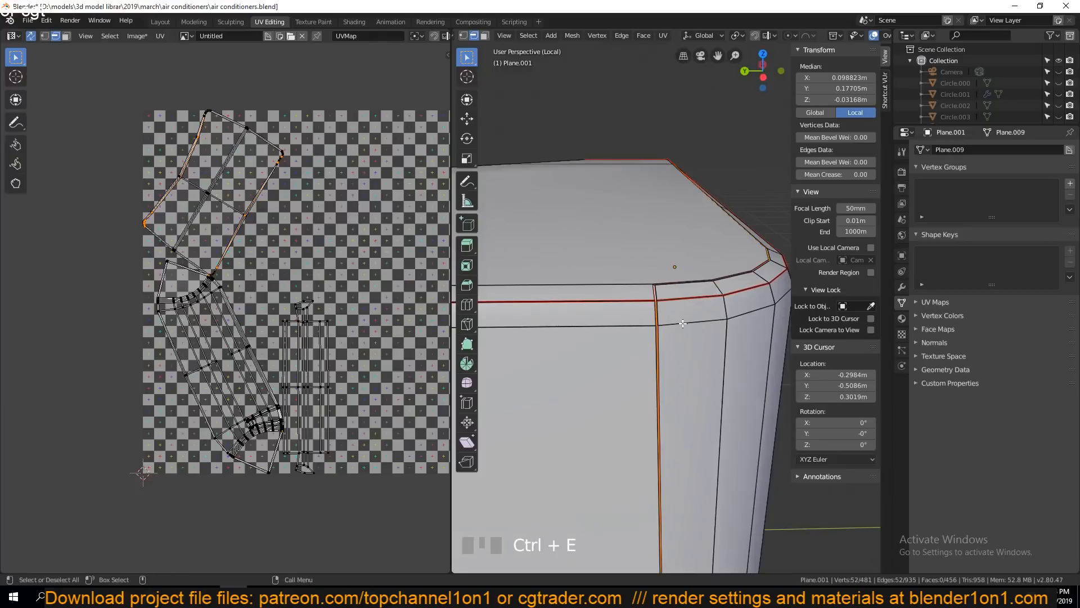
- Clear the old seam from the edge loop running midway along the rounded top edge and corner
left_click(698, 295, "alt")
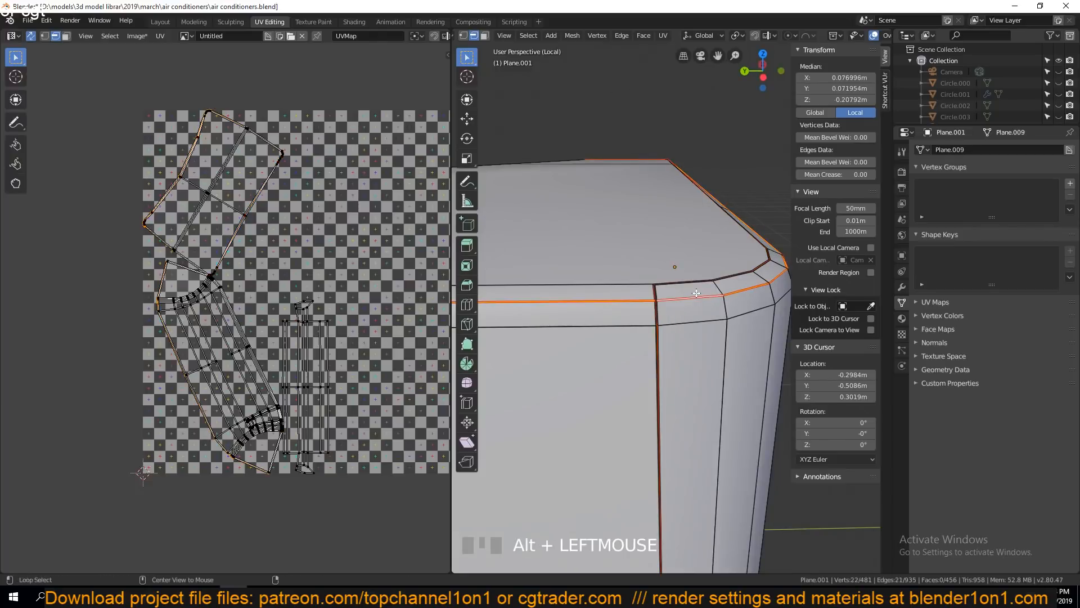
key("ctrl+e")
left_click(656, 306)
key("Tab")
scroll(690, 313, "down", 2)
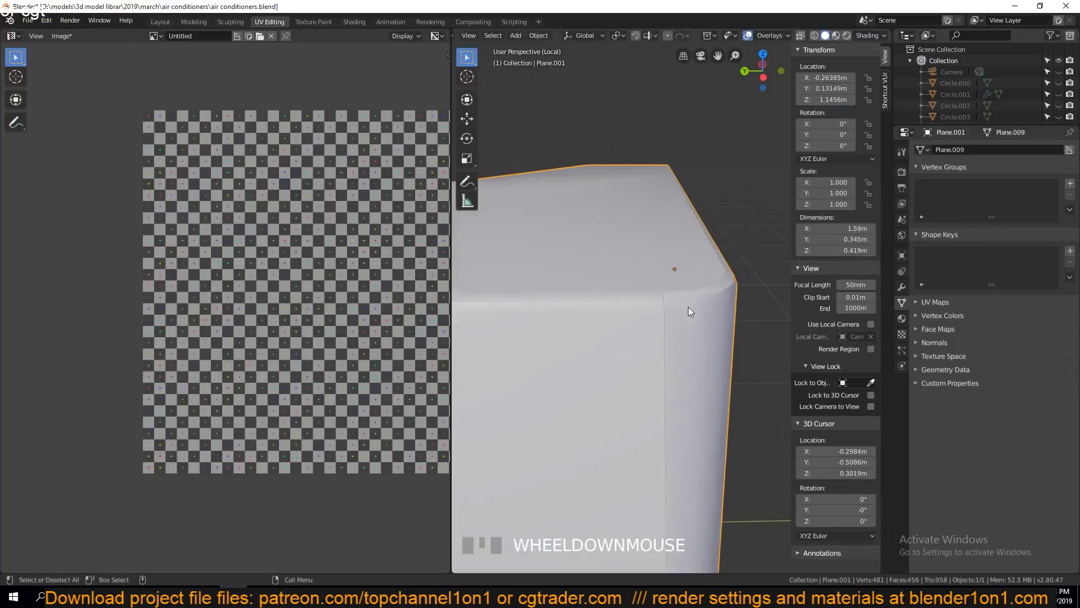
- Switch the viewport to textured preview shading and unwrap the whole body again with the revised seams
key("grave")
scroll(658, 303, "down", 3)
left_click(835, 35)
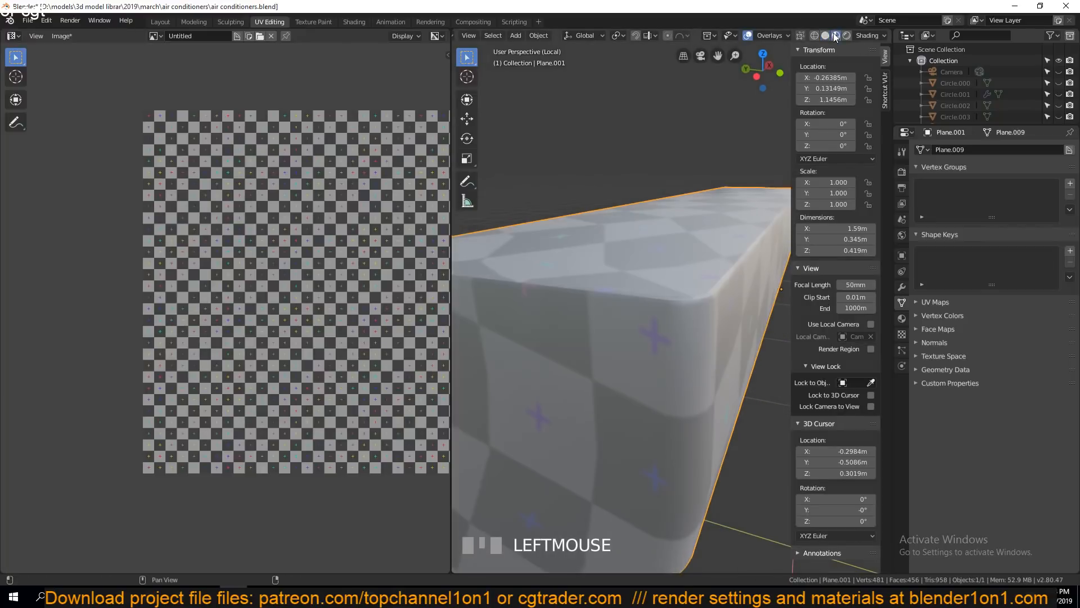
key("Tab")
key("a")
key("u")
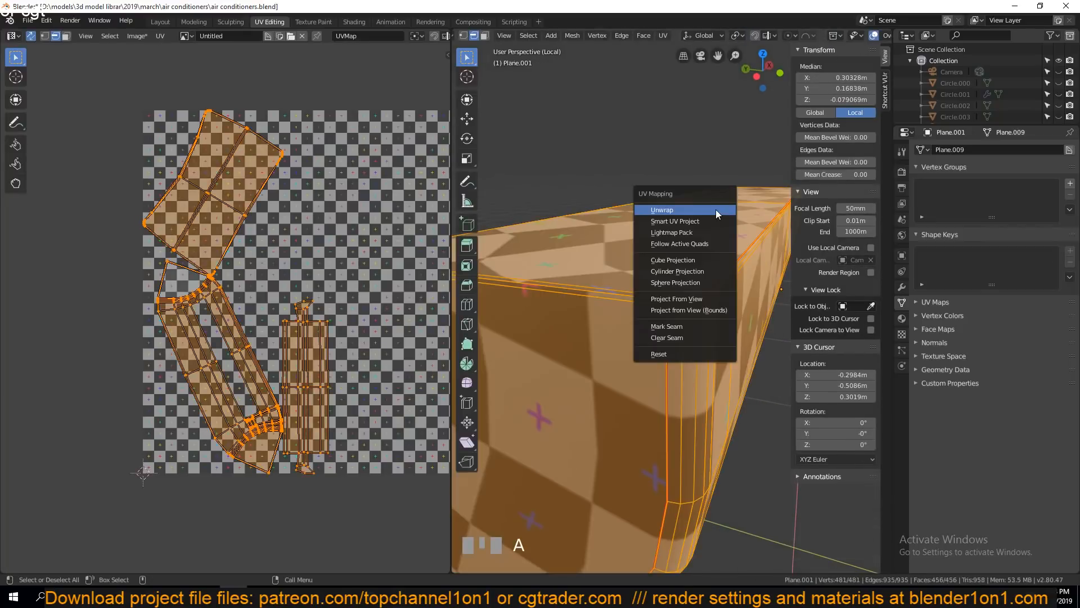
left_click(715, 209)
- Examine the checker pattern on the front and end of the newly unwrapped body in object mode
key("Tab")
scroll(706, 253, "down", 3)
key("grave")
scroll(666, 201, "down", 3)
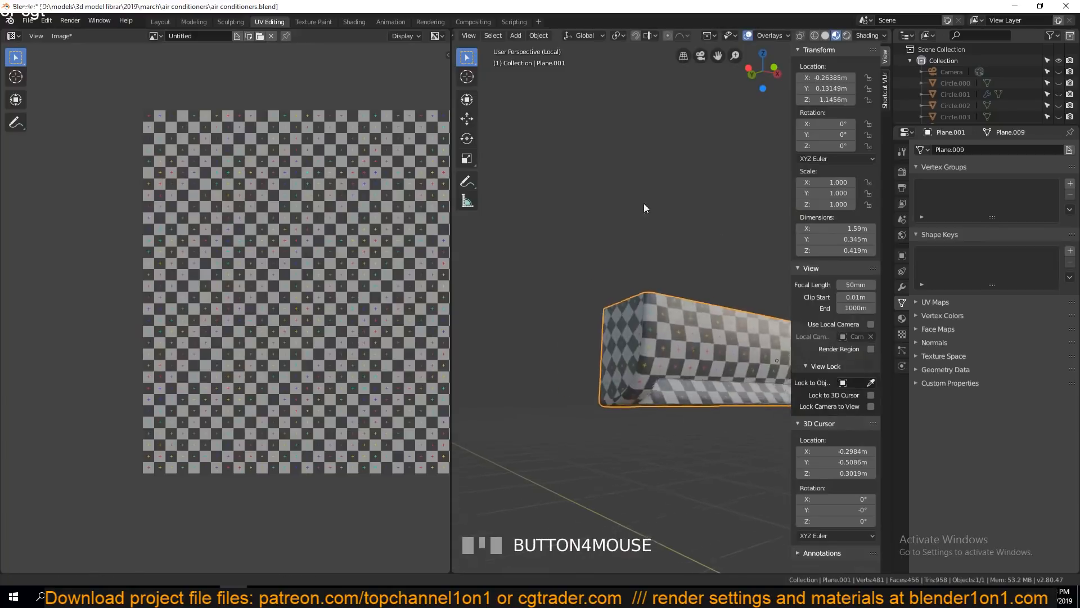
middle_click_drag(643, 204, 596, 254)
key("grave")
- Select the front cover's linked faces up to the seams and inspect their island in the UV layout
key("Tab")
left_click(642, 293)
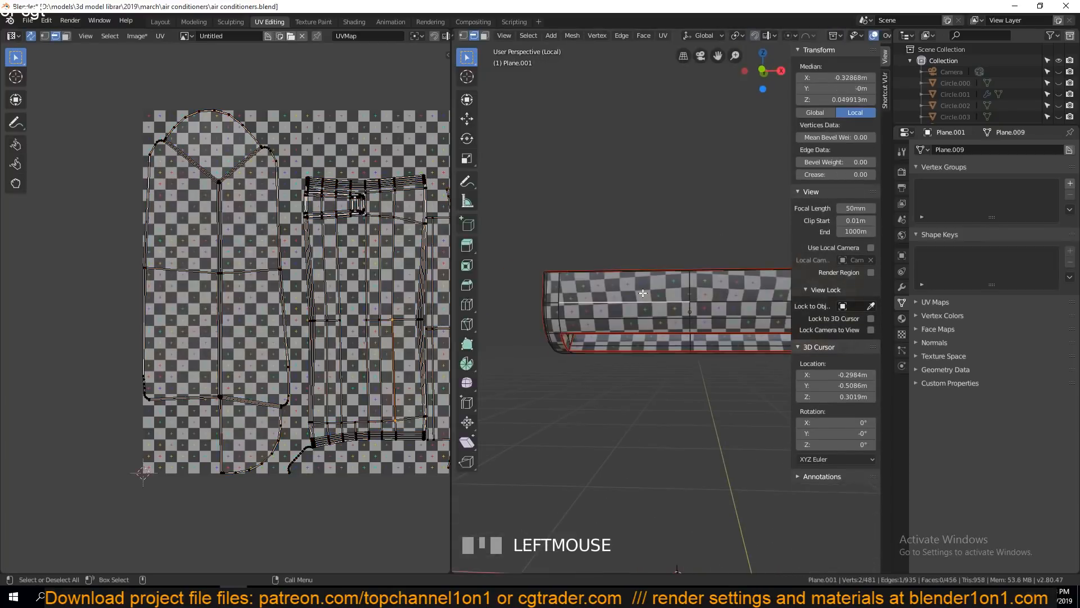
key("l")
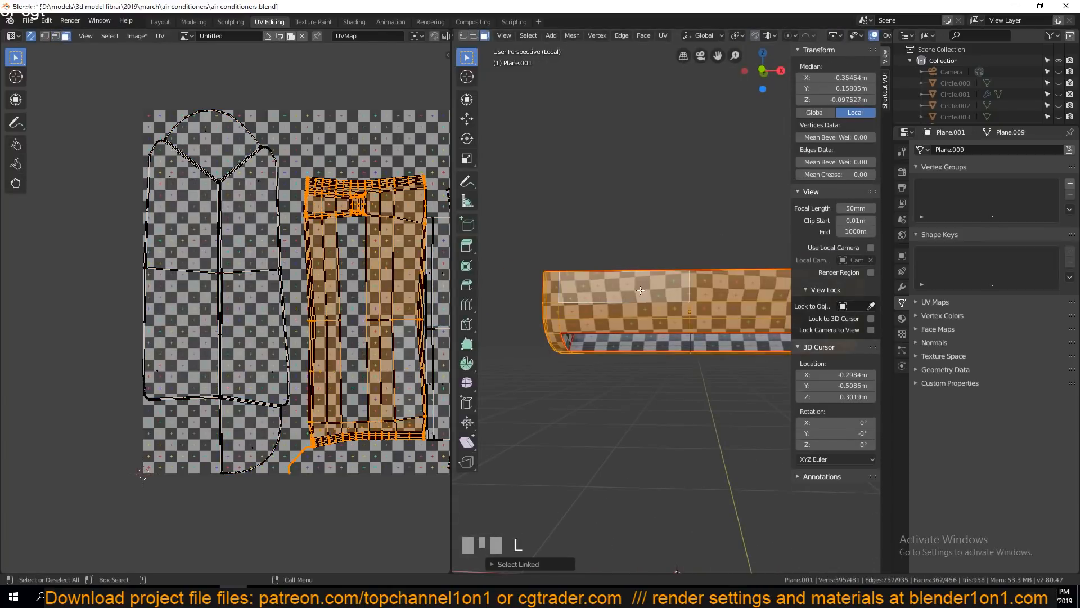
scroll(292, 97, "up", 5)
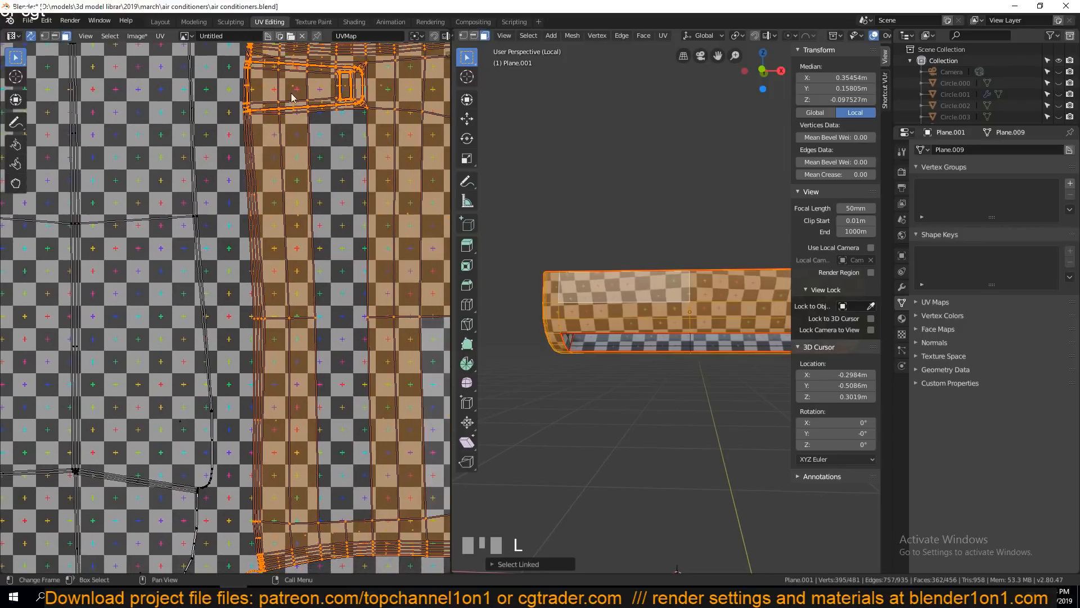
scroll(292, 97, "down", 3)
- Examine the checker pattern on the body's end face and along its border with the front cover
key("grave")
middle_click_drag(663, 322, 578, 358)
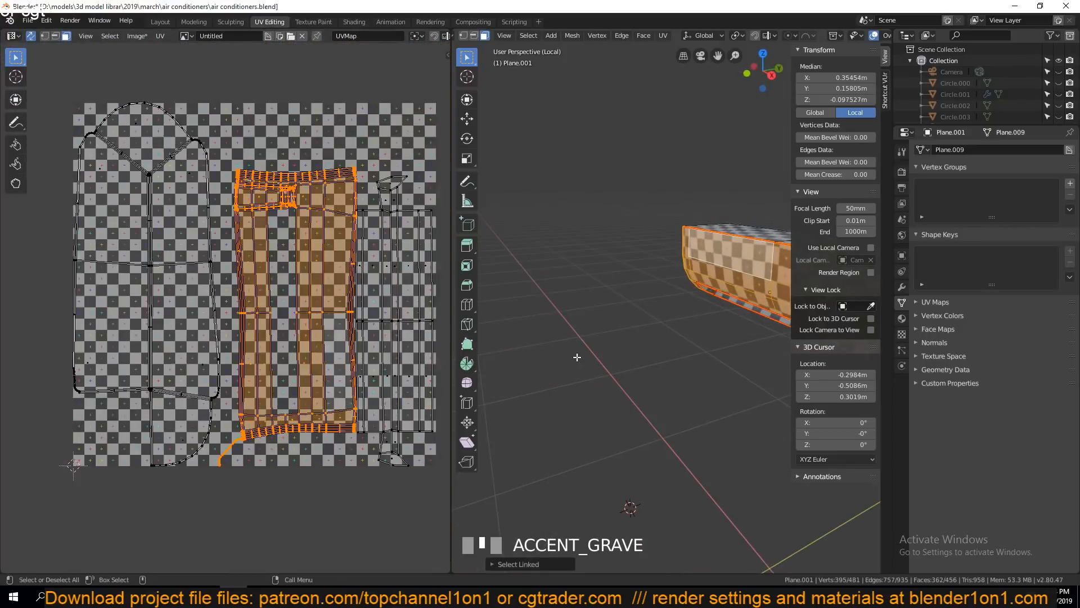
key("KP_Decimal")
scroll(507, 297, "up", 4)
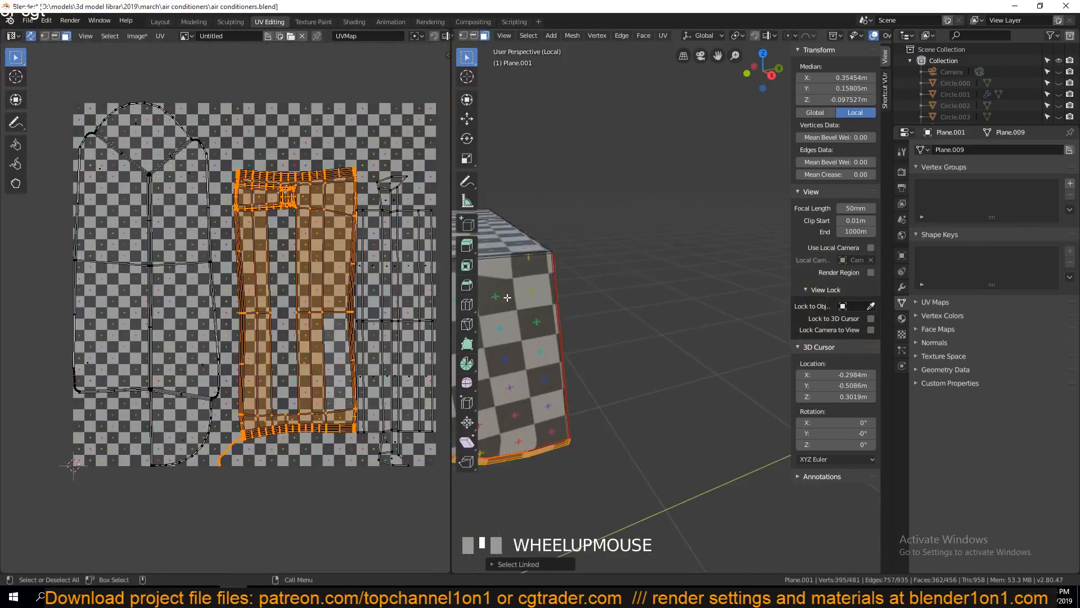
middle_click_drag(507, 298, 599, 282, "shift")
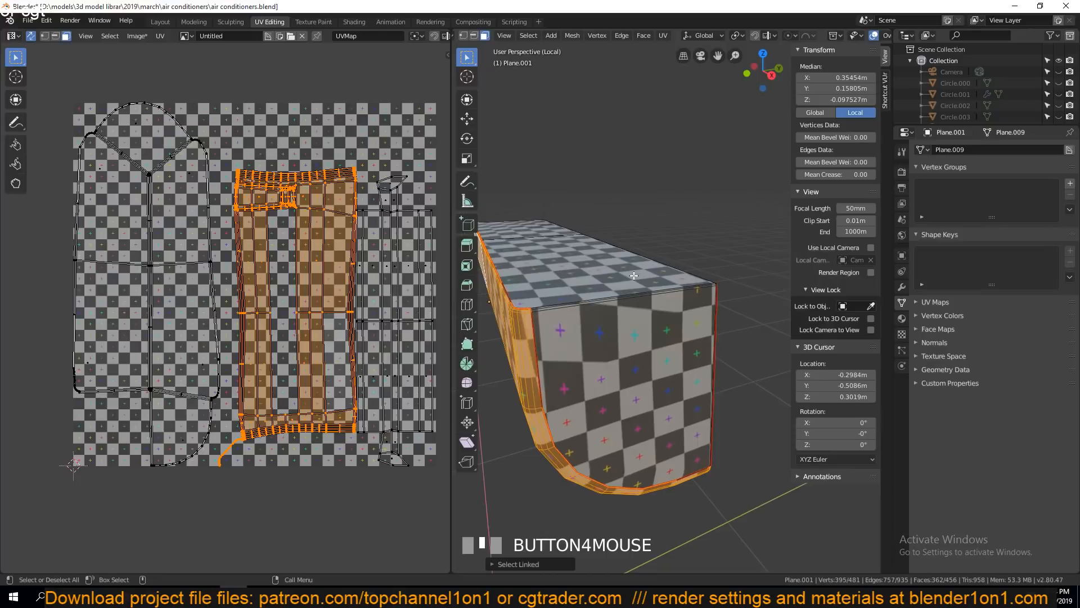
middle_click_drag(624, 271, 644, 263, "shift")
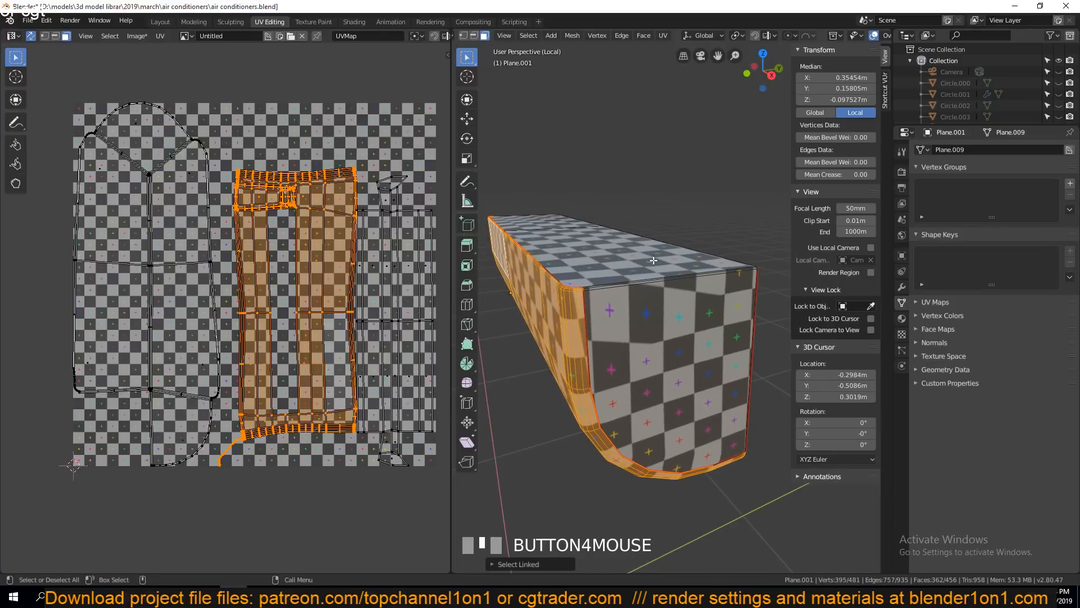
- Select the face loop and edge loops around the rounded front corner to trace the border between front cover and end face
scroll(617, 299, "up", 3)
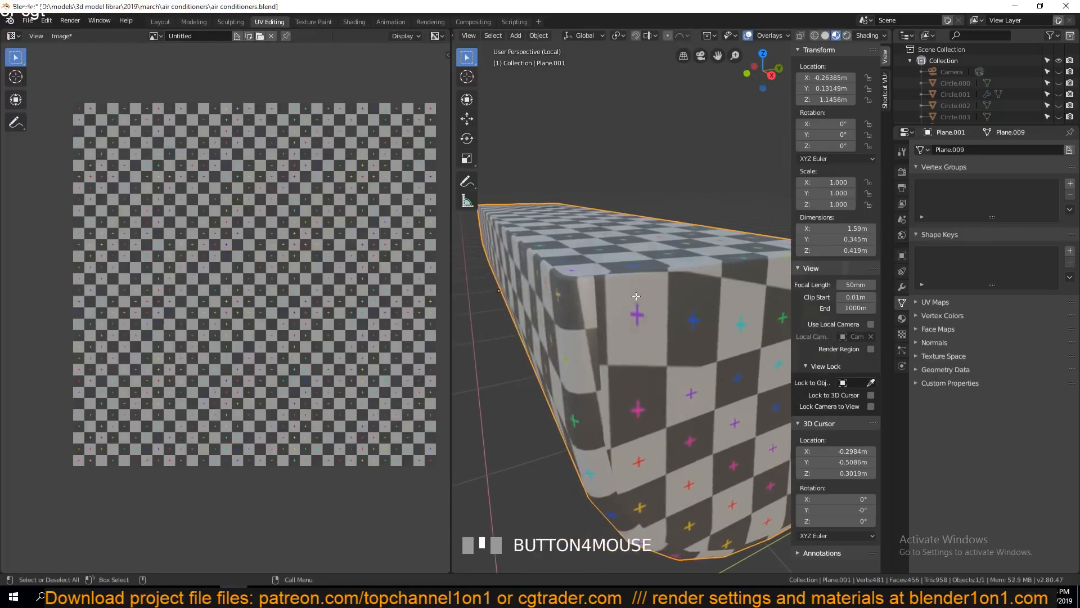
left_click(596, 281, "alt")
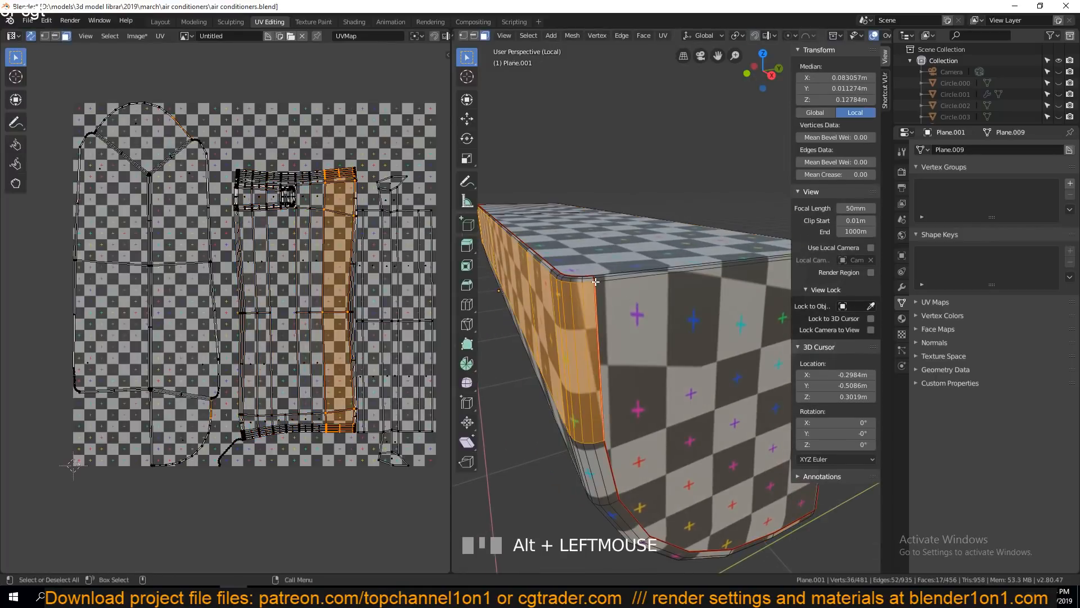
key("2")
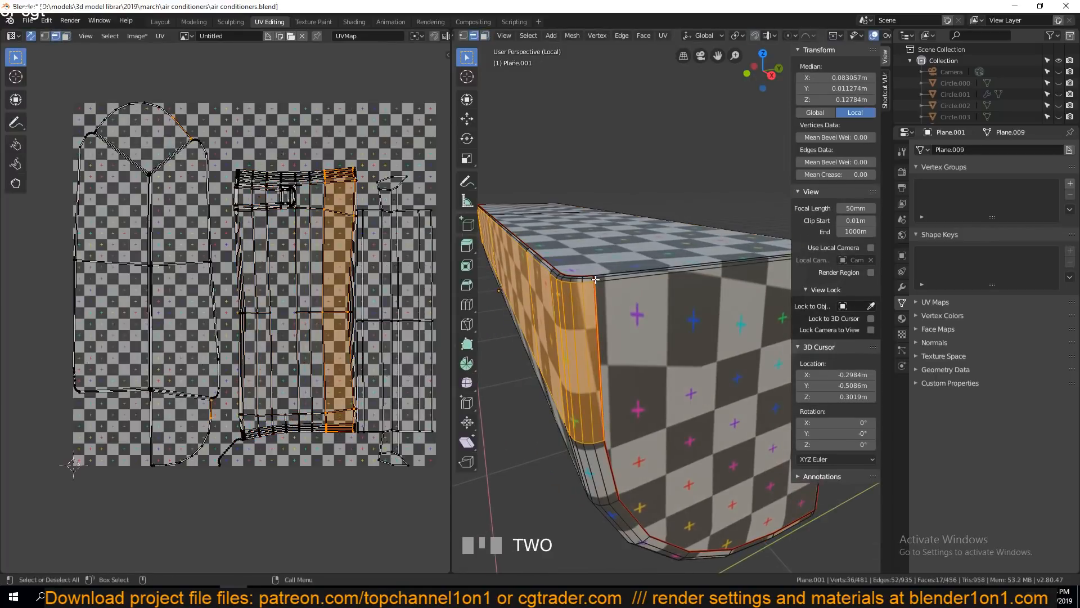
middle_click_drag(595, 280, 680, 316)
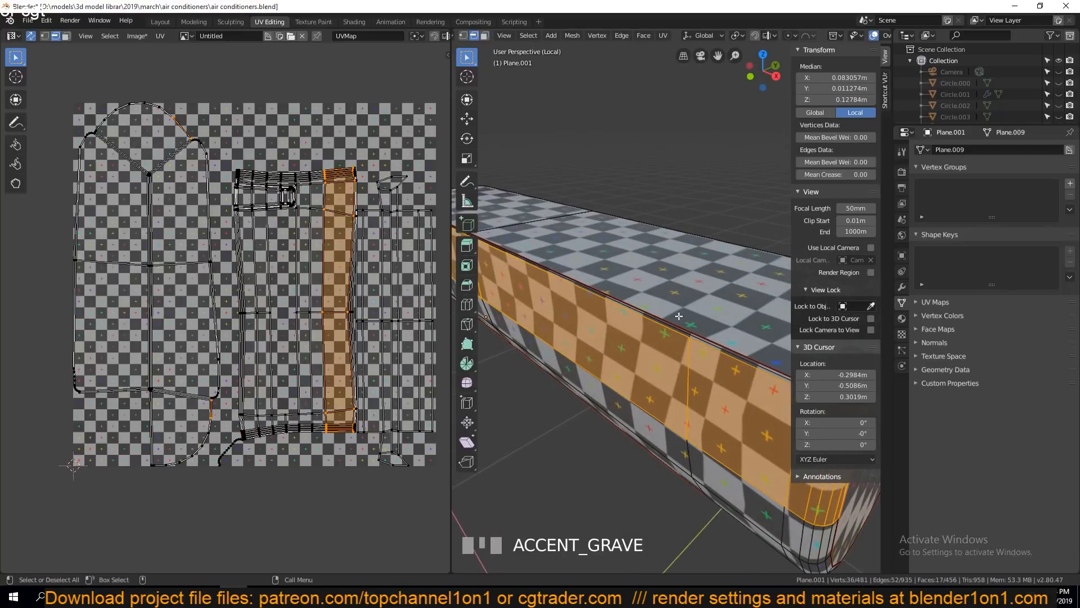
key("1")
middle_click_drag(760, 349, 695, 258, "shift")
left_click(724, 227, "alt")
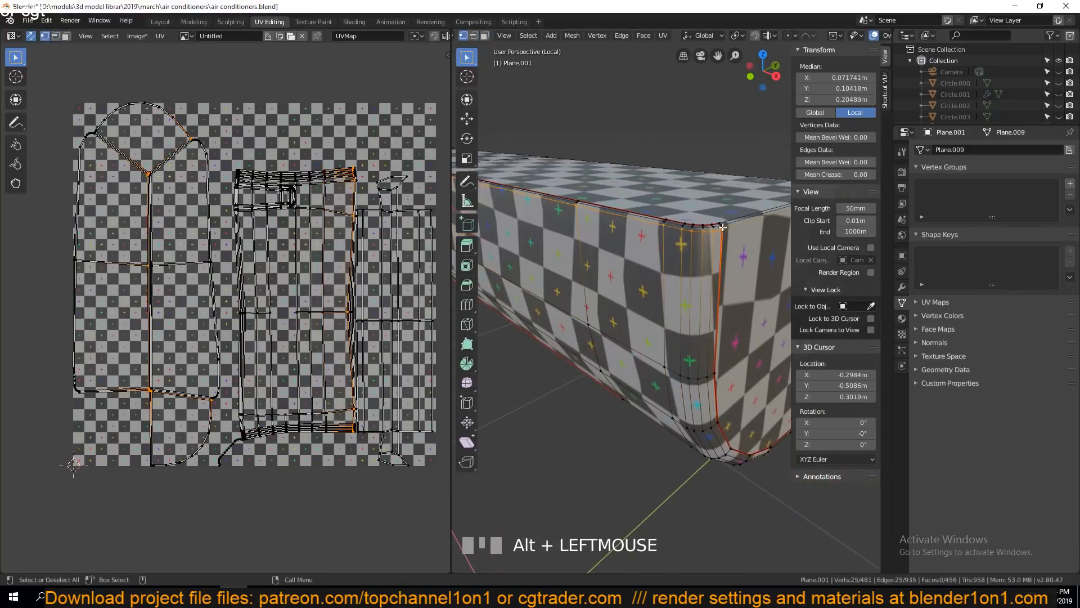
left_click(721, 238, "alt")
key("KP_Decimal")
- Examine the checker pattern on the rounded front corner, comparing object and edit mode and picking the narrow face beside the end seam
middle_click_drag(722, 238, 725, 302)
key("grave")
key("Tab")
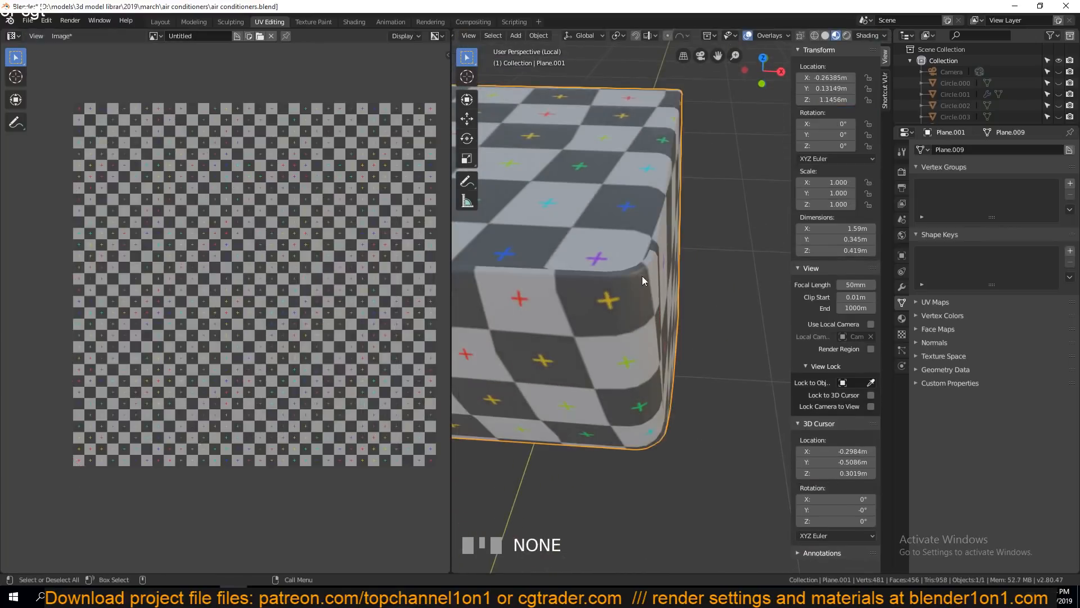
key("grave")
middle_click_drag(642, 276, 608, 262)
key("Tab")
key("3")
left_click(601, 254)
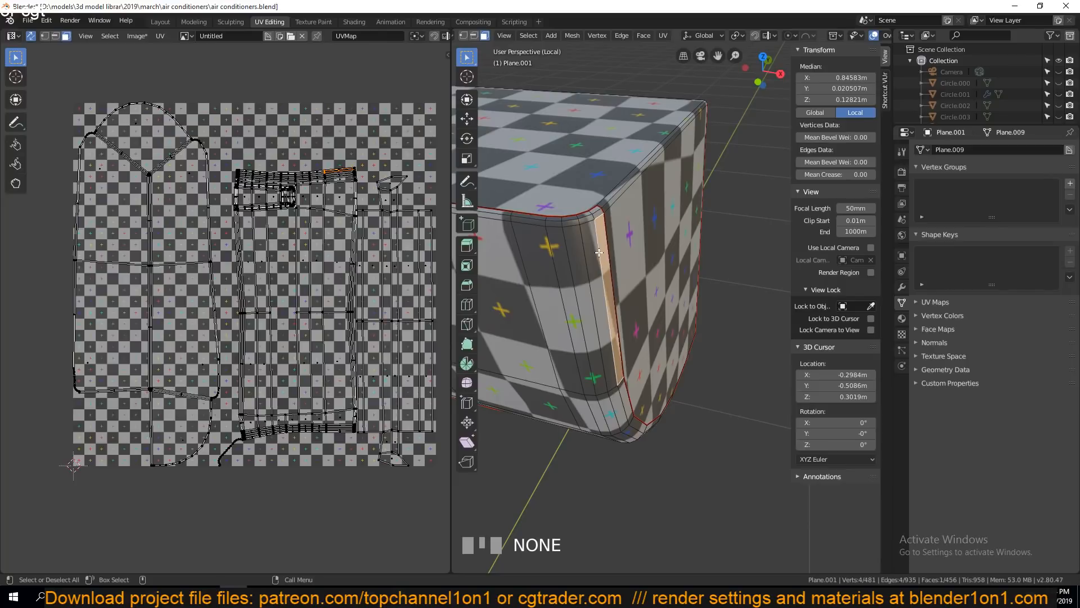
key("1")
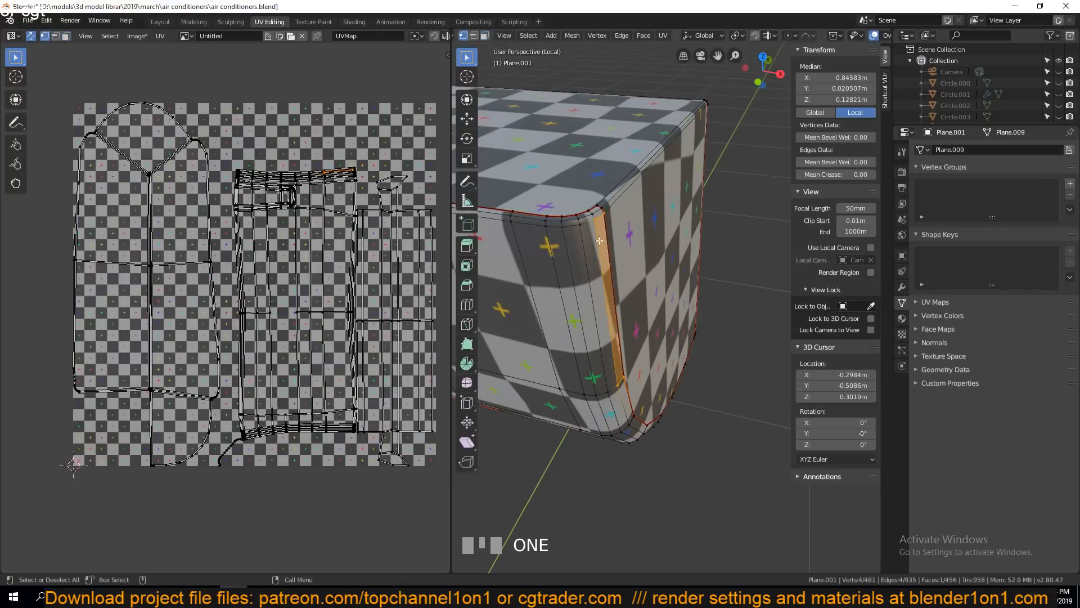
key("Tab")
key("Tab")
key("grave")
middle_click_drag(602, 291, 579, 270)
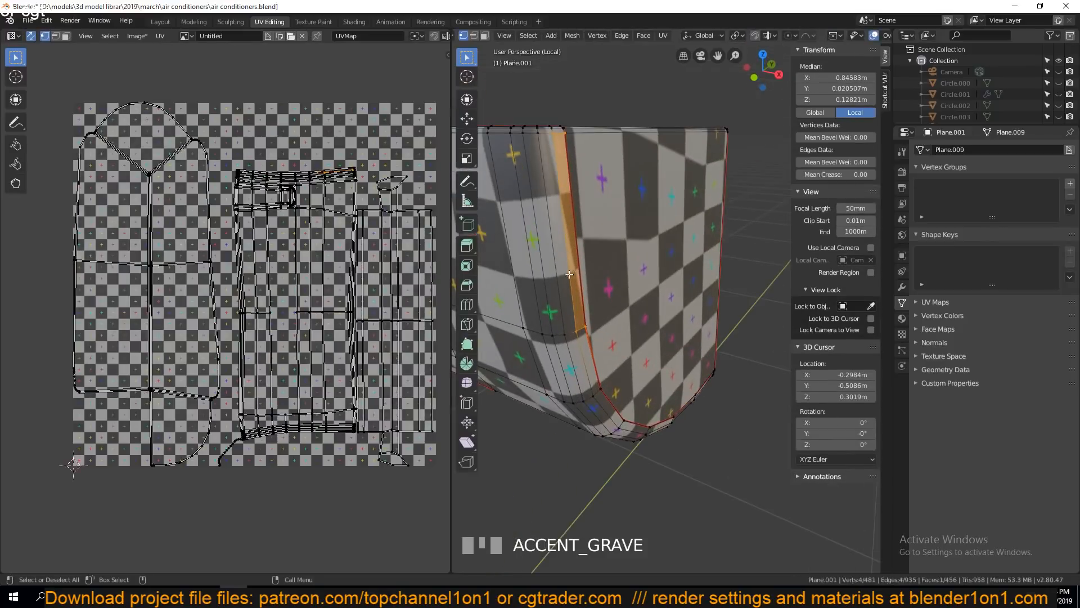
- Select the front cover's linked faces, then the end-face islands in the UV layout, to compare their extents
key("3")
left_click(553, 273)
key("l")
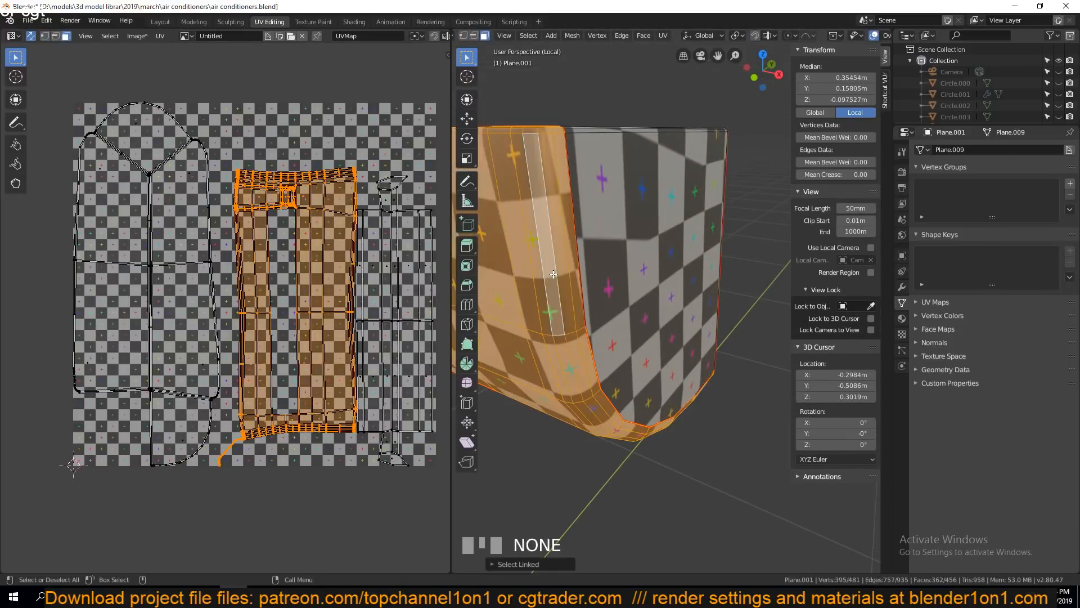
scroll(585, 255, "up", 1)
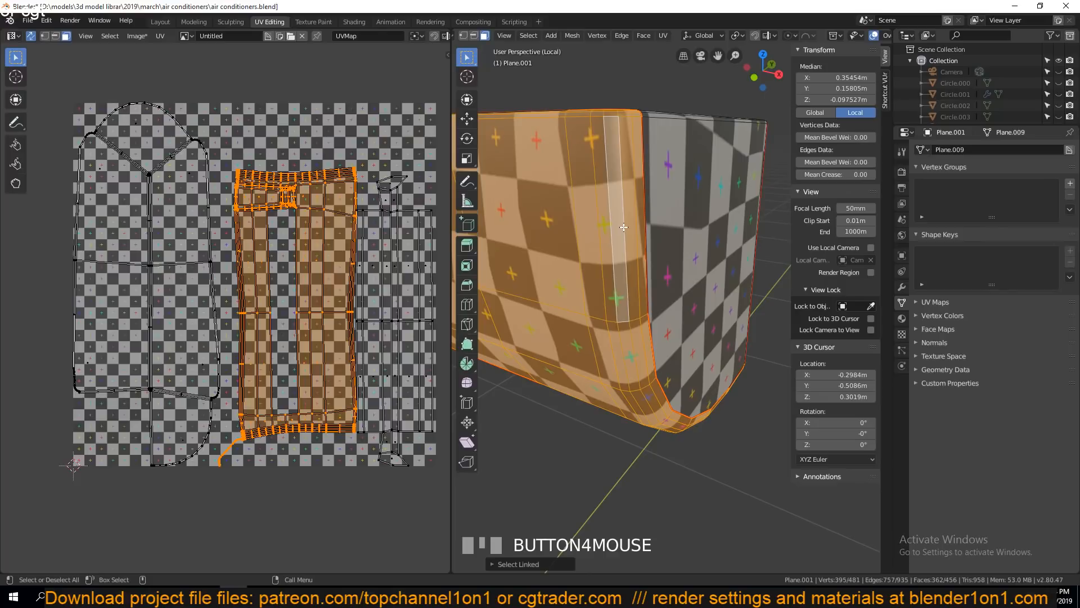
left_click(174, 196)
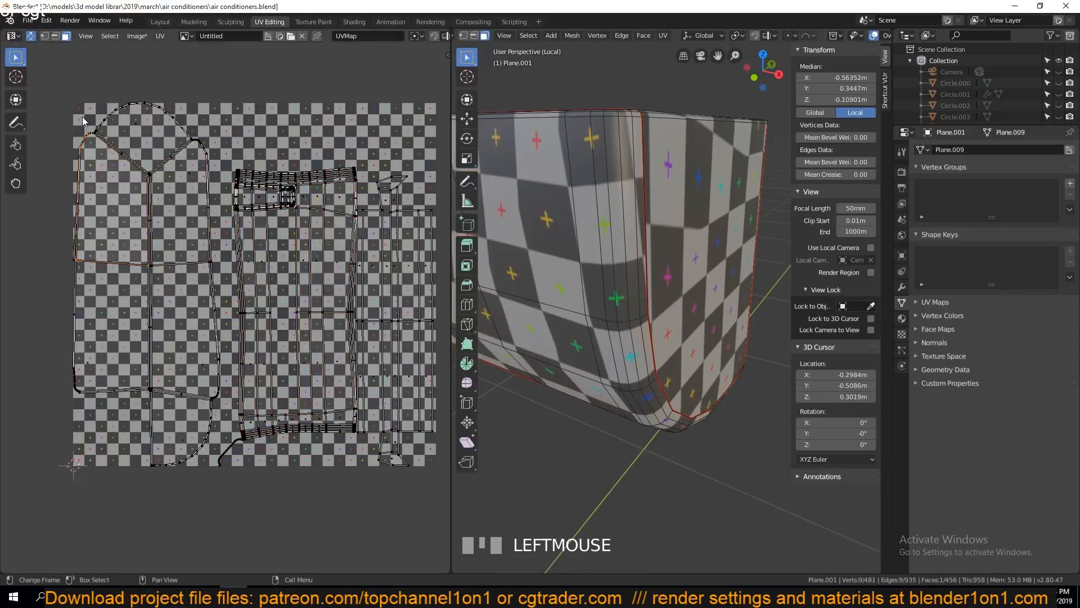
key("b")
left_click_drag(53, 86, 204, 471)
key("b")
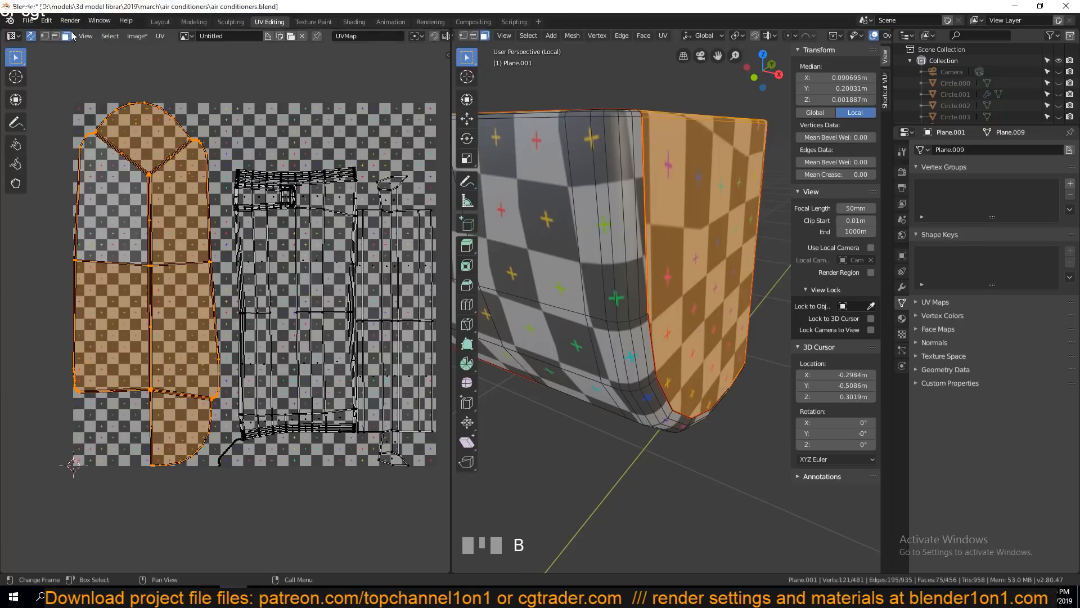
- Turn off UV sync selection, pick the whole mesh's UV islands one at a time in island mode, and restore sync
left_click(32, 36)
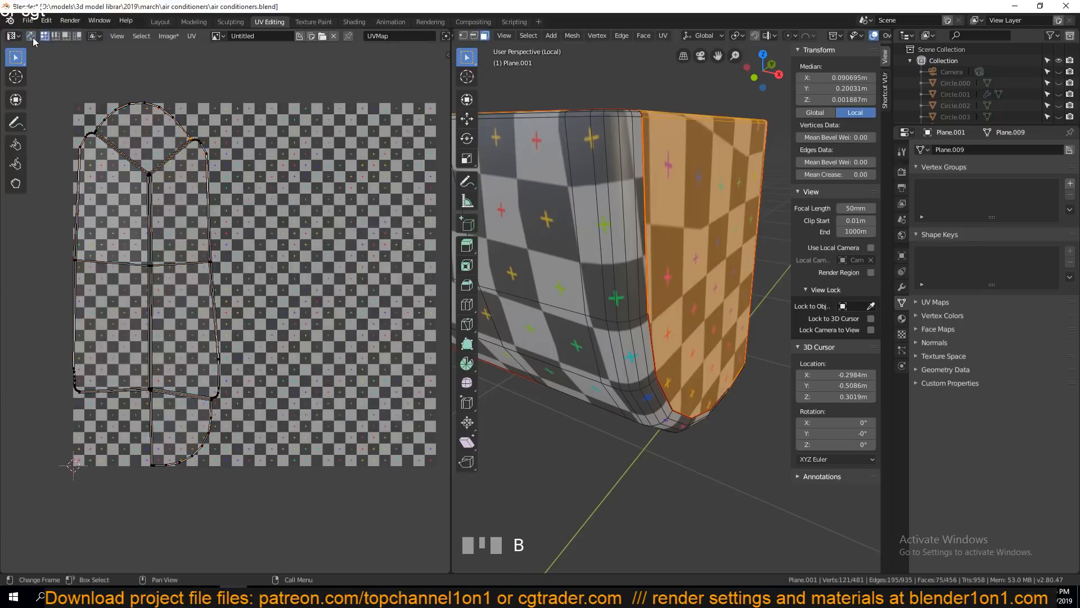
left_click(77, 36)
left_click(178, 190)
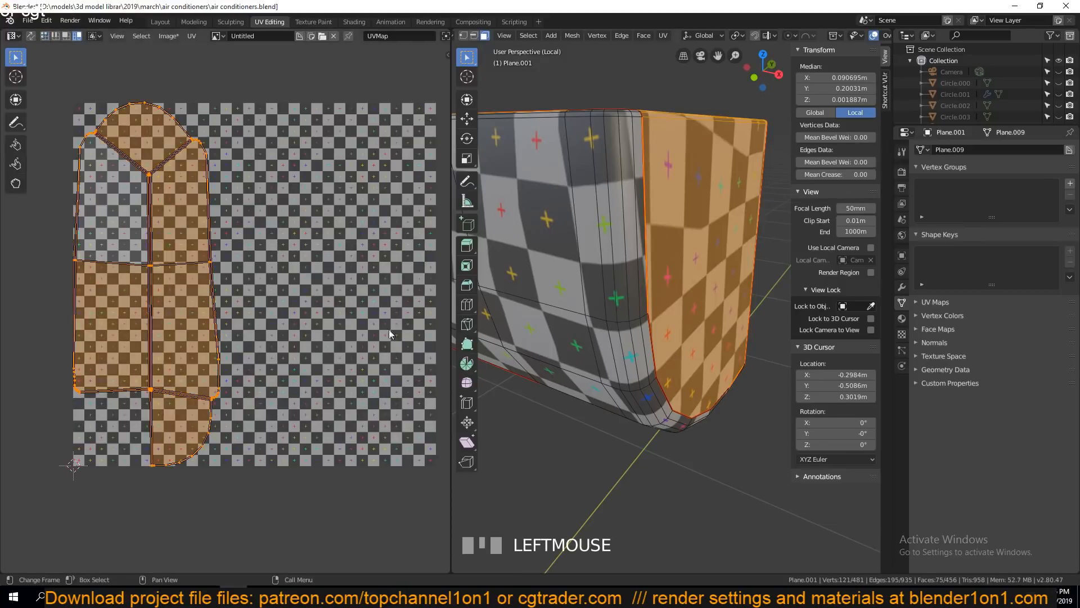
key("a")
left_click(301, 248)
left_click(389, 298)
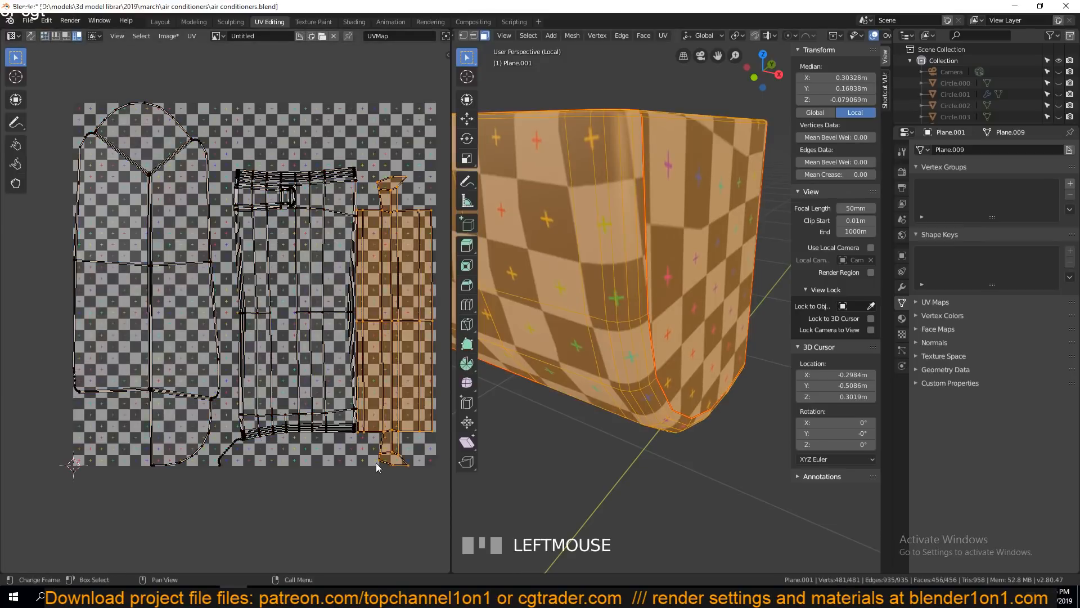
left_click(238, 353)
left_click(139, 255)
left_click(286, 229)
left_click(147, 197)
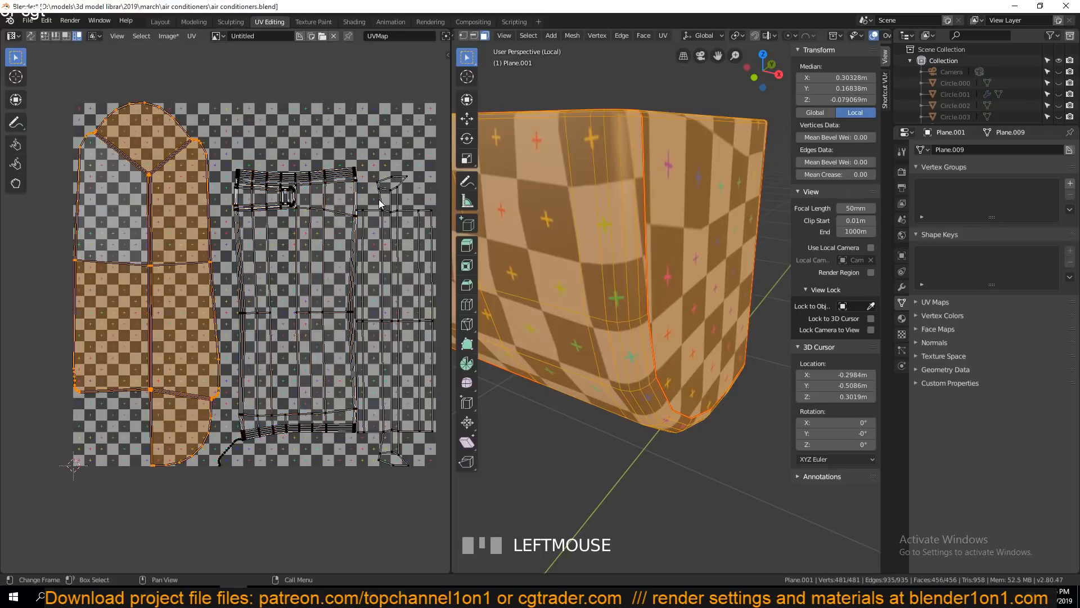
left_click(31, 35)
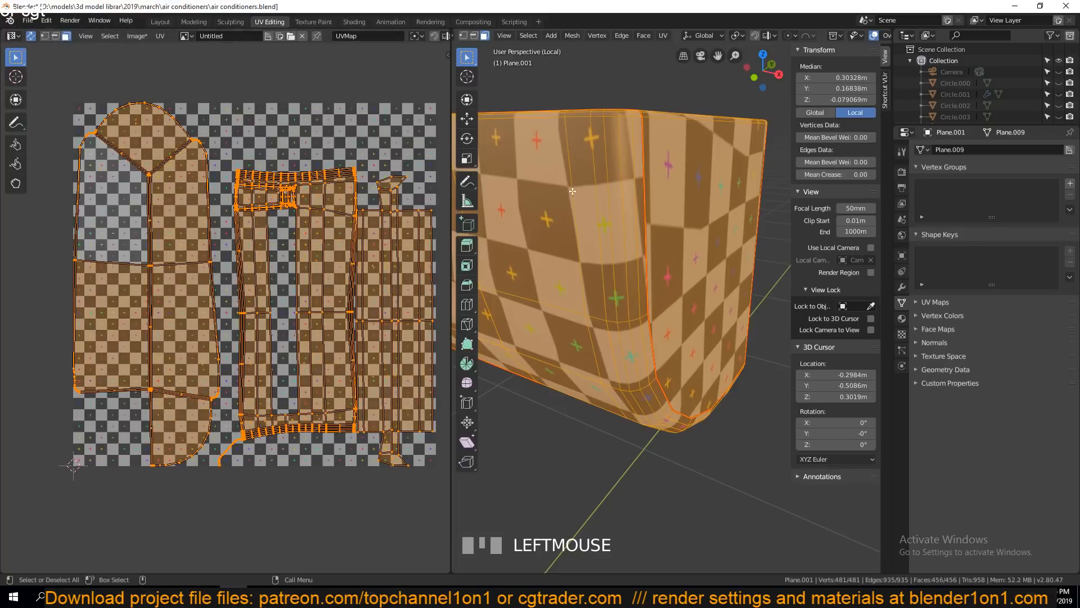
- Clear the selection and examine the checker distortion on the body's end face up close
key("alt+a")
key("grave")
key("2")
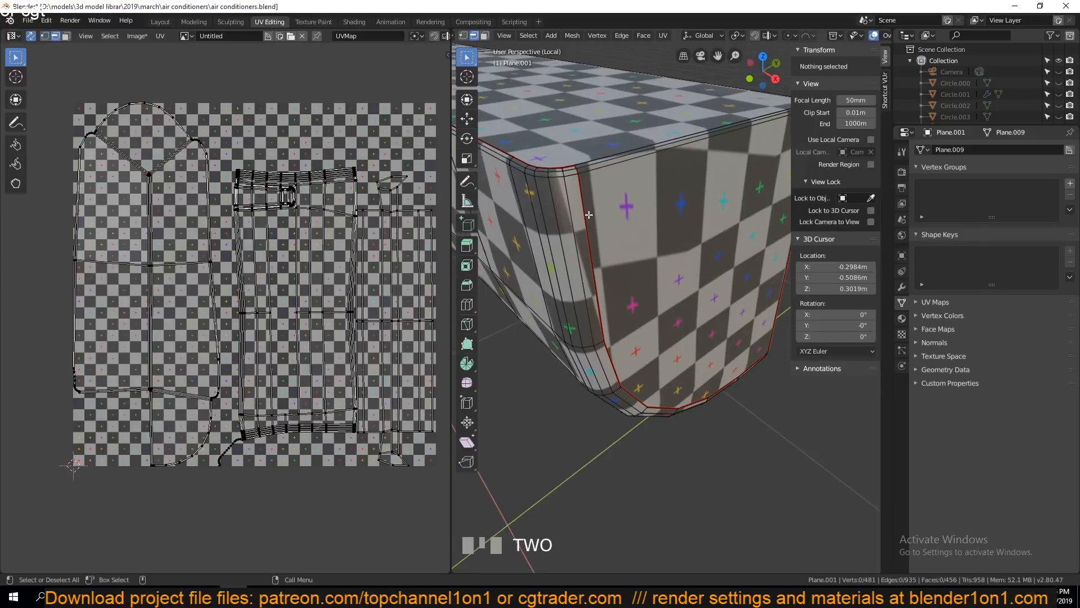
scroll(588, 212, "down", 2)
scroll(589, 212, "up", 3)
key("grave")
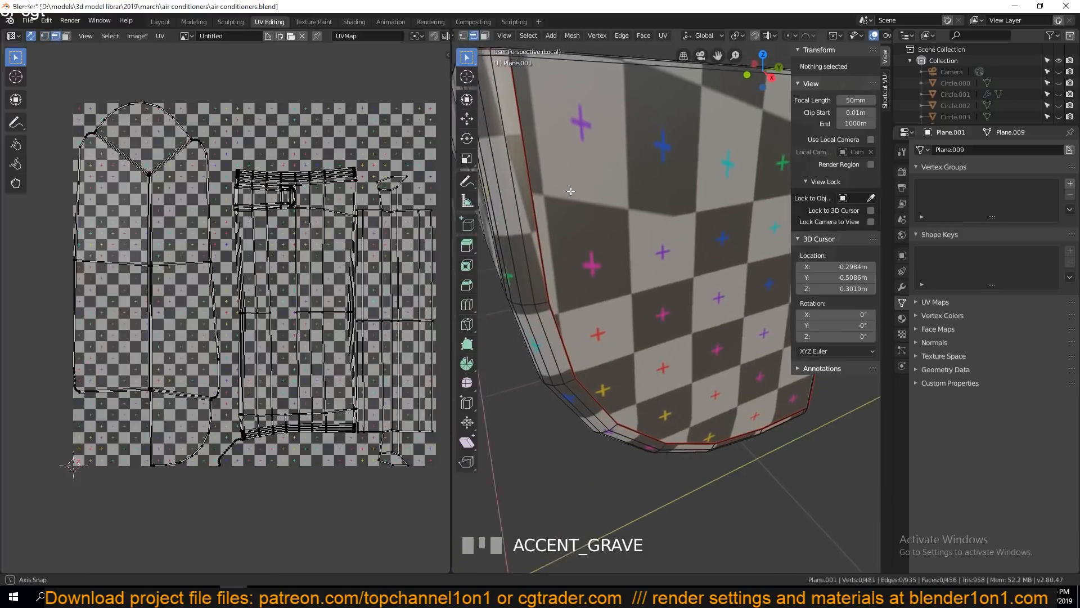
scroll(547, 159, "down", 3)
key("a")
scroll(579, 217, "down", 2)
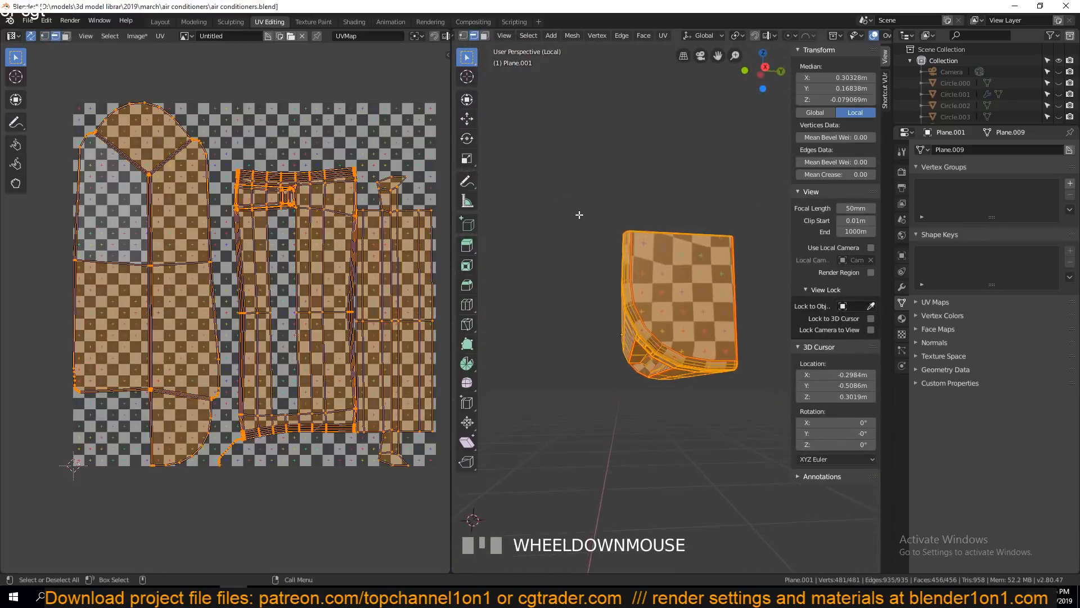
- Examine how the checkers run over the upper edge between the body's top and end face, selecting the loop beside it
key("grave")
key("alt+a")
scroll(672, 253, "up", 3)
middle_click_drag(678, 253, 620, 236, "shift")
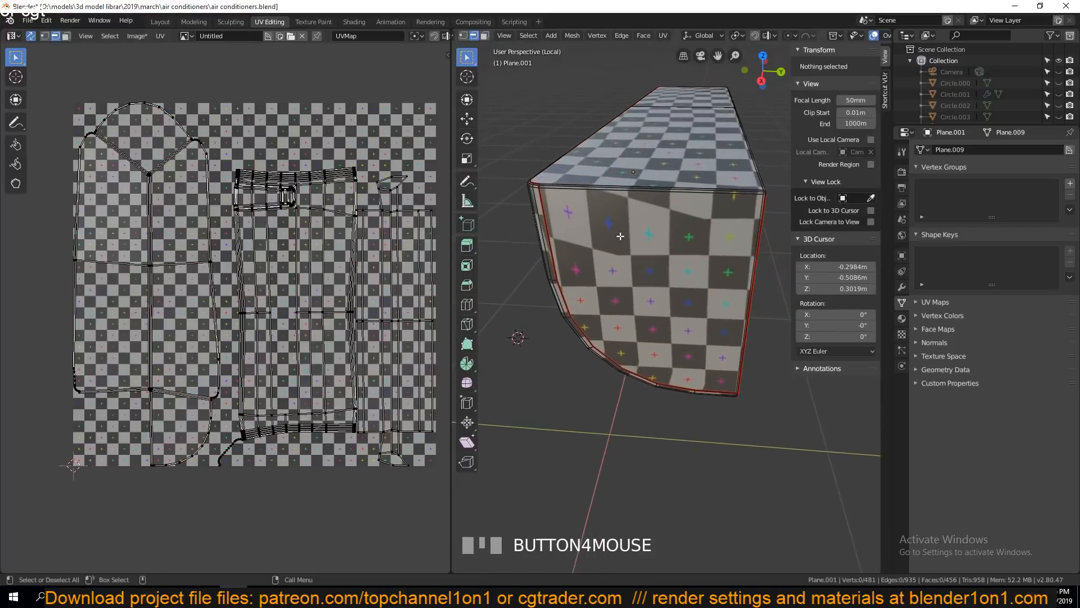
key("grave")
middle_click_drag(554, 282, 617, 311, "shift")
scroll(534, 298, "up", 2)
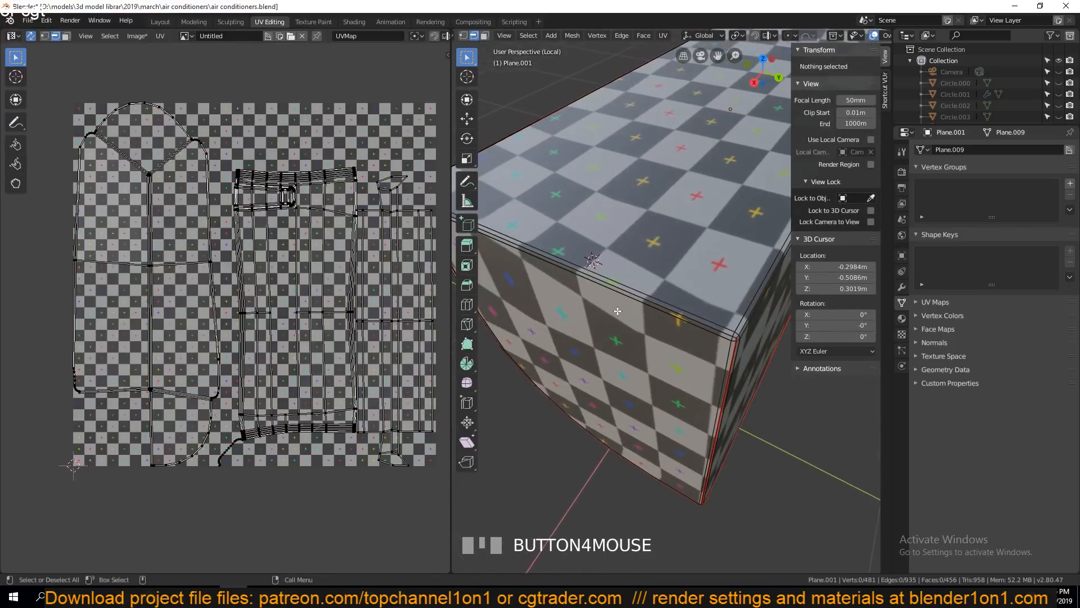
left_click(657, 304, "alt")
key("grave")
scroll(746, 263, "up", 2)
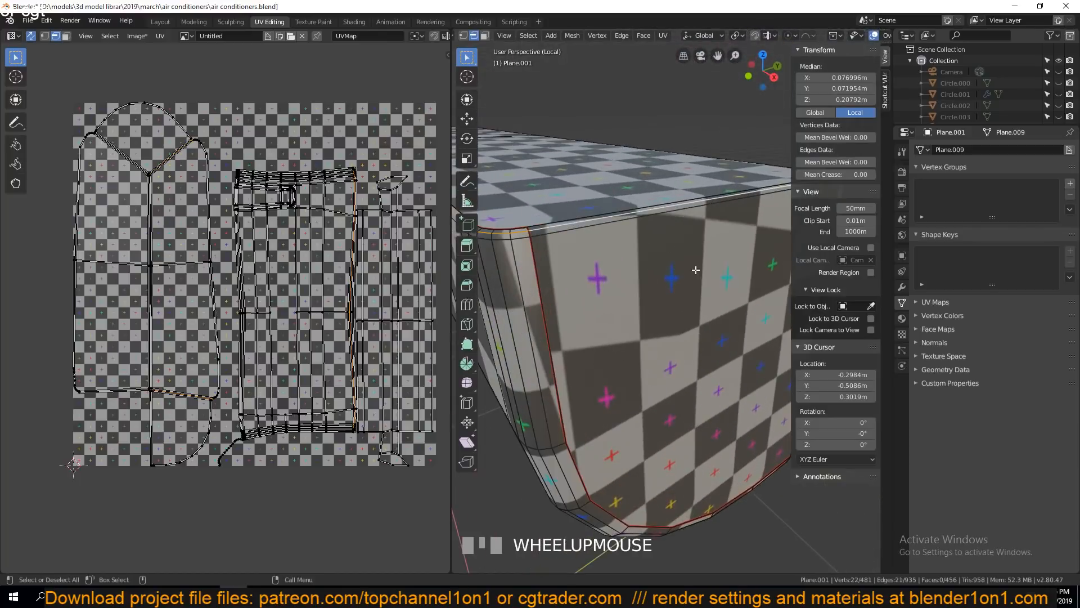
key("grave")
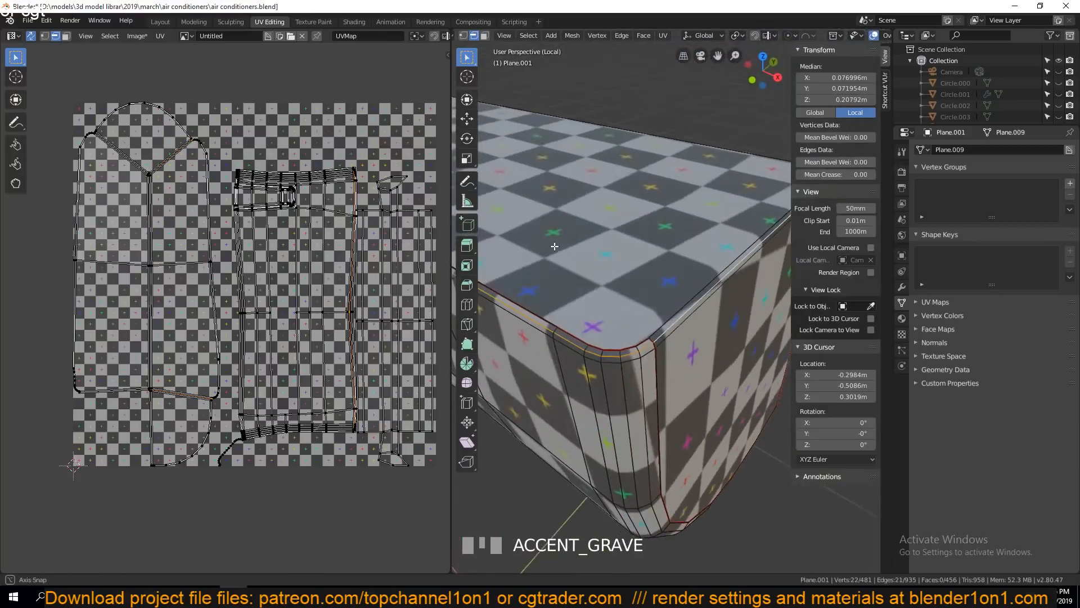
- Mark a seam along the upper edge of the end face, including the short edges at its rear corner
left_click(669, 339)
scroll(726, 235, "down", 3)
key("grave")
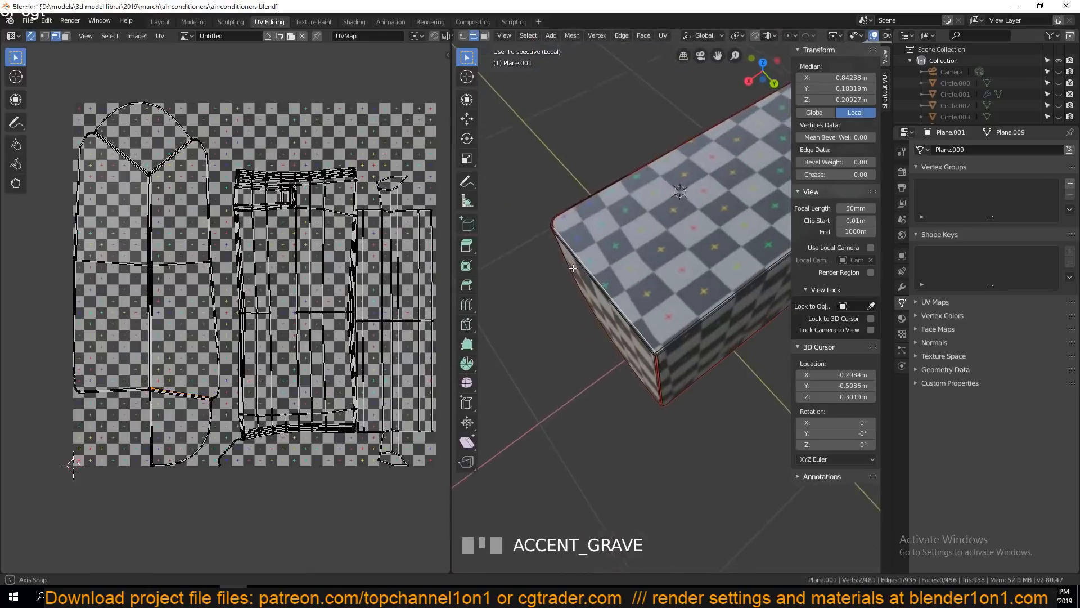
scroll(560, 281, "up", 3)
key("grave")
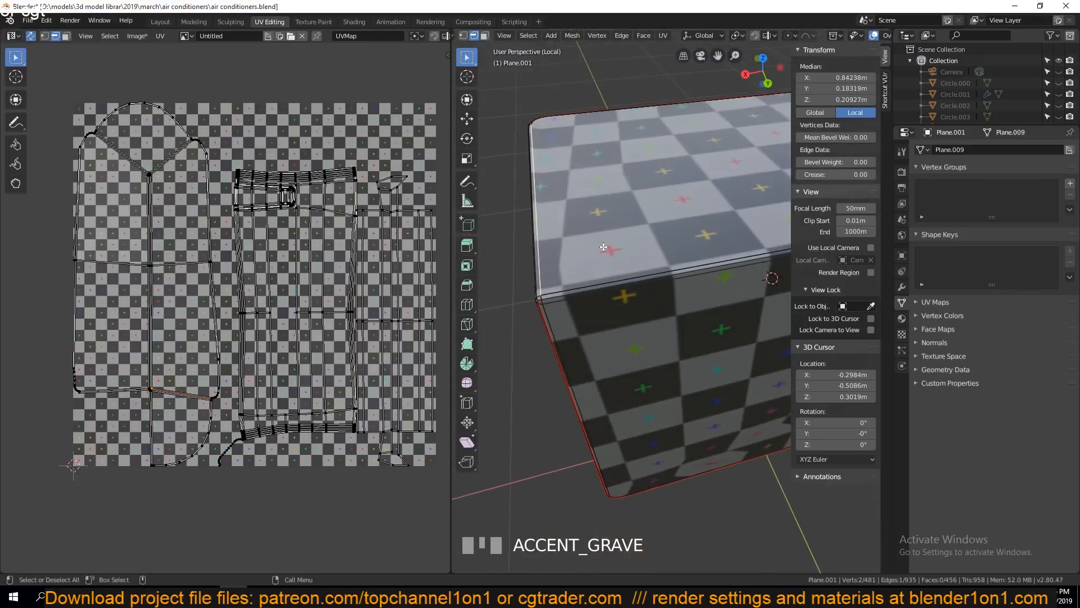
scroll(634, 234, "up", 2)
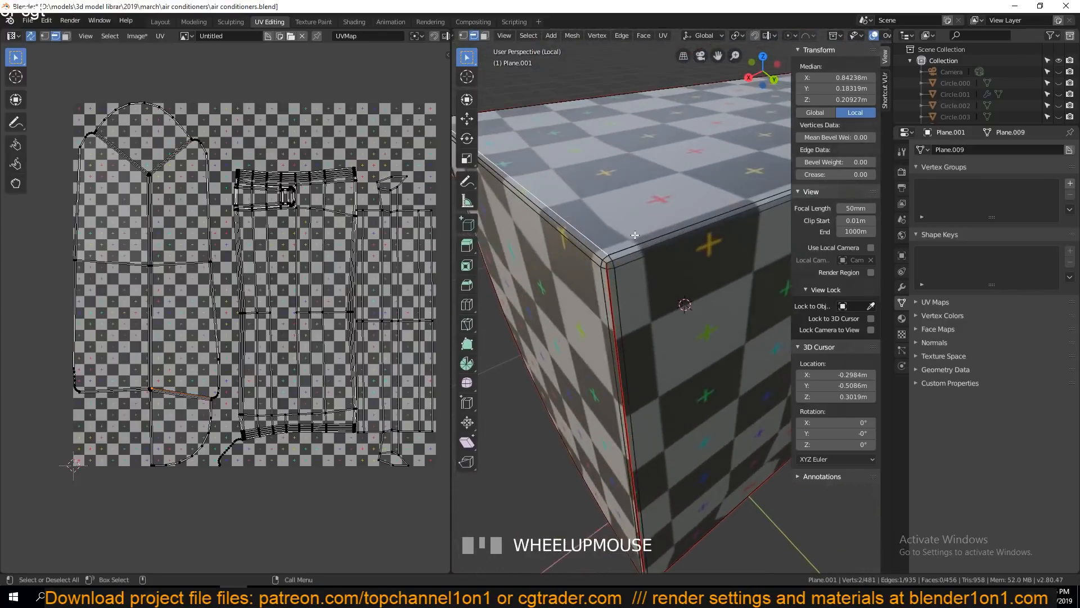
left_click(611, 257, "shift")
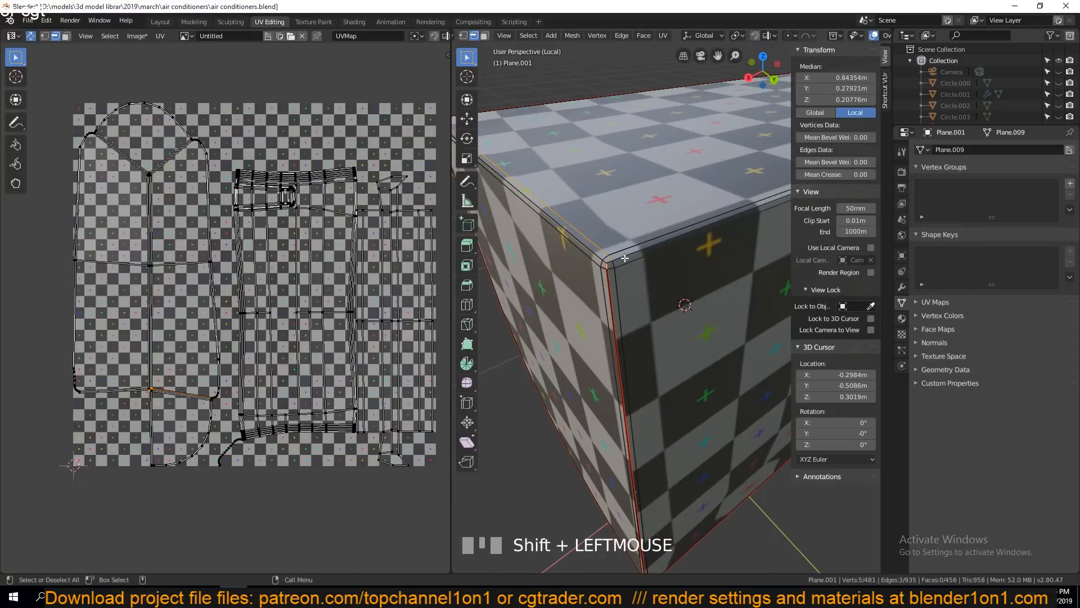
key("ctrl+e")
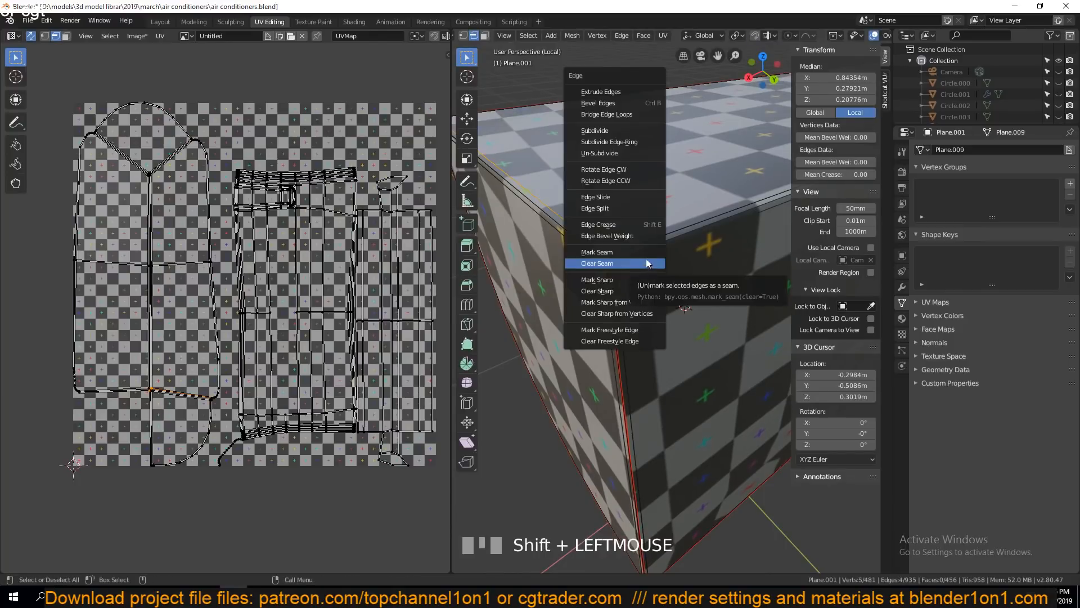
left_click(646, 262)
key("alt+a")
- Mark a matching seam along the upper edge and rear corner of the end face at the body's opposite end
scroll(640, 247, "down", 3)
scroll(640, 246, "down", 3)
middle_click_drag(639, 246, 481, 304, "shift")
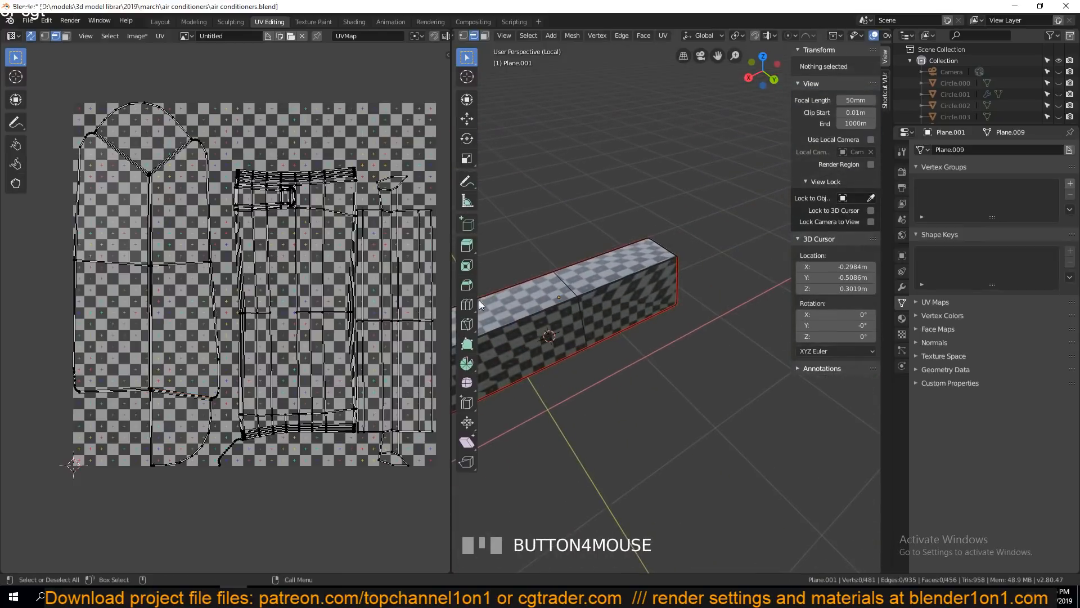
left_click(663, 242)
key("KP_Decimal")
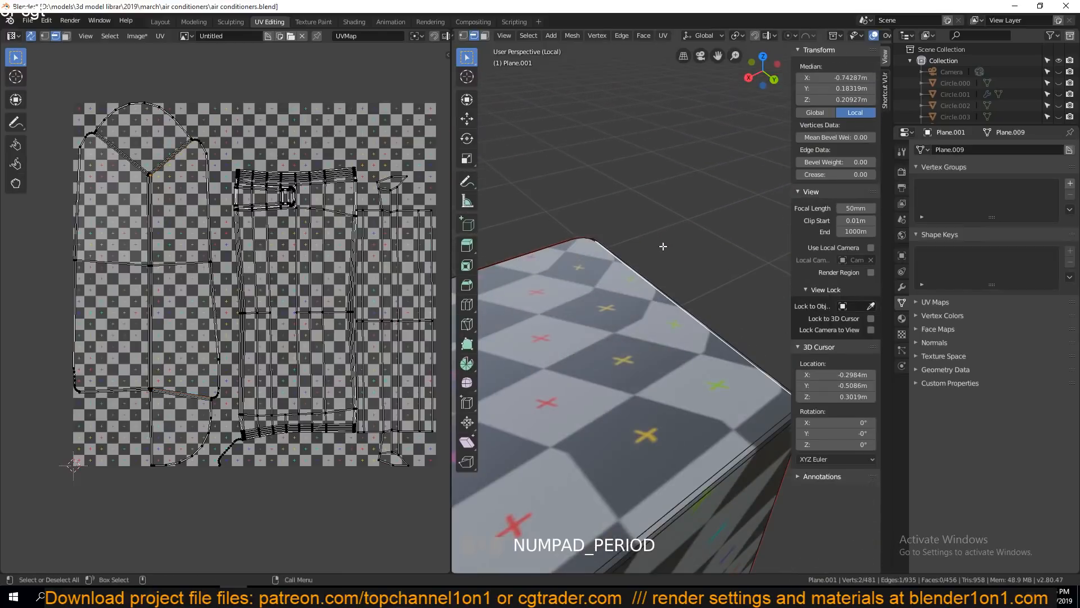
key("grave")
middle_click_drag(498, 277, 478, 260)
middle_click_drag(629, 270, 652, 242)
scroll(633, 267, "up", 1)
scroll(575, 322, "up", 1)
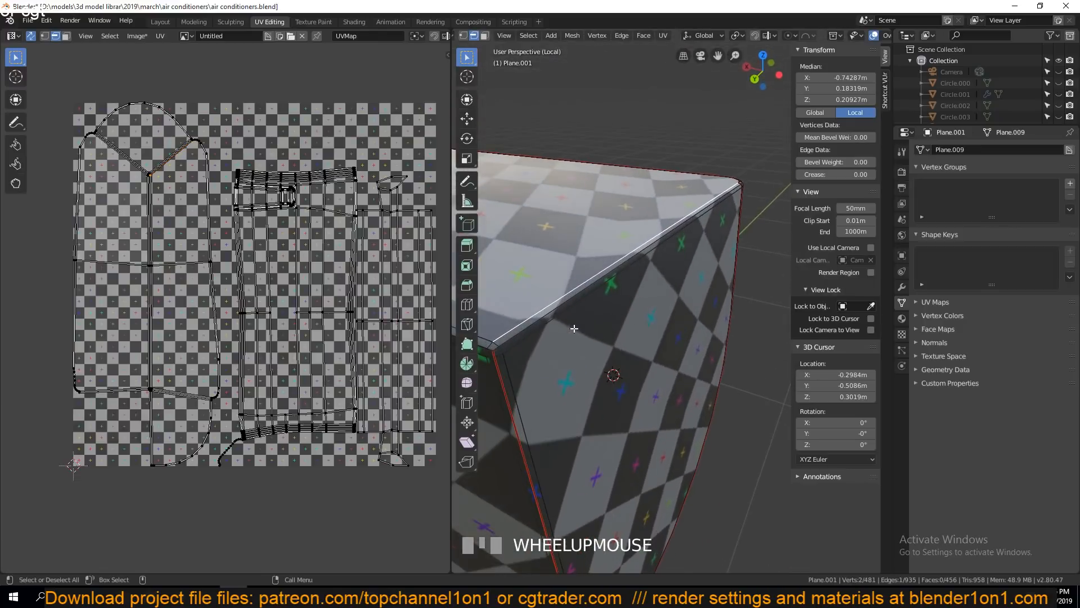
middle_click_drag(572, 326, 635, 311, "shift")
left_click(601, 313, "shift")
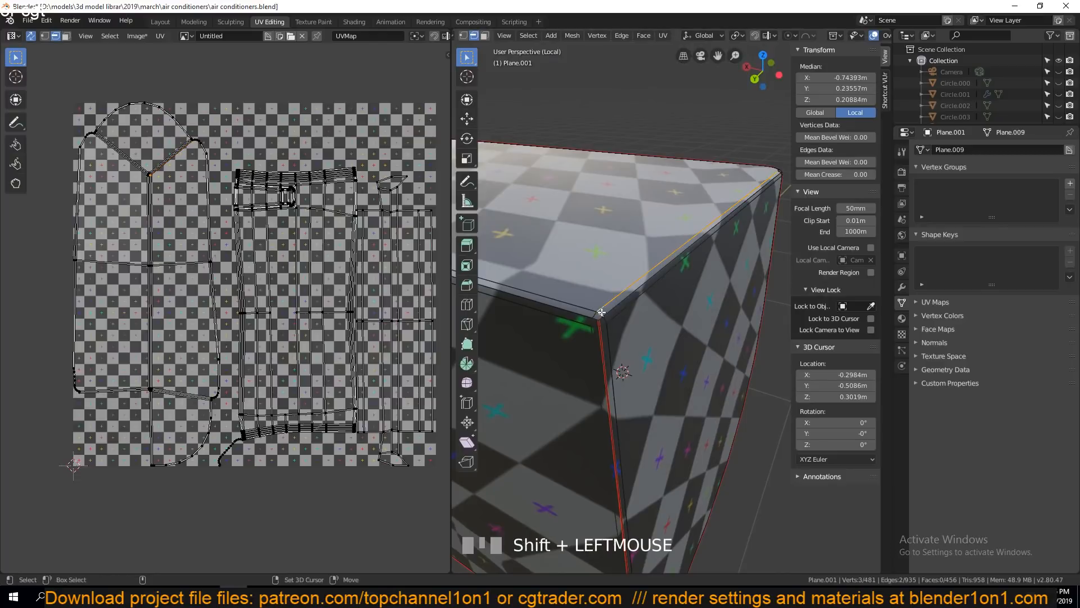
key("ctrl+e")
left_click(648, 322)
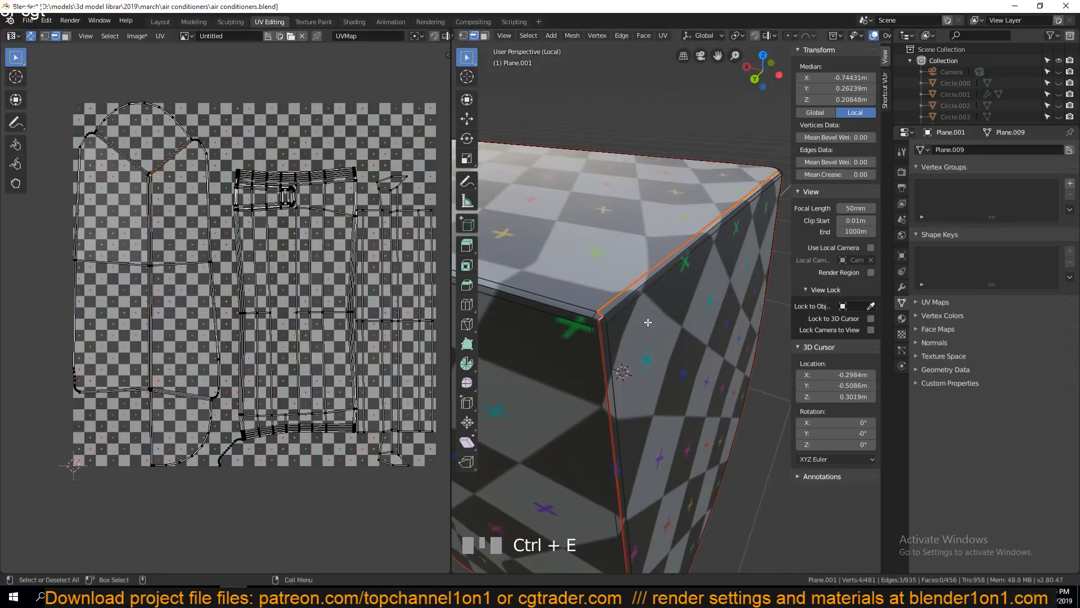
- Examine the checker pattern around the body's end faces and upper edges with the mesh overlay hidden
key("Tab")
scroll(649, 322, "down", 4)
middle_click_drag(660, 321, 582, 321)
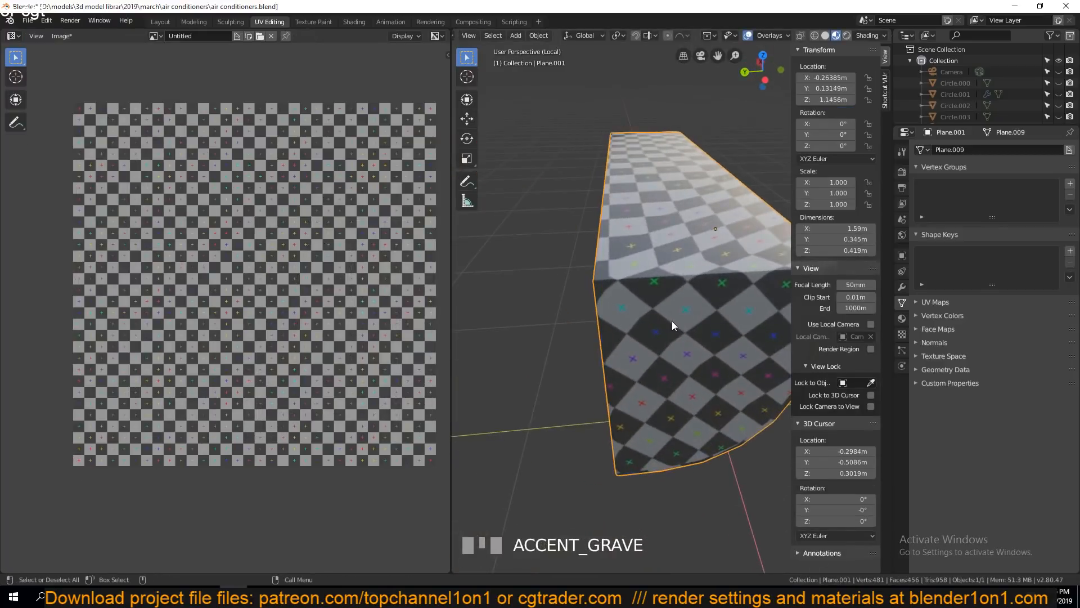
middle_click_drag(673, 321, 669, 405, "shift")
key("Tab")
key("grave")
key("Tab")
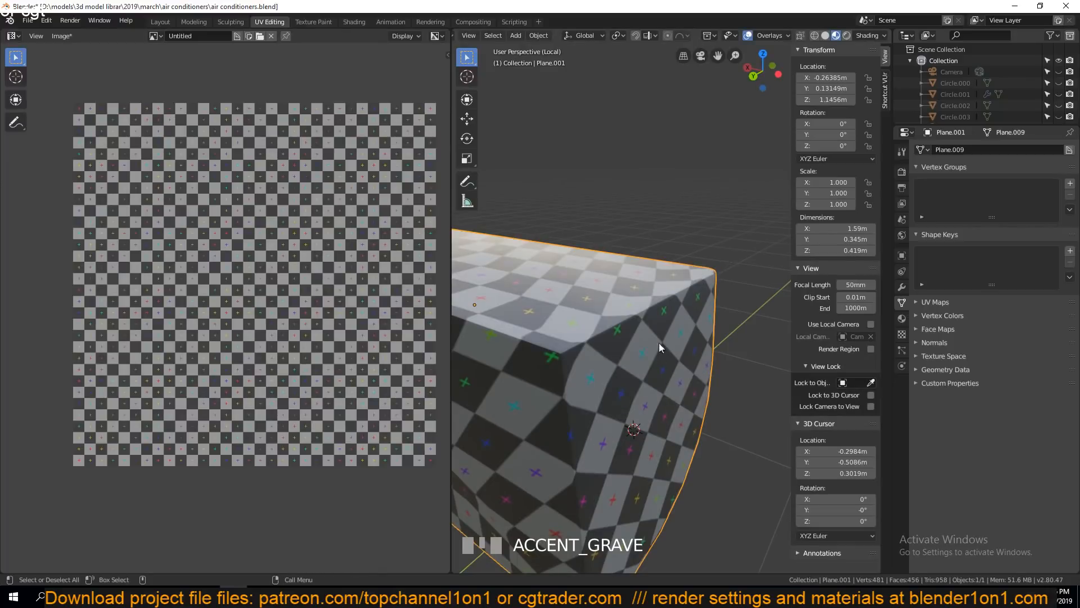
key("Tab")
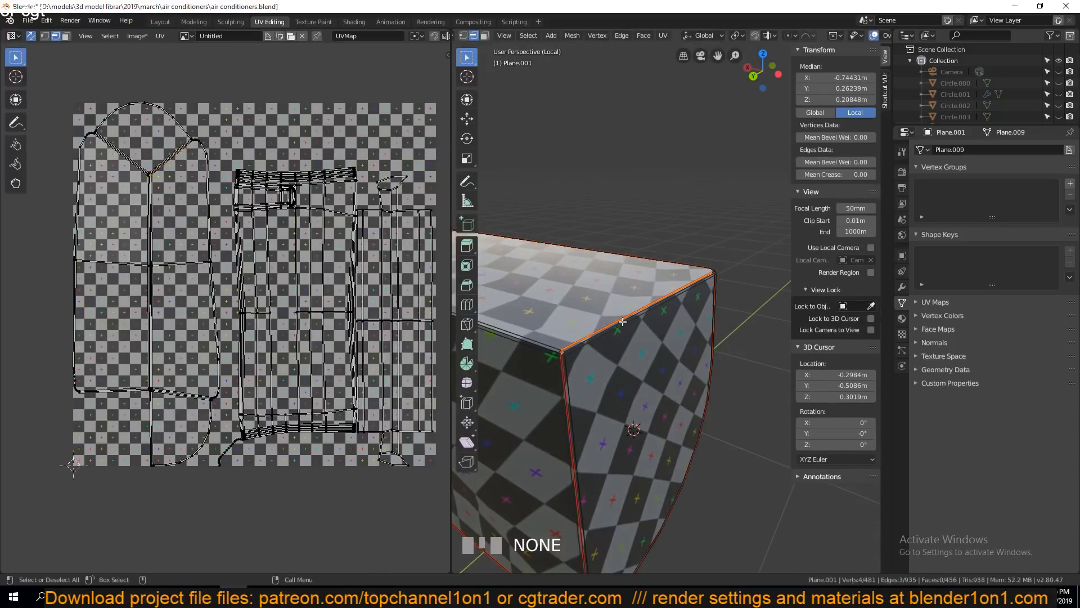
- Select the whole body mesh and unwrap it again along the marked seams
key("a")
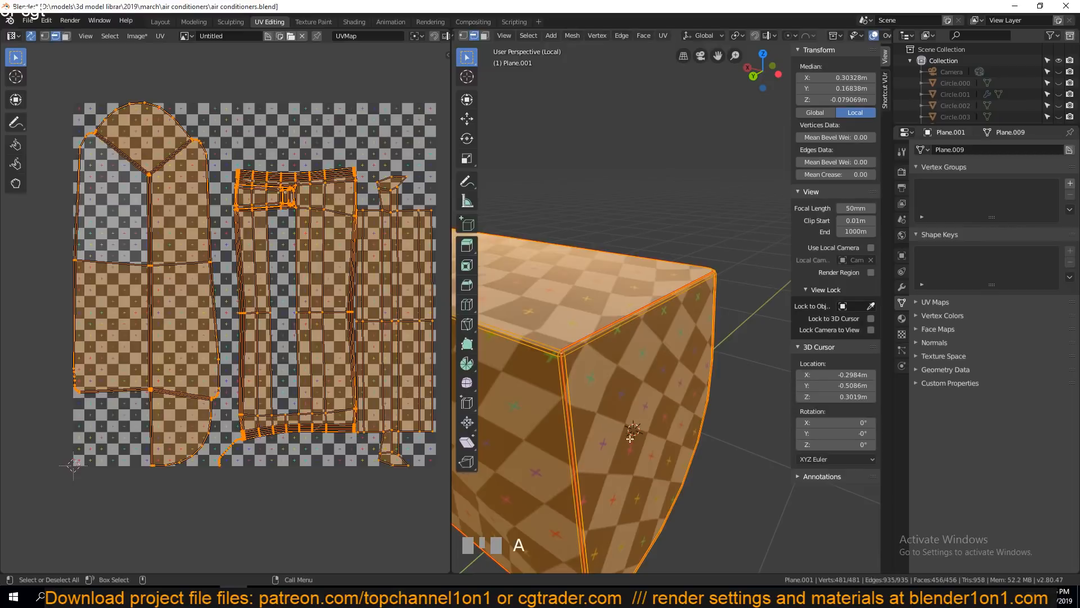
key("Tab")
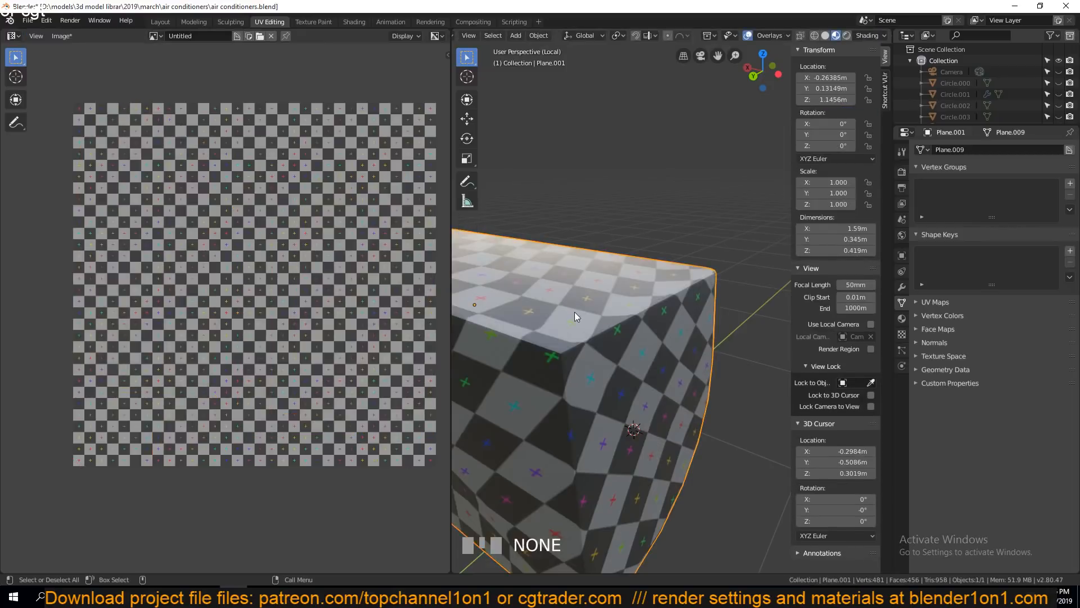
key("Tab")
key("u")
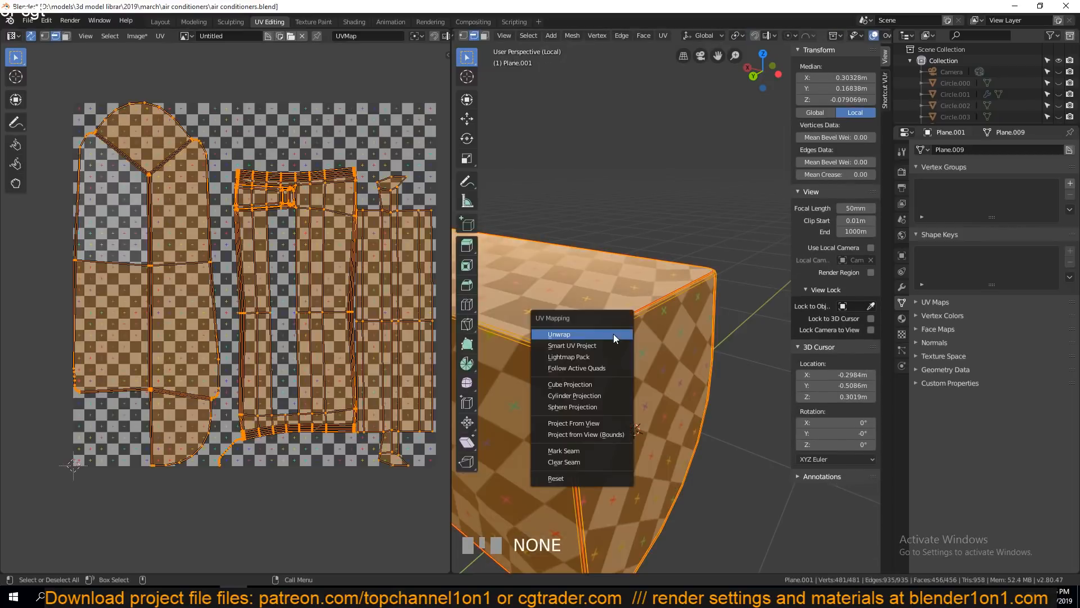
left_click(613, 333)
- Inspect the new unwrap on the body's end face and select the faces linked to it to identify their UV island
key("Tab")
middle_click_drag(644, 394, 656, 420)
key("Tab")
key("Tab")
key("Tab")
scroll(655, 386, "up", 1)
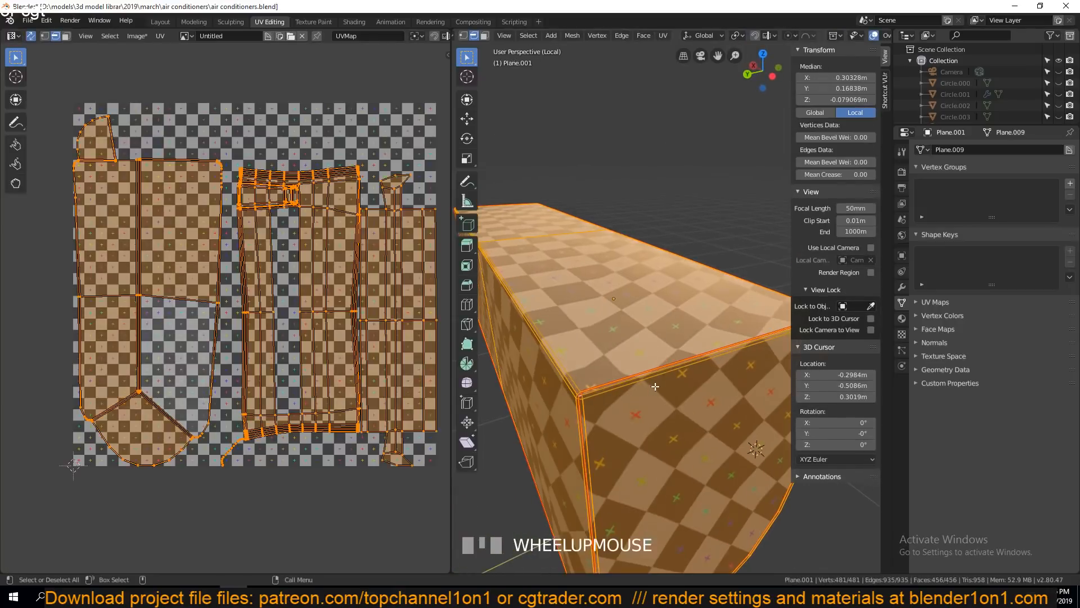
key("3")
left_click(637, 425)
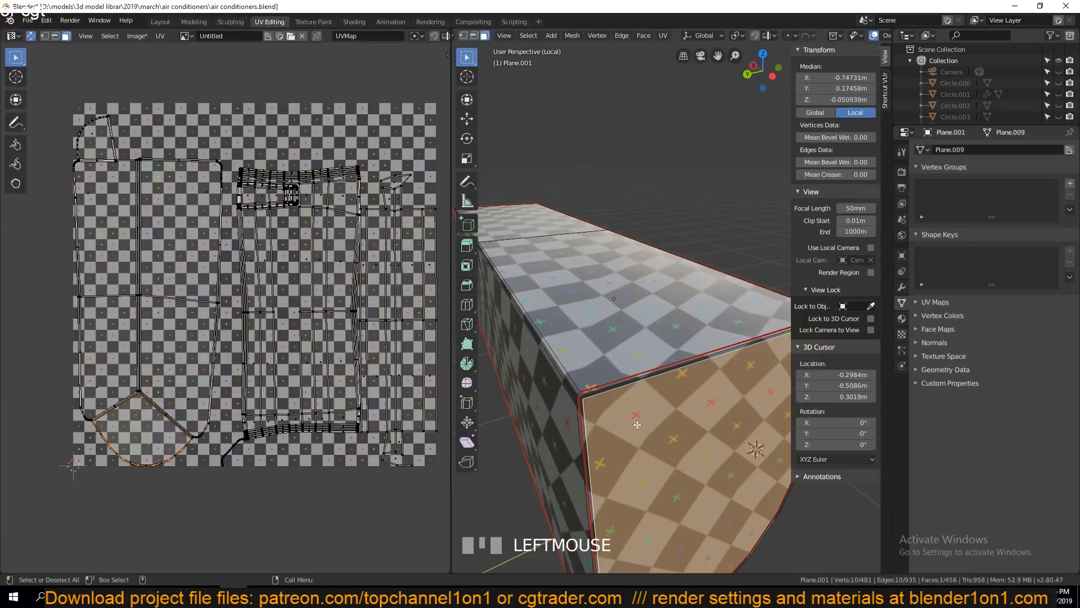
key("ctrl+l")
middle_click_drag(640, 425, 677, 411)
key("1")
key("grave")
scroll(627, 369, "up", 2)
key("grave")
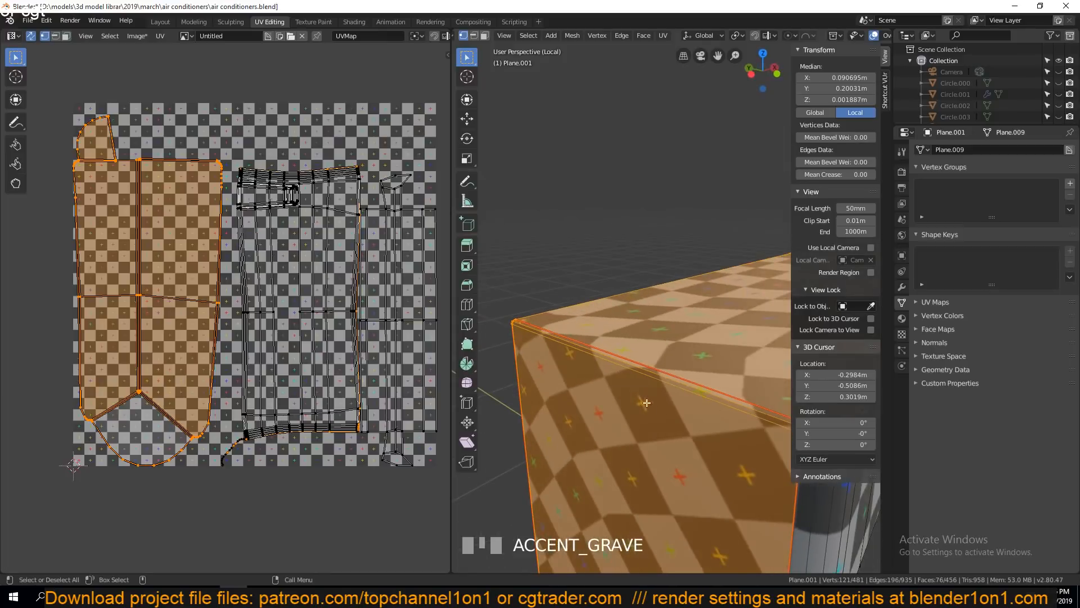
- Select a single face of the top and back island and examine the checkers along the body's front upper edge
key("3")
left_click(605, 403)
scroll(605, 403, "down", 2)
key("grave")
middle_click_drag(605, 403, 661, 389)
scroll(589, 373, "up", 3)
key("Tab")
scroll(652, 393, "up", 2)
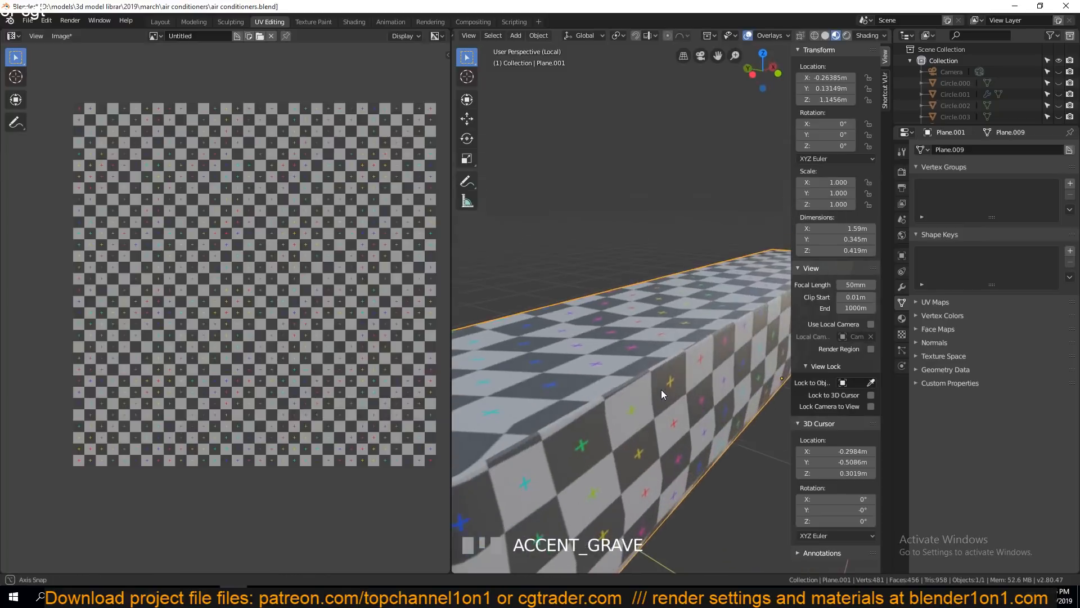
- Select the front shell's whole linked island and try to move it within the UV layout
key("Tab")
left_click(663, 399)
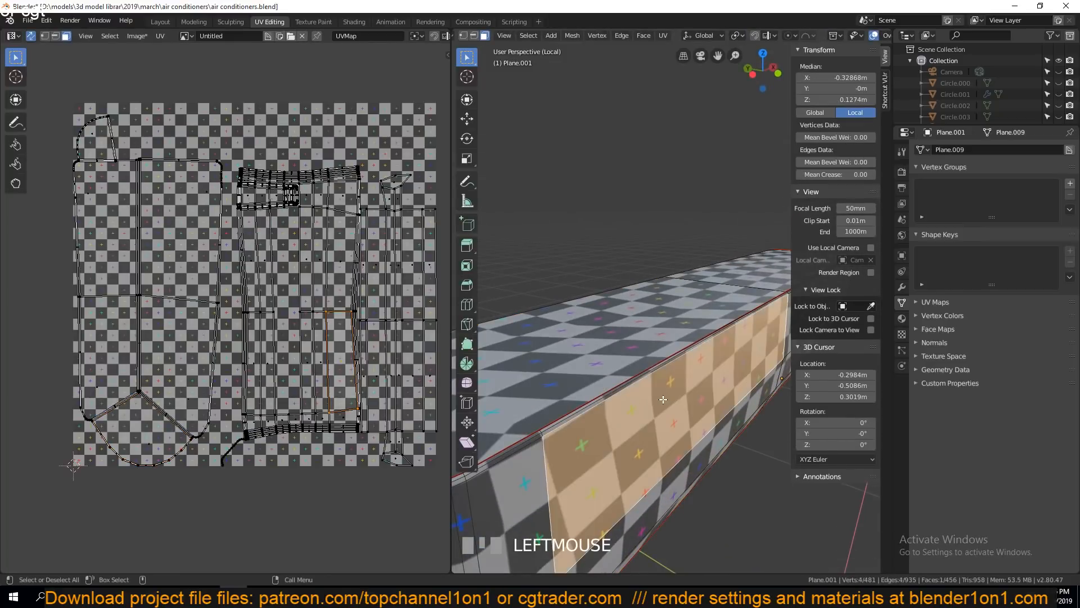
key("l")
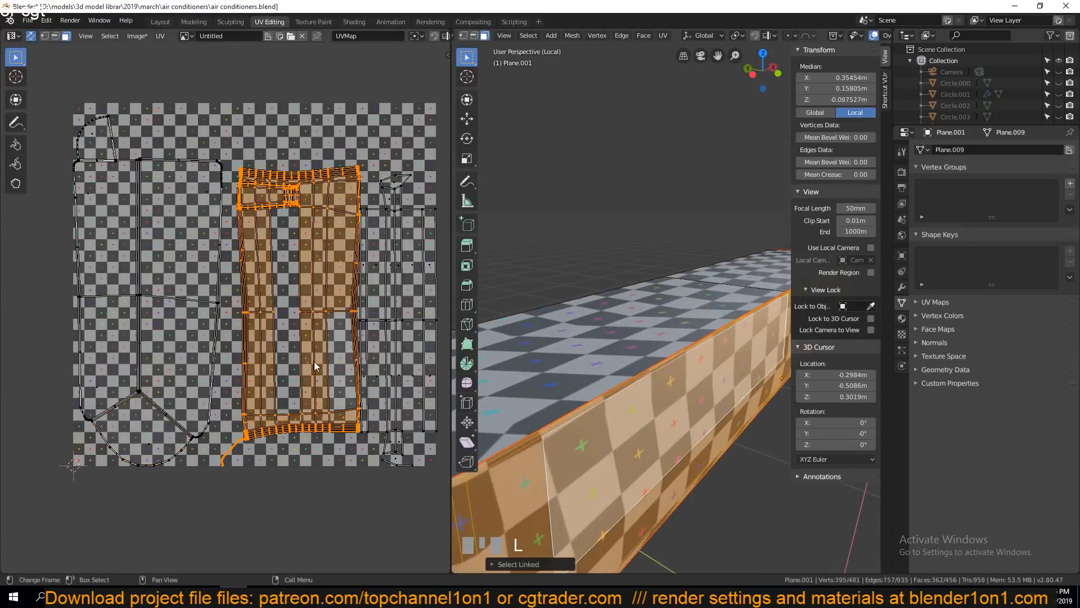
key("g")
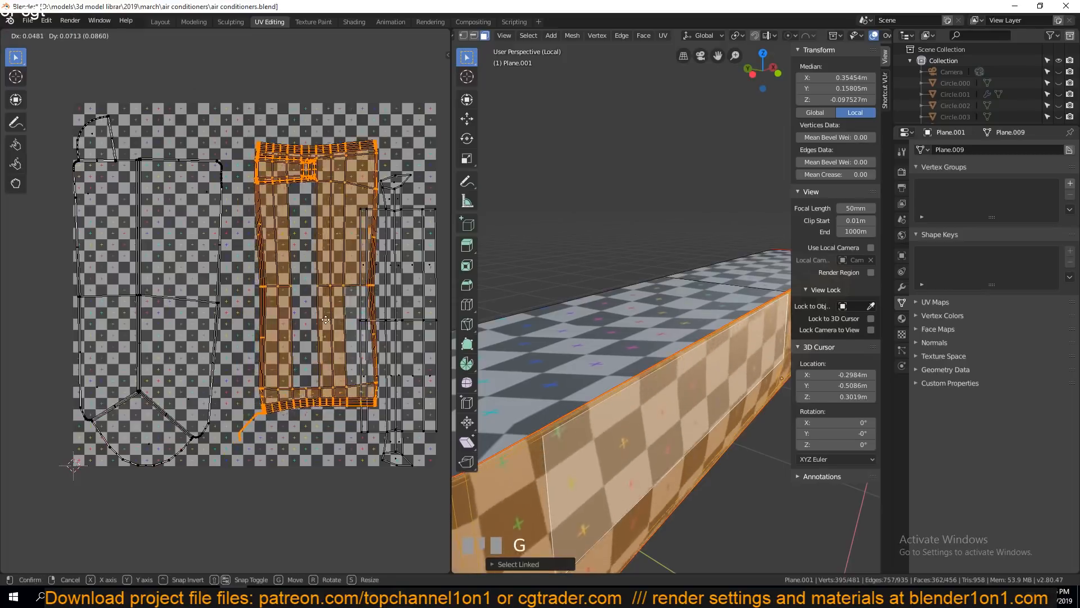
right_click(308, 343)
- Examine the checker pattern along the body's top, its rounded end corner and its underside
middle_click_drag(561, 388, 693, 423)
key("Tab")
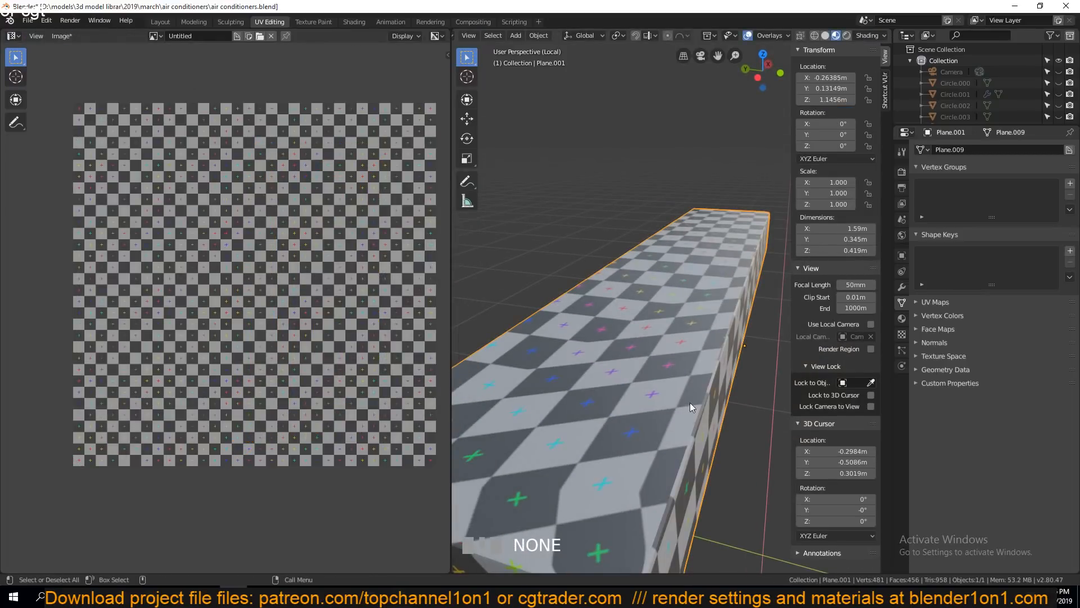
scroll(641, 415, "down", 3)
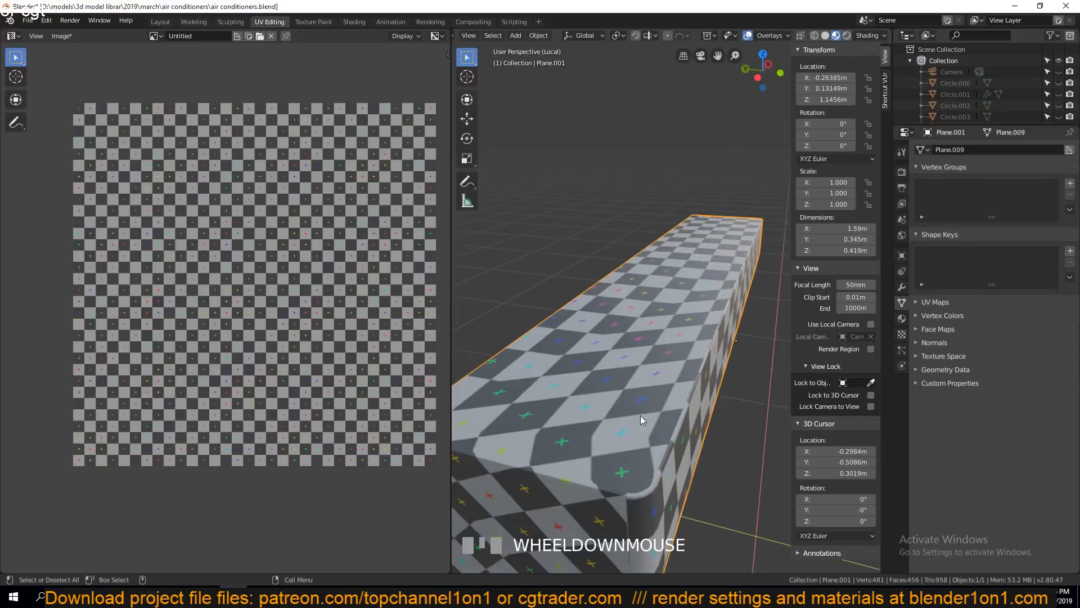
scroll(639, 415, "up", 3)
middle_click_drag(639, 415, 610, 321)
scroll(594, 338, "down", 4)
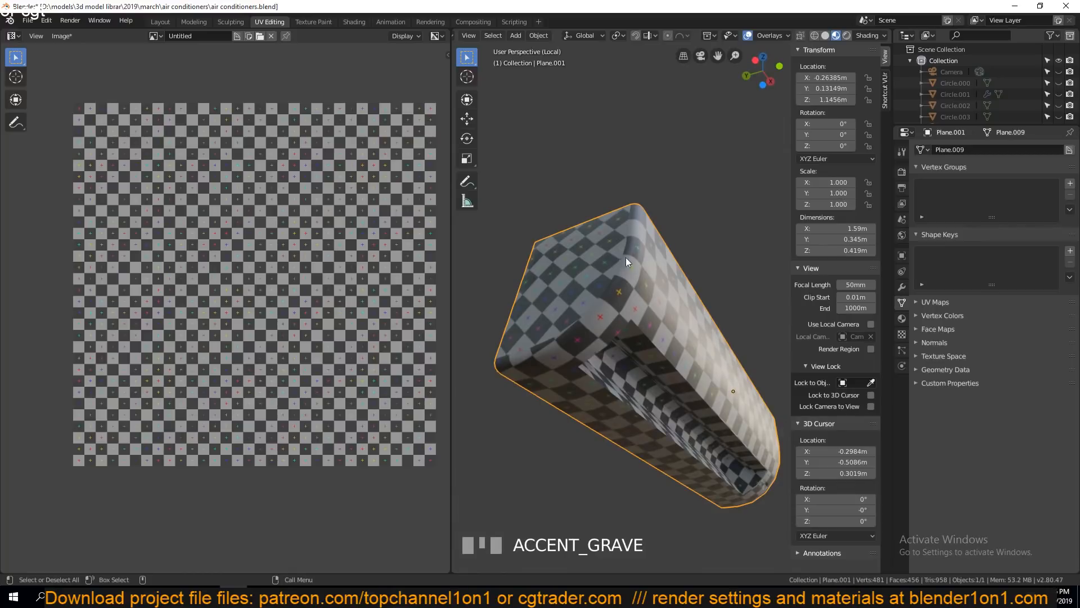
key("Tab")
key("grave")
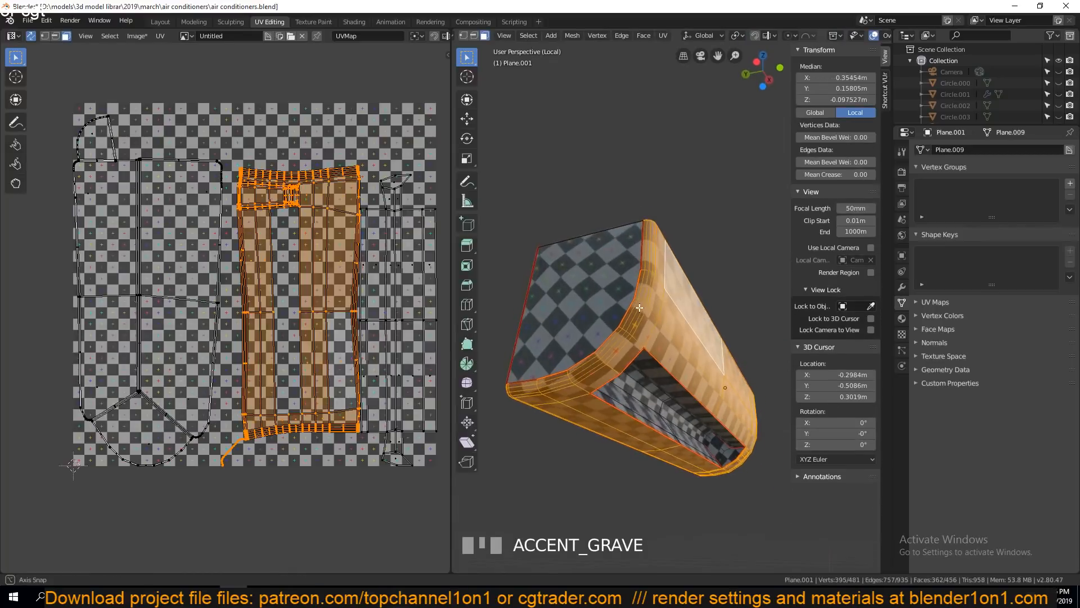
- Examine how the checkers run from the end face onto the rounded front corner, selecting the end face to compare
key("Tab")
scroll(647, 310, "up", 4)
key("grave")
key("Tab")
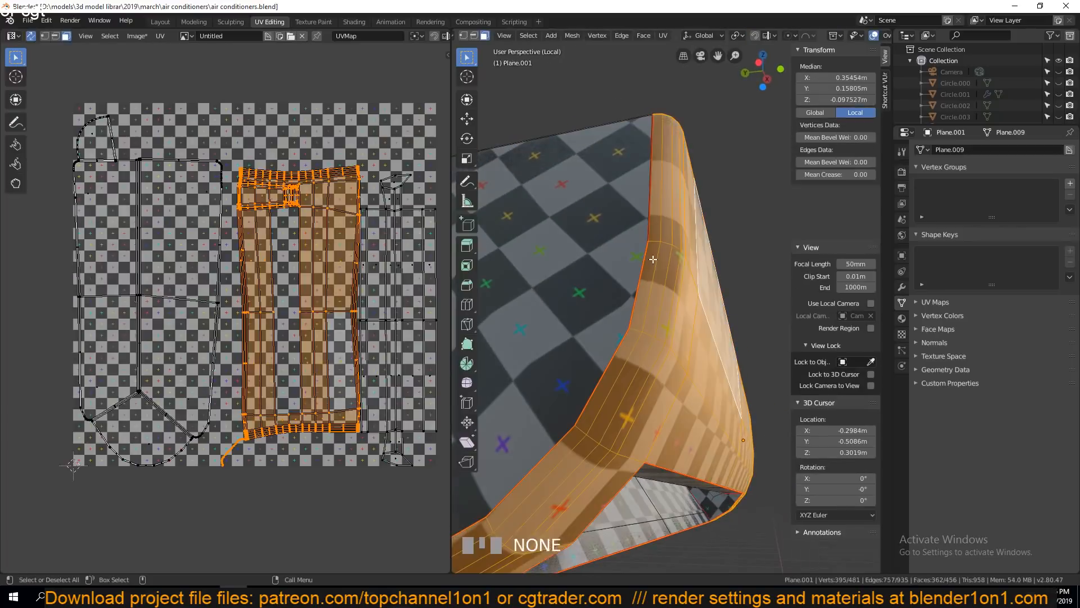
left_click(638, 238)
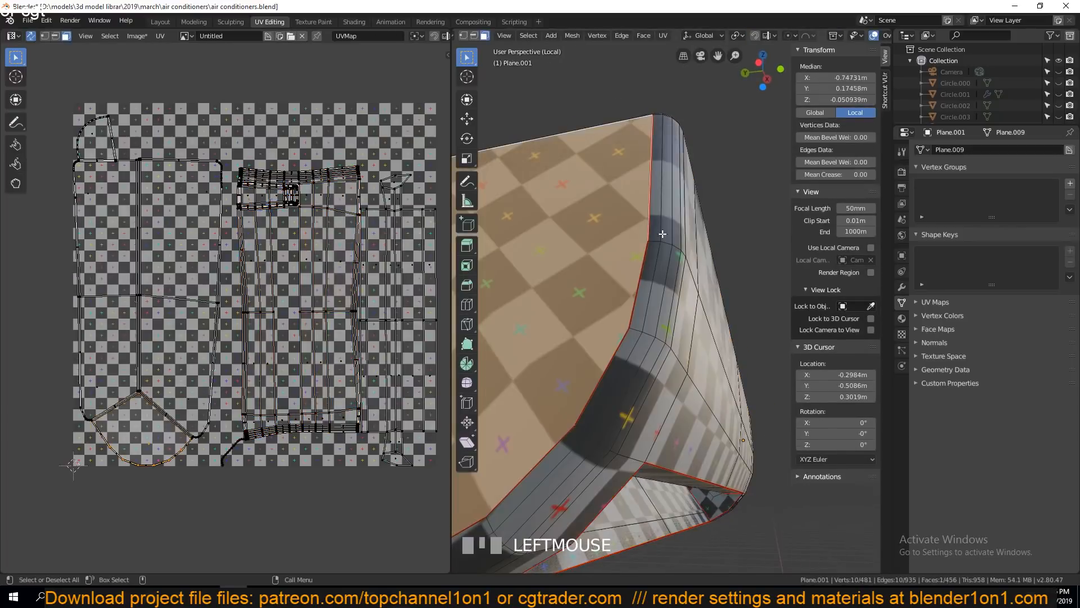
key("Tab")
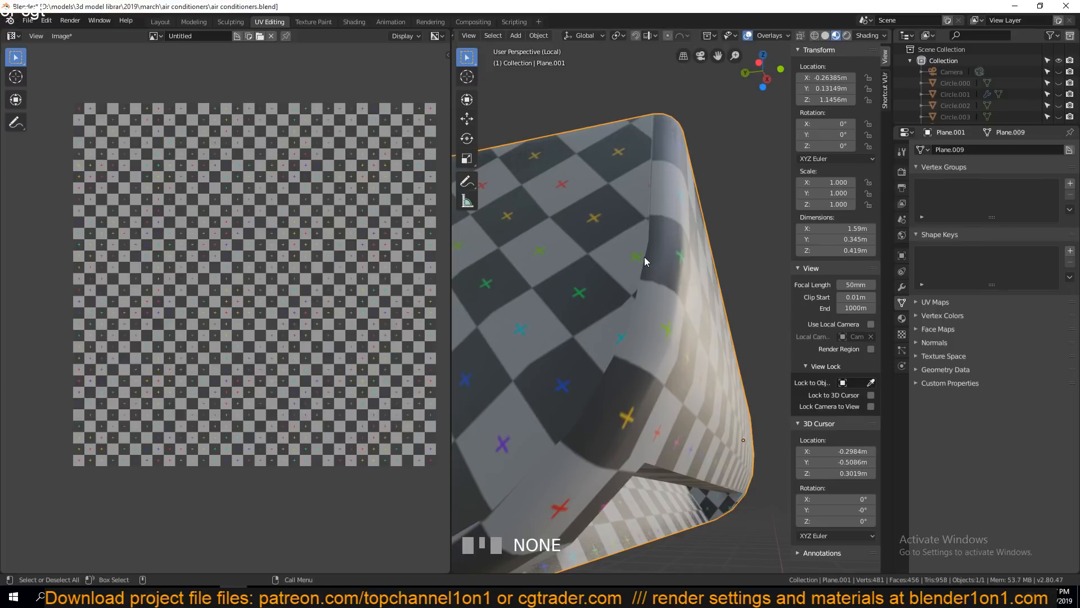
left_click(650, 273)
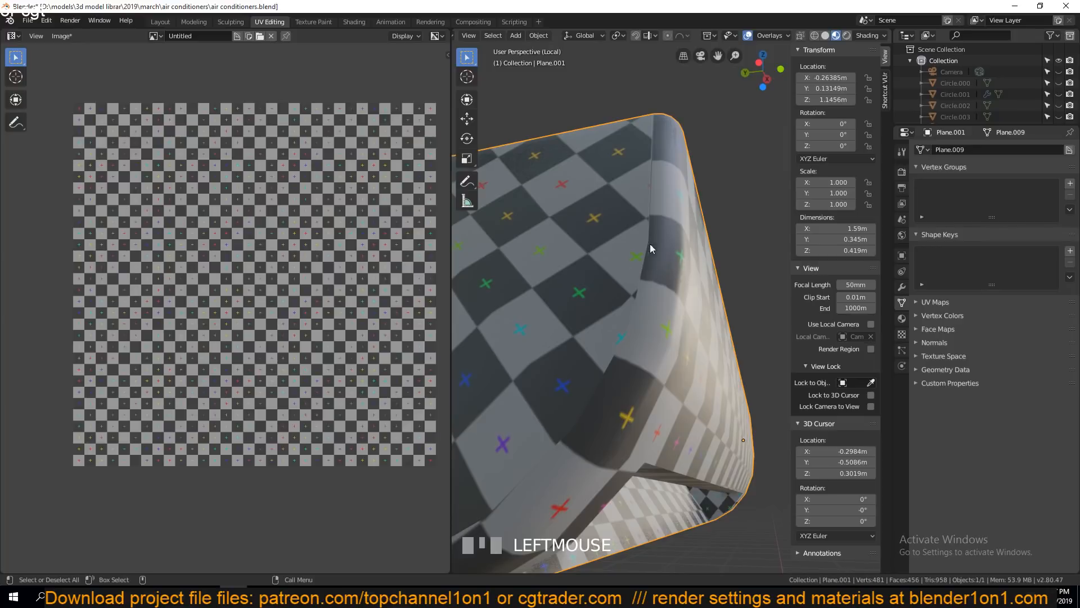
scroll(619, 261, "down", 3)
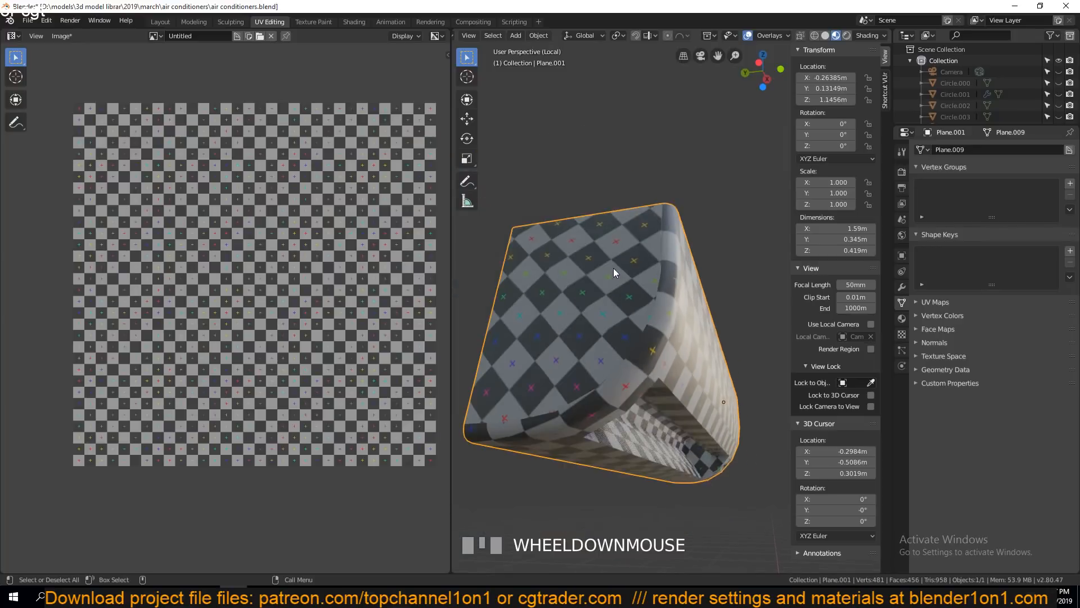
middle_click_drag(613, 268, 538, 251)
scroll(580, 259, "down", 2)
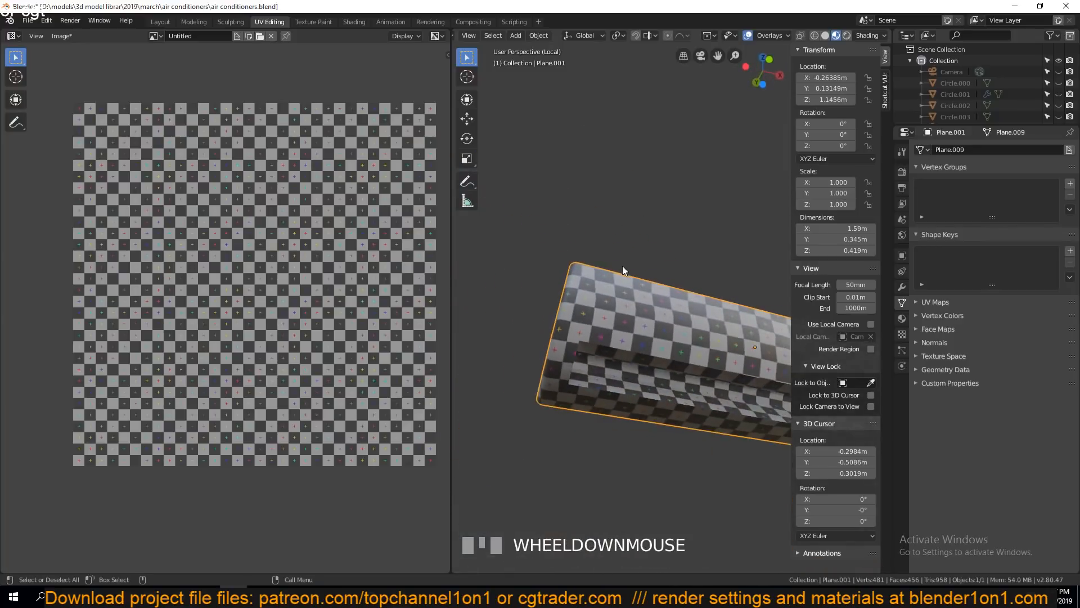
middle_click_drag(622, 265, 645, 288, "shift")
- Select the body's opposite end face and the linked top and back island, then inspect that island's corner junction in the UV layout
key("Tab")
left_click(646, 296)
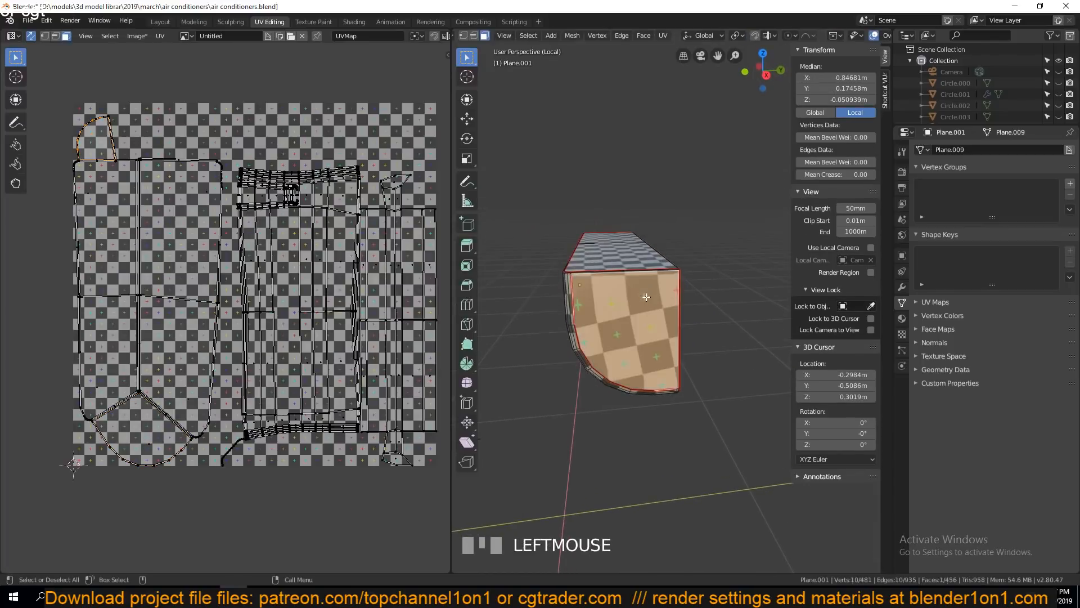
key("l")
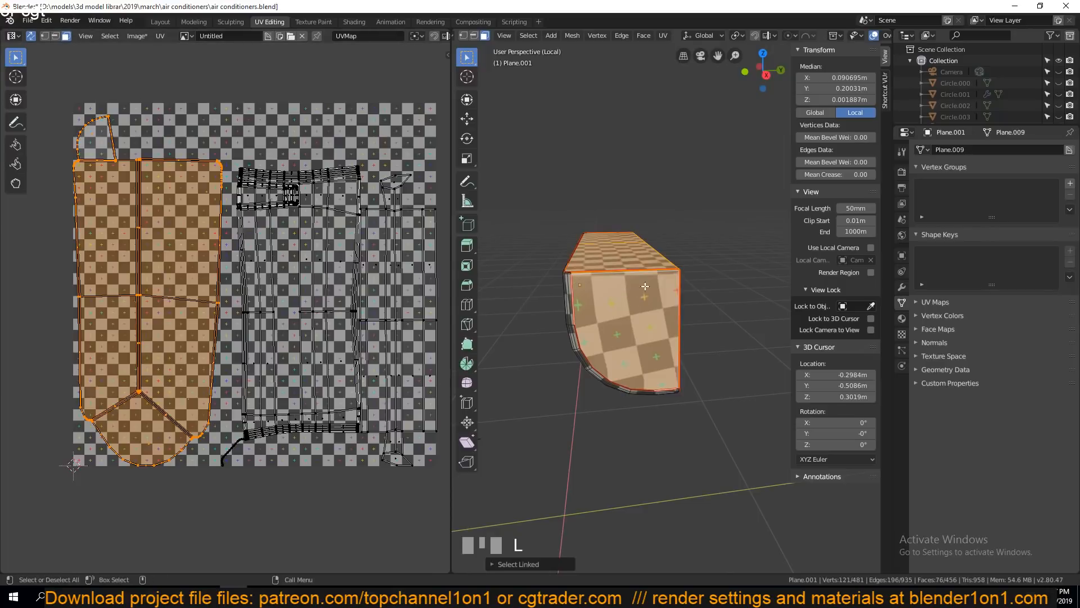
key("grave")
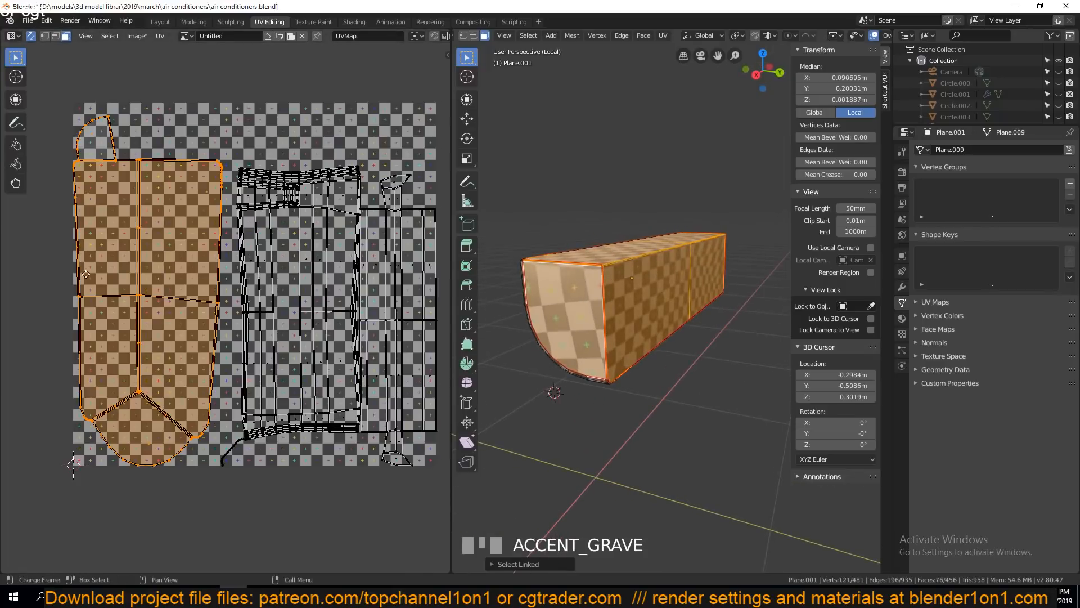
middle_click_drag(83, 274, 191, 266)
middle_click_drag(590, 331, 636, 336)
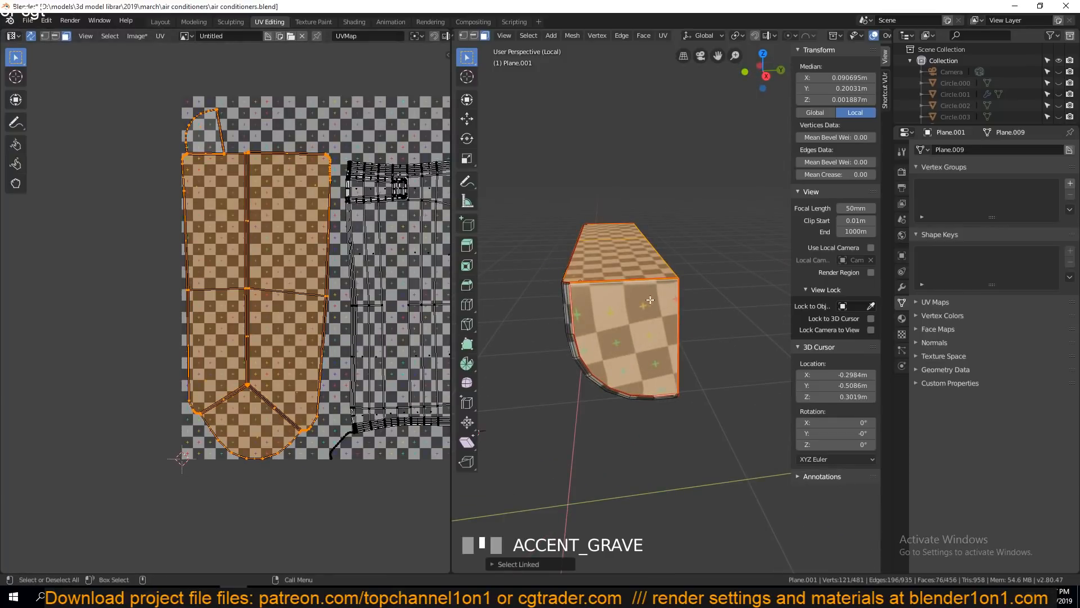
scroll(244, 454, "up", 3)
middle_click_drag(256, 405, 266, 266)
scroll(267, 271, "up", 4)
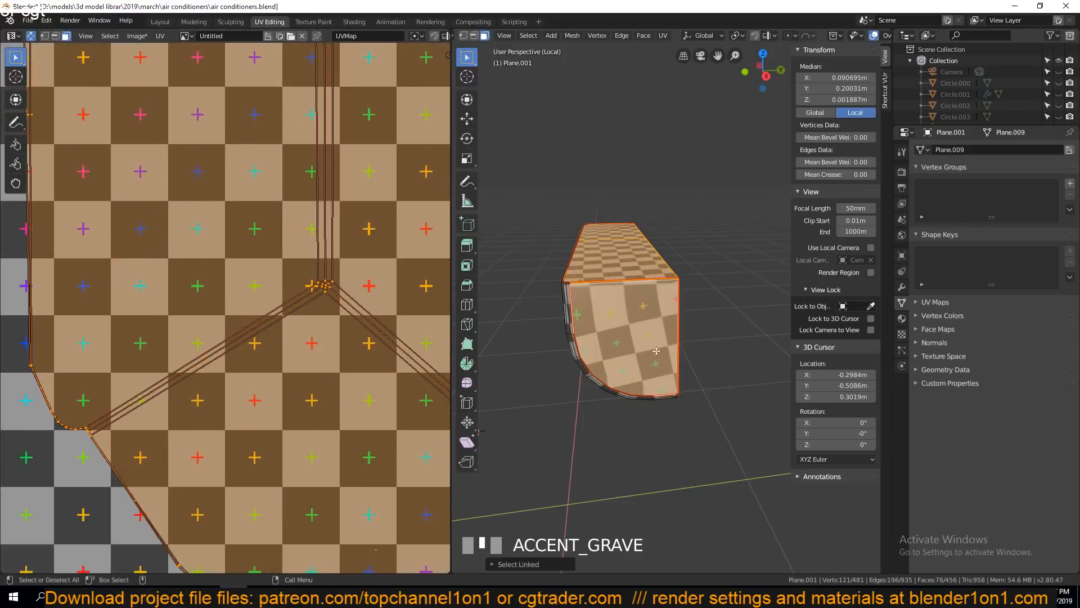
- In edge selection, select the end face's top and rear vertical edge loops in the UV layout, including the short edge joining them at the corner
key("2")
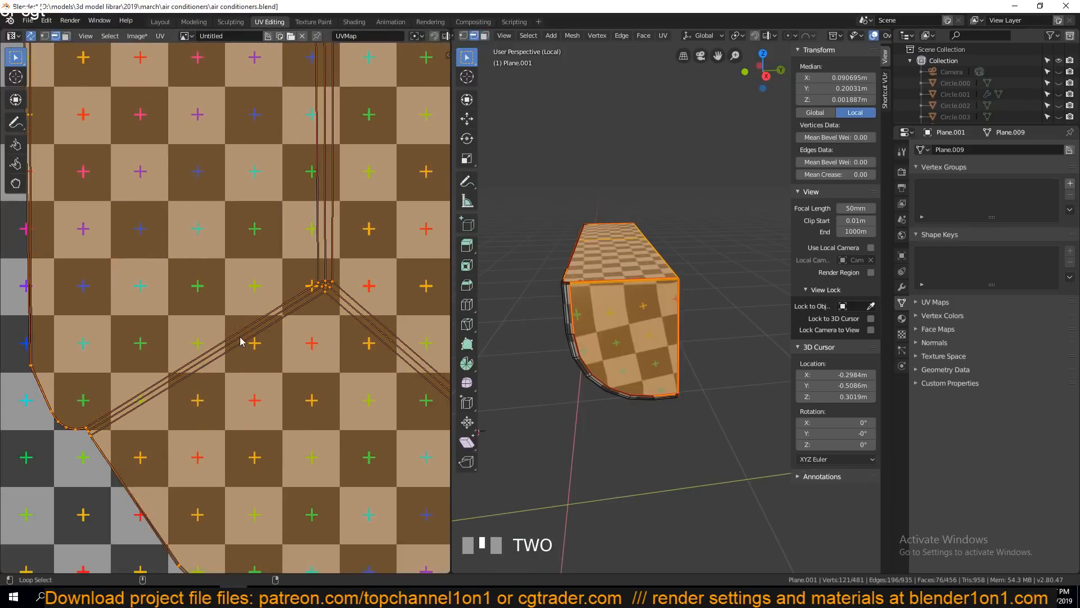
left_click(243, 345, "alt")
scroll(315, 388, "up", 1)
scroll(315, 389, "up", 1)
key("grave")
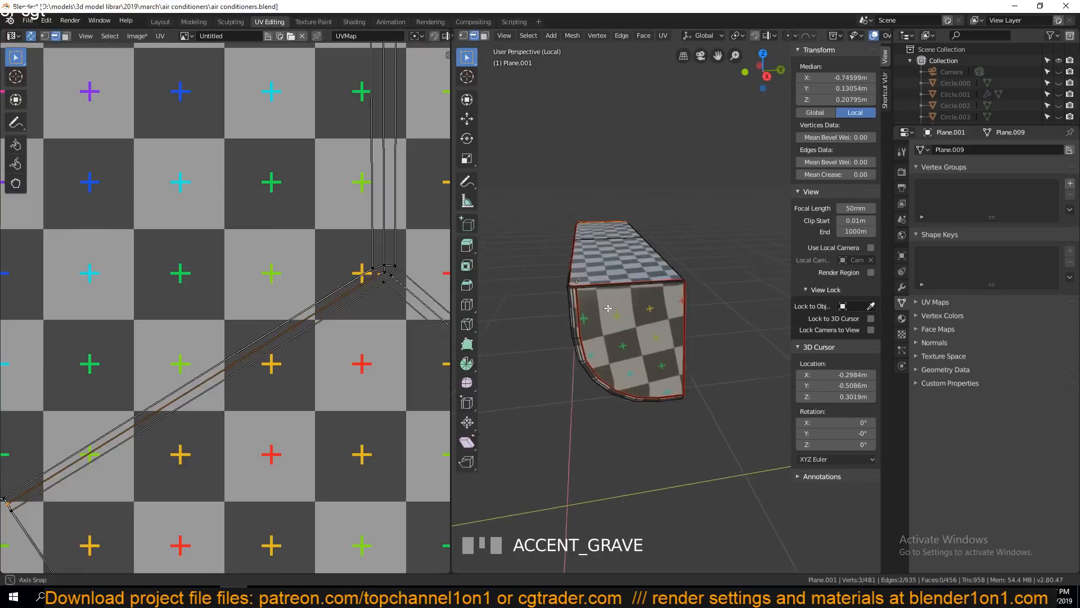
middle_click_drag(571, 322, 797, 291, "shift")
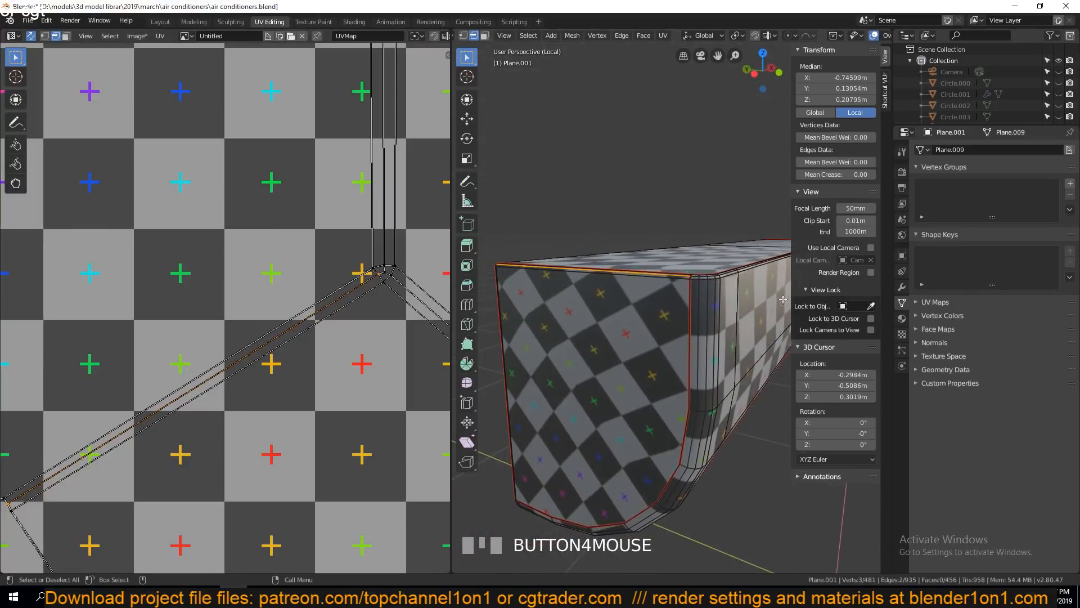
left_click(390, 281, "alt+shift")
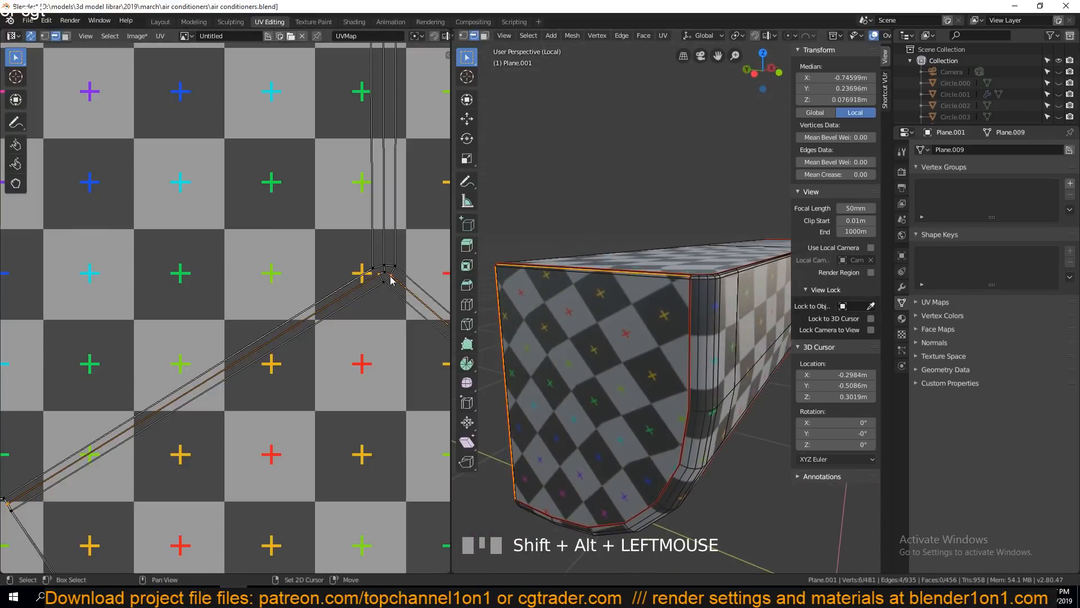
left_click(386, 277, "shift")
scroll(386, 287, "down", 5)
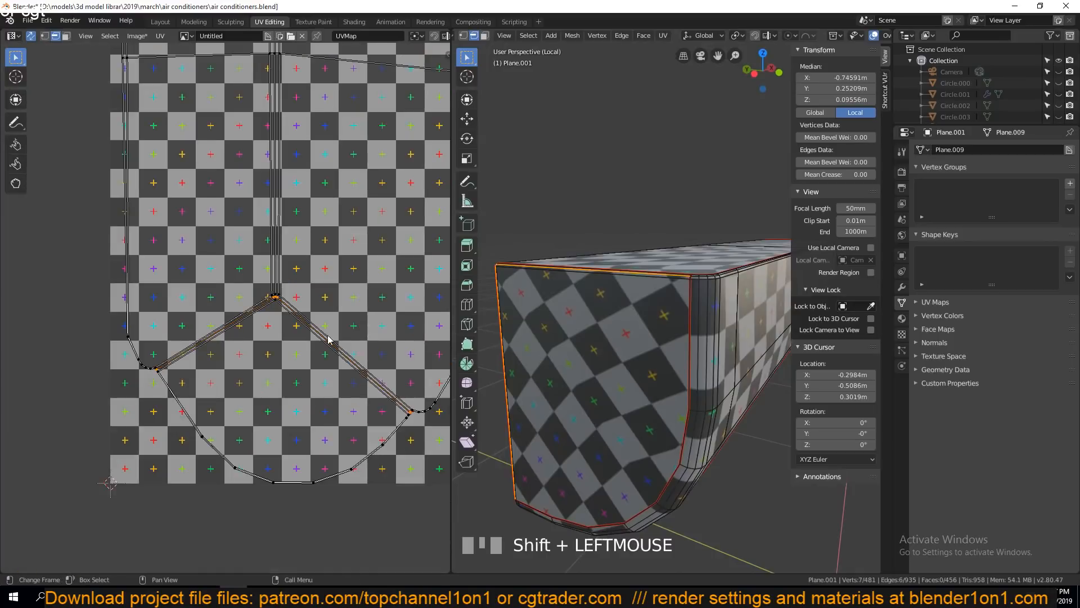
scroll(344, 329, "down", 5)
middle_click_drag(334, 348, 339, 309)
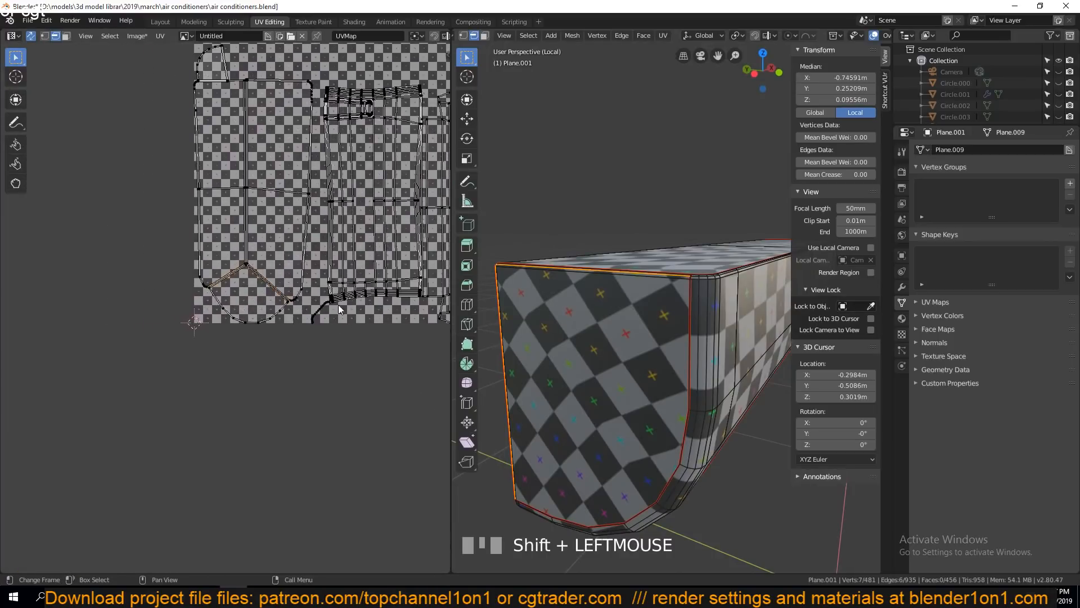
scroll(338, 309, "up", 12)
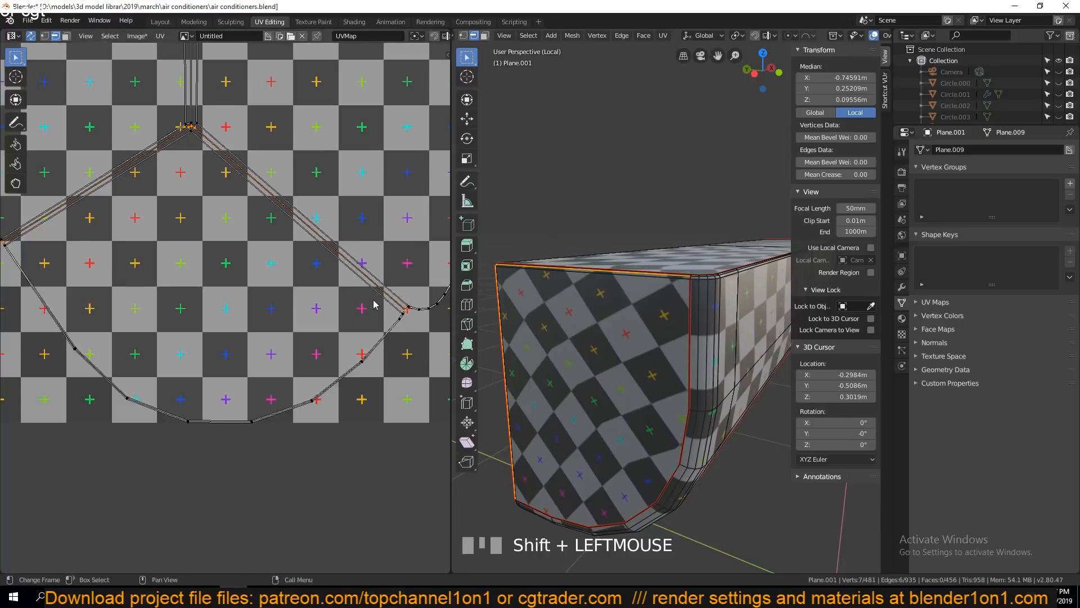
- Select the edge loop along the body's rear vertical corner and examine its bevel and checker pattern up to the top corner
left_click(622, 319, "alt")
key("grave")
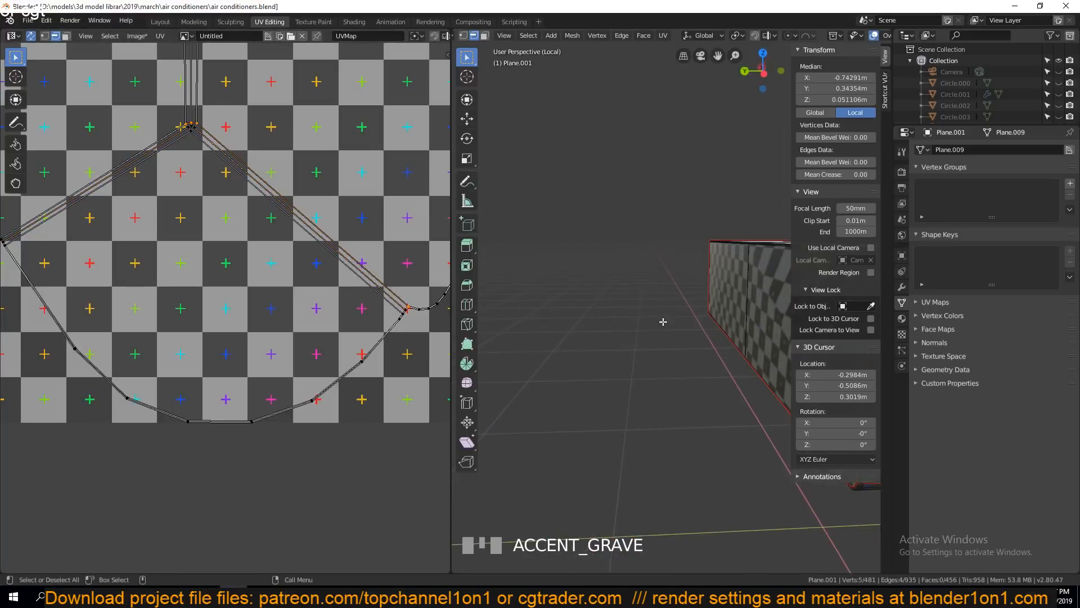
key("KP_Decimal")
key("grave")
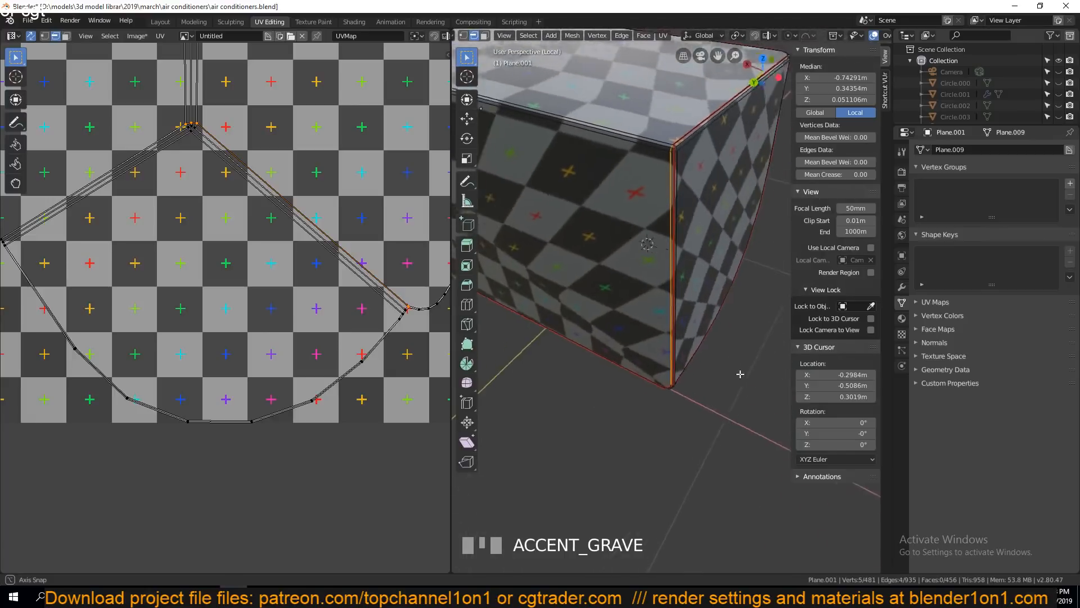
middle_click_drag(623, 332, 591, 451)
scroll(597, 449, "up", 2)
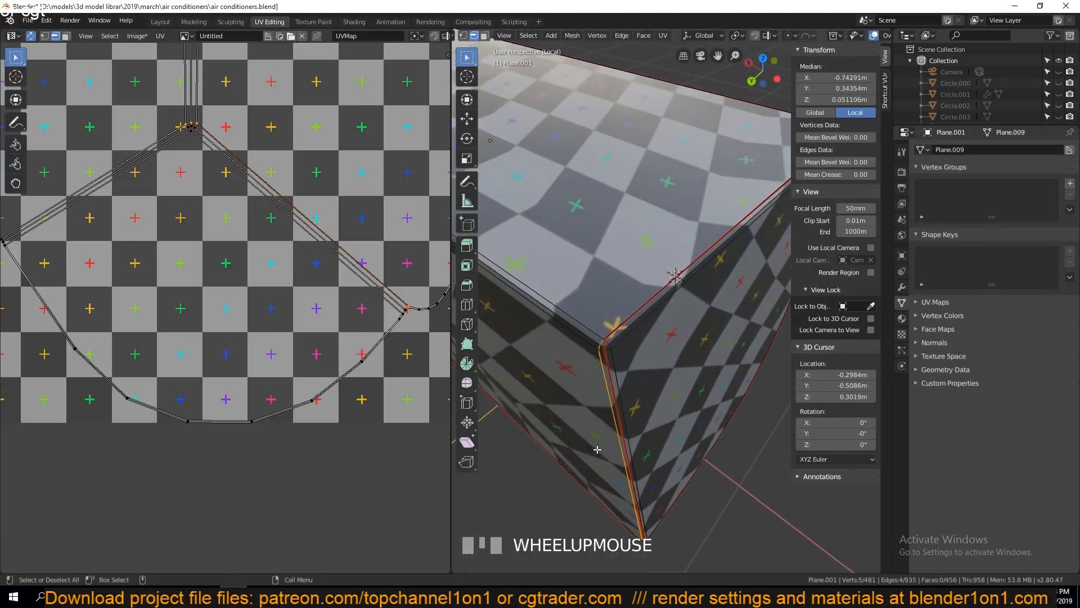
- Reselect the end face's rear vertical bevel edges and add the matching edges along its top border in the UV layout
left_click(610, 375)
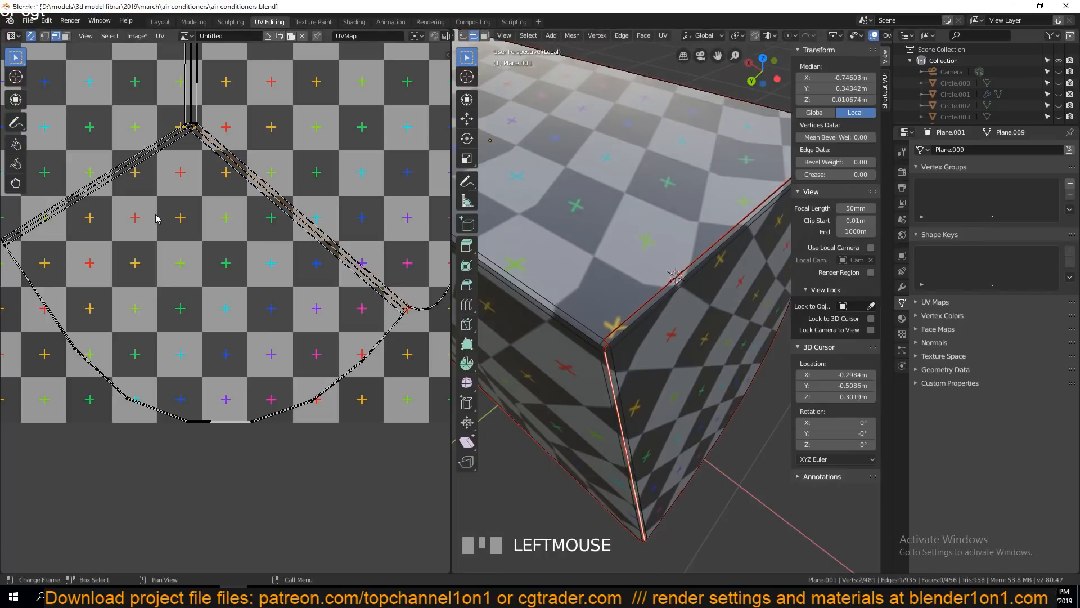
left_click(319, 237, "alt")
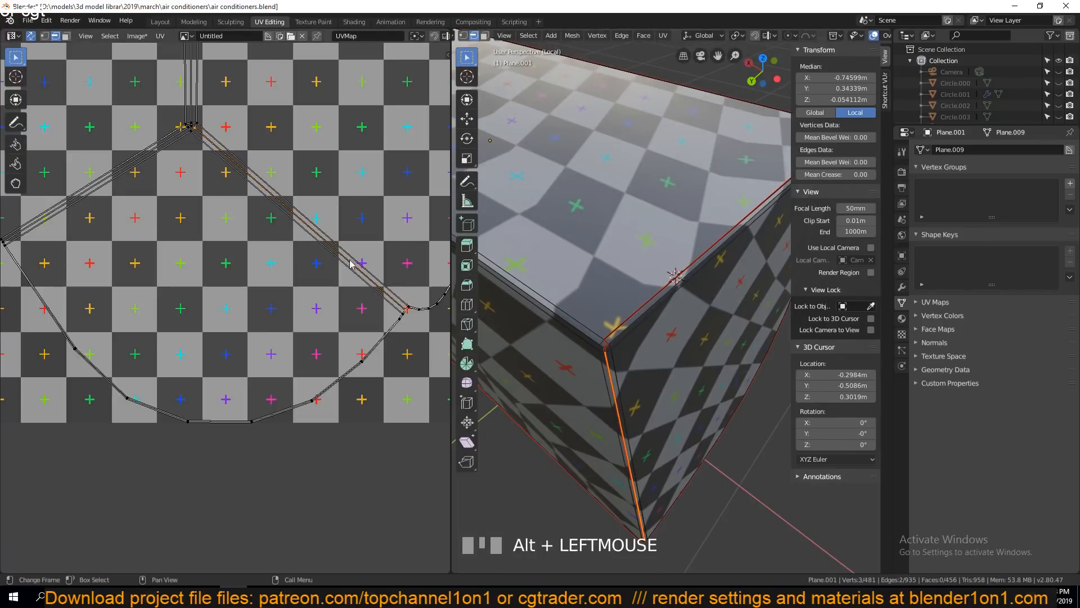
middle_click_drag(307, 265, 381, 312)
scroll(287, 200, "up", 2)
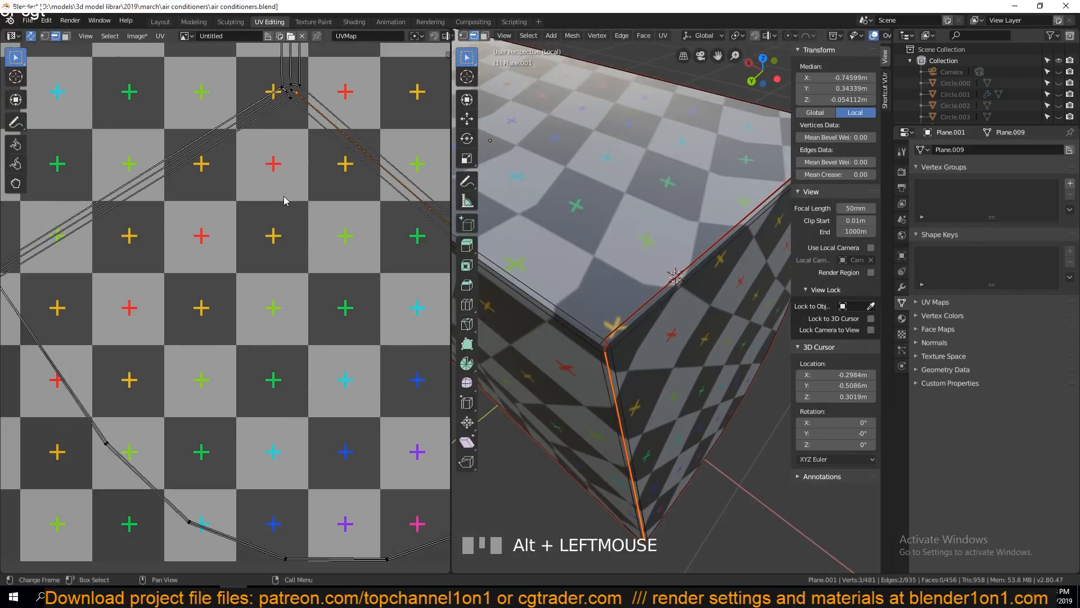
left_click(294, 93, "shift")
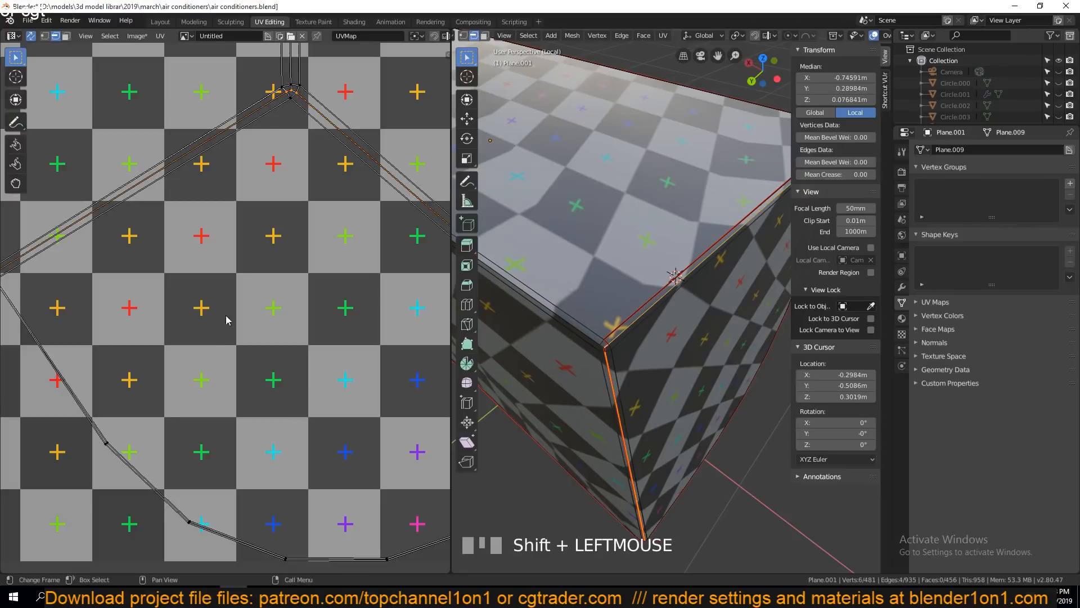
- Examine the thin bevel faces at the upper corner of the end panel and their matching UV strips
middle_click_drag(210, 340, 326, 265)
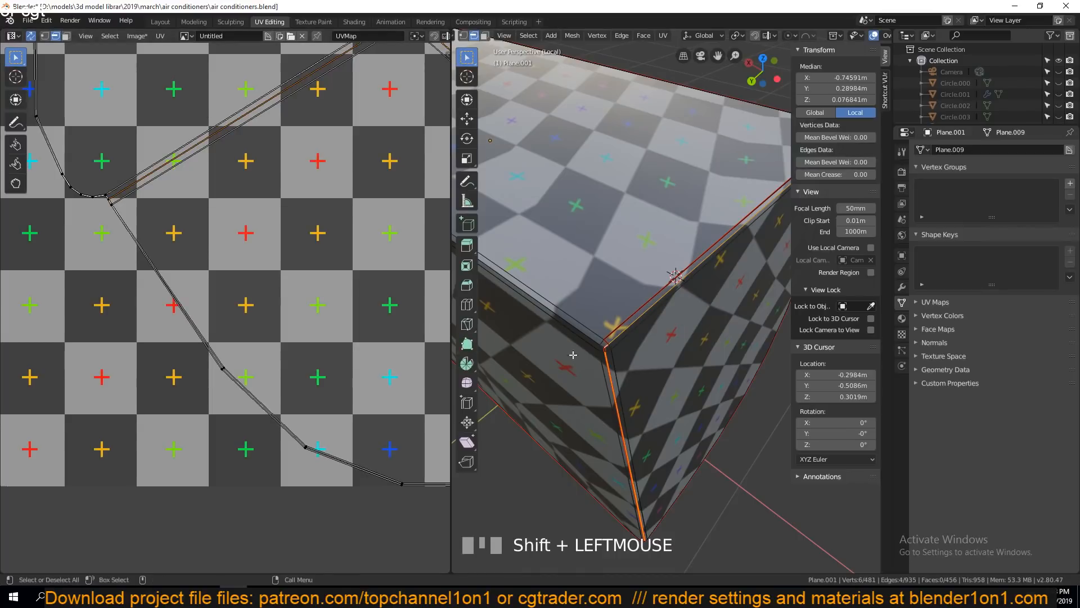
scroll(599, 359, "up", 3)
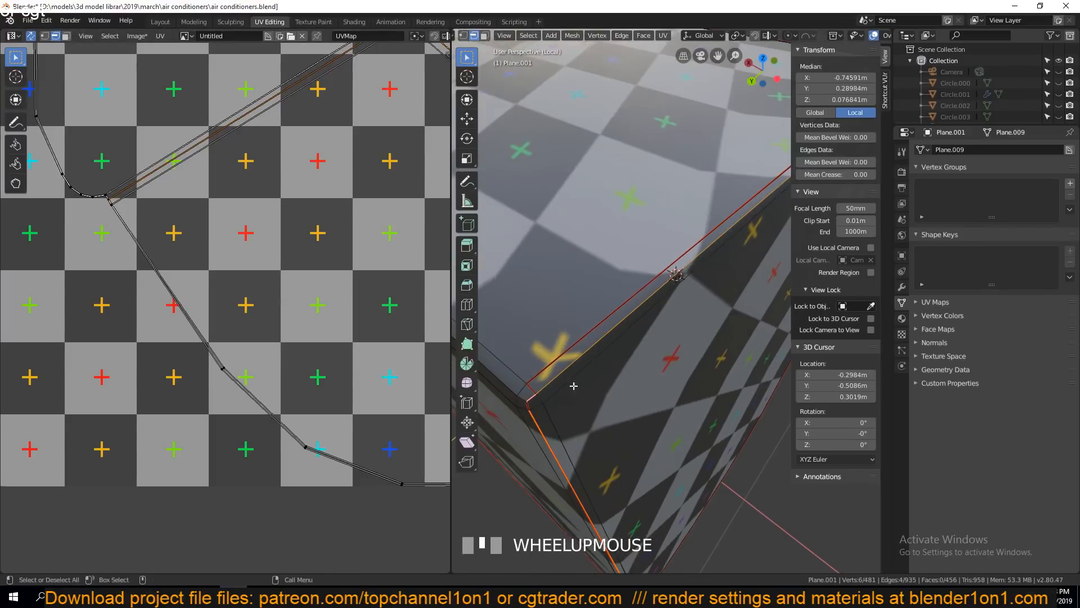
left_click(532, 400)
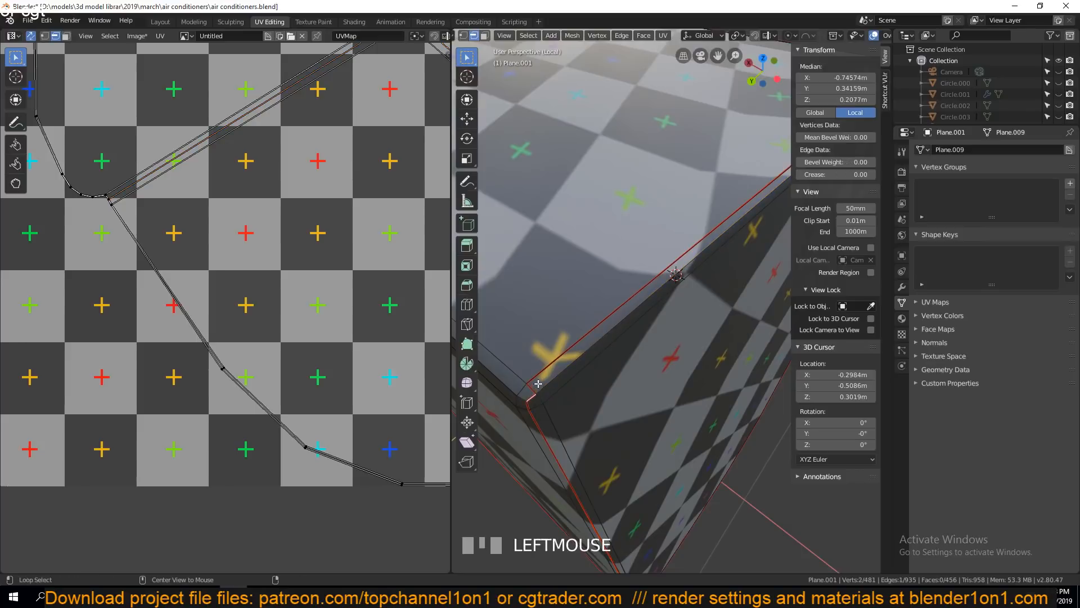
key("3")
left_click(564, 375)
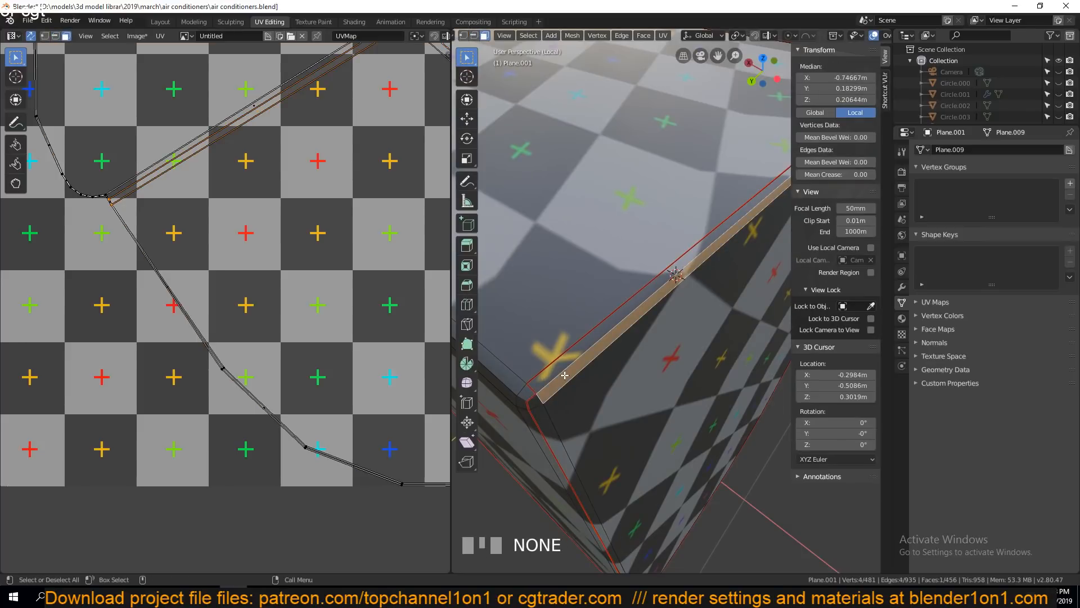
key("l")
left_click(560, 368)
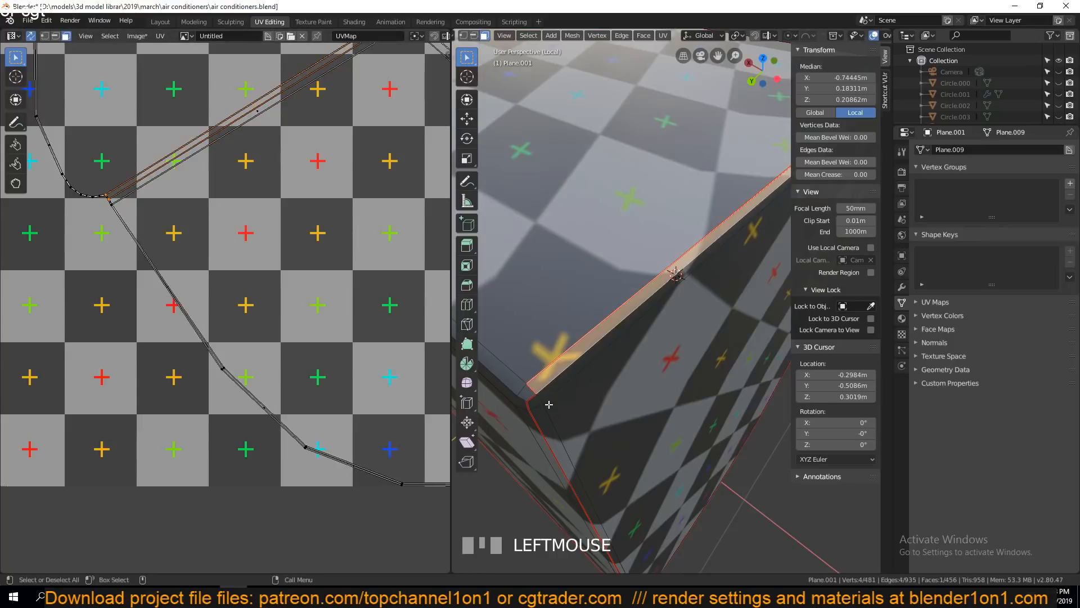
scroll(549, 404, "down", 3)
key("grave")
scroll(633, 334, "up", 4)
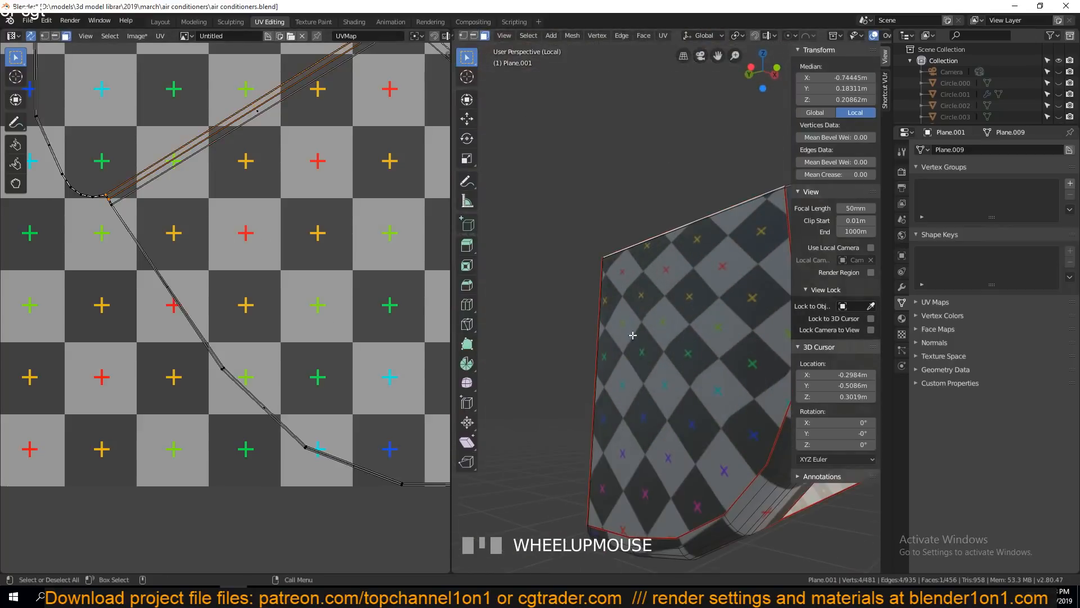
- Inspect the lower rear corner vertex of the casing up close and clear the selection for edge editing
key("grave")
key("1")
middle_click_drag(694, 422, 623, 429)
left_click(571, 388)
key("KP_Decimal")
key("grave")
key("alt+a")
key("2")
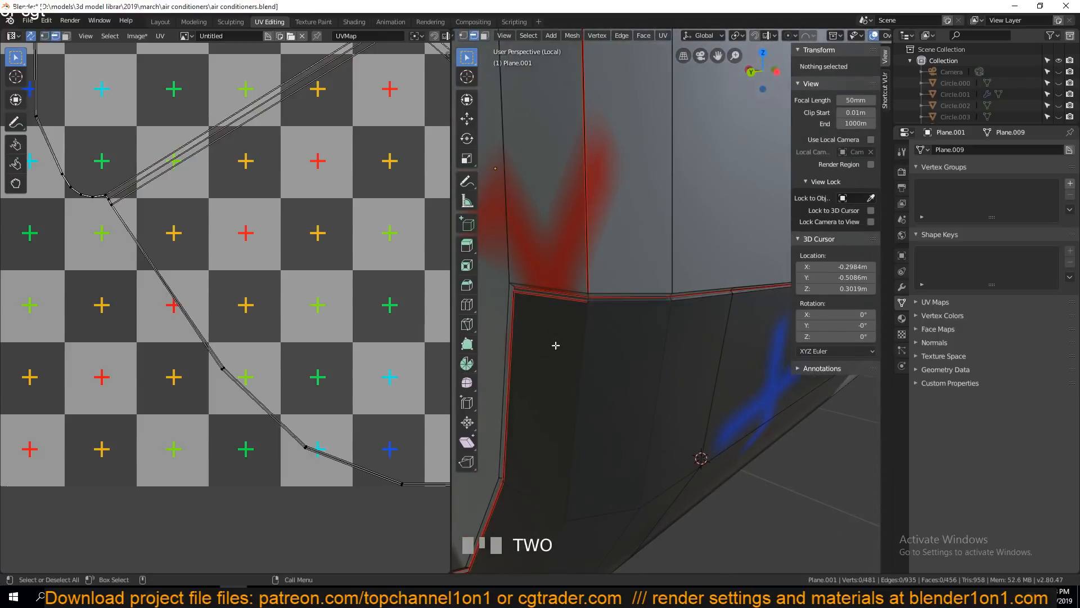
- Select and compare the parallel seam loops that border the end panel at the lower corner
key("grave")
middle_click_drag(556, 345, 617, 309)
left_click(529, 321, "alt")
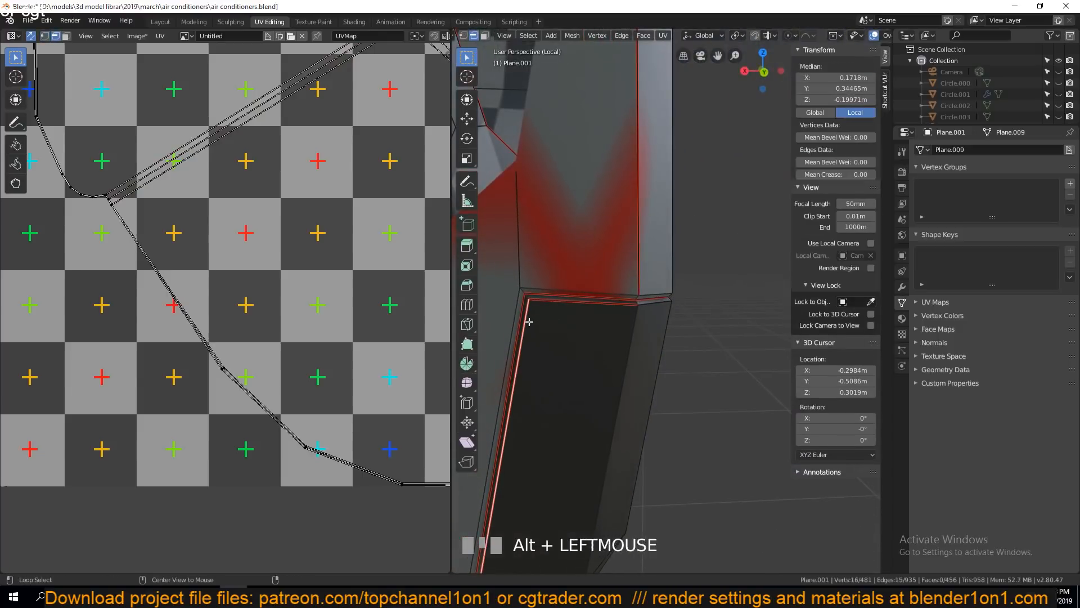
scroll(540, 321, "down", 5)
scroll(580, 359, "up", 5)
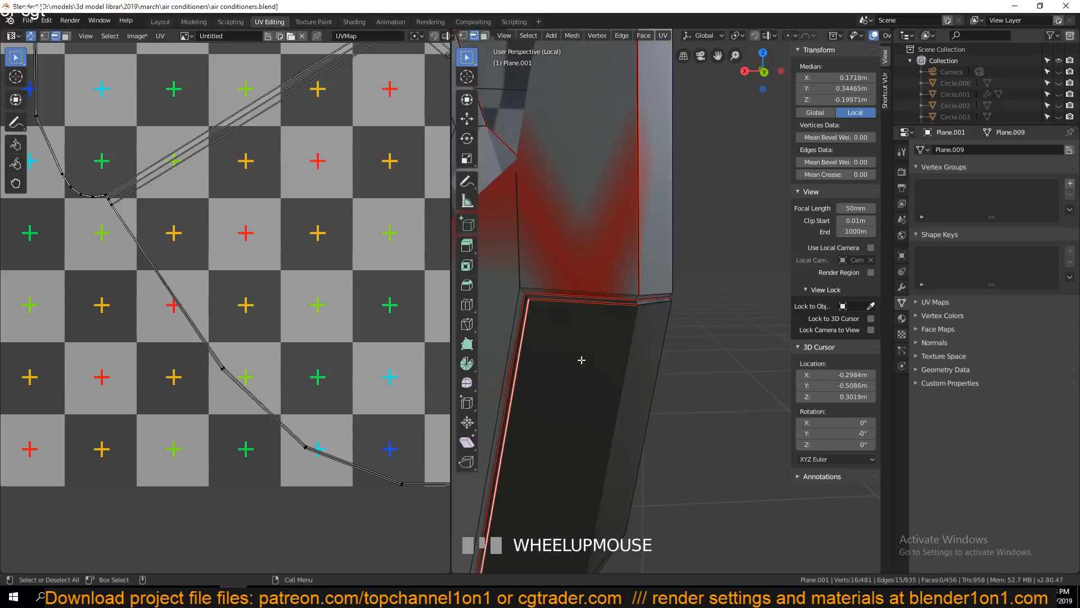
left_click(517, 313, "alt")
left_click(520, 309, "alt")
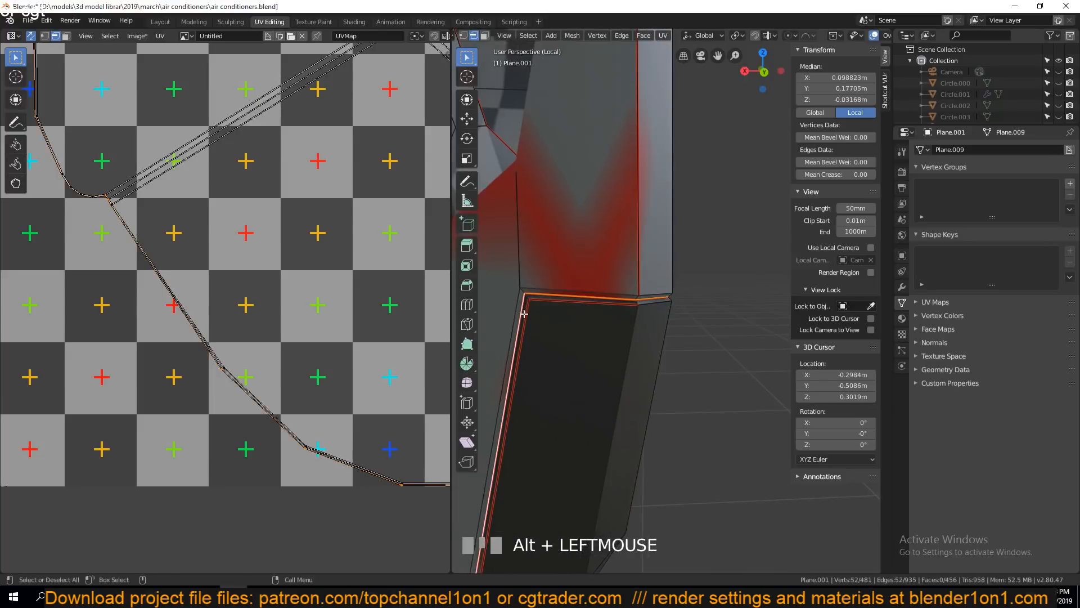
- Trace the selected border loop around the casing's rounded end in wireframe and solid shading
scroll(552, 374, "down", 5)
middle_click_drag(564, 394, 699, 371, "shift")
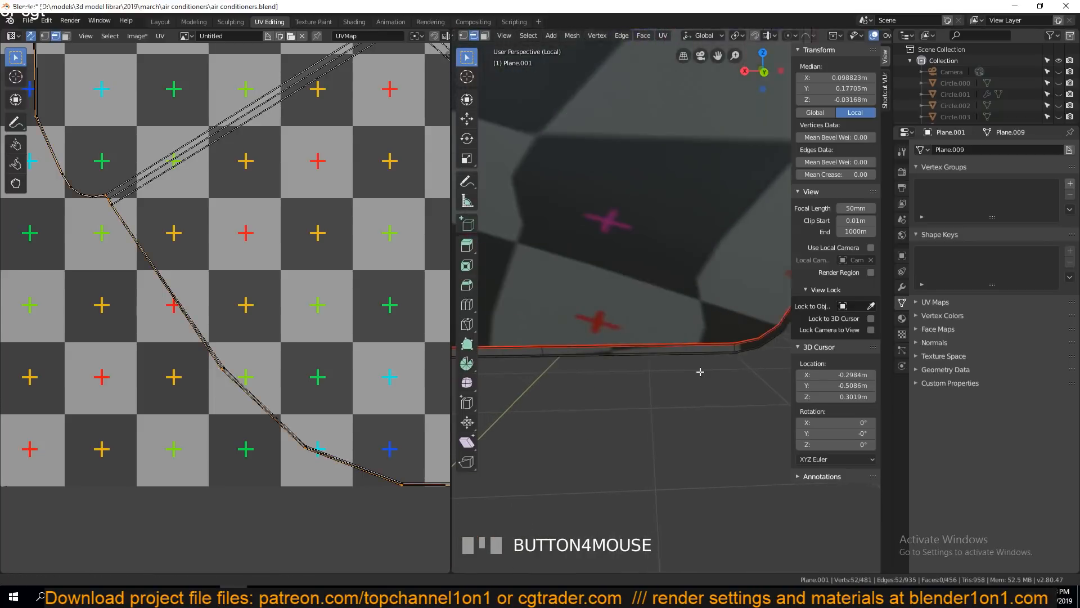
key("z")
middle_click_drag(608, 372, 486, 400, "shift")
key("z")
middle_click_drag(776, 393, 822, 410)
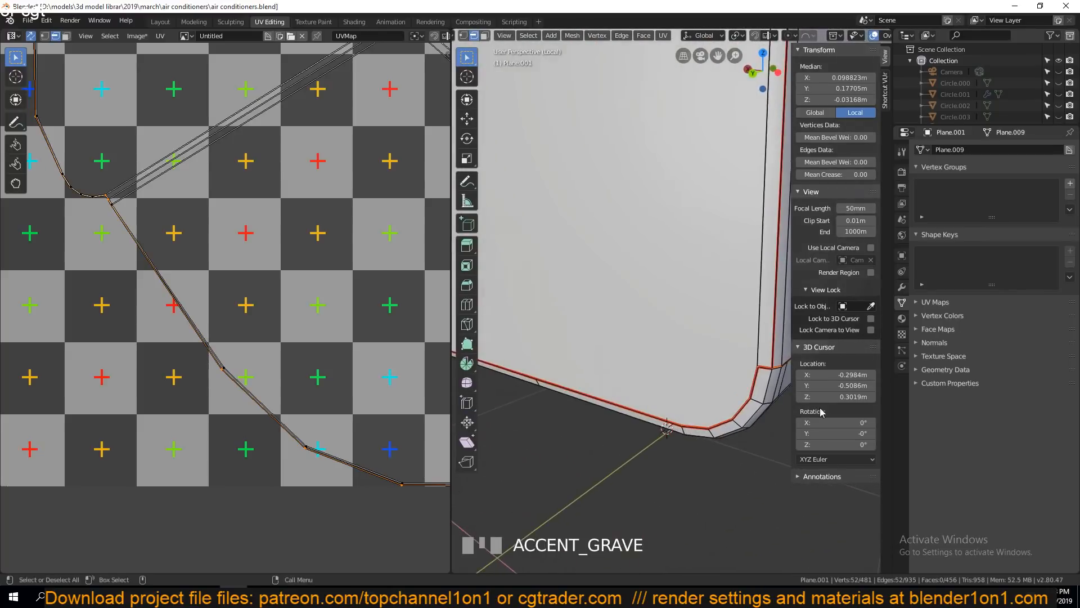
scroll(668, 429, "up", 2)
middle_click_drag(765, 330, 612, 351, "shift")
key("z")
left_click(535, 359)
scroll(620, 439, "up", 2)
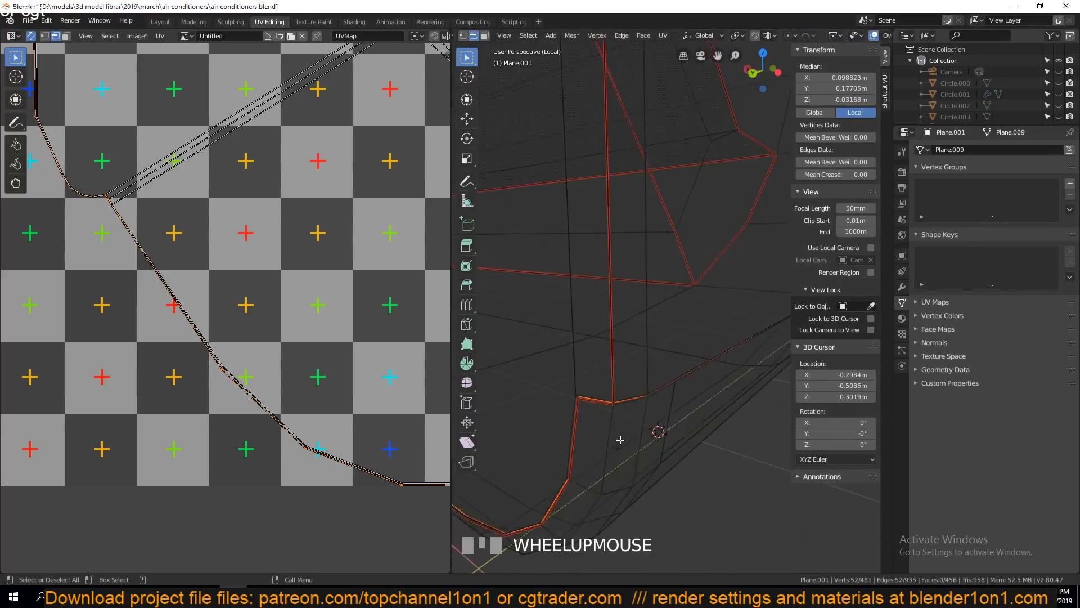
- Clear the seam from the duplicate edge loop that runs parallel to the end panel's border
middle_click_drag(619, 438, 653, 430)
left_click(660, 429, "alt")
left_click(699, 410, "alt")
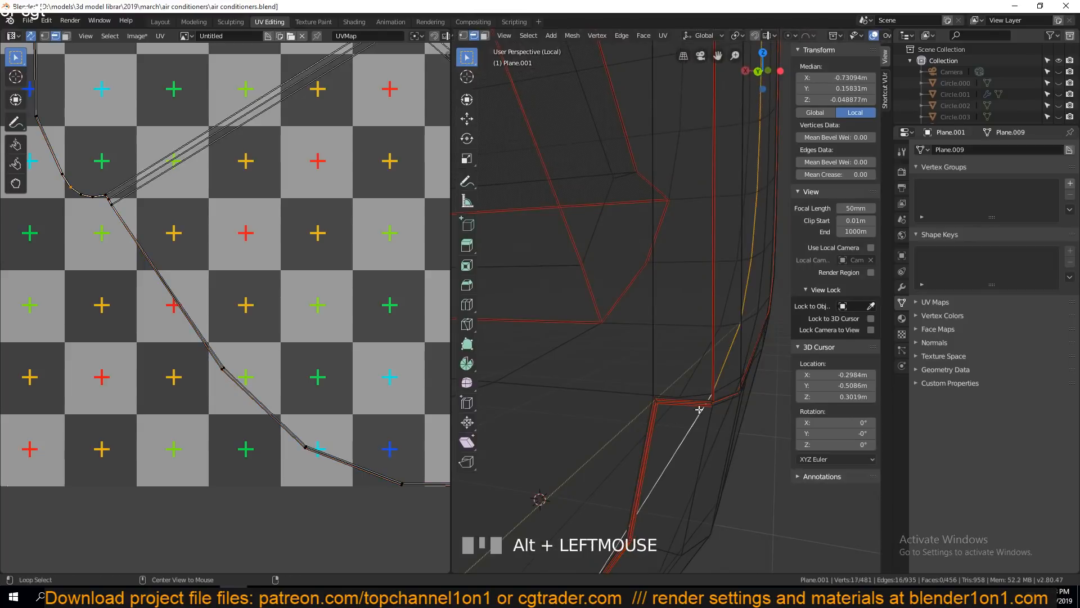
left_click(697, 406, "alt")
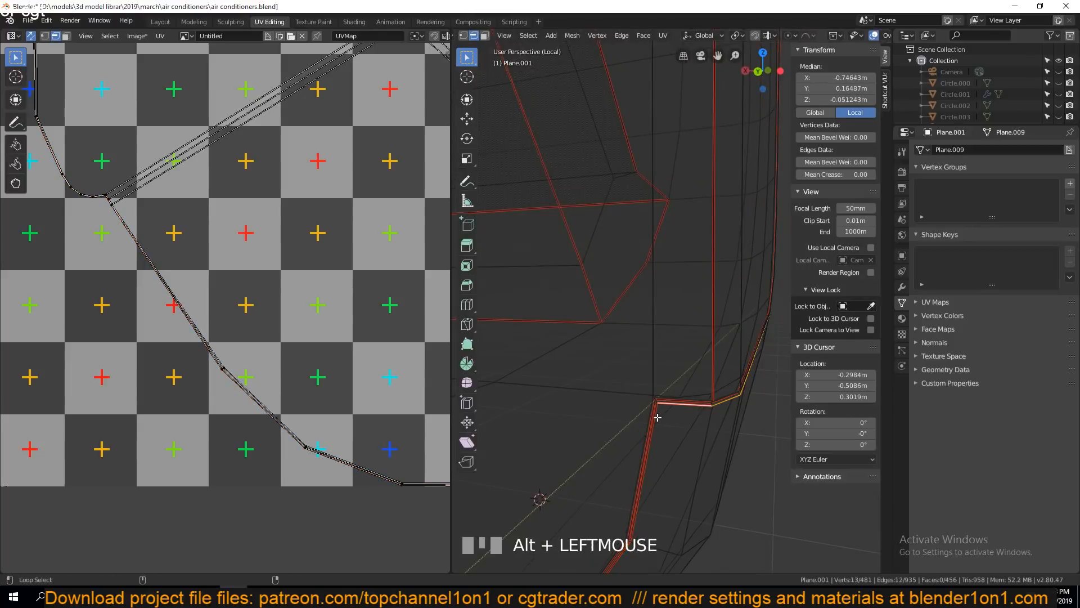
left_click(658, 417, "alt+shift")
key("ctrl+e")
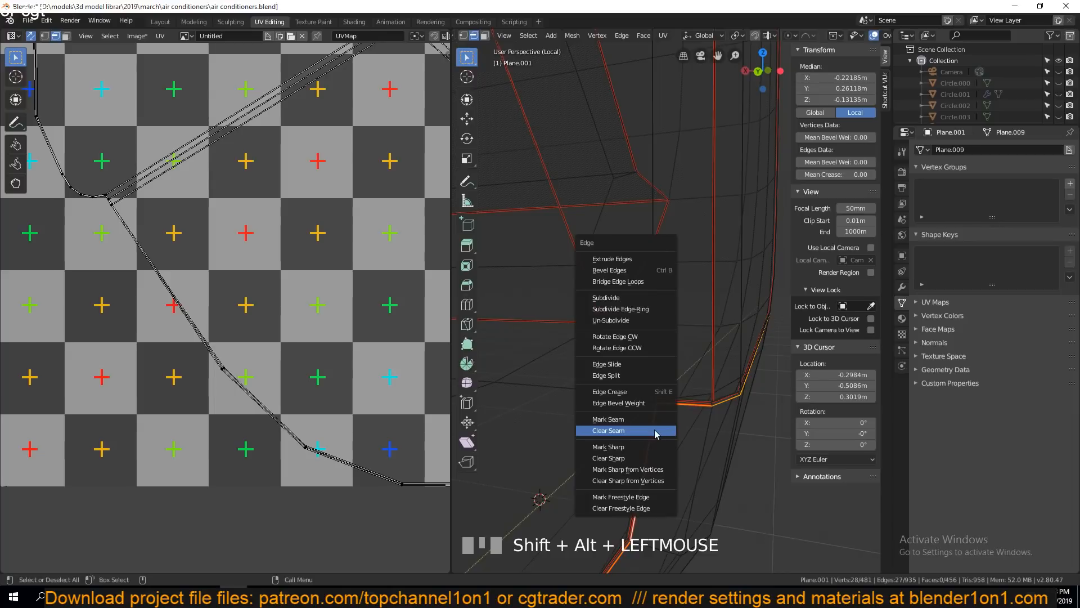
left_click(656, 431)
key("alt+a")
- Mark the short bevel edge linking the vertical seam to the end panel's border at the lower corner as a seam
scroll(657, 441, "down", 3)
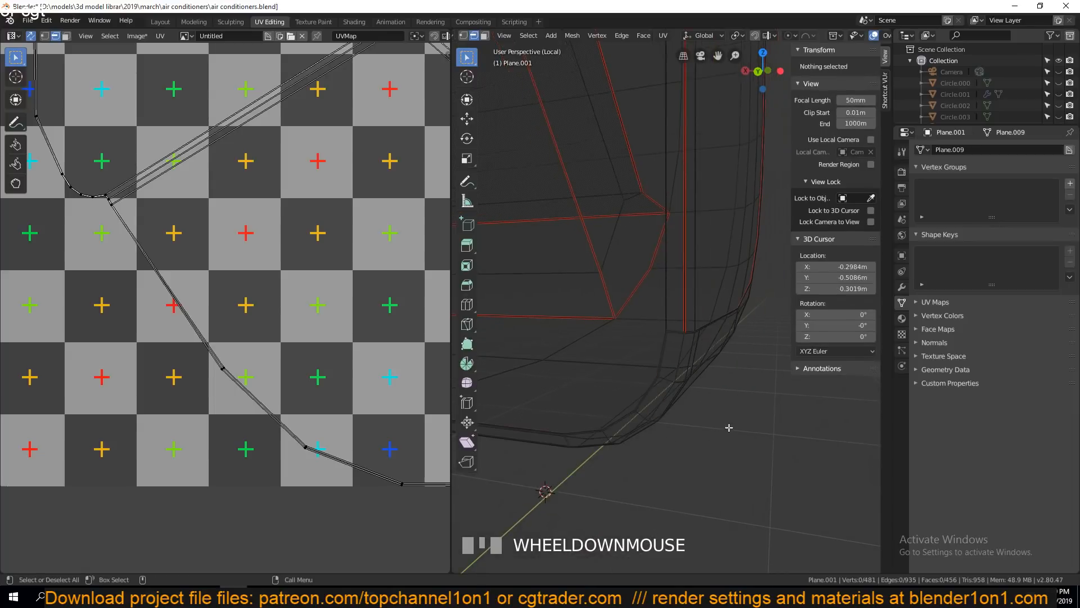
scroll(729, 427, "up", 2)
key("grave")
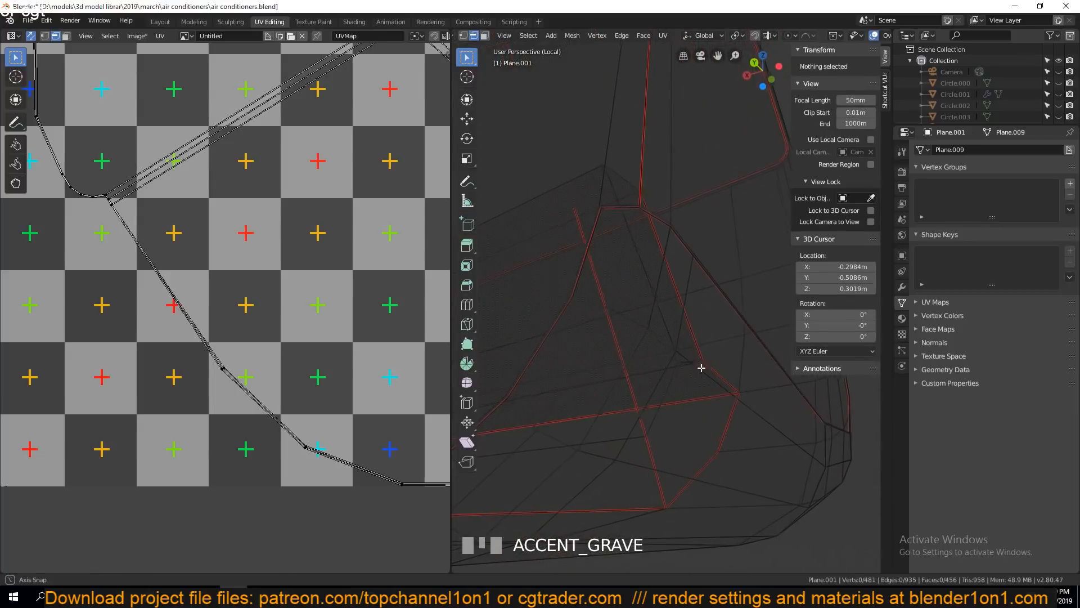
key("1")
left_click(633, 300)
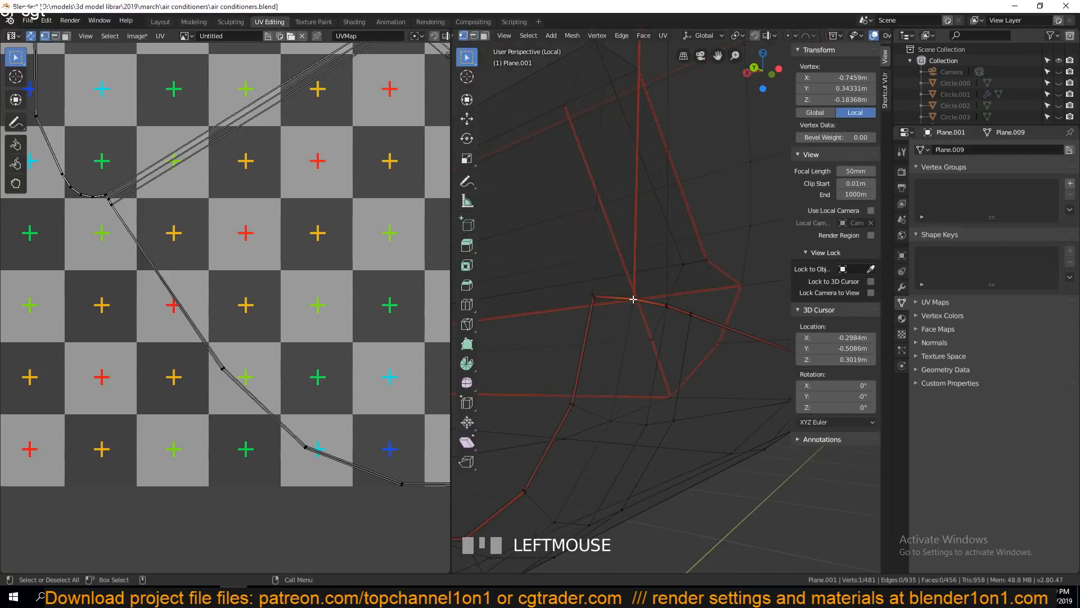
key("KP_Decimal")
key("z")
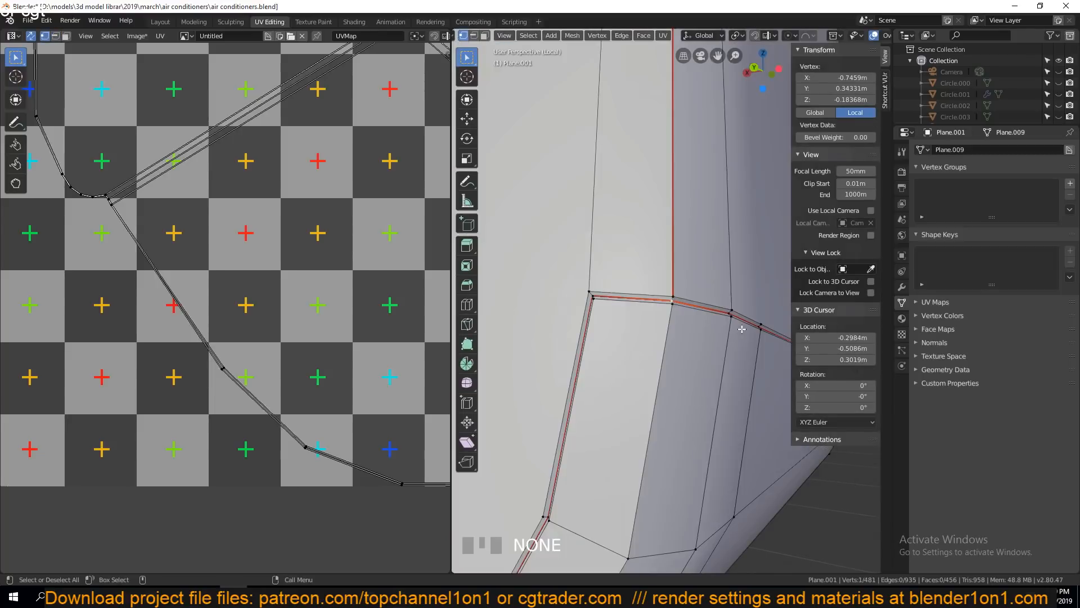
key("grave")
scroll(669, 298, "up", 2)
scroll(666, 295, "down", 2)
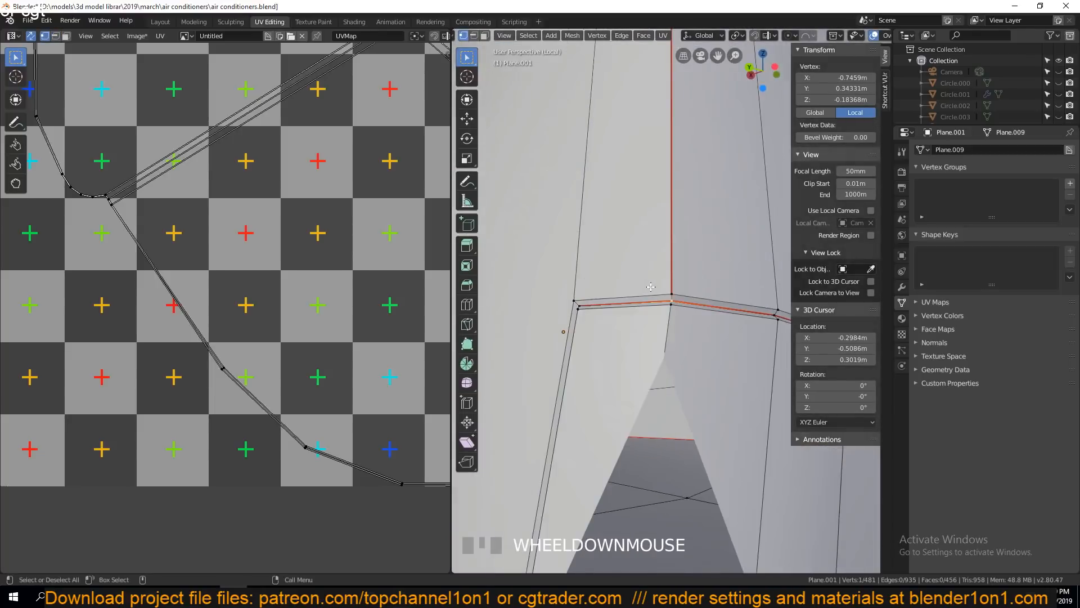
key("2")
left_click(675, 293)
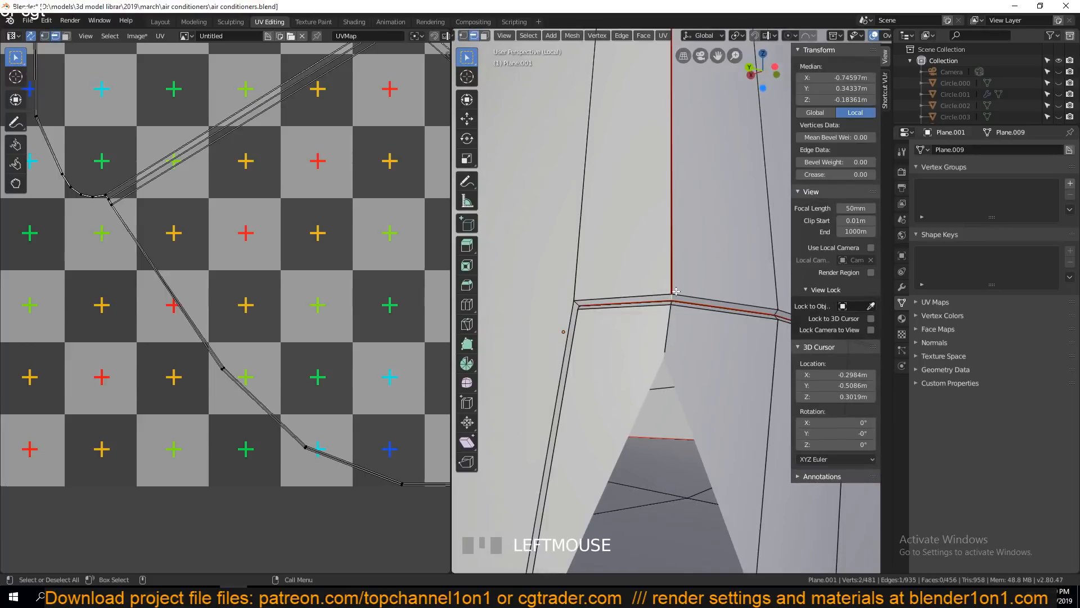
key("ctrl+e")
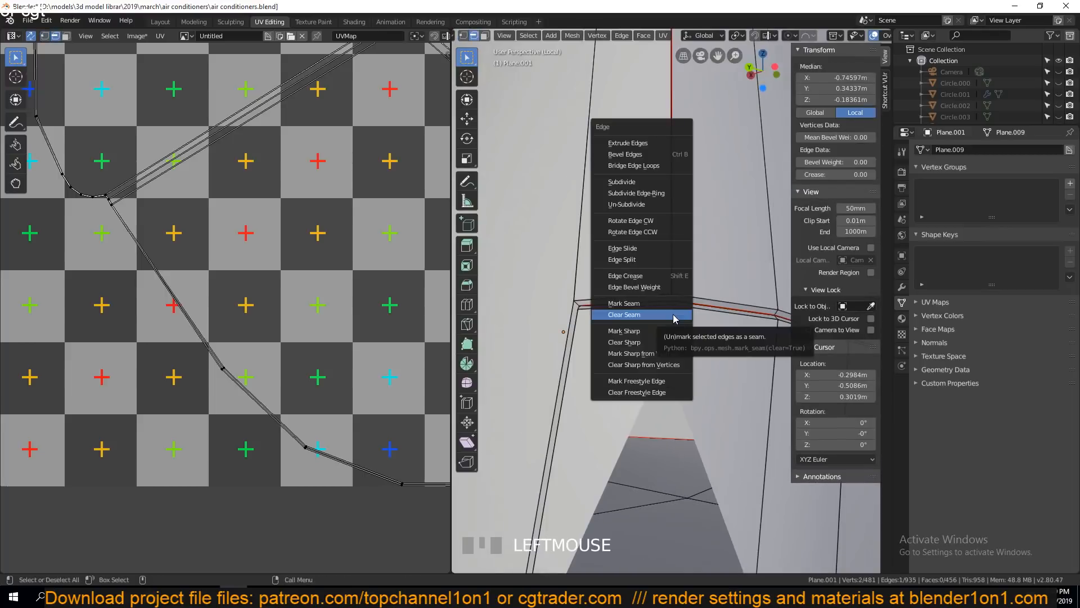
left_click(647, 304)
- Unwrap the whole mesh with the revised seams
key("a")
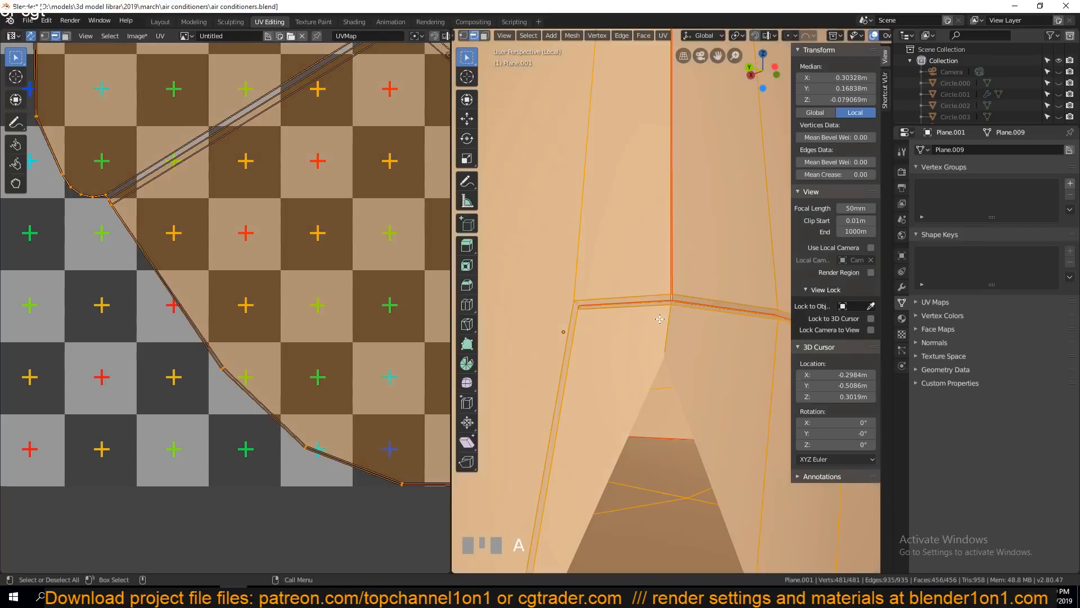
key("u")
left_click(659, 316)
- Mark the short edge at the narrow bevel strip's end, beside the still-attached end panel in the UV layout, as a seam
scroll(214, 281, "down", 3)
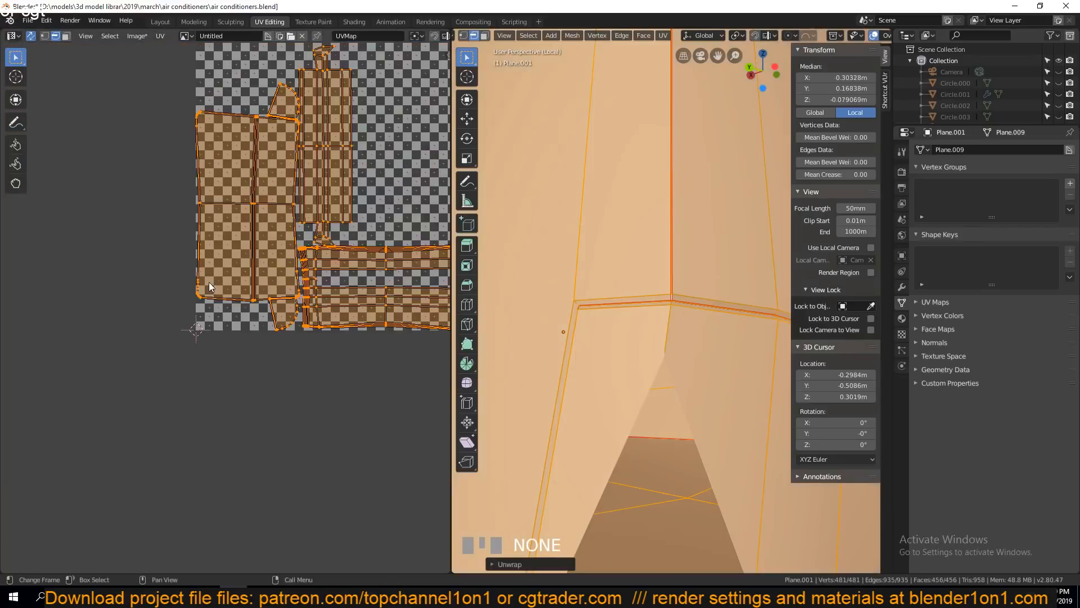
scroll(254, 309, "up", 5)
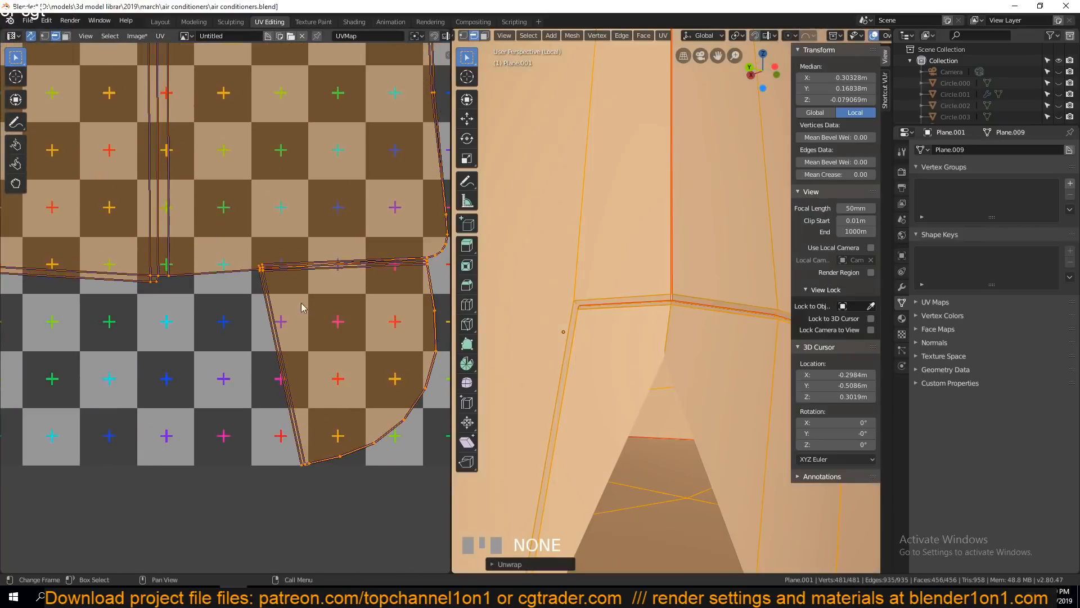
scroll(293, 307, "up", 4)
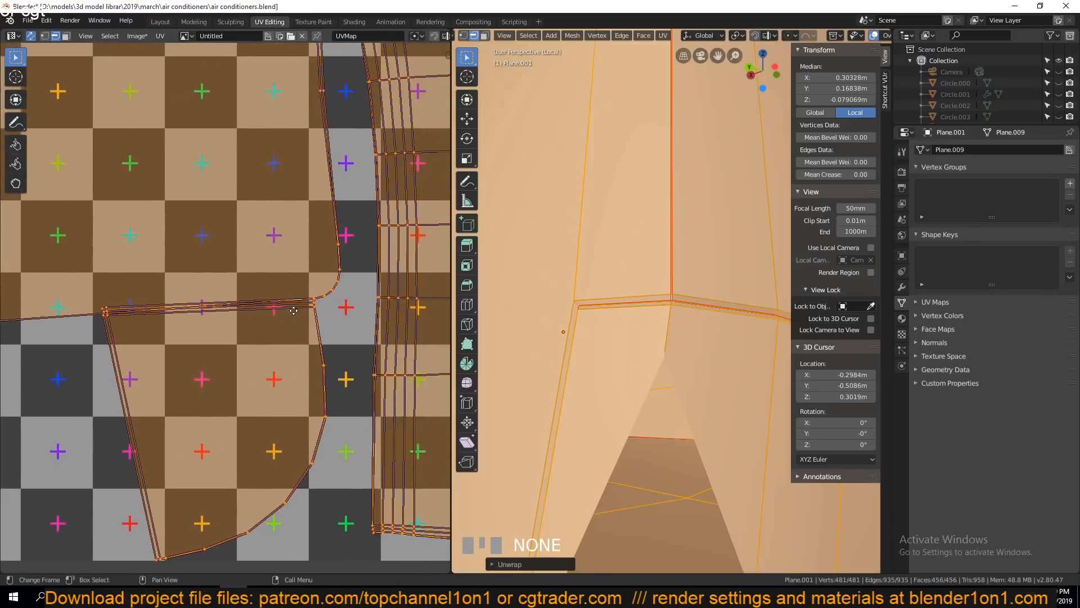
middle_click_drag(336, 301, 208, 309)
scroll(248, 321, "up", 5)
scroll(309, 340, "up", 3)
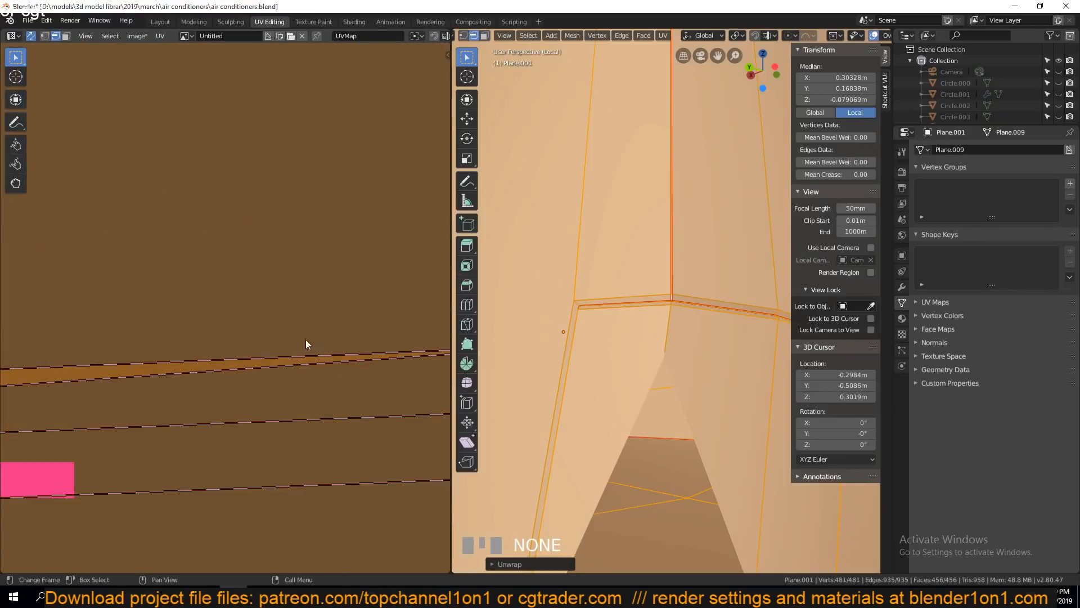
middle_click_drag(306, 340, 142, 314)
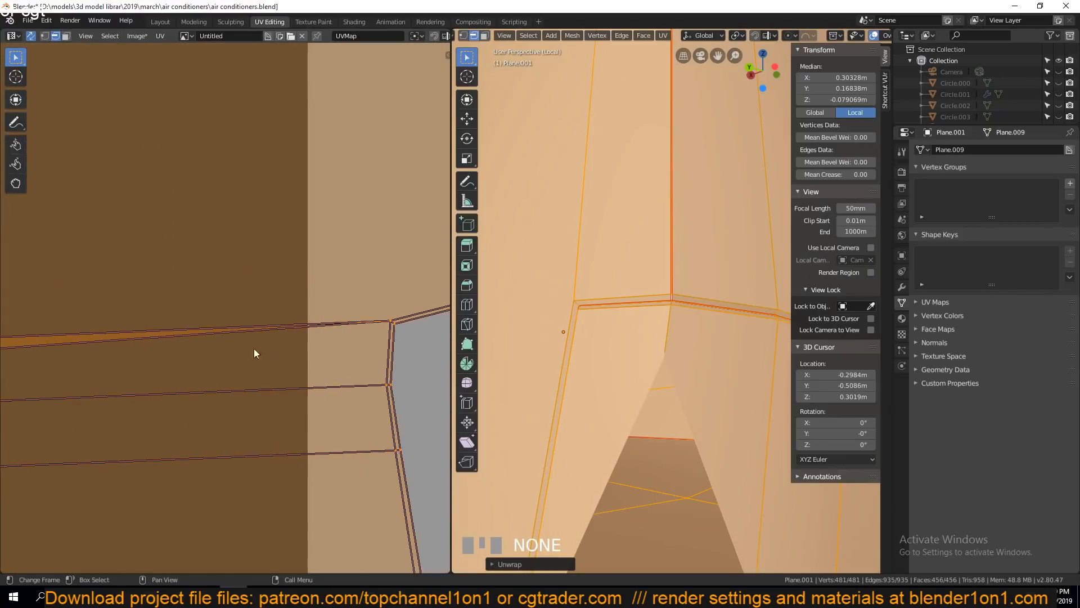
left_click(393, 328)
key("ctrl+e")
left_click(400, 337)
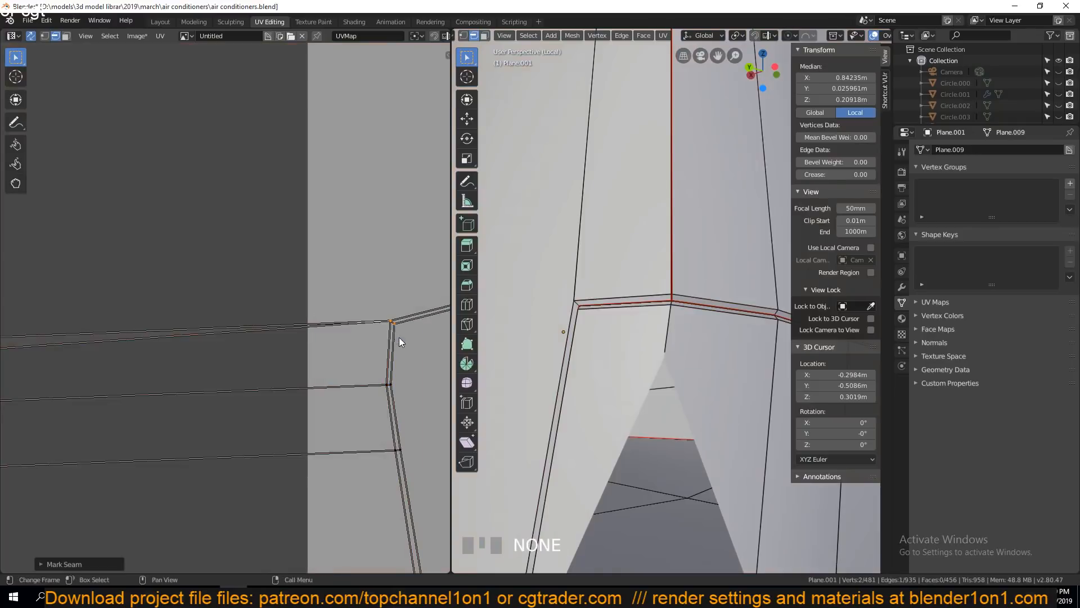
- Unwrap the whole mesh again so the additional bevel seam splits the UV islands
key("a")
key("u")
scroll(354, 357, "down", 10)
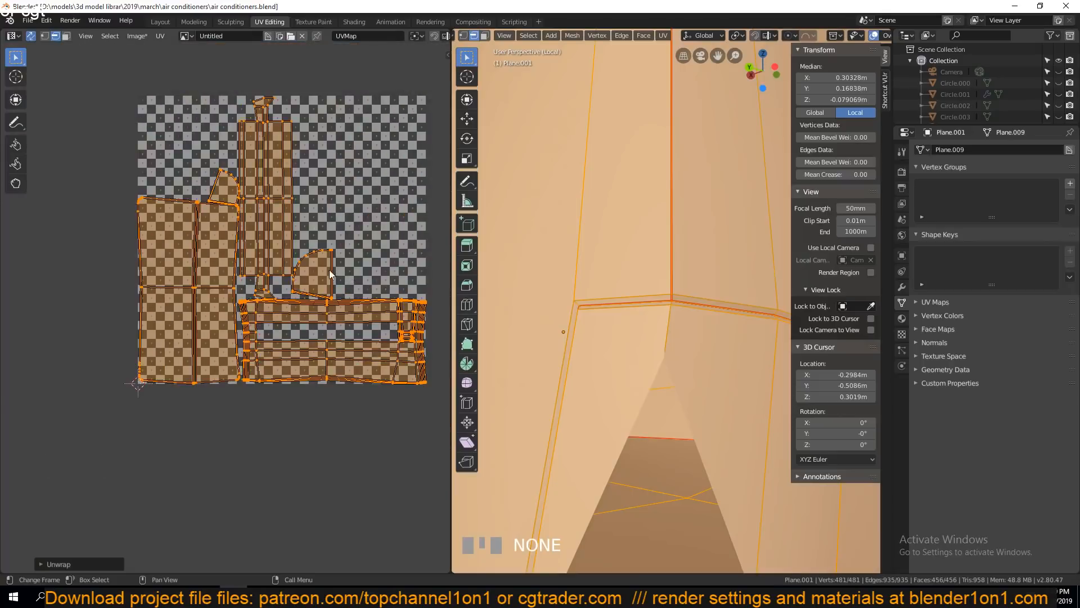
- Leave mesh editing and check the checker texture on the casing's end, top and sides in textured preview shading
scroll(487, 301, "down", 4)
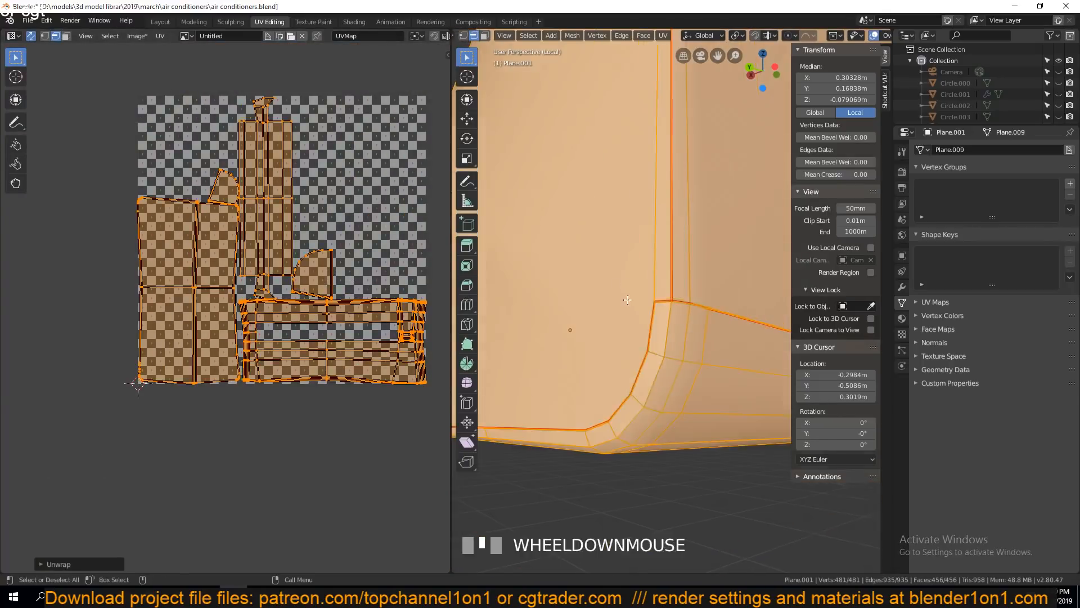
key("Tab")
scroll(744, 107, "down", 2)
left_click(836, 36)
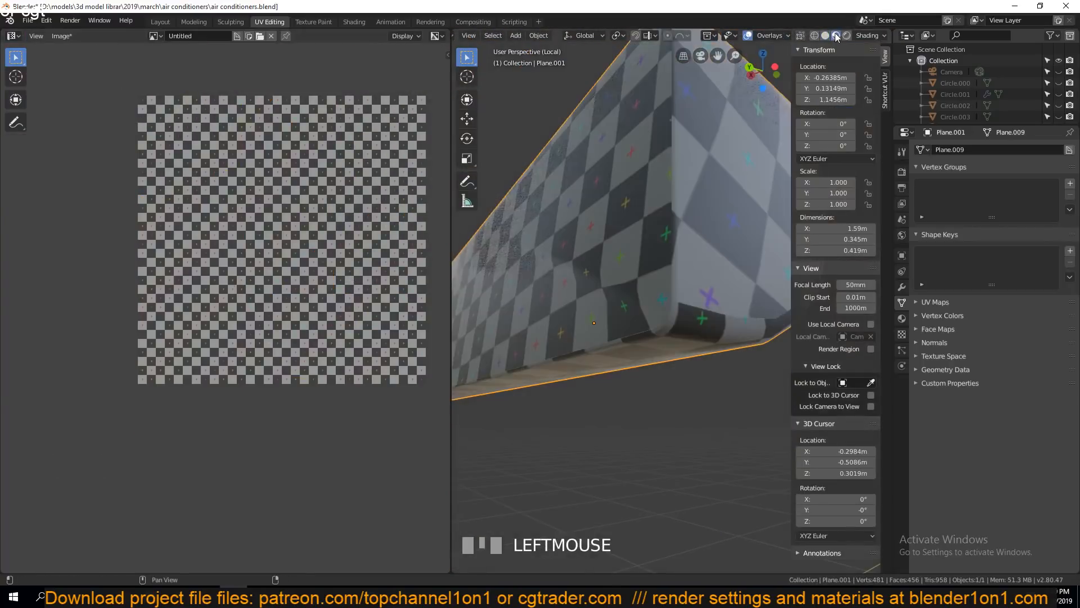
key("grave")
scroll(627, 219, "down", 3)
middle_click_drag(627, 219, 518, 338)
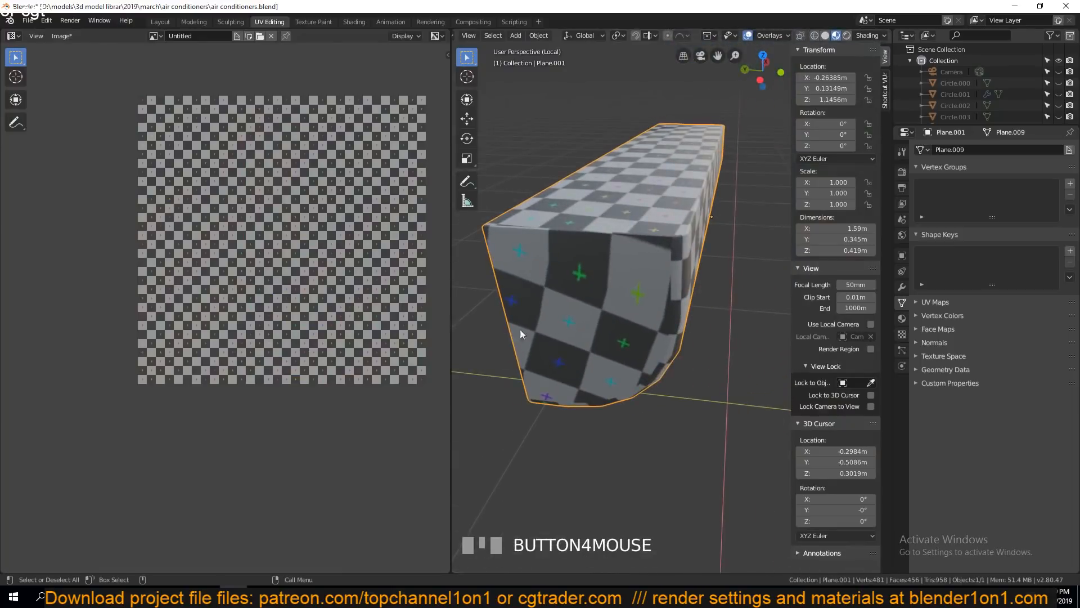
- Resume mesh editing with UV sync selection off, show the whole mesh's UVs and select the quarter-round end panel island
key("Tab")
left_click(310, 275)
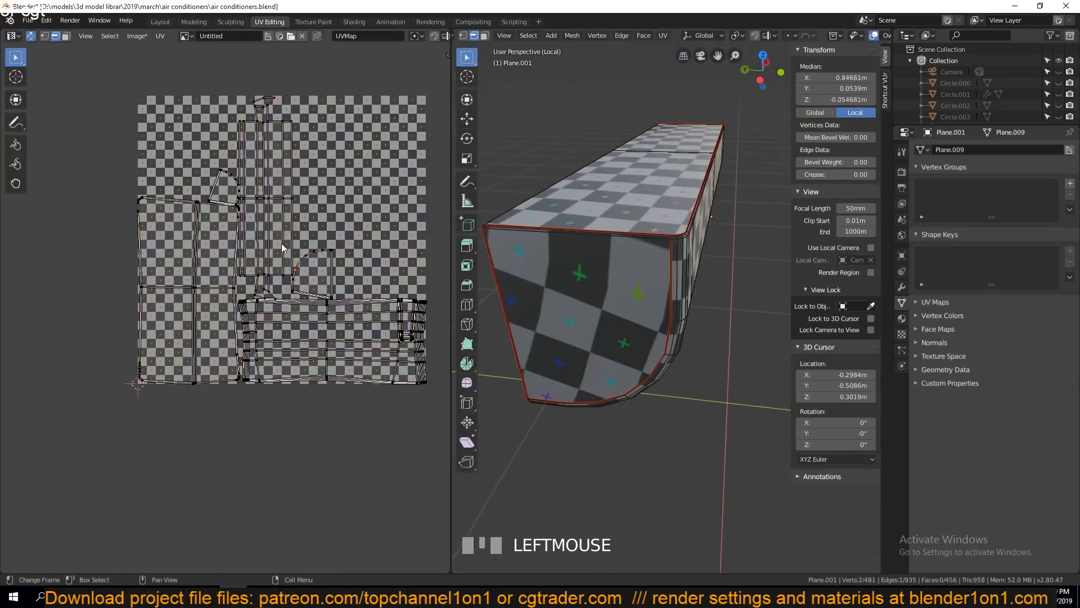
left_click(30, 35)
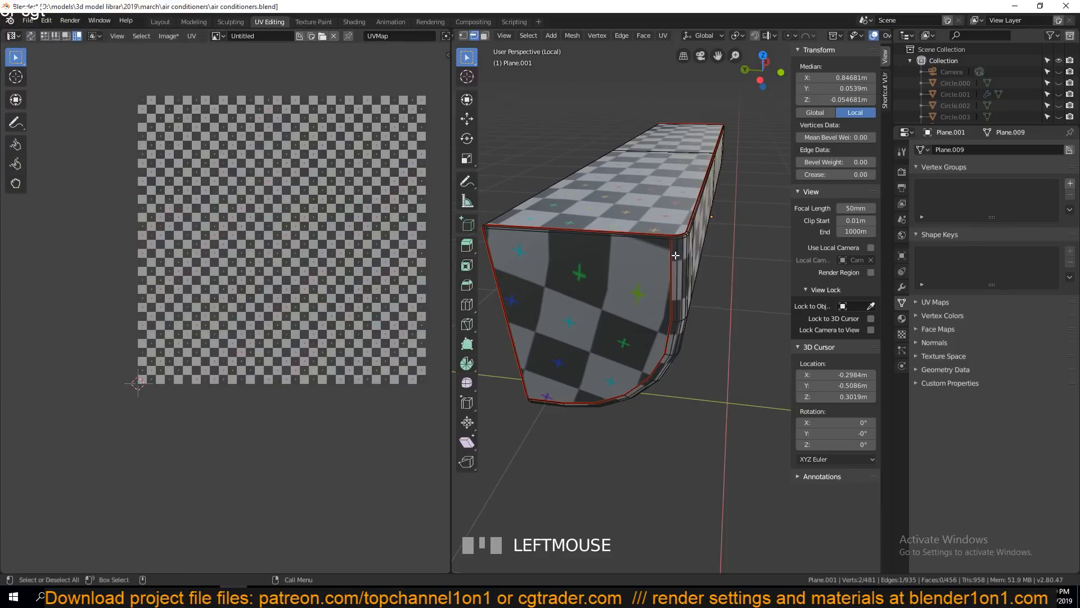
key("a")
left_click(325, 268)
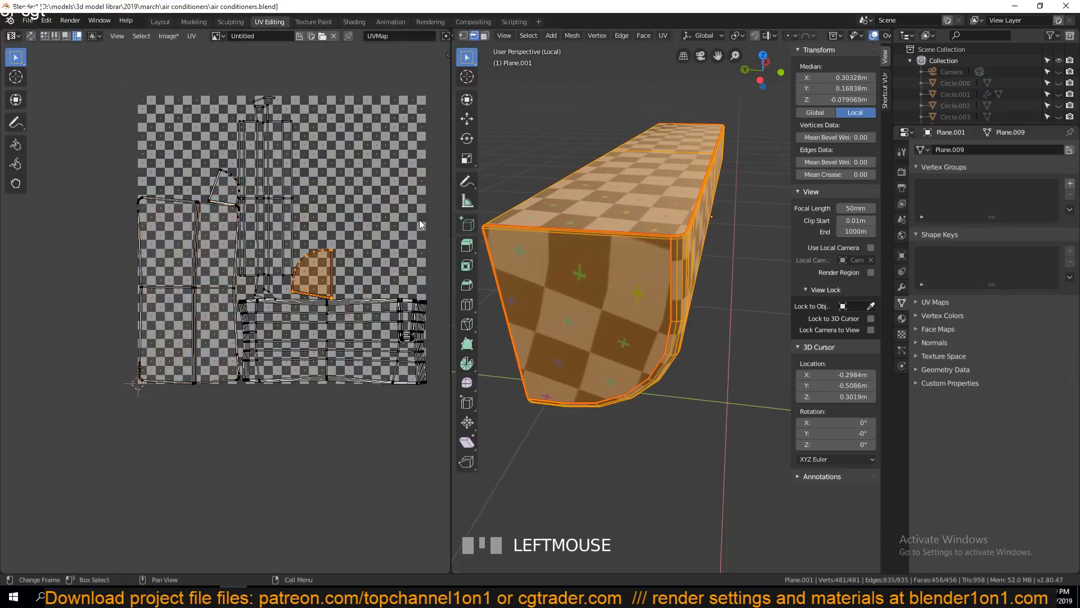
- Try to rotate the quarter-round end panel's UV island by about -2.8 degrees while watching the matching end of the casing
key("shift+grave")
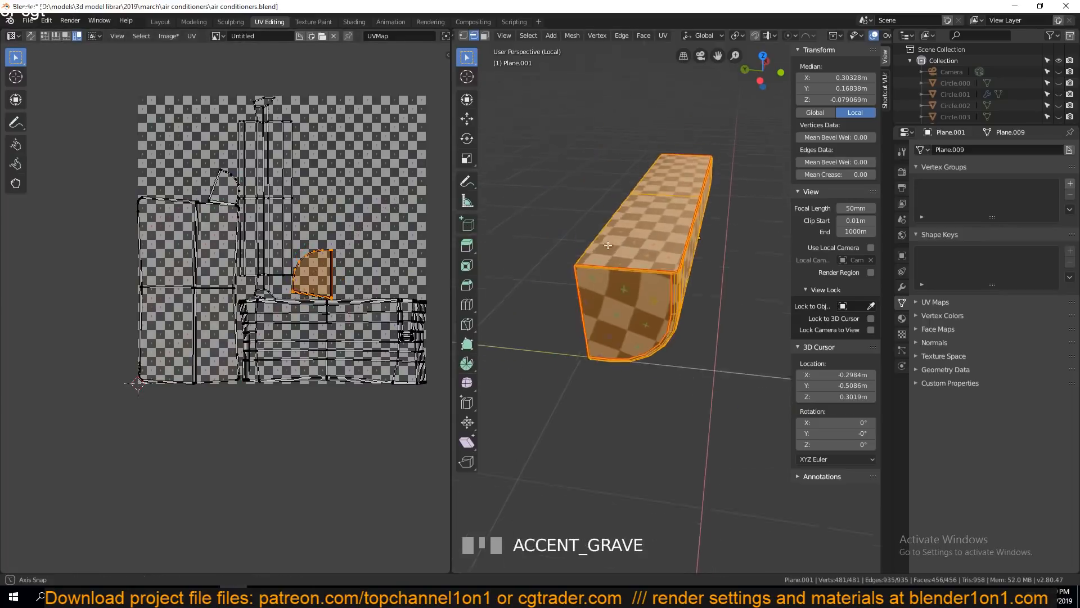
scroll(682, 306, "down", 4)
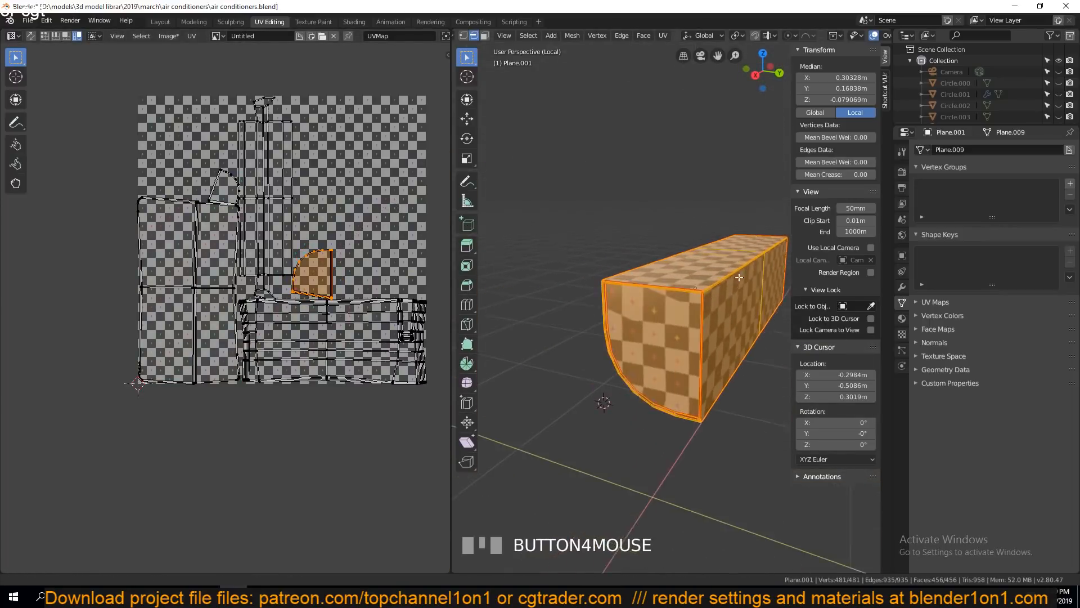
key("r")
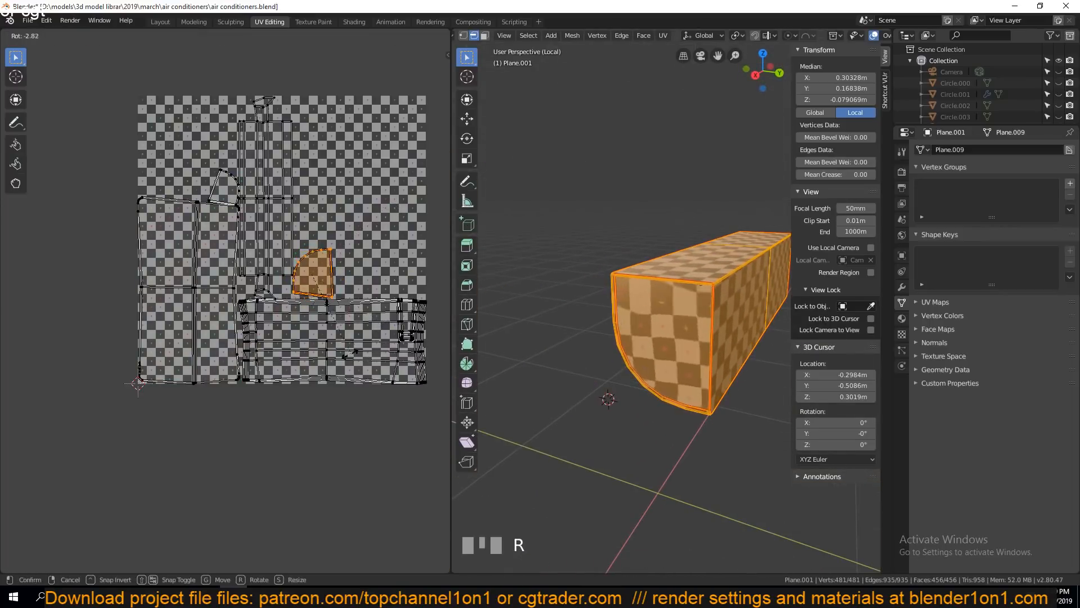
right_click(356, 315)
- Move the UV vertices at the end panel island's lower inner corner up about 0.02 to level its slanted edge
scroll(371, 308, "up", 7)
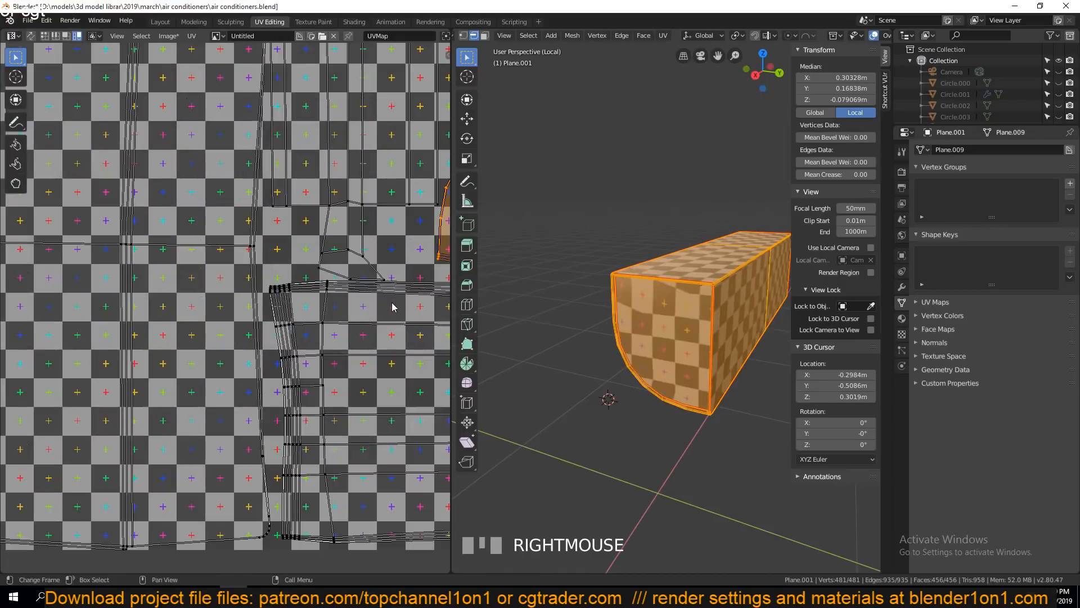
middle_click_drag(341, 249, 162, 282)
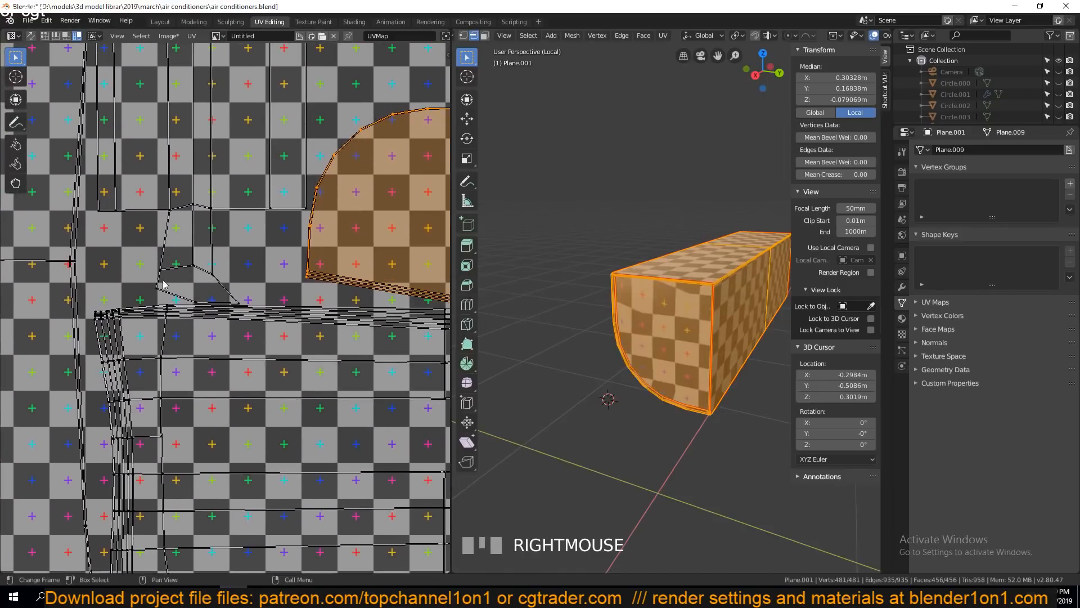
middle_click_drag(371, 282, 260, 311)
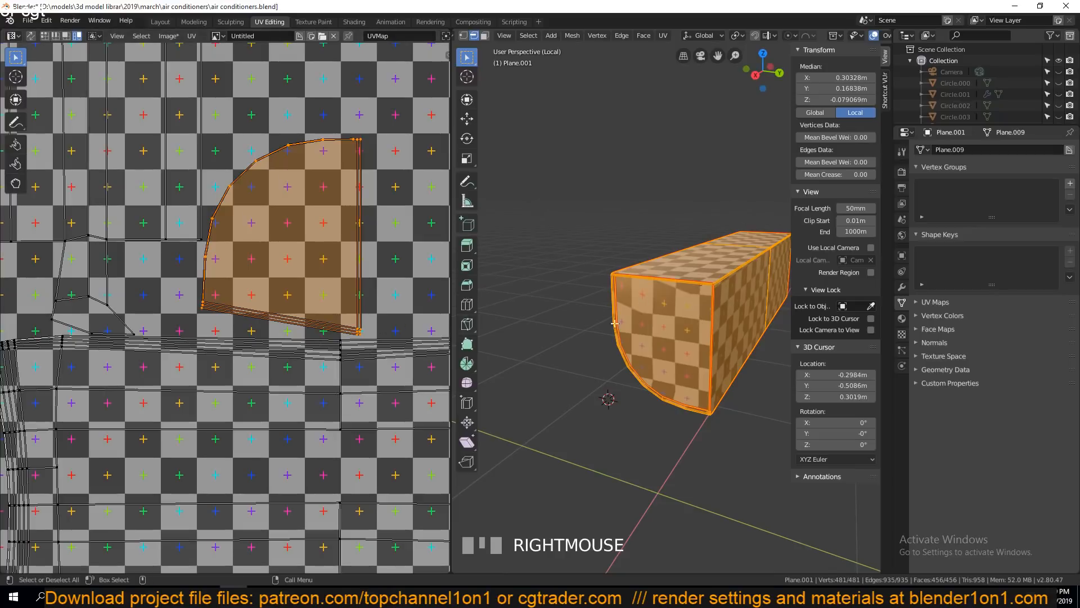
left_click(358, 331)
key("c")
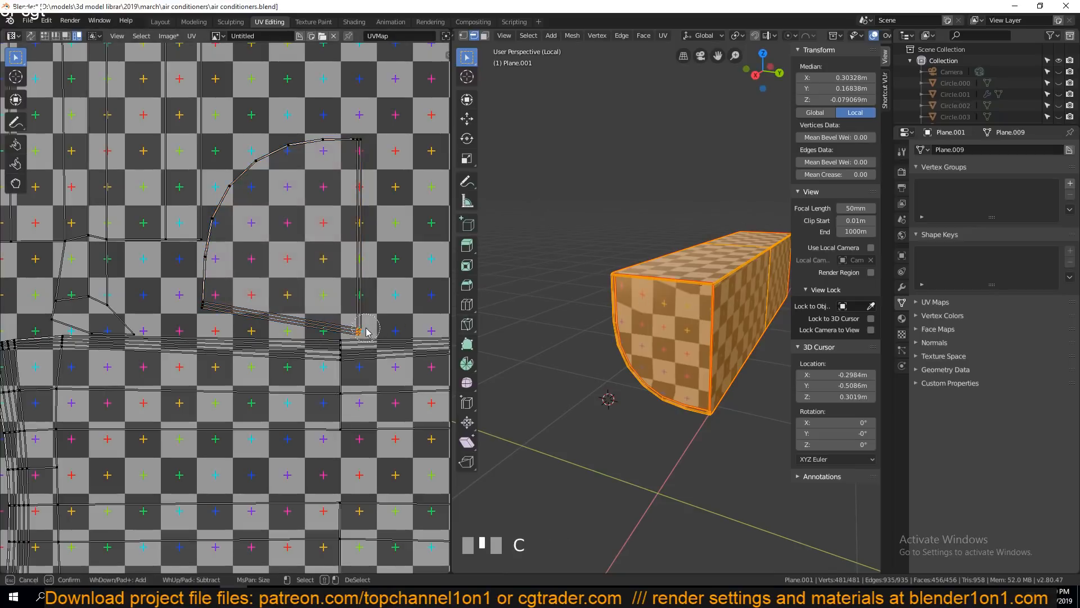
key("Escape")
key("g")
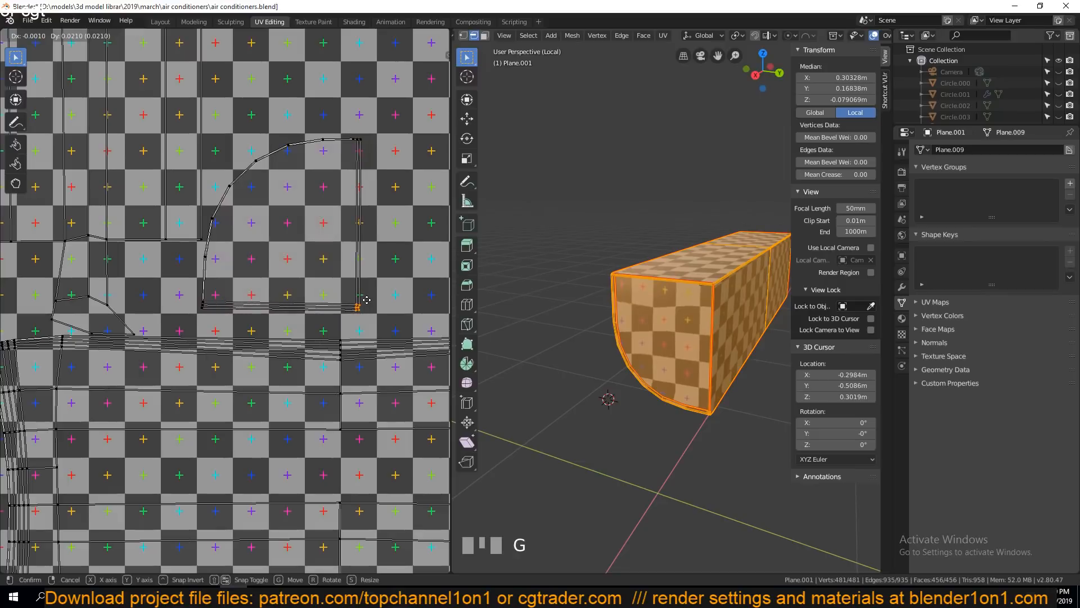
left_click(356, 304)
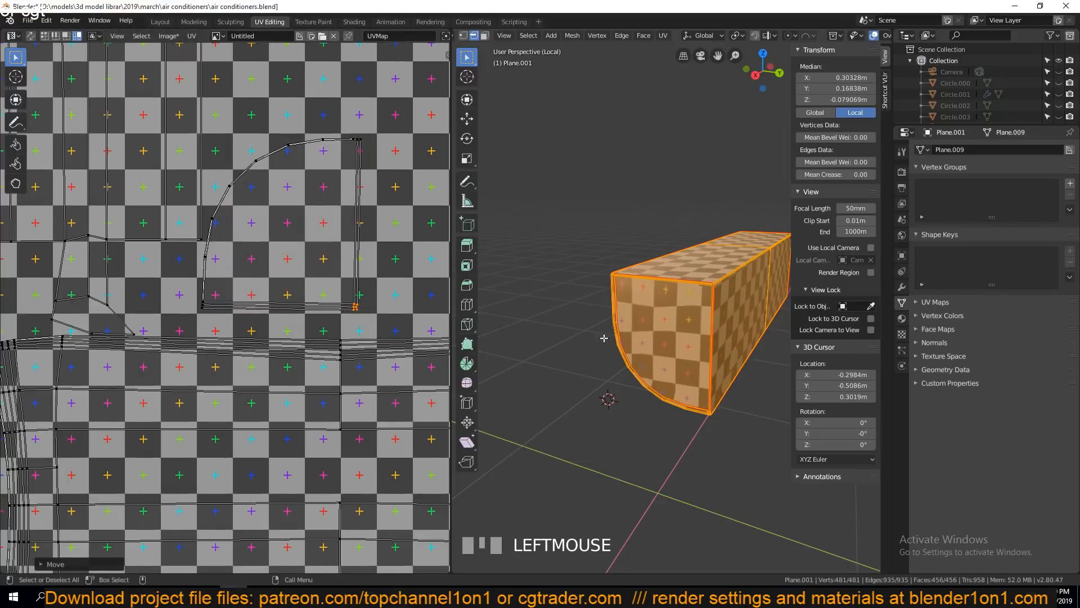
- Select all UVs and unwrap the whole mesh again, replacing the manual corner adjustment
key("grave")
key("a")
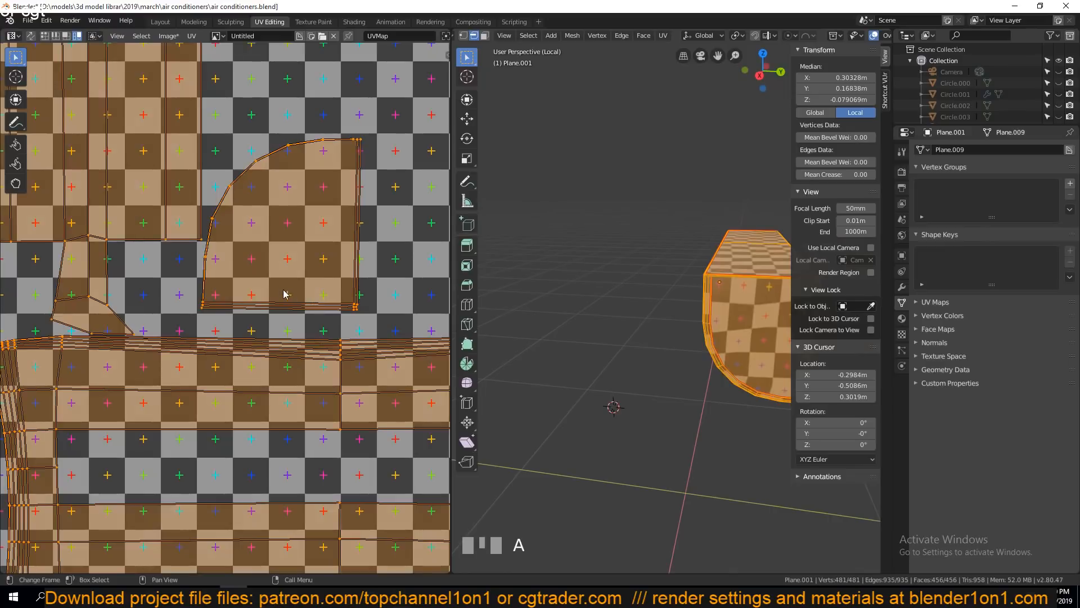
key("u")
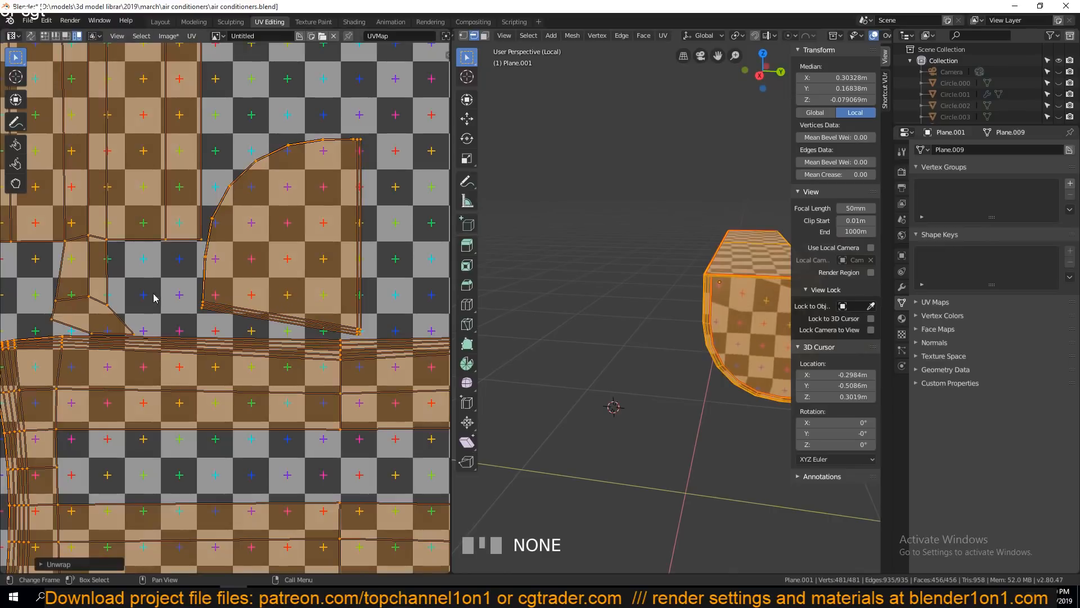
- Examine the end panel's UV island closely along its slanted edge, curved border and upper corner for the attached bevel strip
scroll(169, 301, "up", 7)
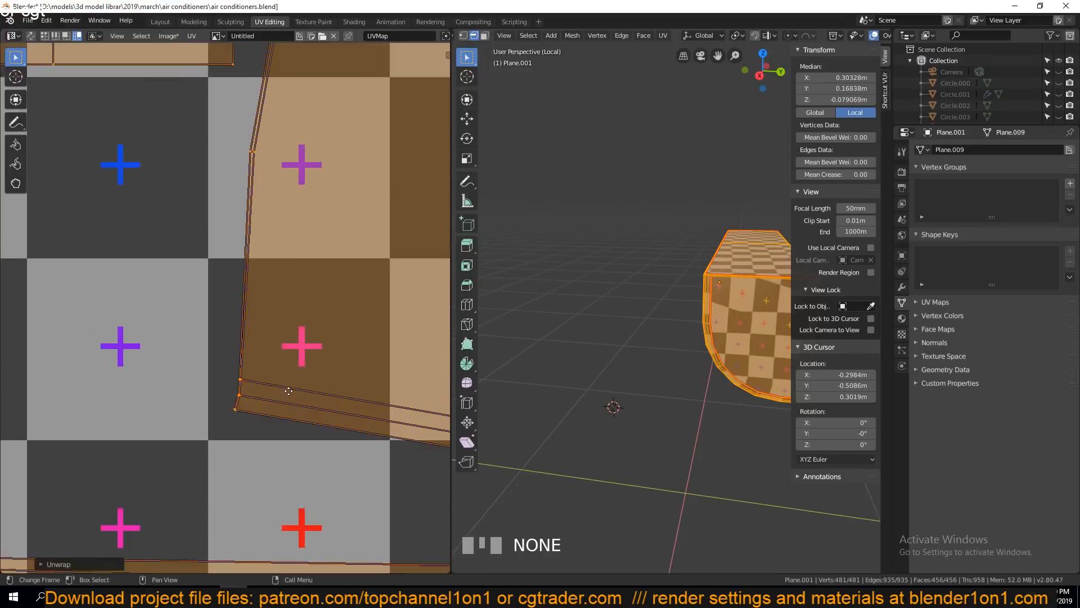
key("a")
scroll(272, 377, "up", 3)
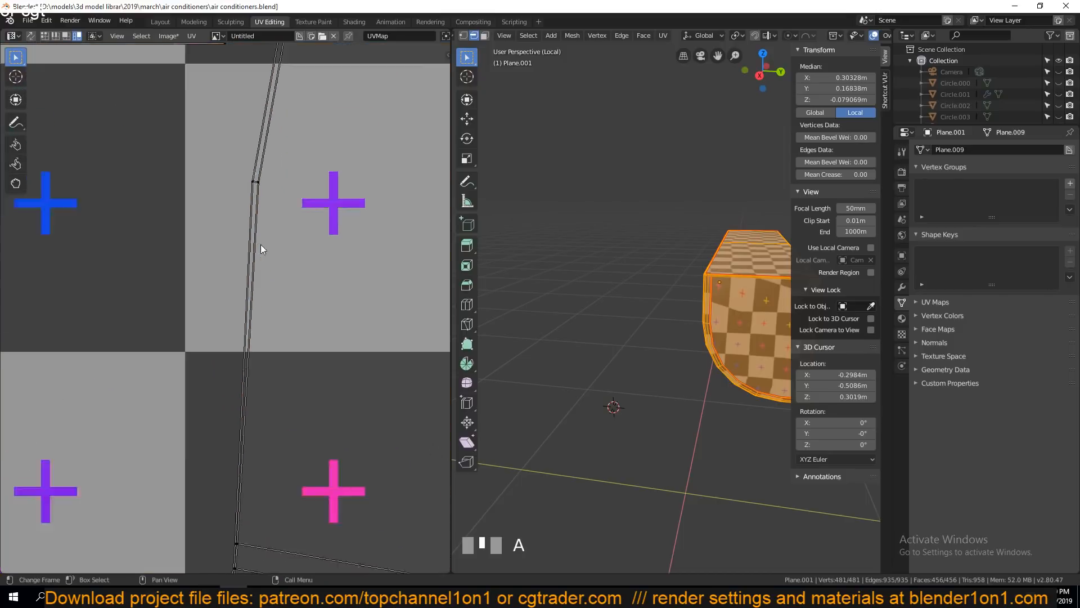
scroll(261, 245, "down", 1)
scroll(652, 348, "up", 2)
middle_click_drag(346, 152, 252, 361)
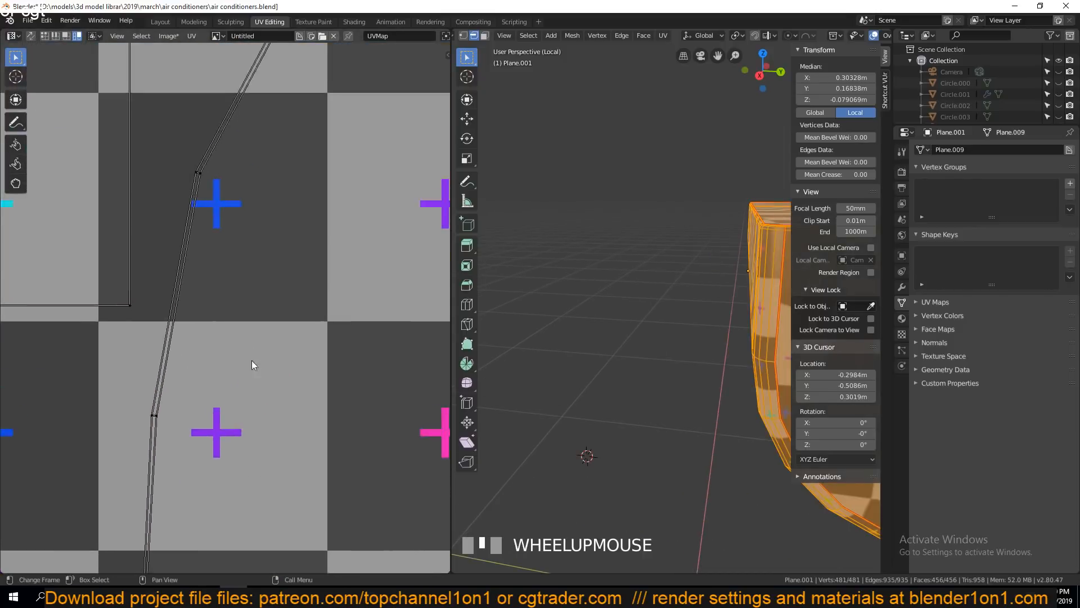
scroll(306, 230, "down", 8)
scroll(245, 342, "up", 4)
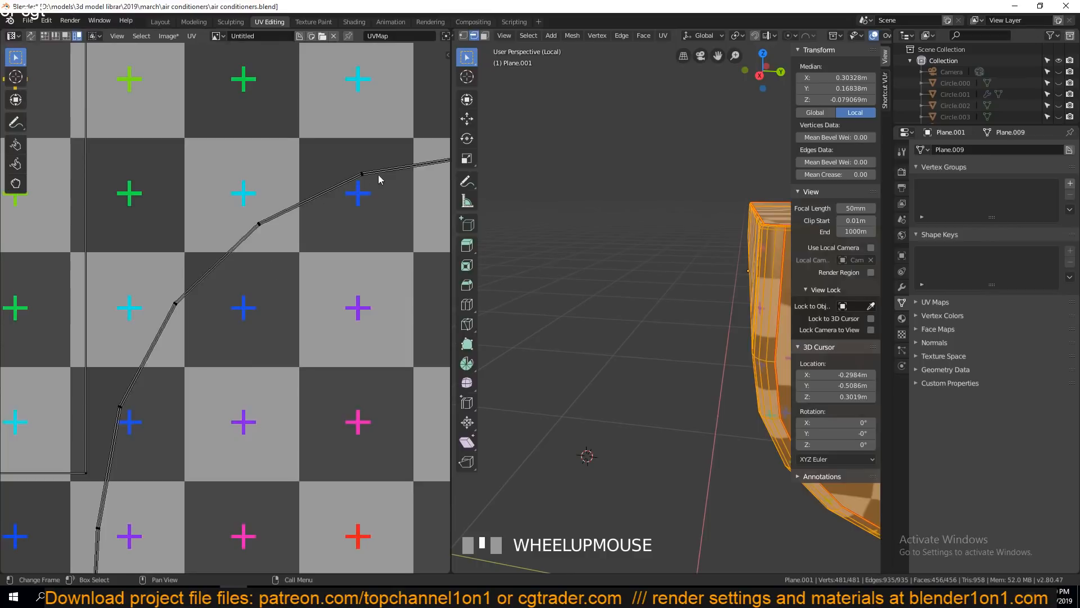
scroll(225, 307, "down", 3)
scroll(255, 354, "up", 7)
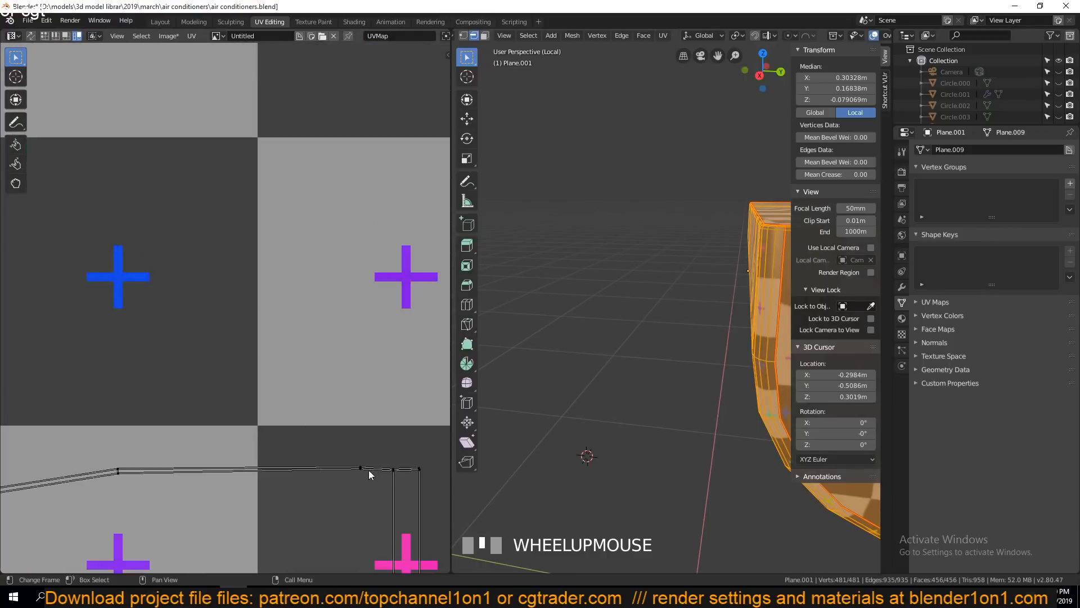
- Turn on UV sync selection, select the short edge at the end panel island's upper corner and locate it on the casing
left_click(369, 471)
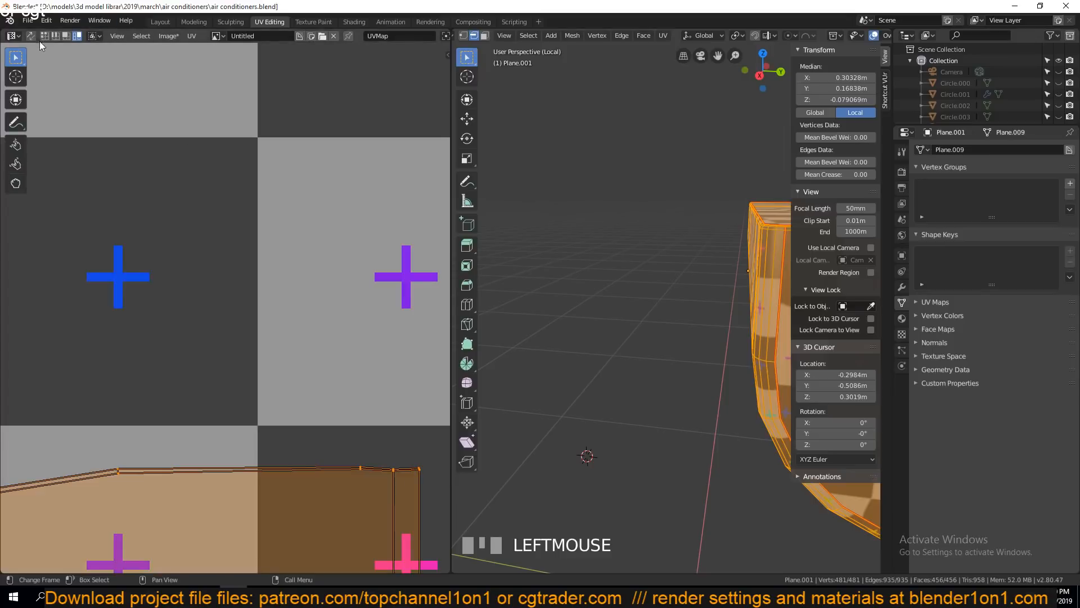
left_click(35, 39)
left_click(389, 471)
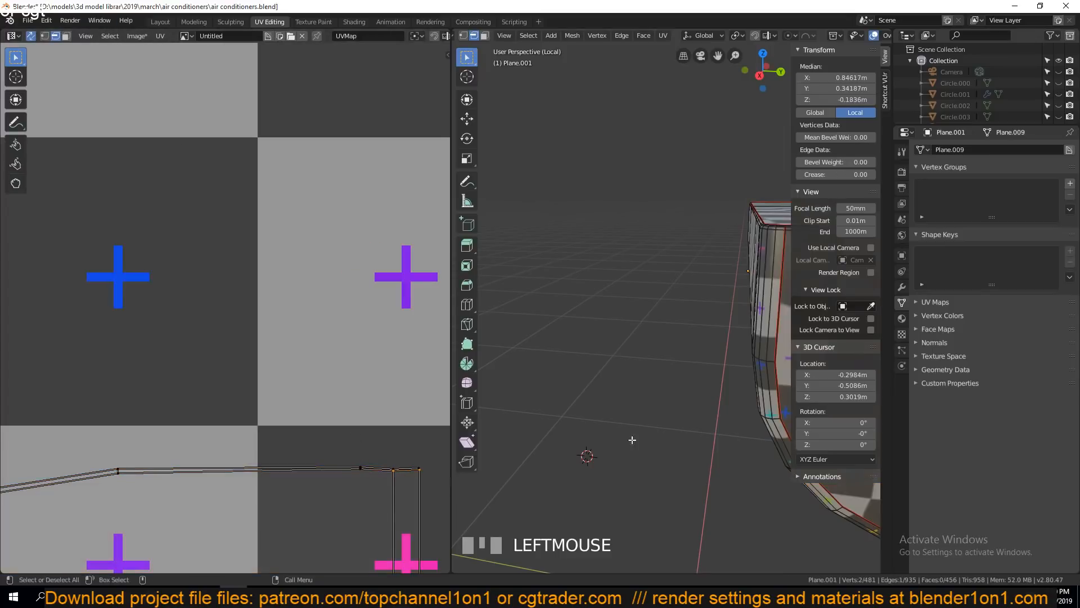
key("KP_Decimal")
scroll(689, 288, "down", 3)
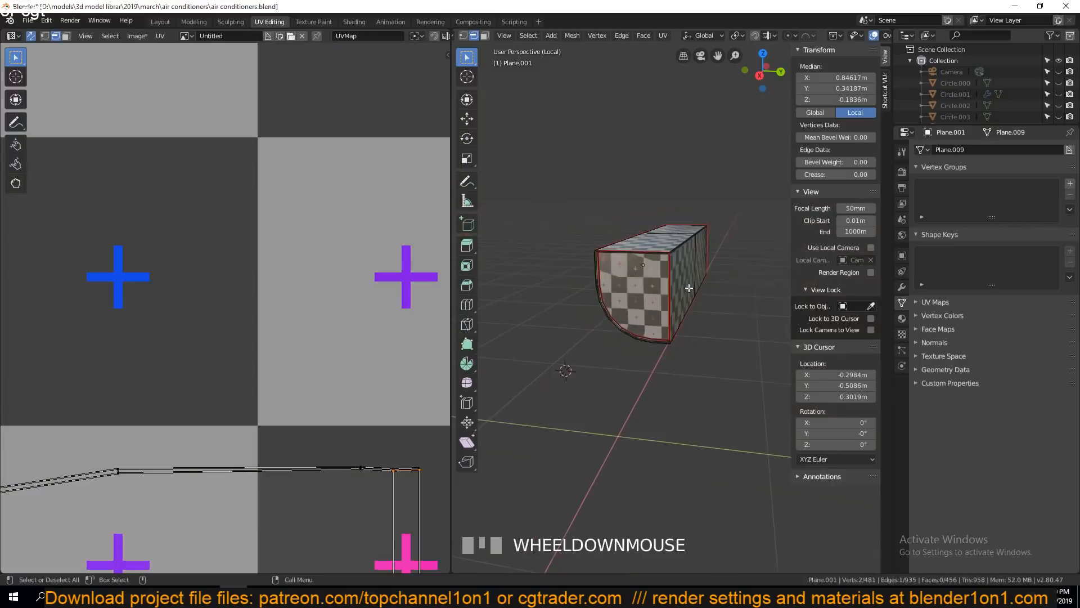
- Clear the selection, leave mesh editing and inspect the checker texture along the casing's top and long front
key("a")
key("KP_Decimal")
key("grave")
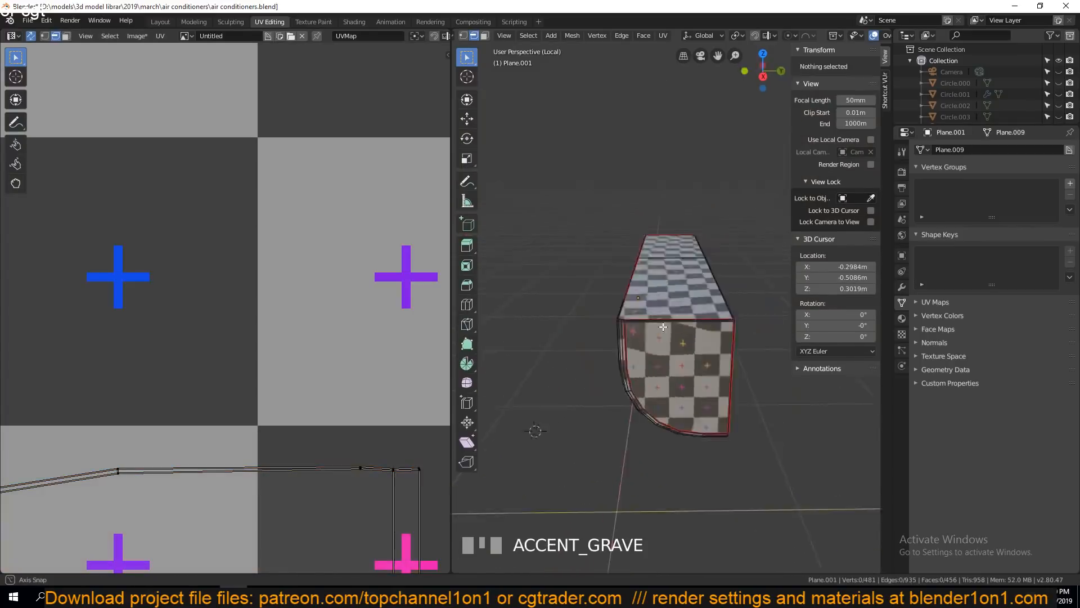
scroll(664, 333, "down", 3)
key("grave")
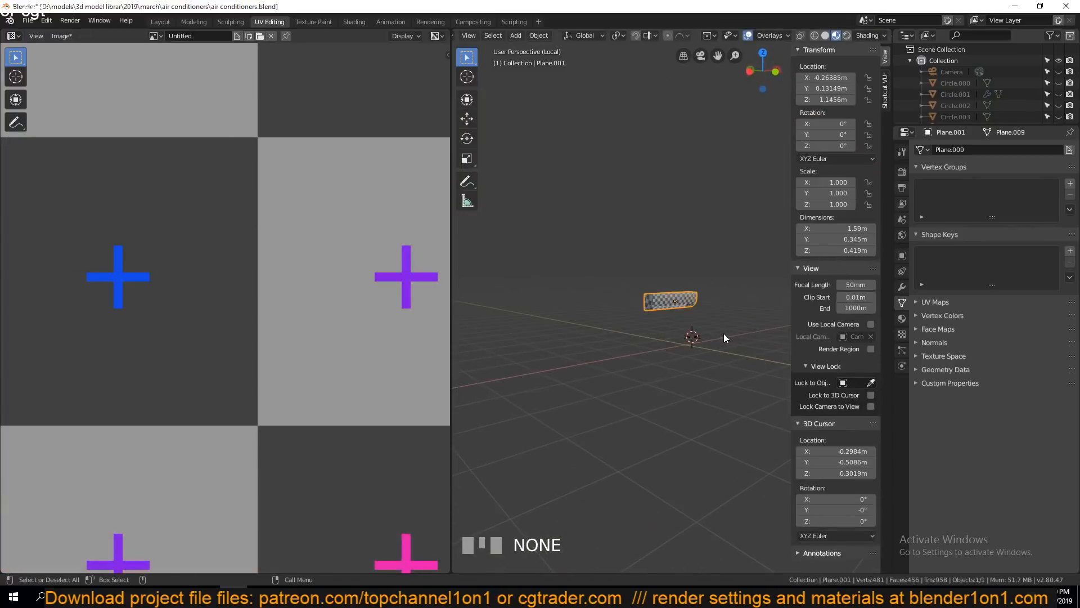
scroll(669, 347, "up", 3)
key("grave")
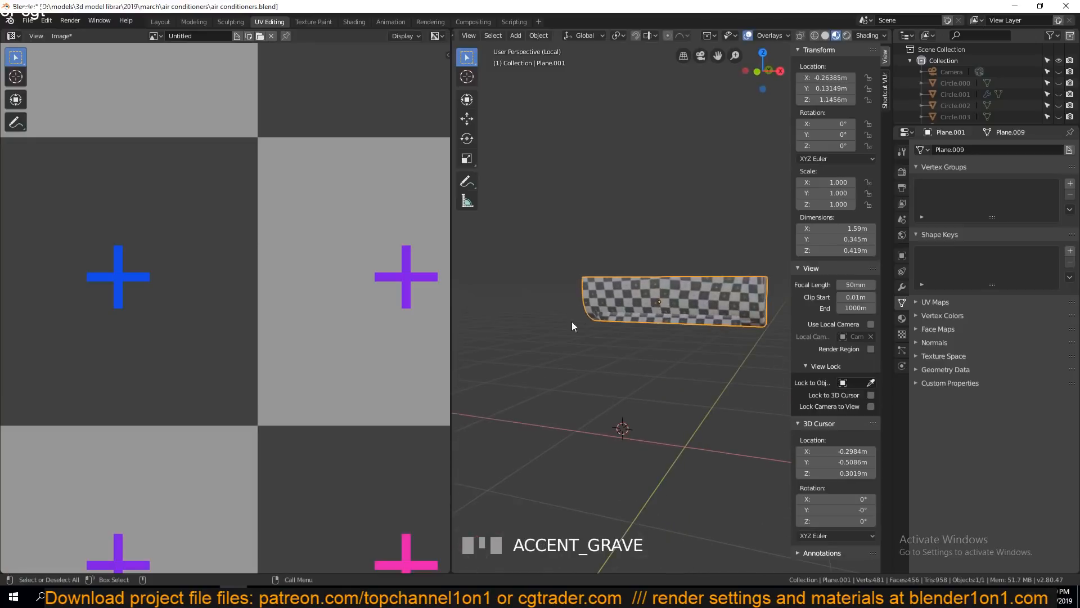
- Return to mesh editing and bring the casing end with the tilted checker pattern into view
key("Tab")
scroll(665, 316, "up", 3)
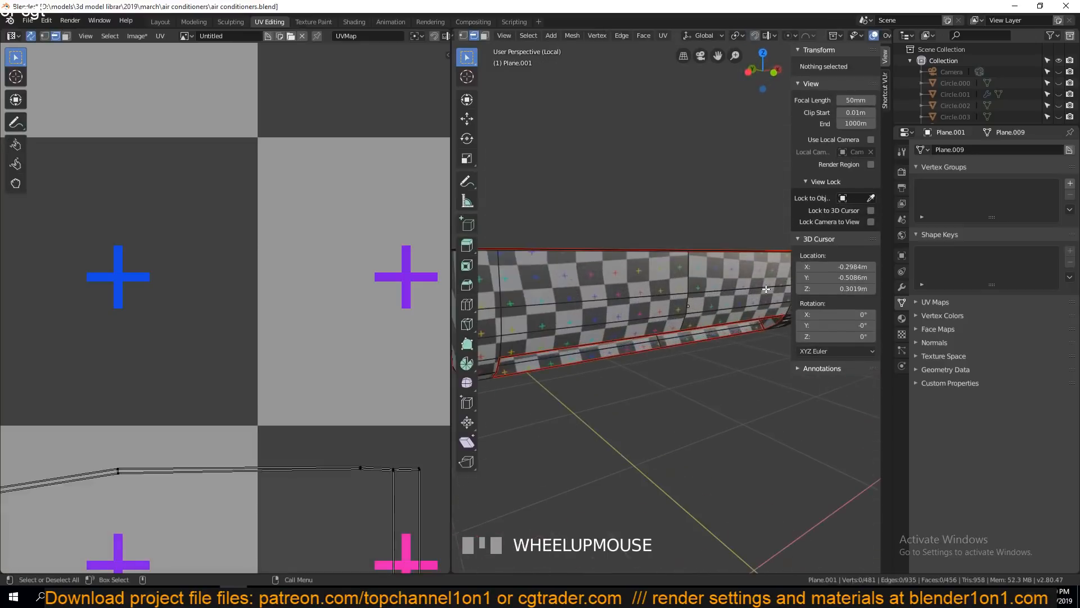
key("grave")
left_click(658, 345)
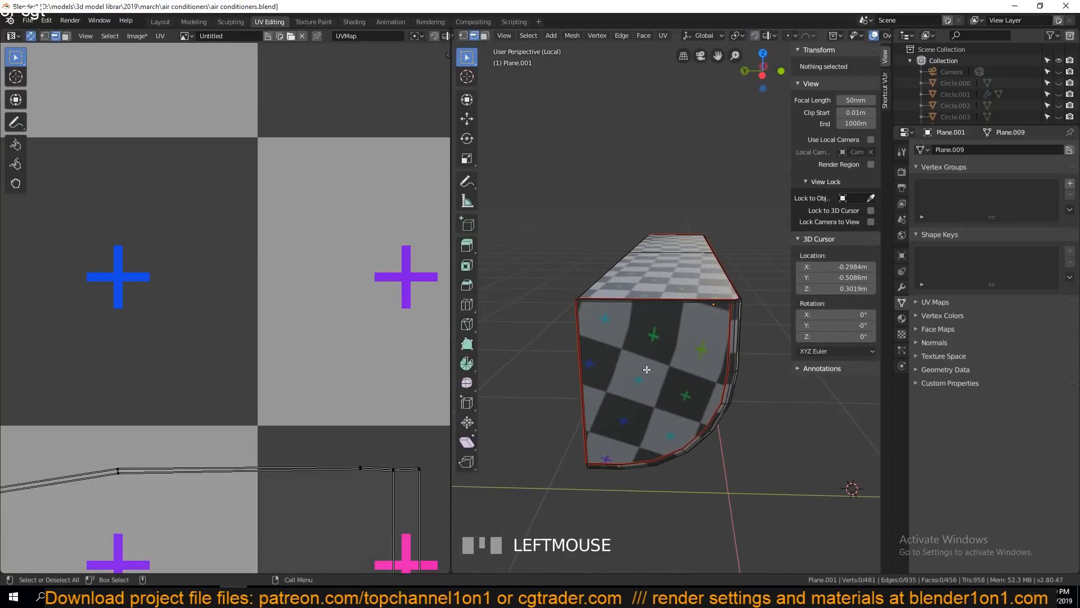
- Select the whole mesh and examine the UV layout around the end panel island and the small pieces beside it
key("a")
scroll(647, 370, "down", 3)
scroll(280, 325, "down", 5)
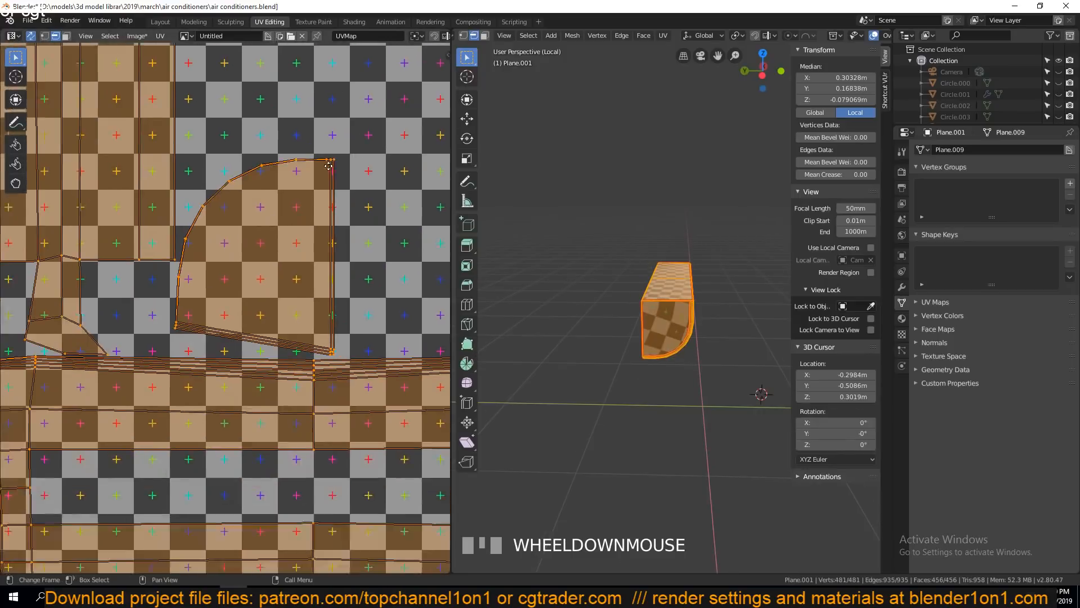
scroll(329, 165, "down", 3)
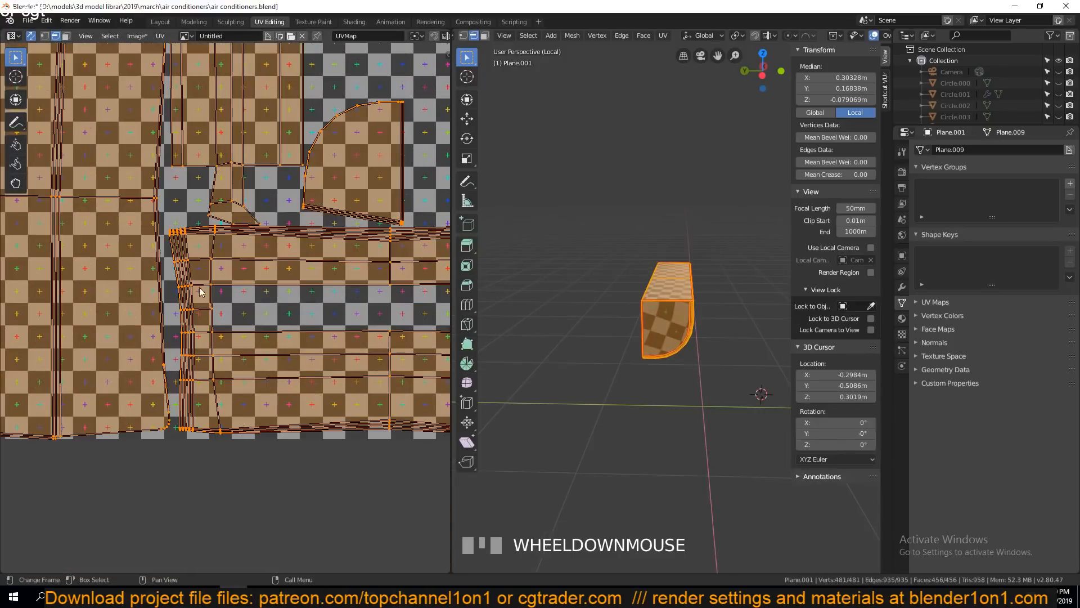
middle_click_drag(199, 287, 271, 294)
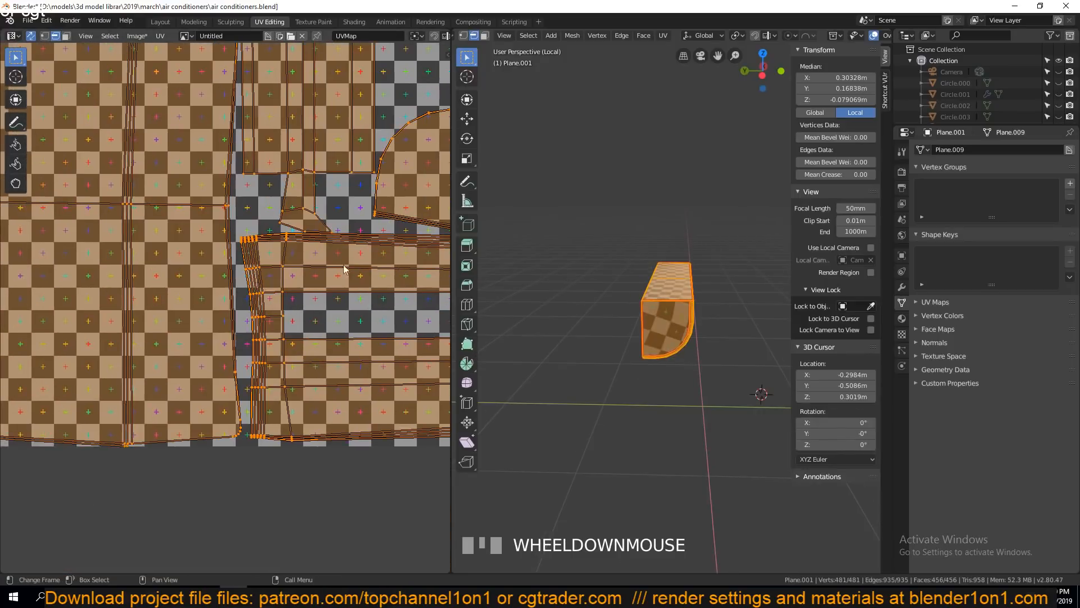
left_click(91, 444)
scroll(221, 340, "down", 3)
scroll(225, 337, "up", 4)
middle_click_drag(354, 288, 258, 329)
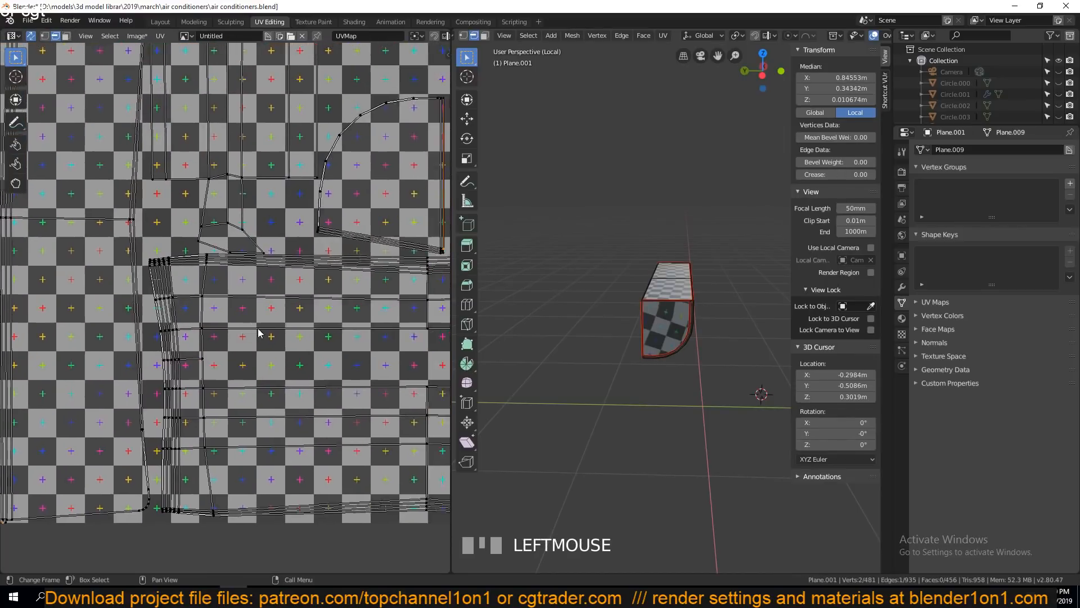
scroll(258, 333, "up", 1)
- Select the top seam edge of the end panel with the tilted checker pattern and frame it for close inspection
middle_click_drag(579, 357, 531, 367)
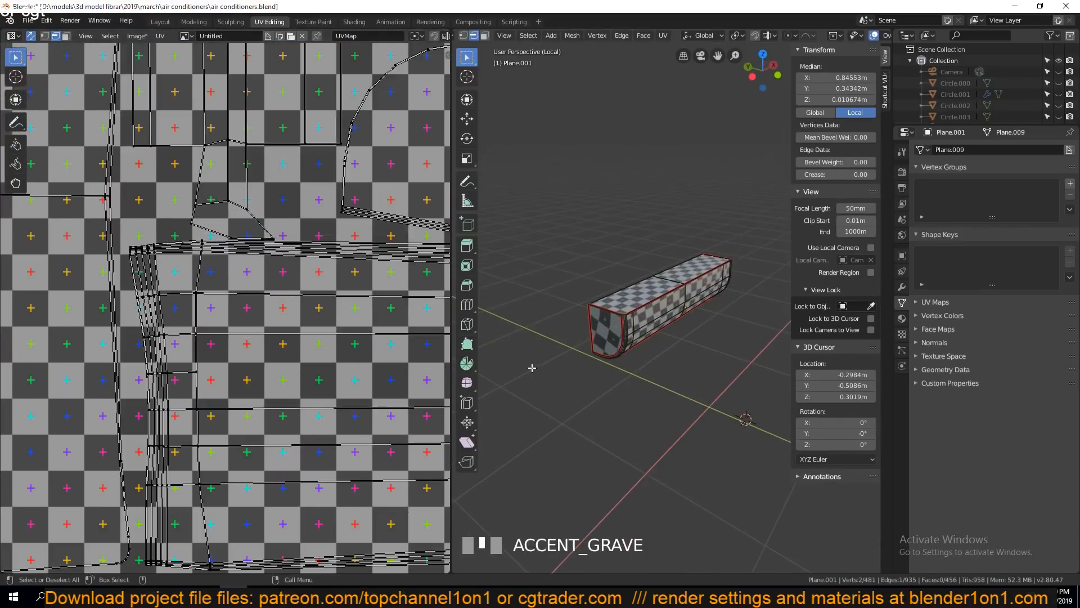
key("KP_Decimal")
scroll(544, 365, "down", 7)
middle_click_drag(544, 365, 643, 427)
scroll(716, 328, "down", 4)
scroll(674, 349, "up", 5)
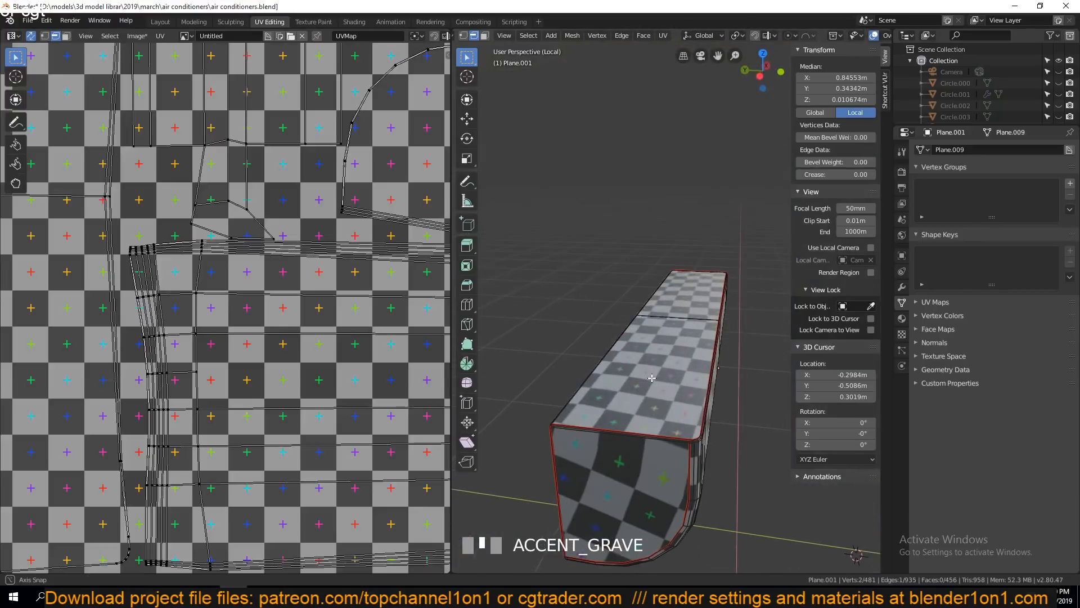
left_click(644, 432)
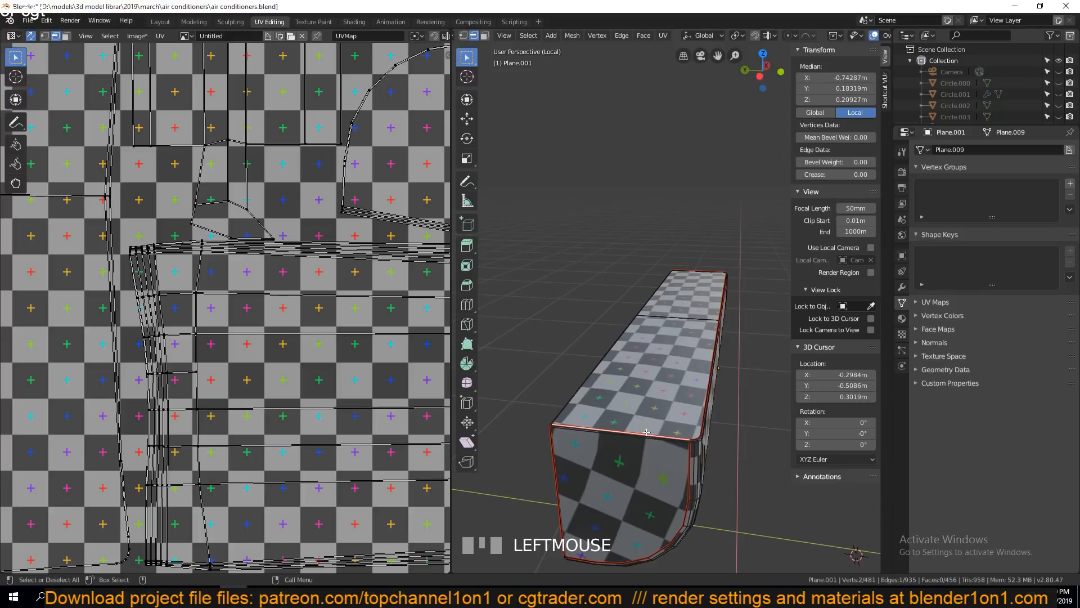
key("KP_Decimal")
key("grave")
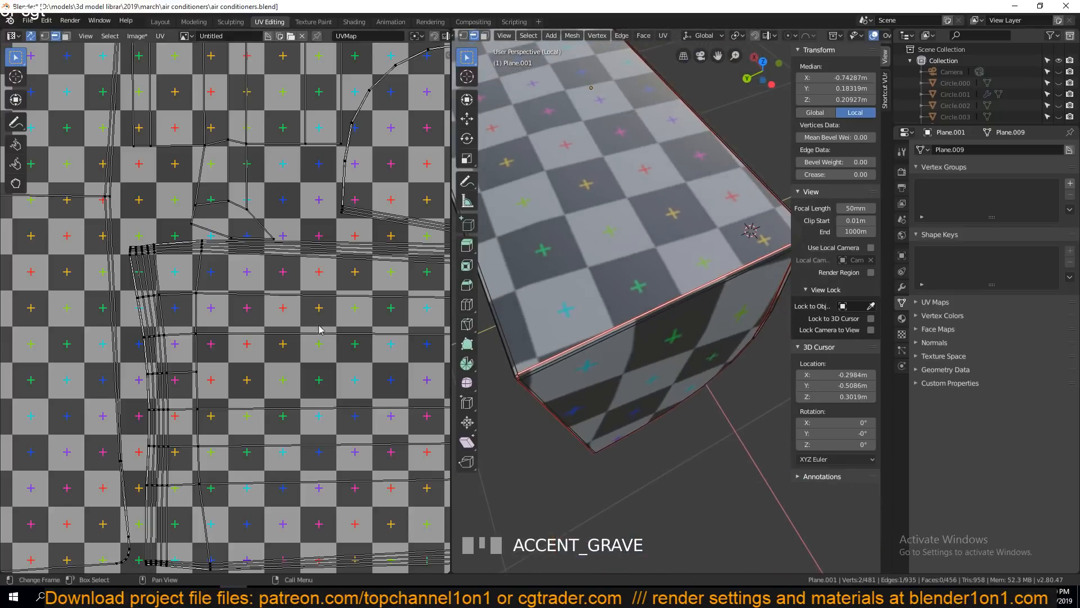
- Clear the seam from the selected top edge of the end panel in the UV layout
scroll(304, 321, "down", 7)
middle_click_drag(247, 267, 350, 362)
scroll(317, 320, "up", 5)
middle_click_drag(321, 297, 274, 299)
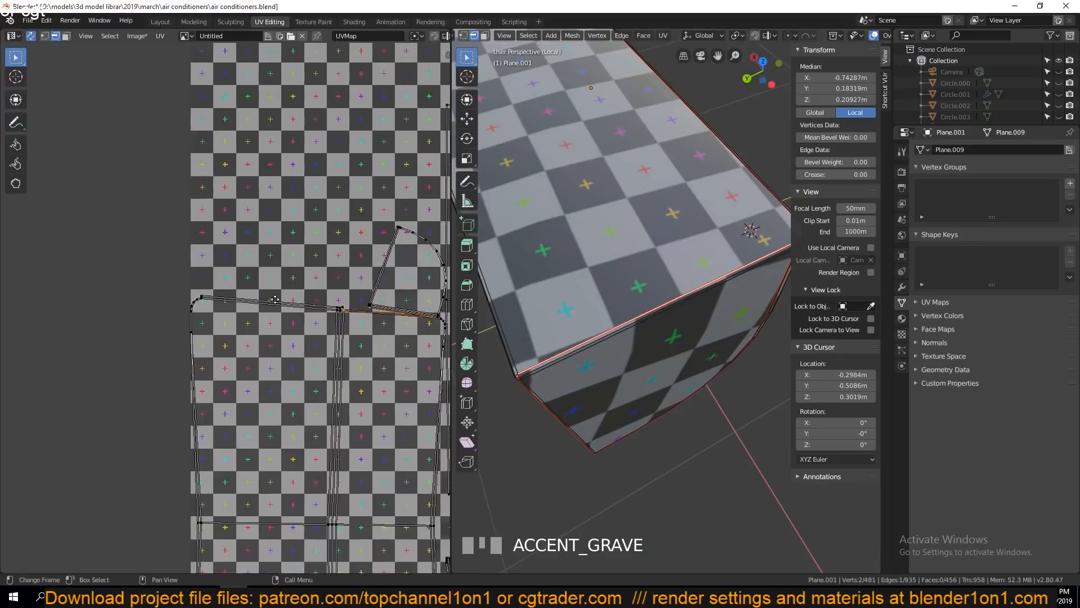
scroll(265, 302, "up", 3)
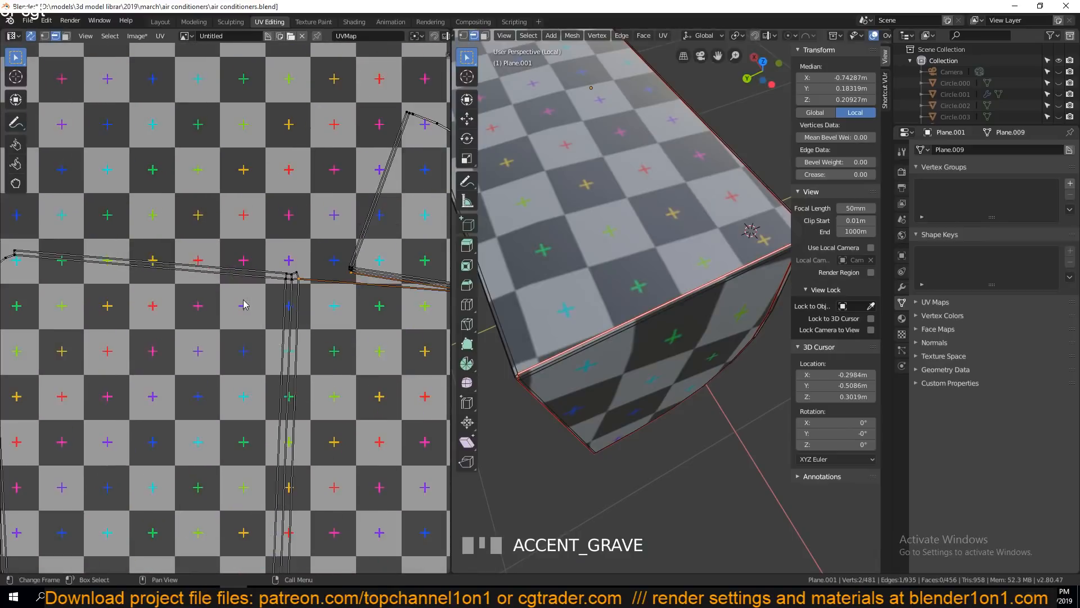
right_click(376, 275)
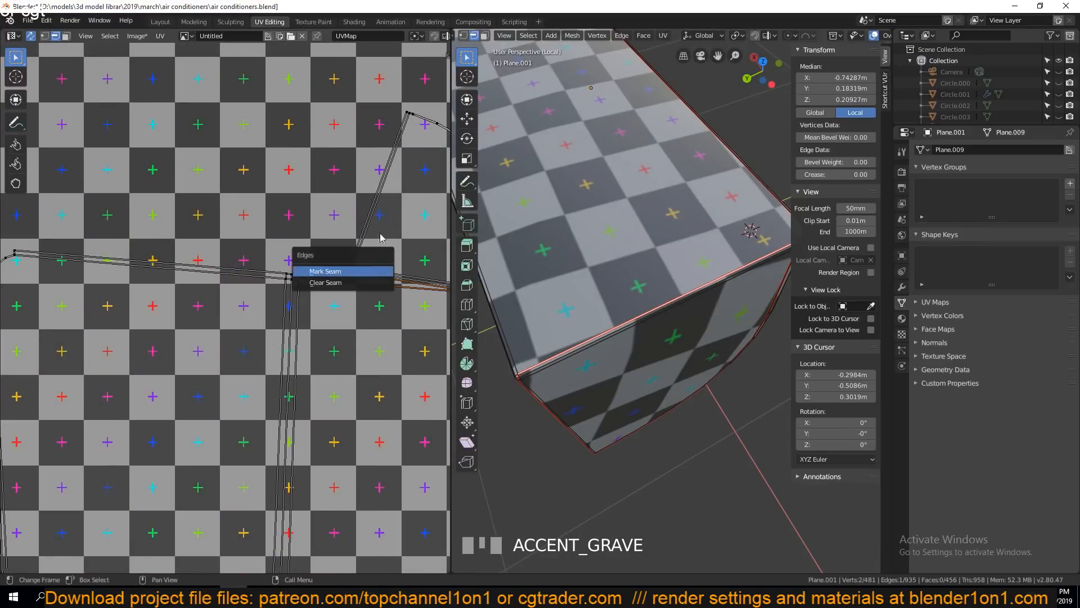
scroll(377, 276, "down", 3)
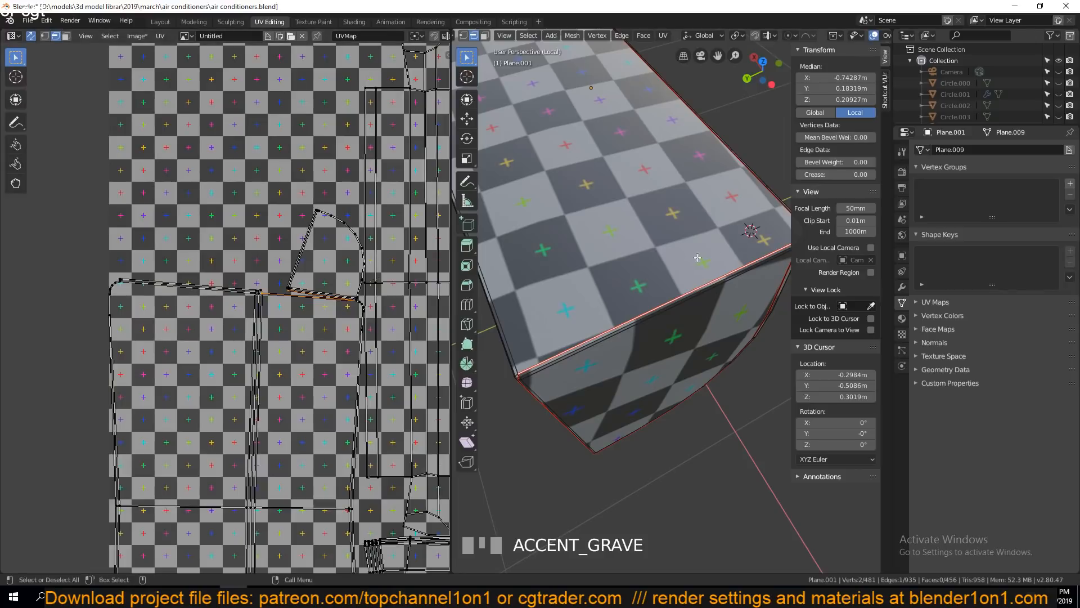
scroll(620, 375, "down", 1)
scroll(663, 265, "down", 4)
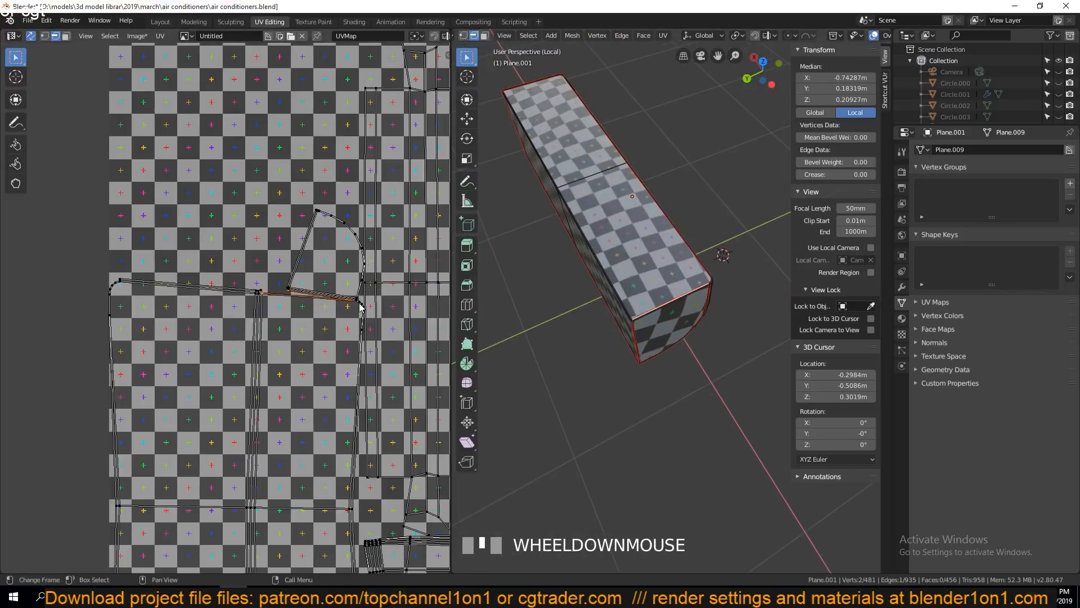
scroll(361, 308, "up", 5)
key("ctrl+e")
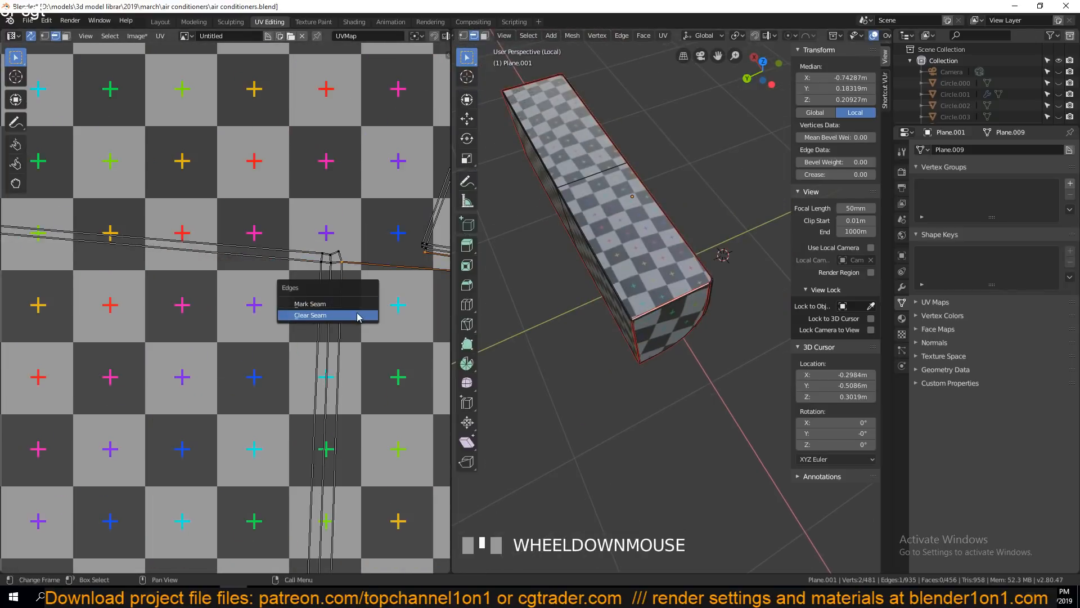
left_click(358, 317)
- Unwrap the whole mesh again and clear the selection
key("a")
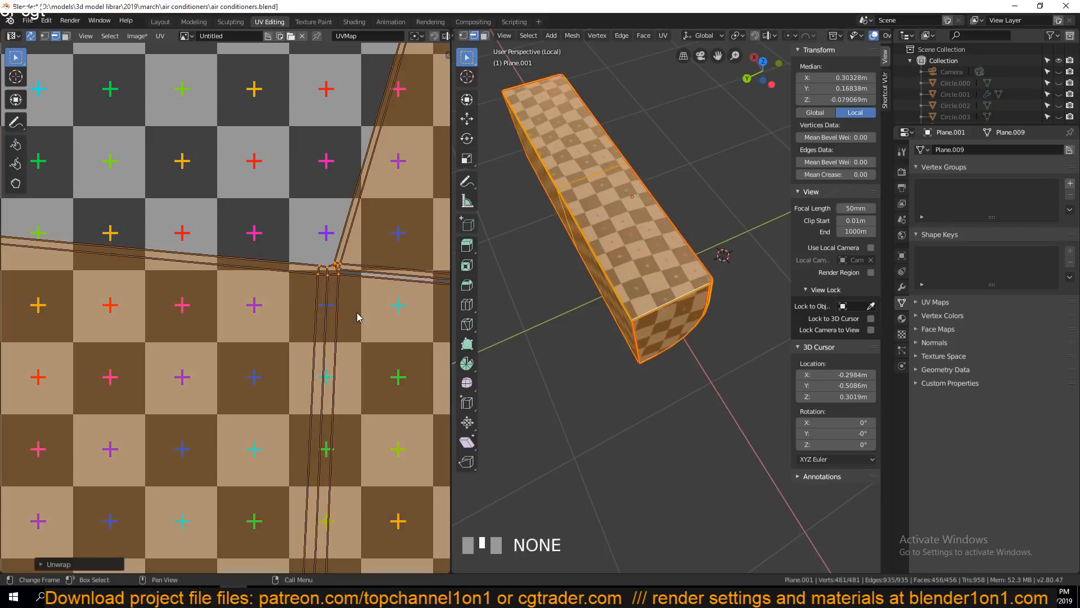
key("u")
scroll(313, 254, "down", 5)
key("alt+a")
scroll(278, 288, "up", 3)
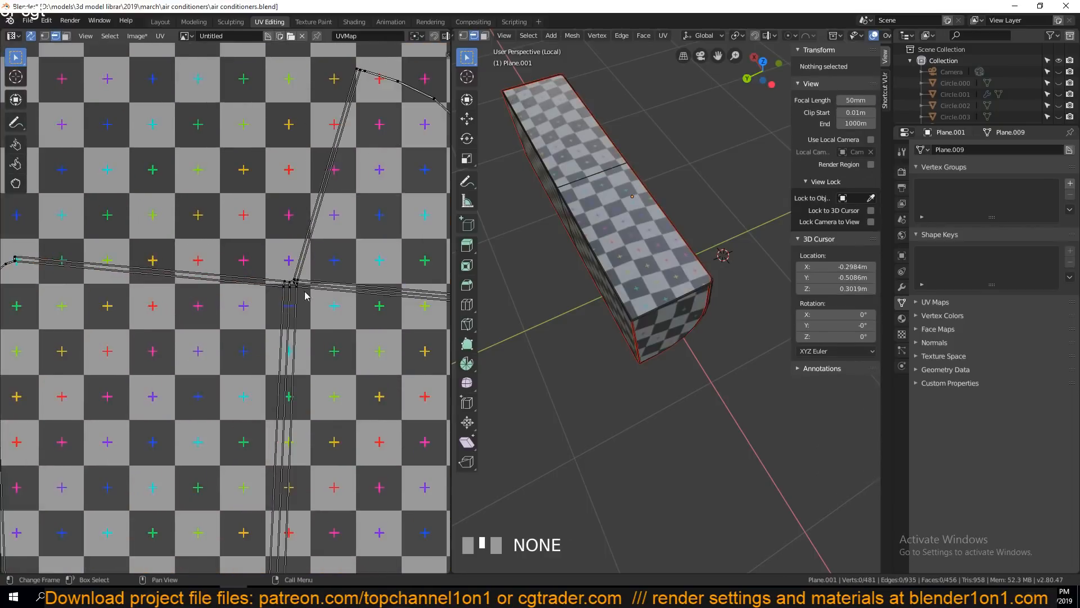
- Select the straight bottom edge loop of the remaining separate end panel island and clear its seam
scroll(320, 303, "down", 5)
middle_click_drag(333, 334, 286, 174)
scroll(377, 308, "up", 1)
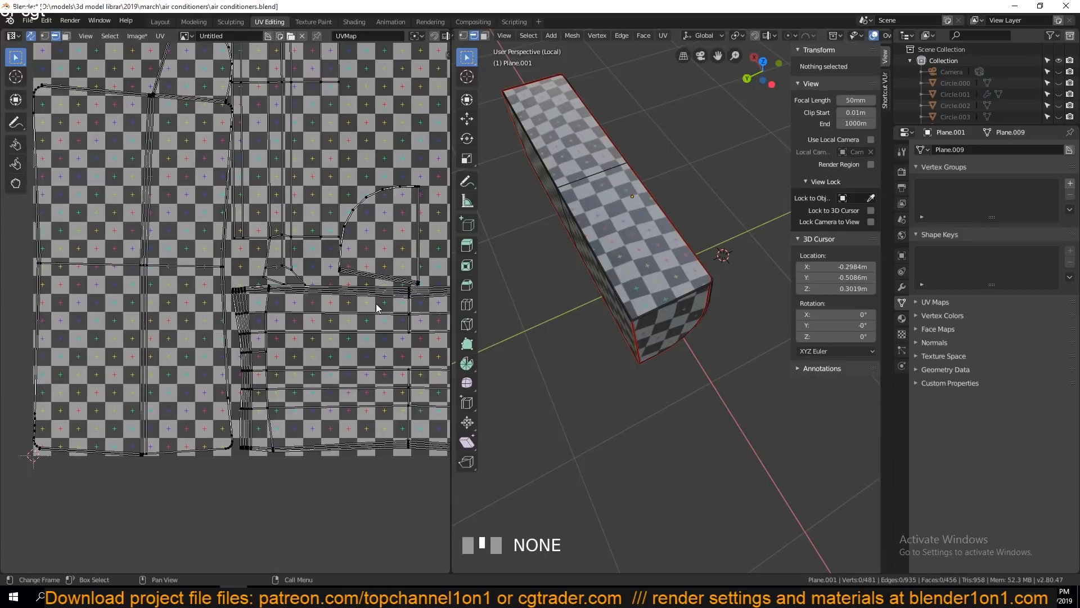
left_click(366, 286, "alt")
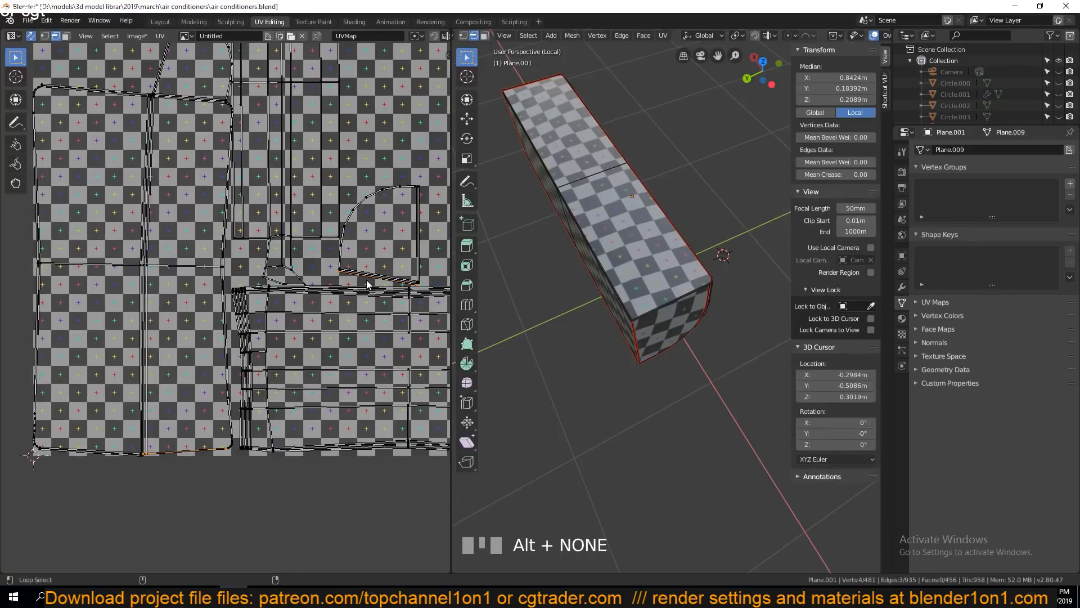
scroll(367, 285, "up", 1)
key("ctrl+e")
left_click(371, 283)
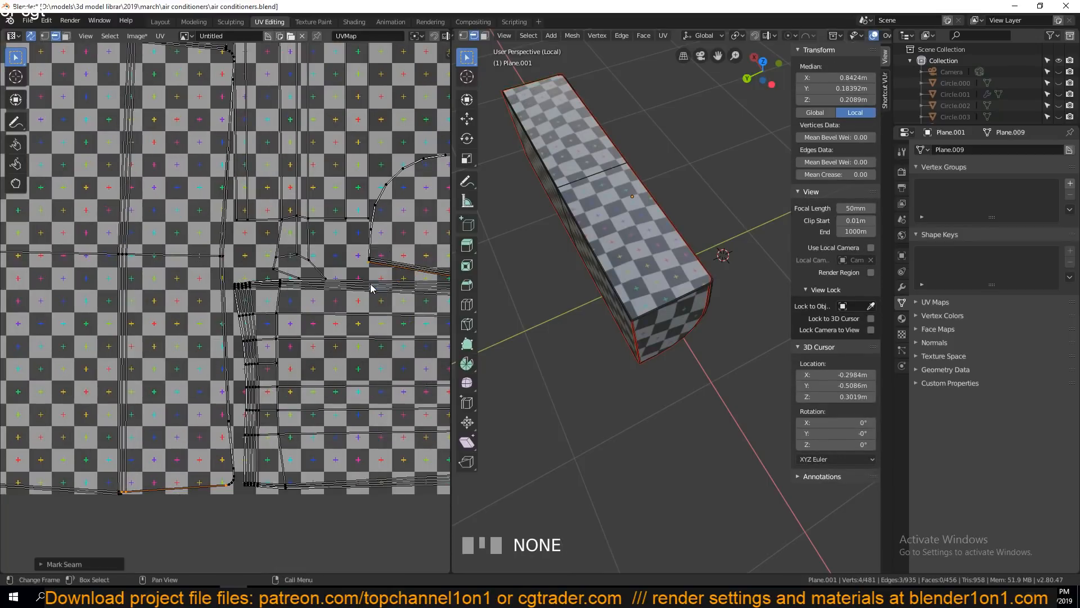
- Unwrap the entire casing with both end panels joined to the top panel, and deselect everything
key("a")
key("u")
scroll(267, 297, "down", 1)
key("alt+a")
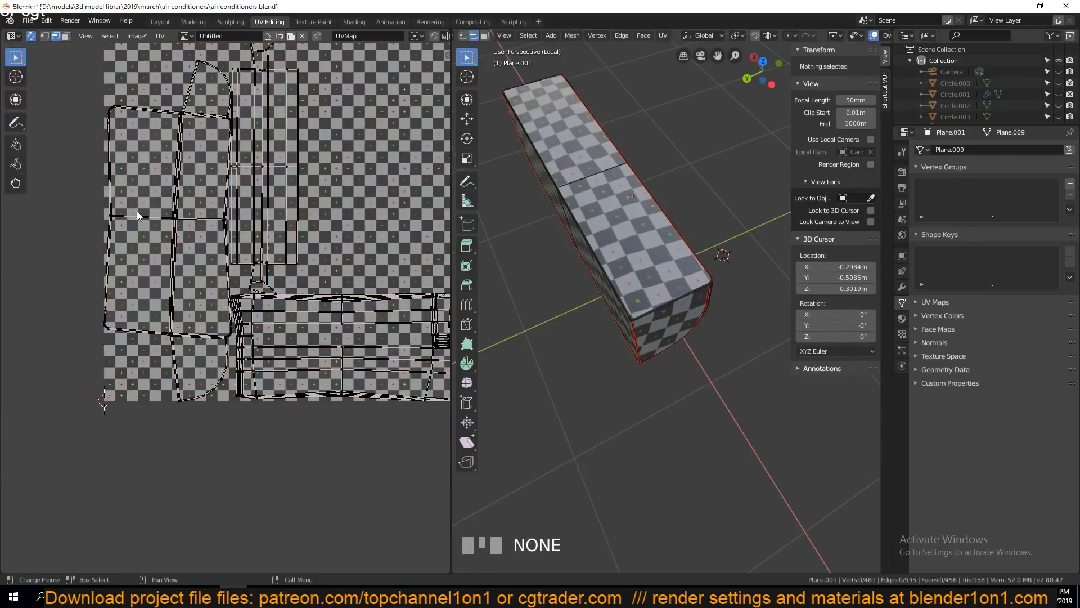
- Inspect the checker texture on the casing's end, top and long front outside mesh editing
middle_click_drag(137, 212, 199, 234)
middle_click_drag(542, 264, 597, 396)
key("Tab")
key("Tab")
scroll(276, 218, "up", 3)
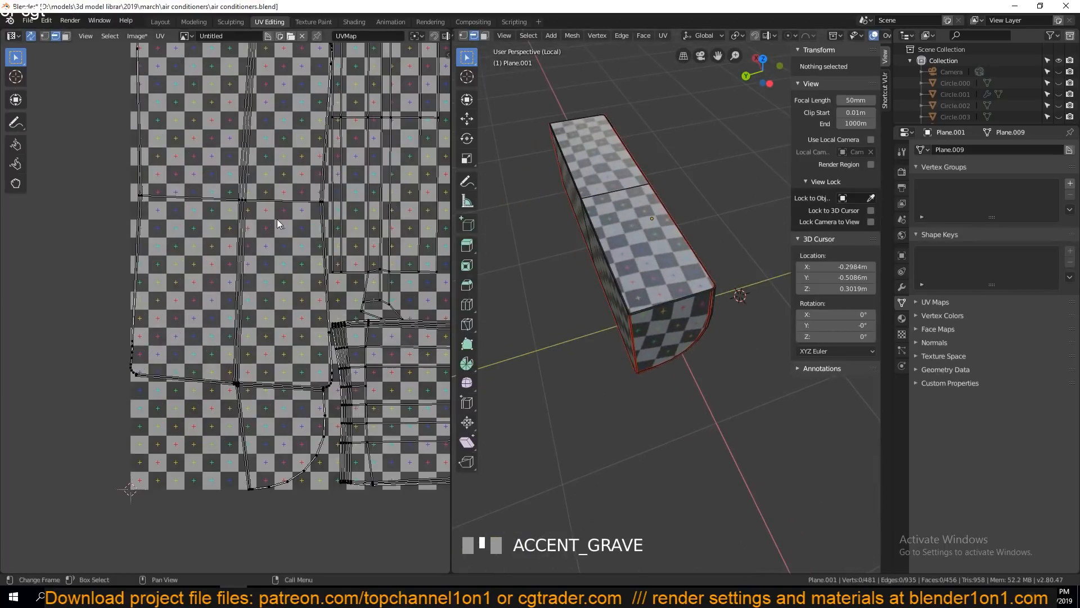
middle_click_drag(625, 315, 525, 310)
key("Tab")
scroll(563, 293, "up", 2)
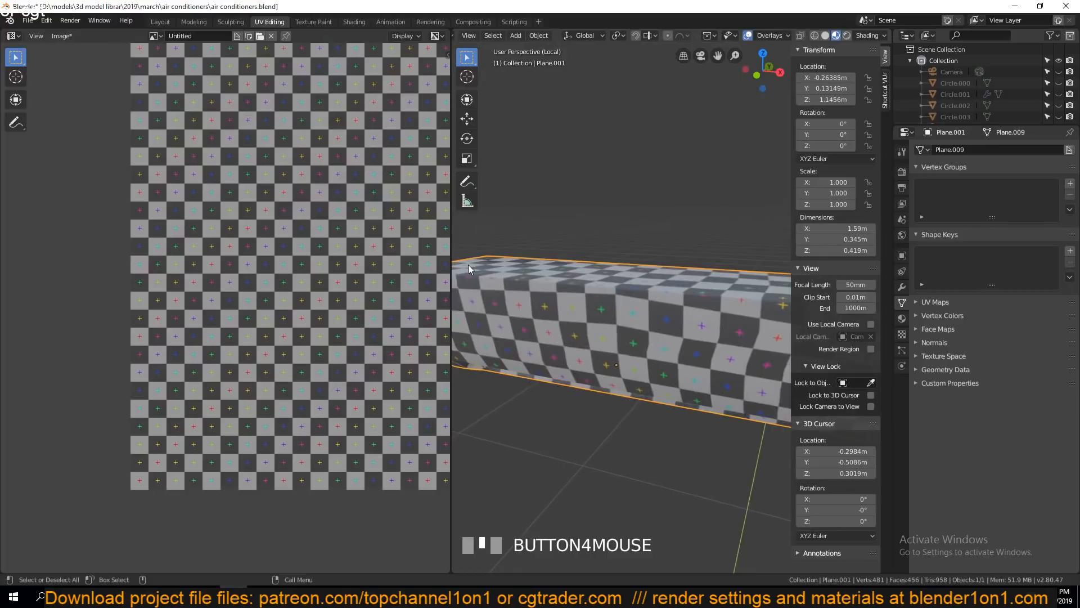
scroll(468, 265, "down", 1)
- Return to mesh editing and examine the checker pattern on the casing's flat back alongside the UV layout
key("Tab")
scroll(214, 265, "up", 5)
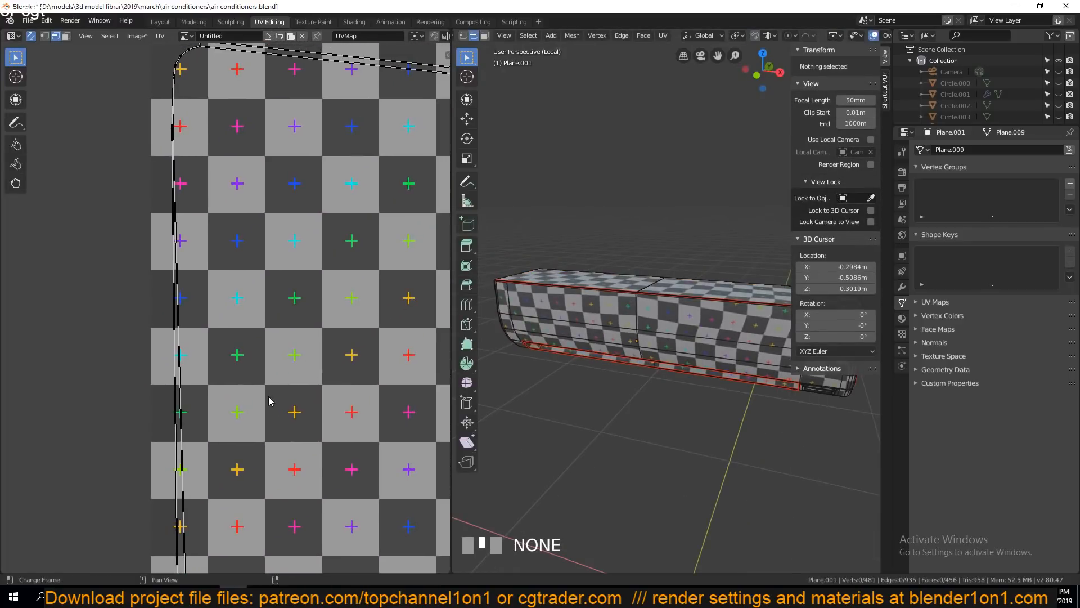
scroll(224, 310, "down", 1)
middle_click_drag(698, 337, 952, 311)
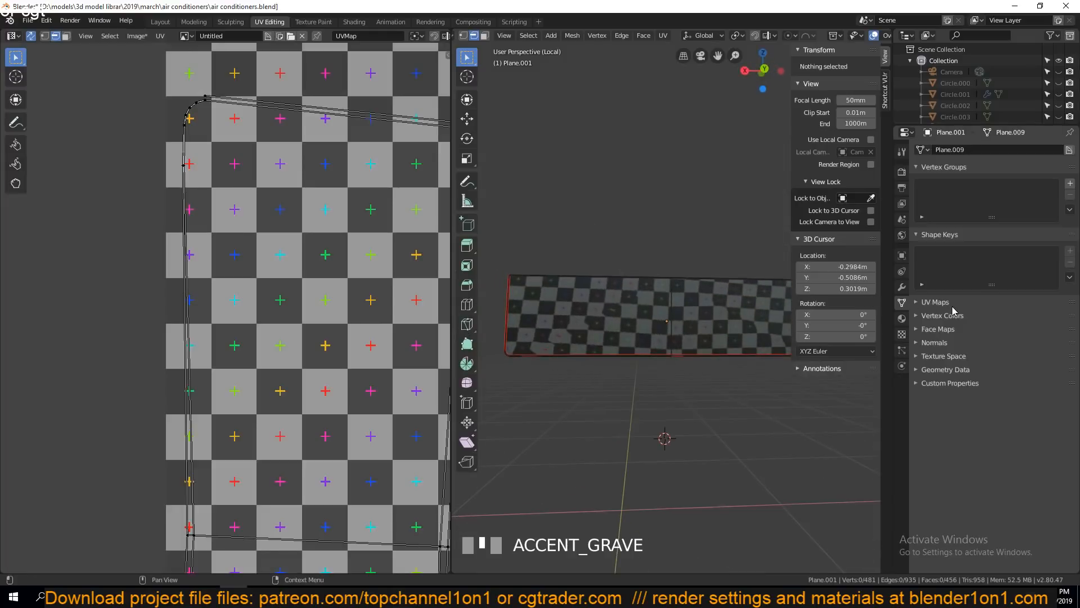
scroll(711, 330, "up", 3)
middle_click_drag(738, 325, 813, 311, "shift")
middle_click_drag(684, 332, 504, 340)
scroll(602, 353, "down", 2)
scroll(613, 353, "down", 2)
middle_click_drag(647, 356, 633, 309)
scroll(687, 346, "up", 4)
scroll(659, 289, "down", 3)
scroll(396, 277, "down", 6)
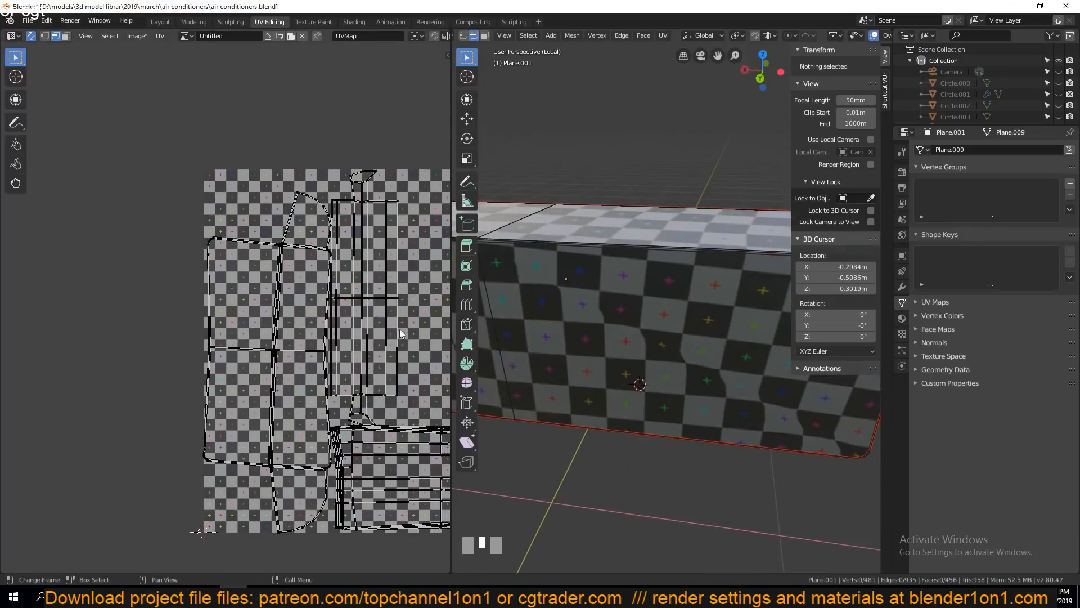
- Select the long edge loop between the casing's top and flat back and mark it as a seam
scroll(398, 340, "up", 5)
left_click(396, 264, "alt")
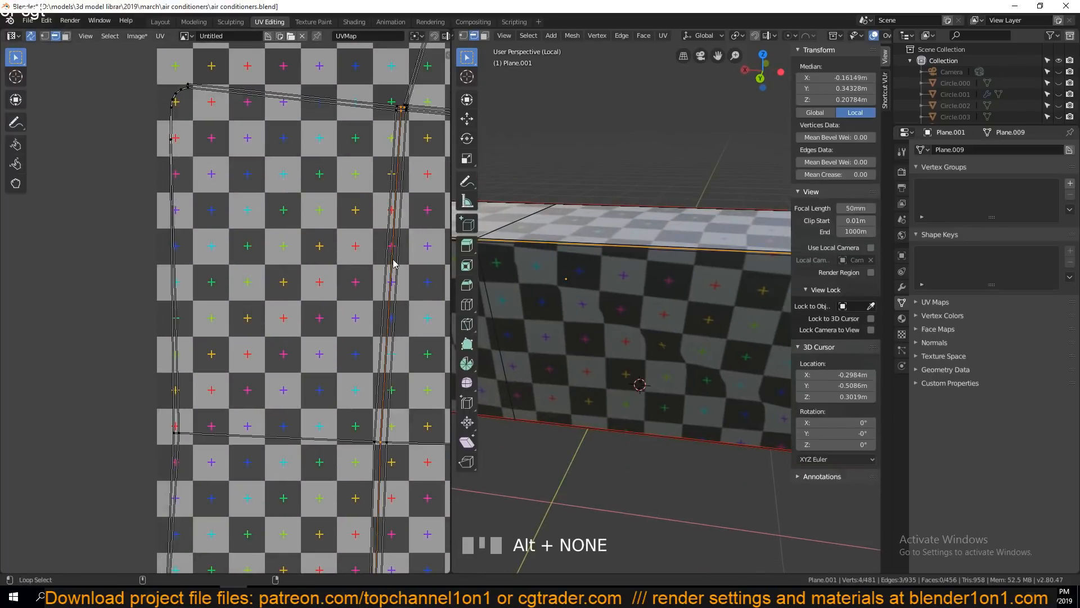
scroll(407, 331, "down", 4)
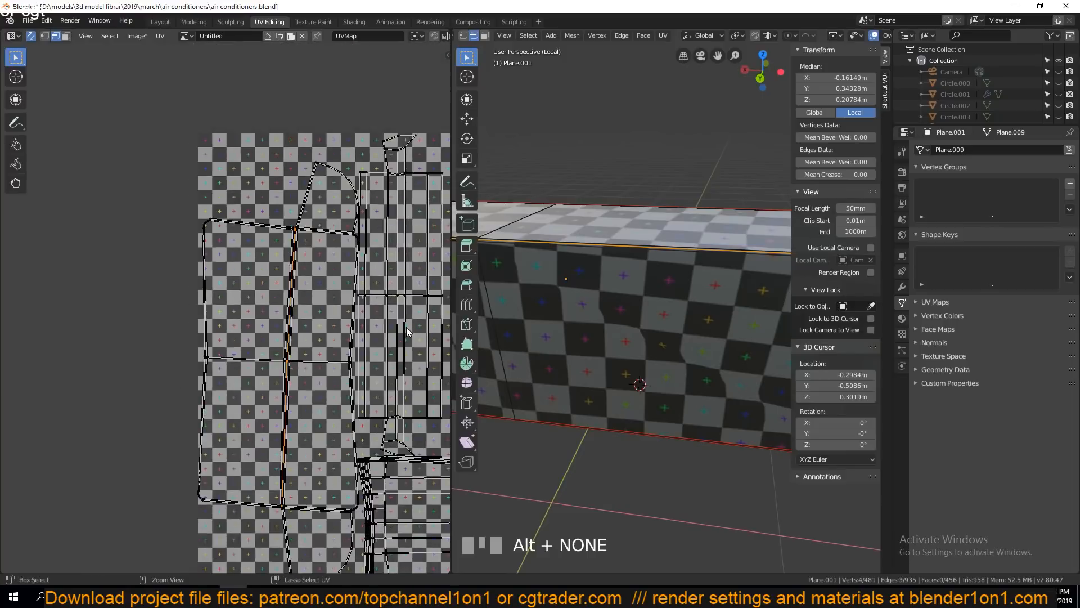
key("ctrl+e")
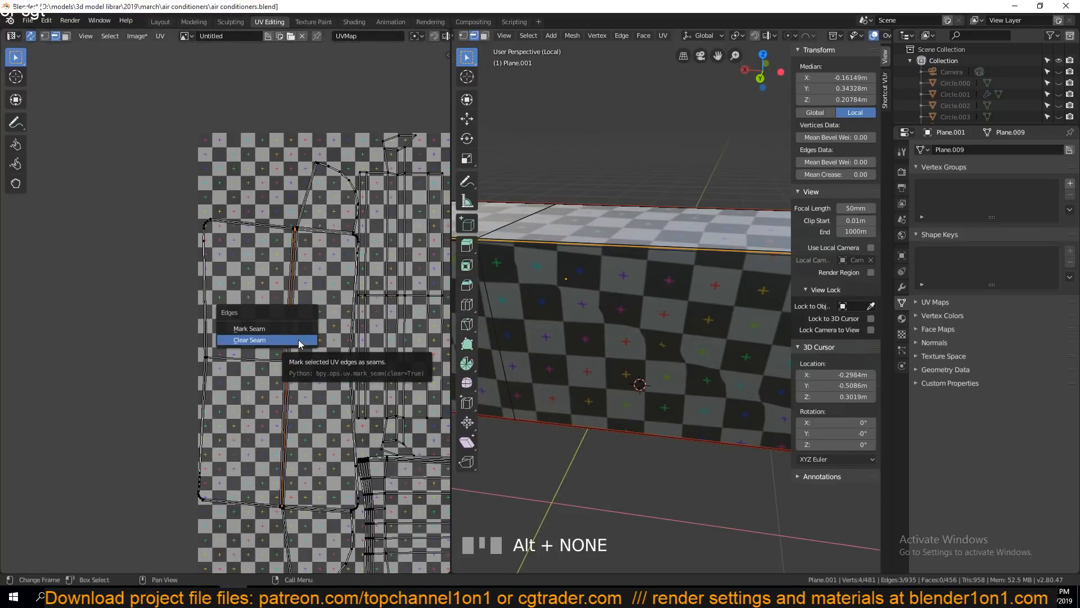
left_click(299, 340)
- Unwrap the whole mesh with the back panel split off and check the texture on the casing's end
key("a")
key("u")
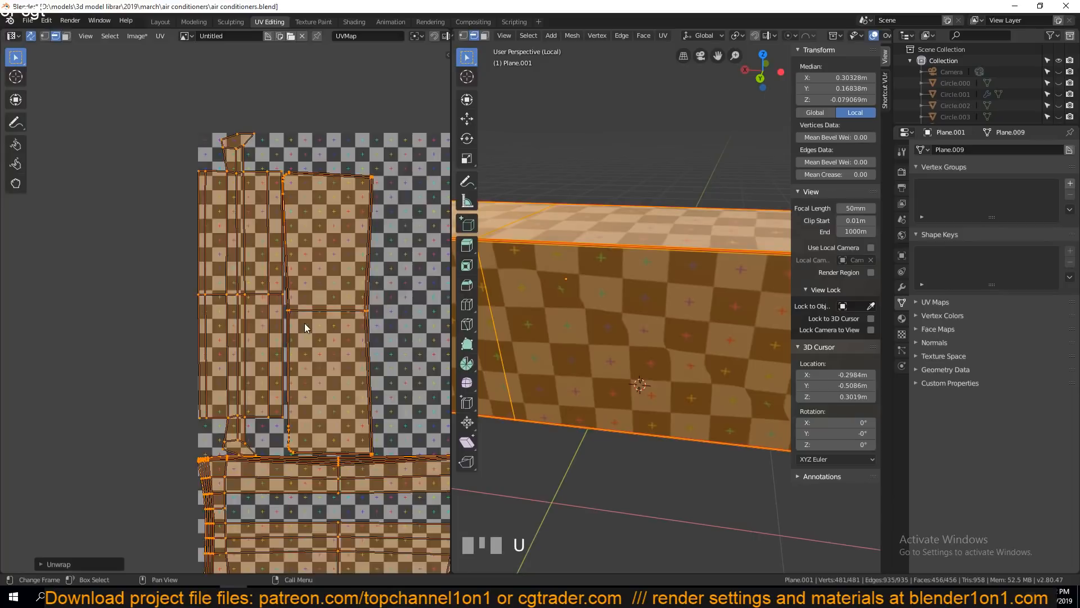
scroll(306, 325, "down", 2)
middle_click_drag(321, 331, 275, 283)
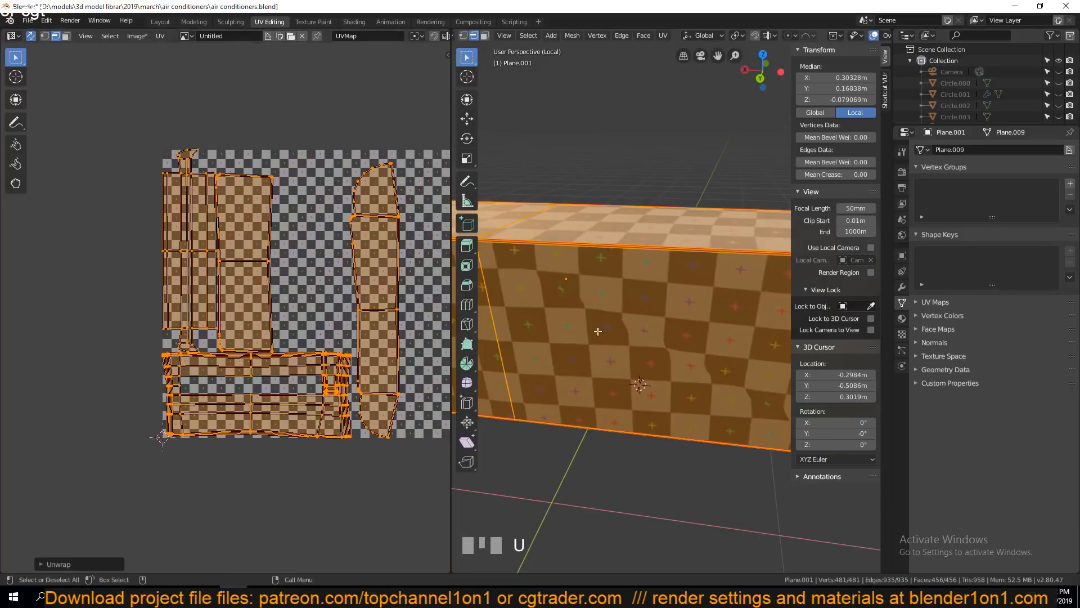
key("Tab")
scroll(605, 332, "down", 3)
middle_click_drag(605, 332, 504, 327)
key("Tab")
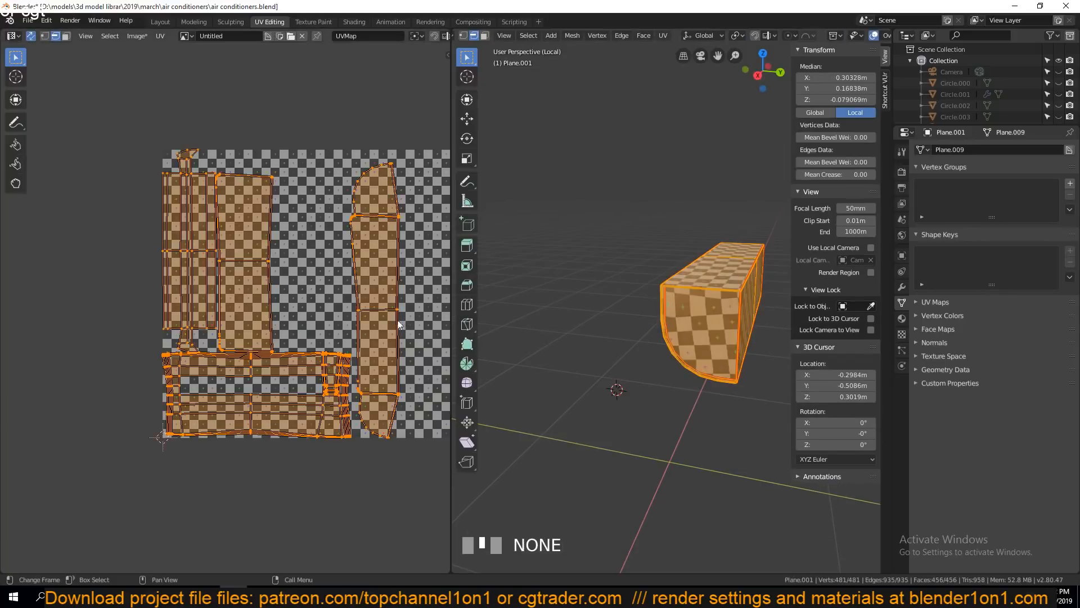
- Examine the new UV layout, especially the long strip island with an end panel at each end
scroll(372, 334, "up", 1)
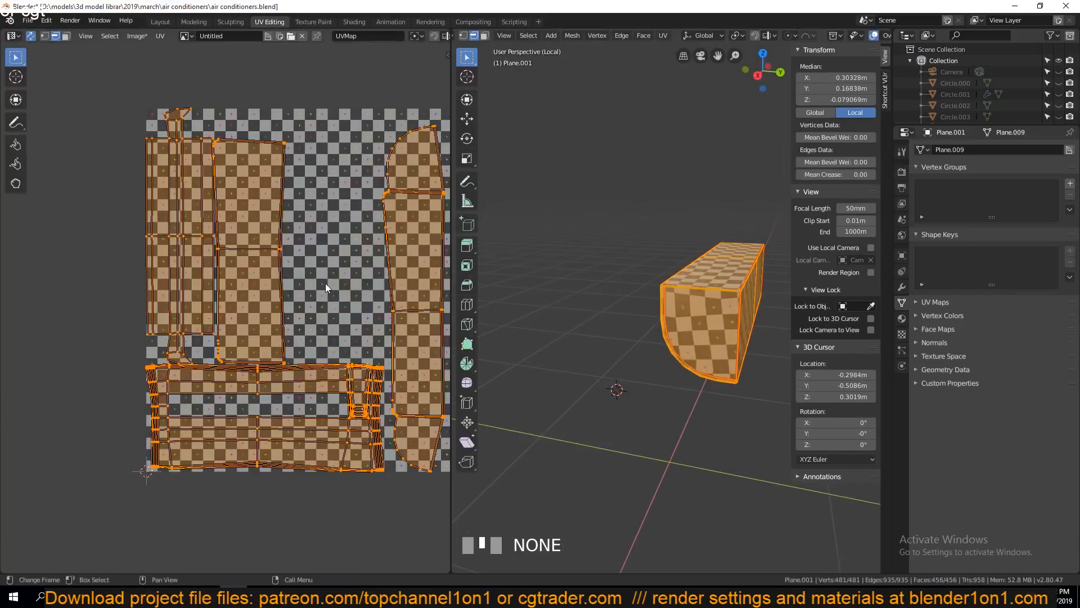
middle_click_drag(316, 295, 299, 322)
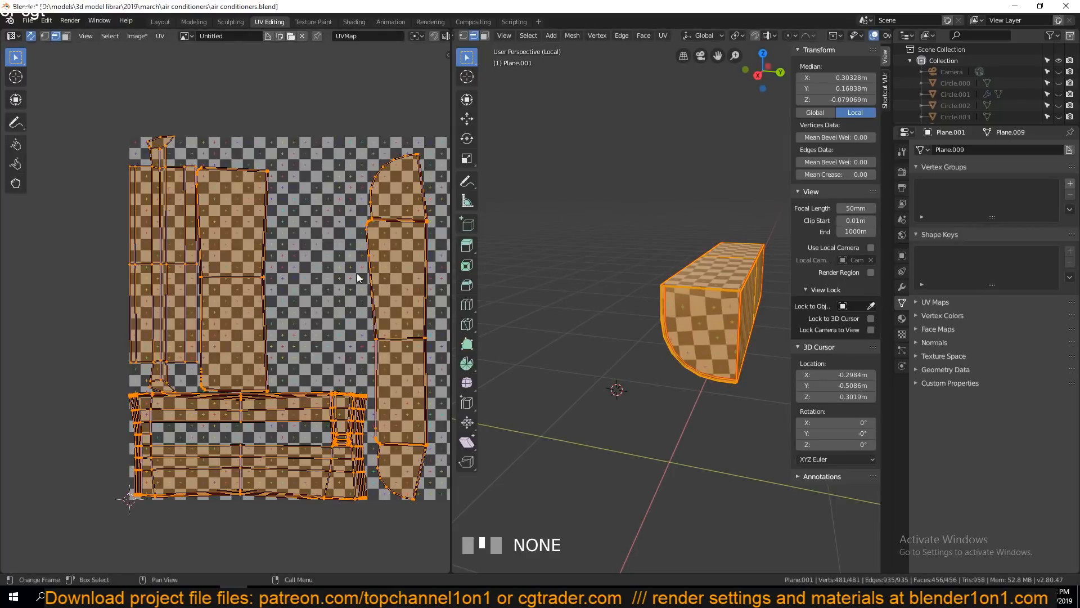
middle_click_drag(317, 270, 246, 252)
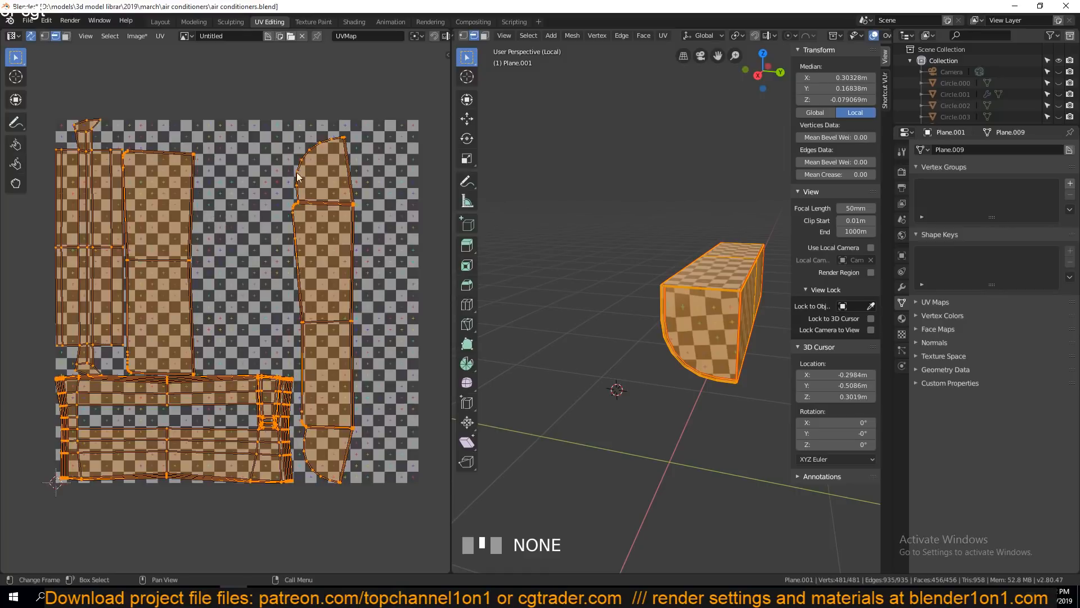
middle_click_drag(237, 251, 300, 255)
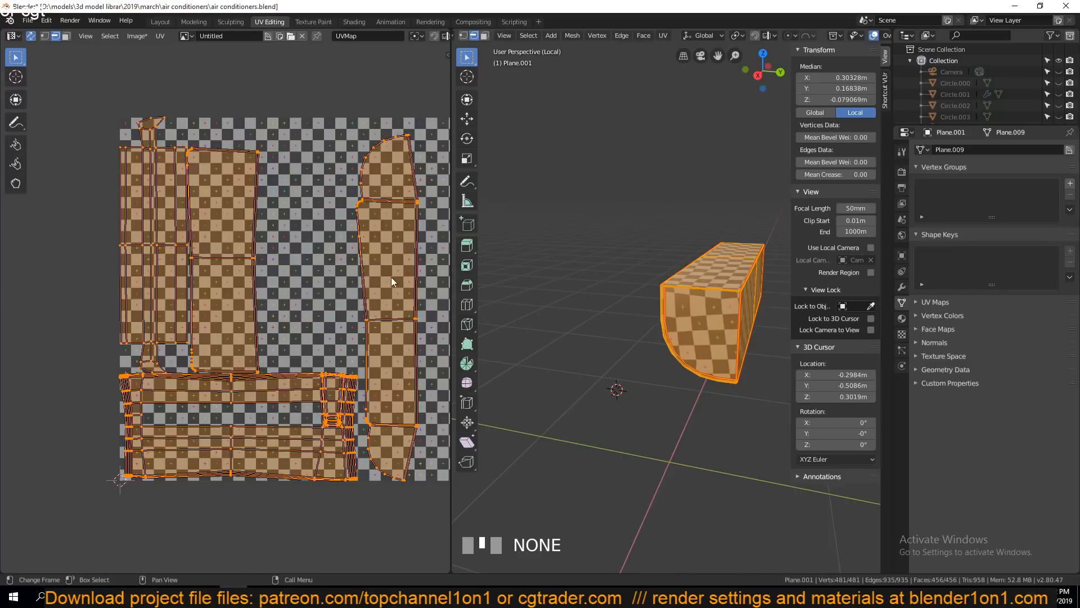
middle_click_drag(390, 278, 316, 272)
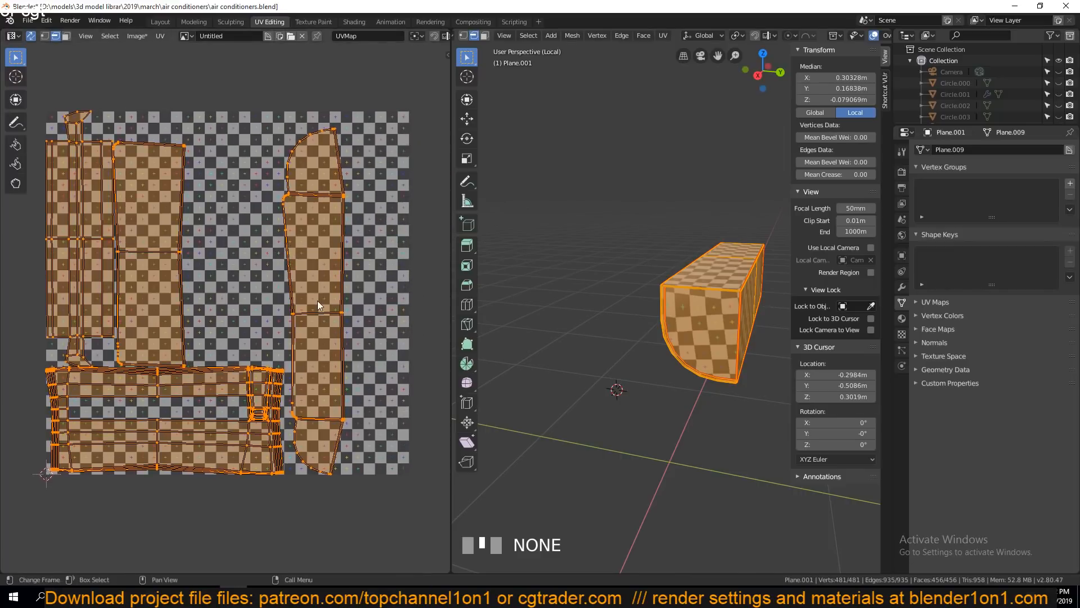
scroll(317, 300, "up", 3)
scroll(318, 299, "down", 3)
scroll(331, 320, "up", 2)
middle_click_drag(335, 326, 260, 342)
scroll(282, 201, "up", 1)
scroll(251, 183, "down", 2)
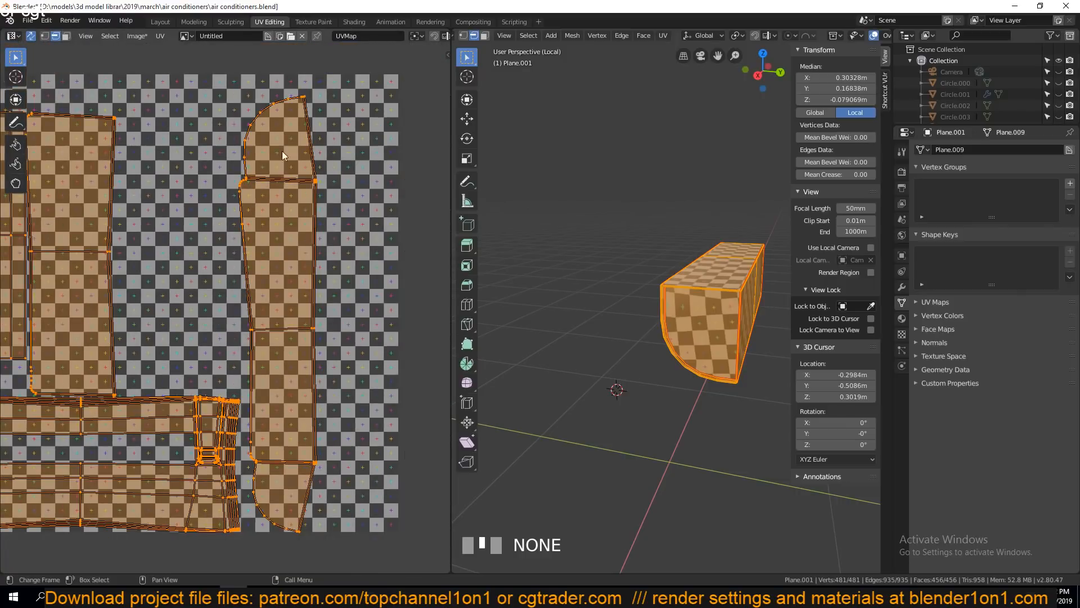
- Select each end panel face of the long strip island in turn to identify it, and return to edge selection
left_click(265, 123)
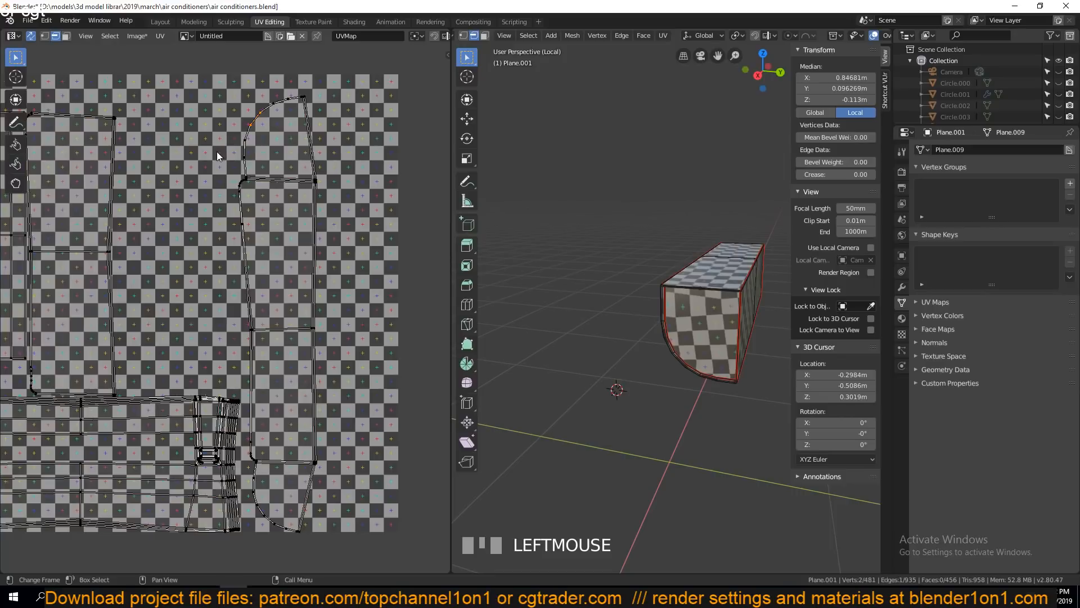
key("3")
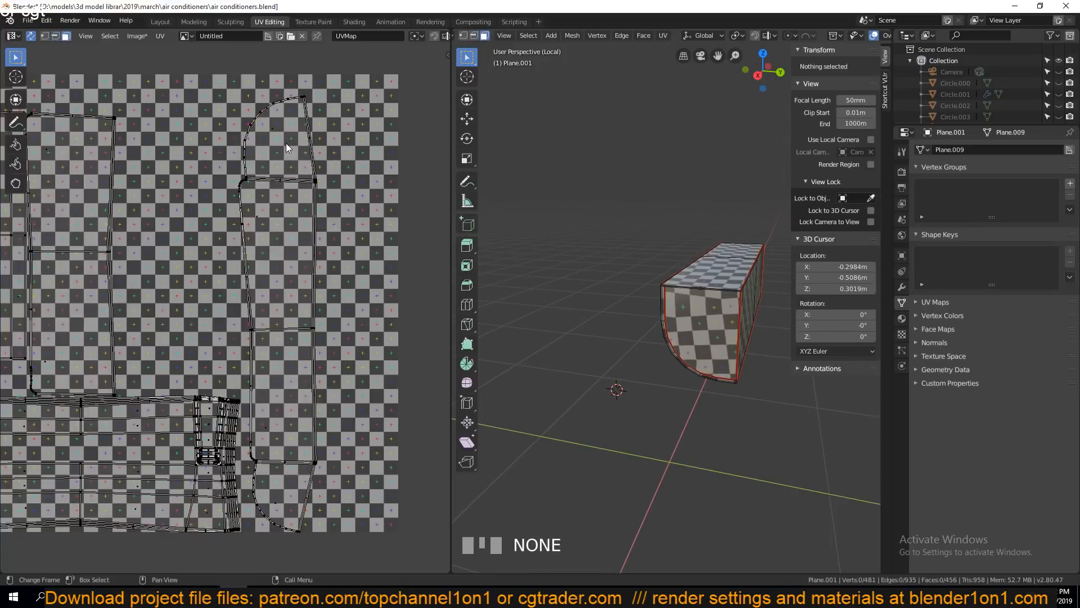
left_click(286, 147)
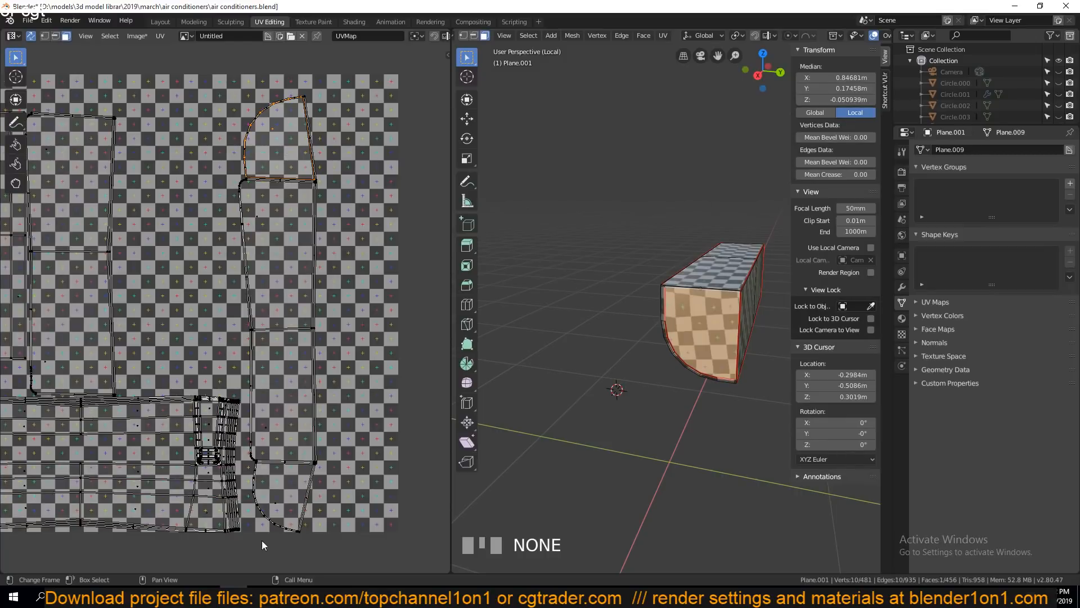
left_click(281, 493)
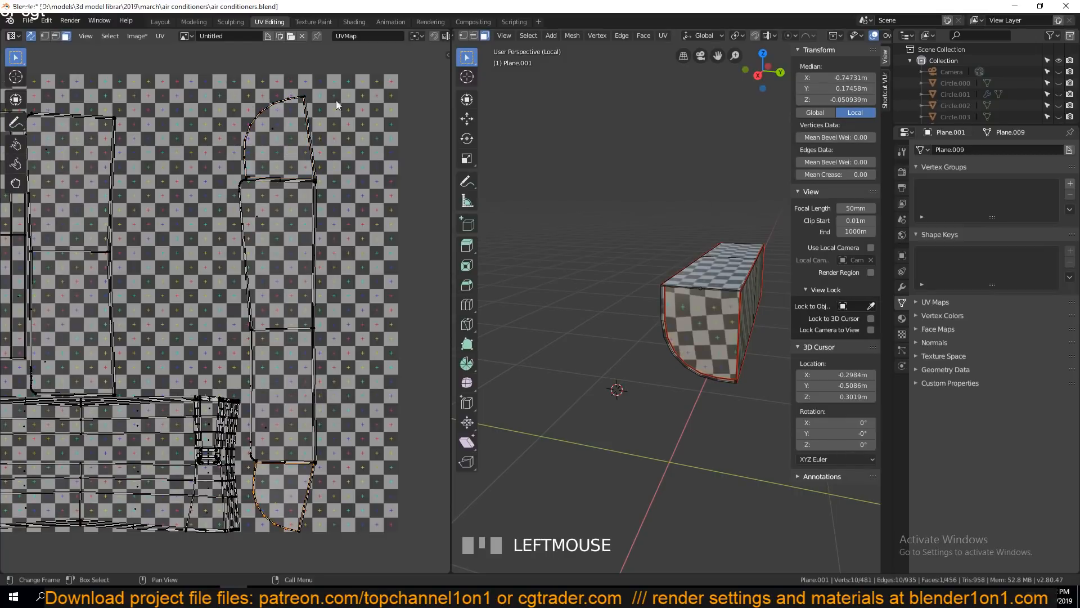
scroll(292, 347, "up", 2)
key("2")
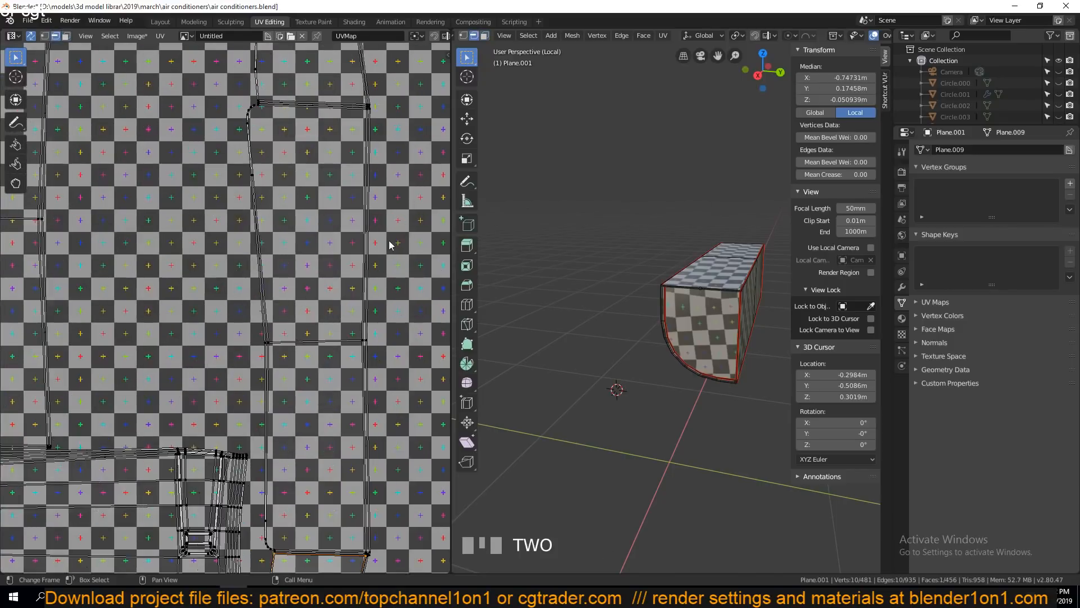
scroll(293, 205, "up", 3)
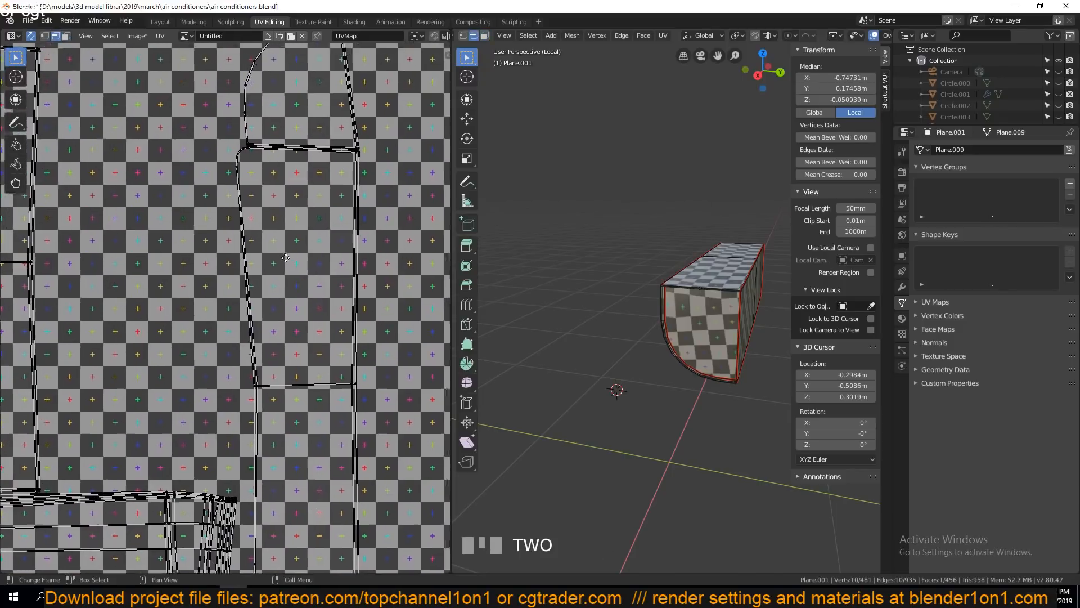
- Mark the edge loops where the long strip island meets its two curved end panels as seams
middle_click_drag(304, 210, 259, 315)
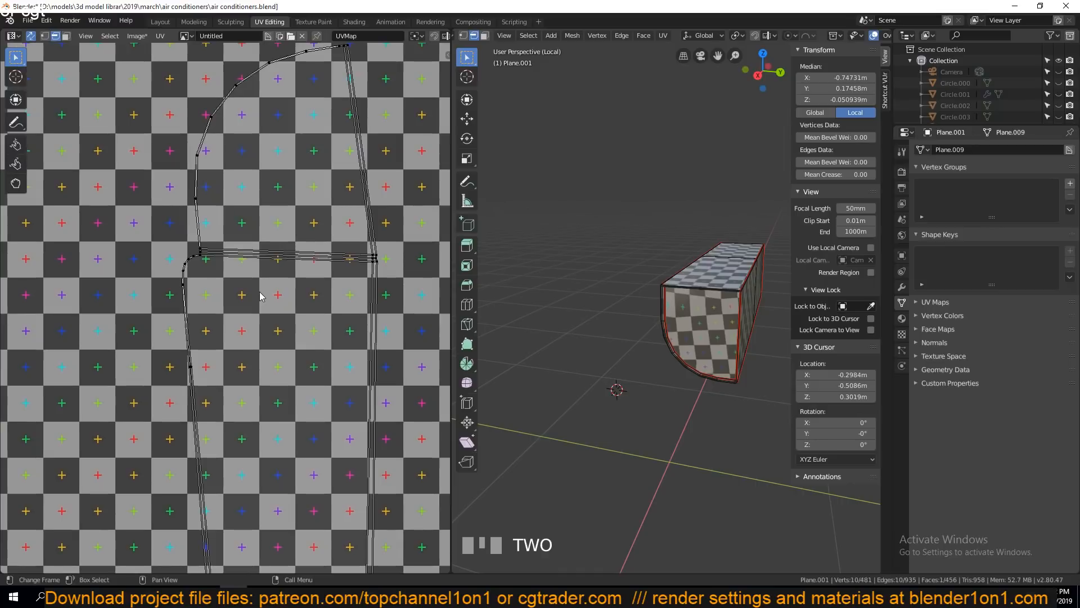
scroll(293, 304, "up", 5)
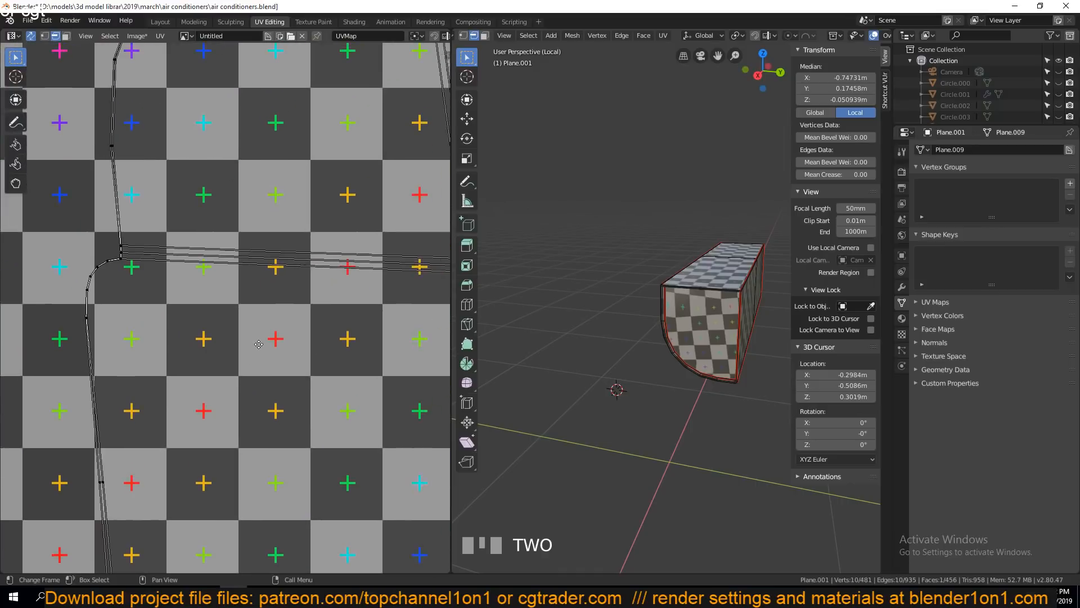
scroll(298, 327, "down", 3)
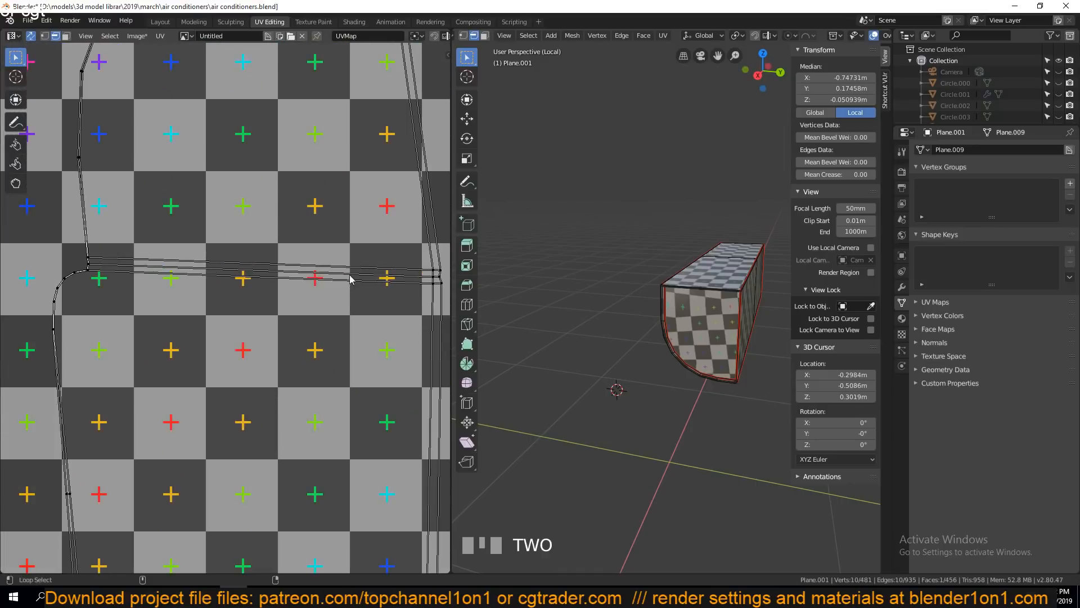
left_click(321, 288, "alt")
right_click(349, 287)
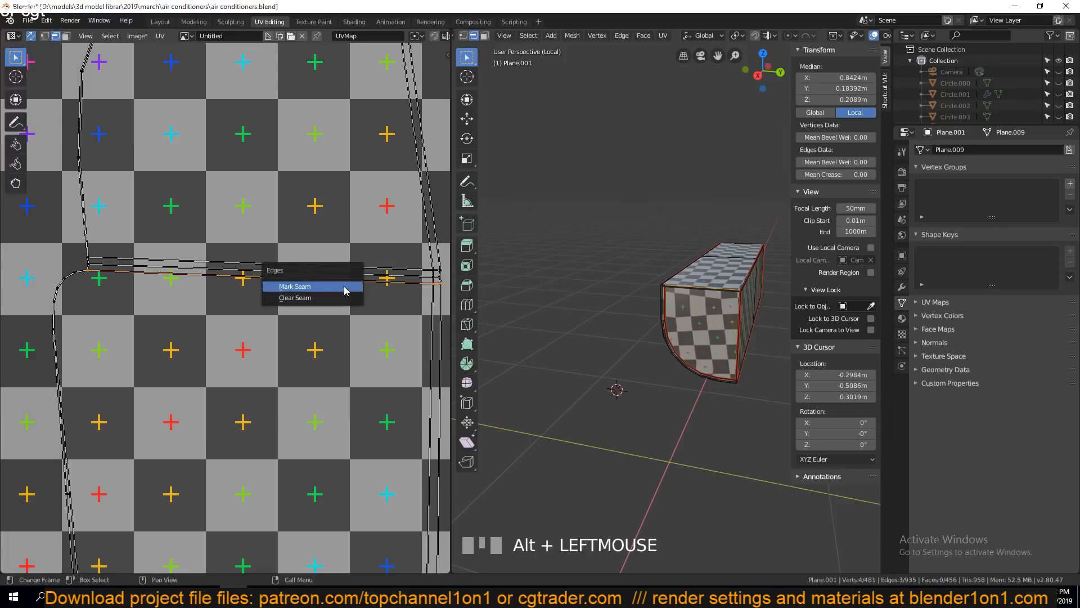
left_click(352, 289)
scroll(320, 410, "down", 5)
scroll(320, 411, "up", 5)
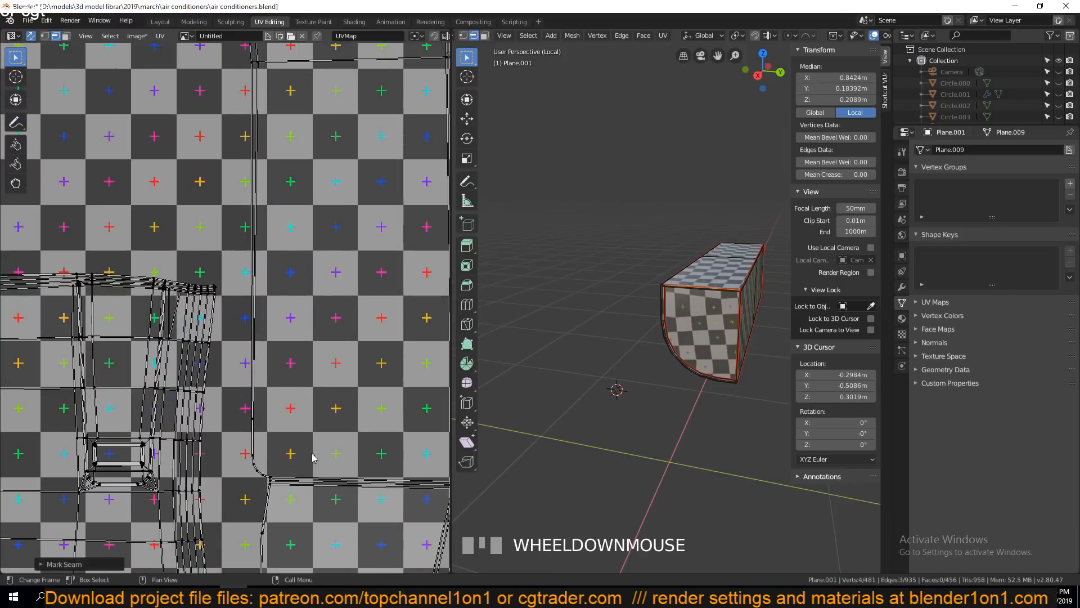
scroll(282, 411, "up", 2)
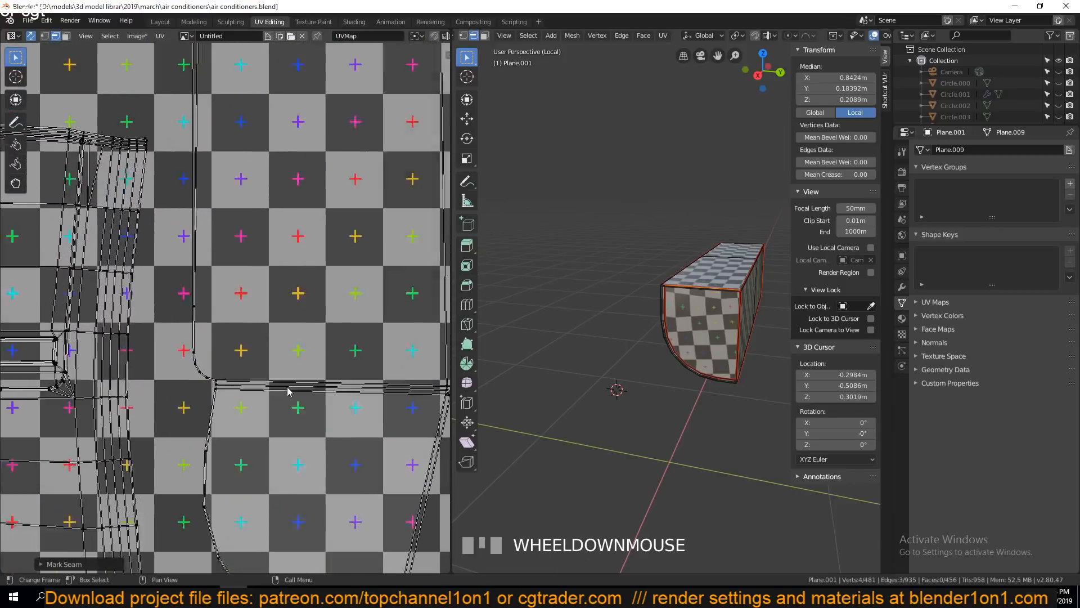
left_click(291, 404, "alt")
- Unwrap the whole mesh with both curved end panels split off from the long strip
key("a")
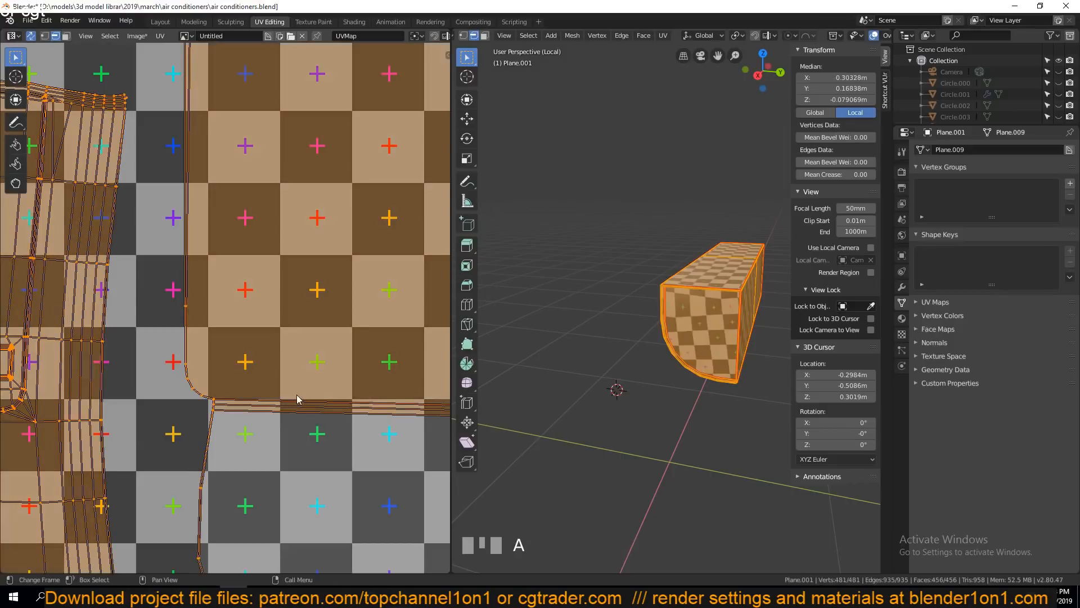
key("u")
left_click(297, 398)
scroll(297, 398, "down", 8)
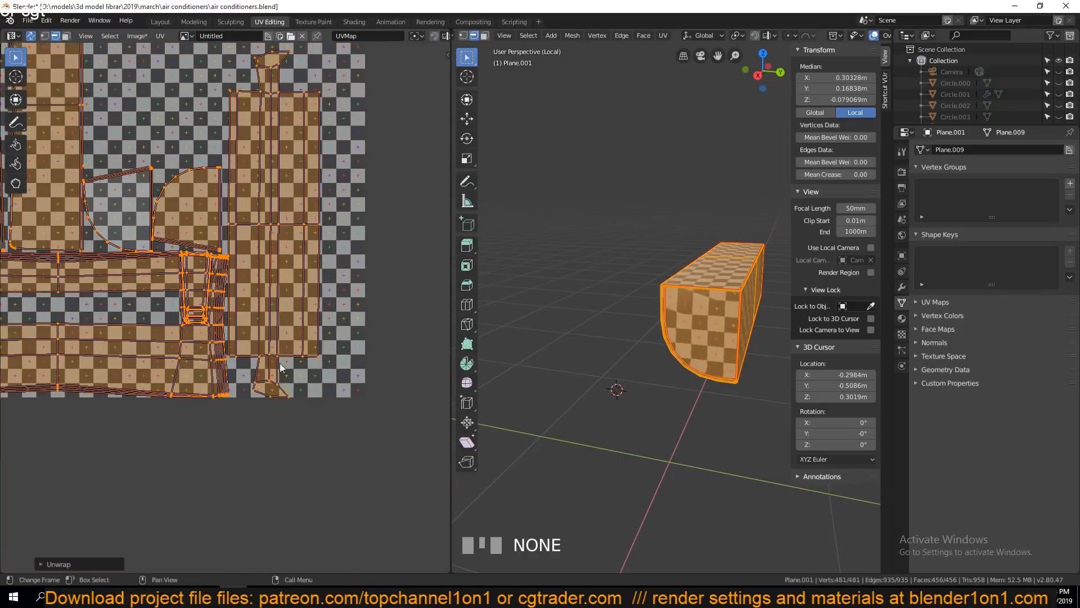
middle_click_drag(281, 363, 338, 424)
- Switch to face selection, turn off UV sync selection, and select the whole mesh to show all its islands
left_click(165, 249)
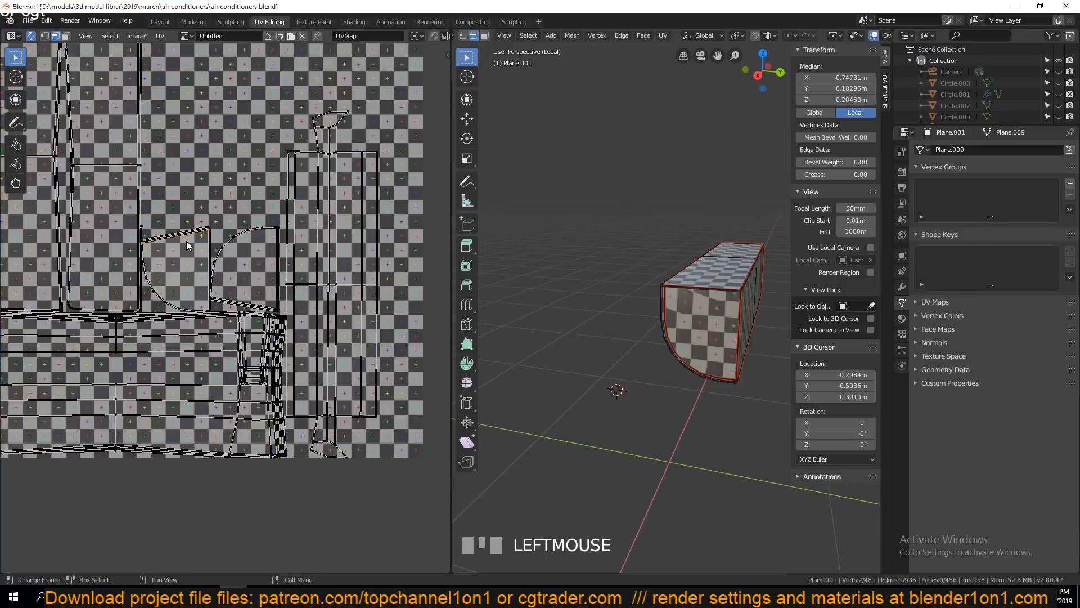
key("3")
left_click(31, 36)
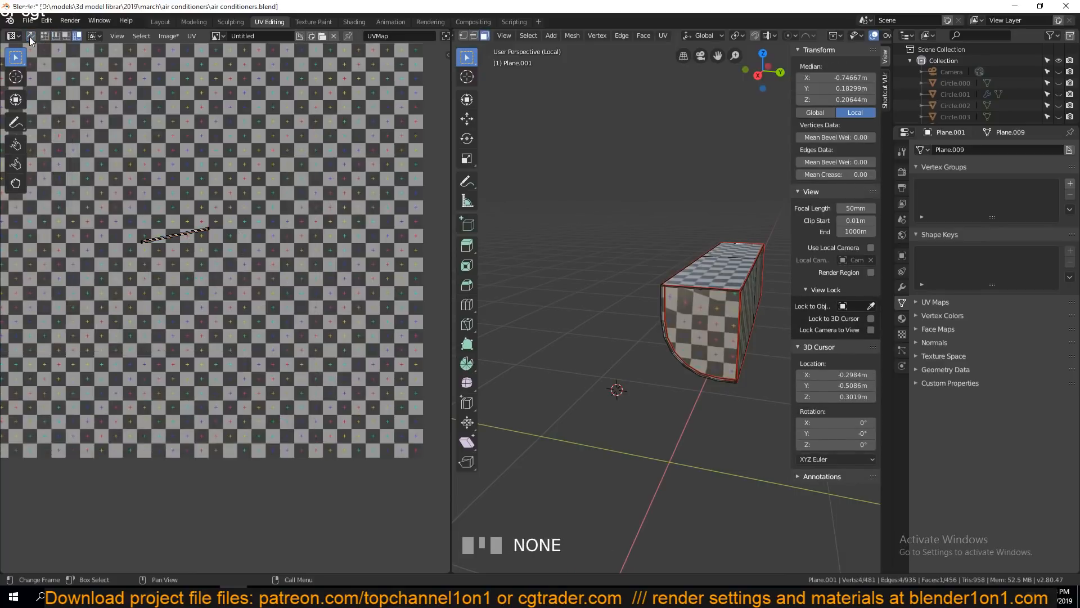
key("a")
key("a")
key("a")
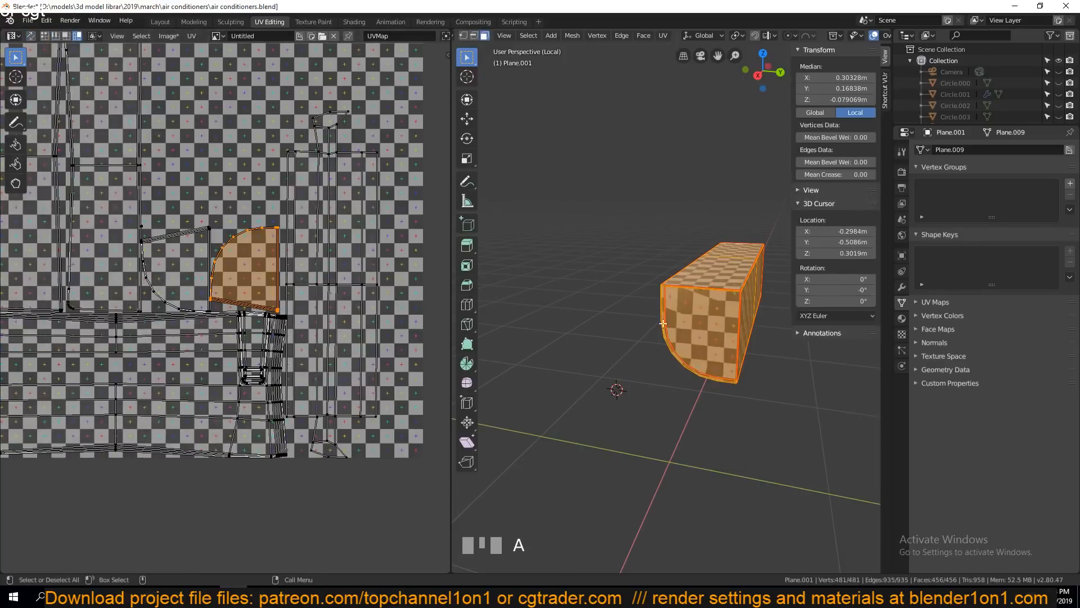
- Rotate each of the two curved end panel islands slightly to adjust its alignment
left_click(223, 298)
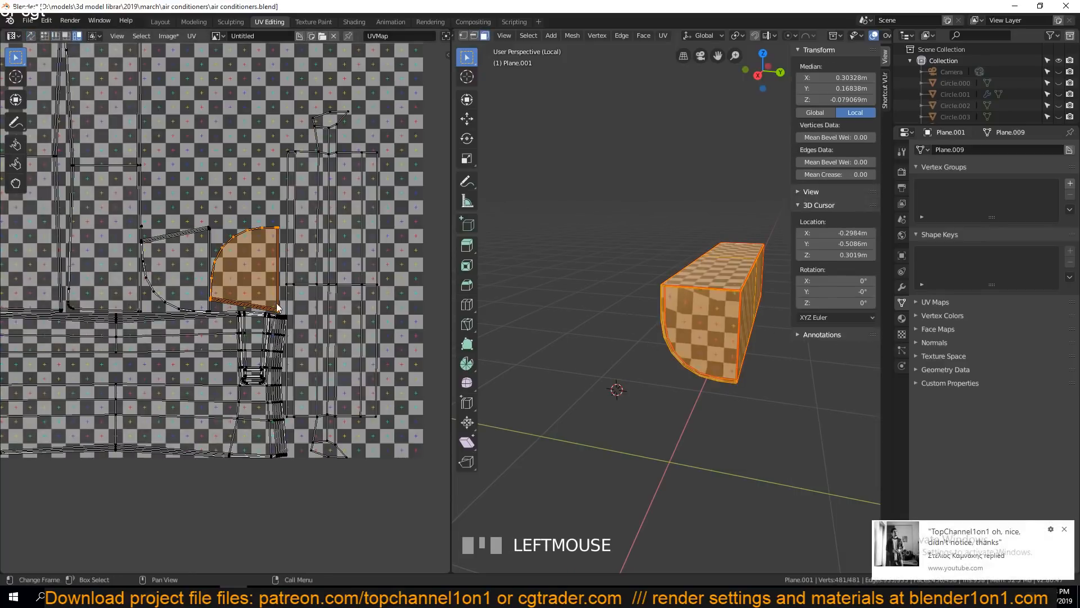
left_click(1064, 529)
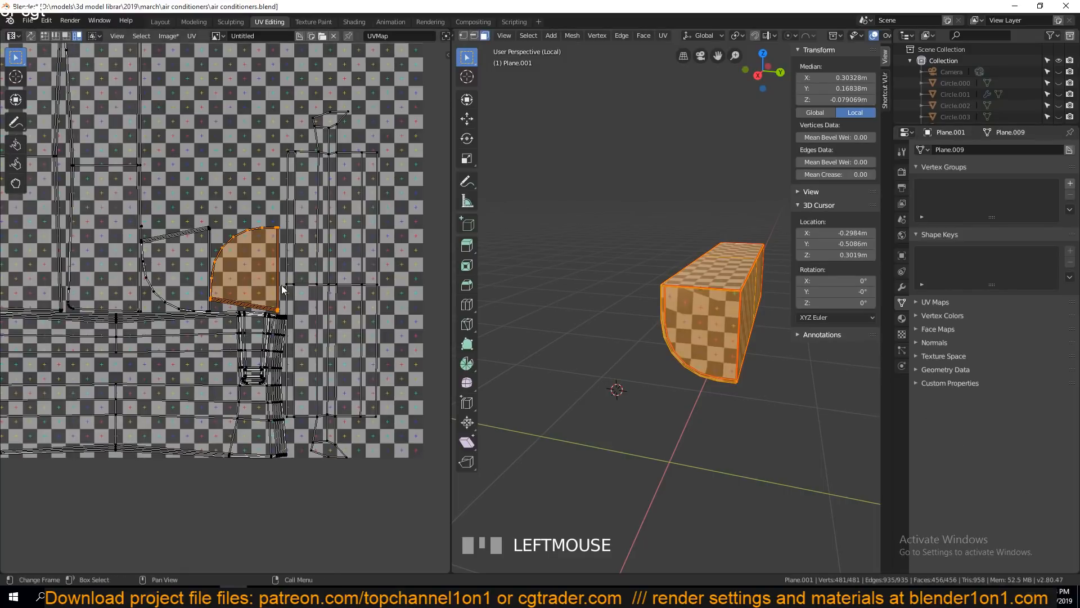
key("r")
left_click(315, 255)
left_click(195, 268)
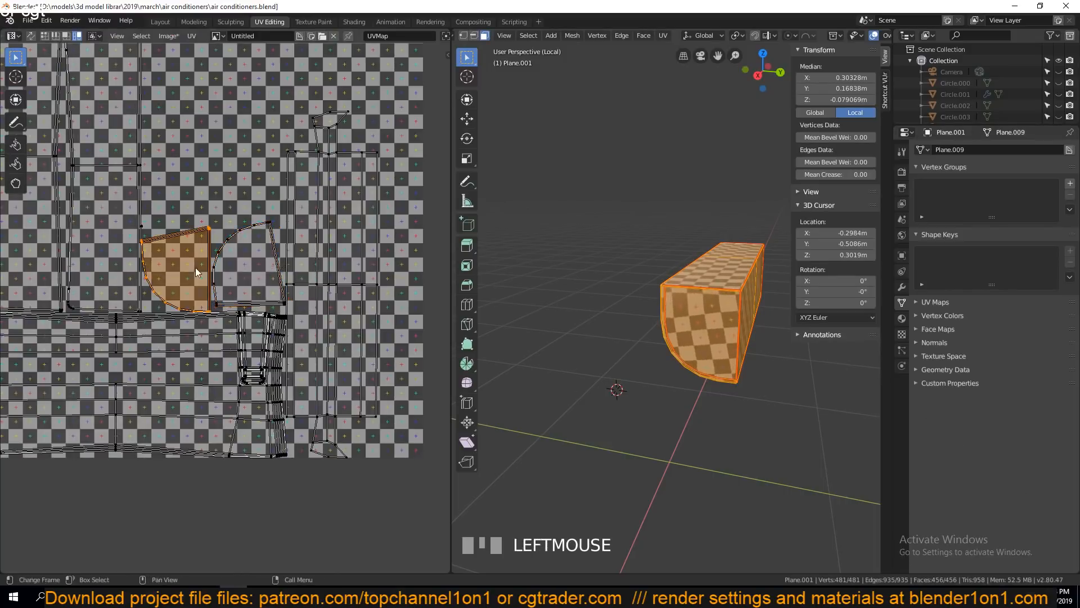
key("r")
left_click(298, 259)
- Select the two long rectangular islands together and try scaling them down
left_click(257, 268, "shift")
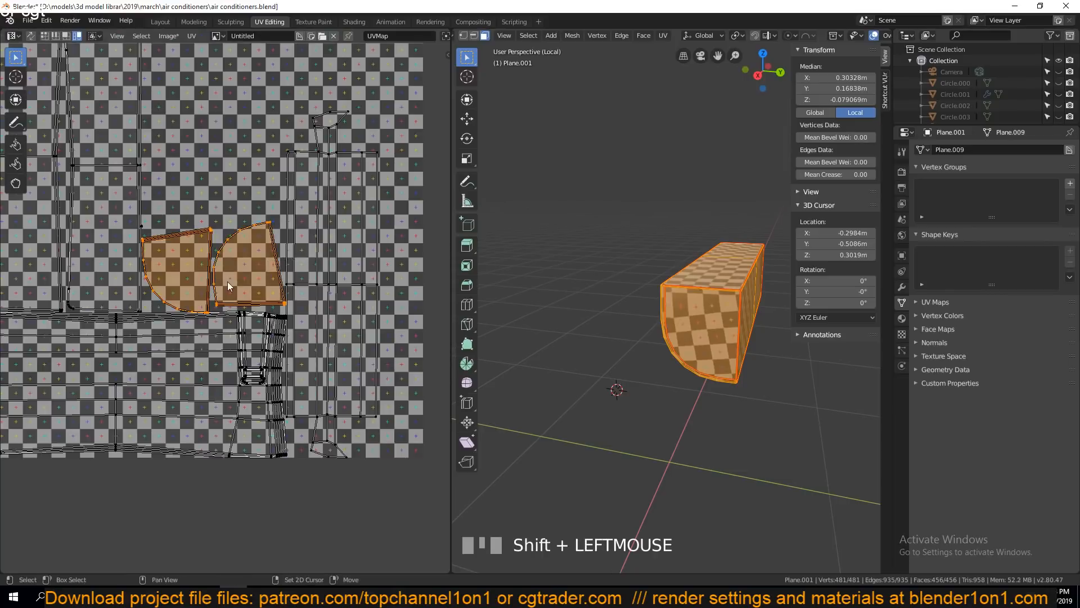
scroll(230, 280, "down", 2)
middle_click_drag(238, 279, 237, 296)
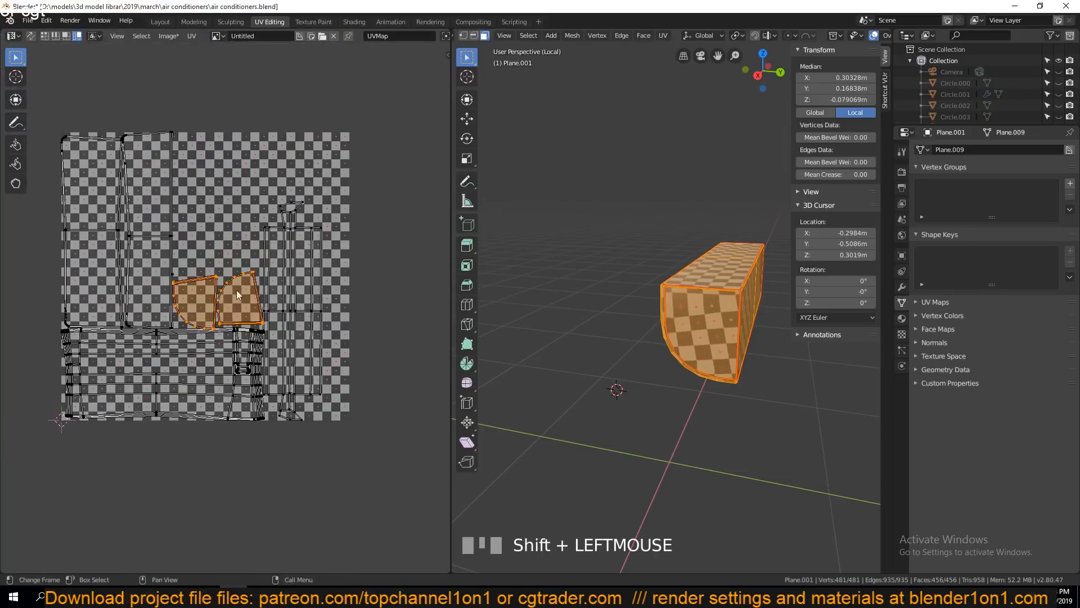
left_click(92, 241)
left_click(139, 224)
left_click(96, 230, "shift")
key("s")
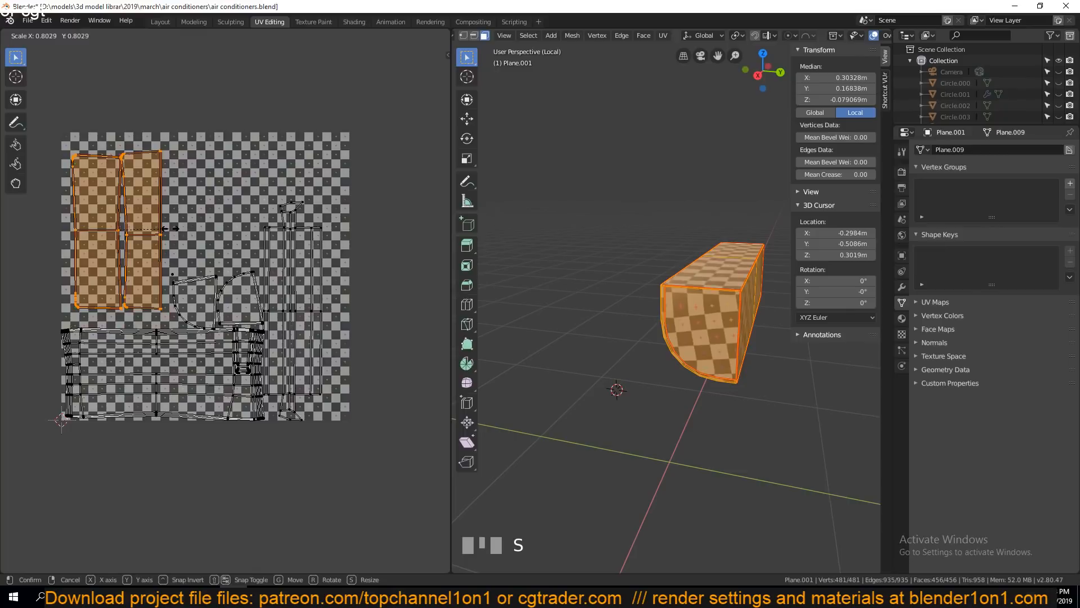
right_click(170, 229)
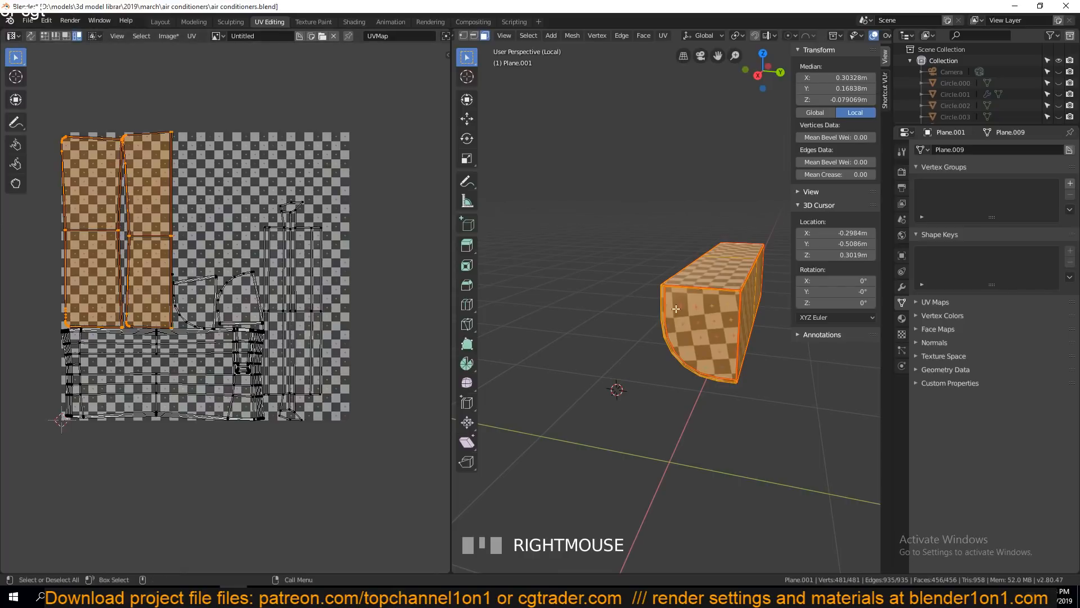
- Scale the two long rectangular islands to about half size and place them in the upper-left corner of the texture
key("grave")
key("s")
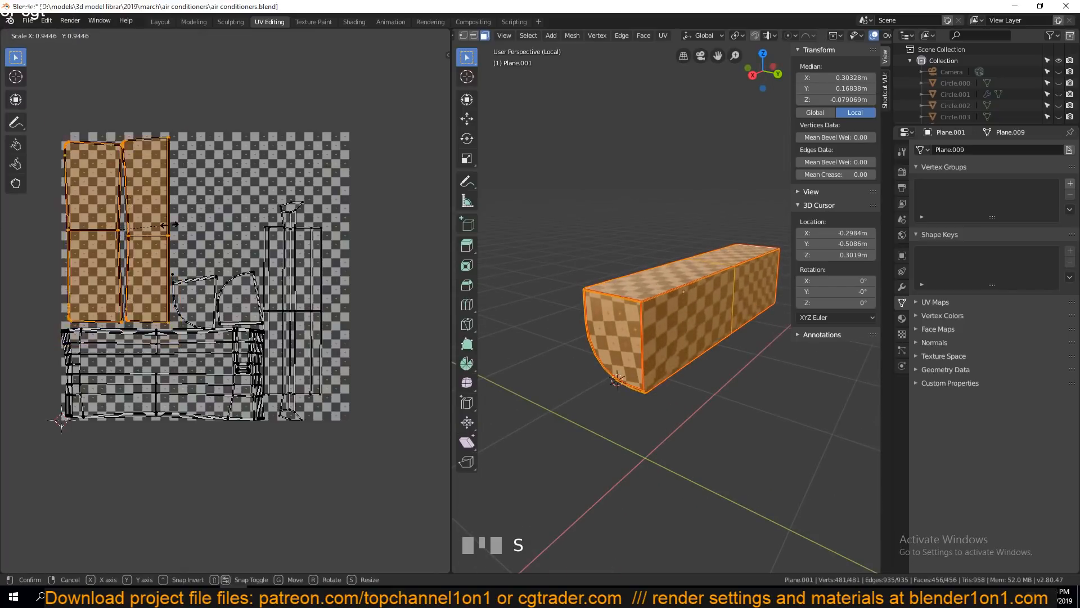
right_click(183, 223)
key("grave")
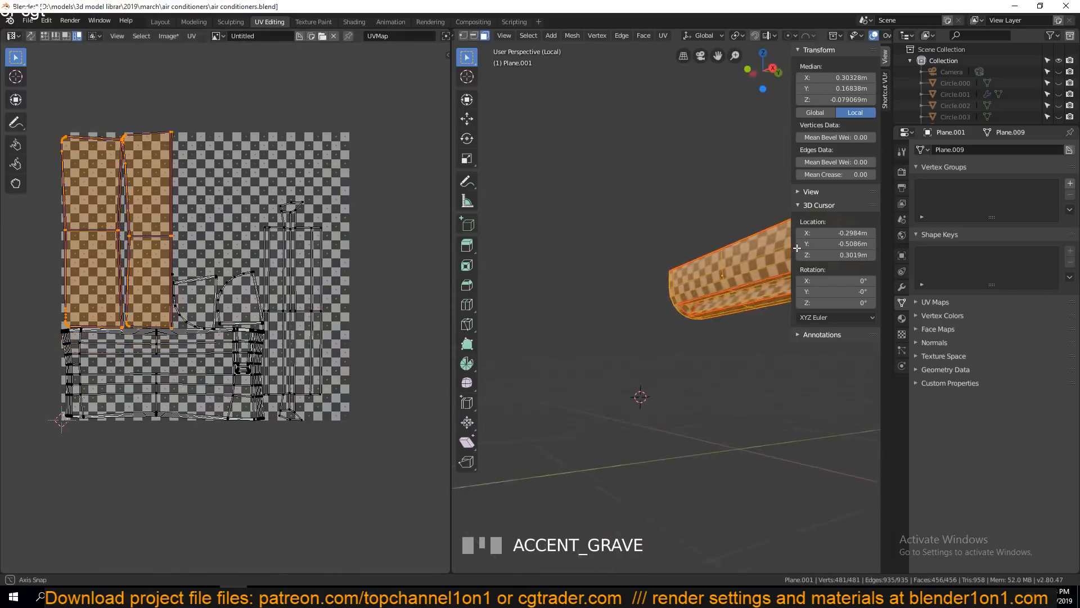
middle_click_drag(801, 204, 675, 224, "shift")
key("grave")
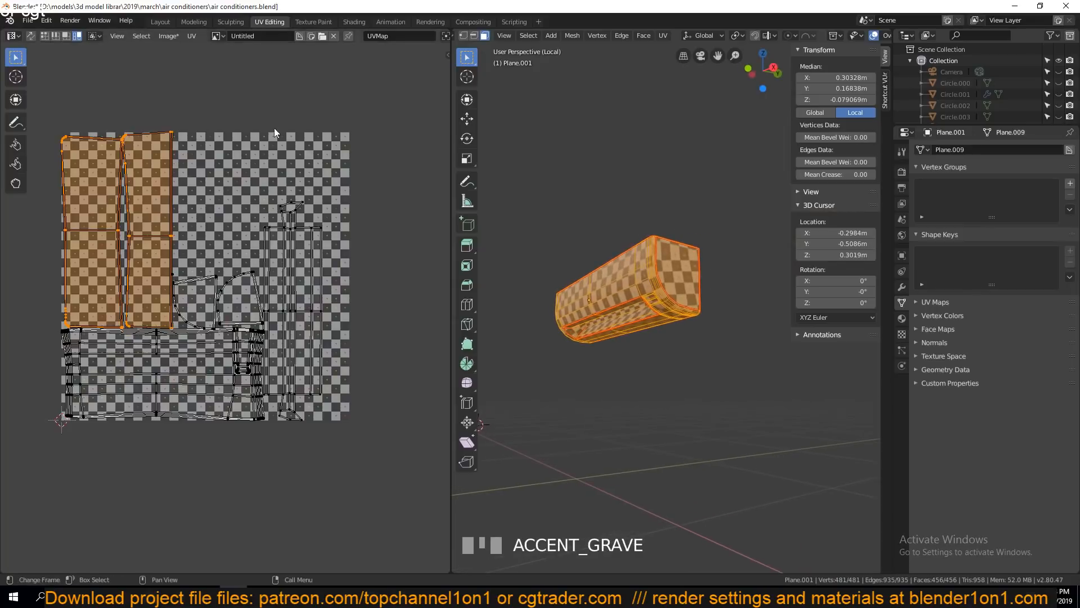
key("s")
left_click(197, 194)
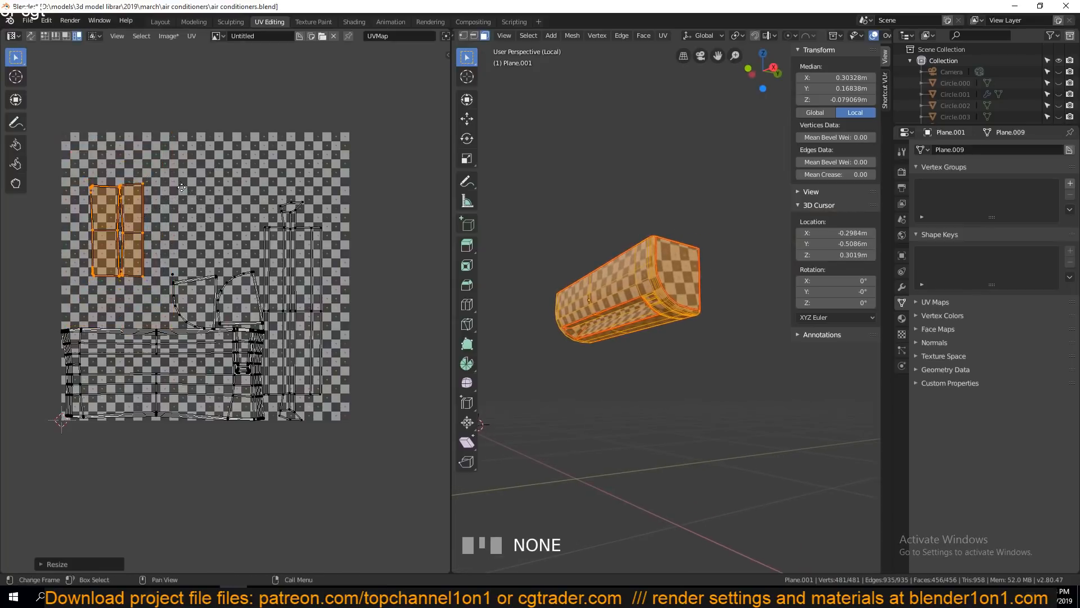
key("g")
left_click(162, 145)
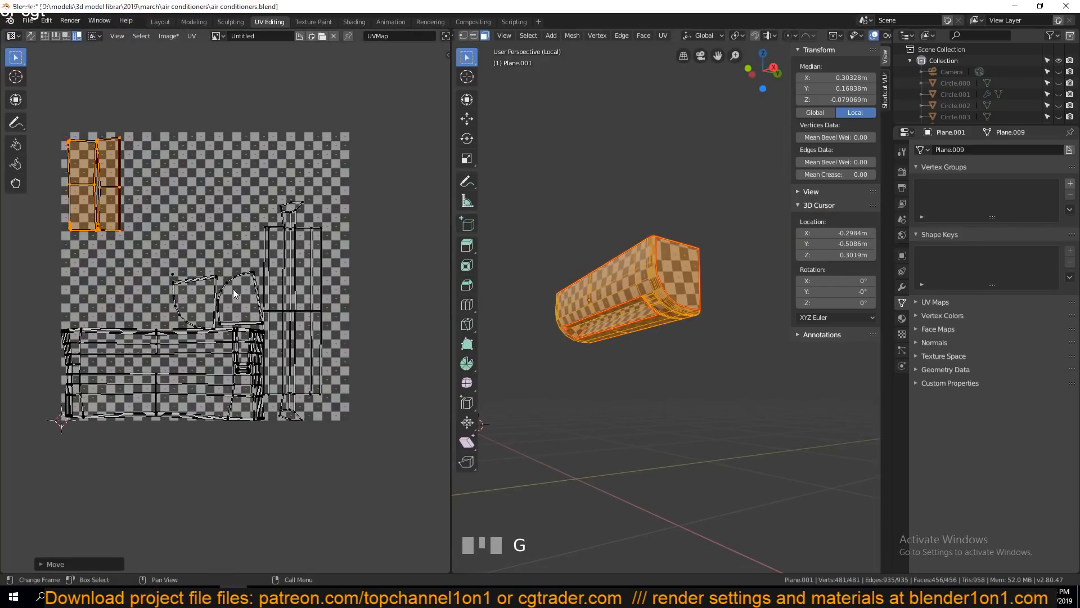
- Select the curved end panel islands and the two reduced rectangular islands in turn to compare them with the casing
key("grave")
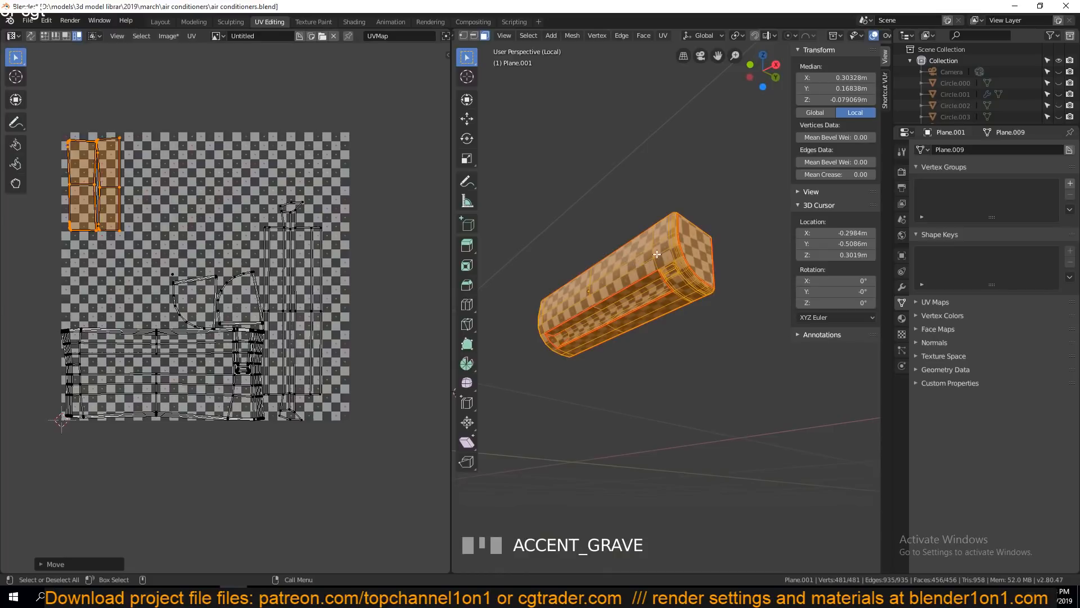
scroll(358, 270, "up", 4)
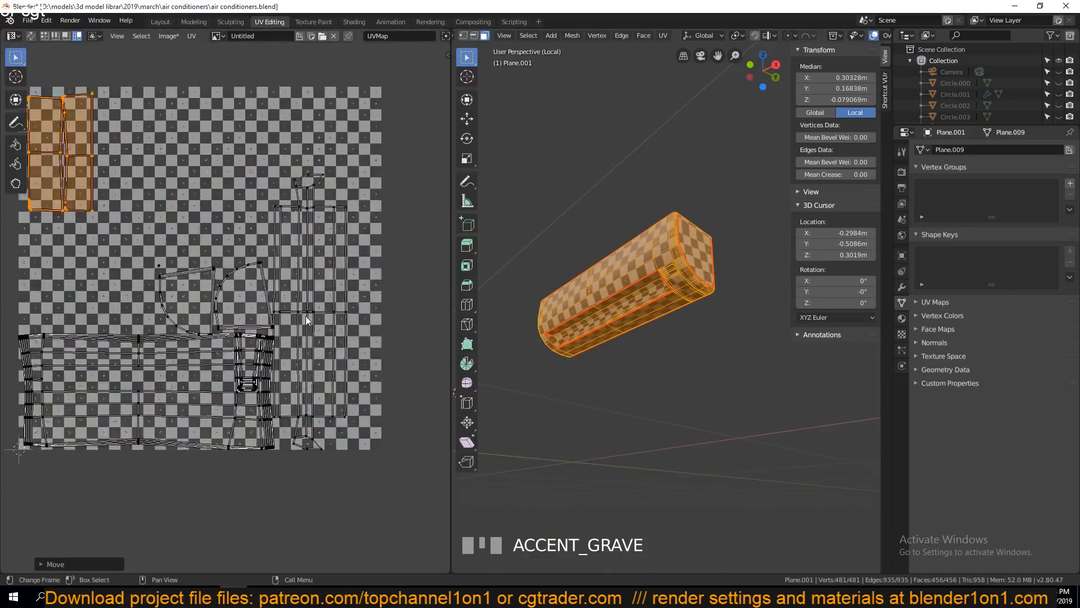
scroll(359, 269, "down", 5)
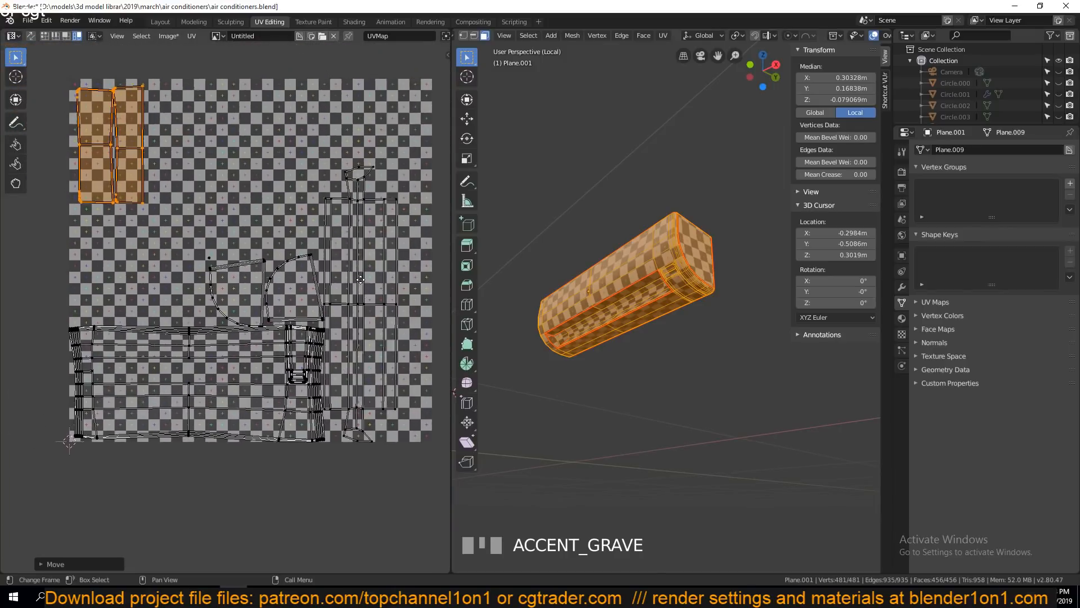
left_click(239, 293)
left_click(314, 303)
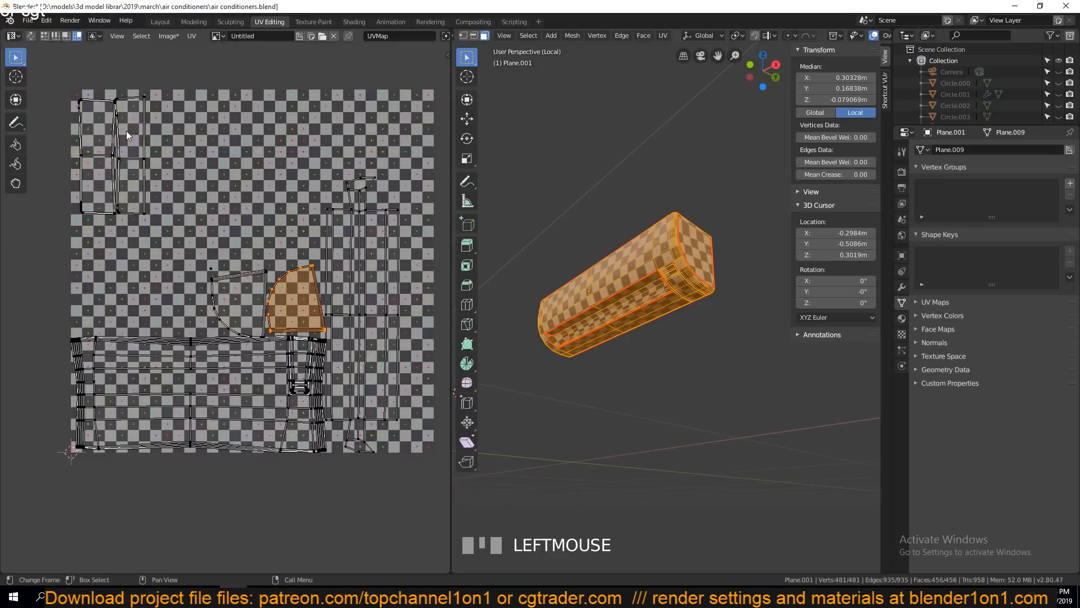
left_click(104, 174)
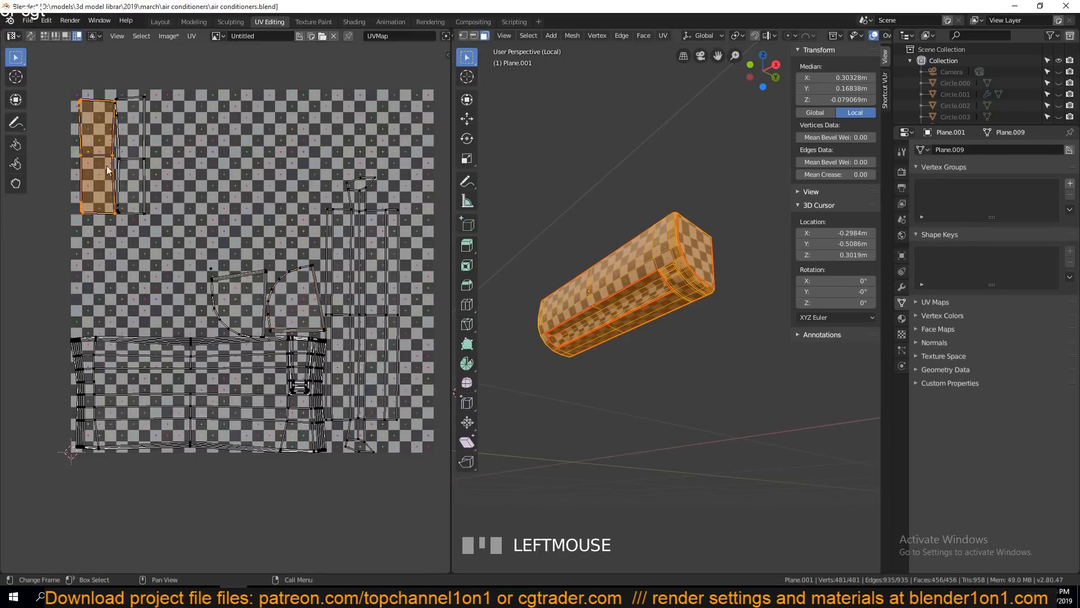
left_click(125, 173)
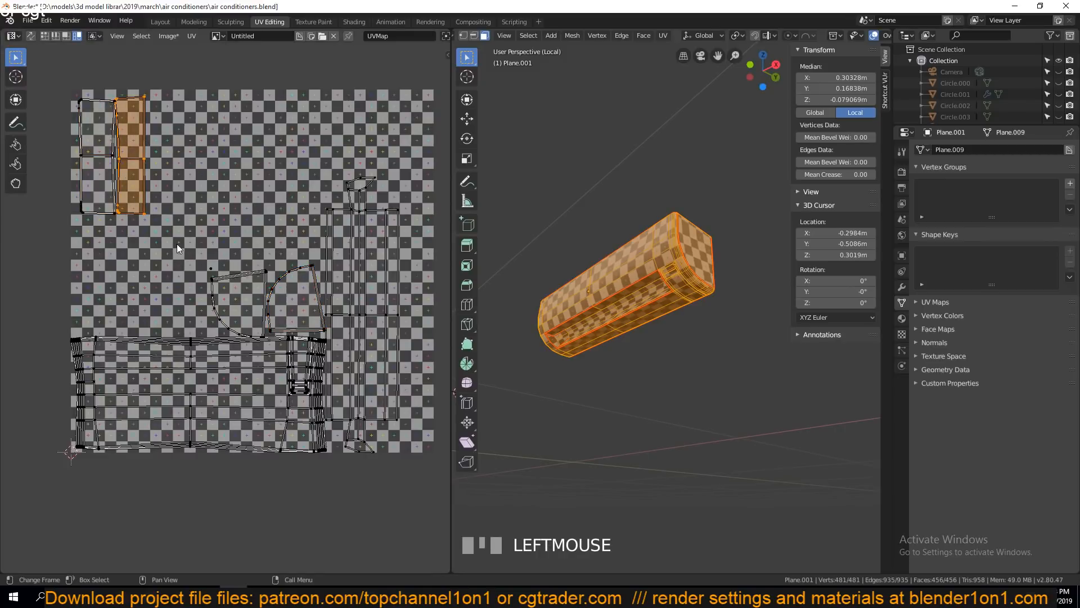
- Undo the island scaling, moving and rotation and the last unwrap, back to the strip with attached end panels
key("ctrl+z")
key("ctrl+z")
key("ctrl+z")
key("ctrl+z")
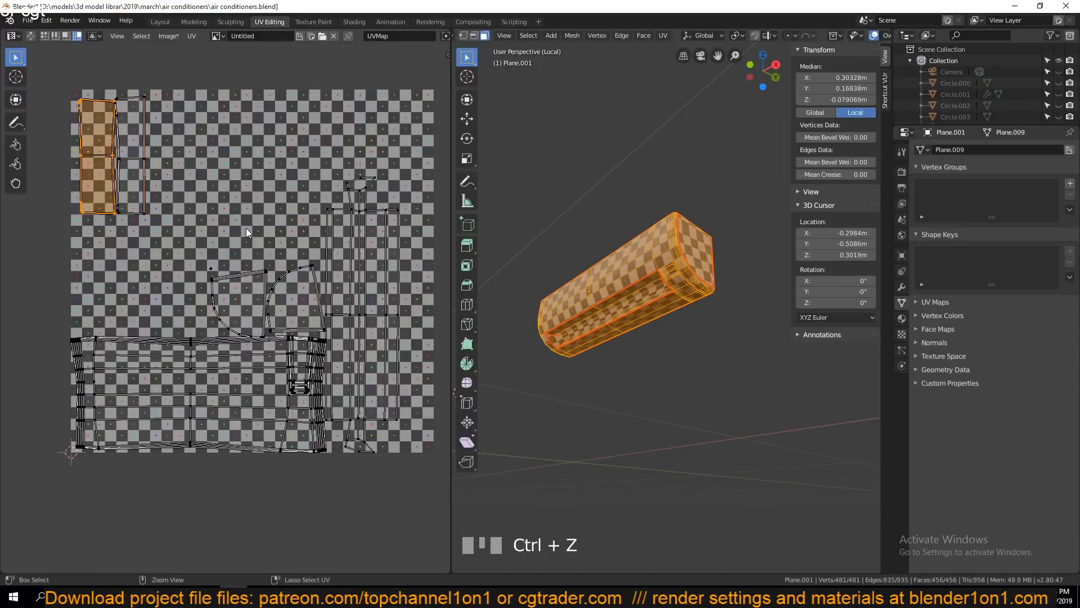
key("ctrl+z")
key("ctrl+z")
key("ctrl+z")
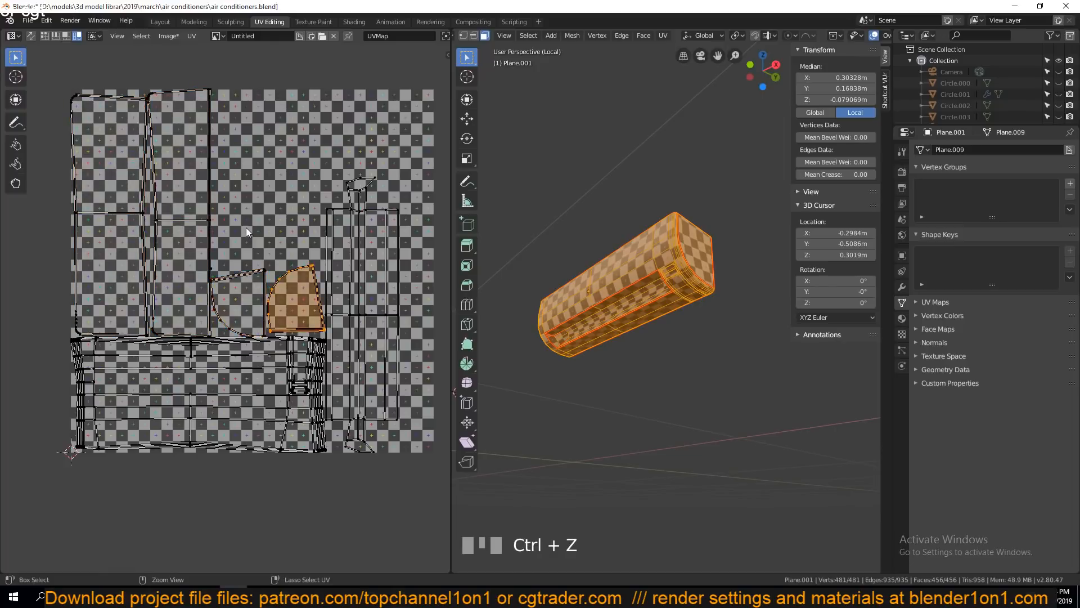
key("ctrl+z")
key("ctrl+z")
key("ctrl+z")
key("ctrl+z")
key("ctrl+z")
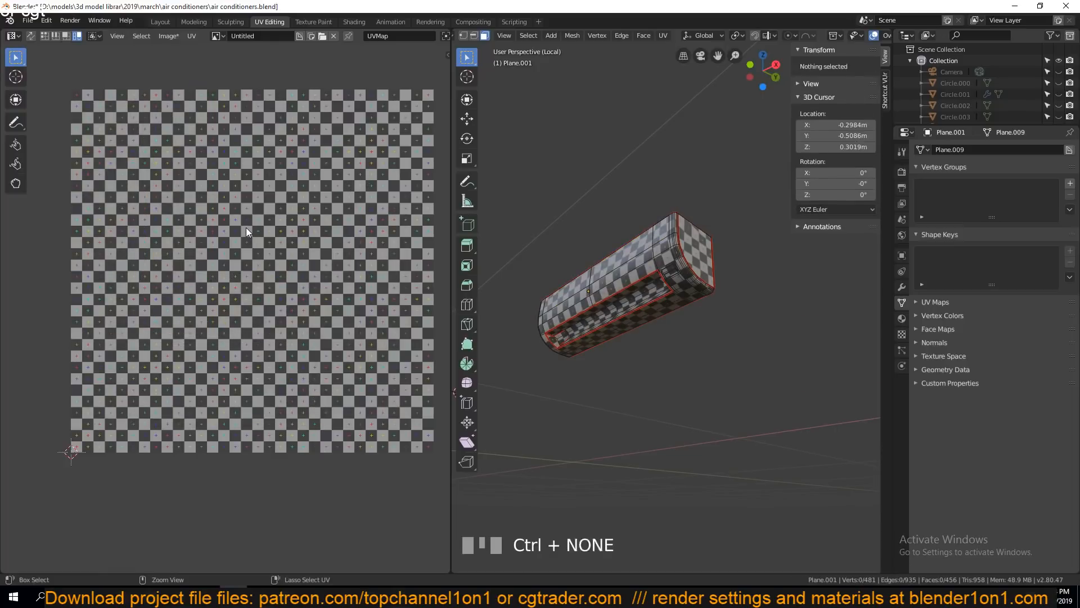
left_click(338, 158)
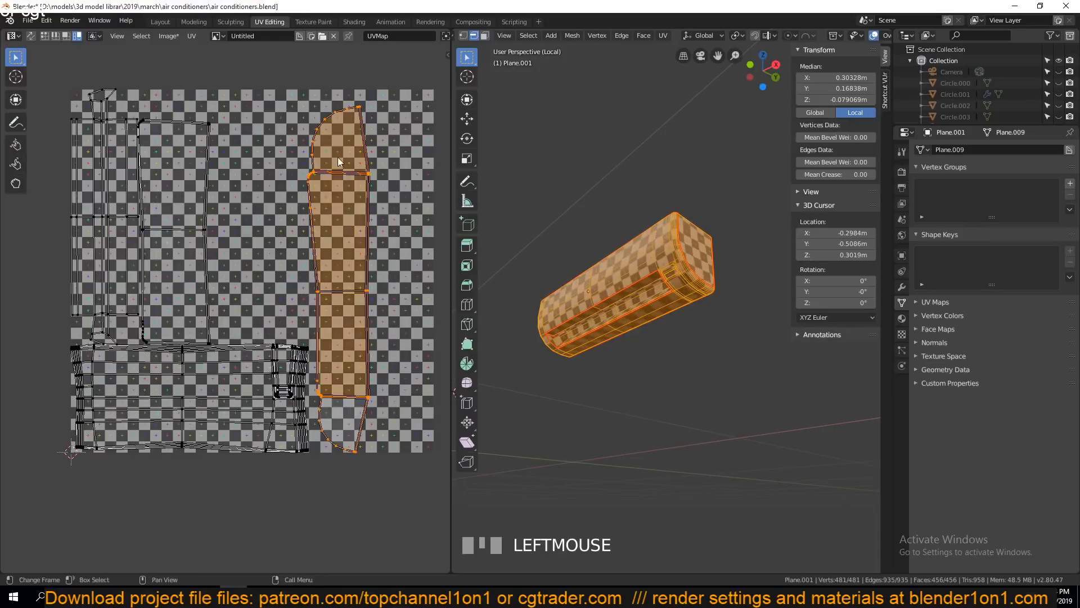
key("grave")
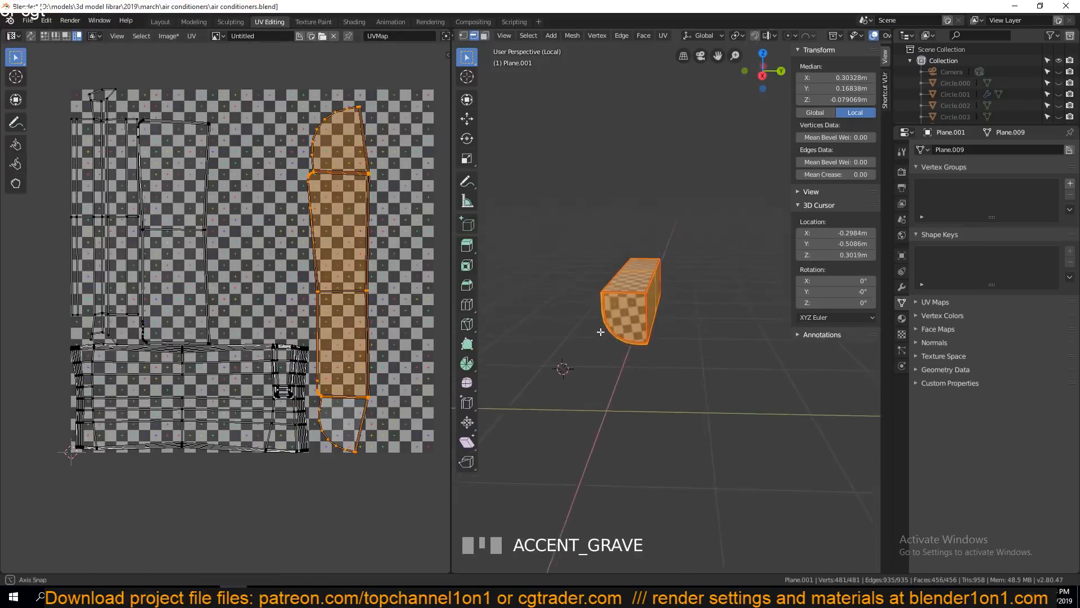
key("s")
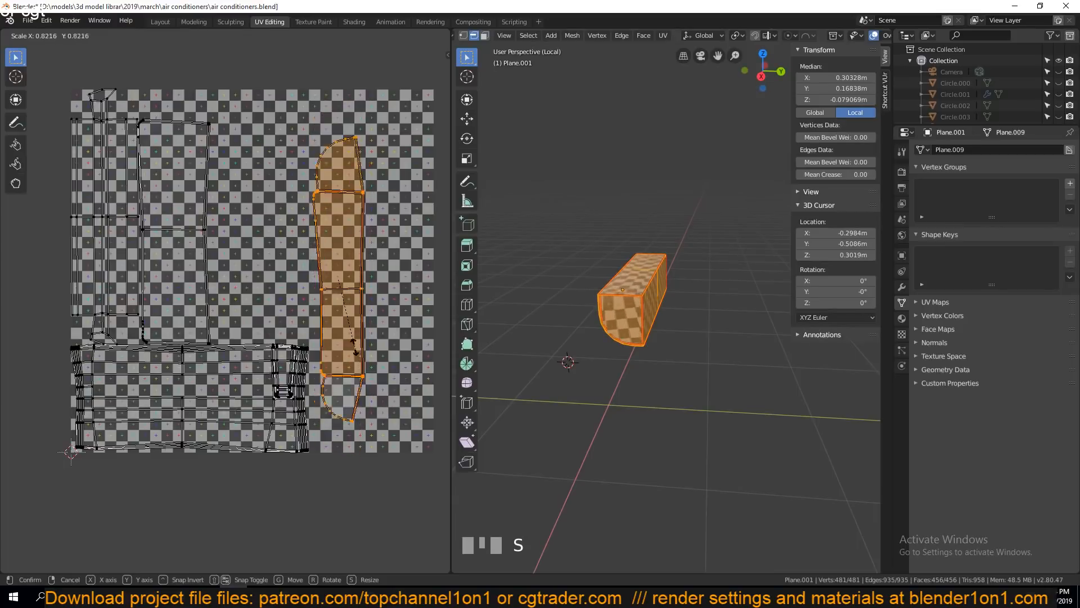
right_click(451, 303)
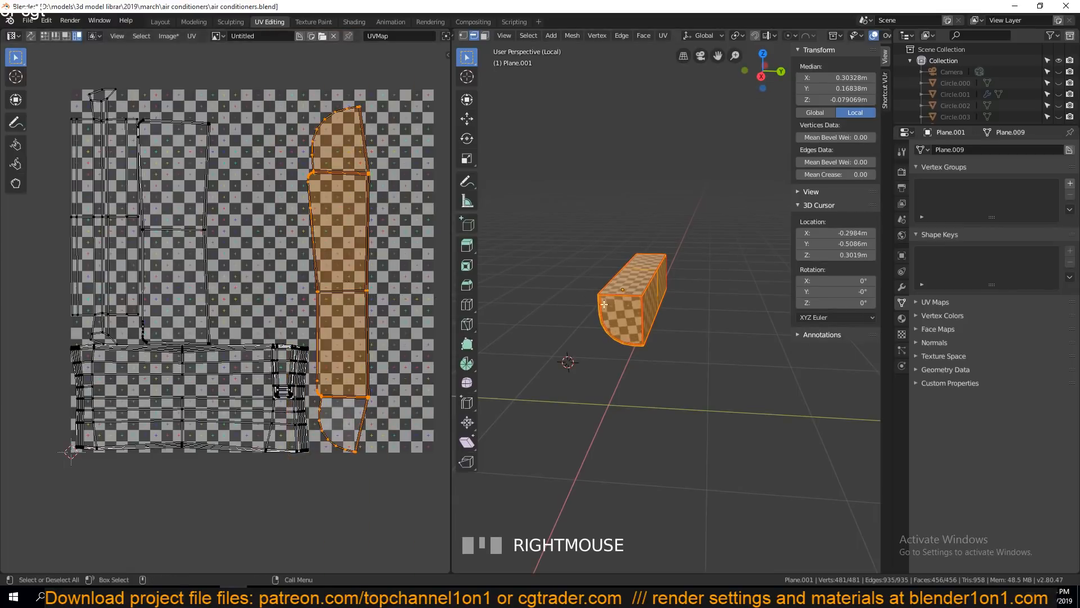
key("grave")
middle_click_drag(685, 272, 682, 259)
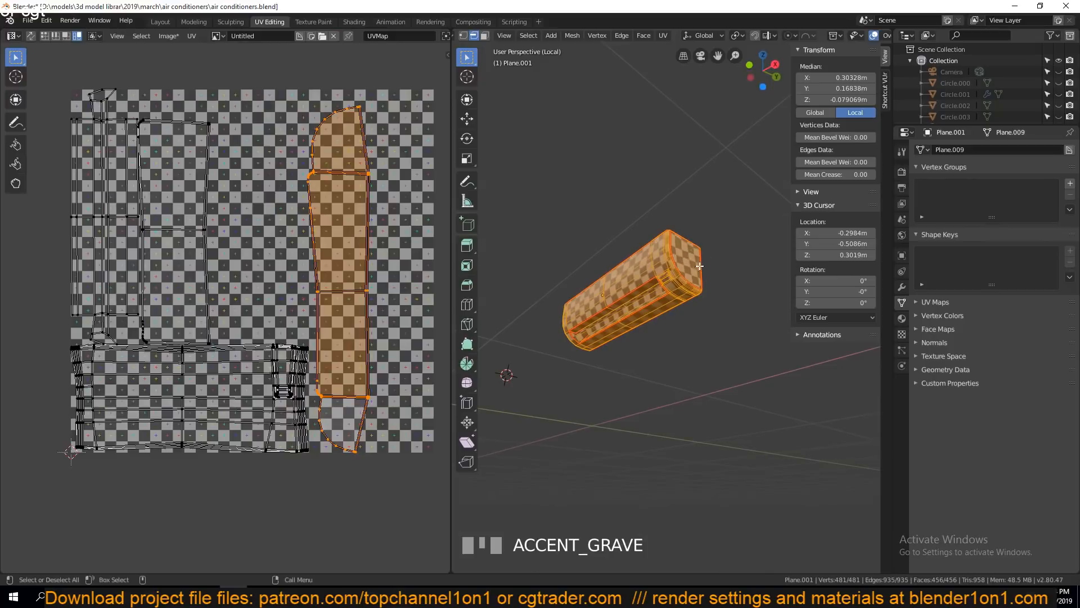
- Mark seams along the edge loops joining the curved end panels to both ends of the casing's long strip island
scroll(338, 282, "up", 6)
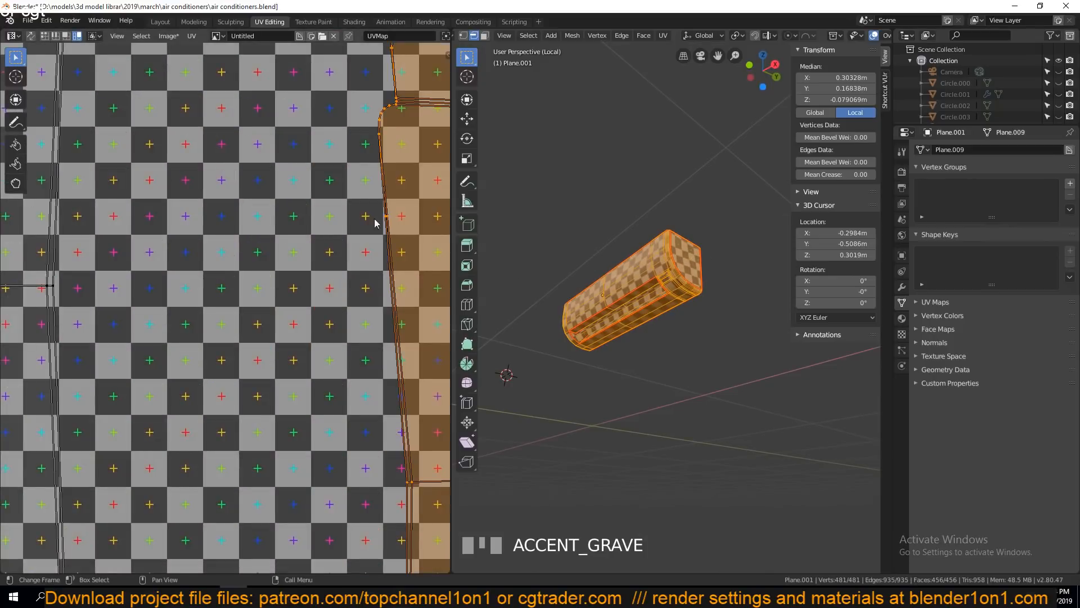
key("2")
left_click(309, 262, "alt")
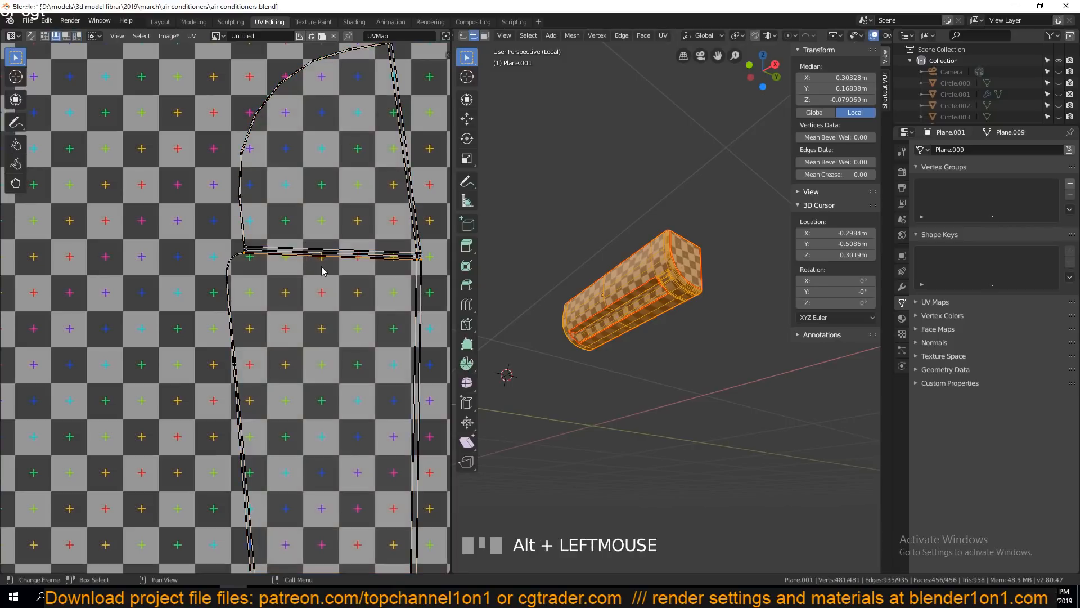
right_click(320, 268)
left_click(324, 269)
scroll(338, 273, "down", 5)
scroll(345, 275, "up", 8)
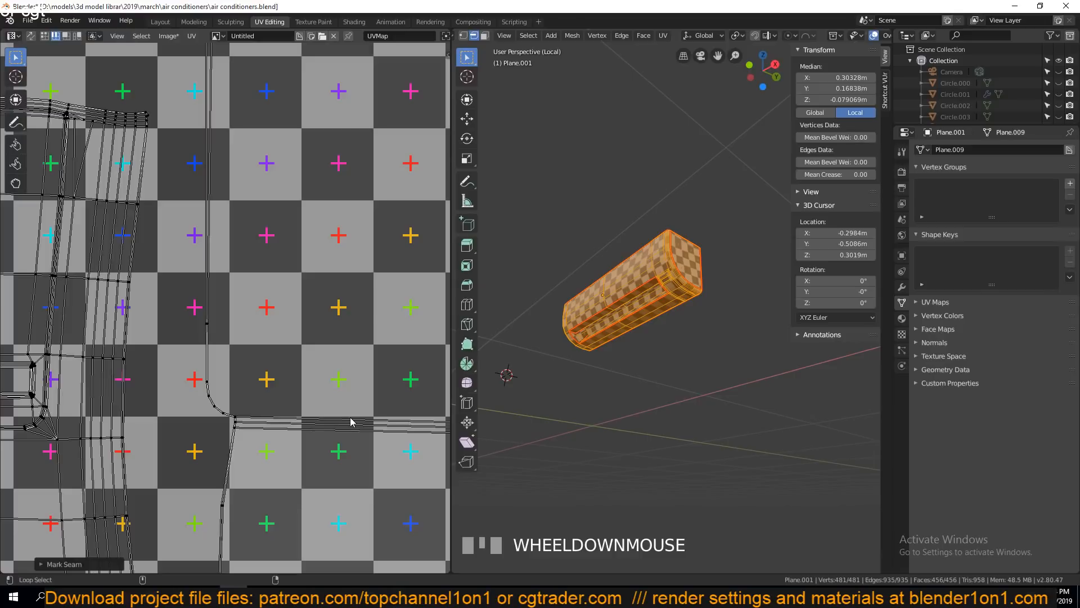
left_click(351, 422, "alt")
- Unwrap the whole casing so the curved end panels become separate islands
key("a")
scroll(346, 382, "down", 5)
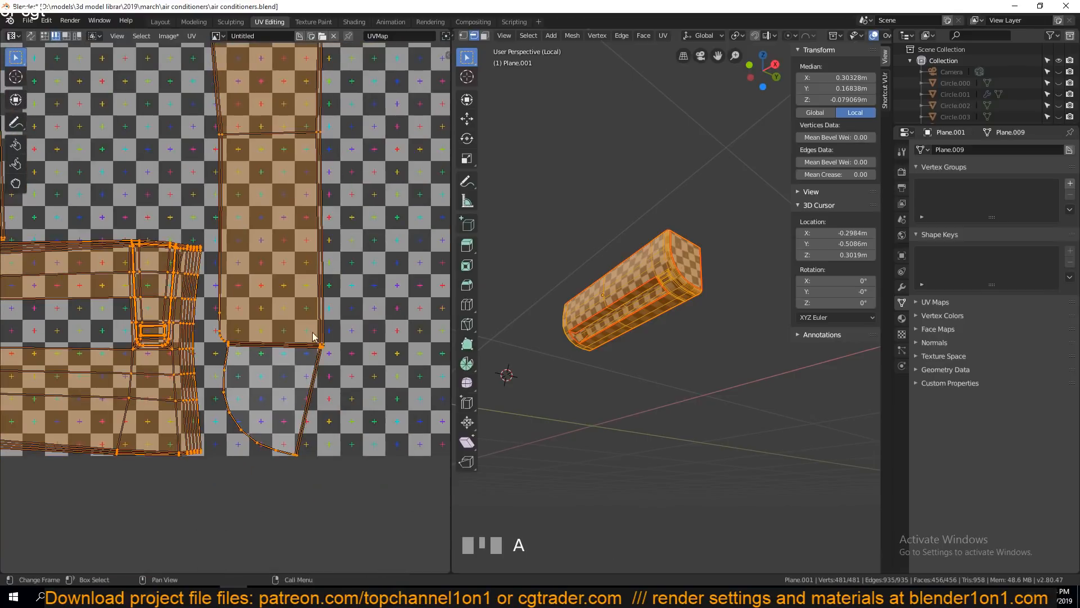
key("u")
scroll(312, 305, "down", 3)
scroll(311, 306, "up", 1)
middle_click_drag(249, 263, 298, 367)
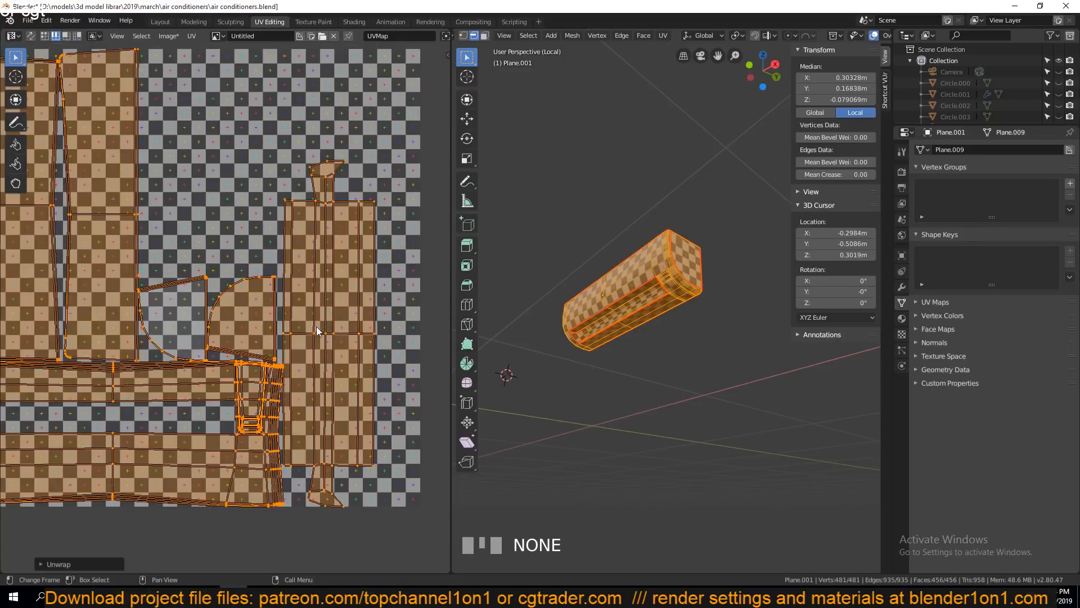
scroll(316, 331, "down", 2)
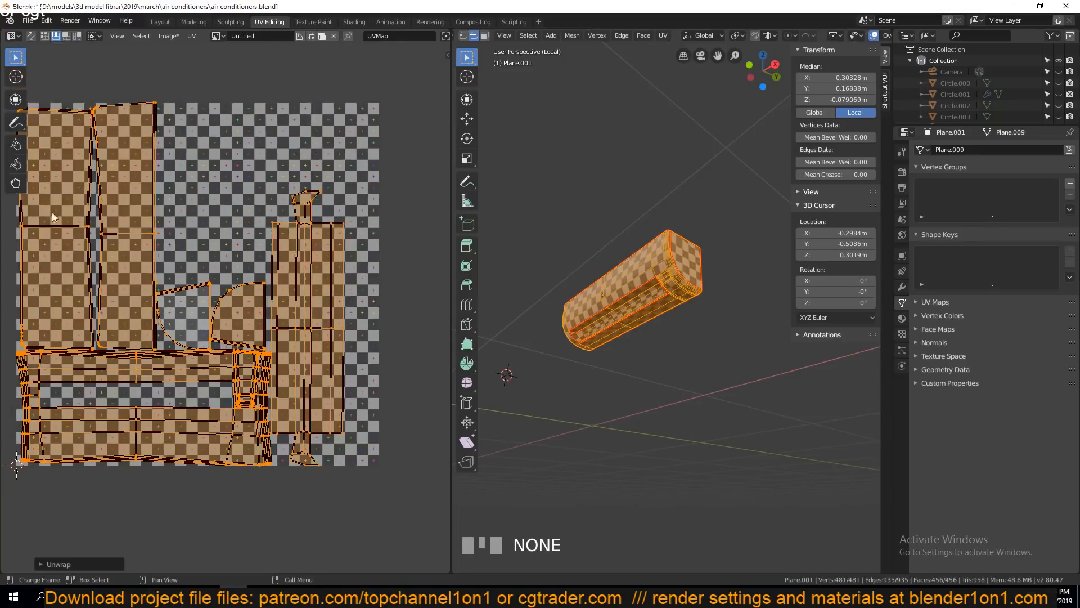
- Scale the two long rectangular islands to about one third and place them just above the large front island at the texture's left edge
left_click(75, 209)
left_click(75, 36)
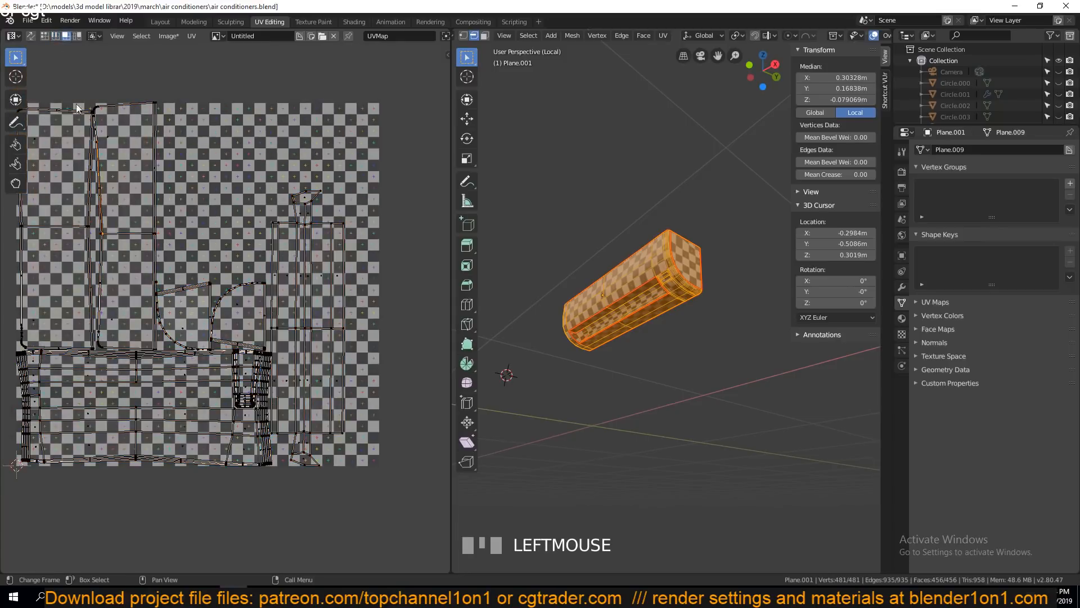
left_click(60, 141)
left_click(202, 130, "shift")
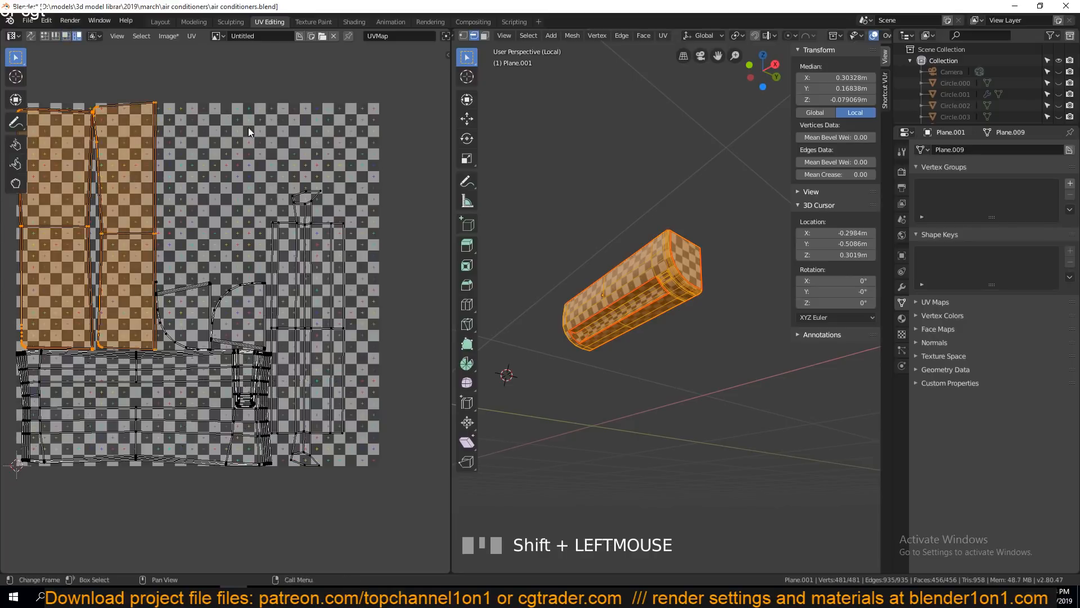
key("s")
left_click(156, 202)
key("g")
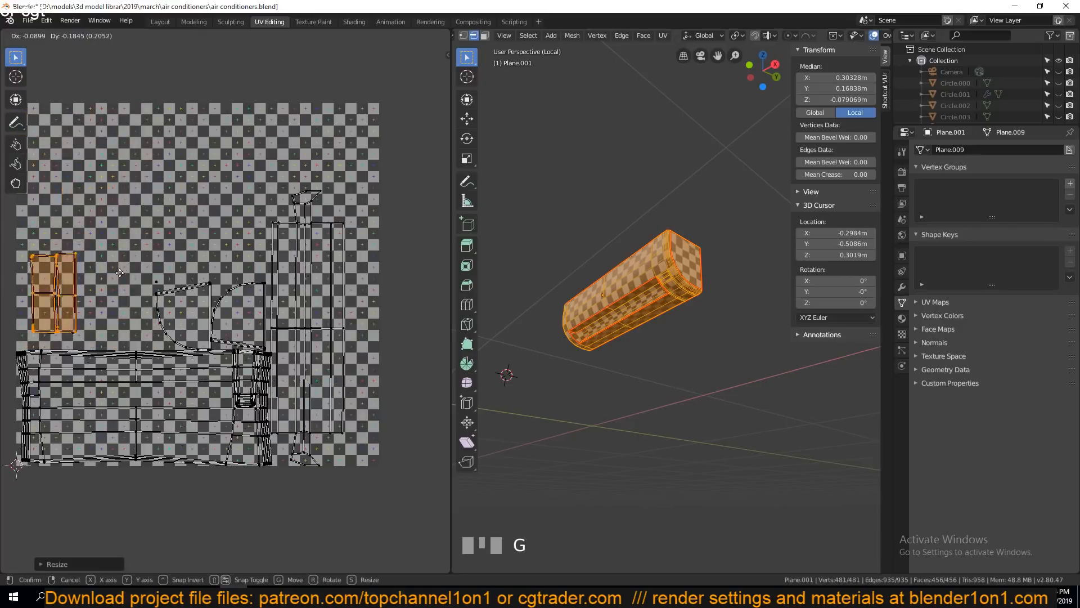
left_click(112, 278)
- Examine the checker texture on the casing's lower front corner around the recessed panel, with the mesh wires hidden
key("grave")
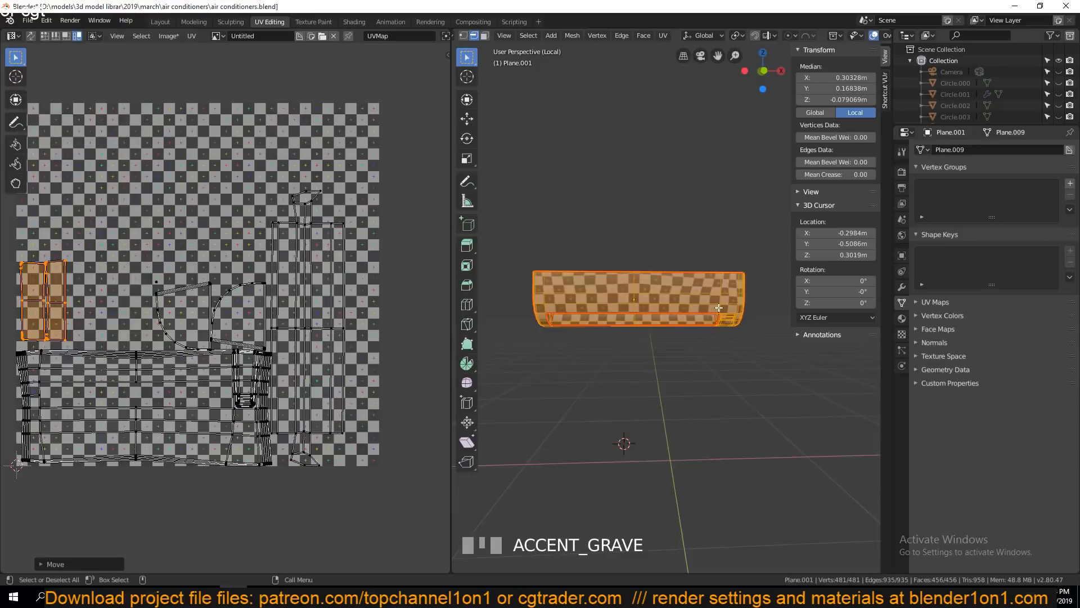
scroll(628, 257, "up", 5)
scroll(269, 433, "up", 3)
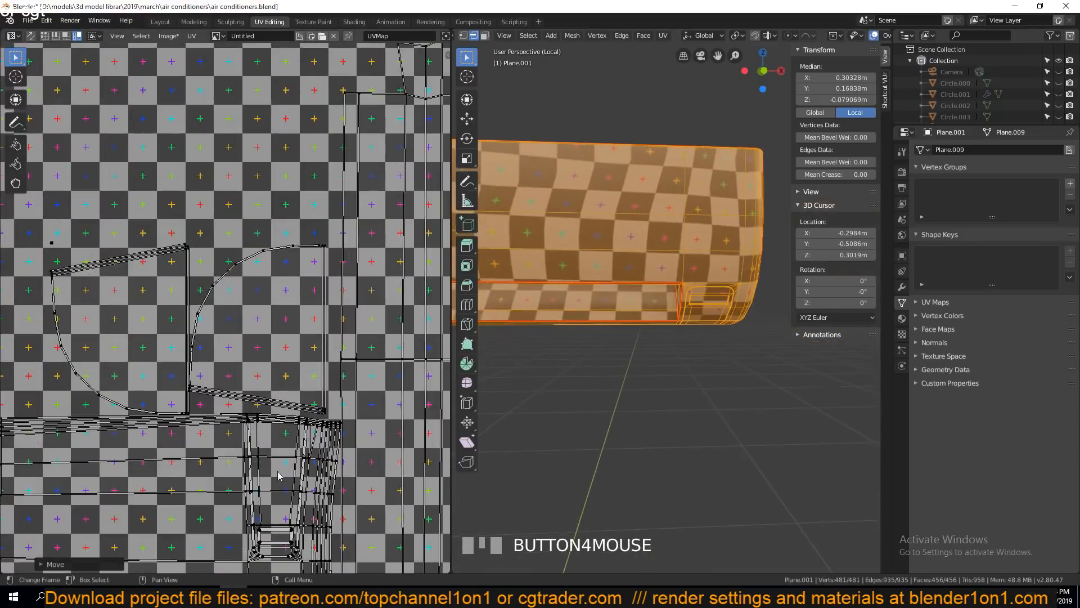
scroll(740, 316, "up", 3)
key("grave")
middle_click_drag(740, 317, 711, 222)
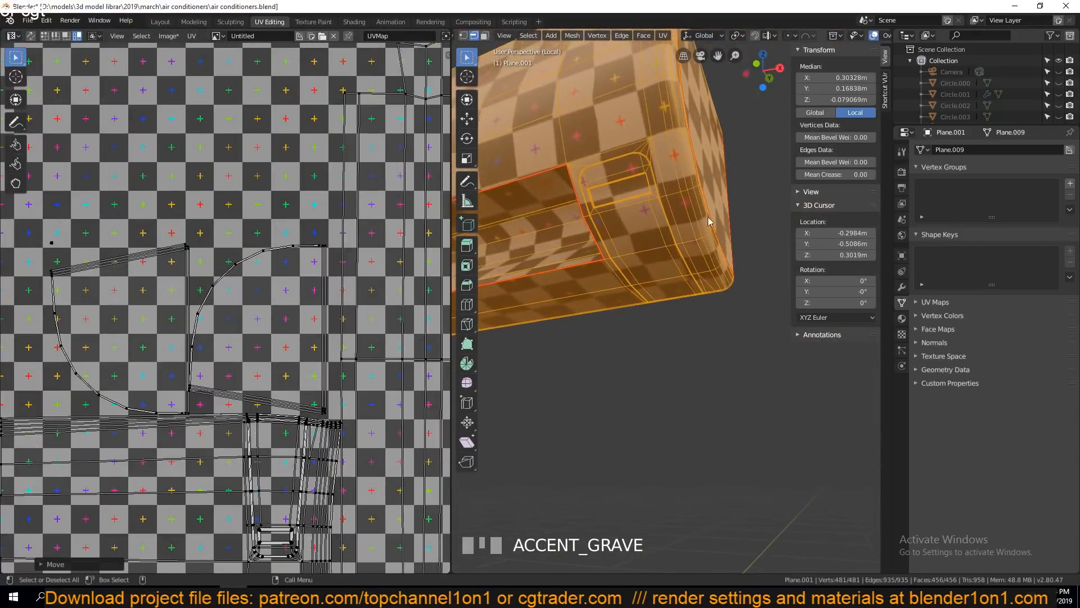
key("Tab")
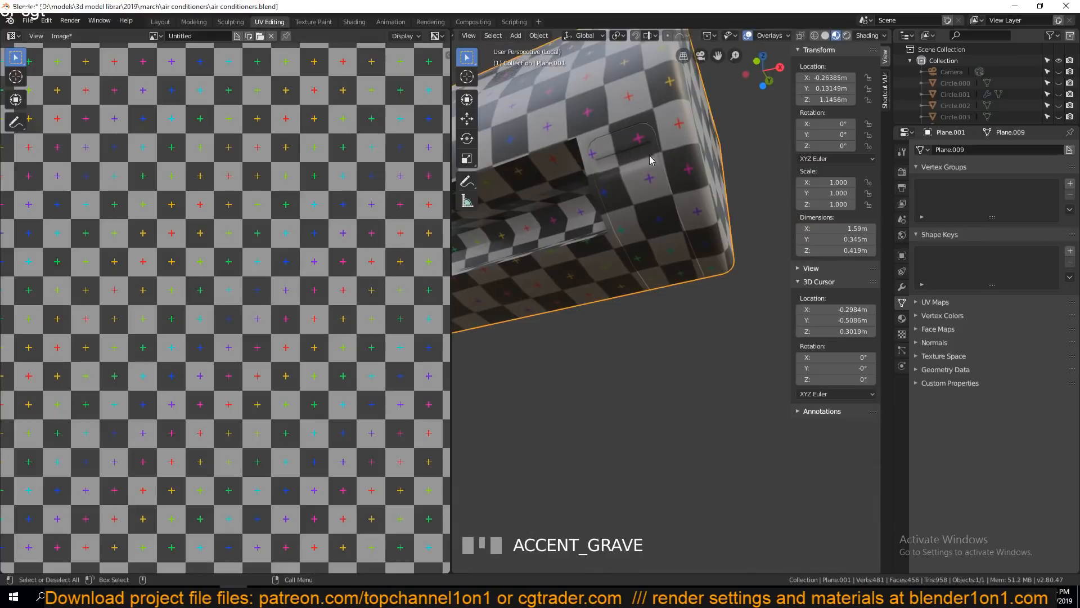
scroll(651, 160, "up", 1)
middle_click_drag(628, 146, 639, 189)
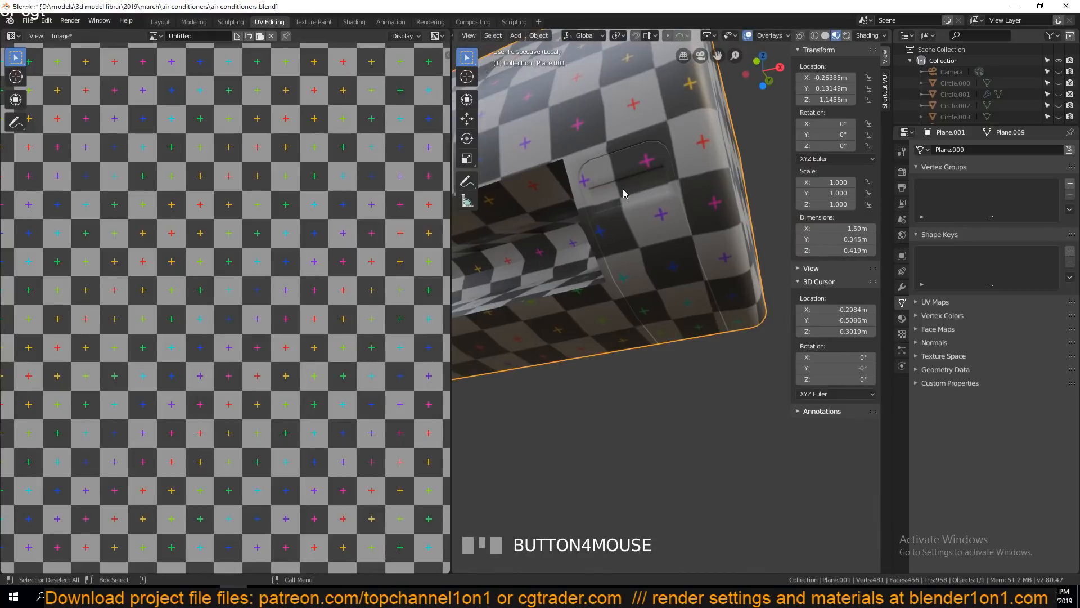
left_click_drag(623, 194, 679, 162)
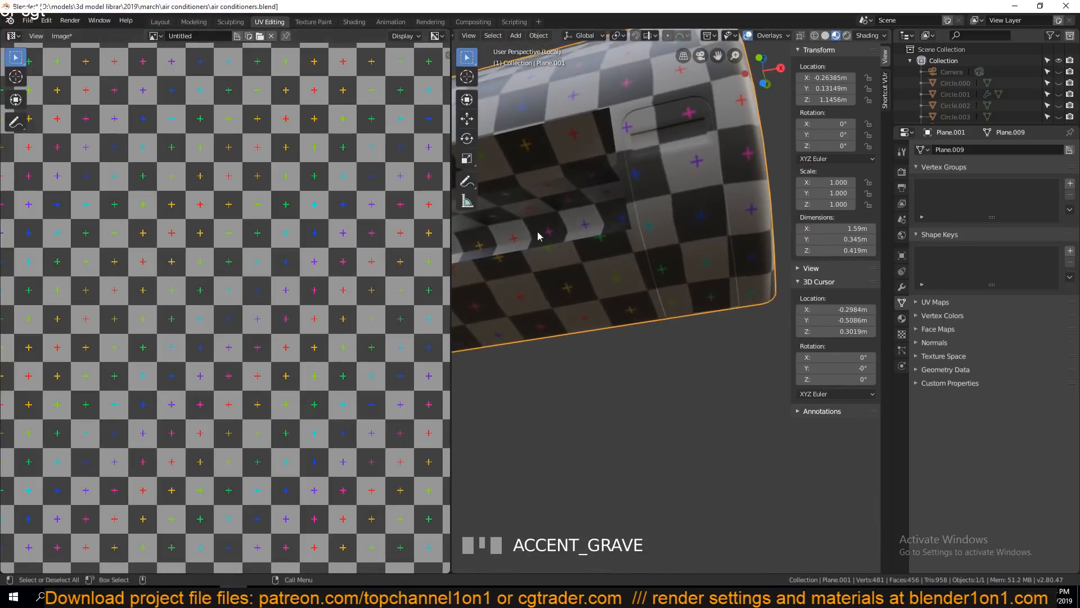
- Select the large front island to locate the recessed panel in the layout, and examine the checker distortion around it on the casing
key("Tab")
middle_click_drag(319, 497, 314, 361)
left_click(274, 367)
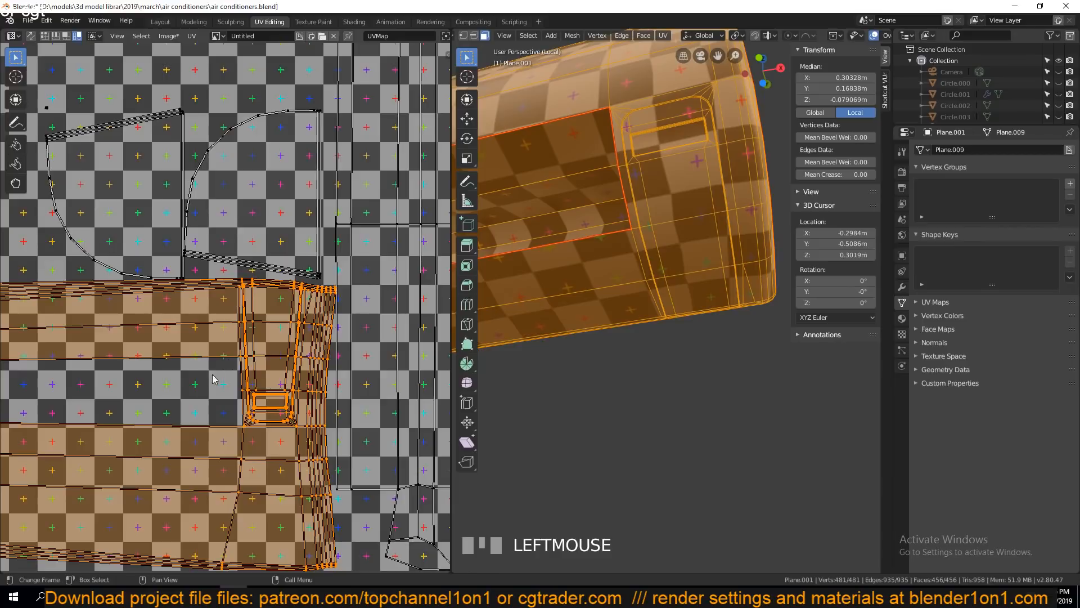
scroll(237, 380, "up", 3)
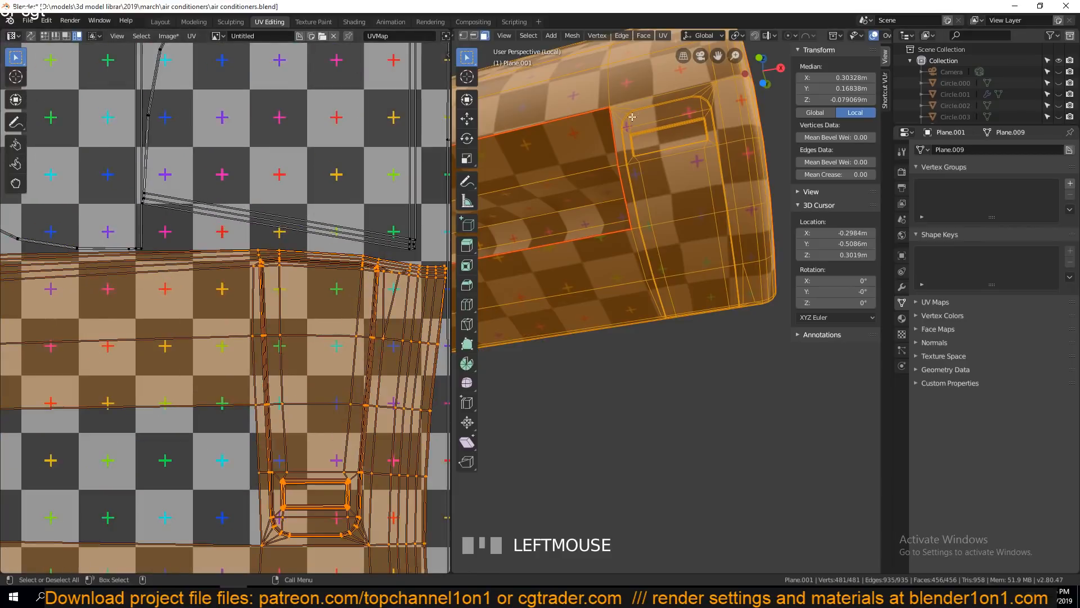
key("Tab")
middle_click_drag(679, 234, 634, 297, "shift")
scroll(682, 241, "up", 4)
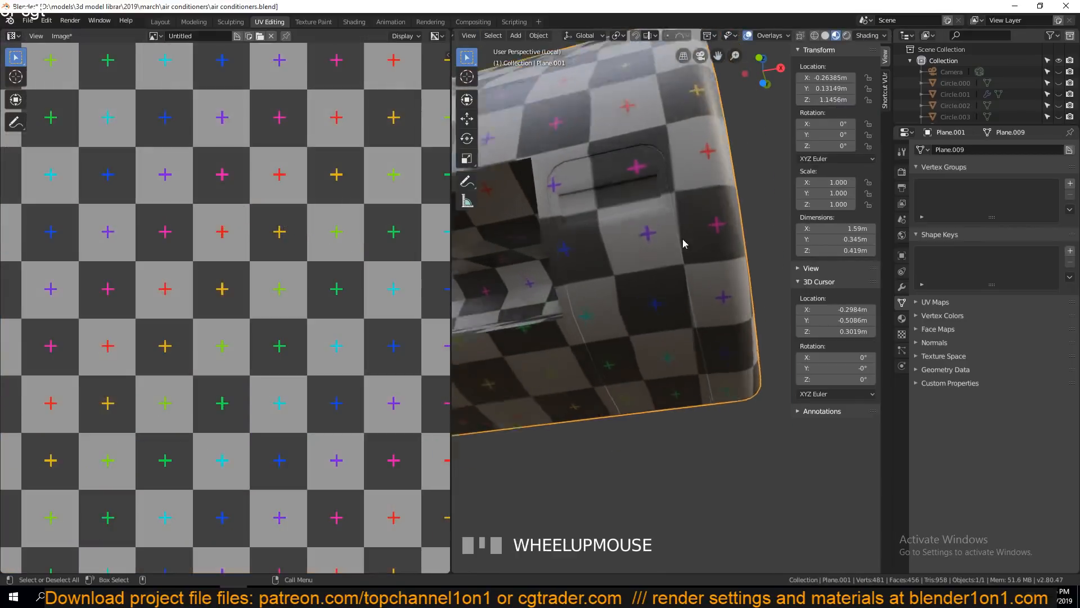
middle_click_drag(698, 144, 671, 260, "shift")
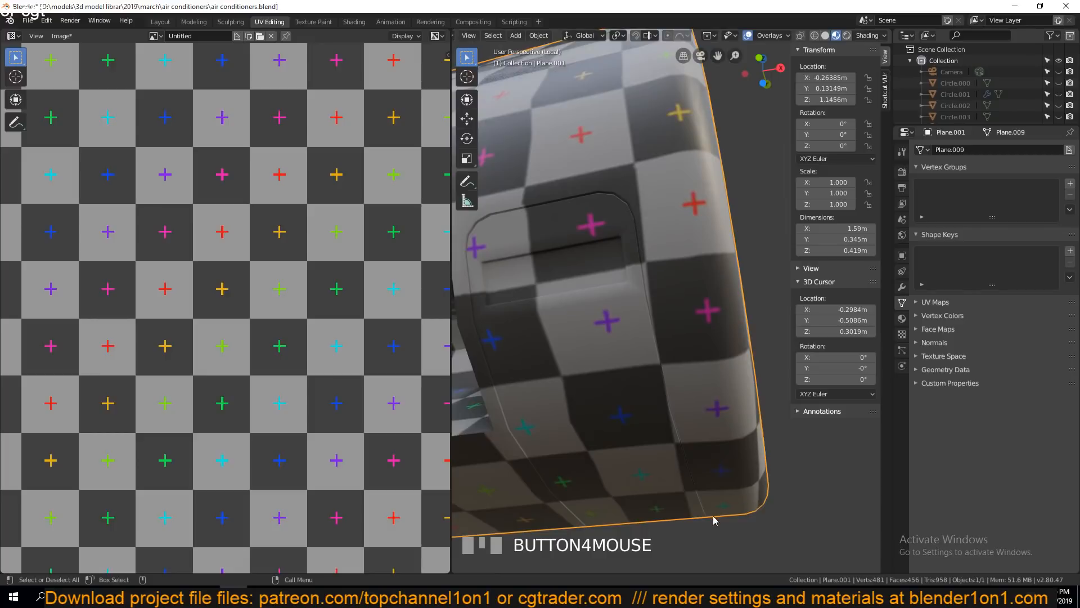
- Mark a seam along the edge loop that outlines the rounded recessed panel at the casing's front corner
key("Tab")
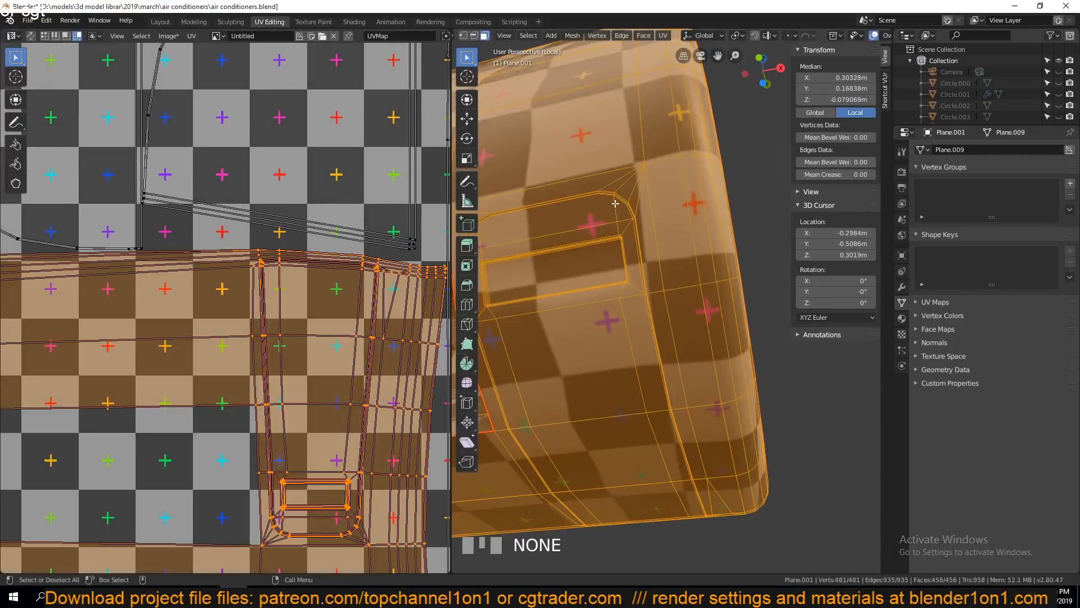
scroll(619, 202, "up", 5)
key("2")
key("shift+grave")
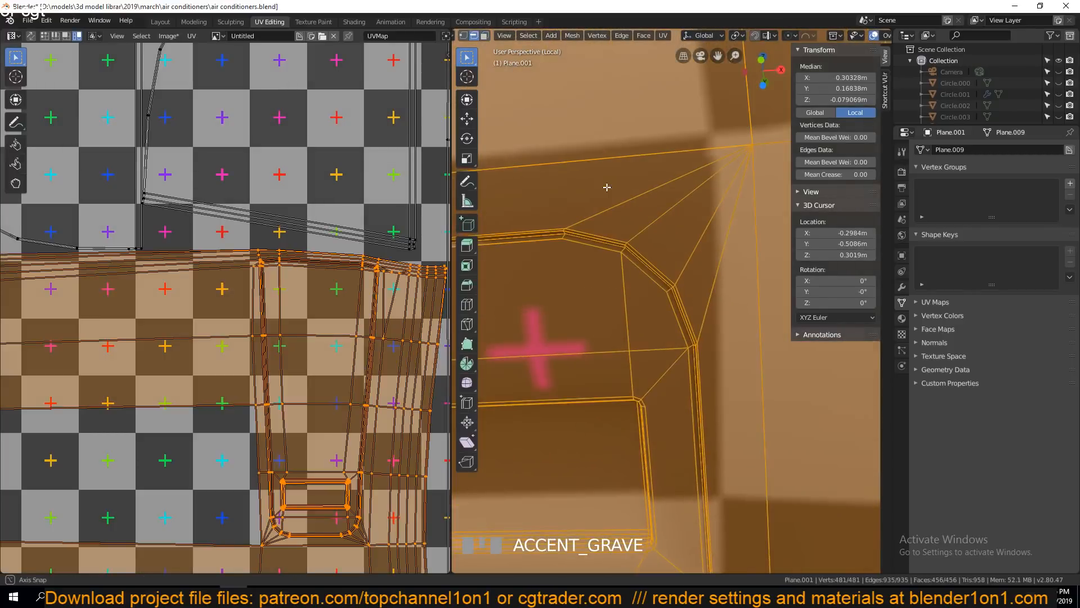
left_click(623, 247, "alt")
right_click(660, 260)
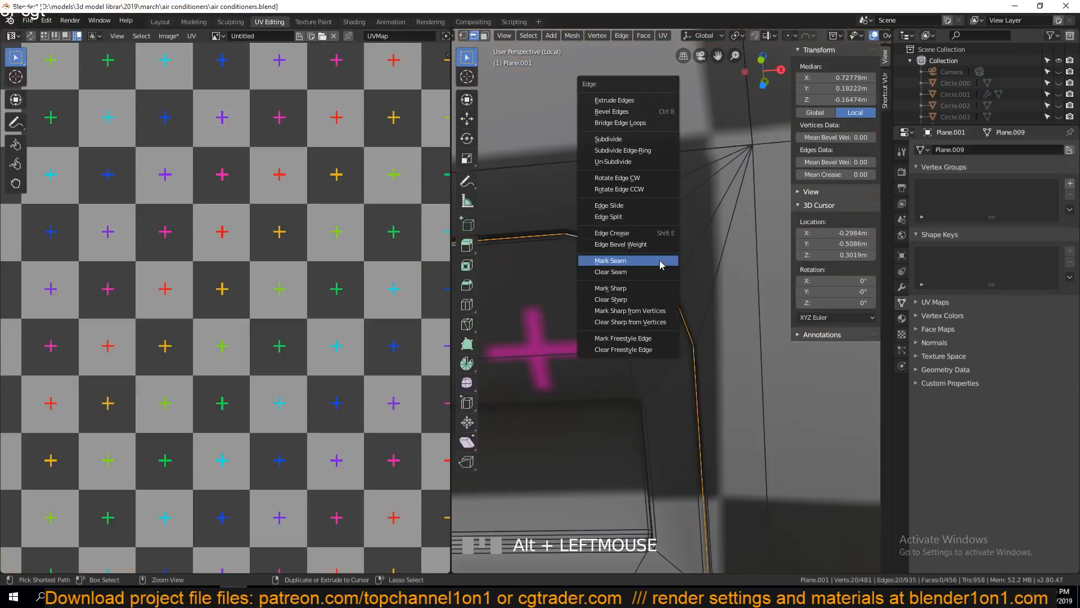
left_click(661, 261)
- Unwrap the whole casing again so the recessed panel becomes its own island
key("a")
scroll(613, 354, "down", 2)
scroll(613, 354, "down", 4)
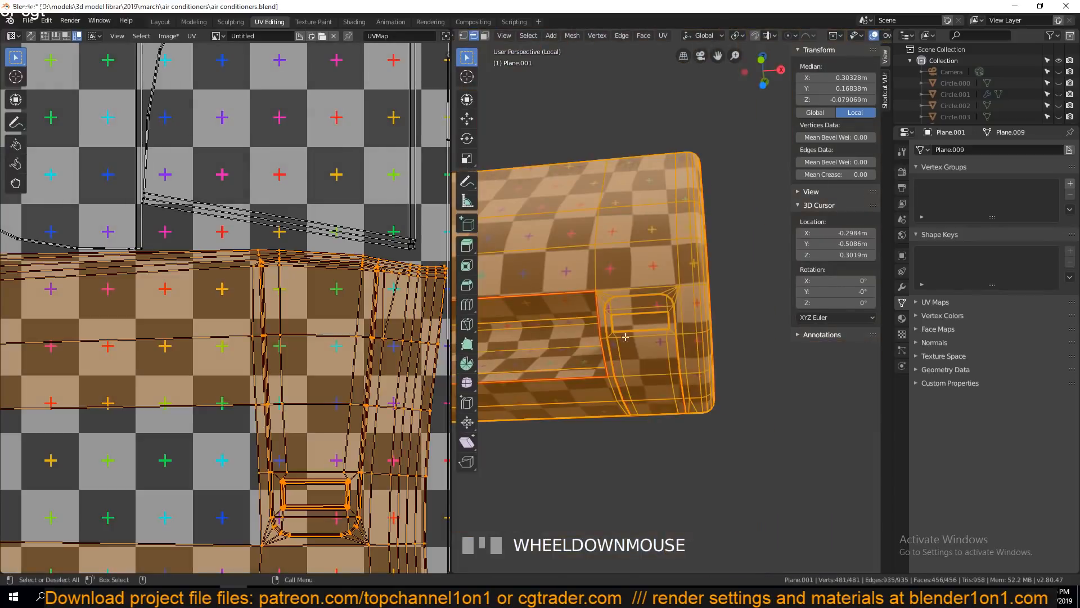
scroll(259, 167, "down", 7)
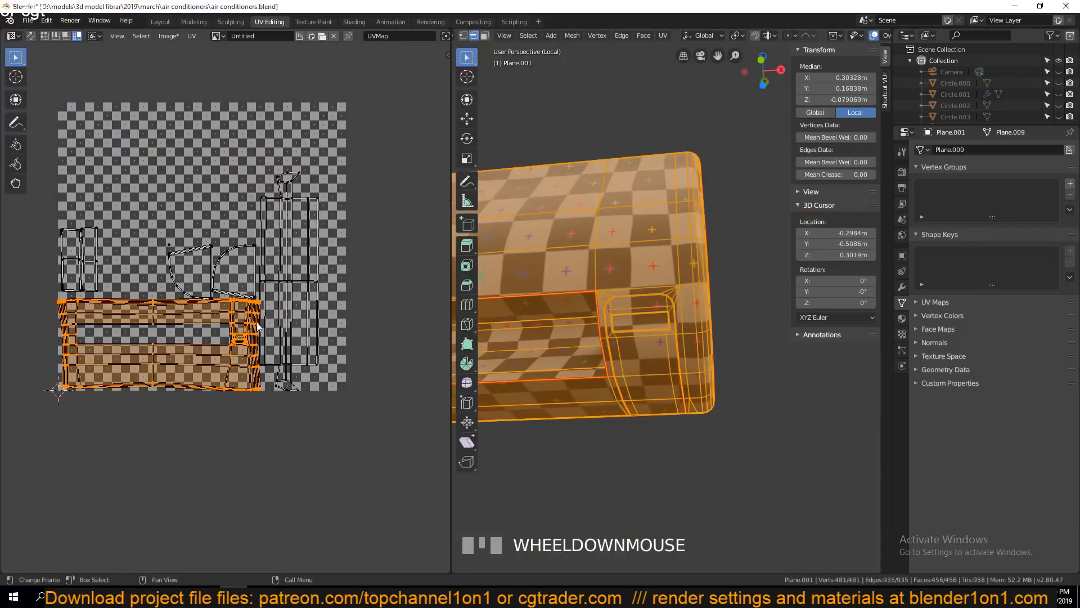
scroll(257, 325, "up", 3)
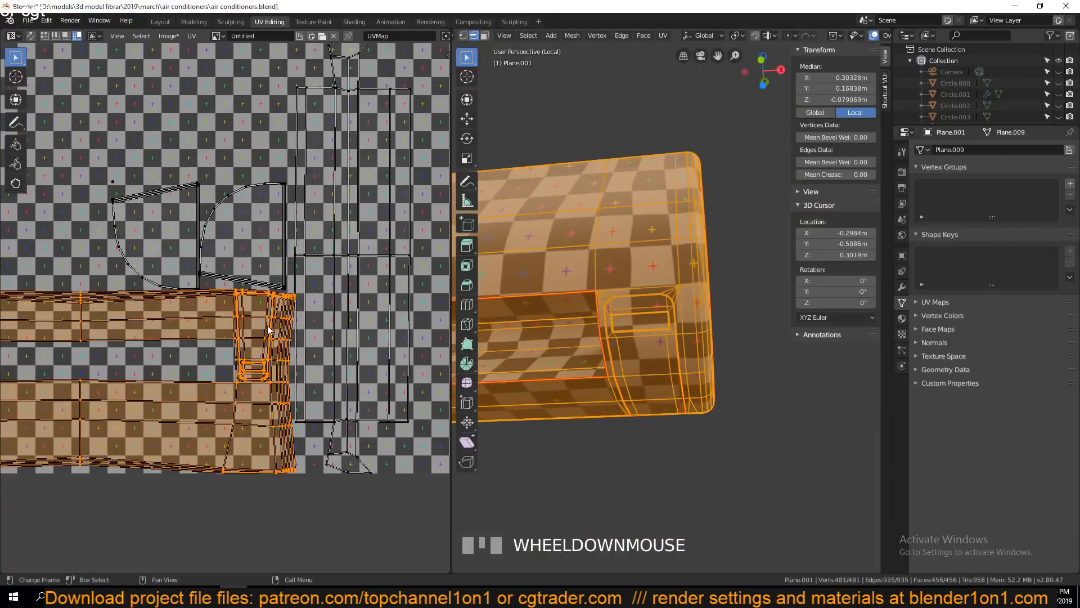
key("u")
scroll(257, 317, "down", 5)
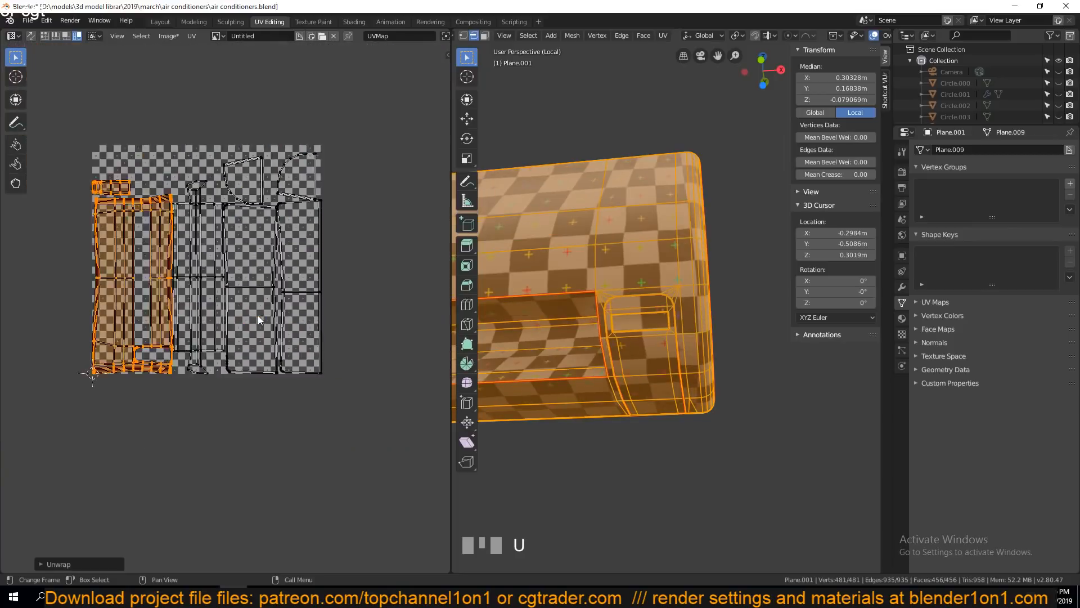
middle_click_drag(224, 279, 285, 308)
scroll(259, 307, "up", 4)
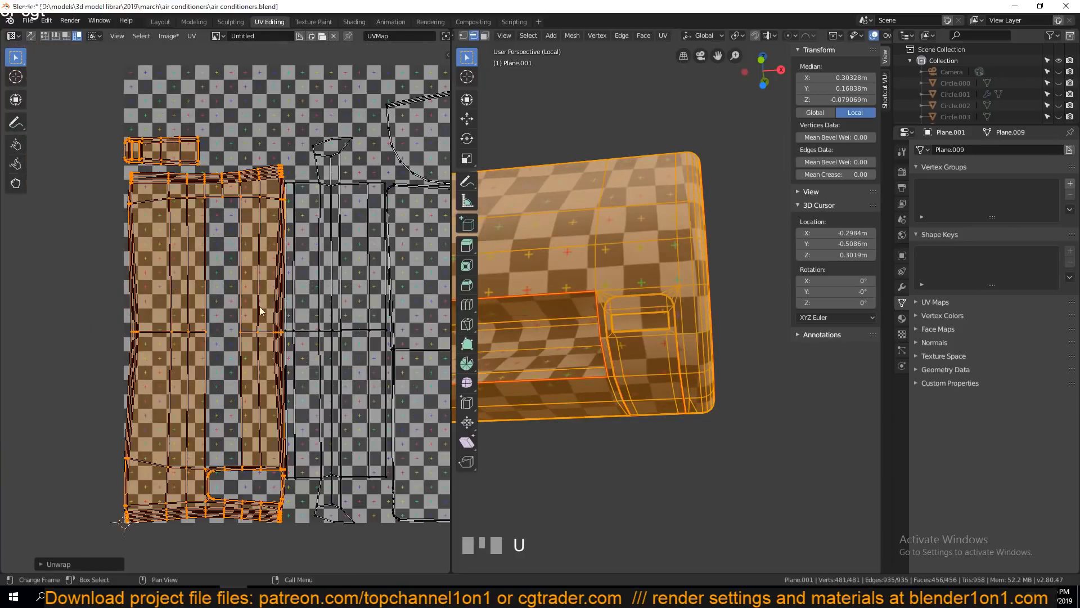
- Enlarge the recessed panel's UV island and place it above the large casing island, flush with the layout's edge
left_click(173, 170)
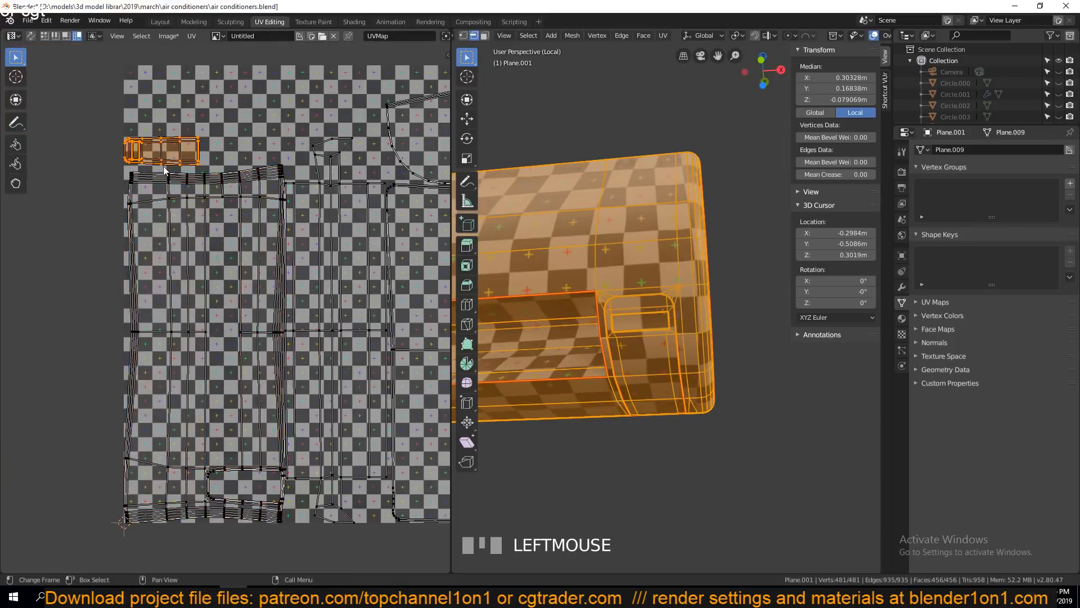
key("s")
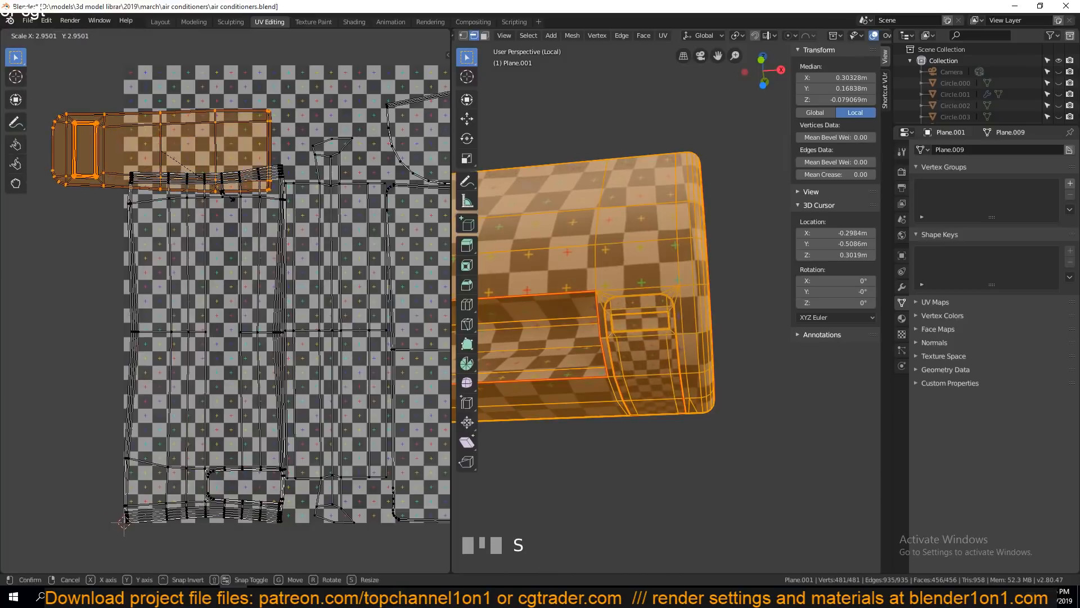
left_click(214, 194)
key("g")
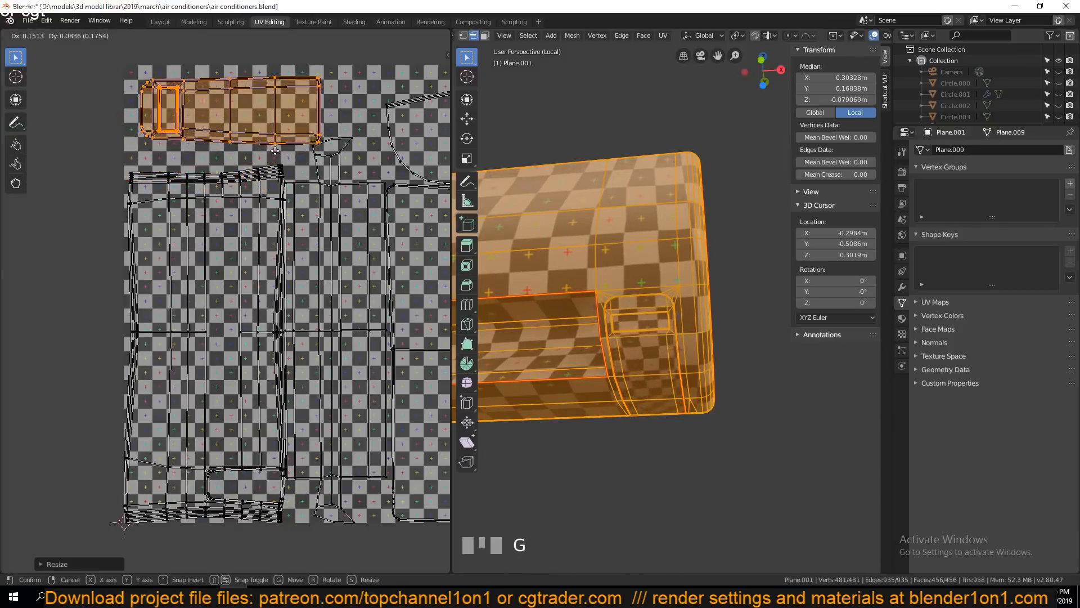
left_click(237, 190)
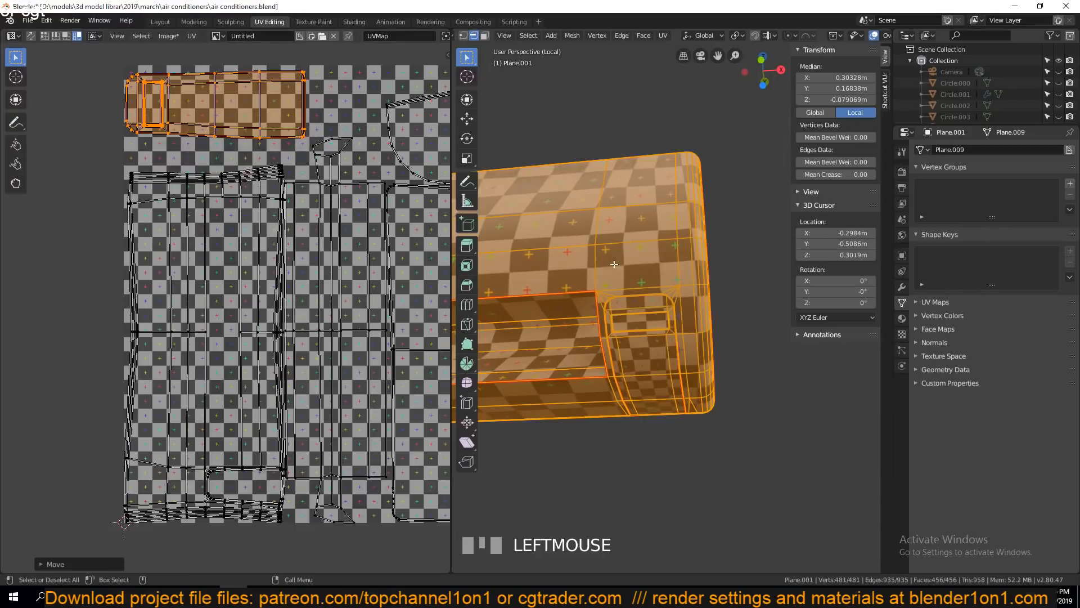
- Examine the checker size on the recessed panel against the rest of the casing, including its underside
key("Tab")
scroll(619, 282, "down", 2)
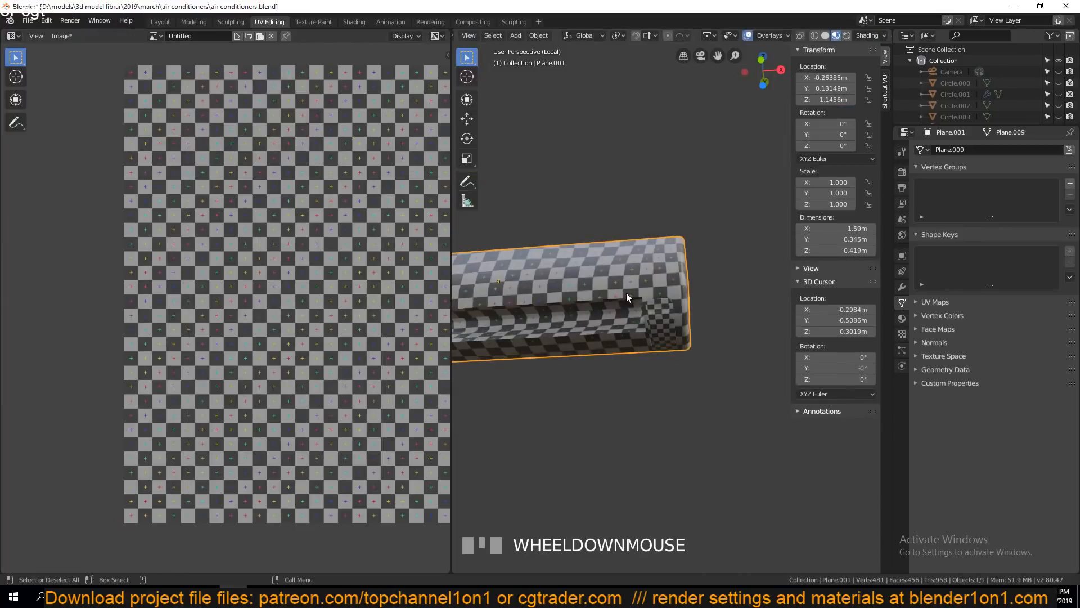
mouse_move(627, 292)
middle_mouse_down()
mouse_move(593, 313)
mouse_move(618, 275)
middle_mouse_up()
scroll(632, 310, "up", 4)
key("Tab")
scroll(637, 329, "down", 2)
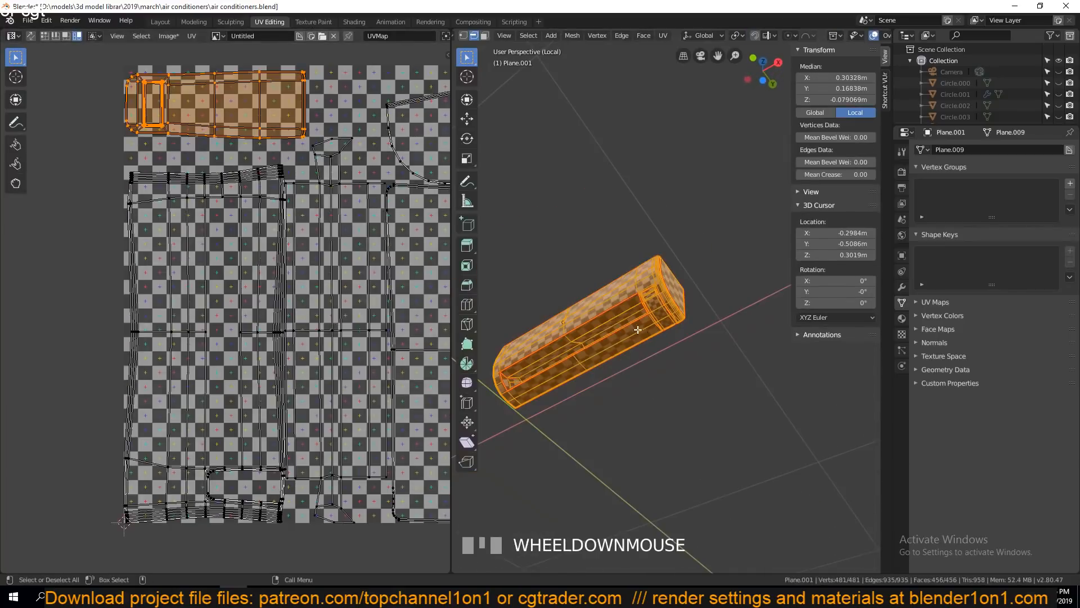
middle_click_drag(615, 327, 657, 370)
- Unhide all objects, select the row of louvres beneath the casing and show its modifier settings
key("Tab")
key("alt+h")
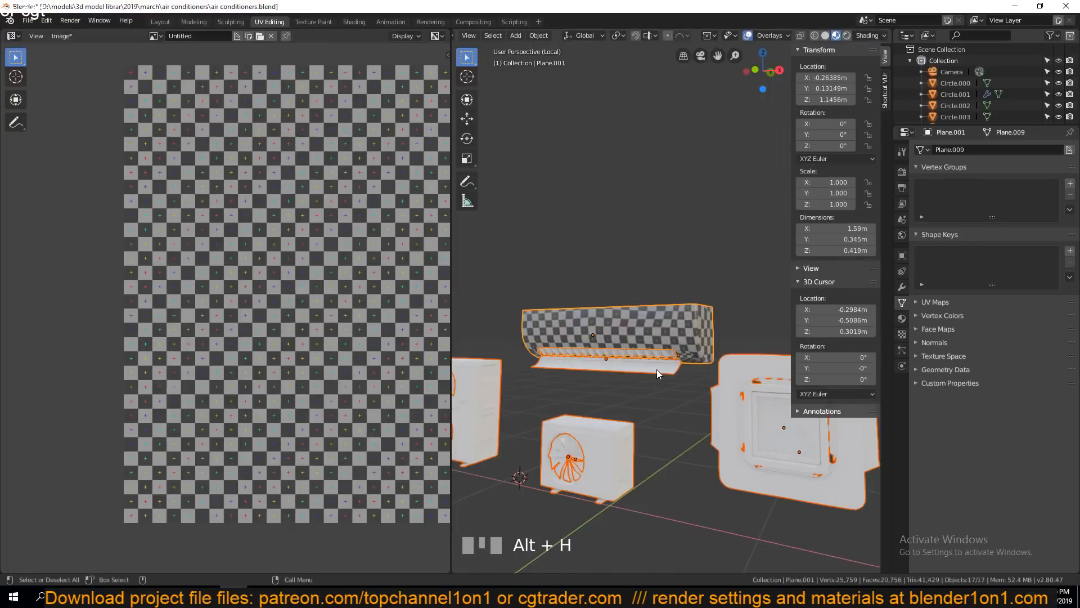
left_click(657, 369)
scroll(623, 346, "up", 4)
left_click(653, 377)
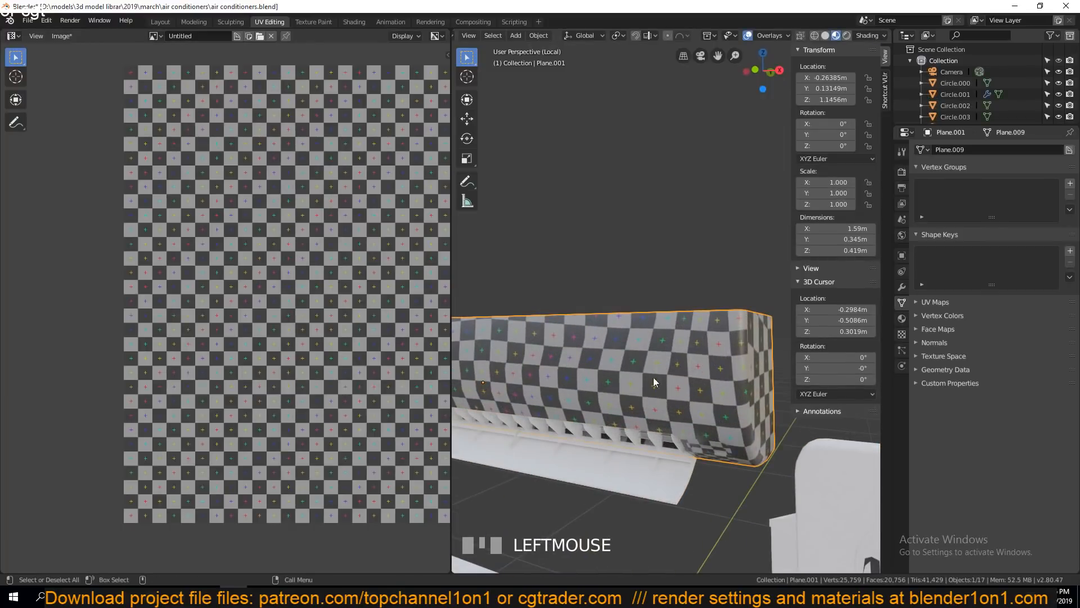
middle_click_drag(645, 471, 653, 398)
left_click(655, 376)
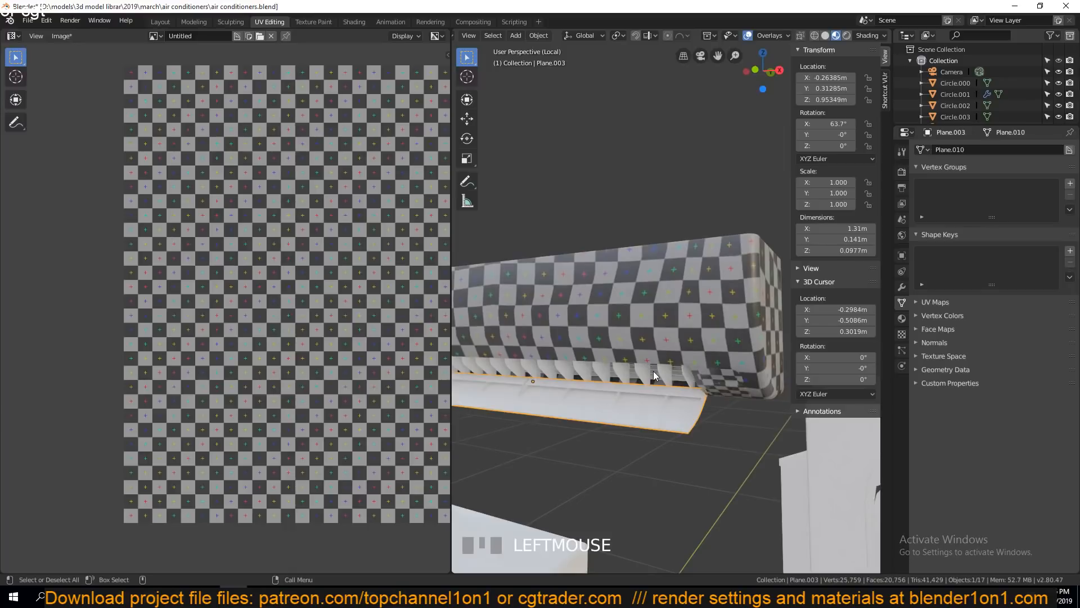
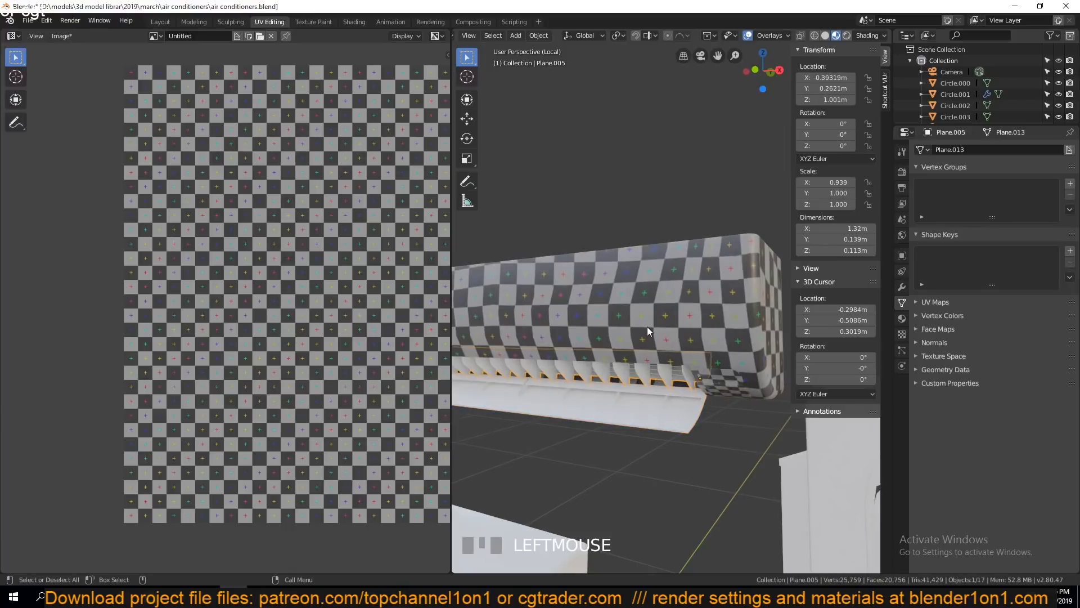
left_click(647, 373)
left_click(647, 374)
left_click(902, 288)
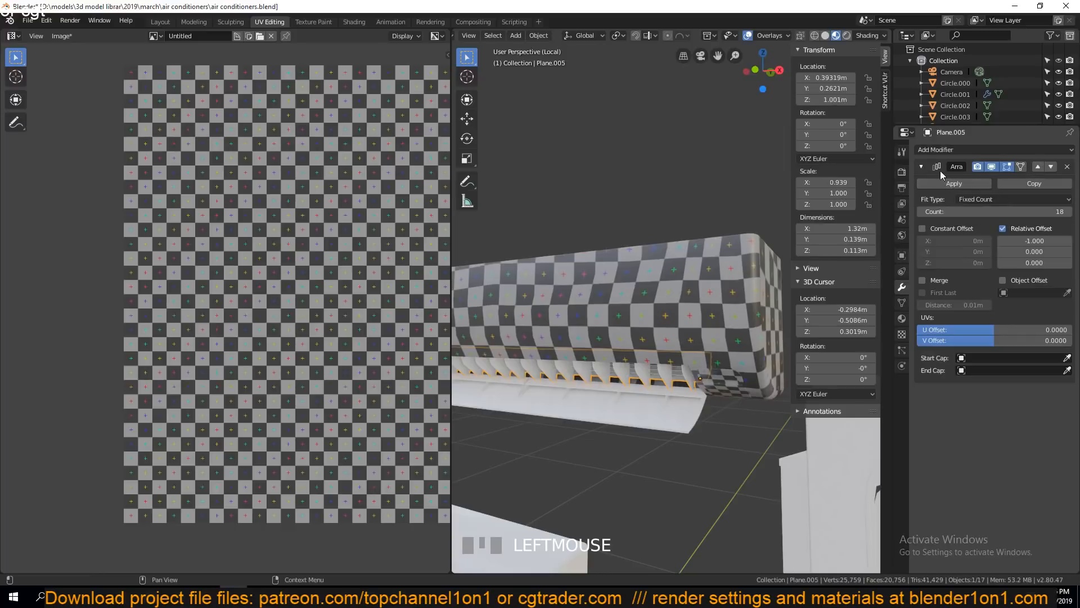
- Examine the louvre row beneath the casing and the single source piece that its Array modifier repeats
key("grave")
scroll(647, 315, "down", 3)
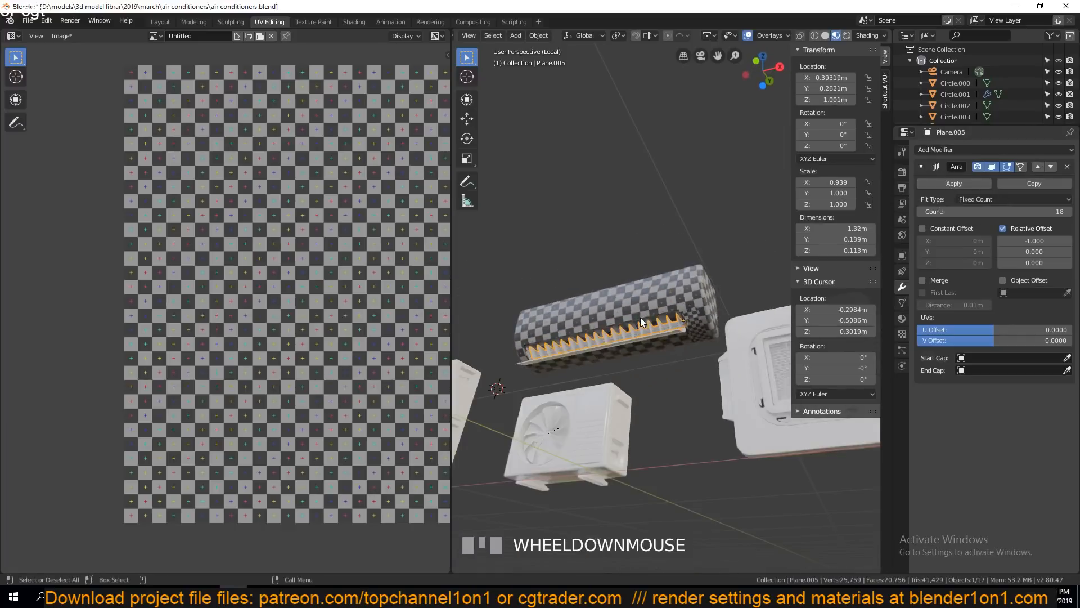
key("grave")
scroll(642, 309, "up", 3)
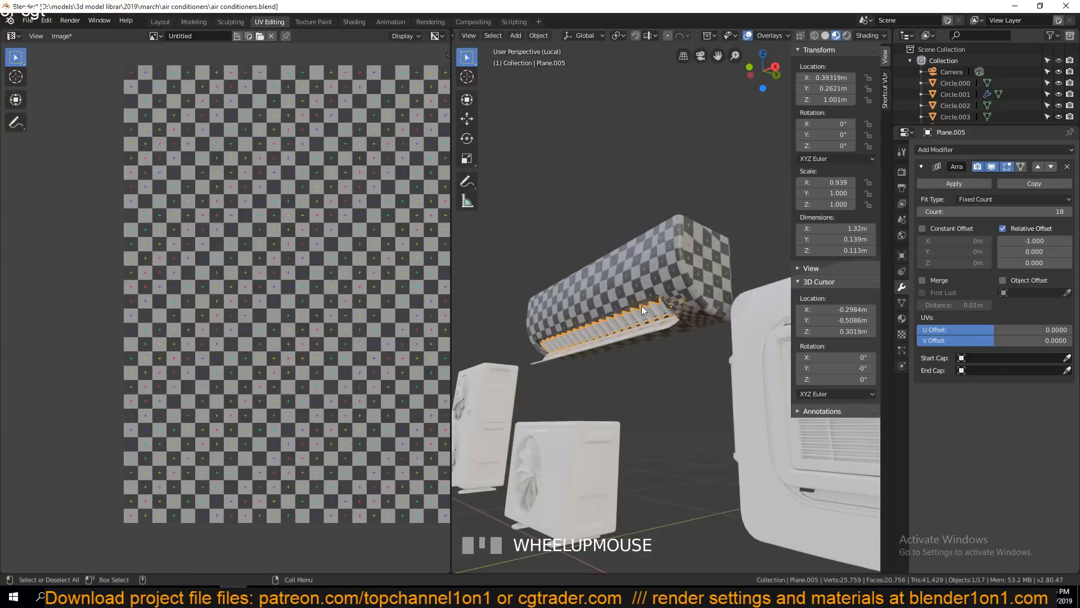
scroll(566, 321, "up", 3)
key("grave")
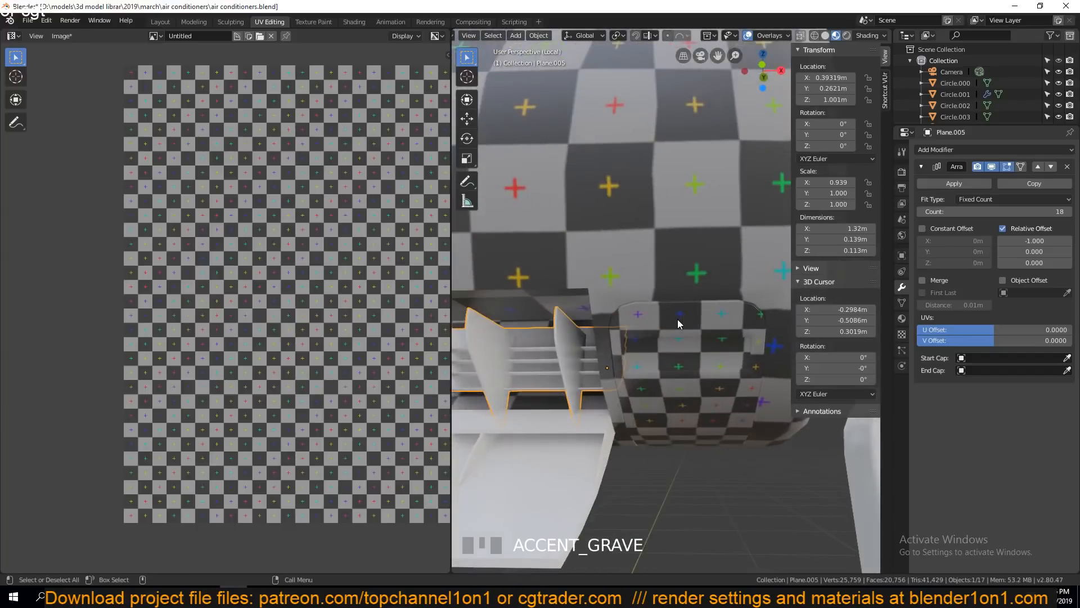
key("Tab")
key("a")
scroll(501, 364, "down", 3)
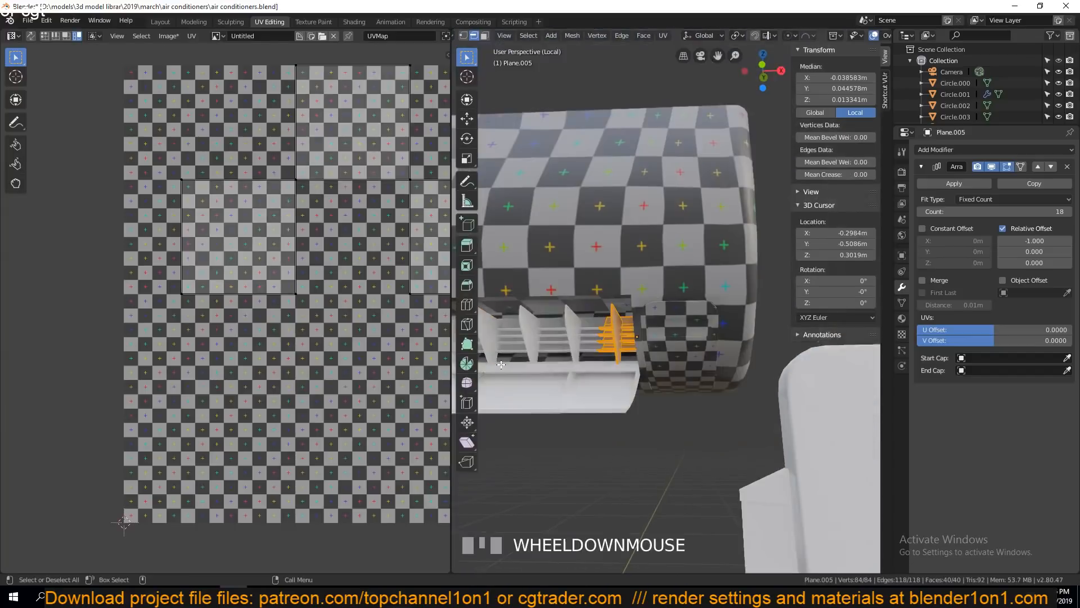
key("Tab")
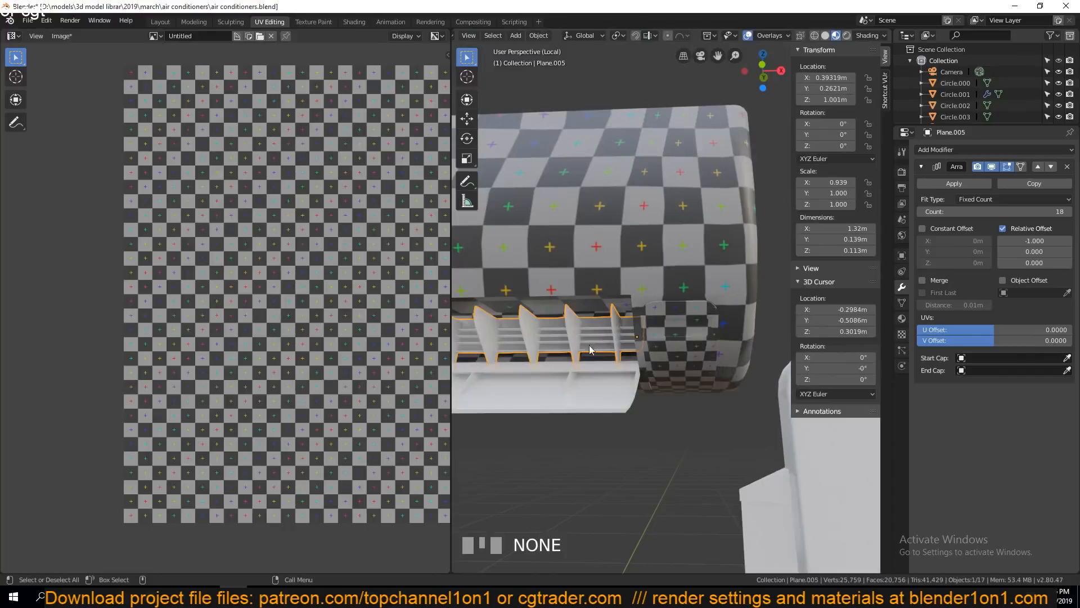
key("grave")
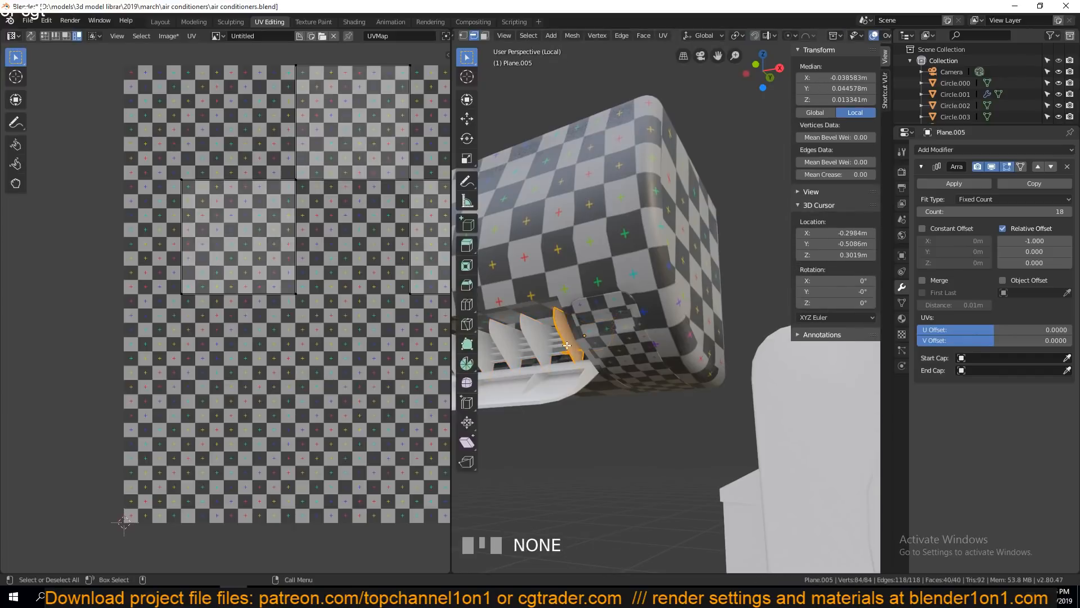
scroll(570, 348, "up", 2)
- Link the casing's checker material to the louvre row and leave only the louvres selected
key("shift+h")
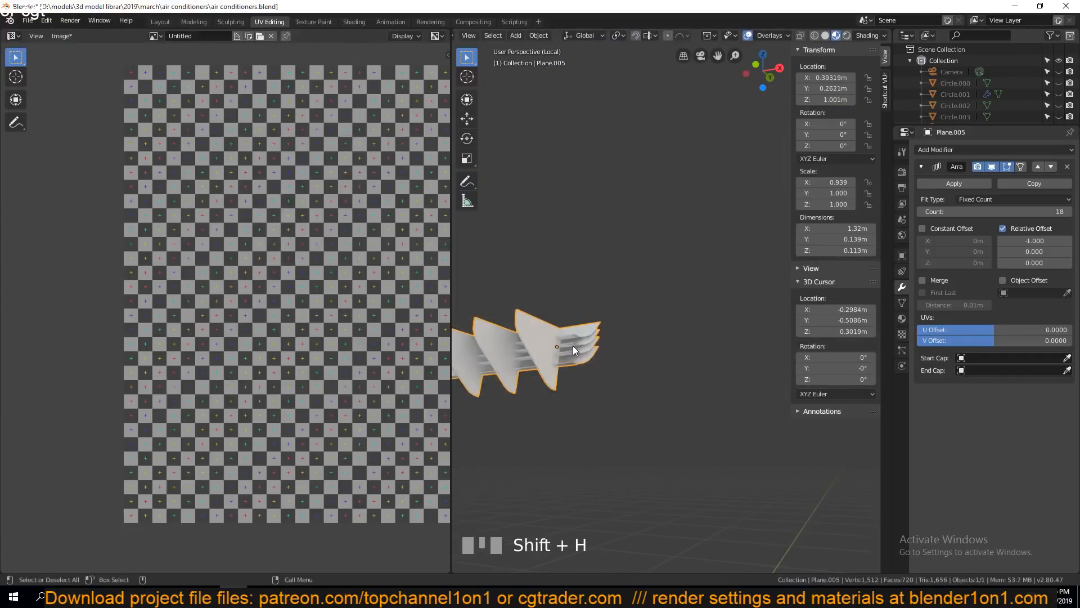
key("ctrl+z")
left_click(619, 286, "shift")
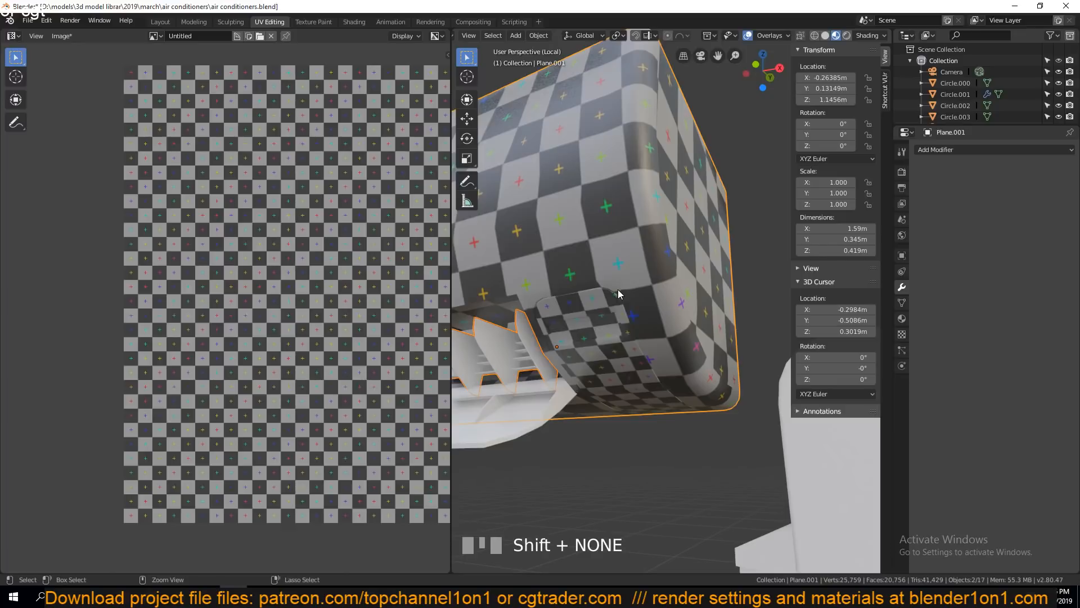
key("ctrl+l")
left_click(620, 288)
left_click(496, 355)
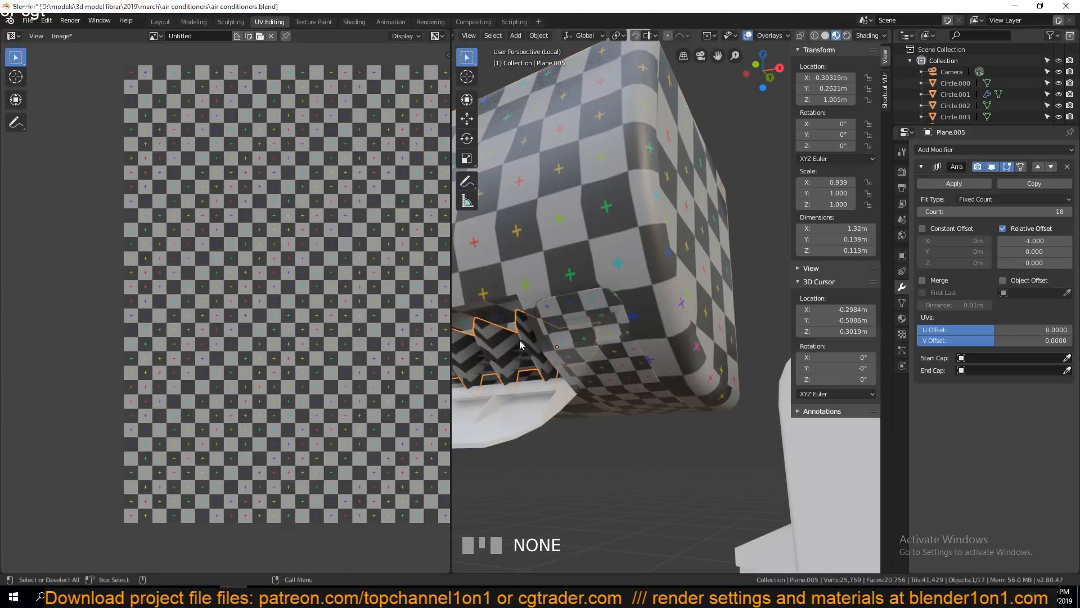
- Isolate the louvre object and turn off its Array modifier's viewport display so only the source piece shows
key("Tab")
key("Tab")
key("shift+h")
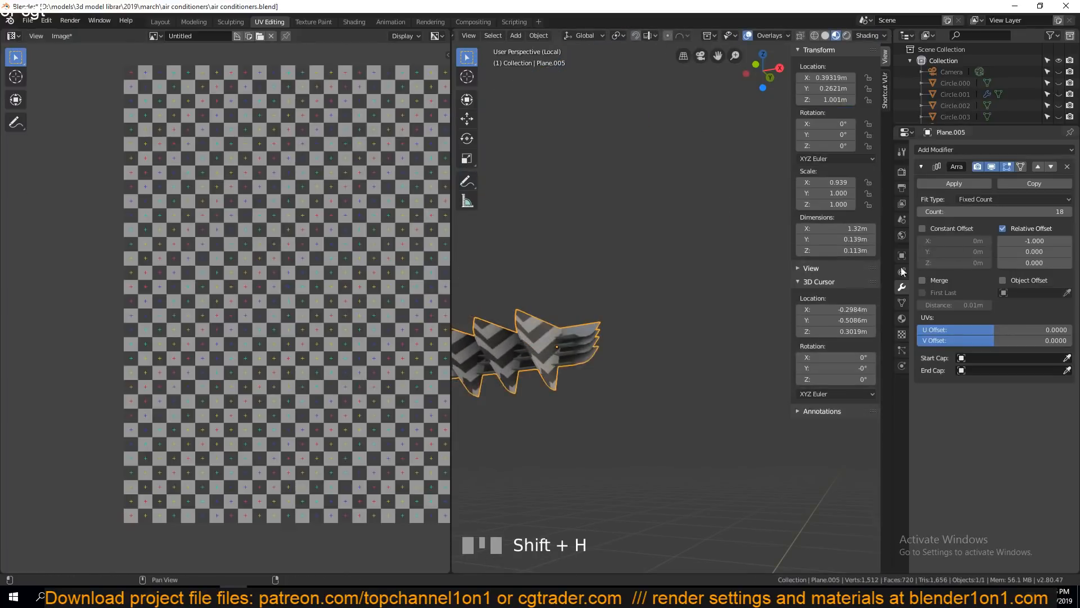
left_click(992, 167)
key("KP_Decimal")
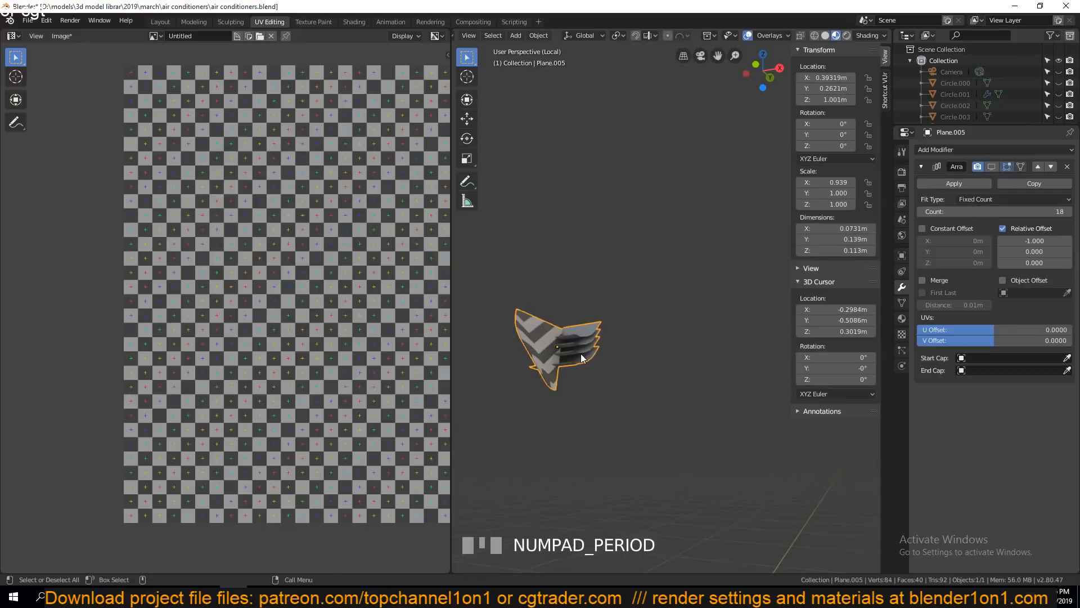
- Examine the mesh and checker texture of the single louvre's fin and curved slats from several angles, with nothing selected
key("grave")
key("Tab")
key("grave")
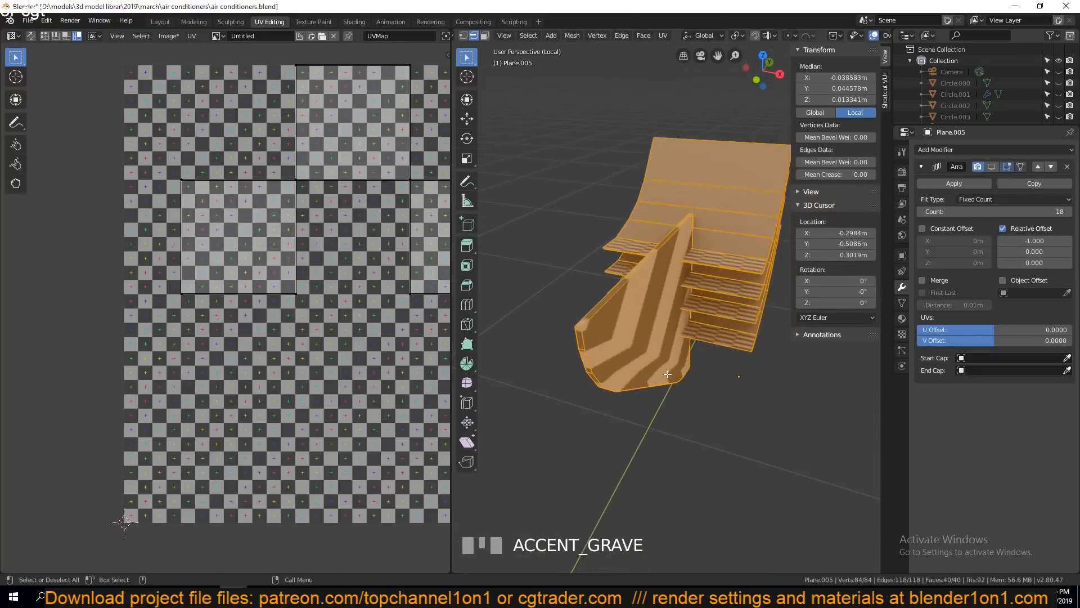
key("alt+a")
key("grave")
middle_click_drag(681, 266, 507, 322)
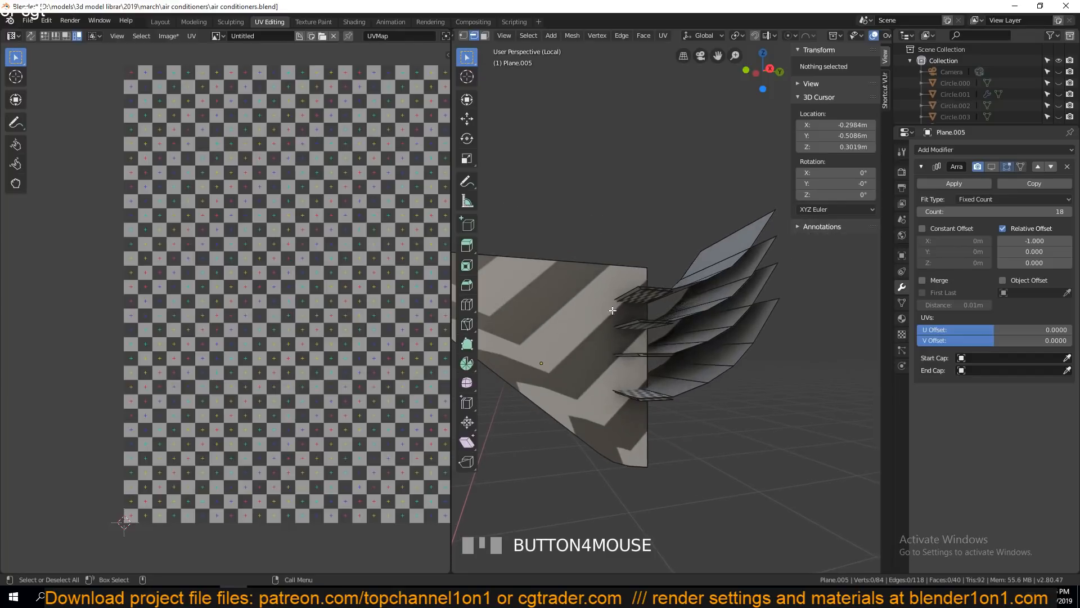
middle_click_drag(612, 310, 659, 339)
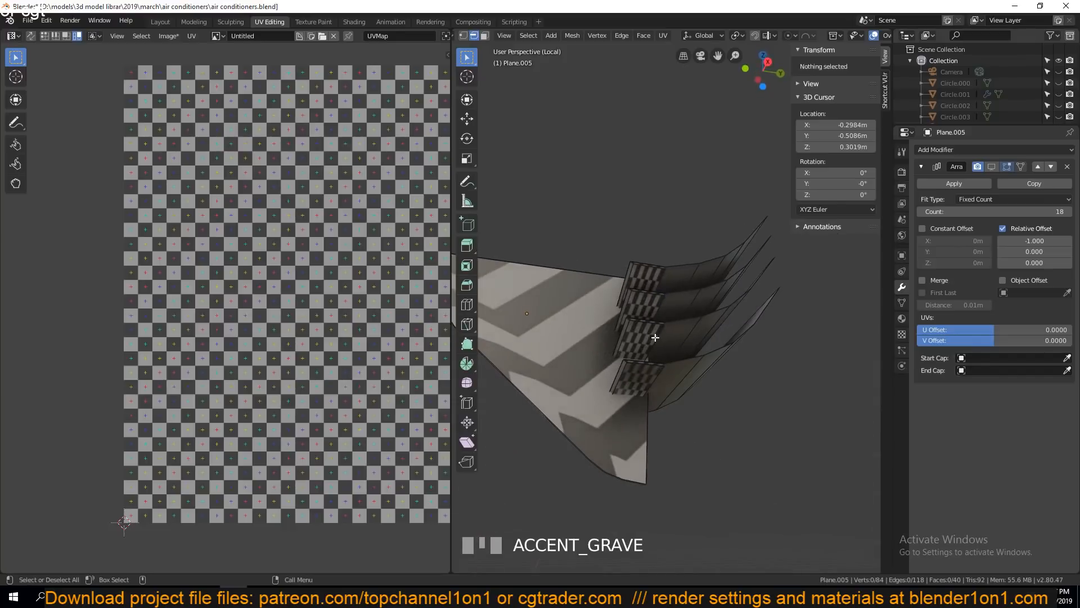
middle_click_drag(661, 341, 699, 388)
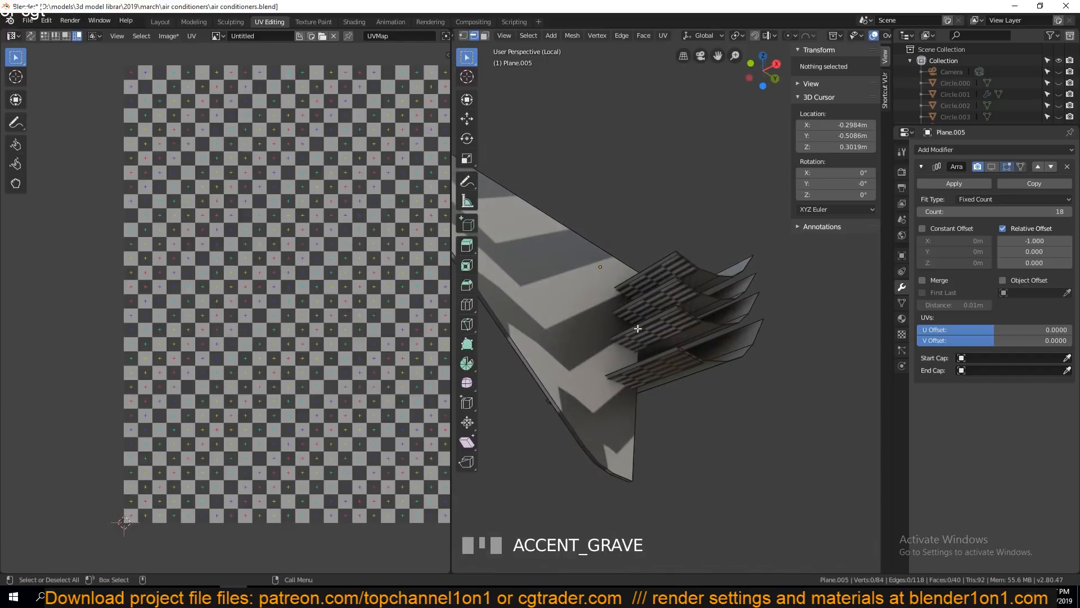
middle_click_drag(638, 328, 606, 341)
middle_click_drag(636, 295, 739, 328)
scroll(643, 390, "up", 2)
scroll(750, 316, "down", 5)
key("Tab")
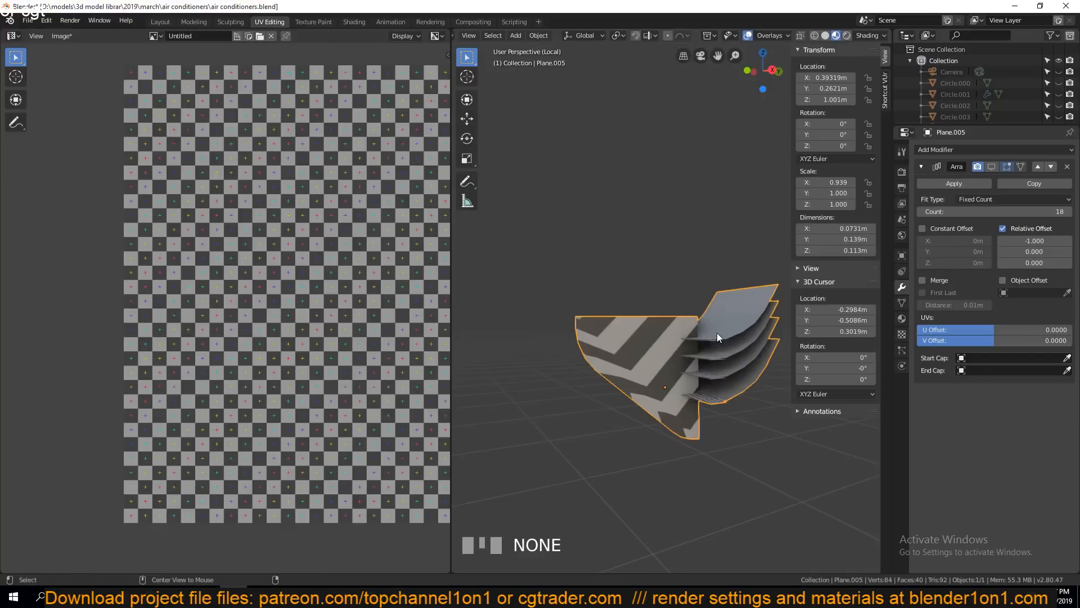
- Unhide all objects to check how the louvre piece sits in the casing, and isolate the louvre again
key("alt+h")
key("grave")
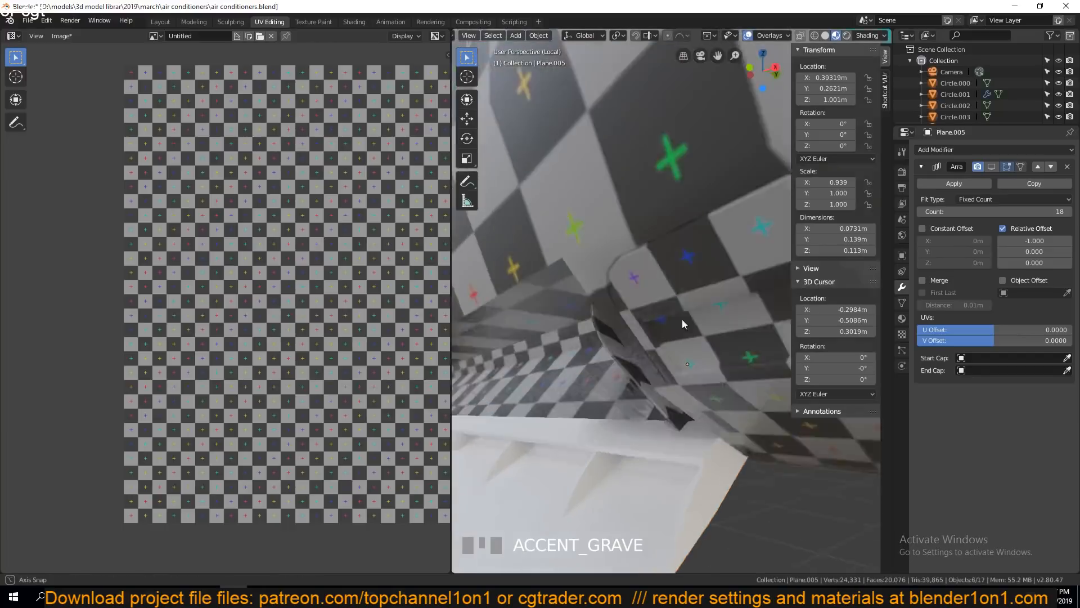
scroll(682, 319, "down", 2)
key("grave")
left_click(674, 325)
middle_click_drag(674, 326, 629, 335)
key("shift+h")
- Select all faces of the louvre piece, including the fin and slats, and unwrap them
scroll(660, 332, "up", 4)
key("Tab")
left_click(696, 421)
left_click(620, 325, "shift")
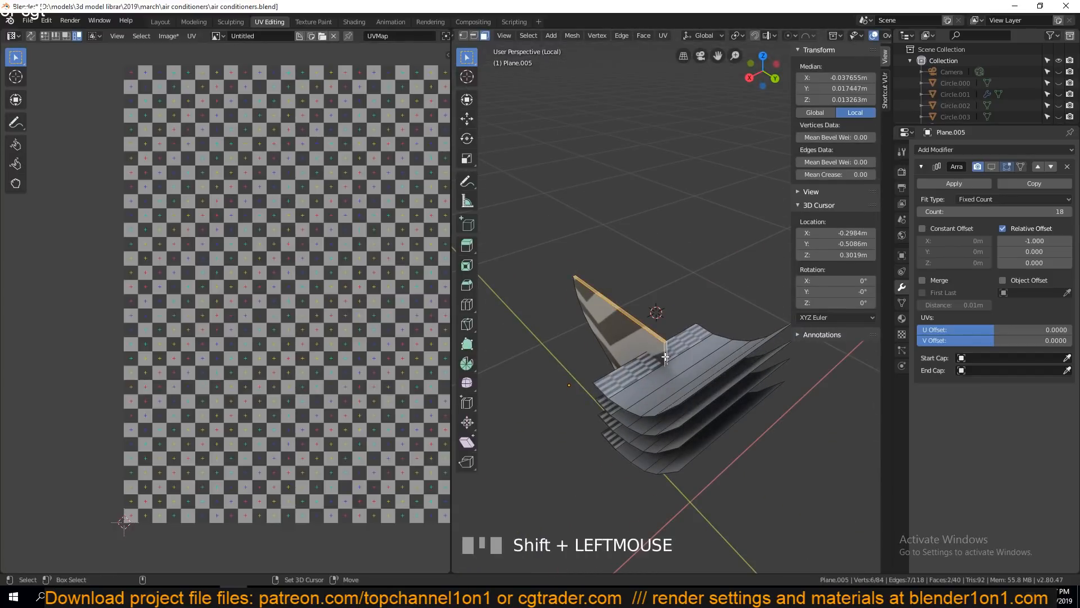
key("a")
key("u")
left_click(572, 302)
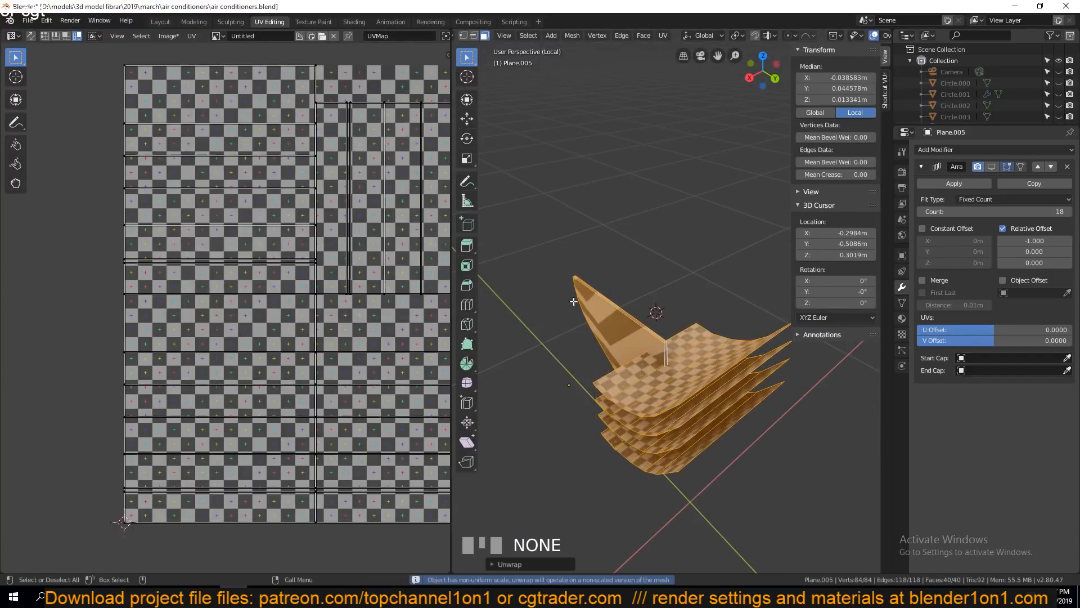
- Examine the checker texture on the louvre's fin and slats, and the new UV layout, for remaining distortion
middle_click_drag(573, 302, 652, 339)
key("Tab")
scroll(719, 340, "up", 4)
key("grave")
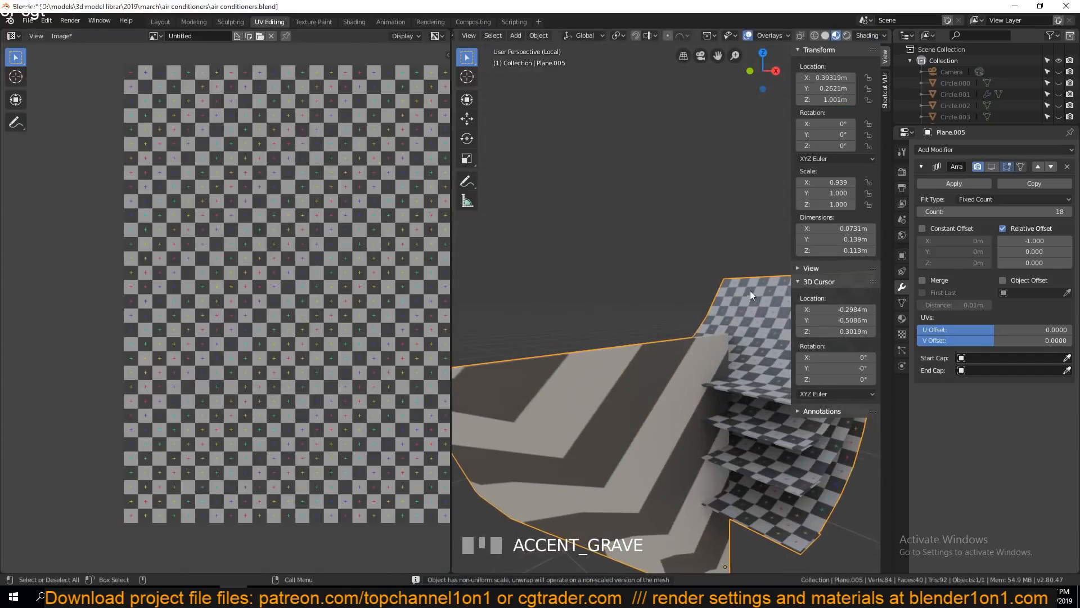
key("Tab")
scroll(430, 315, "down", 1)
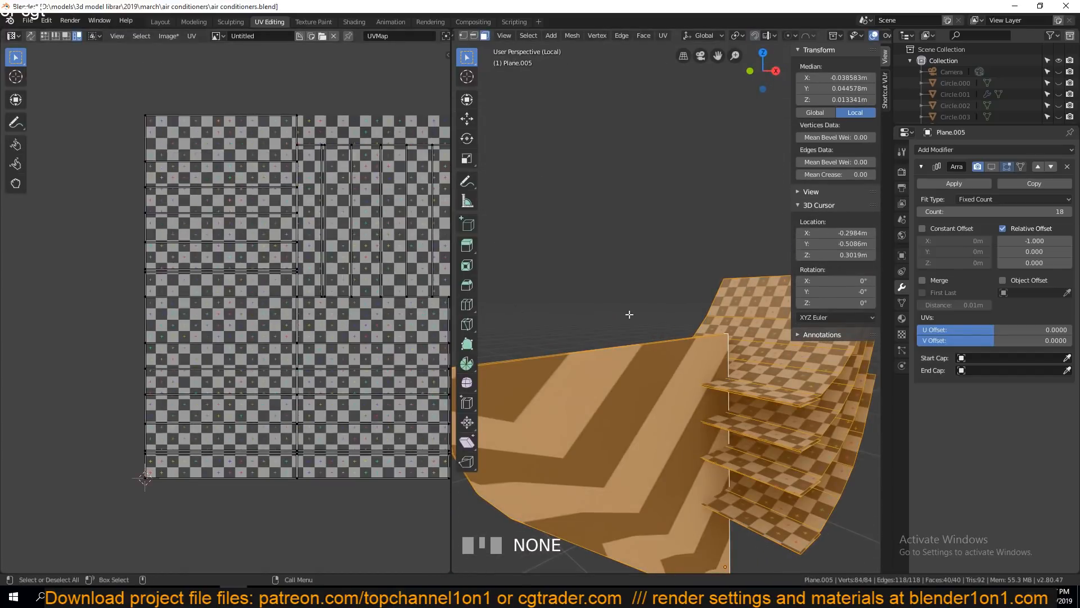
key("grave")
middle_click_drag(689, 383, 697, 345)
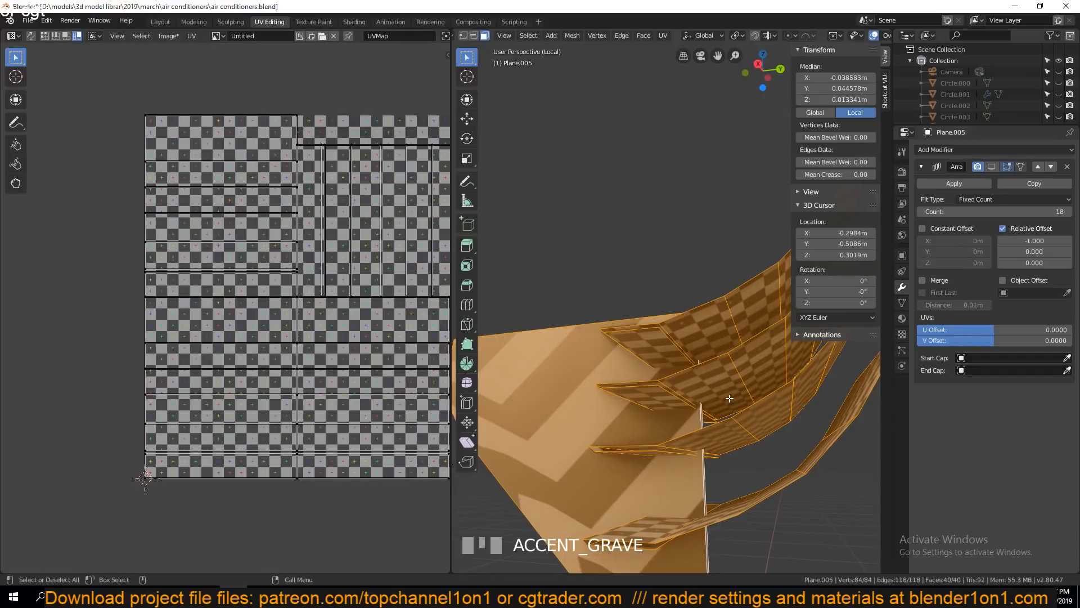
middle_click_drag(729, 398, 723, 442)
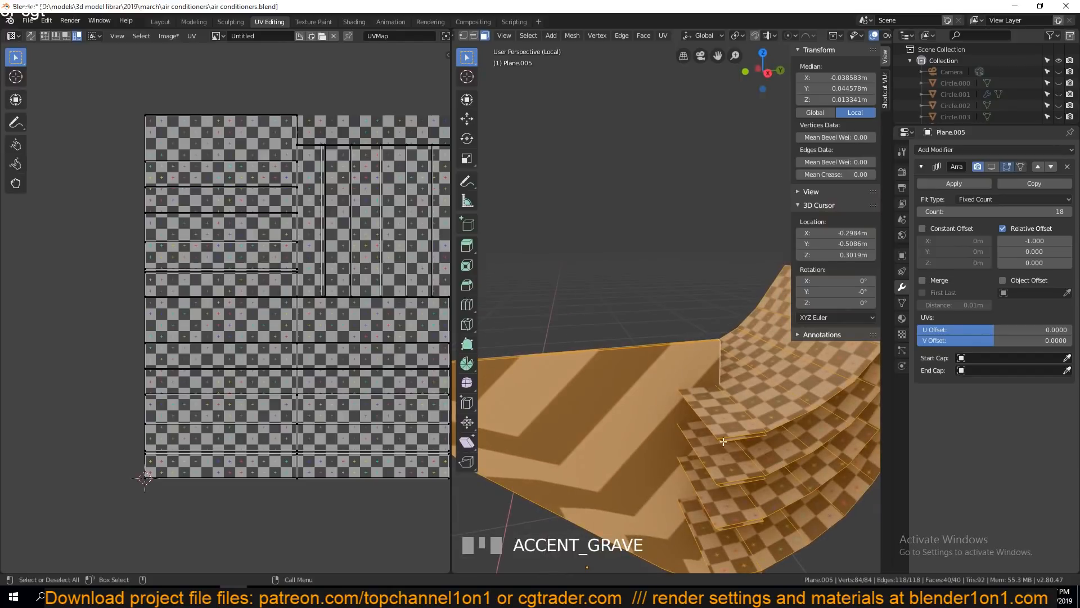
middle_click_drag(648, 401, 718, 321)
middle_click_drag(718, 321, 735, 437, "shift")
- Mark the edges along the top and slat-side end of the louvre's fin as seams
key("alt+a")
left_click(660, 412)
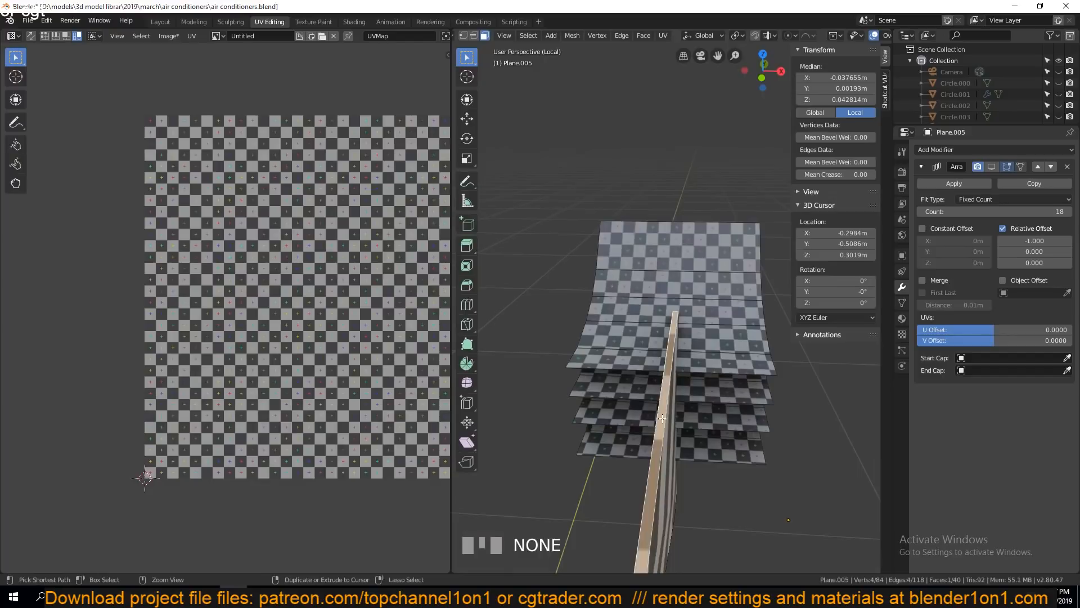
key("ctrl+l")
middle_click_drag(633, 426, 616, 410)
scroll(612, 437, "down", 2)
key("2")
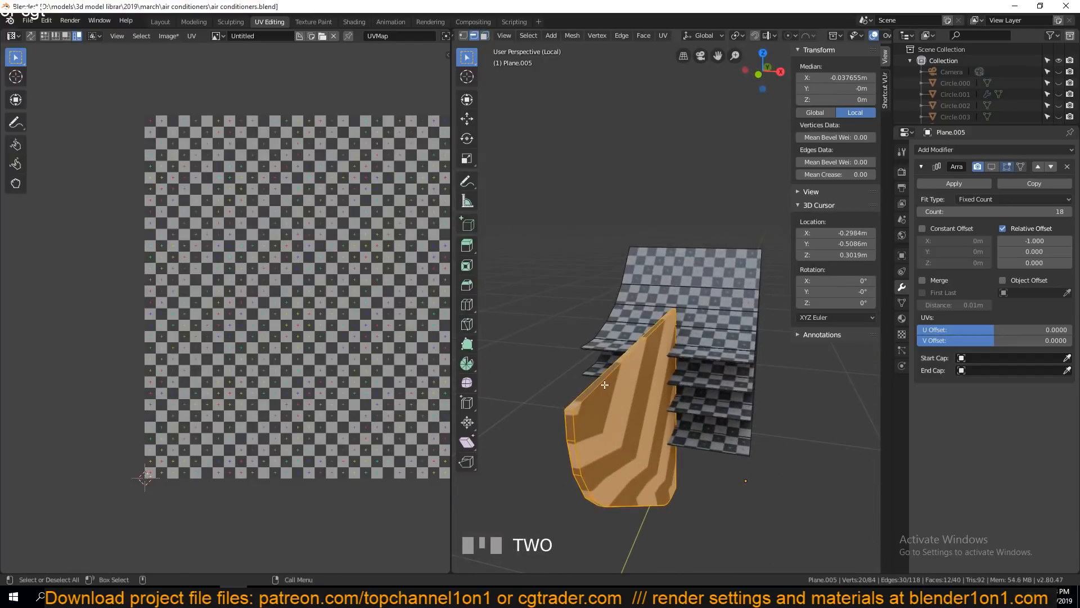
left_click(604, 384)
middle_click_drag(660, 380, 680, 320)
left_click(681, 319, "shift")
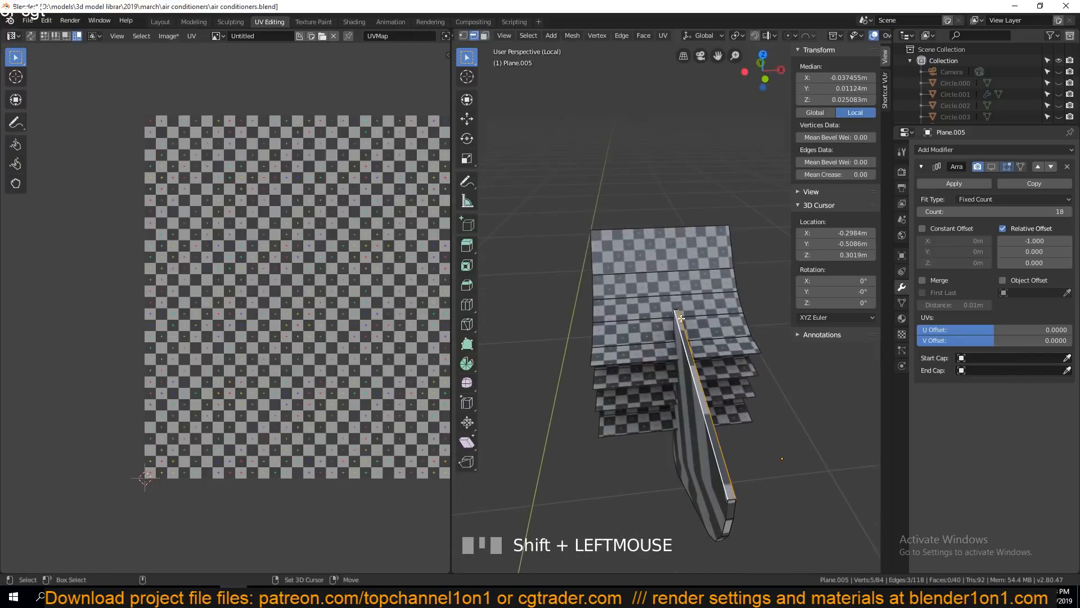
key("ctrl+e")
left_click(710, 357)
- Unwrap all faces of the louvre piece using the fin's seams and check the resulting checker texture
key("a")
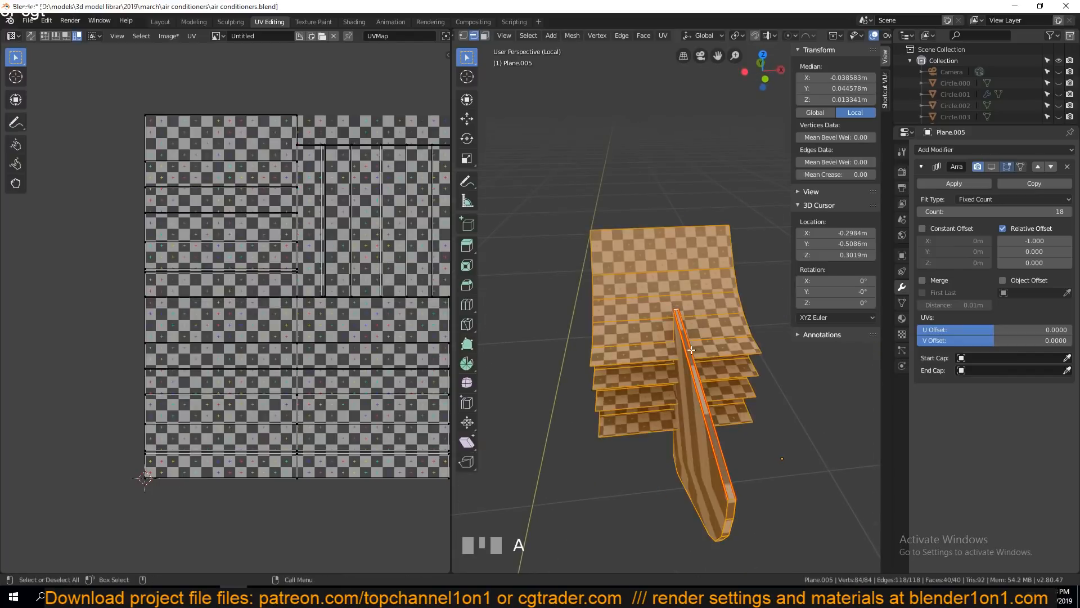
key("u")
left_click(693, 351)
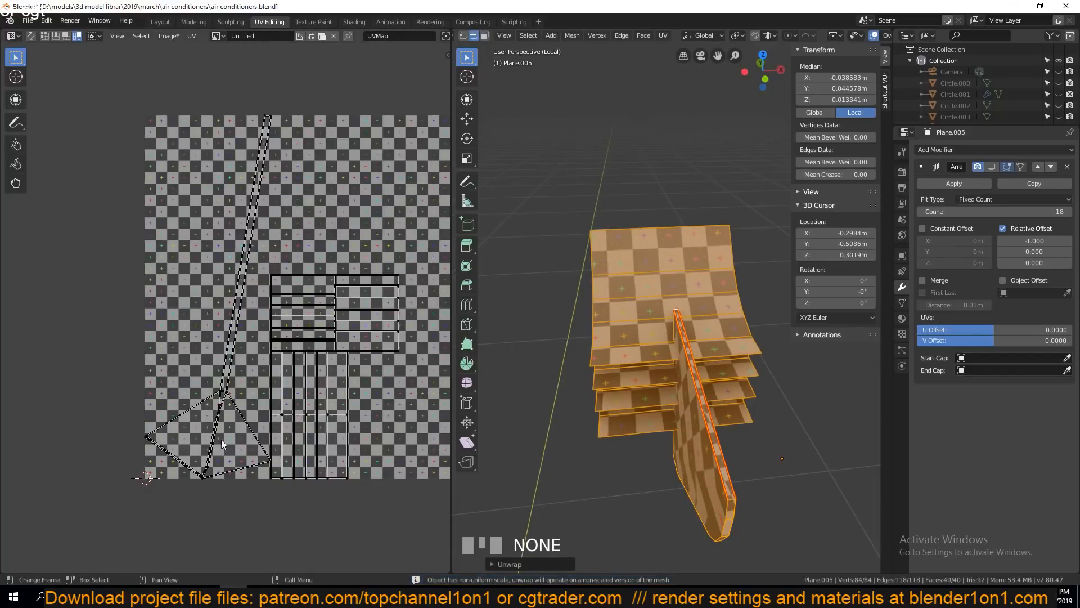
key("grave")
middle_click_drag(690, 430, 565, 395)
scroll(565, 363, "down", 1)
key("Tab")
scroll(626, 418, "up", 1)
- Delete the two narrow faces along the fin's top and its slat-side end
key("3")
left_click(592, 406)
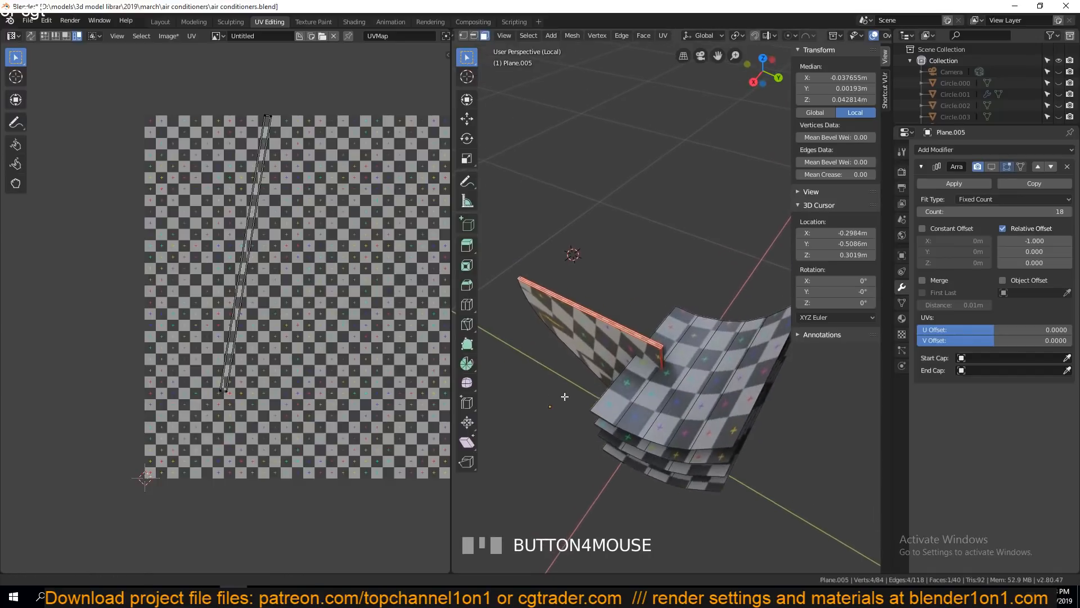
scroll(638, 323, "up", 3)
key("shift+grave")
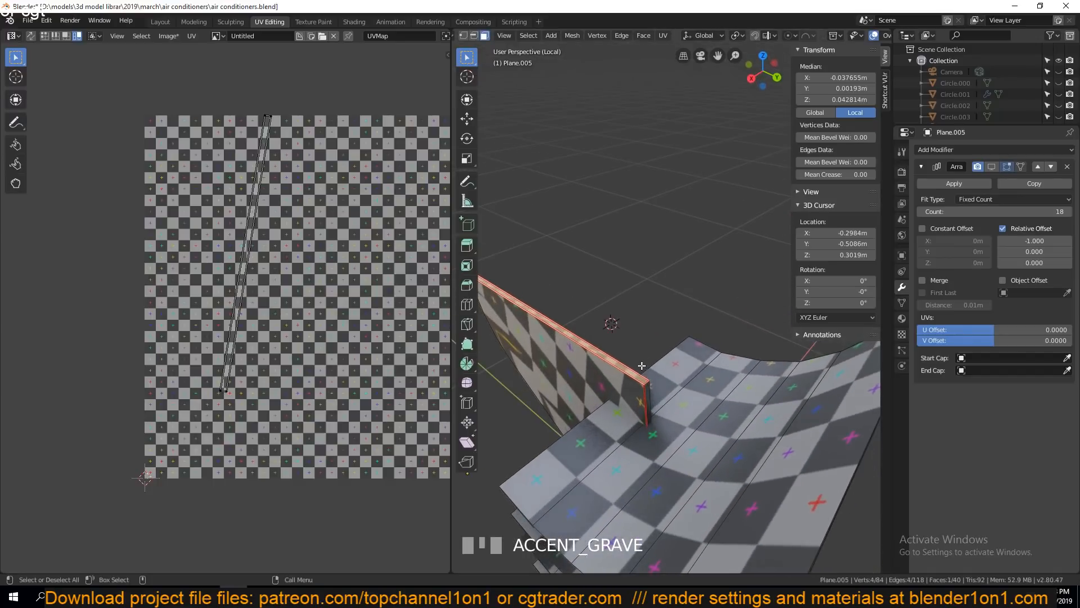
scroll(642, 366, "up", 1)
left_click(638, 449, "shift")
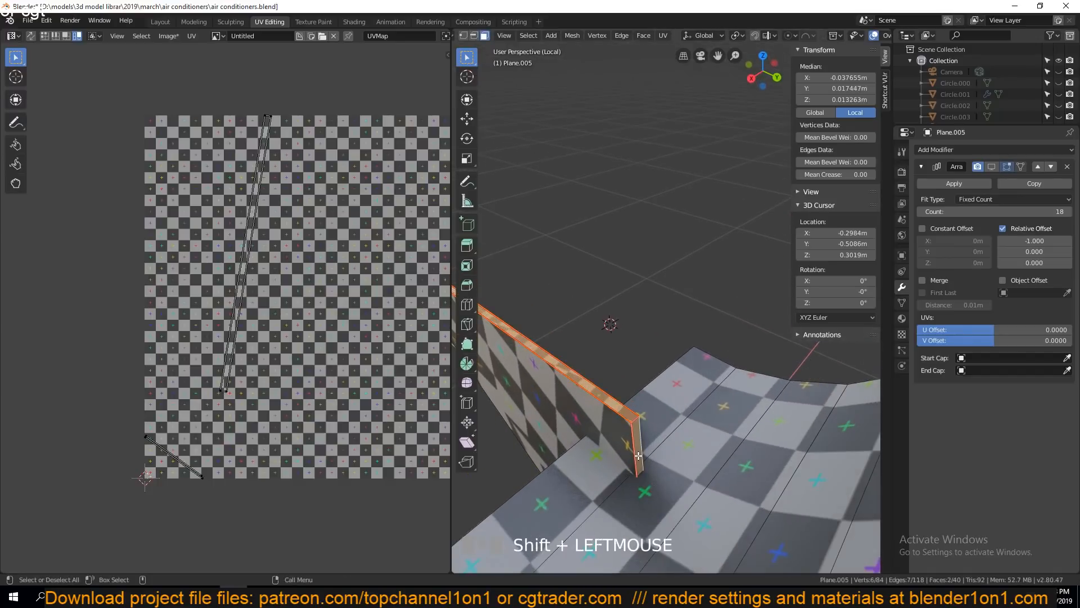
key("x")
left_click(638, 462)
- Clear the seams from all linked faces of the fin and unwrap the whole louvre piece
scroll(630, 450, "down", 3)
middle_click_drag(611, 435, 644, 398)
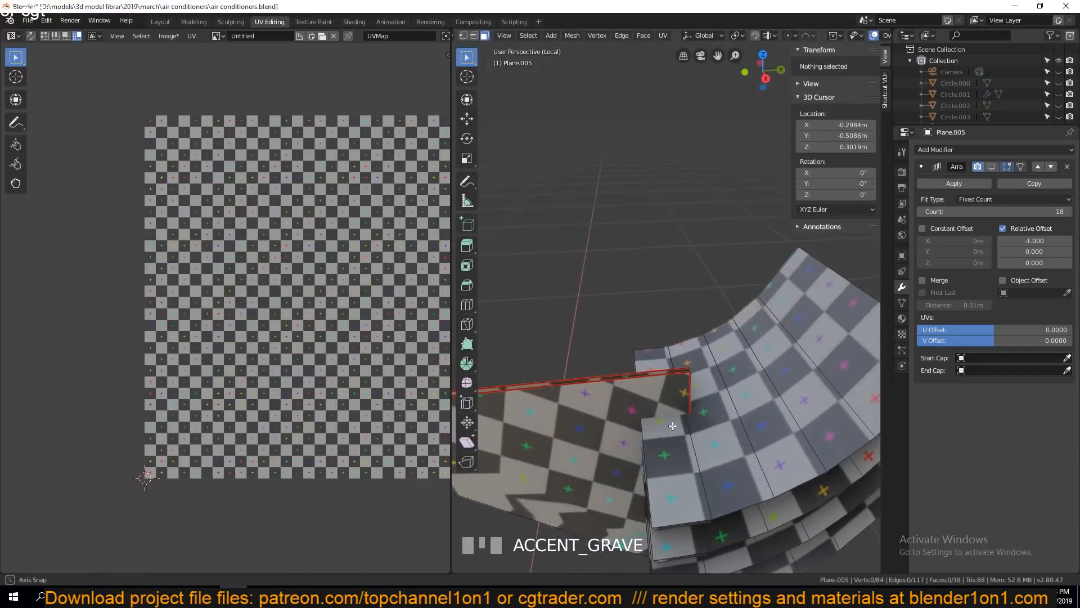
left_click(644, 398)
key("ctrl+l")
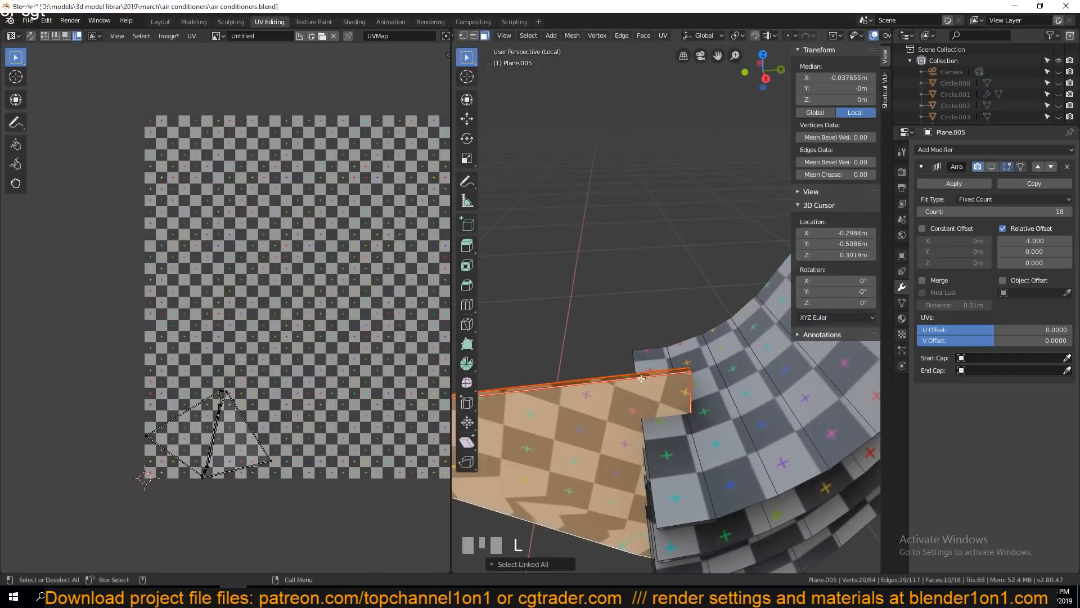
key("ctrl+e")
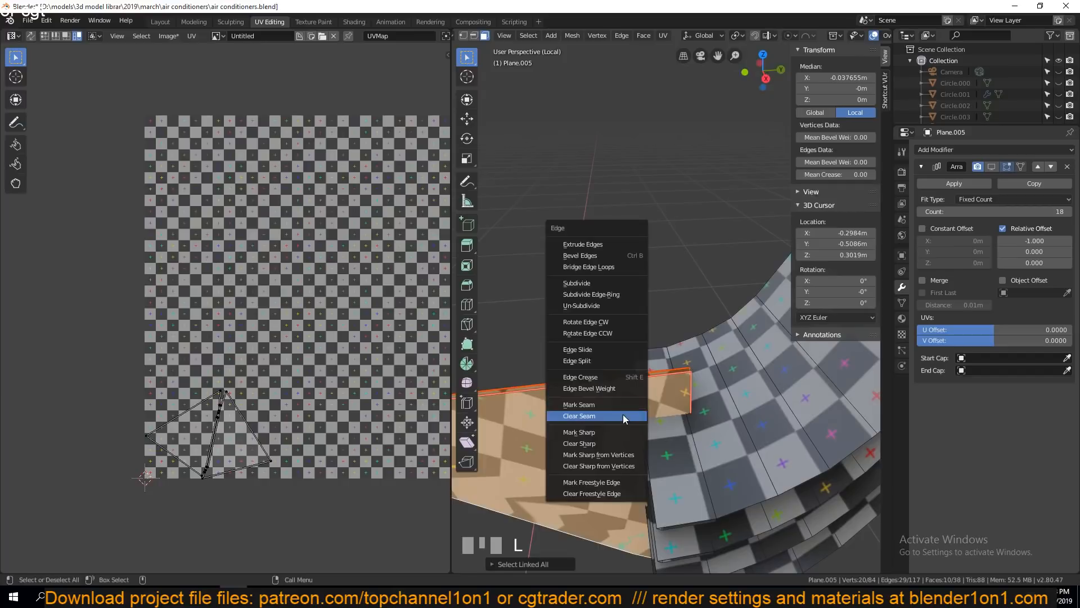
left_click(627, 408)
key("a")
key("u")
left_click(625, 415)
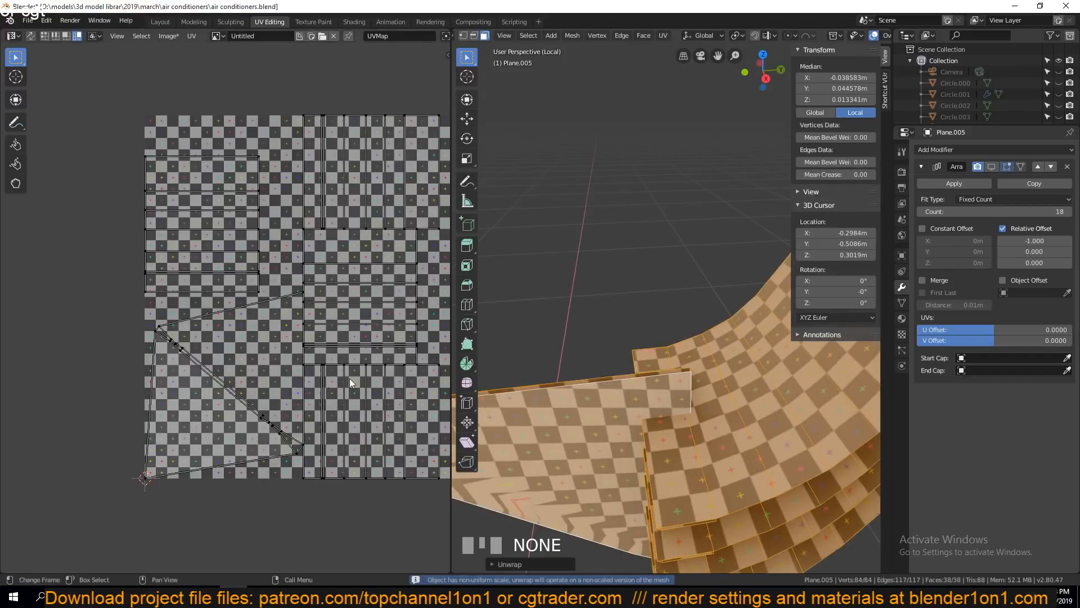
- Examine the checker texture on the fin's flat side and the curved slats for stretching
key("grave")
middle_click_drag(560, 446, 574, 427)
scroll(601, 414, "down", 4)
key("grave")
key("Tab")
scroll(609, 454, "up", 2)
key("Tab")
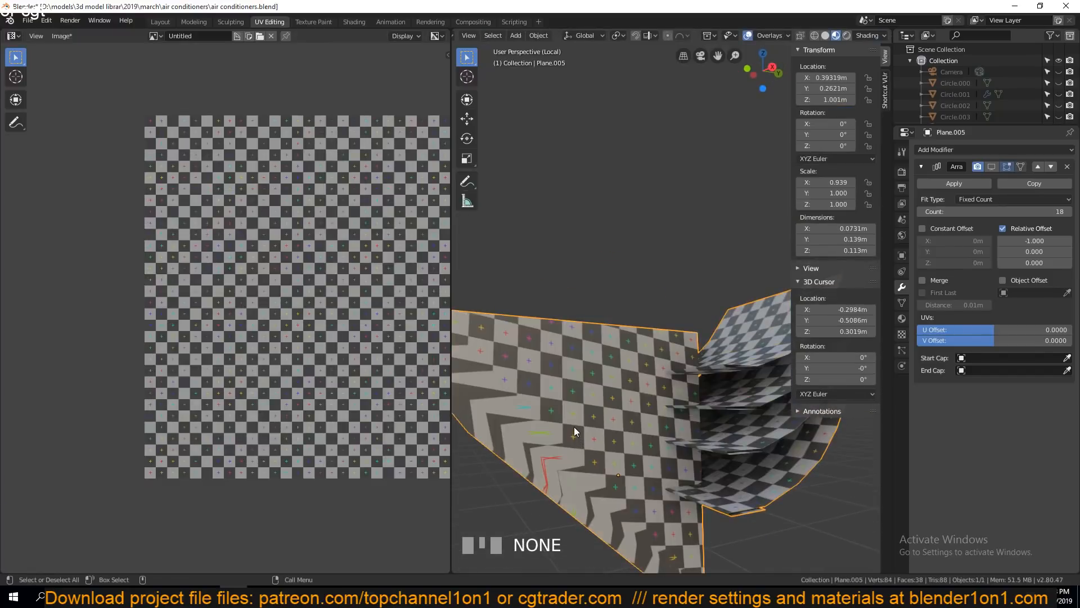
key("Tab")
key("ctrl+l")
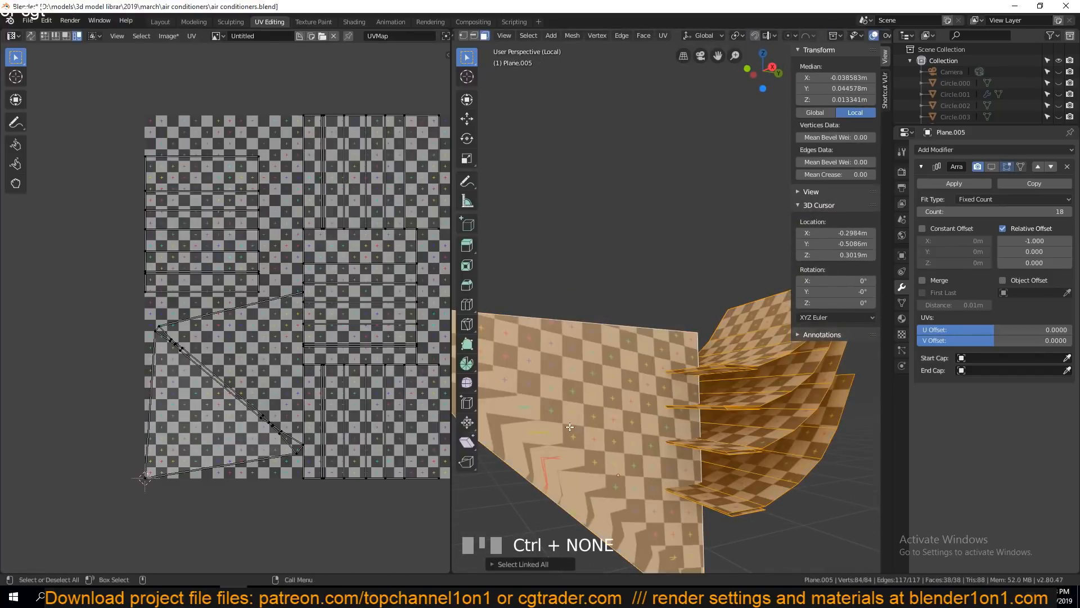
key("grave")
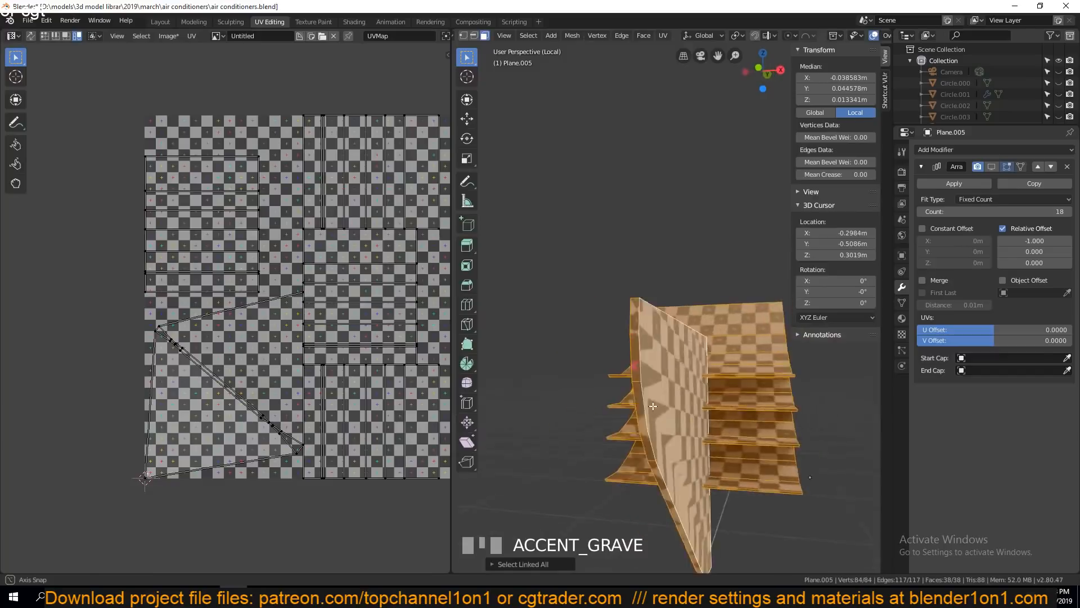
- Apply the louvre object's rotation and scale, and unwrap all of its faces
key("Tab")
key("ctrl+a")
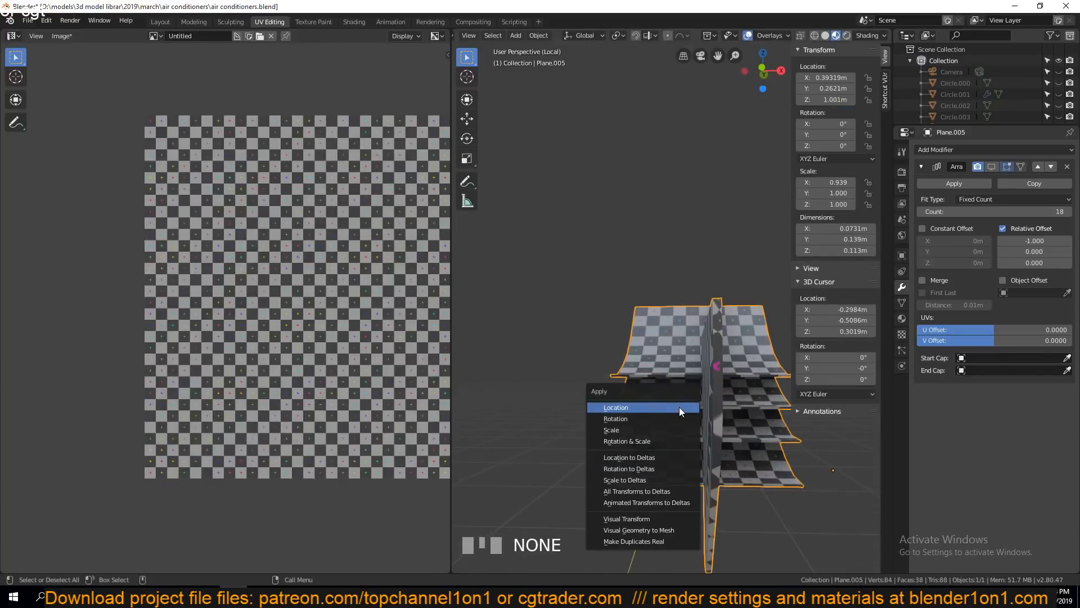
left_click(674, 440)
key("Tab")
key("u")
left_click(675, 437)
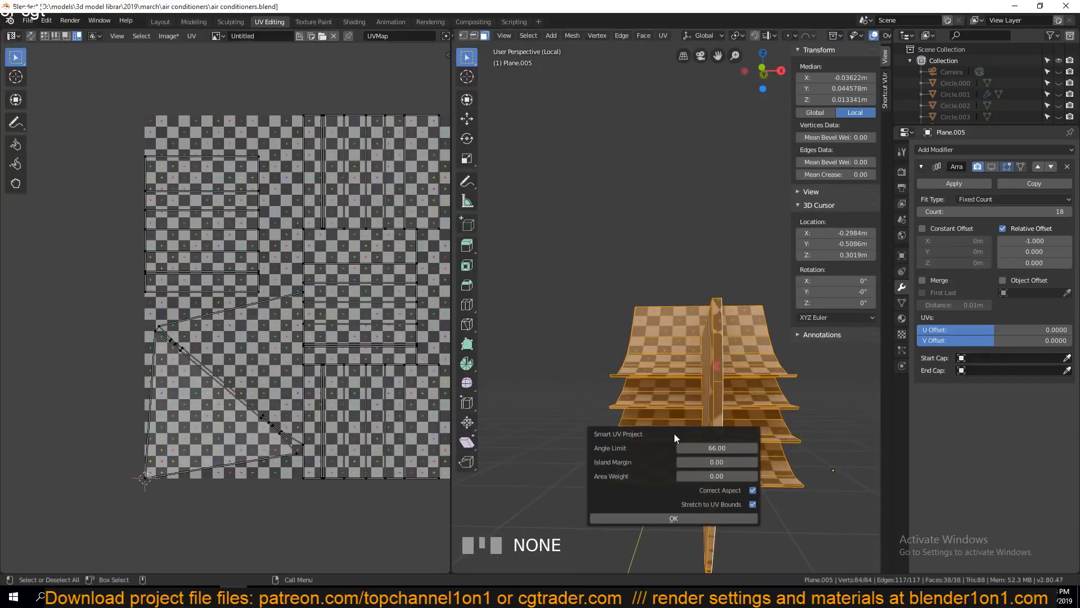
key("u")
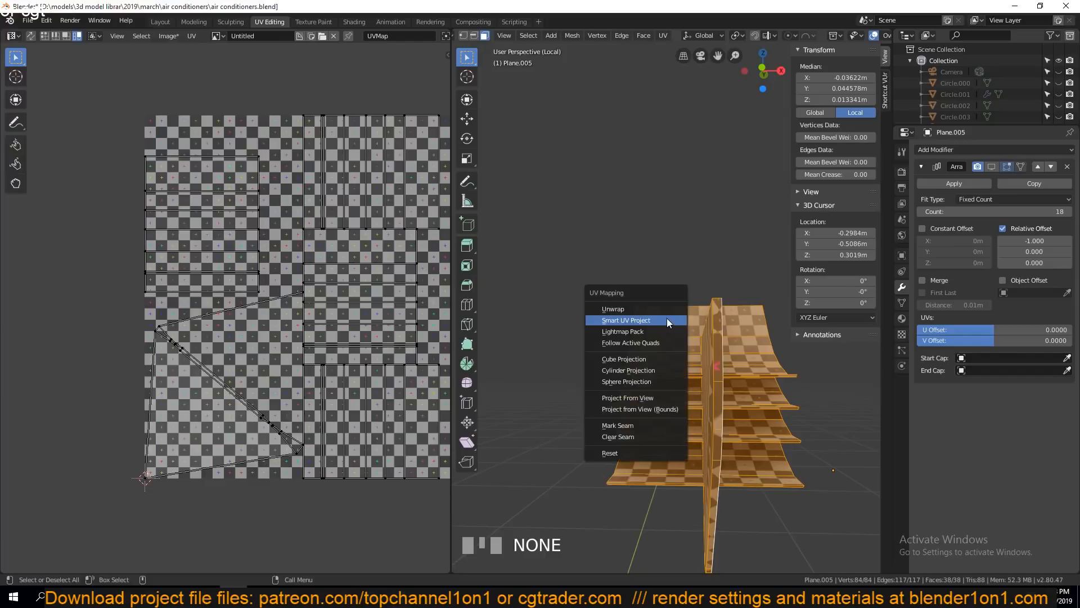
left_click(668, 308)
- Examine the checker distortion on the fin's sides from several angles, with nothing selected
middle_click_drag(654, 367, 532, 372)
key("alt+a")
middle_click_drag(596, 352, 718, 377)
scroll(718, 377, "up", 1)
scroll(719, 377, "up", 1)
middle_click_drag(740, 315, 644, 288)
middle_click_drag(581, 278, 666, 320)
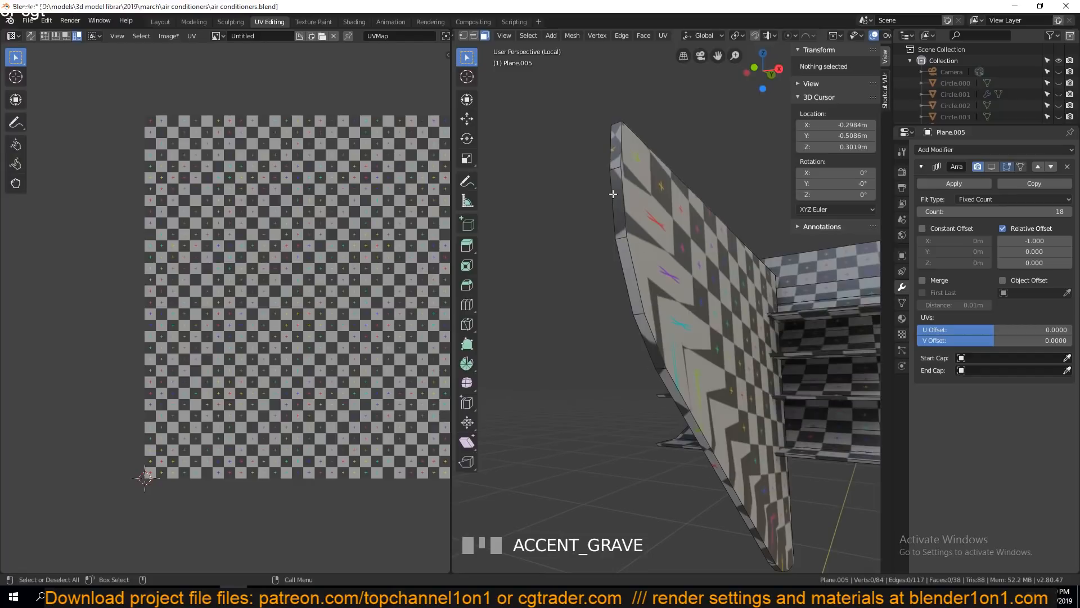
- Mark the edge loop along one side of the fin's curved rim as a seam and unwrap the whole louvre piece
key("2")
middle_click_drag(627, 249, 813, 310)
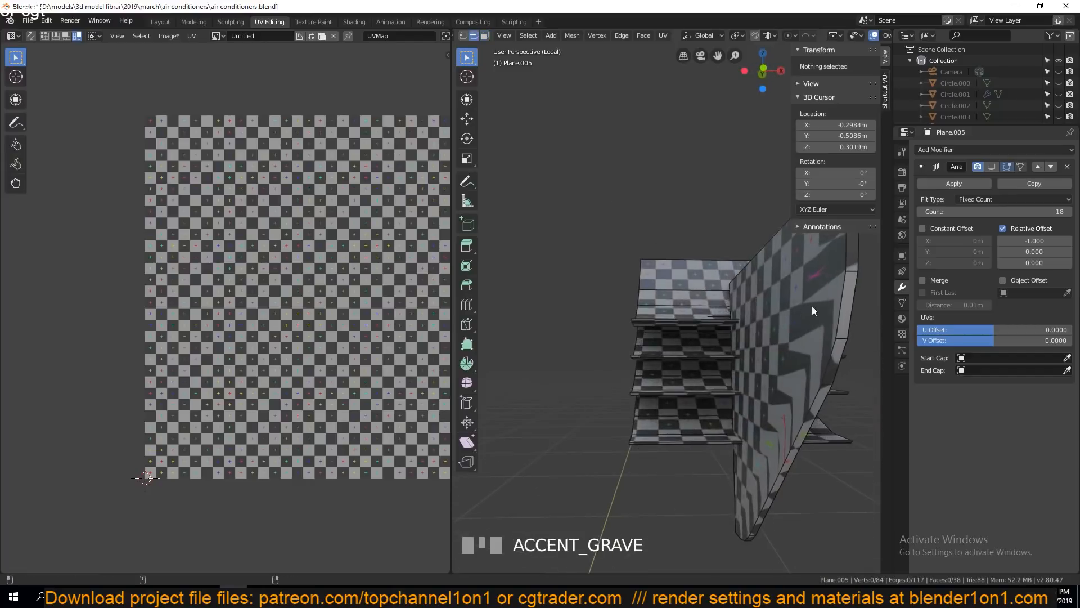
left_click(839, 307, "alt")
key("ctrl+e")
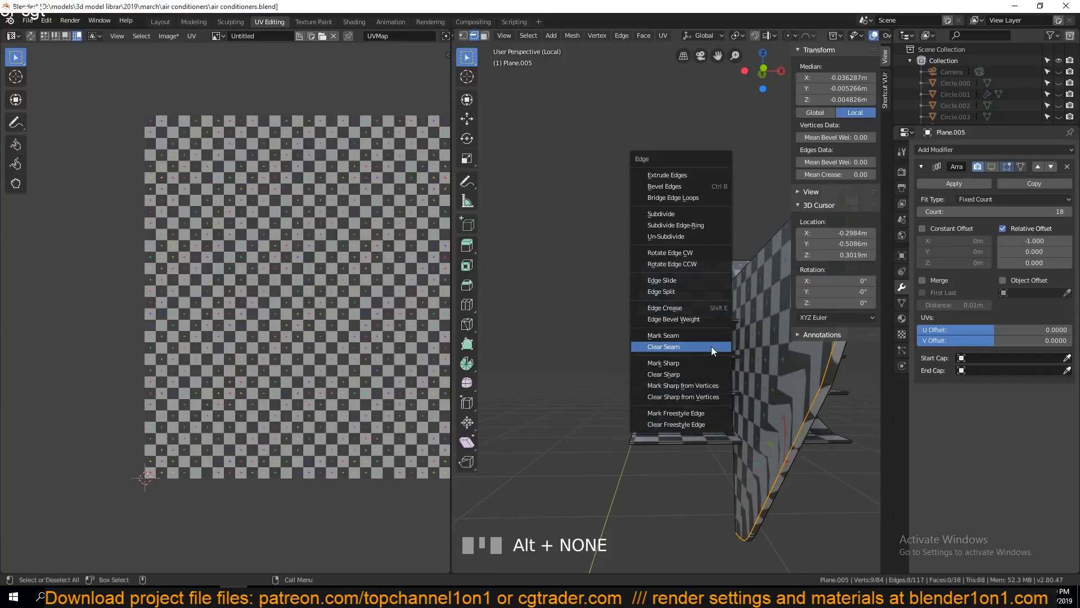
left_click(708, 337)
middle_click_drag(751, 282, 722, 328)
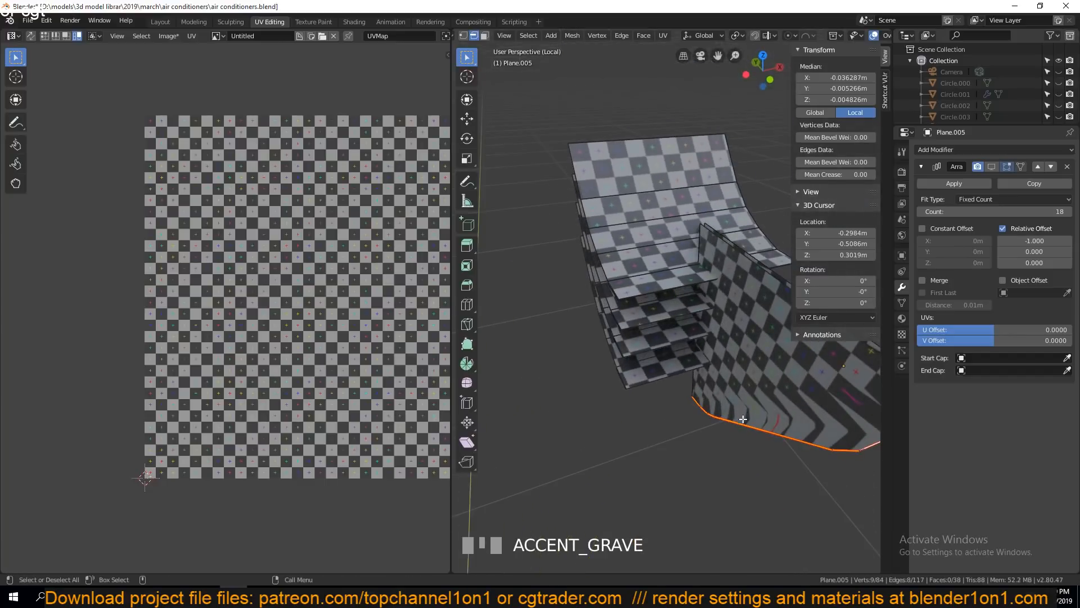
key("a")
key("u")
left_click(692, 354)
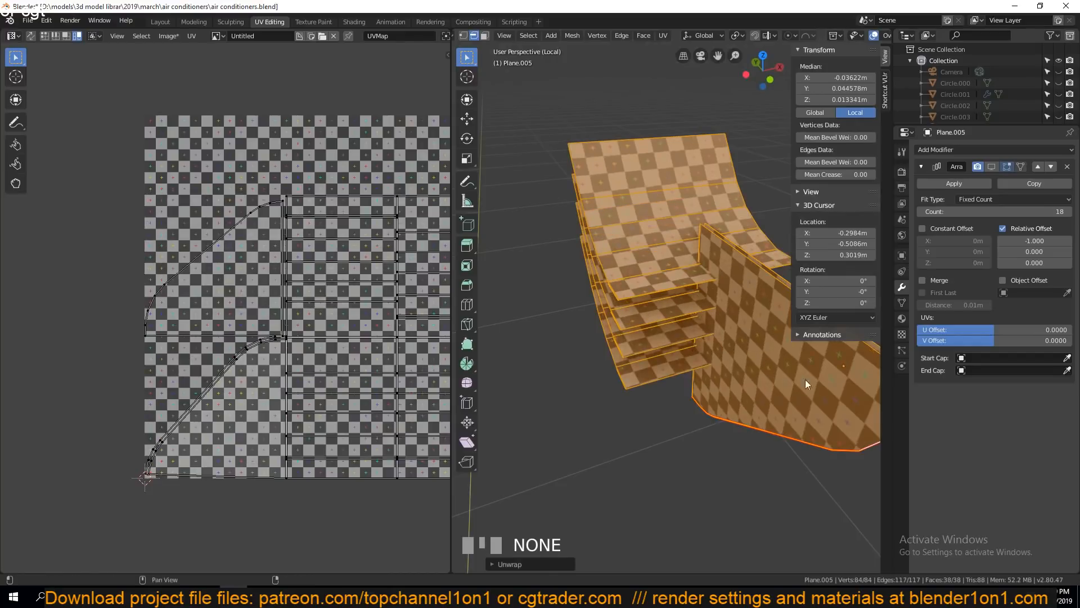
- Clear the seam from the single edge at the slat-side end of the fin's curved rim
mouse_move(642, 368)
middle_mouse_down()
mouse_move(584, 352)
mouse_move(535, 309)
mouse_move(628, 324)
mouse_move(624, 374)
middle_mouse_up()
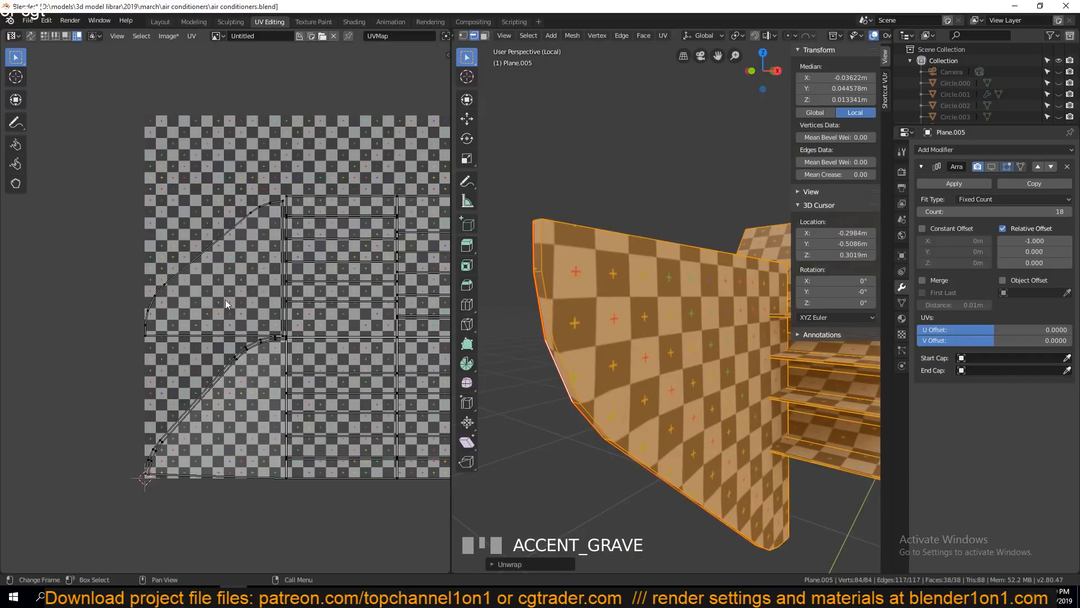
middle_click_drag(664, 393, 655, 426)
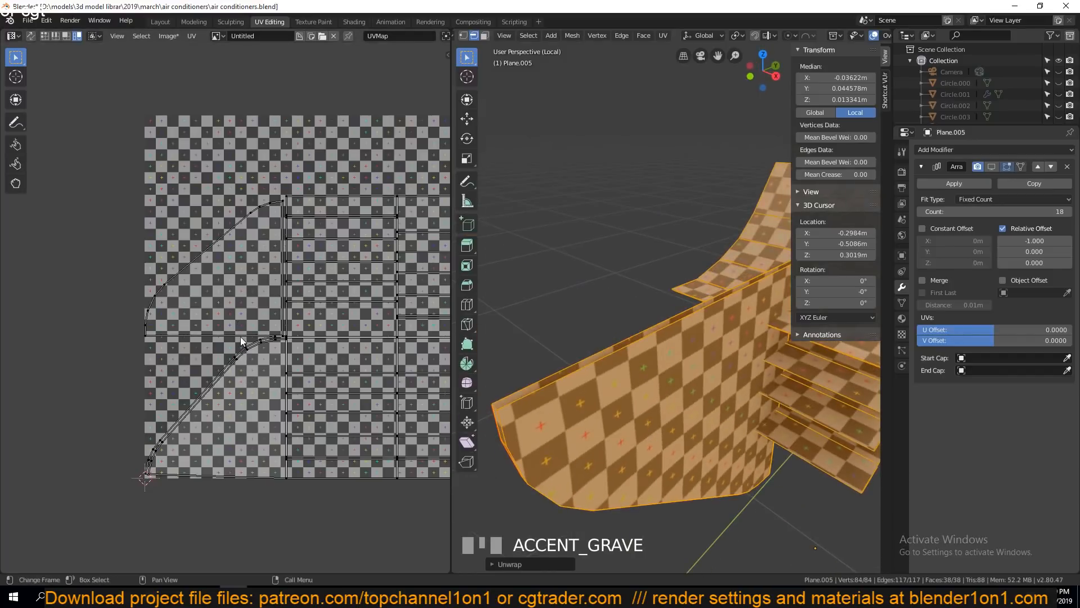
left_click(659, 391)
middle_click_drag(661, 392, 568, 273)
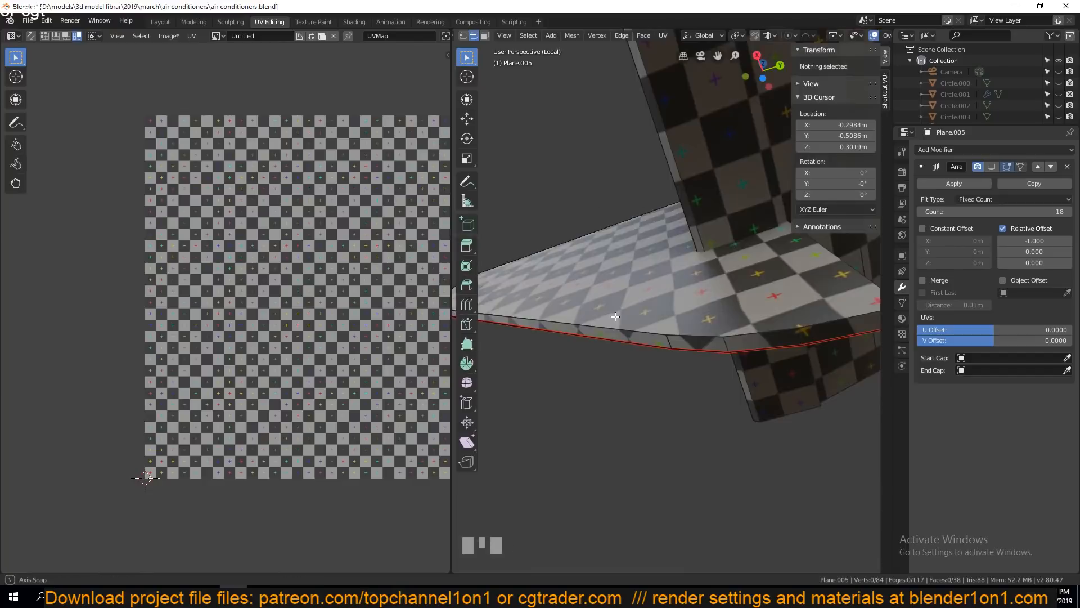
middle_click_drag(615, 316, 714, 351)
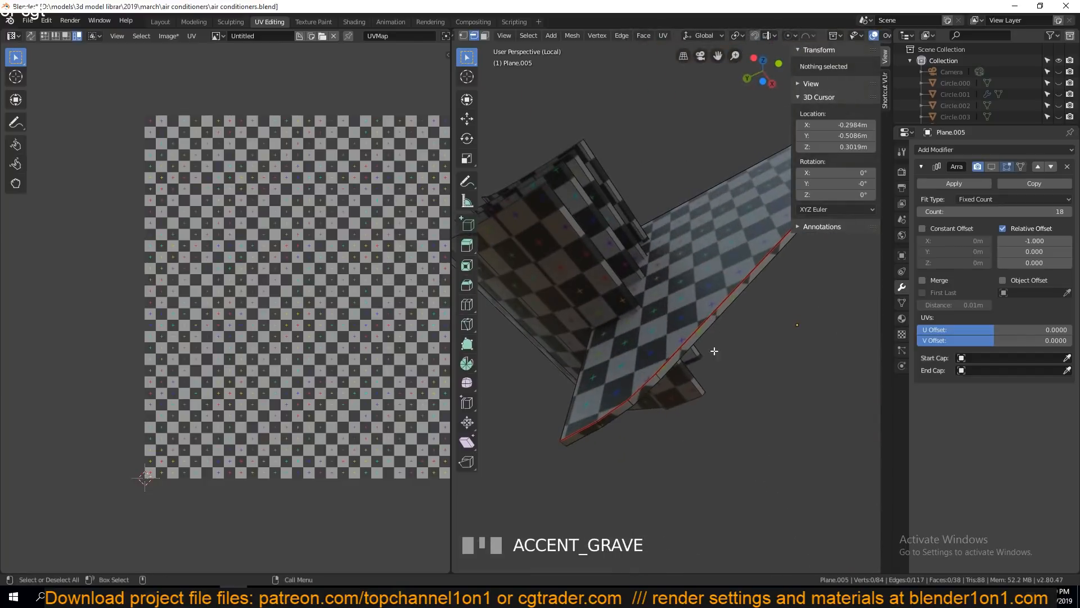
left_click(589, 436)
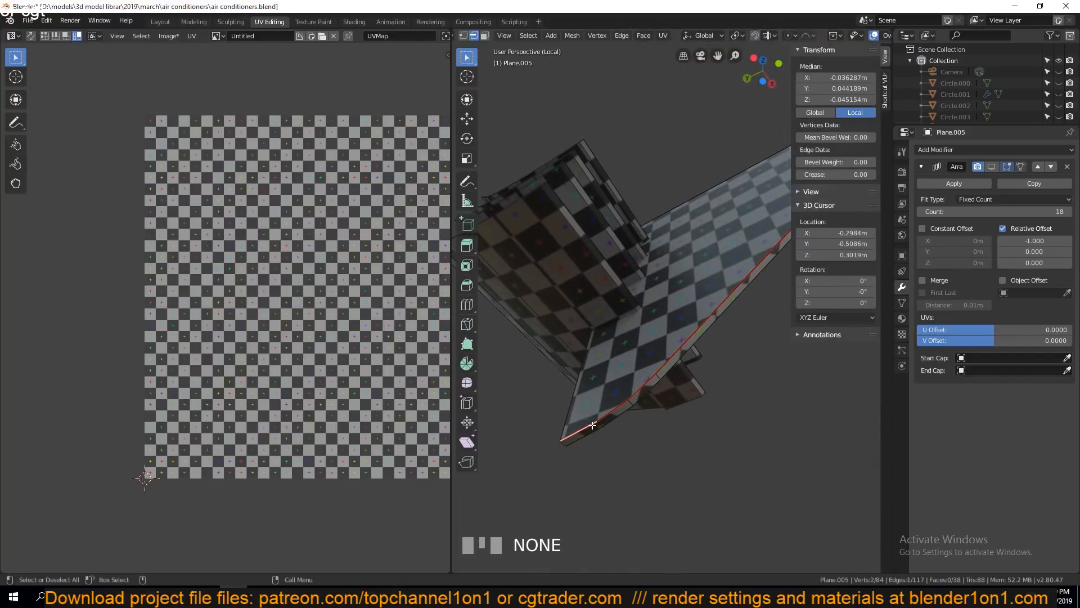
key("ctrl+e")
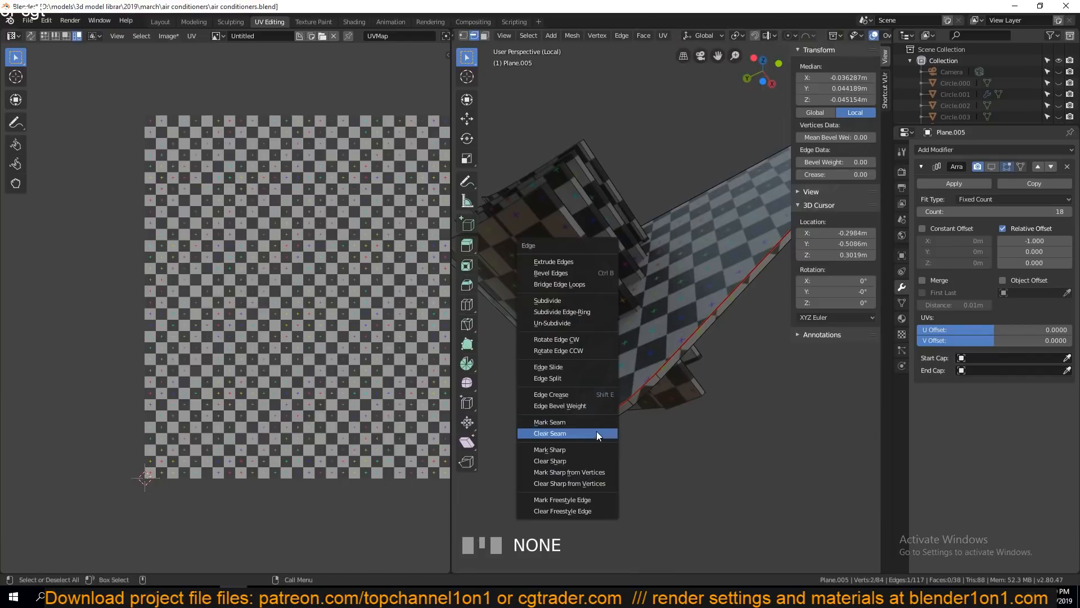
left_click(590, 436)
- Unwrap all faces of the louvre piece so both fin sides follow the shortened seam, and check the texture
key("a")
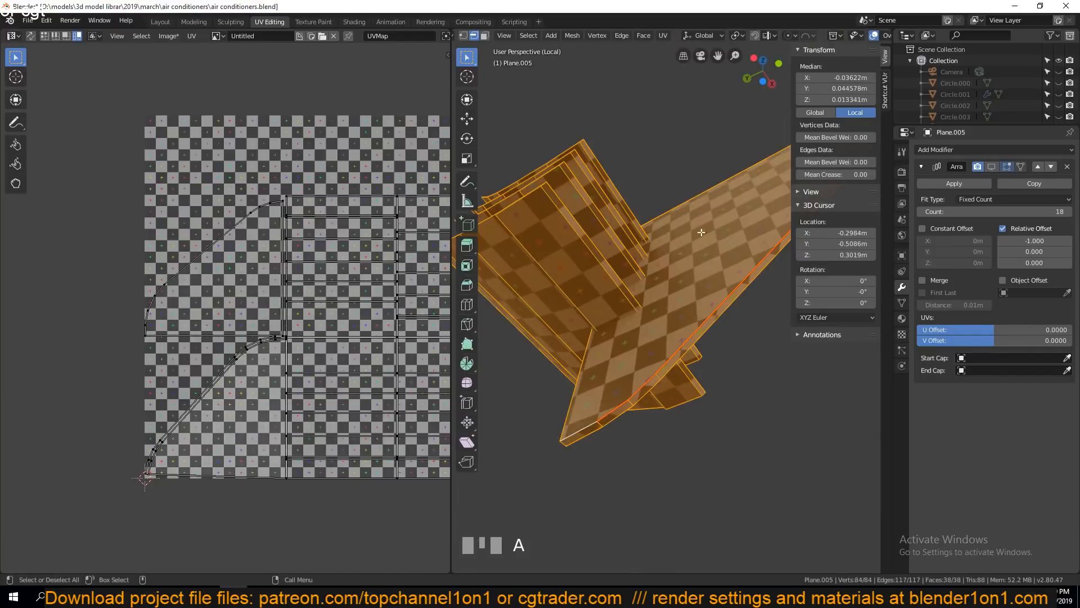
scroll(559, 390, "up", 3)
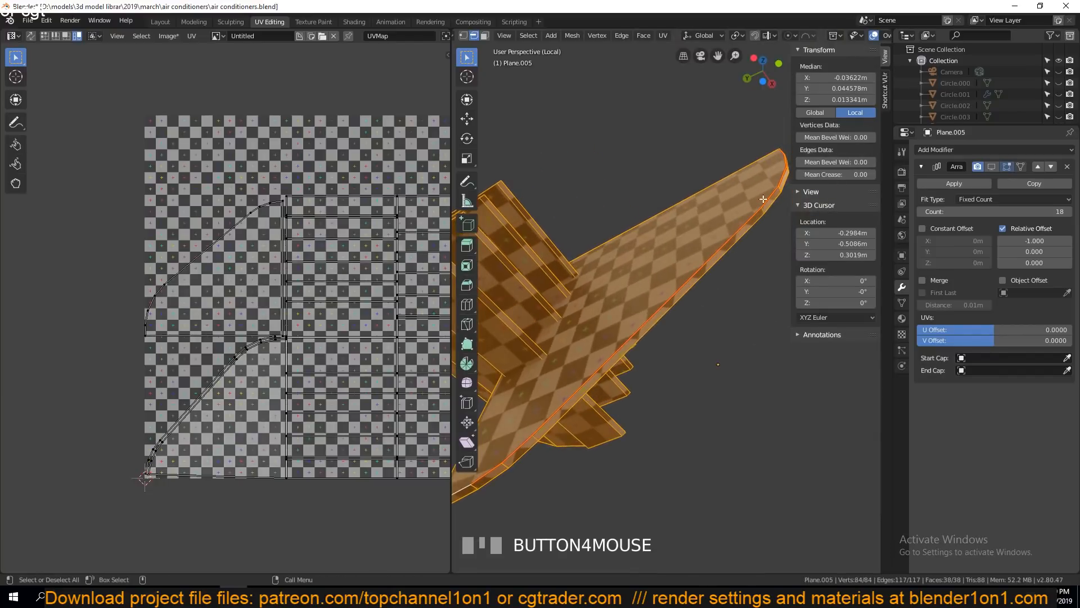
scroll(513, 446, "up", 3)
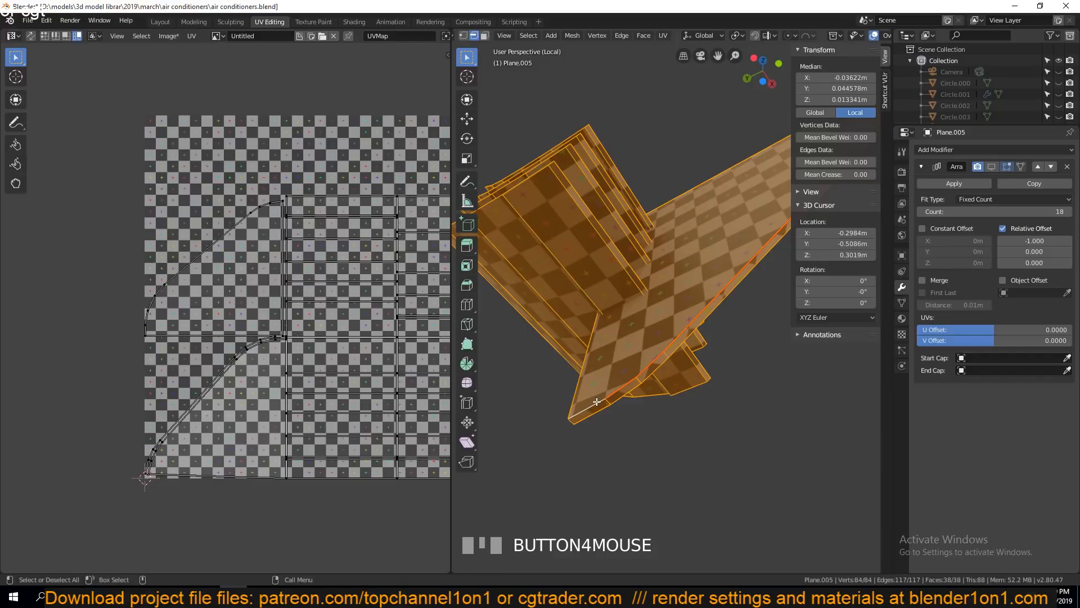
key("a")
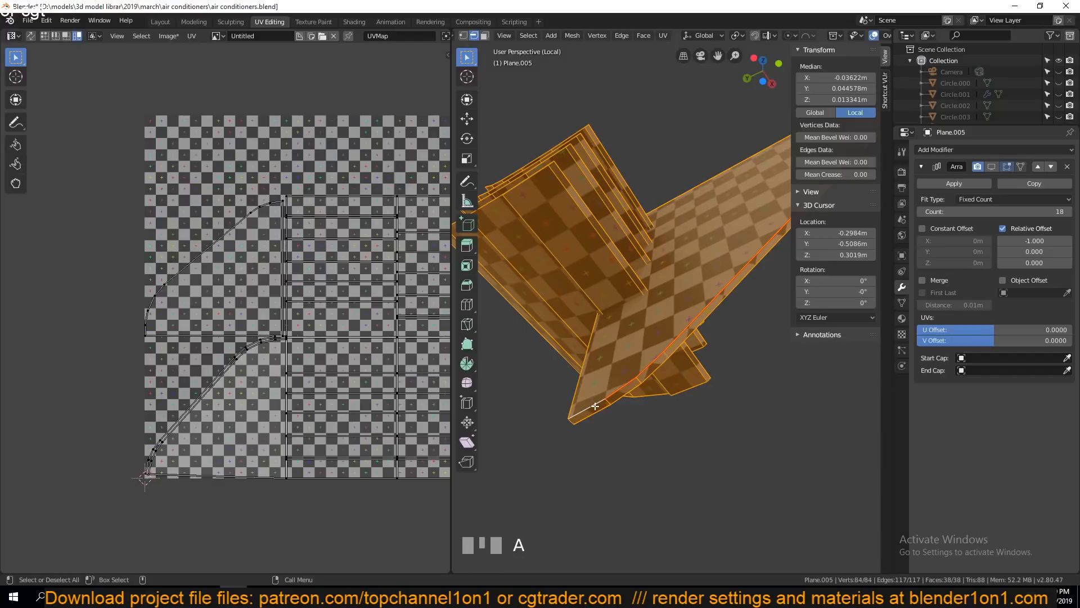
key("u")
left_click(595, 406)
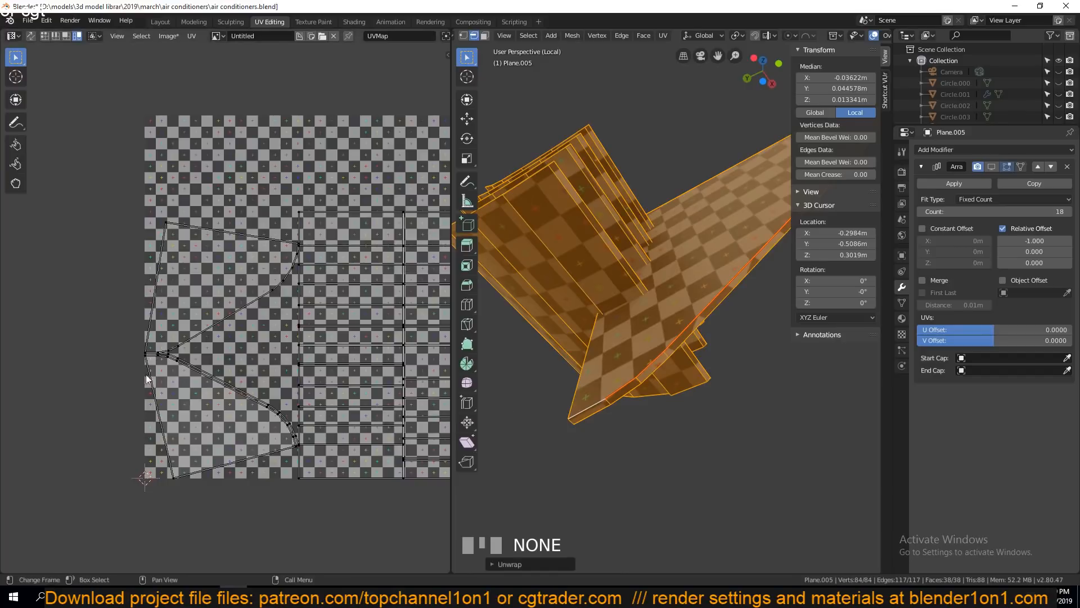
key("grave")
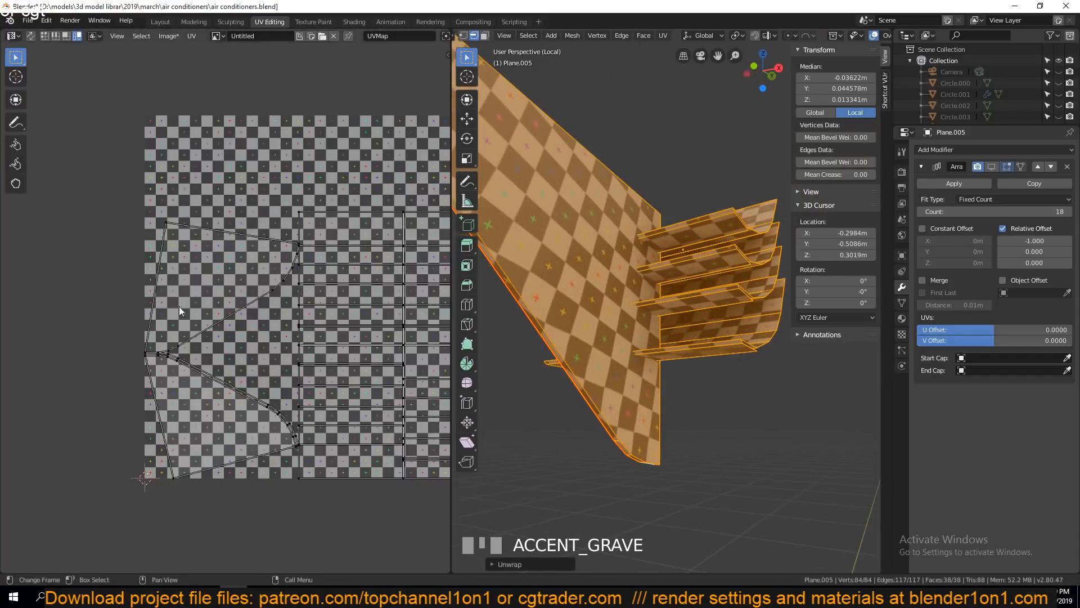
- Select the fin's UV island and compare it with the checker pattern on the fin from several angles
left_click(167, 355)
key("g")
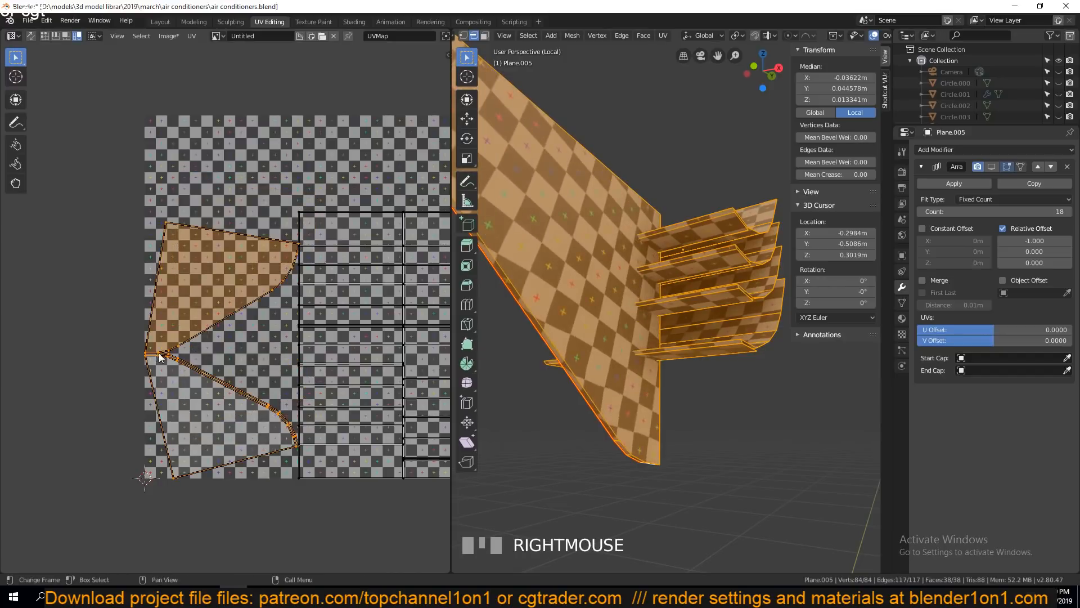
scroll(619, 281, "down", 2)
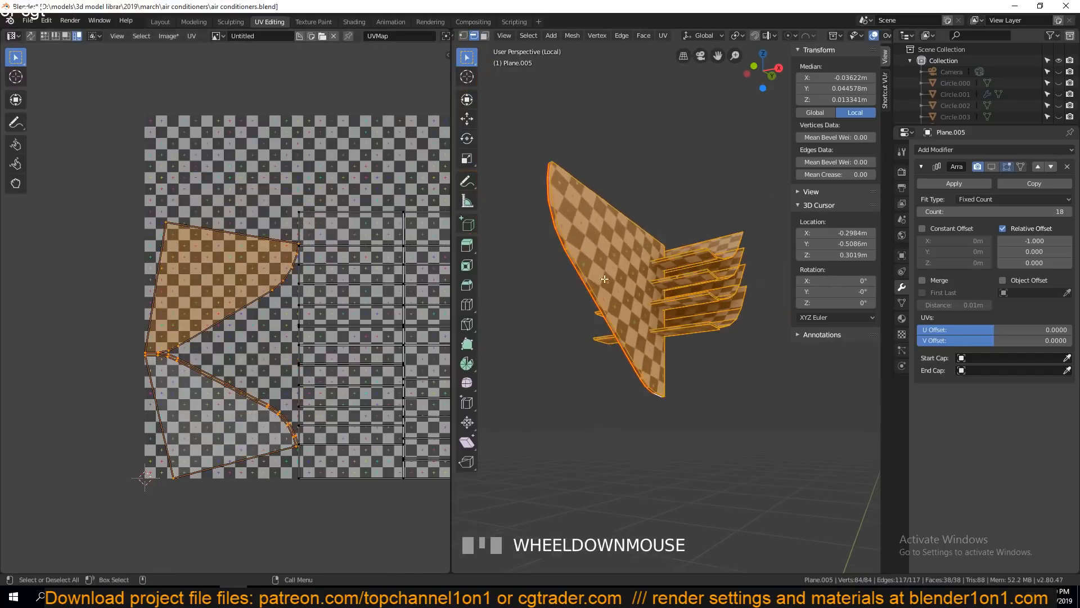
key("grave")
left_click(224, 394)
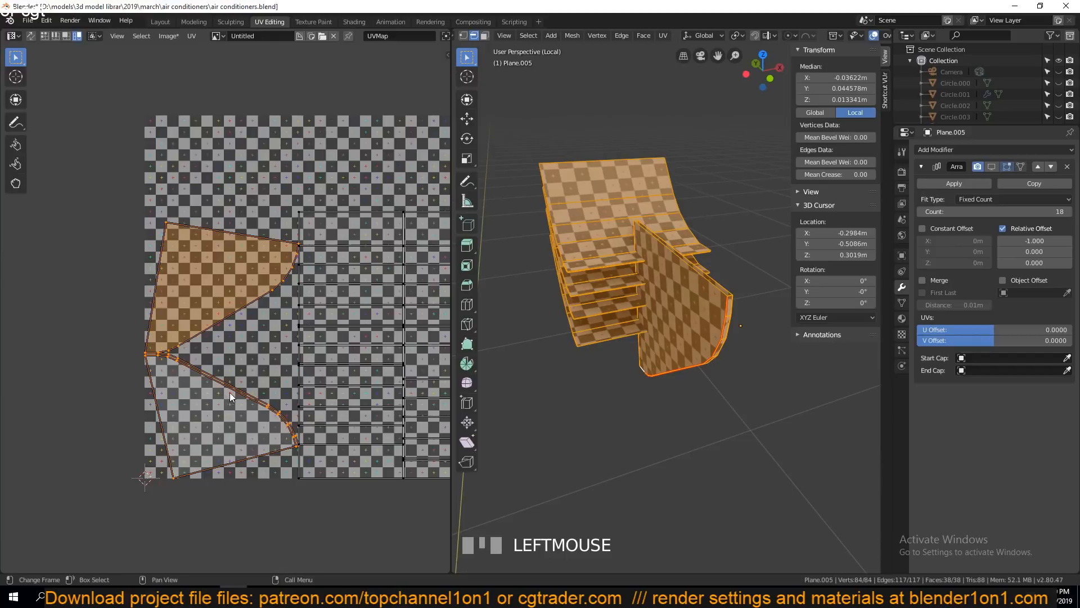
key("grave")
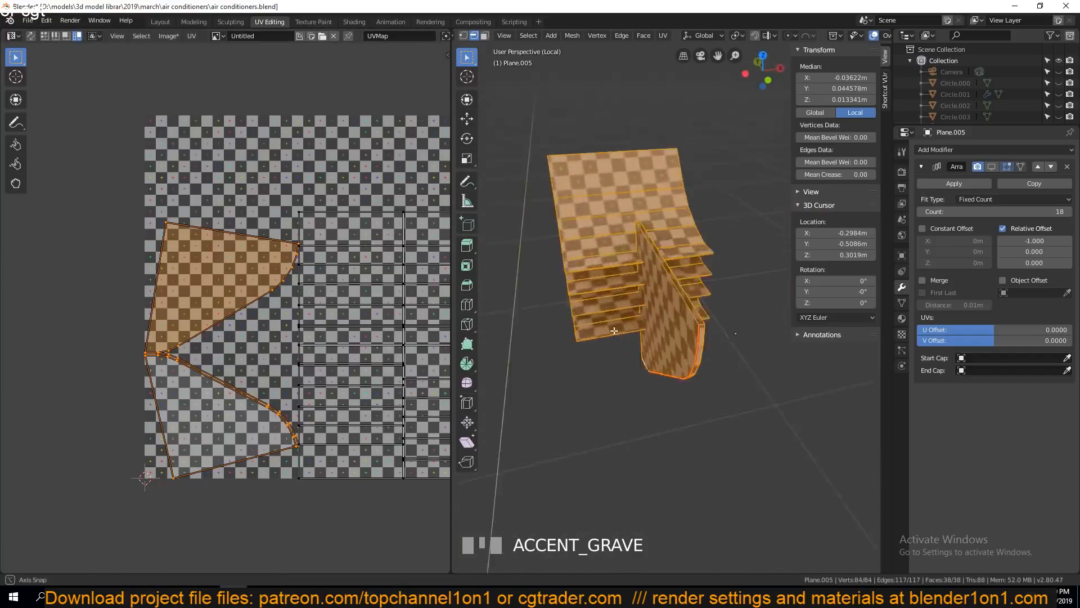
middle_click_drag(520, 324, 753, 276)
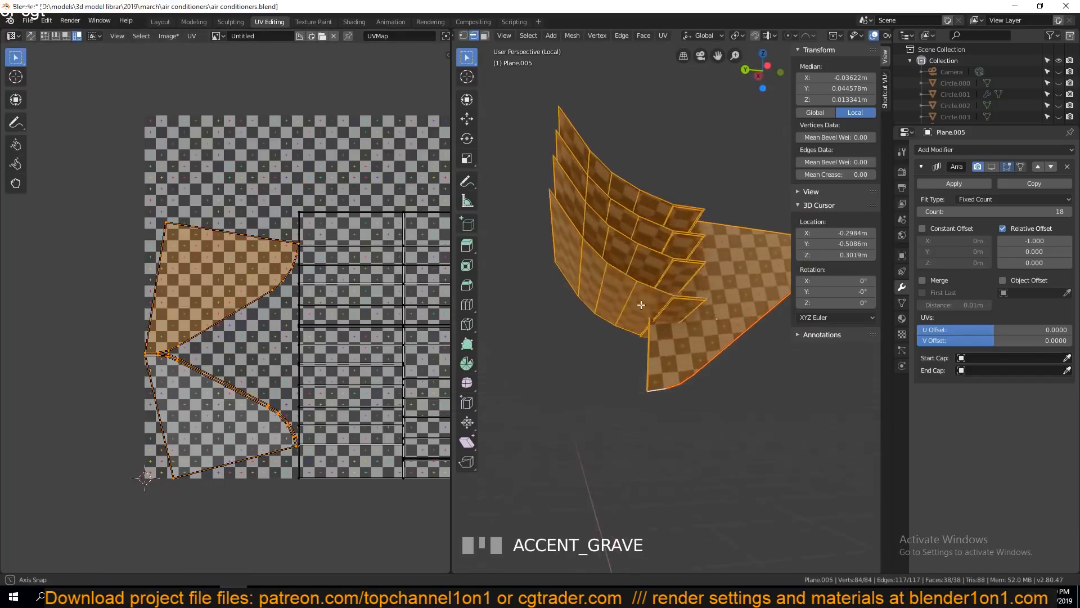
- Mark the short edge at the lower, slat-side end of the fin as a seam
scroll(671, 339, "up", 5)
key("2")
left_click(625, 487)
key("ctrl+e")
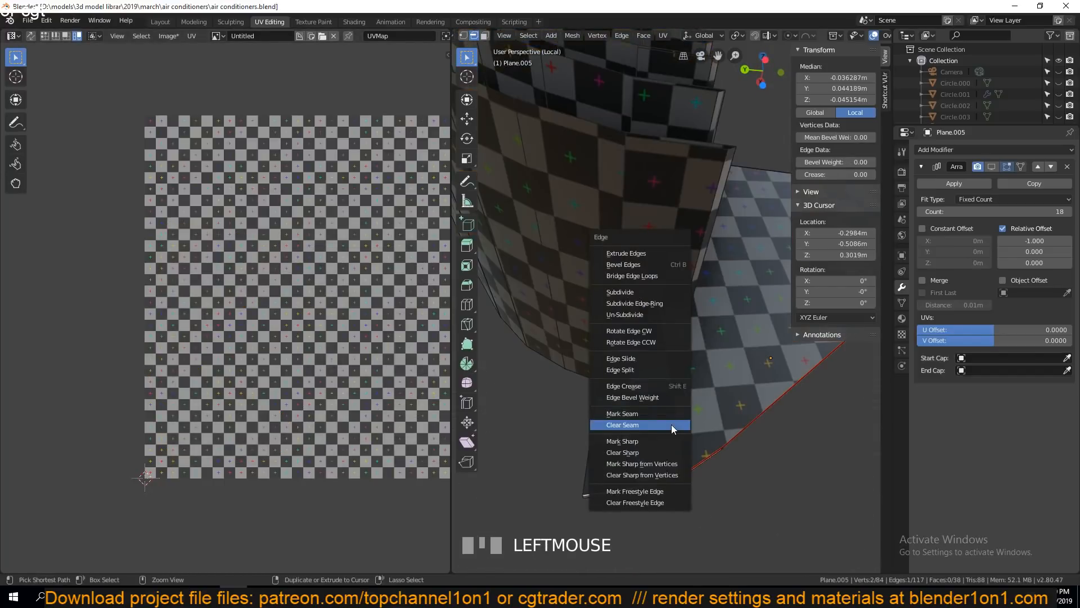
left_click(668, 414)
- Fill the fin's open slat-side gap with a face between its two long vertical edges
key("grave")
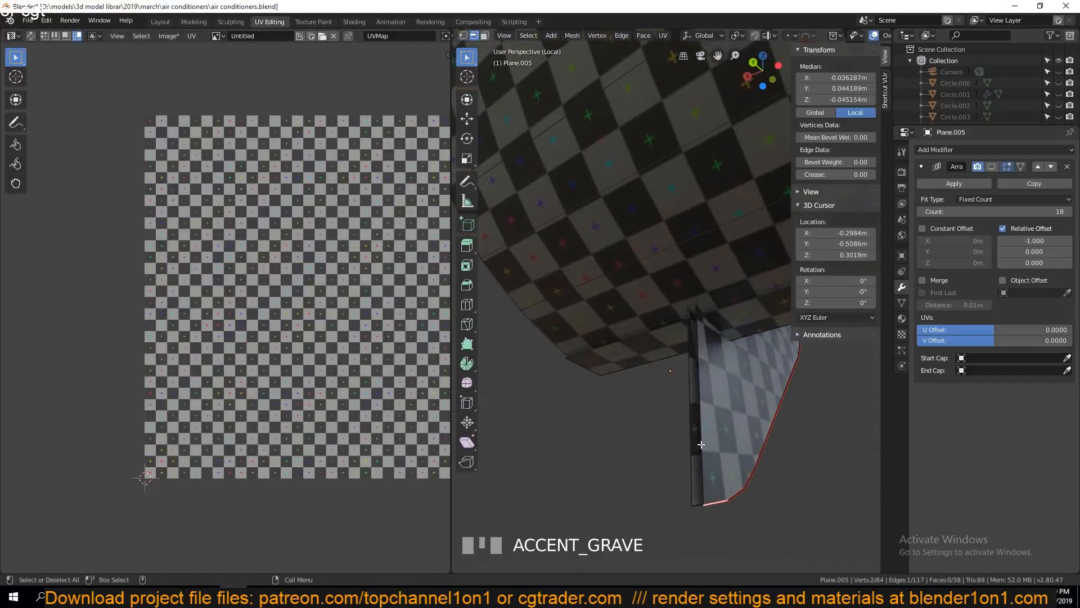
left_click(693, 427)
left_click(699, 416, "shift")
key("f")
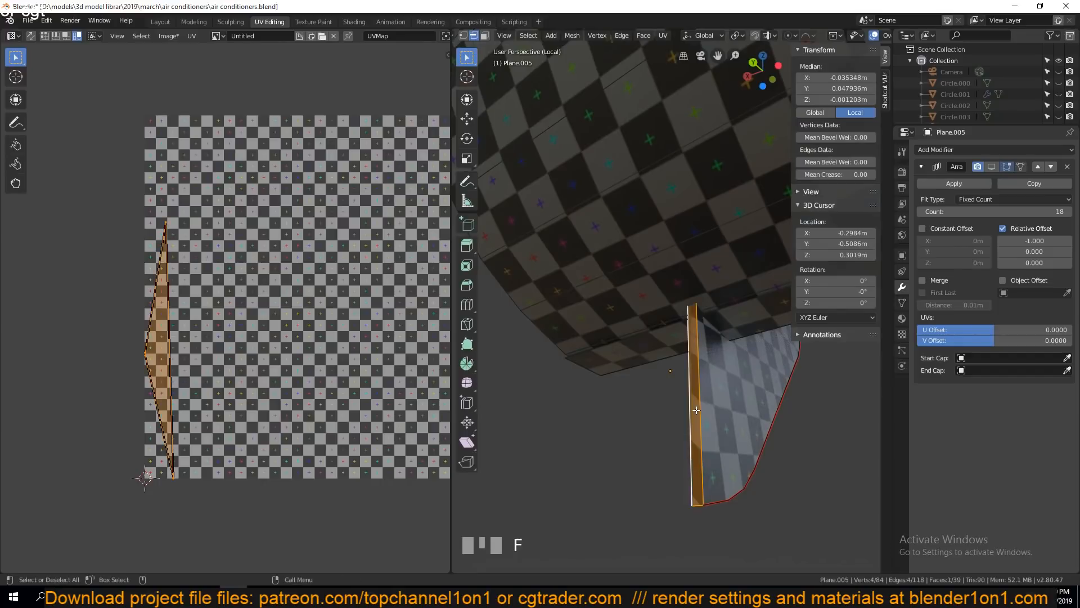
- Unwrap all faces of the louvre piece, including the filled back strip of the fin
key("grave")
scroll(697, 414, "down", 3)
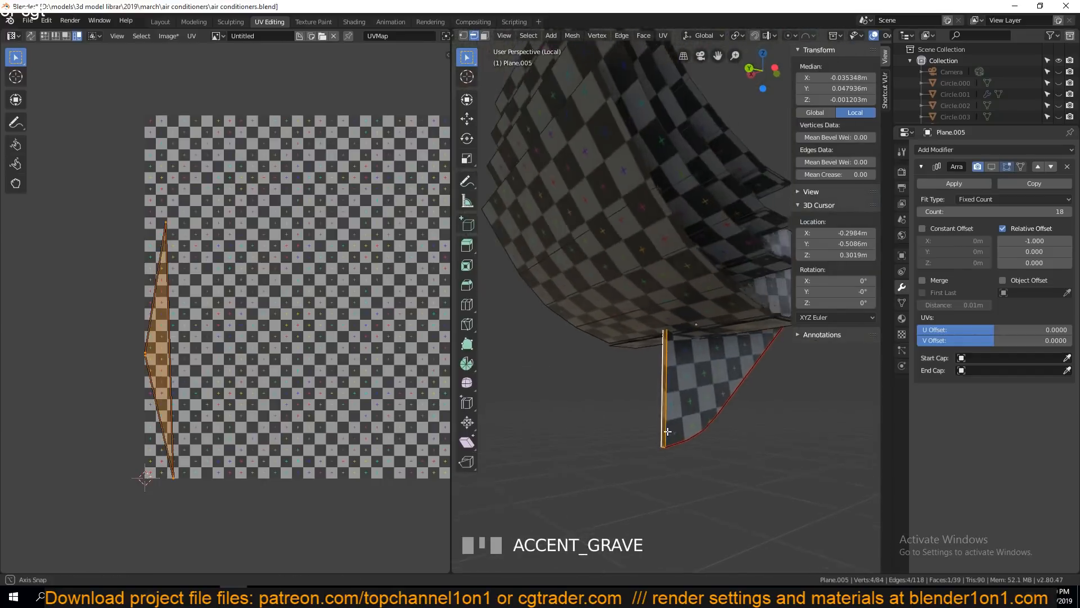
middle_click_drag(696, 414, 638, 387)
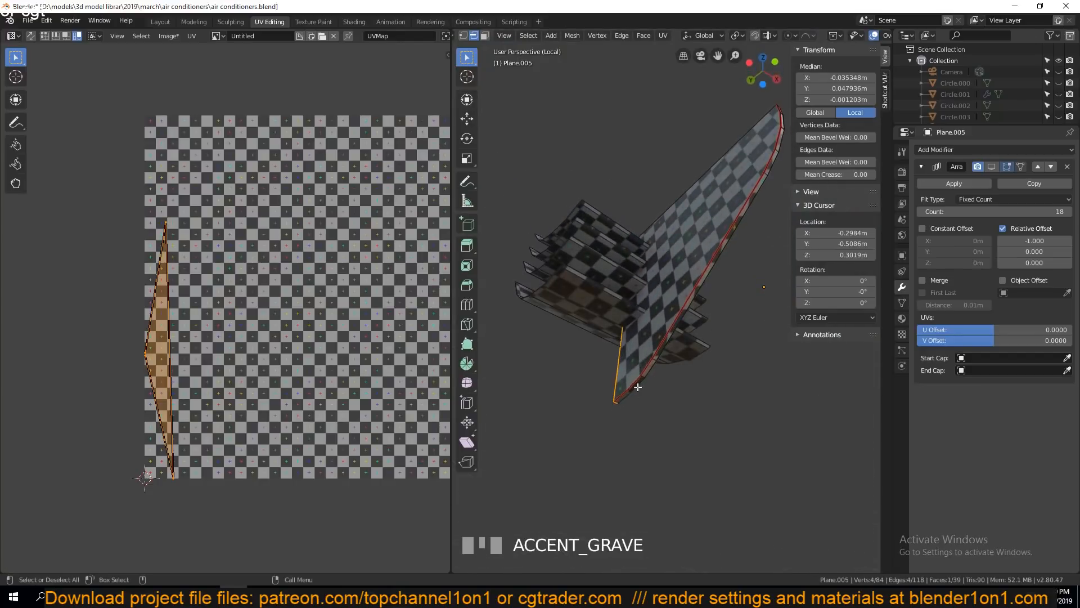
key("a")
key("u")
left_click(654, 366)
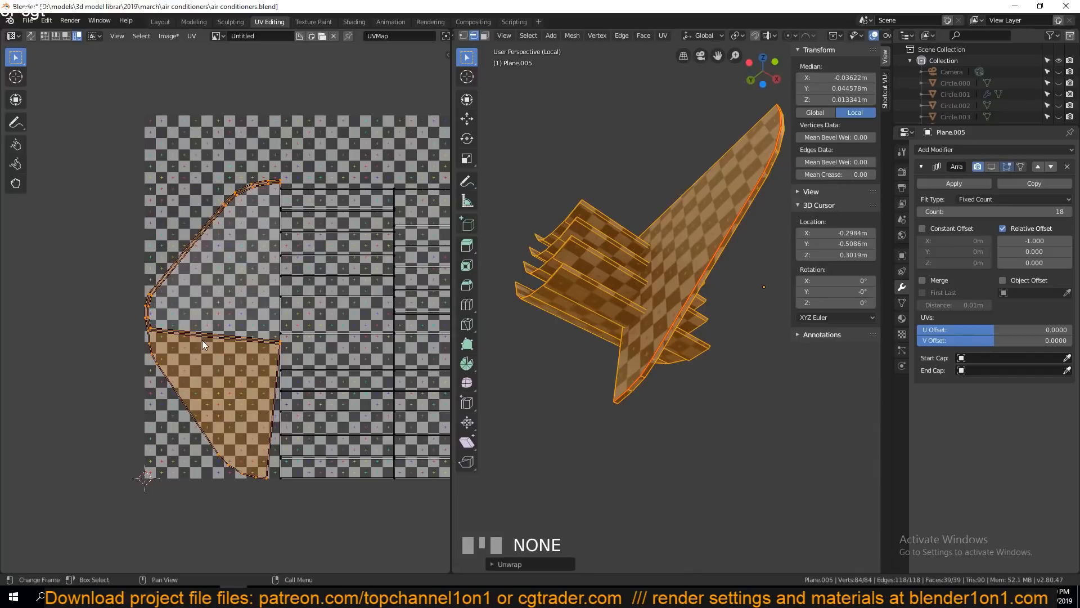
- Mark the short UV edge at the corner between the fin's rim strip and back strip as a seam and unwrap everything again
key("grave")
middle_click_drag(559, 374, 534, 364)
scroll(196, 339, "up", 3)
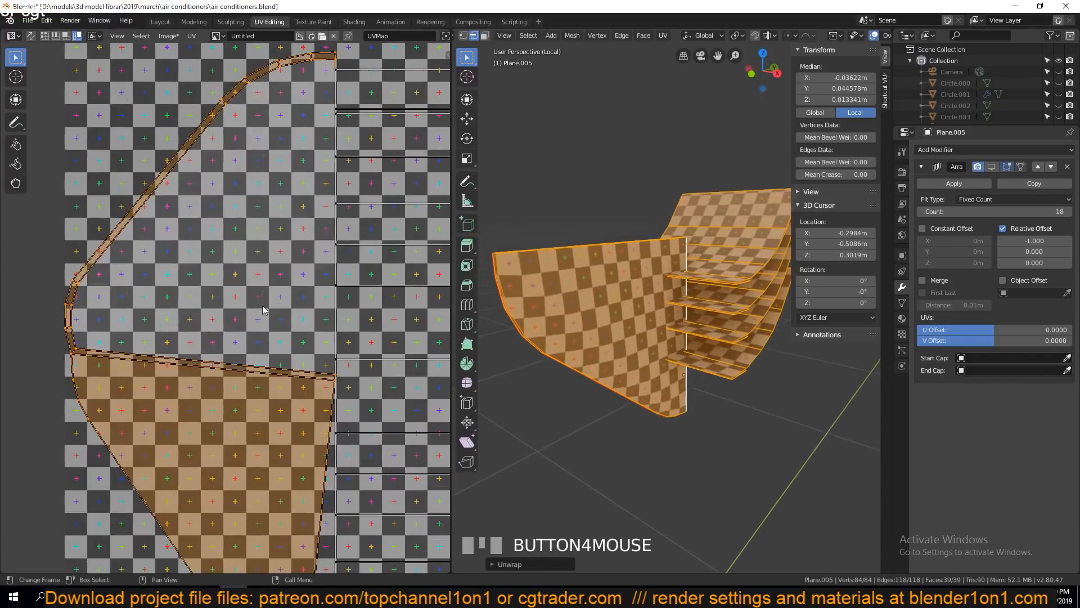
scroll(263, 309, "up", 2)
left_click(296, 258)
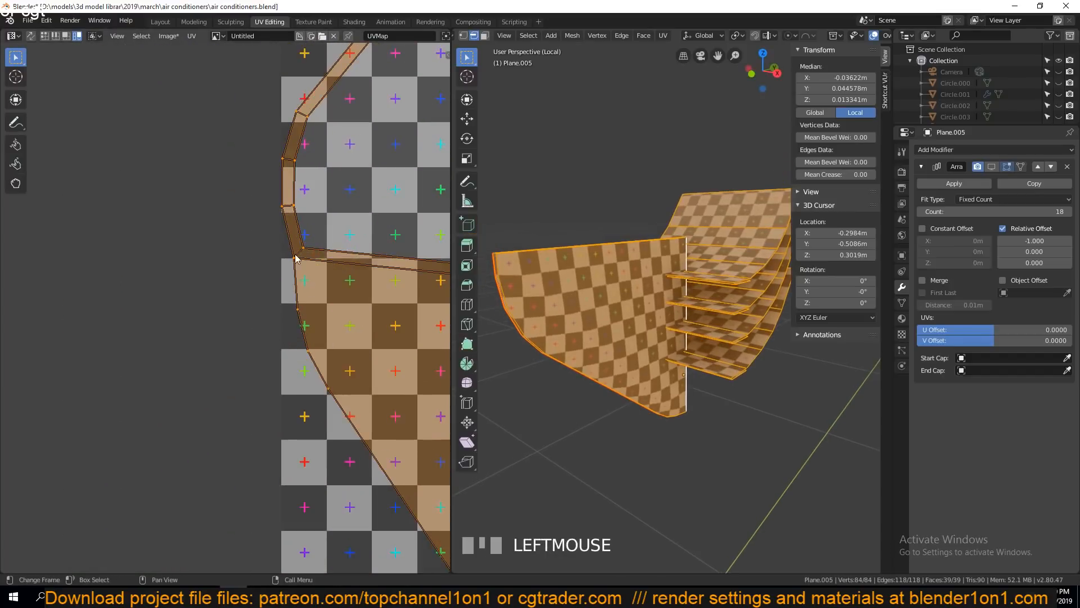
left_click(297, 256)
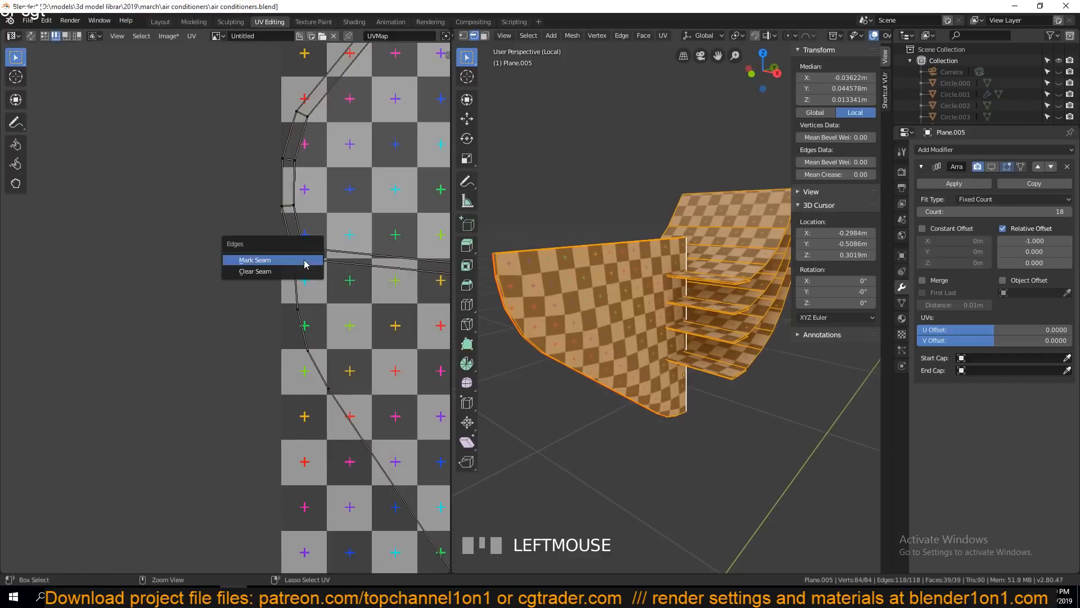
key("a")
scroll(329, 273, "down", 8)
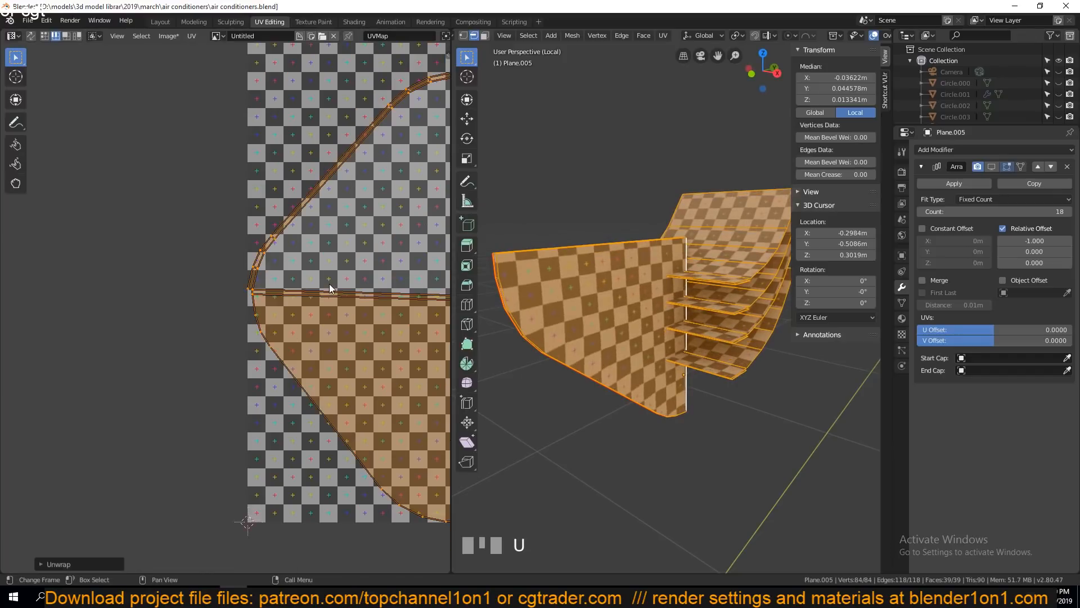
key("Tab")
key("Tab")
key("a")
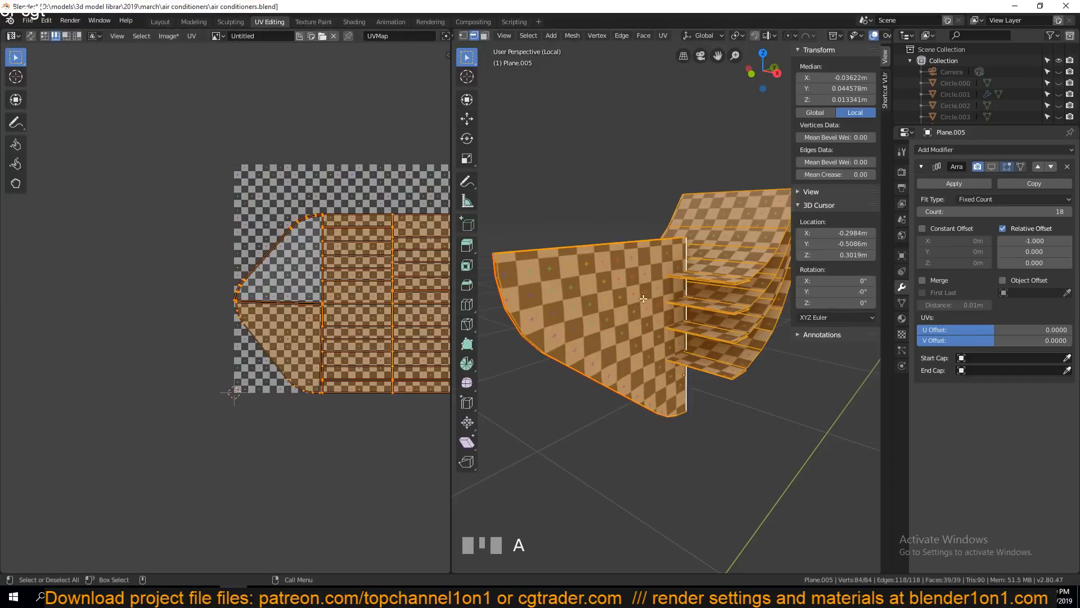
- Save the file outside Edit Mode and enable the Array modifier's viewport display to check the texture on the repeated louvres
key("Tab")
scroll(645, 307, "down", 4)
key("ctrl+s")
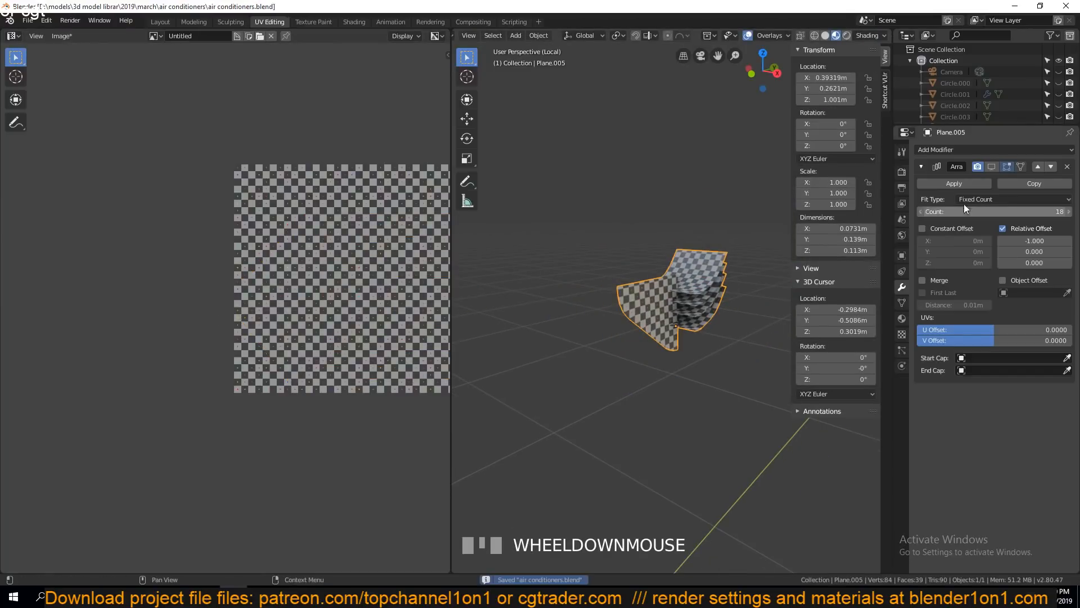
left_click(991, 166)
middle_click_drag(677, 250, 593, 261)
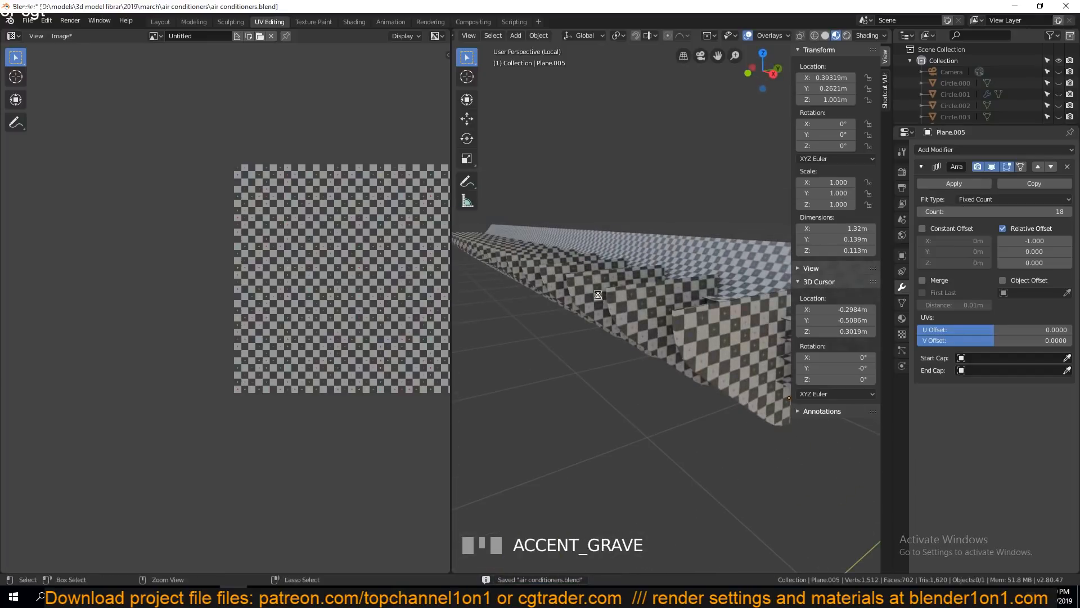
key("Tab")
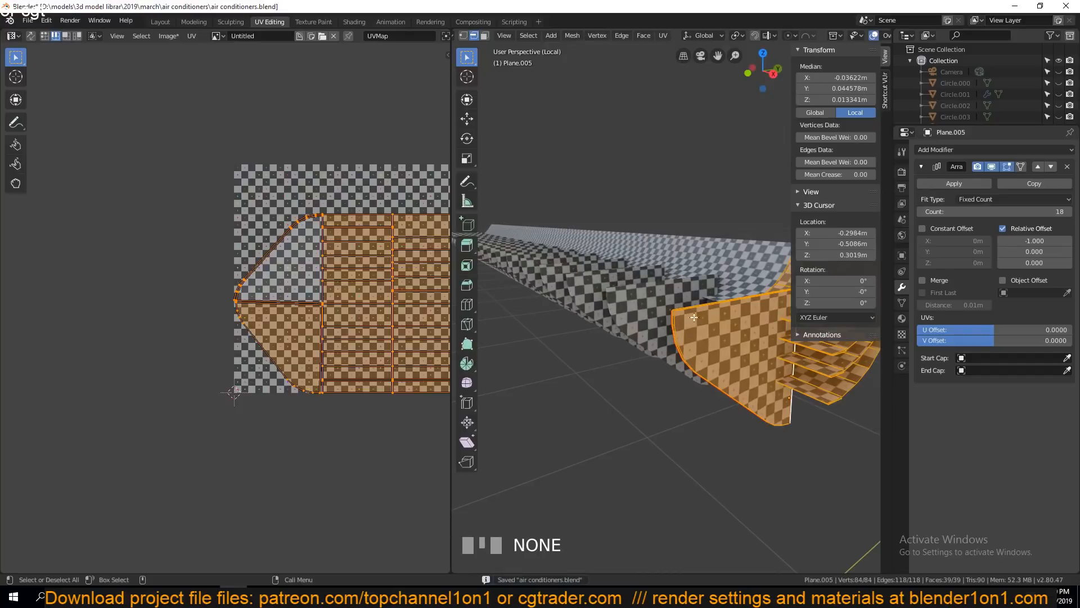
key("Tab")
key("grave")
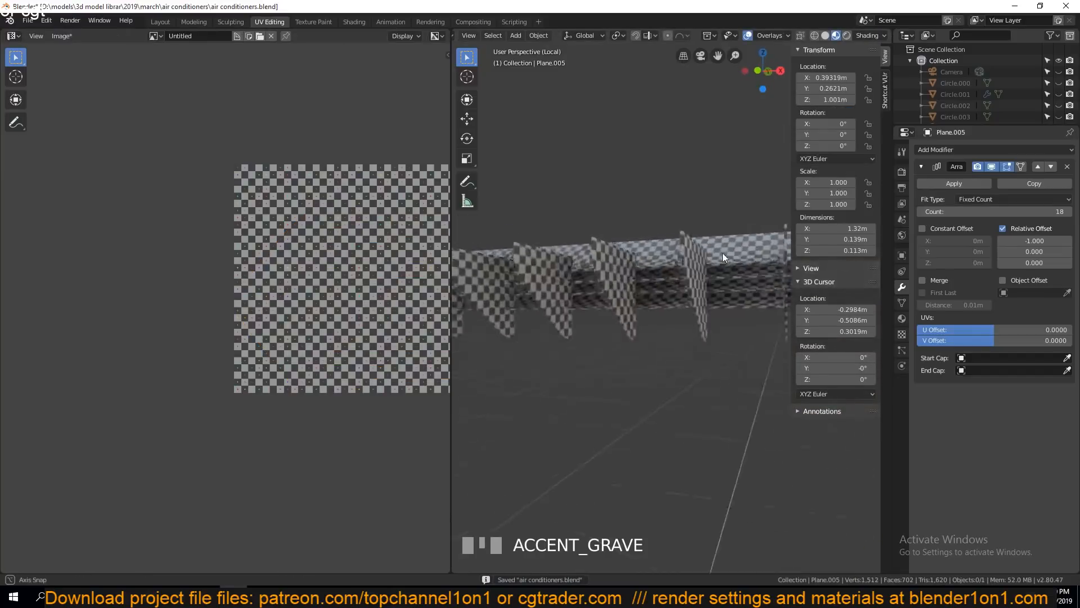
scroll(675, 298, "down", 2)
- Unhide all objects and view the whole wall unit with its louvres in place
key("alt+h")
key("a")
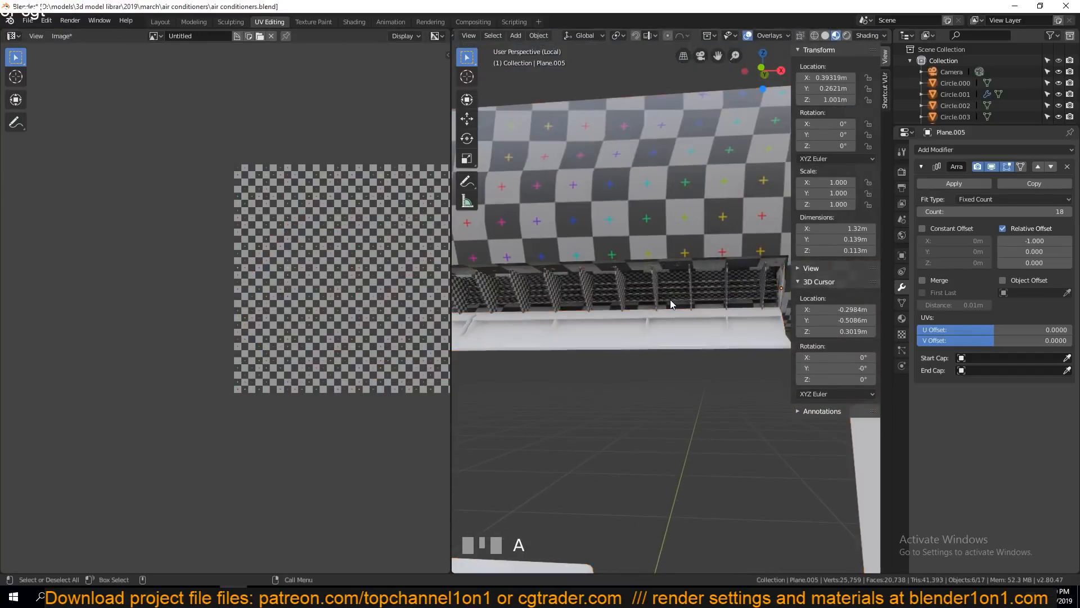
scroll(670, 299, "down", 2)
key("grave")
middle_click_drag(617, 304, 607, 274)
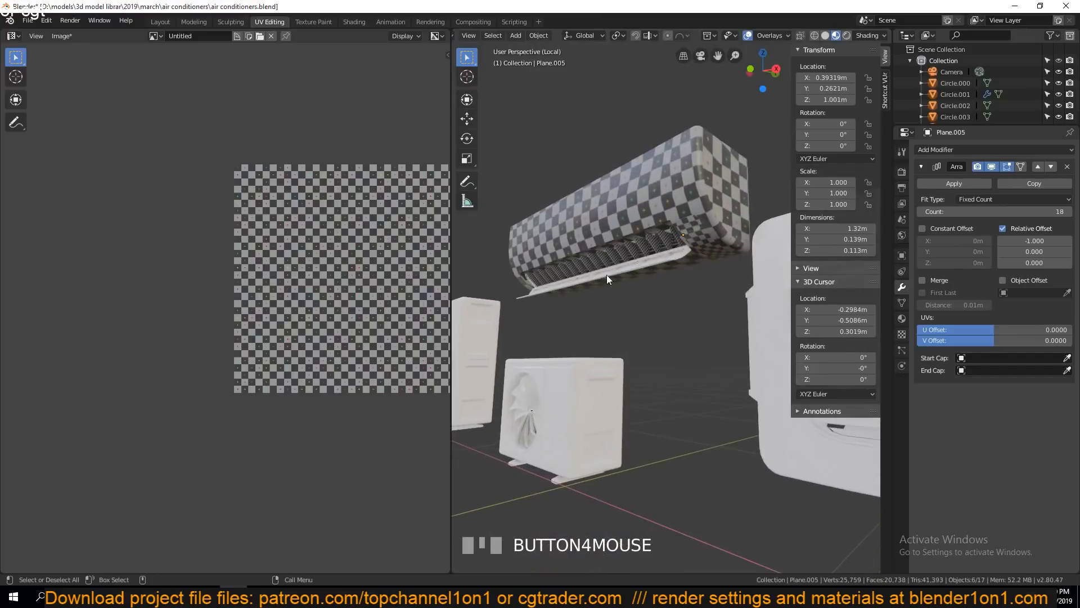
key("grave")
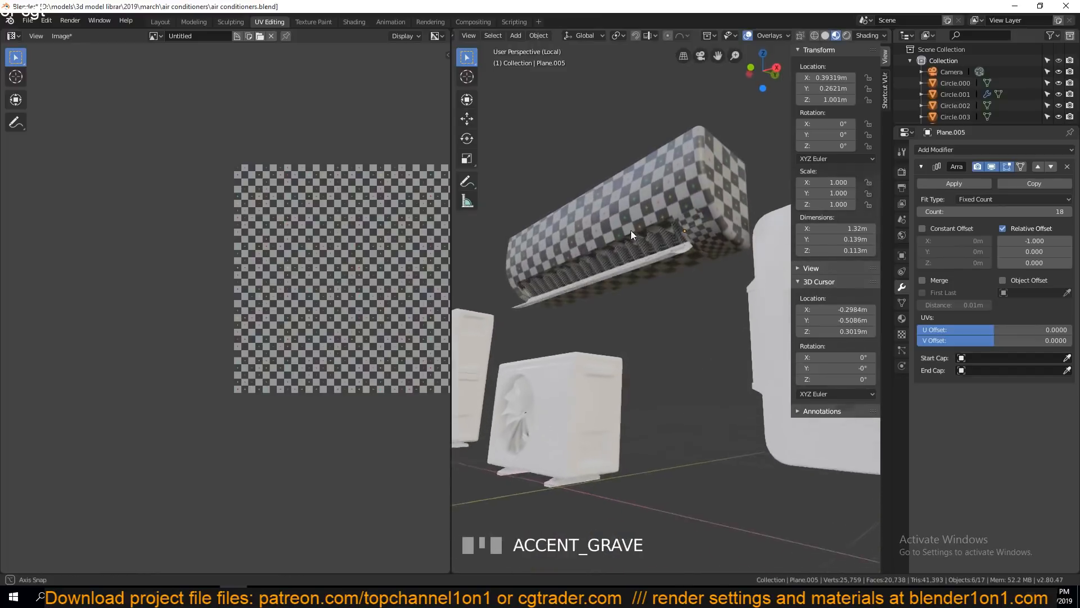
- Link the checker material from the wall unit's body to the flap below the louvres
left_click(673, 248)
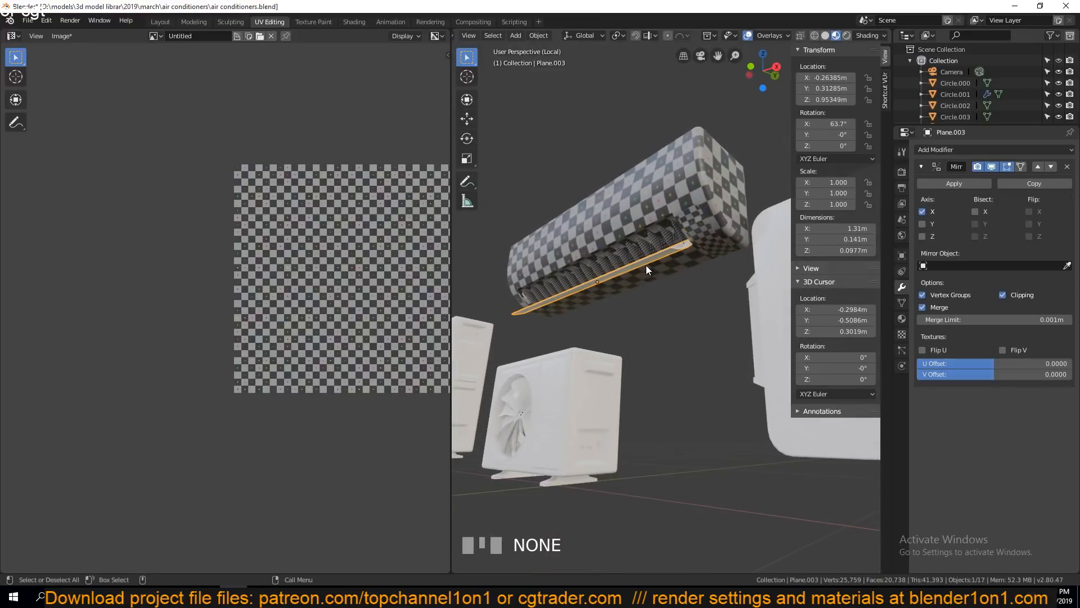
key("KP_Decimal")
key("grave")
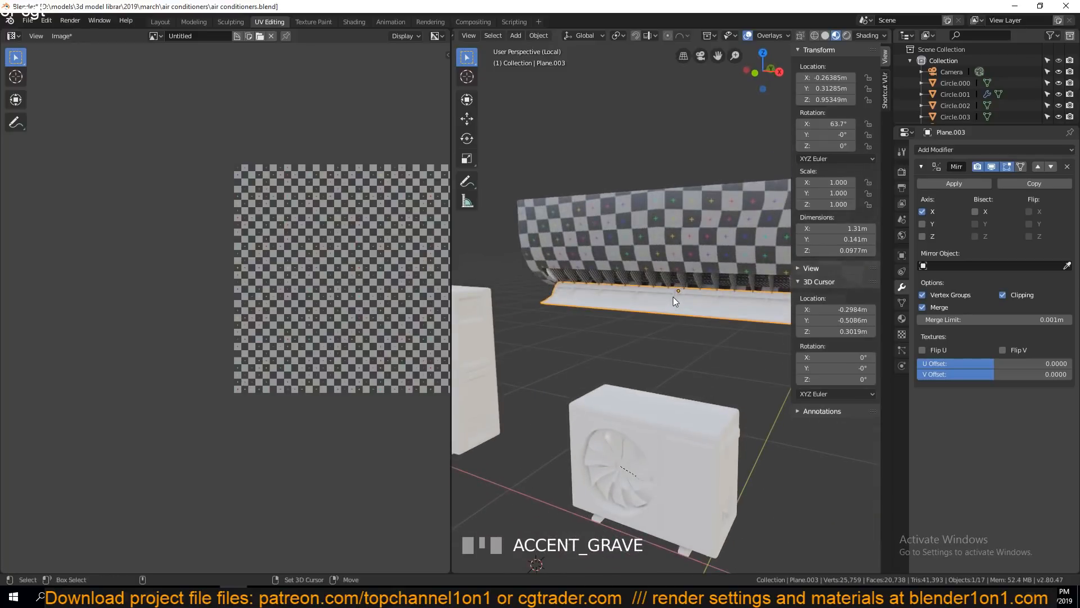
key("shift+h")
middle_click_drag(673, 296, 549, 288)
scroll(562, 288, "up", 3)
key("ctrl+z")
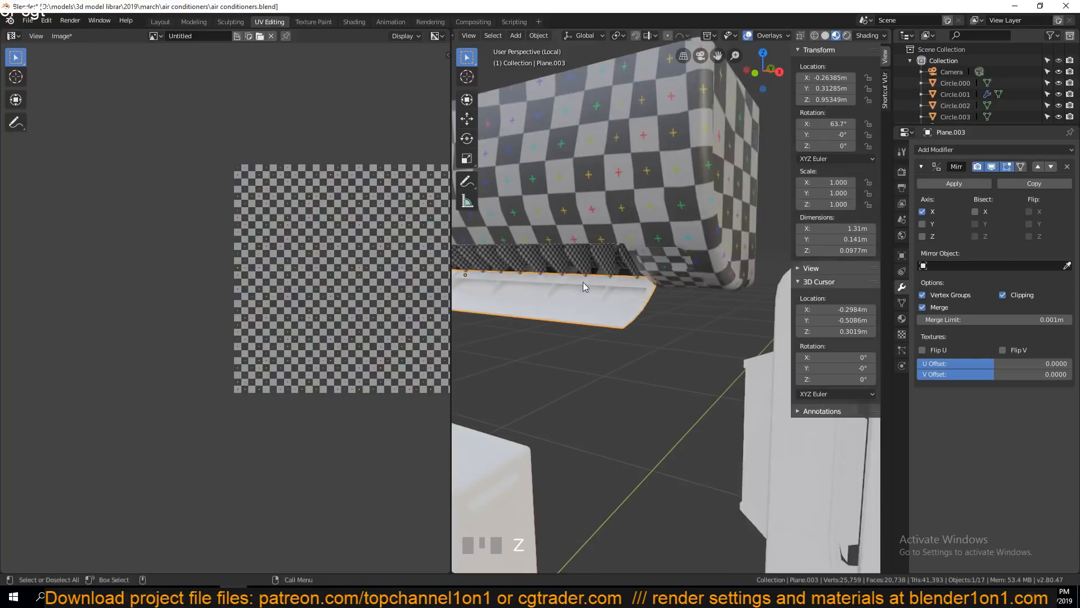
left_click(651, 191, "shift")
key("ctrl+l")
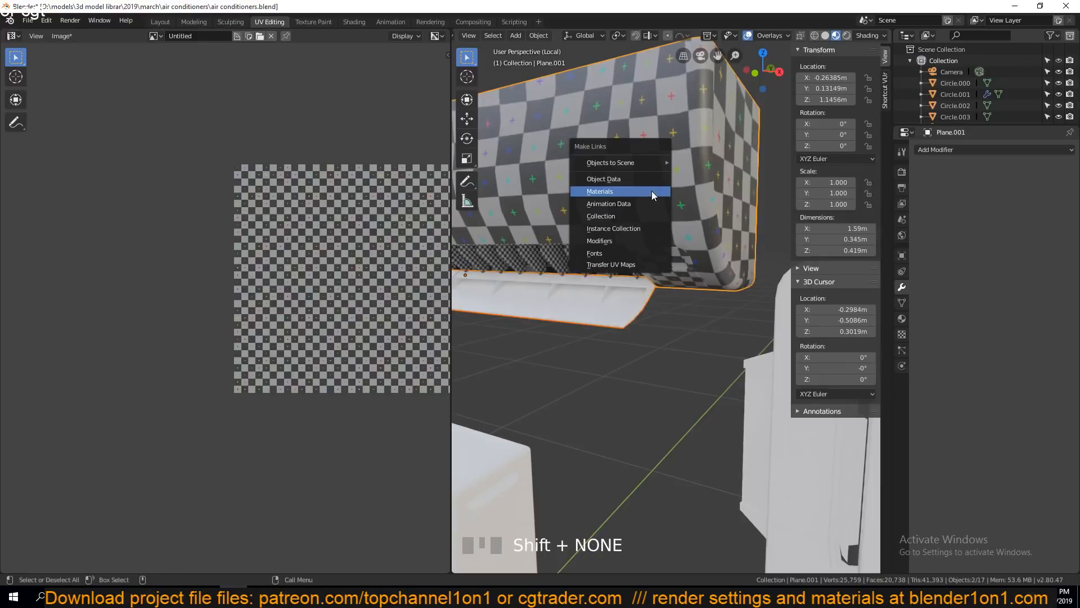
left_click(652, 191)
- Isolate the flap by hiding every other object
left_click(621, 304)
key("shift+h")
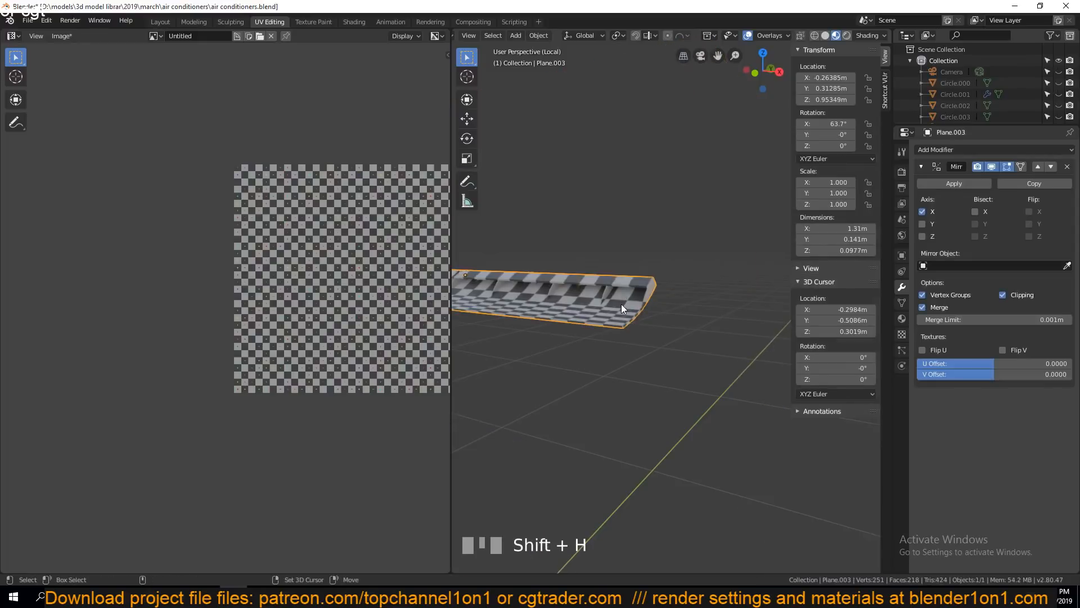
middle_click_drag(621, 304, 704, 284)
scroll(661, 321, "up", 2)
- Select the linked geometry of the small rib nearest the flap's end in Edit Mode and hide the rest of the mesh
key("Tab")
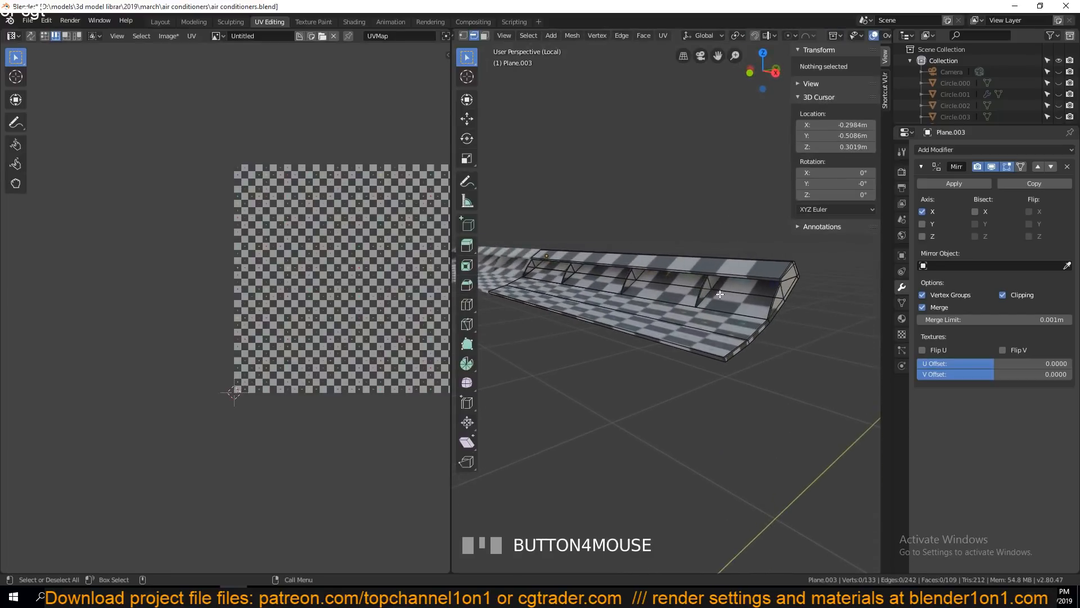
left_click(703, 284)
key("l")
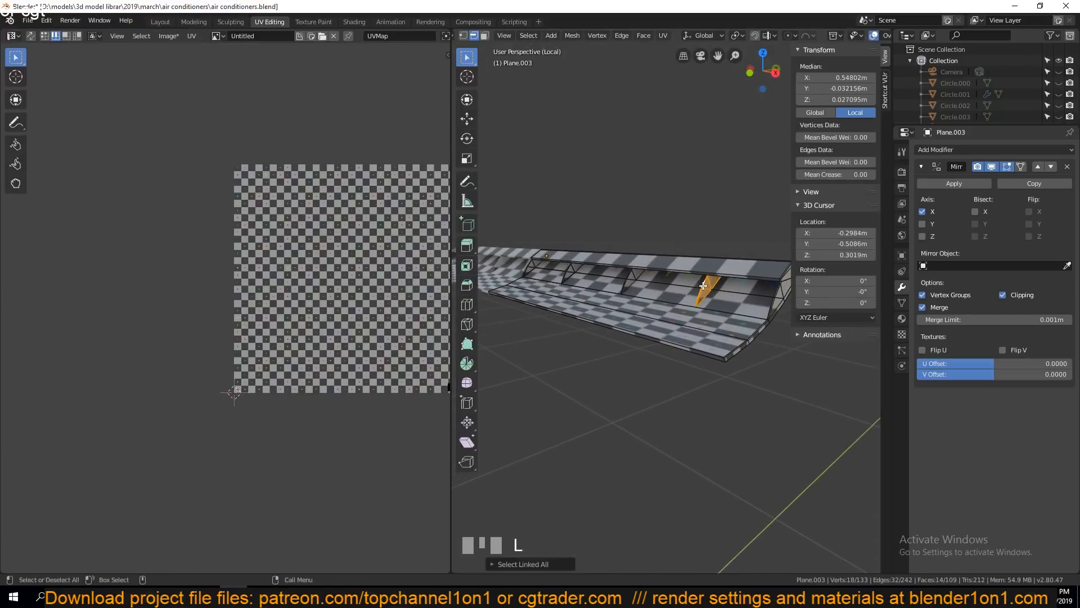
key("shift+h")
key("grave")
scroll(640, 235, "up", 3)
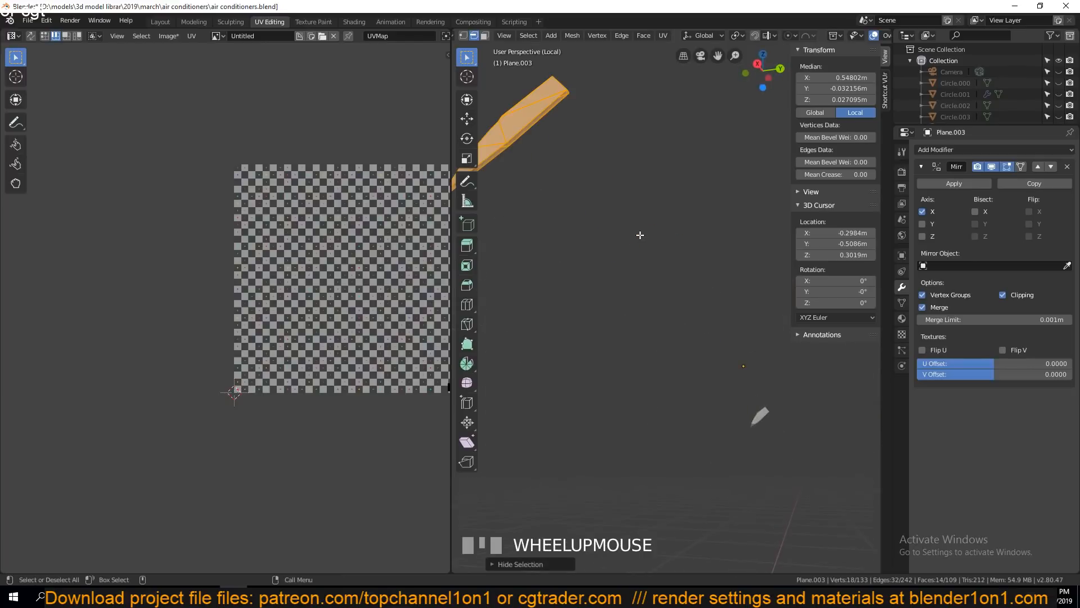
- Delete the narrow end face at the wide end of the isolated rib
key("3")
middle_click_drag(543, 102, 606, 239, "shift")
middle_click_drag(606, 239, 602, 318)
scroll(600, 319, "up", 3)
left_click(584, 331)
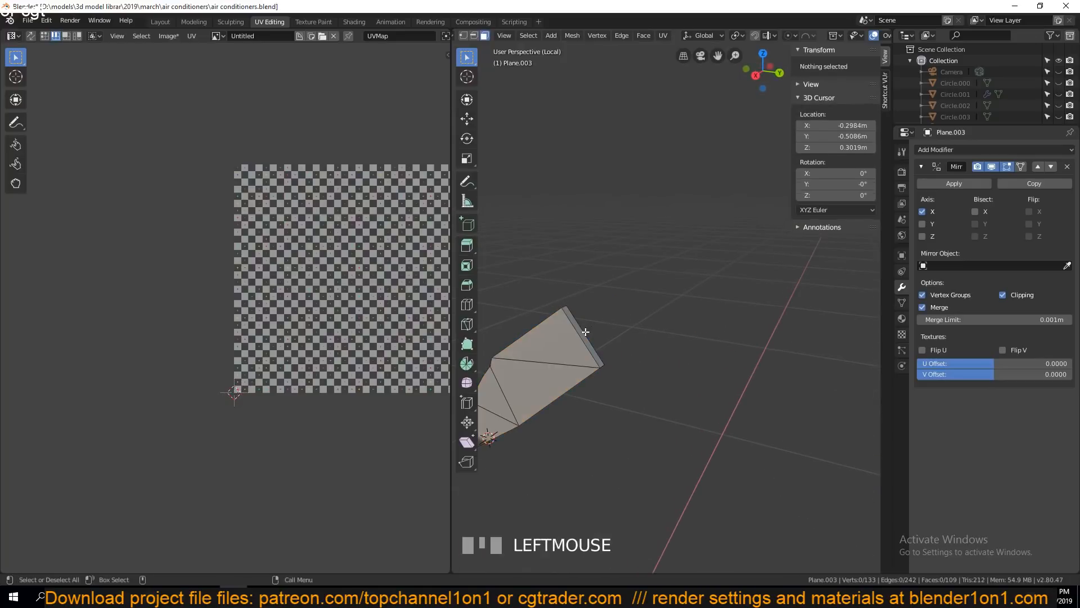
key("3")
left_click(581, 329)
key("x")
left_click(582, 330)
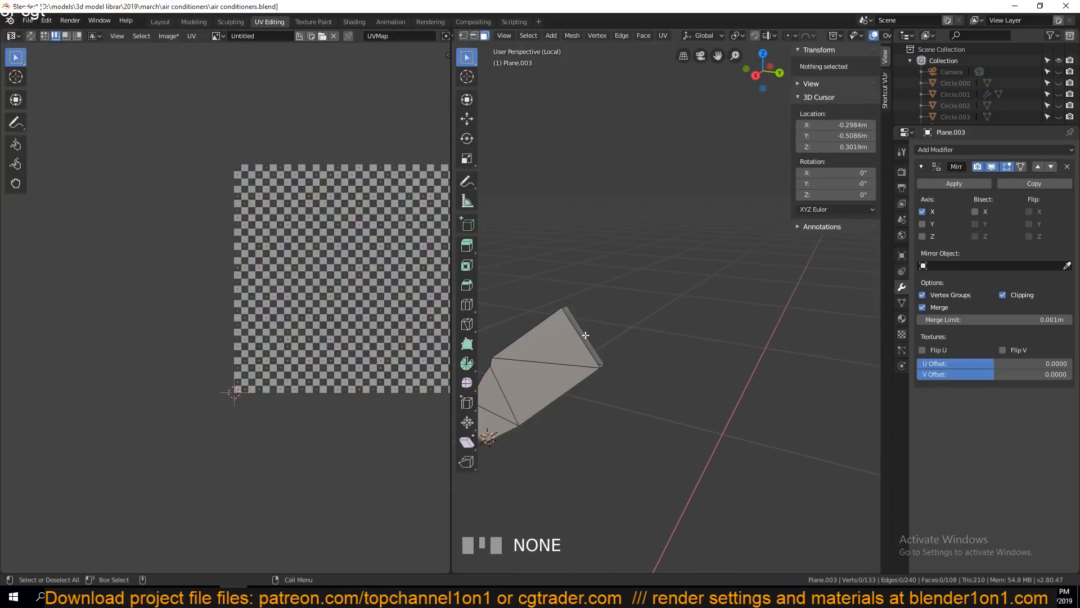
- Unwrap all faces of the isolated rib
middle_click_drag(582, 330, 694, 310)
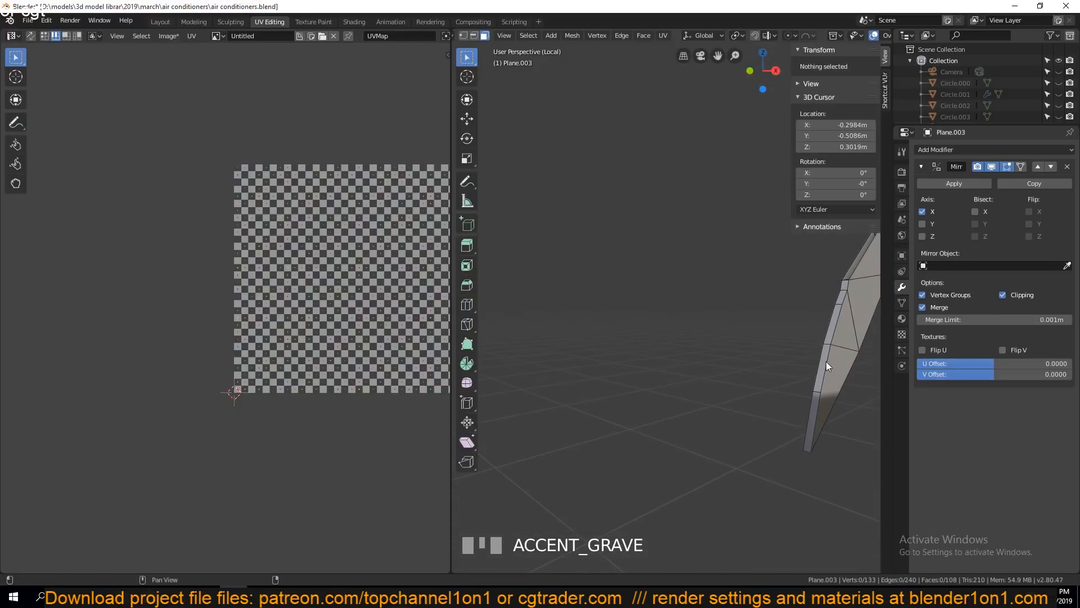
key("a")
key("u")
left_click(829, 330)
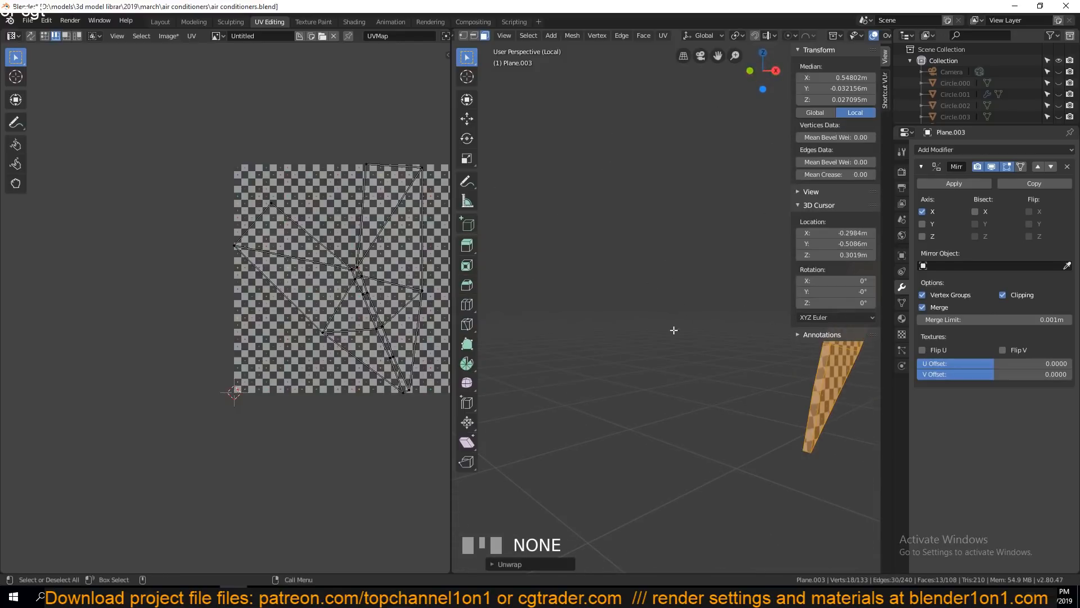
- Check the unwrapped rib's checker pattern on the whole flap and reveal all of the flap's hidden geometry in Edit Mode
scroll(716, 342, "down", 2)
key("Tab")
key("grave")
mouse_move(768, 356)
middle_mouse_down()
mouse_move(727, 363)
mouse_move(752, 366)
middle_mouse_up()
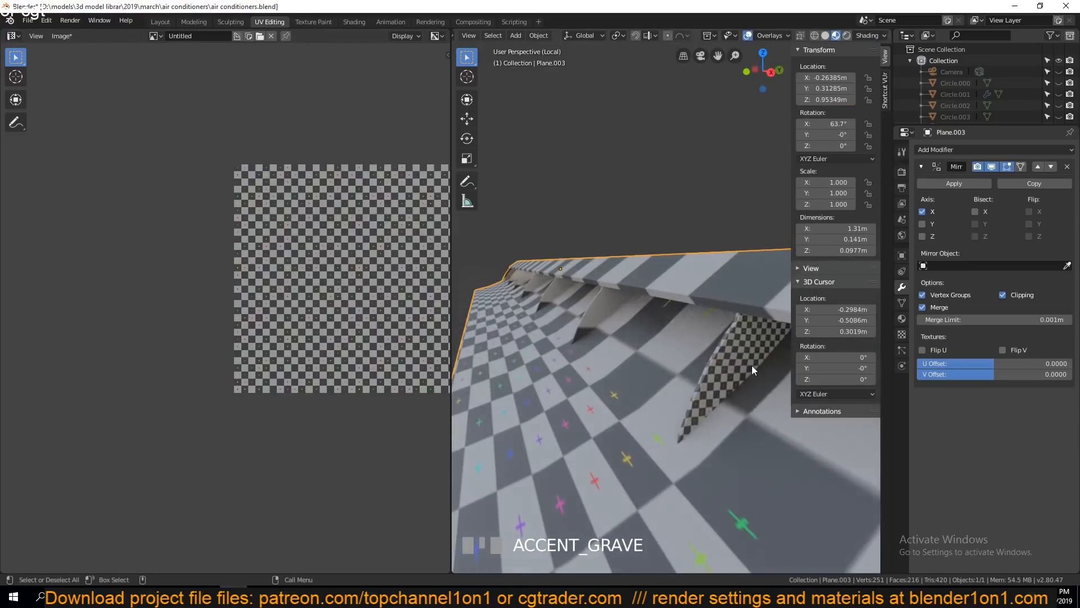
middle_click_drag(665, 358, 584, 380)
key("Tab")
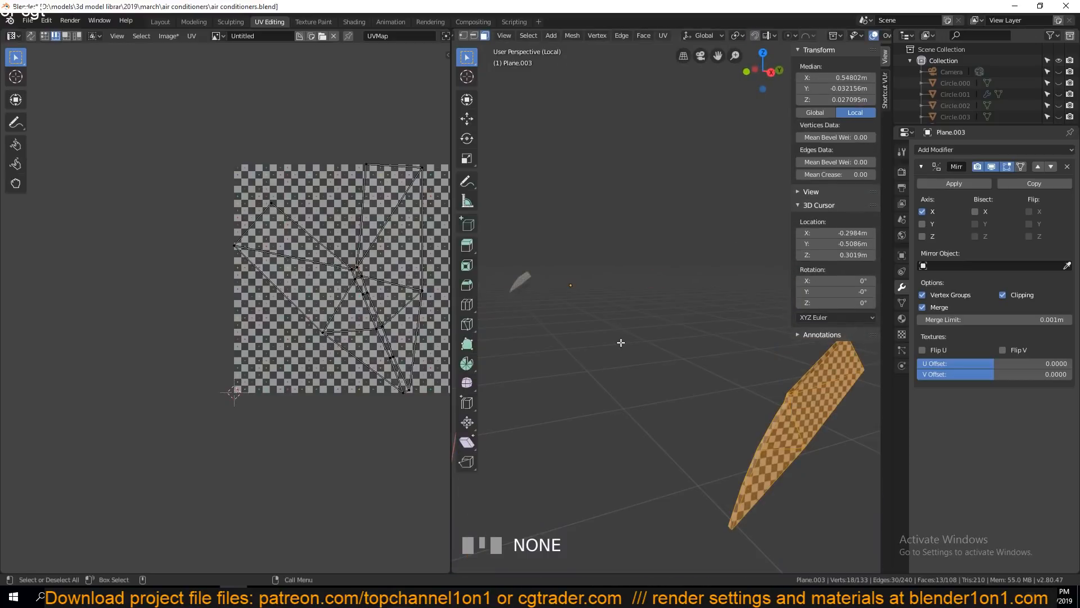
middle_click_drag(620, 342, 682, 350)
key("alt+h")
- Select the linked geometry of the two untextured ribs between the flap's centre and its end rib, and hide the rest of the mesh
left_click(594, 357)
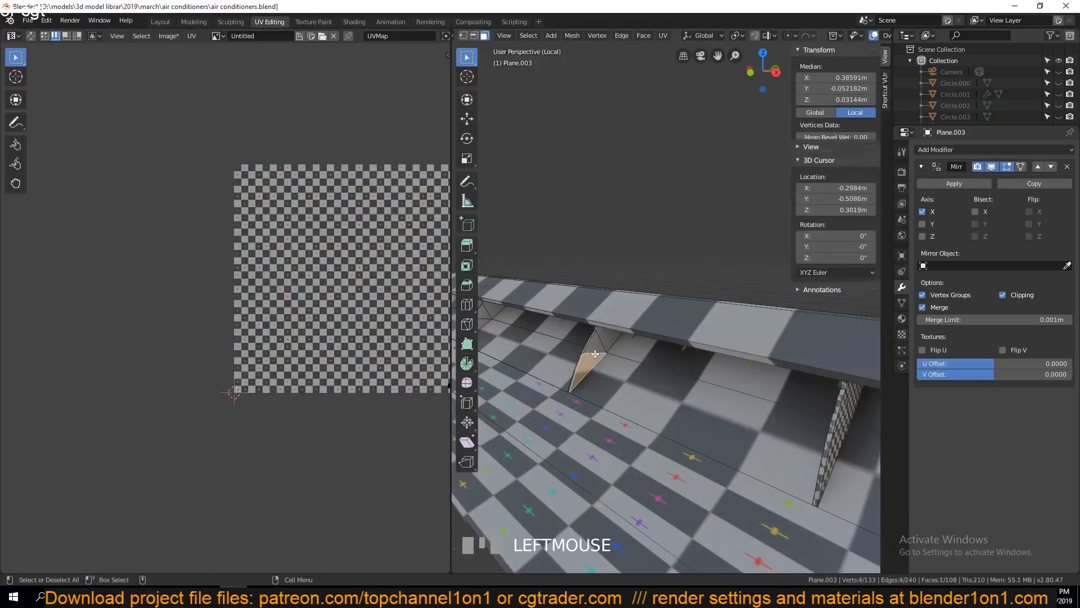
middle_click_drag(555, 338, 661, 346)
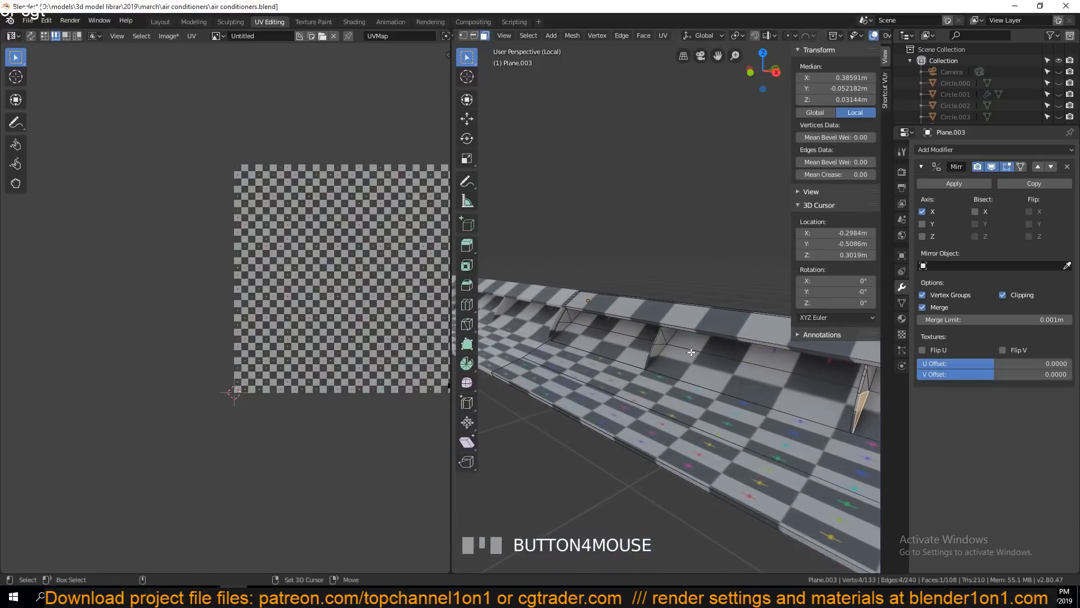
left_click(661, 345, "shift")
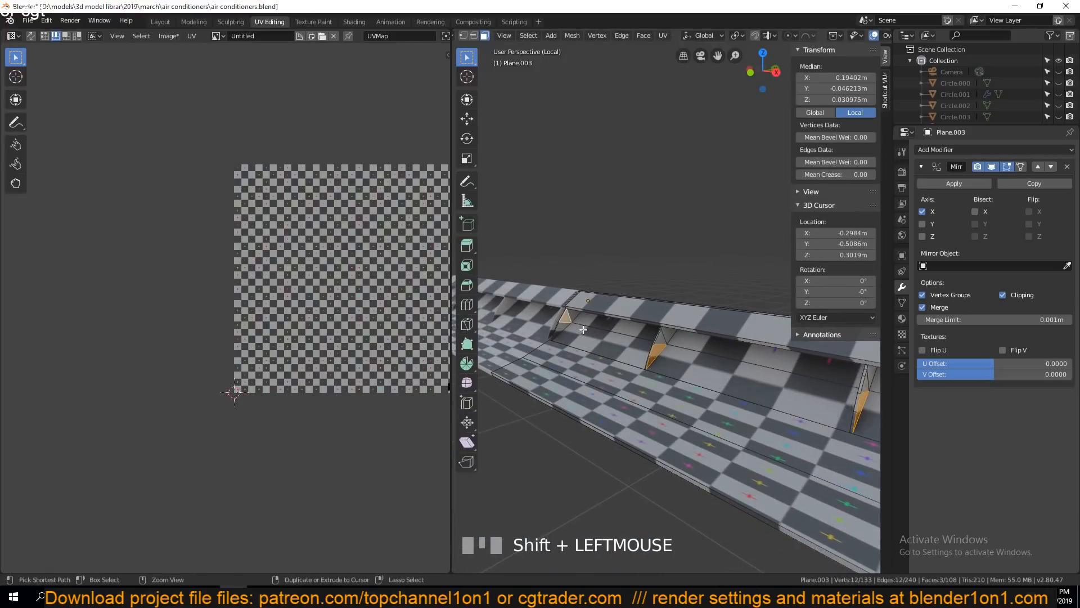
key("ctrl+l")
left_click(652, 338)
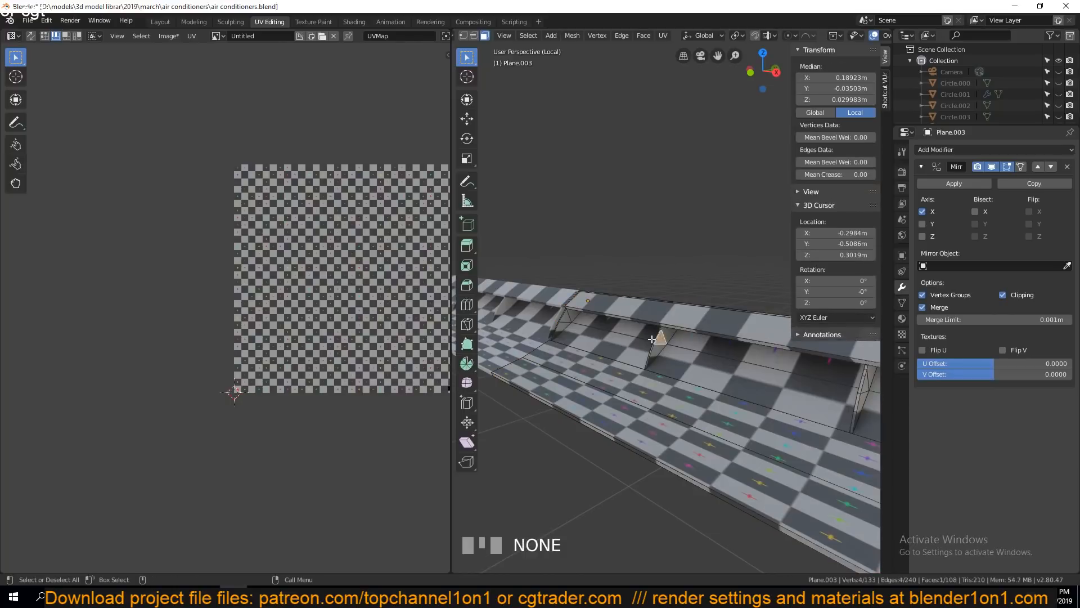
left_click(567, 320, "shift")
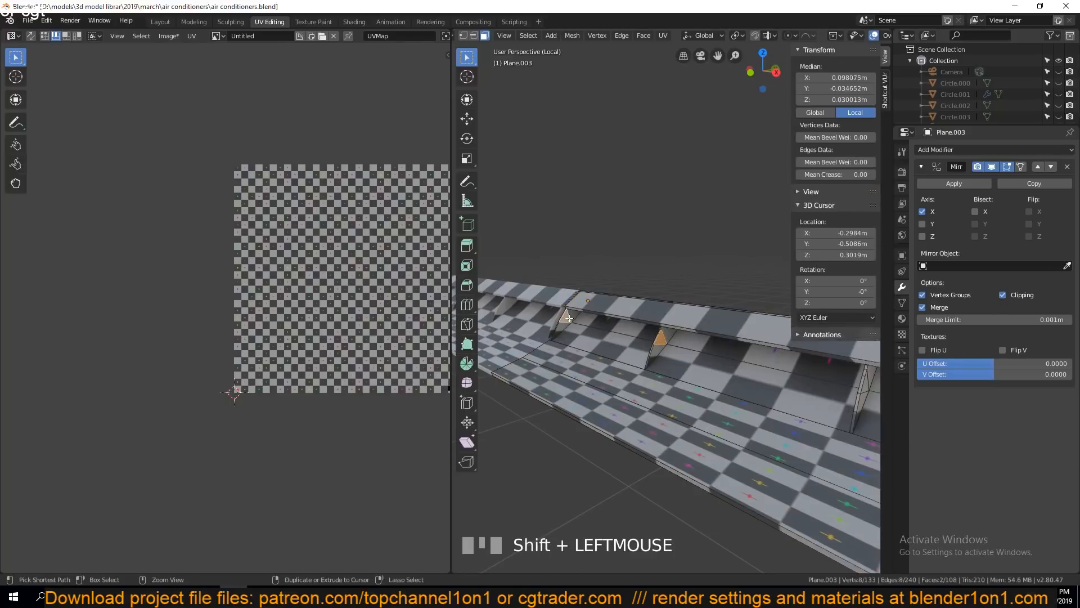
key("ctrl+l")
left_click(568, 317)
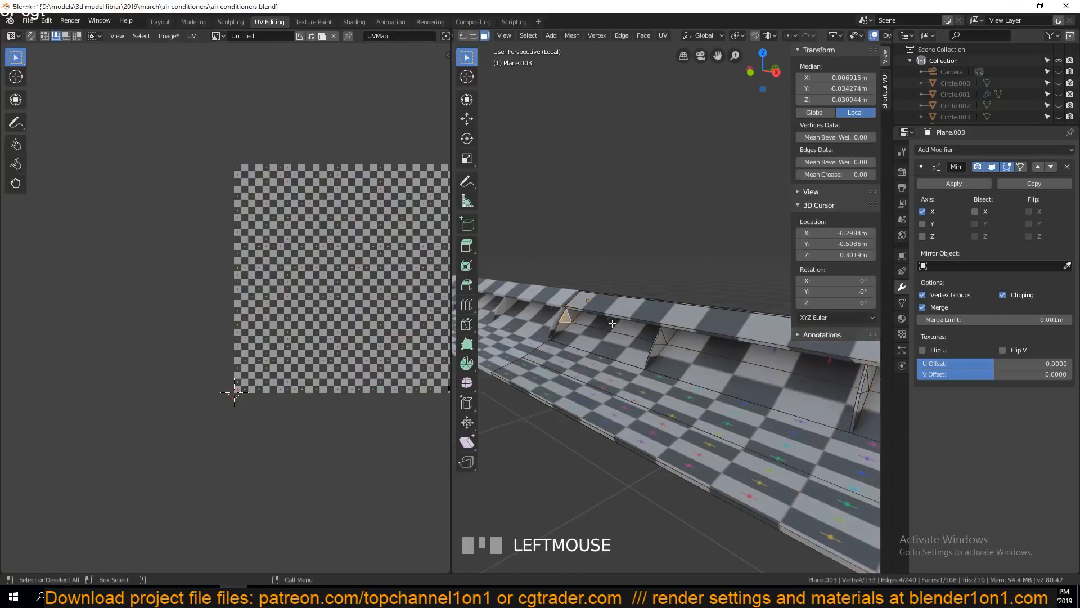
middle_click_drag(793, 366, 627, 335)
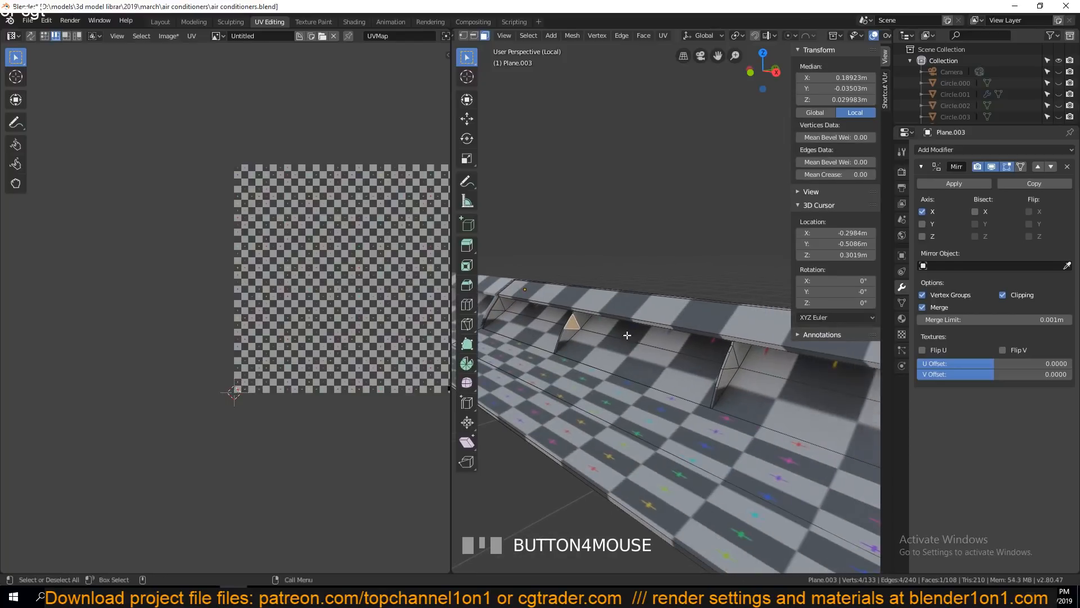
left_click(730, 362, "shift")
key("ctrl+l")
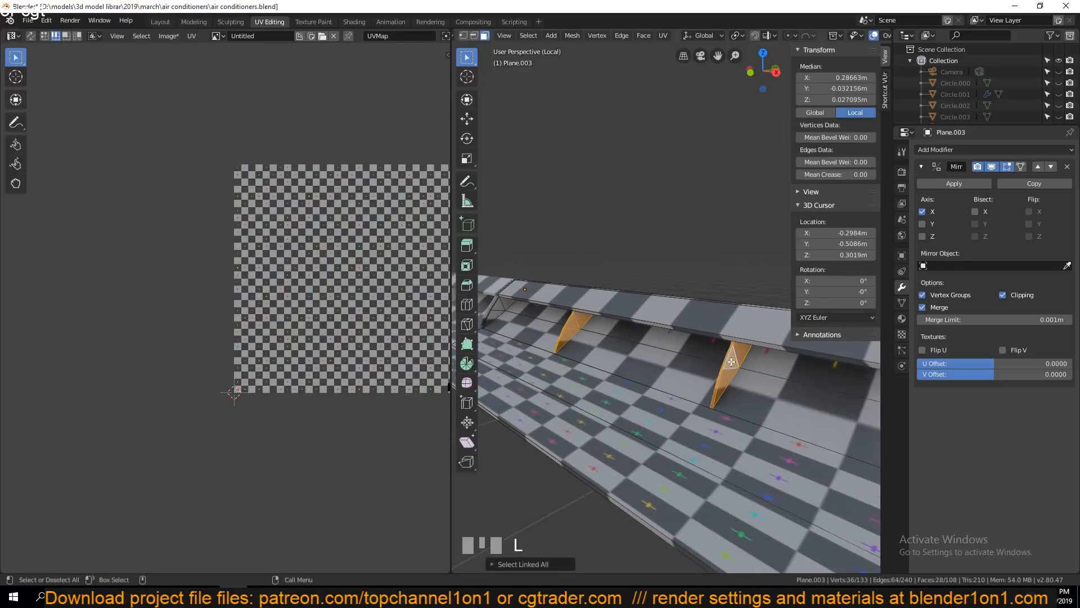
key("shift+h")
- Delete the narrow end faces at the wide ends of both isolated ribs
key("grave")
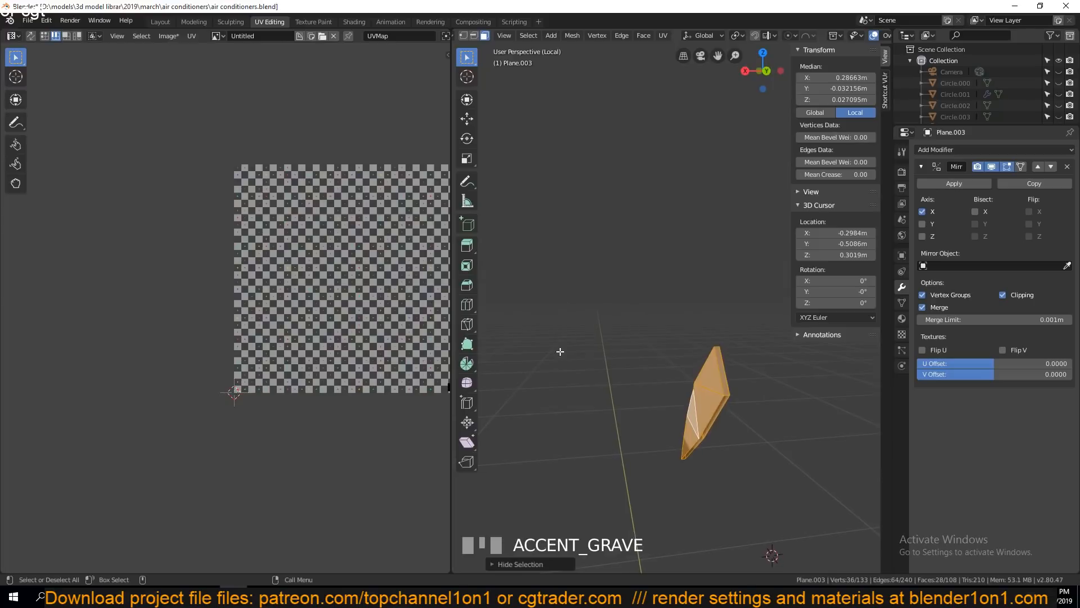
left_click(724, 376)
middle_click_drag(724, 376, 586, 388)
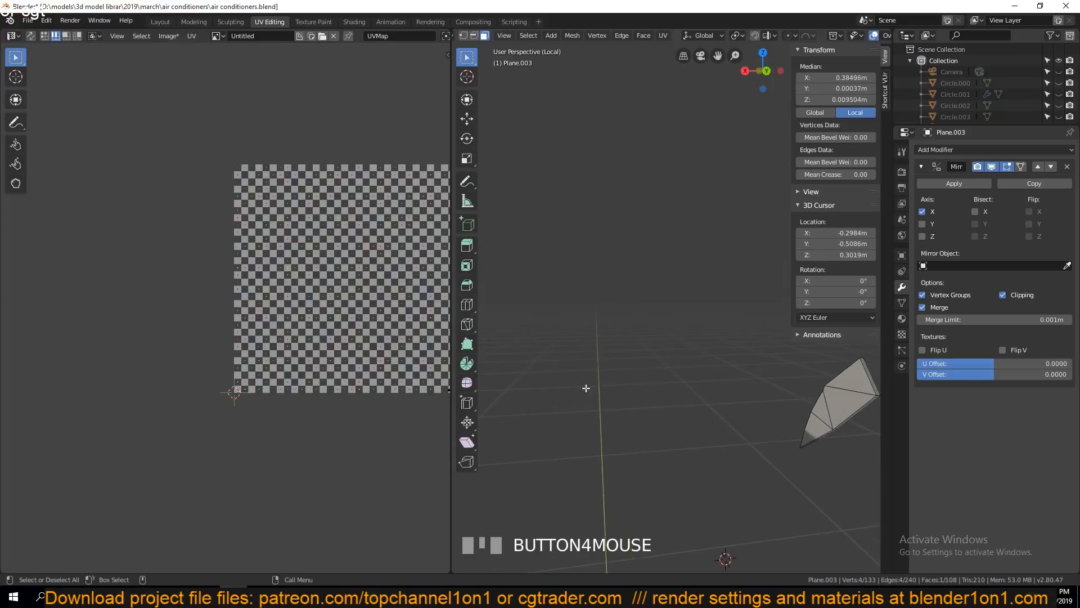
left_click(863, 370, "shift")
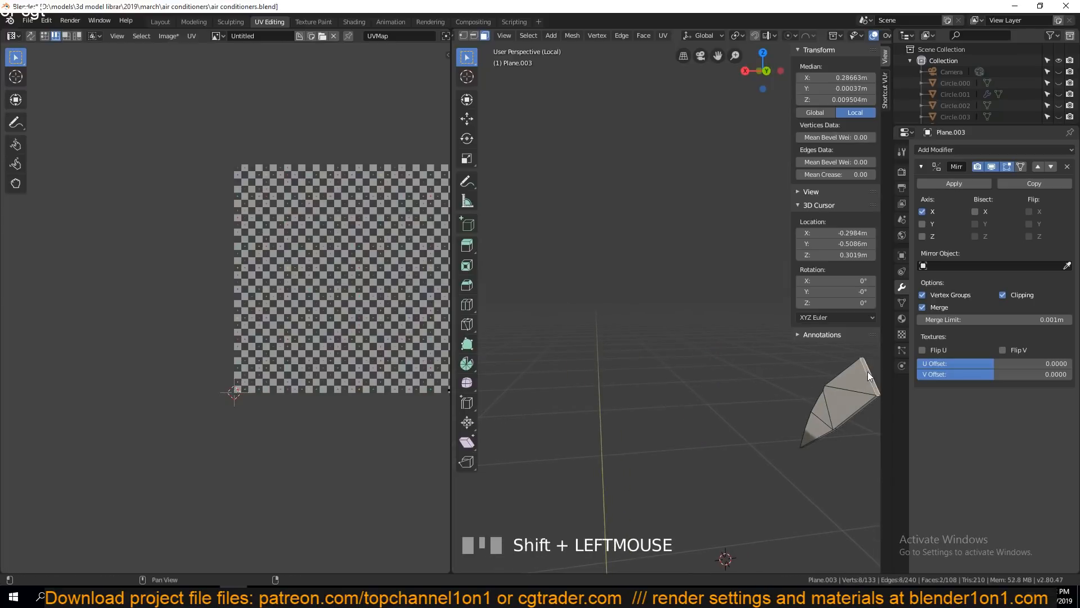
key("x")
left_click(870, 375)
- Unwrap all faces of the two isolated ribs
key("a")
key("grave")
middle_click_drag(728, 381, 841, 382)
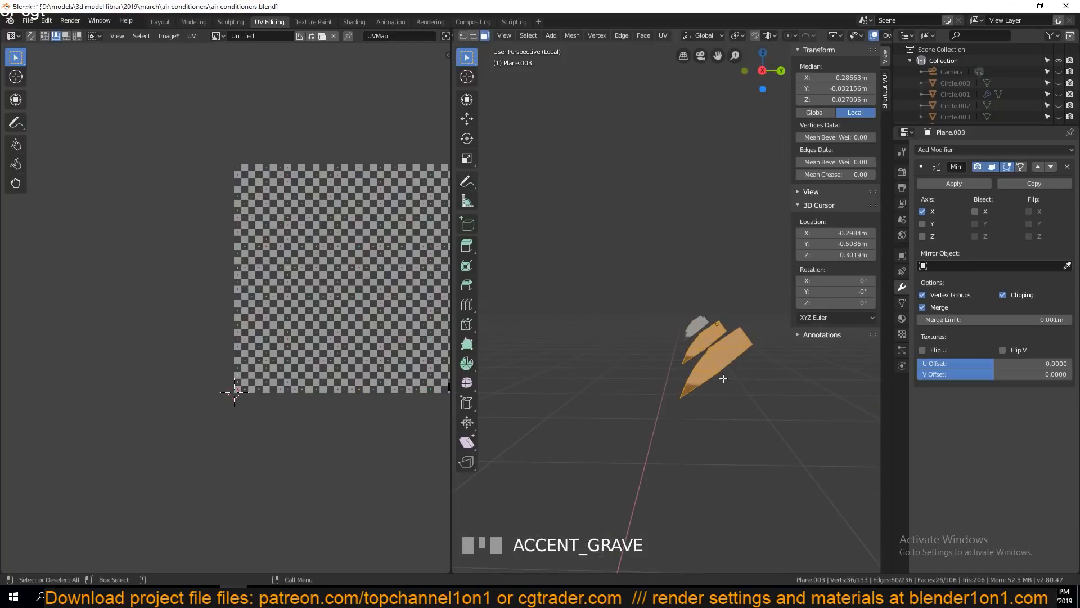
scroll(723, 378, "up", 2)
key("grave")
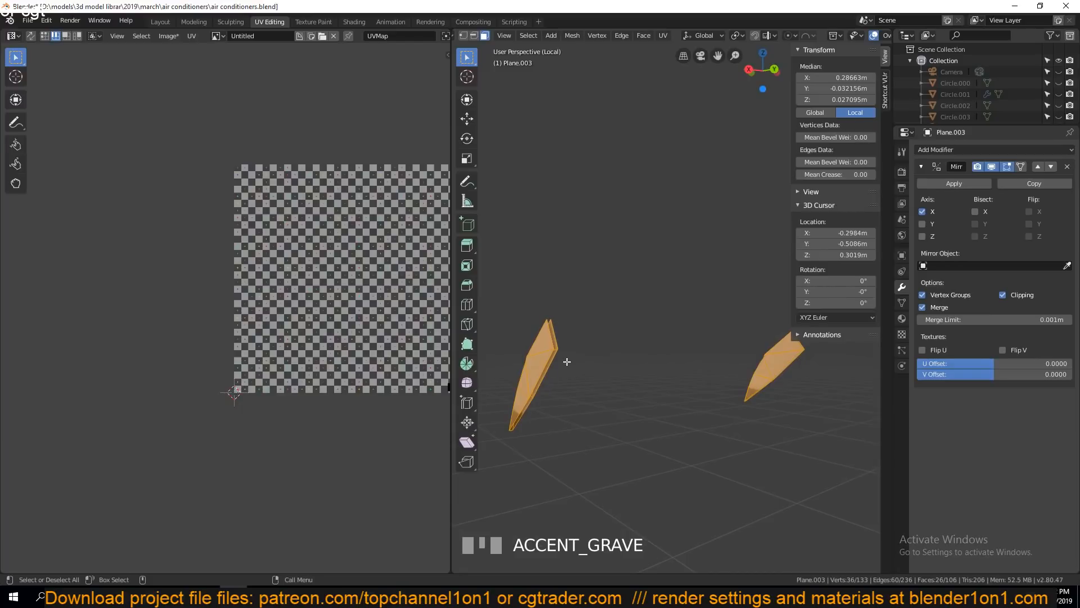
key("u")
left_click(566, 359)
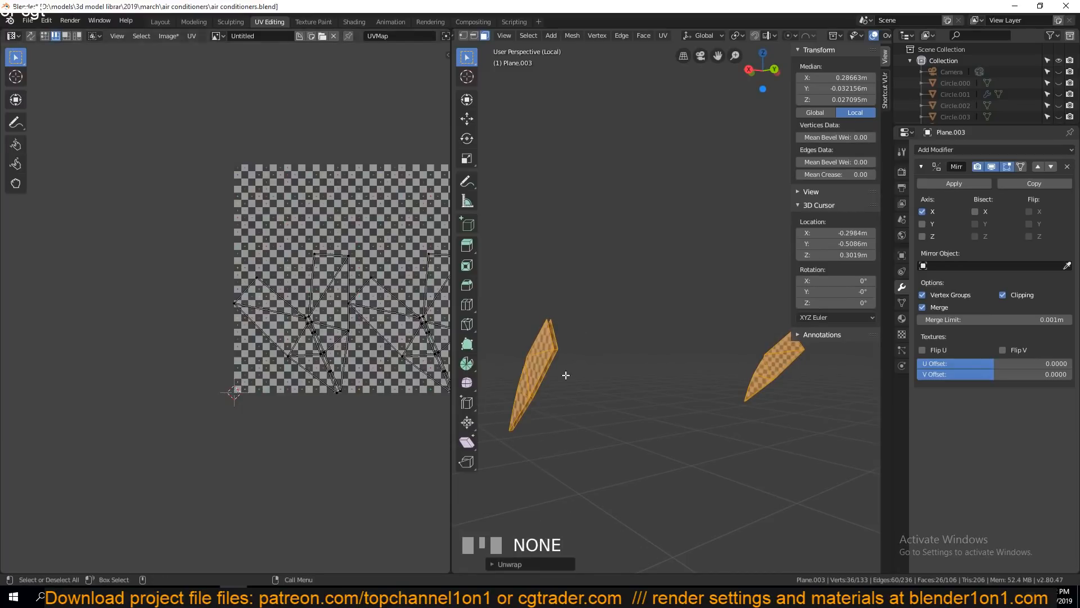
- Inspect the ribs' checker pattern in Object Mode, save the file, and unhide the remaining flap geometry in Edit Mode
key("Tab")
key("grave")
middle_click_drag(580, 383, 632, 379)
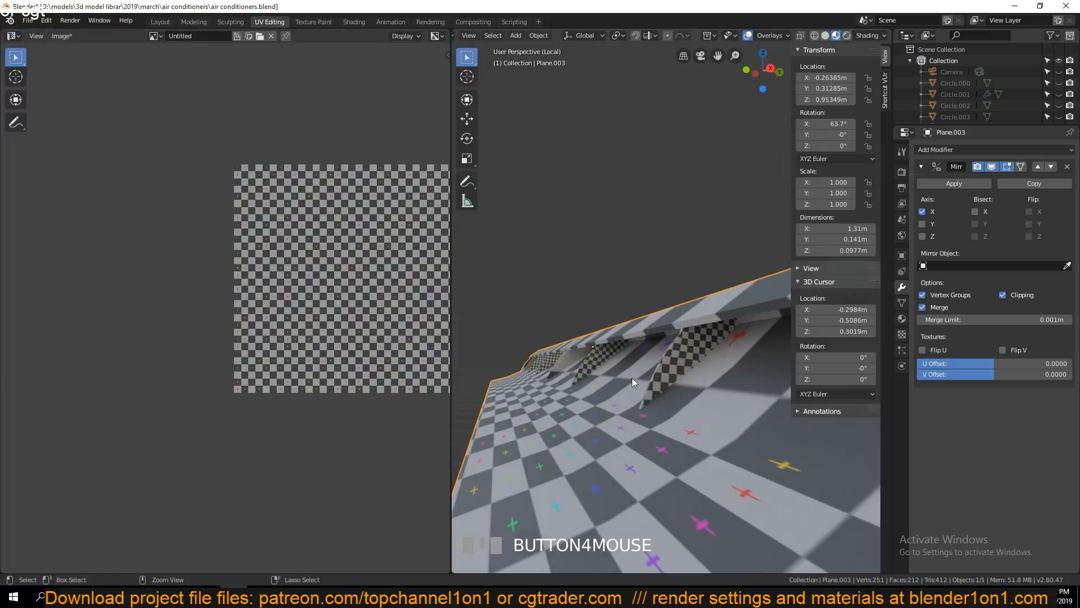
scroll(669, 374, "down", 3)
key("grave")
key("Tab")
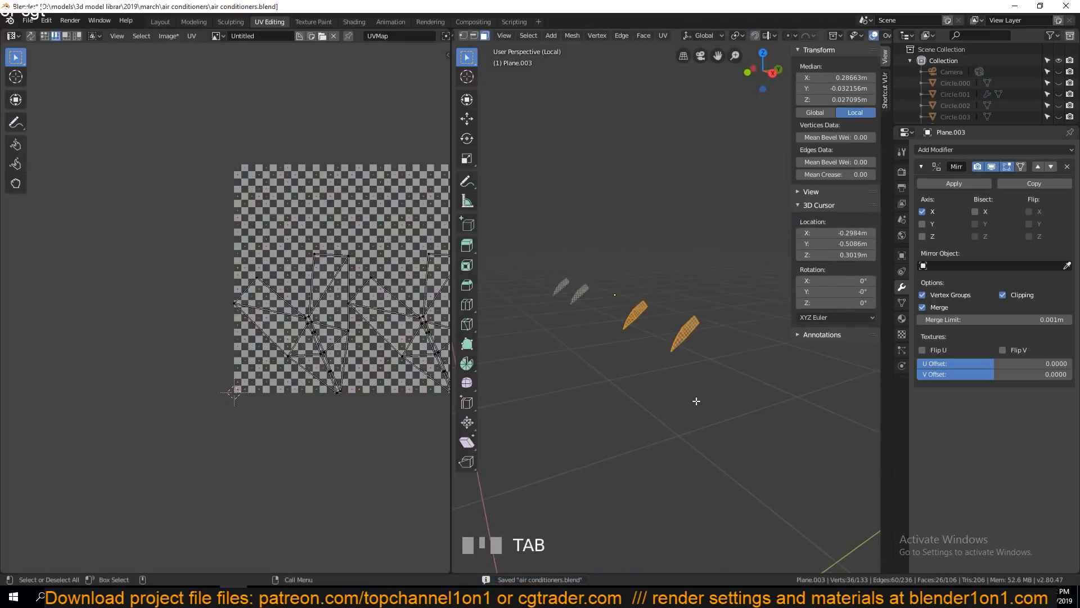
key("alt+h")
- Isolate the flap's main body by selecting its linked geometry and hiding the ribs, and clear the selection
left_click(695, 387)
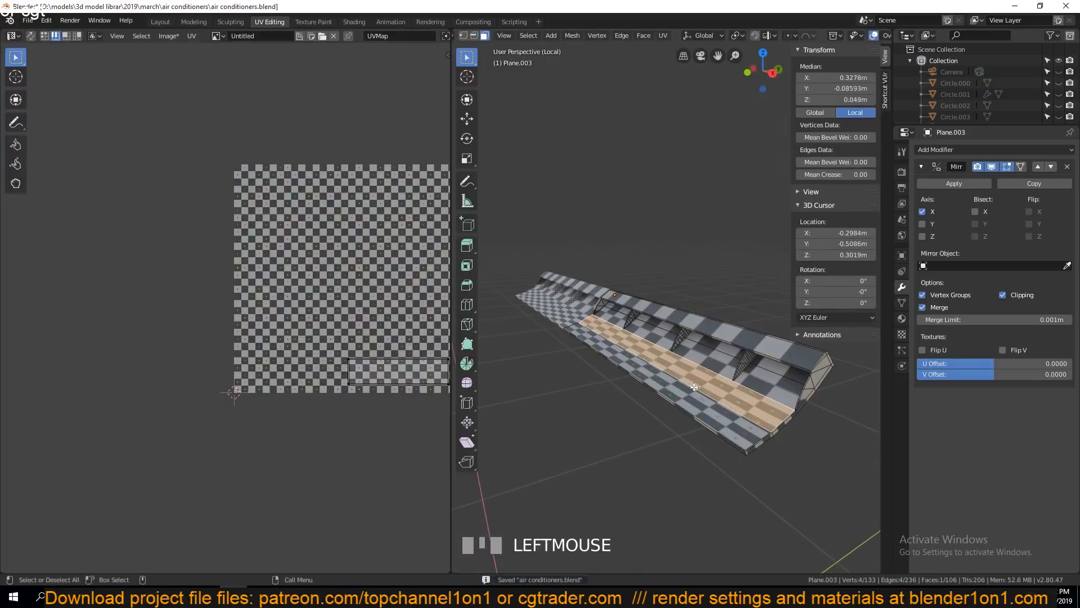
key("ctrl+l")
key("shift+h")
key("grave")
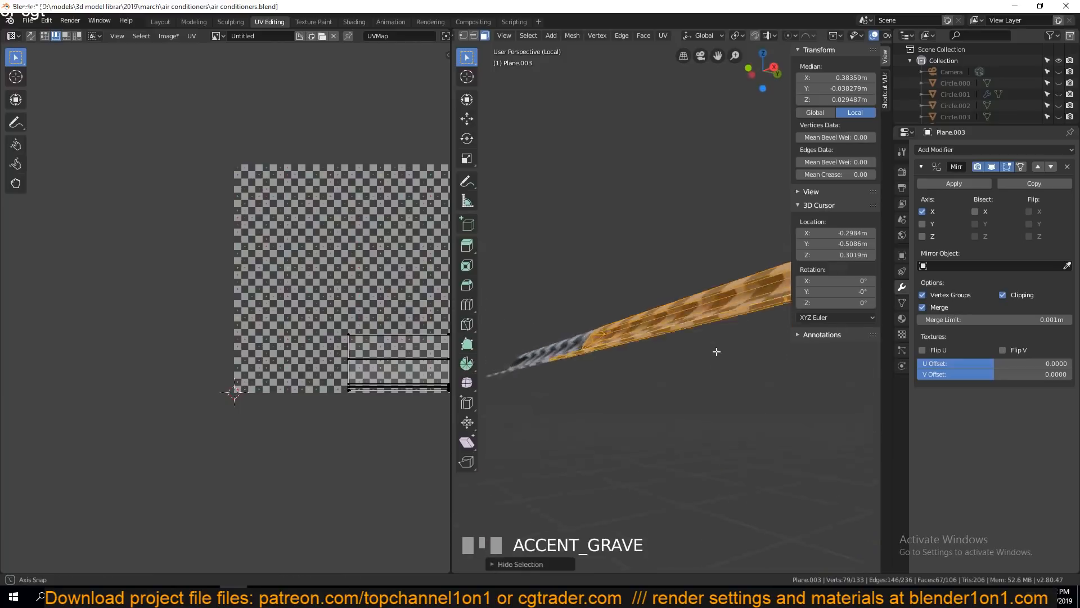
middle_click_drag(716, 352, 635, 405)
key("alt+a")
- Try selecting the vertices of the flap's long outer back face through the mesh in the right orthographic view for deletion
key("KP_1")
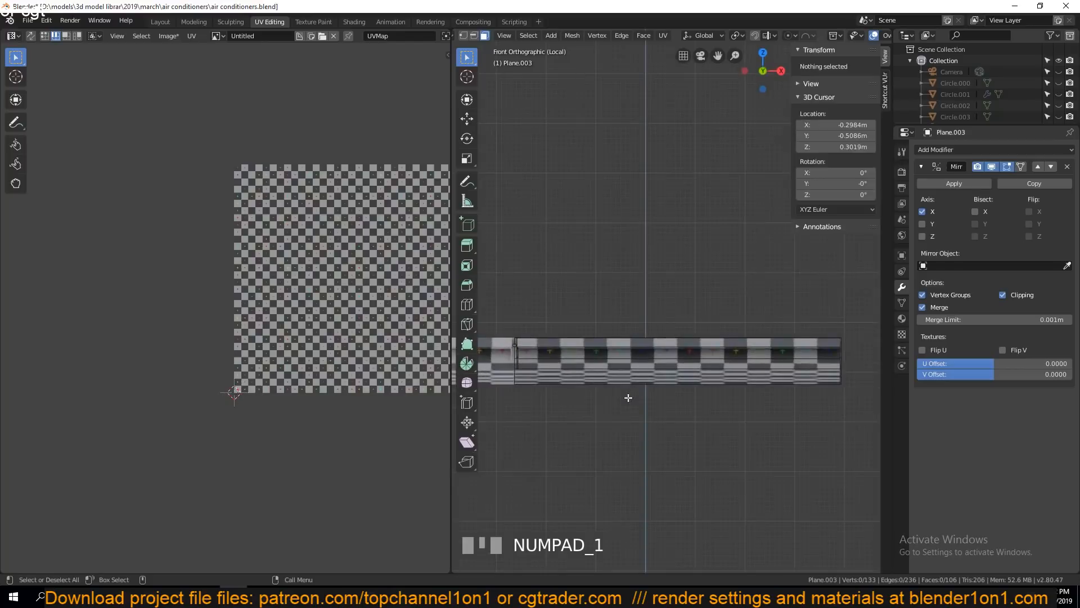
key("KP_3")
scroll(673, 366, "up", 4)
scroll(687, 299, "up", 2)
key("1")
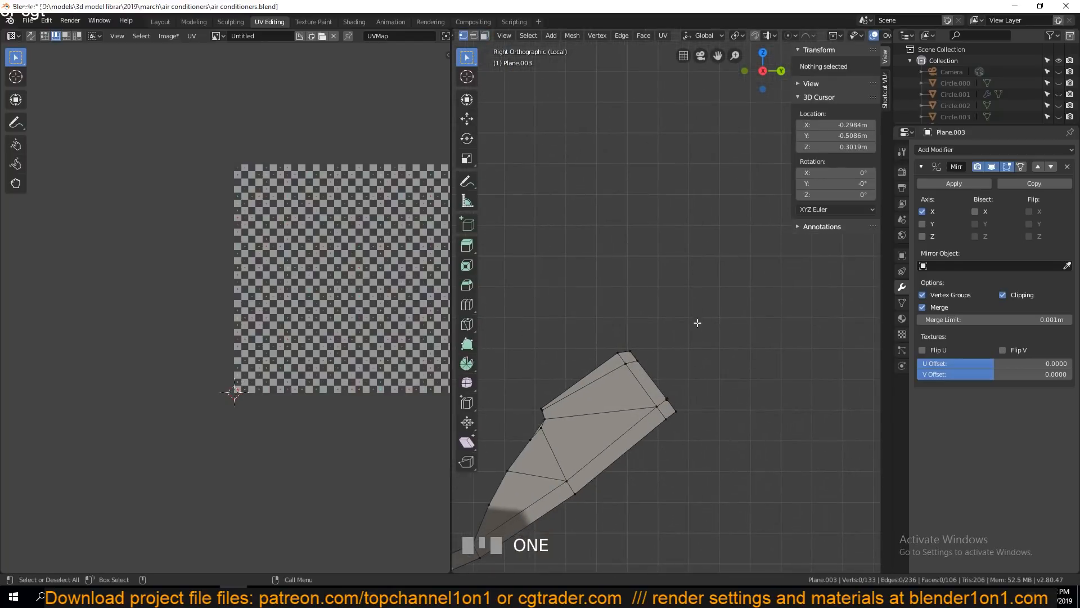
key("alt+z")
scroll(667, 372, "up", 2)
key("c")
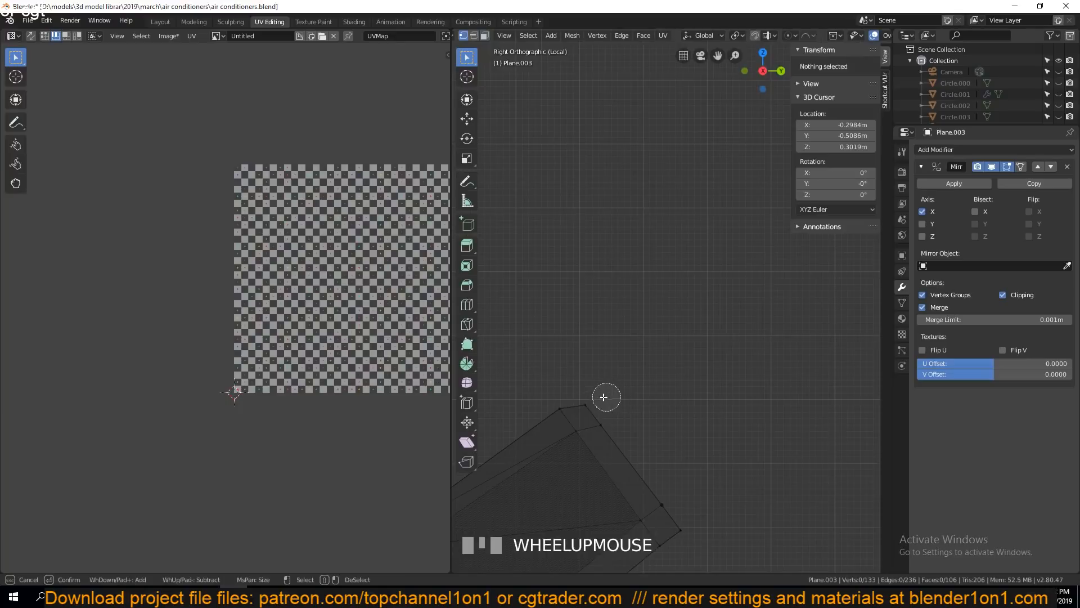
left_click(587, 403)
left_click(611, 421)
left_click(674, 506)
left_click(692, 533)
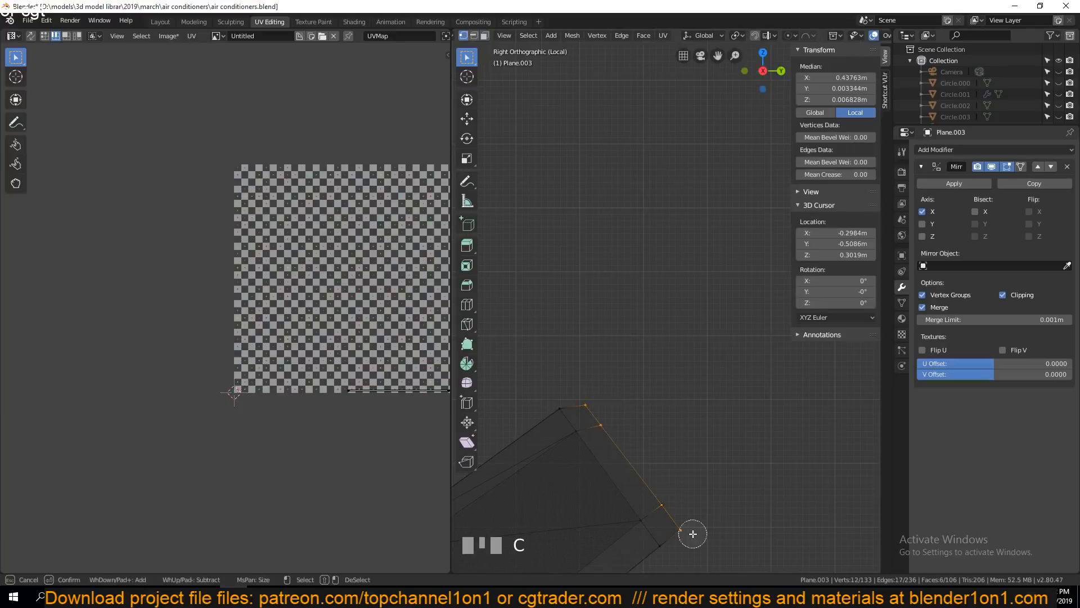
key("Escape")
key("grave")
middle_click_drag(708, 385, 672, 402)
scroll(671, 402, "down", 2)
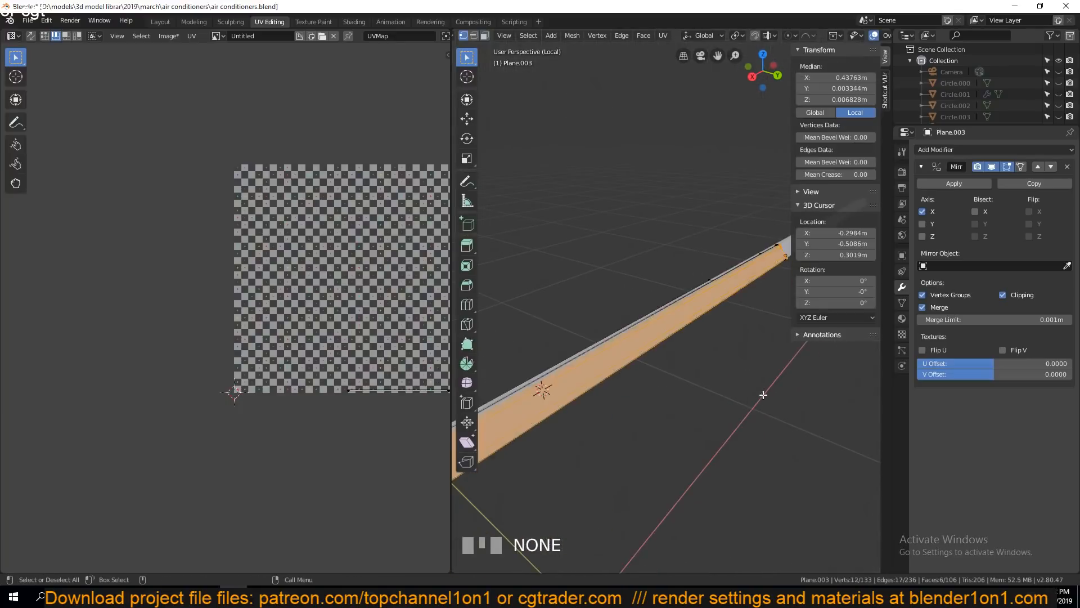
scroll(726, 383, "down", 2)
key("x")
- Show all air conditioner parts and try rotating the flap about the global X axis to test how it closes
key("grave")
middle_click_drag(599, 321, 702, 269)
key("Tab")
key("alt+h")
key("alt+a")
key("grave")
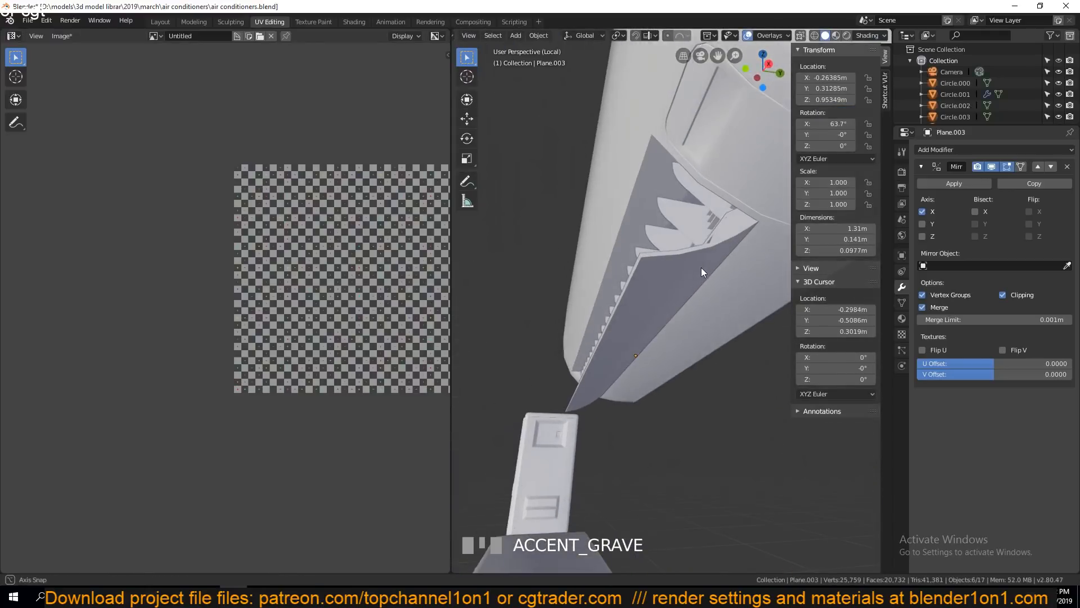
left_click(702, 269)
key("r")
key("x")
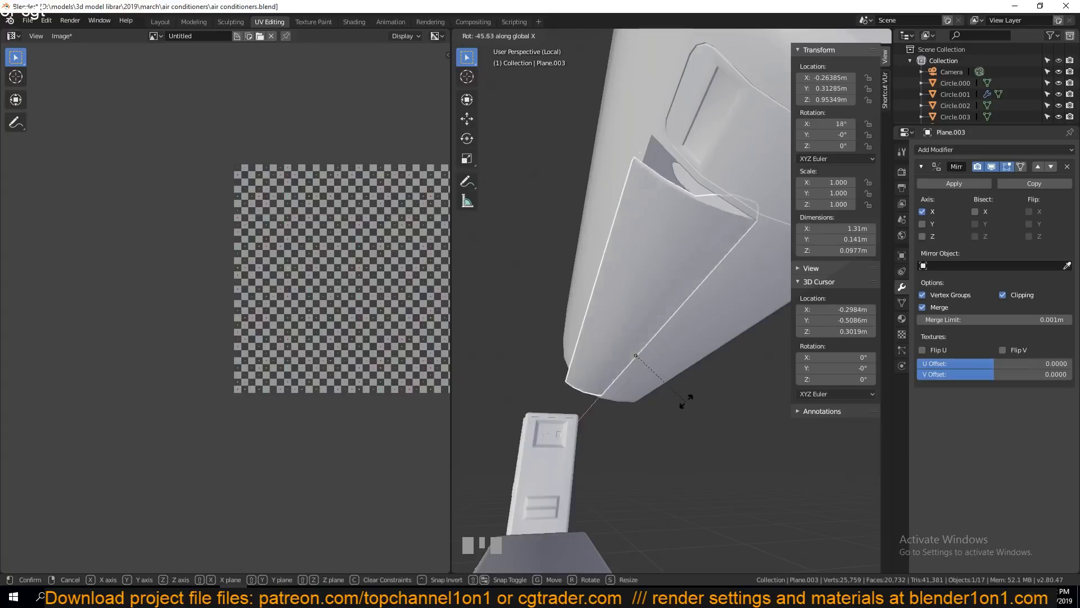
left_click(688, 316)
- Mark the edge loops along the flap body's end border, from the back face to the front tip, as a seam
key("Tab")
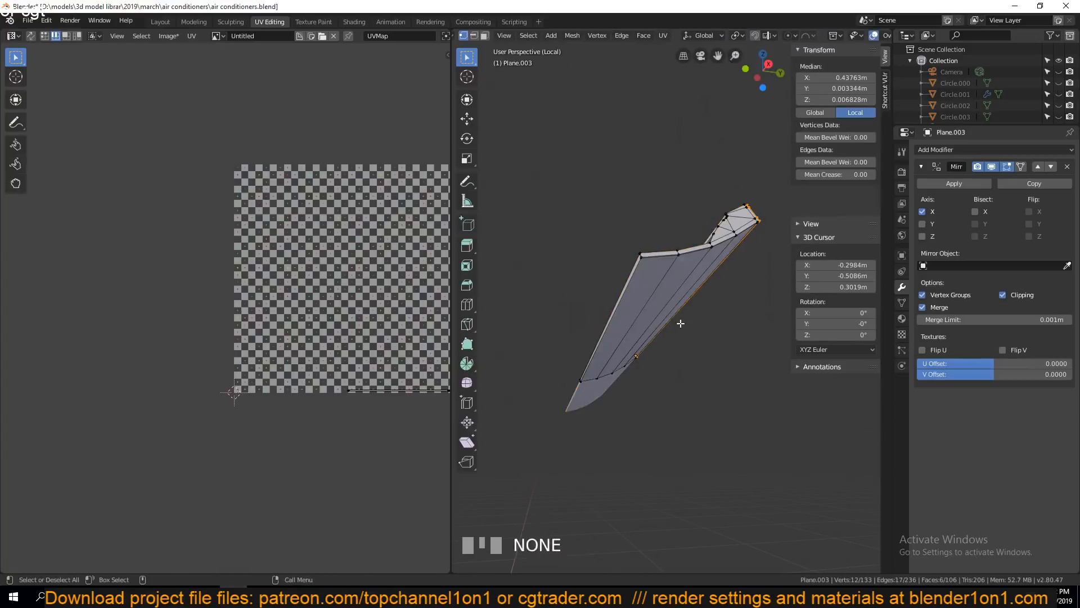
key("grave")
key("2")
key("alt+a")
scroll(615, 393, "up", 2)
middle_click_drag(614, 393, 692, 355, "shift")
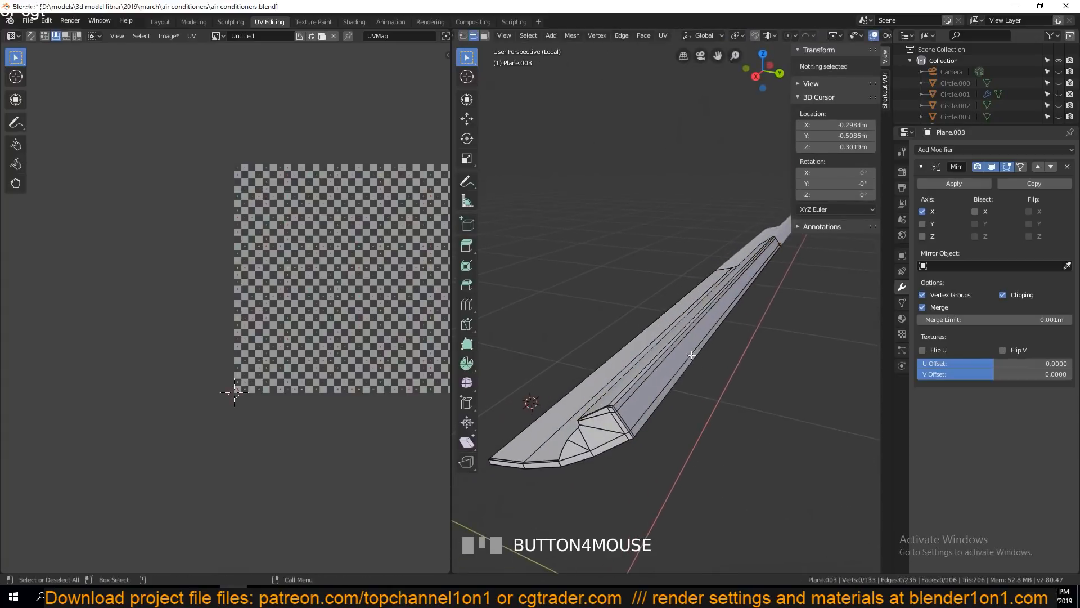
scroll(634, 417, "up", 1)
left_click(591, 487, "alt")
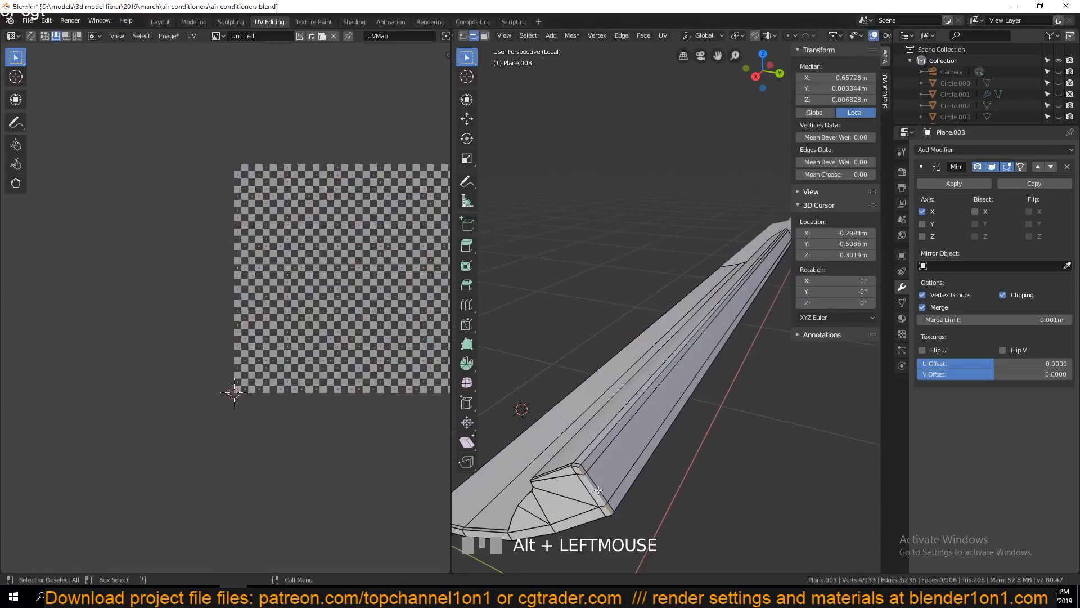
key("grave")
middle_click_drag(628, 435, 720, 397)
left_click(730, 369, "alt+shift")
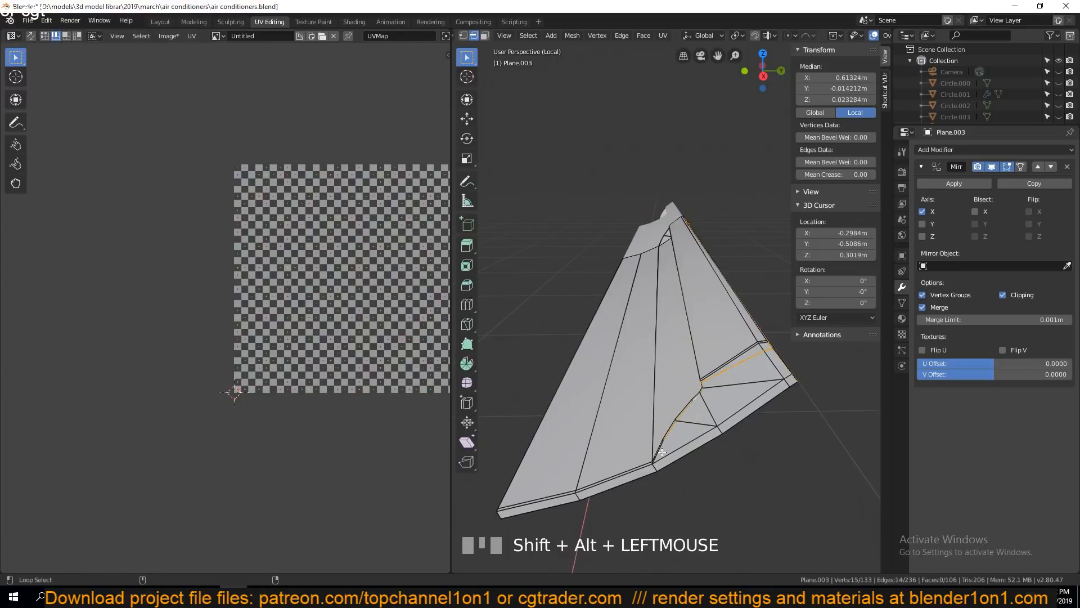
key("grave")
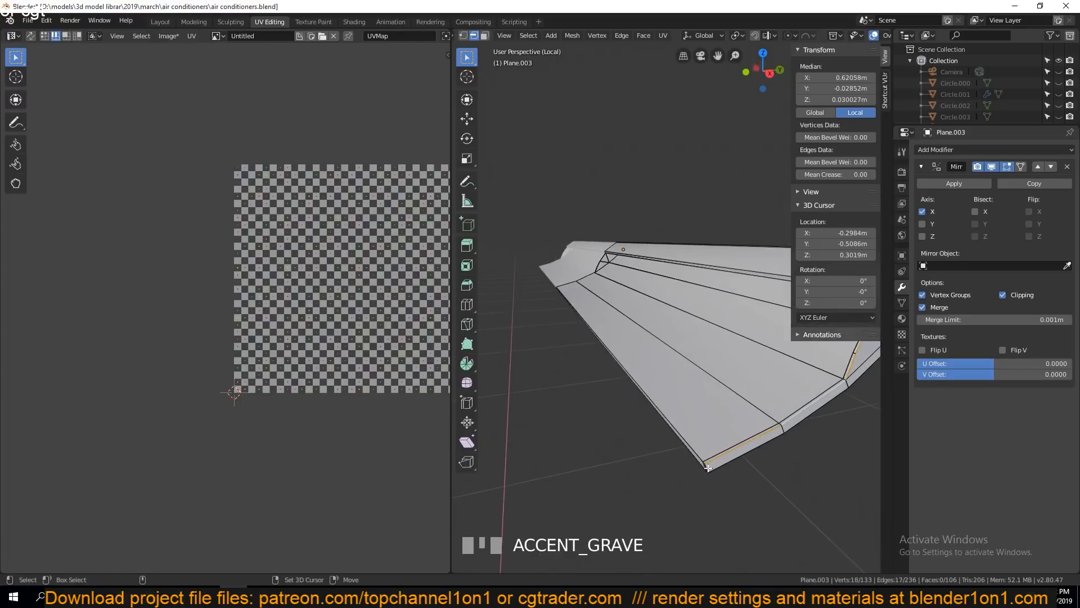
left_click(728, 443, "shift")
key("ctrl+e")
left_click(726, 430)
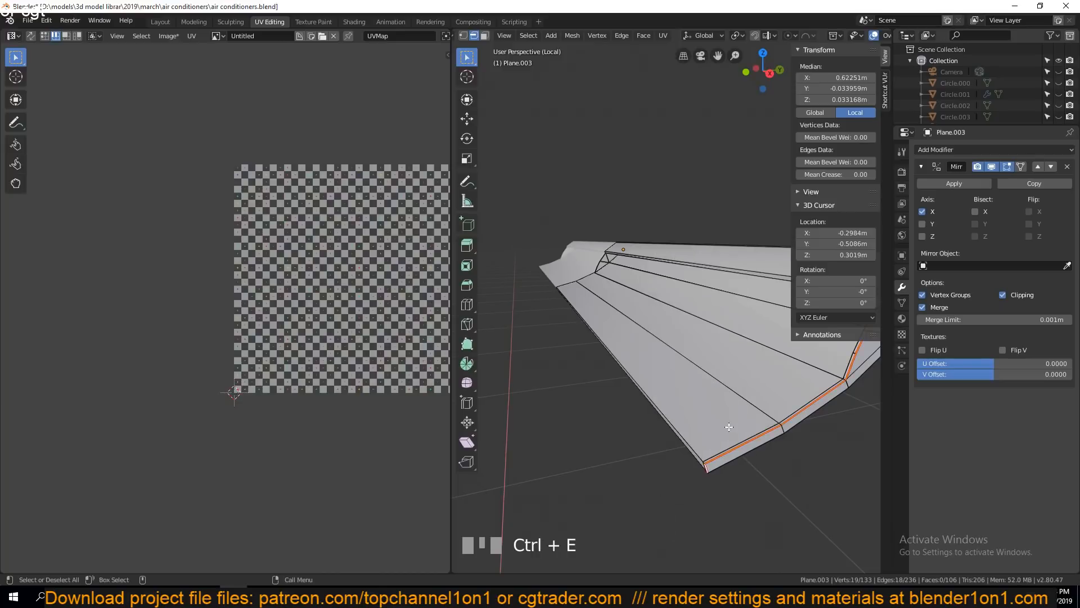
- Unwrap all faces of the flap's main body and display the flap with material preview shading in Object Mode
key("a")
key("u")
left_click(682, 392)
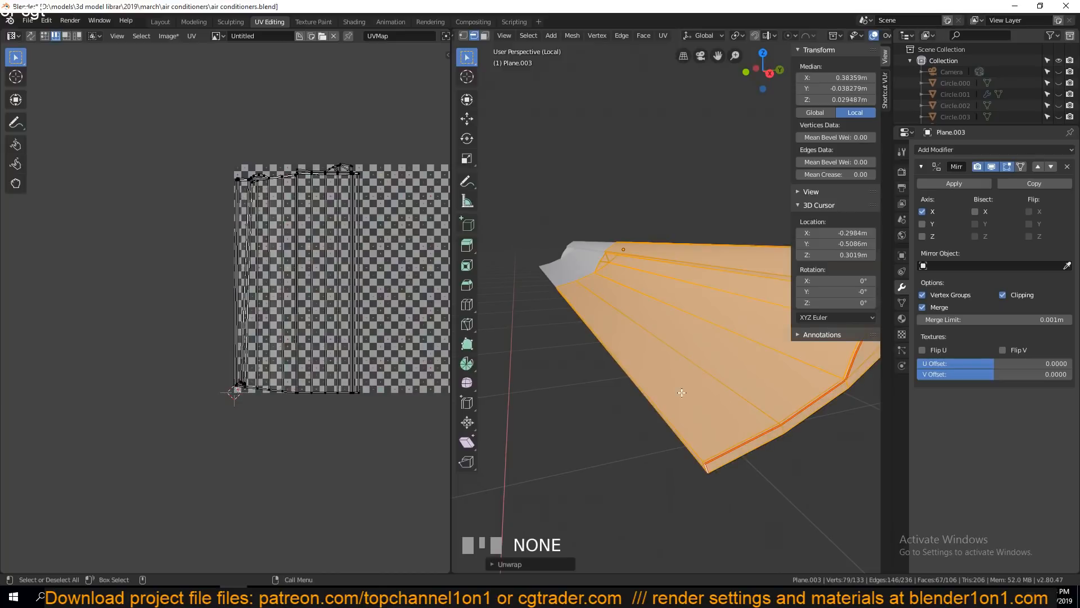
key("Tab")
left_click(836, 35)
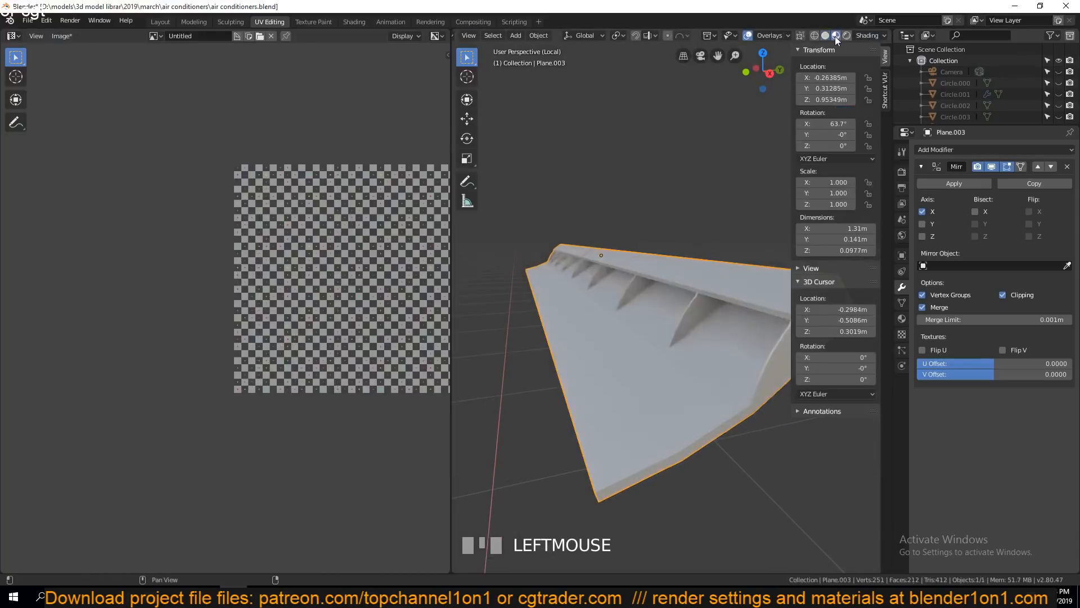
- Examine the checker pattern along the flap's inner side and open its mesh for editing near the middle rib
key("grave")
scroll(720, 326, "down", 2)
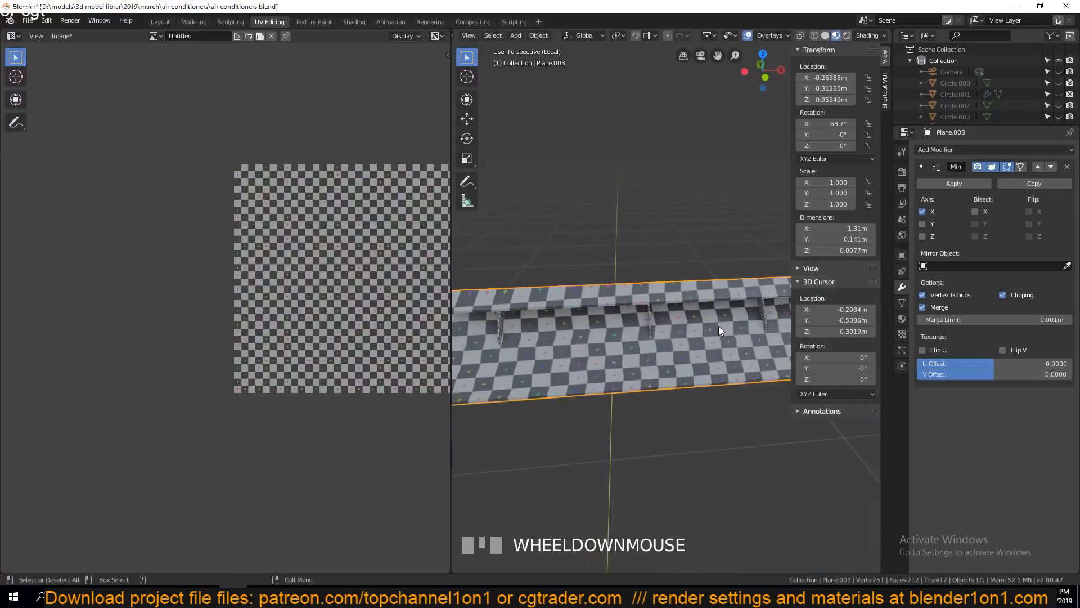
key("grave")
middle_click_drag(746, 348, 764, 335)
middle_click_drag(647, 364, 543, 324)
middle_click_drag(636, 321, 754, 327, "shift")
key("Tab")
middle_click_drag(549, 332, 591, 341)
middle_click_drag(591, 341, 617, 359, "shift")
scroll(690, 358, "up", 4)
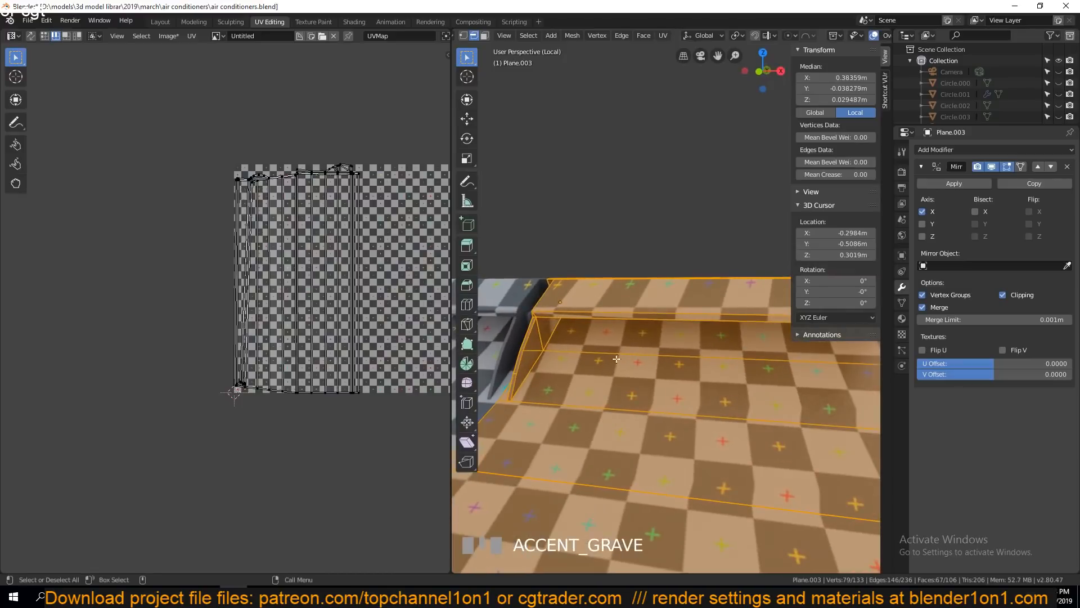
- Try moving the lower edge of the middle rib to test its connection to the flap body
left_click(525, 355)
middle_click_drag(523, 363, 610, 367)
key("g")
right_click(589, 362)
middle_click_drag(685, 358, 639, 337, "shift")
scroll(637, 356, "down", 2)
scroll(639, 355, "up", 3)
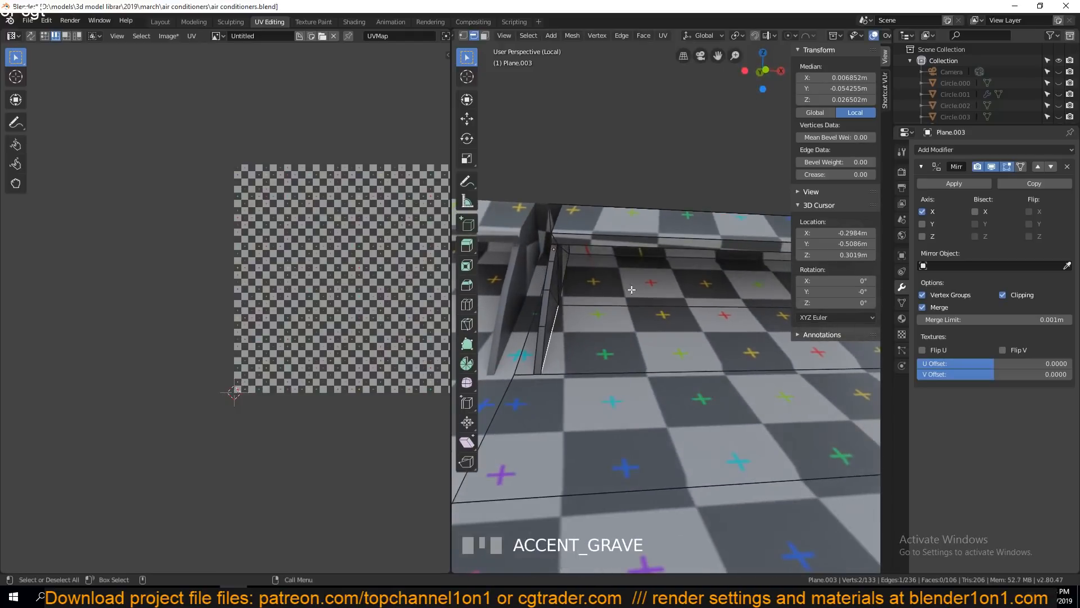
- Turn on UV sync selection and select the middle rib's lower vertex to locate it in the UV layout
key("a")
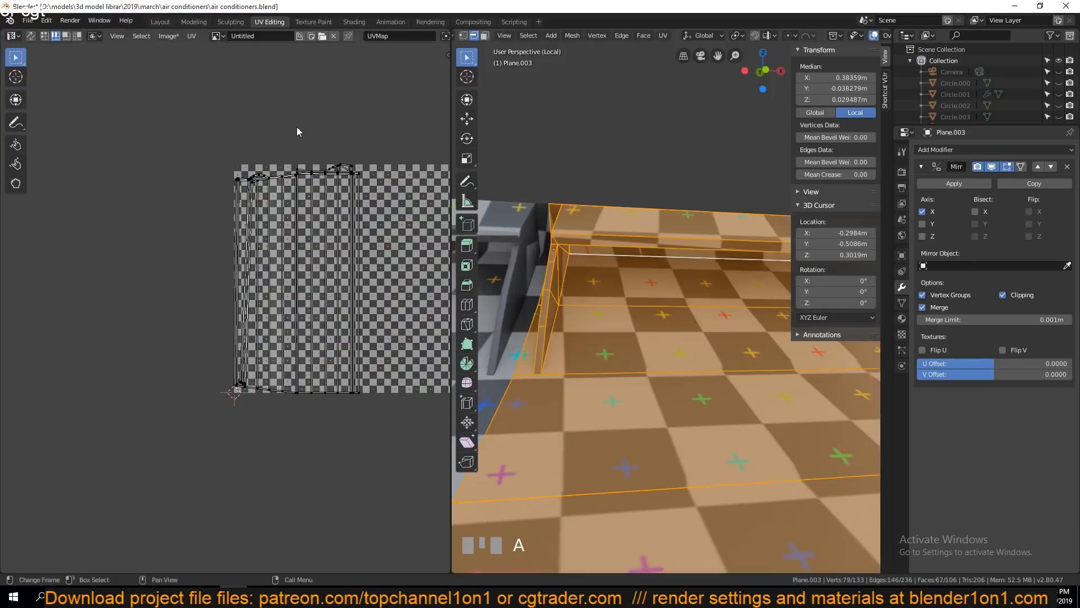
middle_click_drag(297, 128, 323, 208)
middle_click_drag(308, 469, 323, 320)
scroll(324, 321, "up", 6)
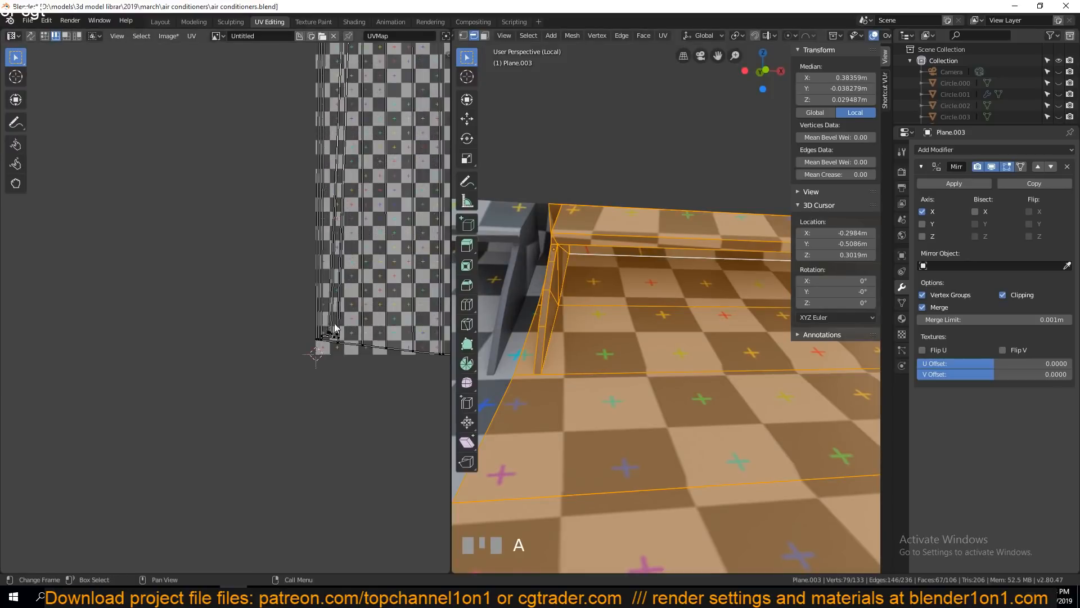
left_click(30, 35)
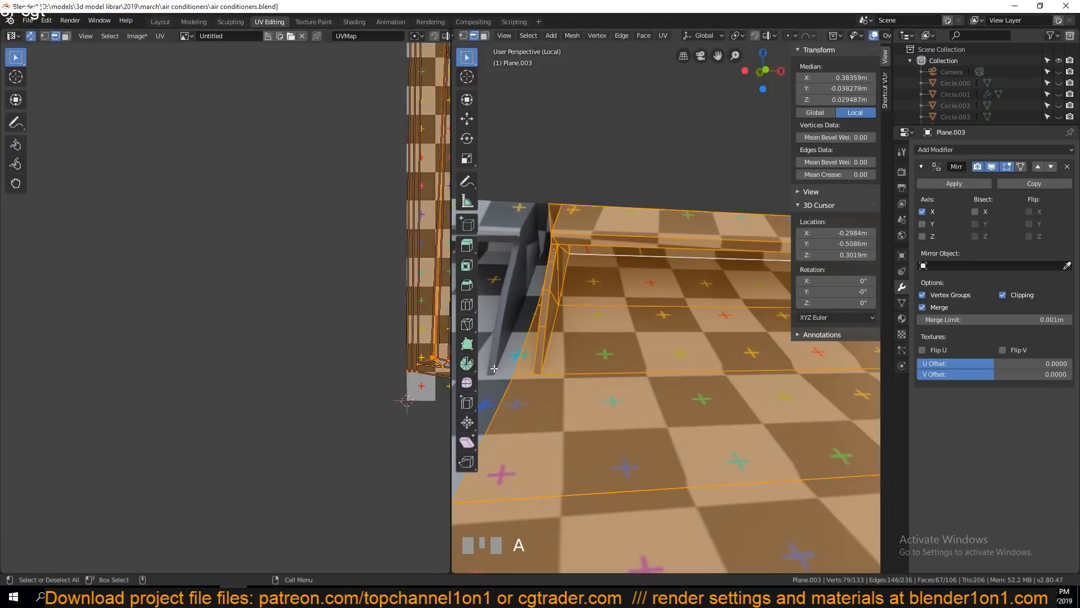
left_click(545, 372)
key("1")
left_click(533, 368)
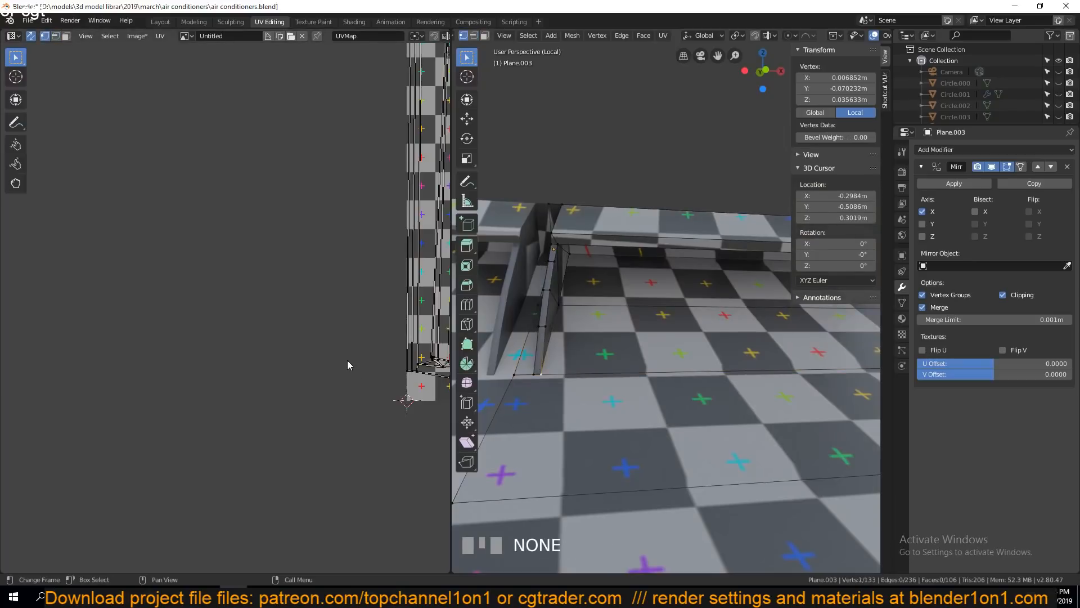
- Examine the overlapping UVs of the middle rib by selecting its edges in the UV layout and the mesh
scroll(348, 365, "up", 10)
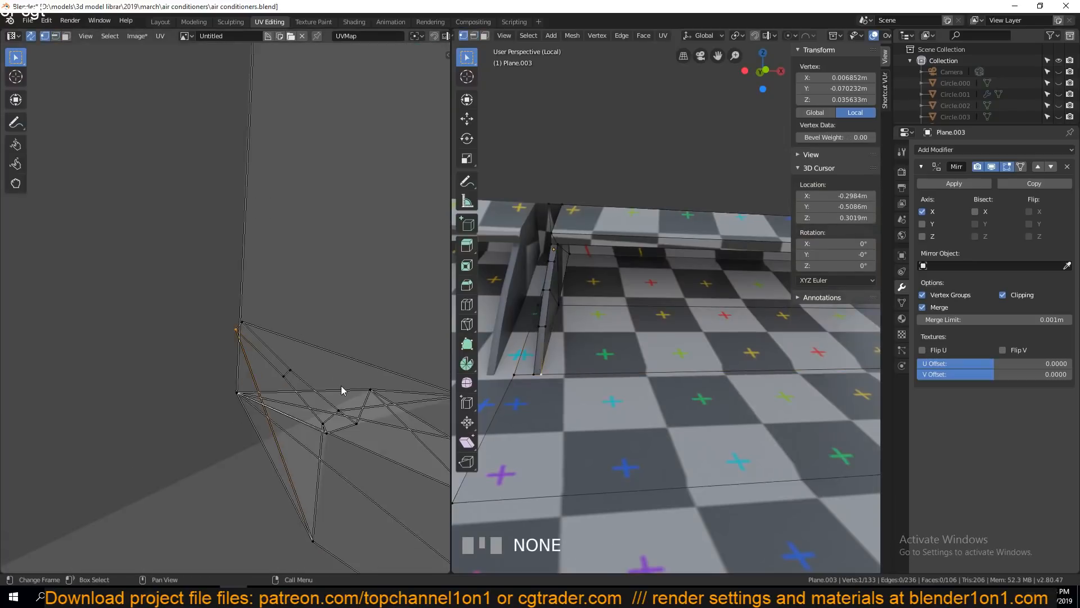
middle_click_drag(341, 390, 243, 285)
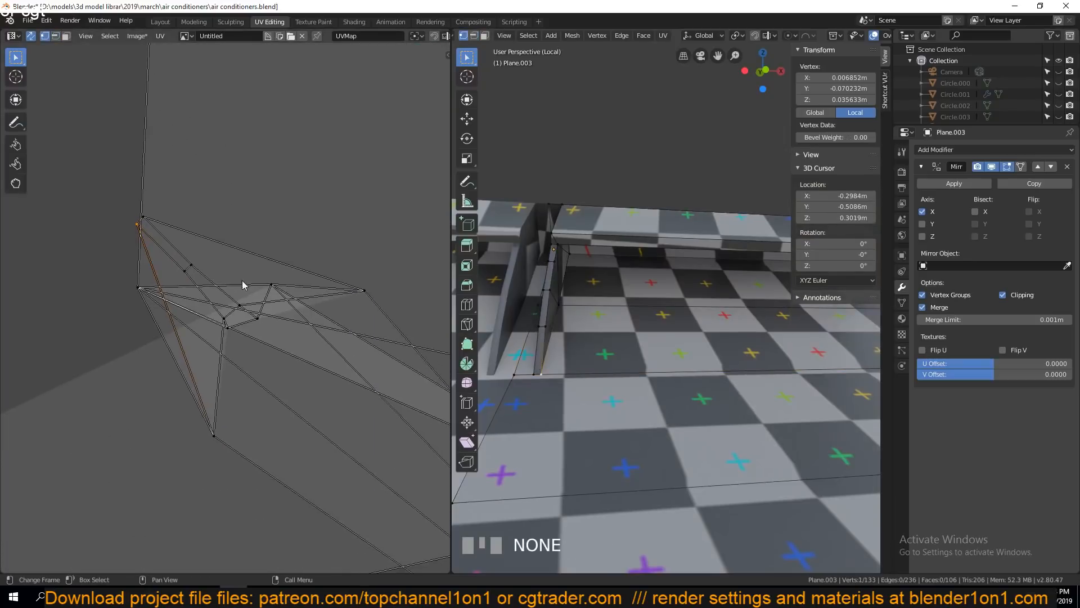
left_click(215, 347, "alt")
key("2")
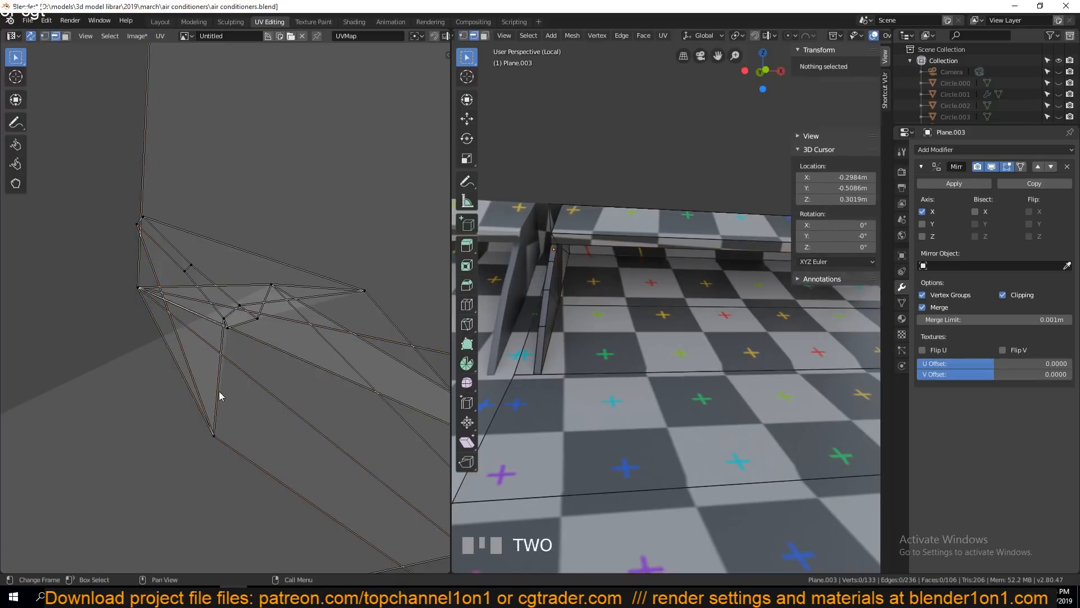
left_click(248, 329, "shift")
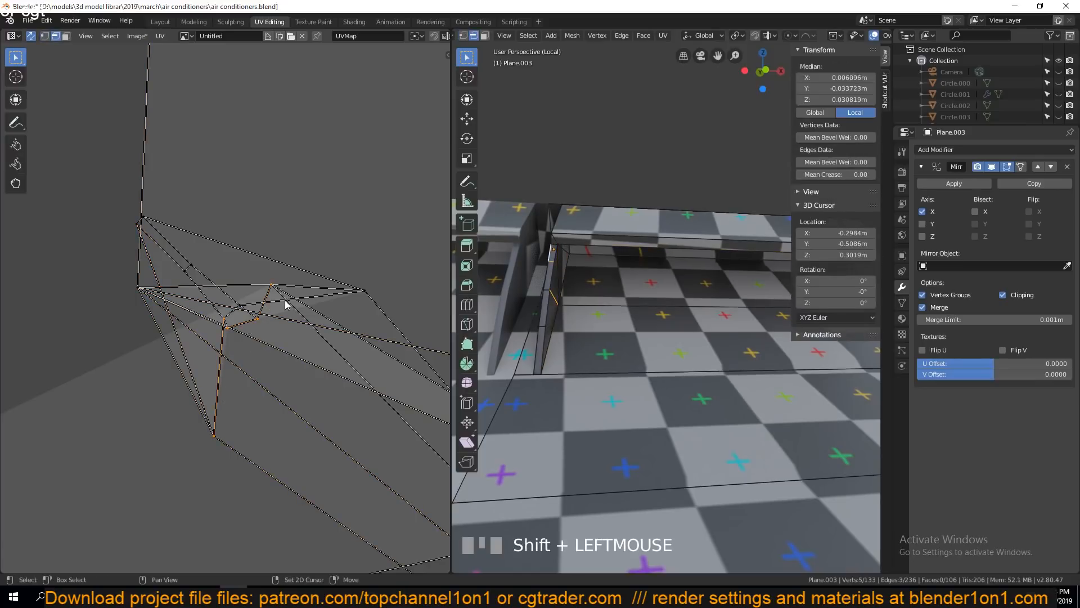
left_click(556, 327)
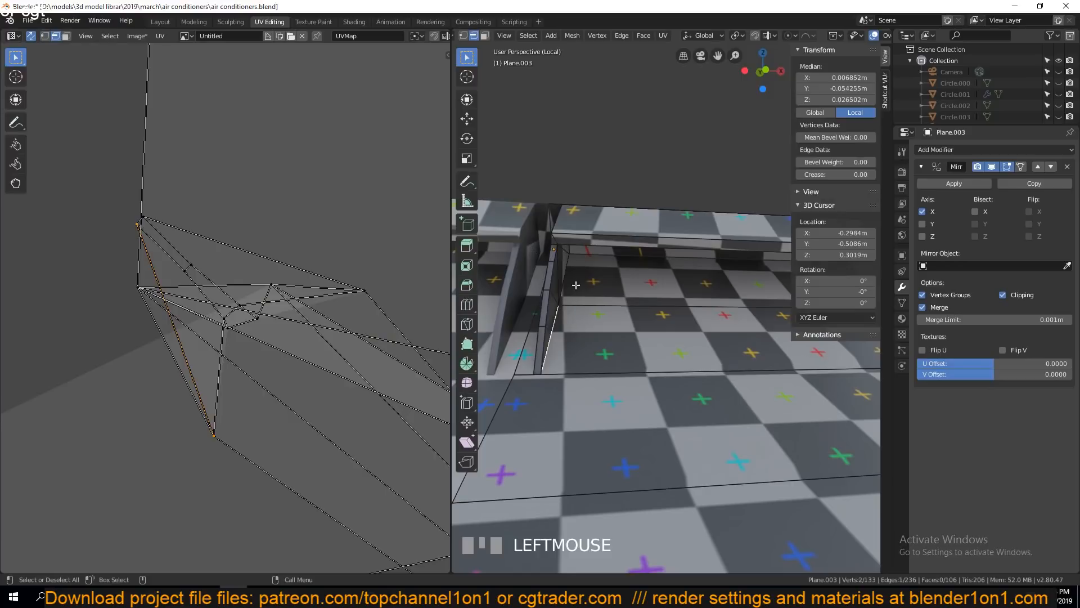
- Check the edges and the triangular face at the middle rib's base in wireframe, clear the selection and return to solid shading
key("grave")
key("grave")
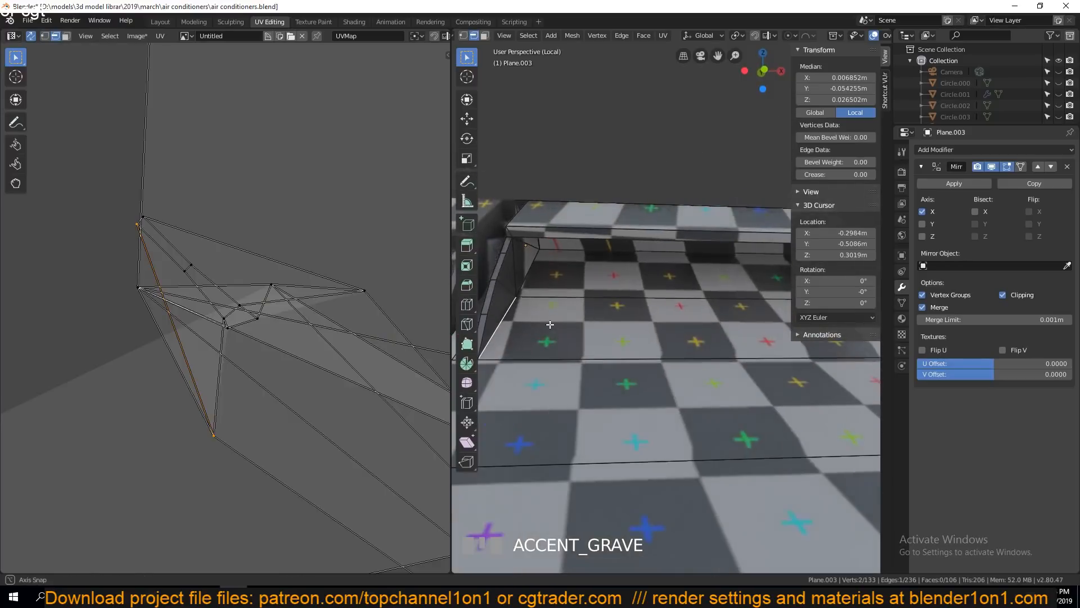
middle_click_drag(550, 323, 557, 334)
left_click(551, 285, "ctrl")
key("z")
left_click(470, 342)
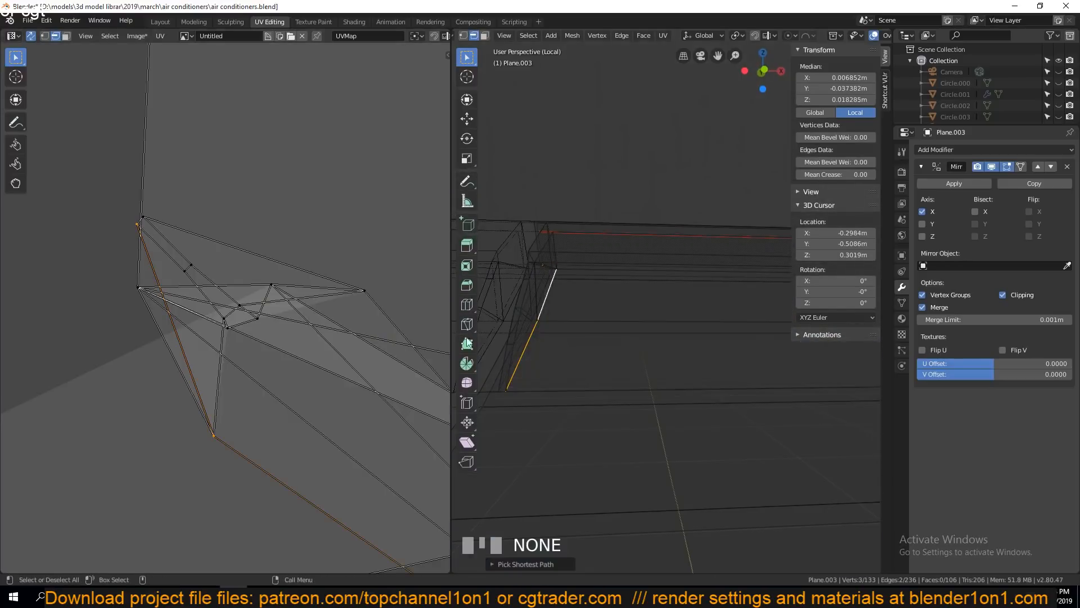
key("3")
left_click(549, 286)
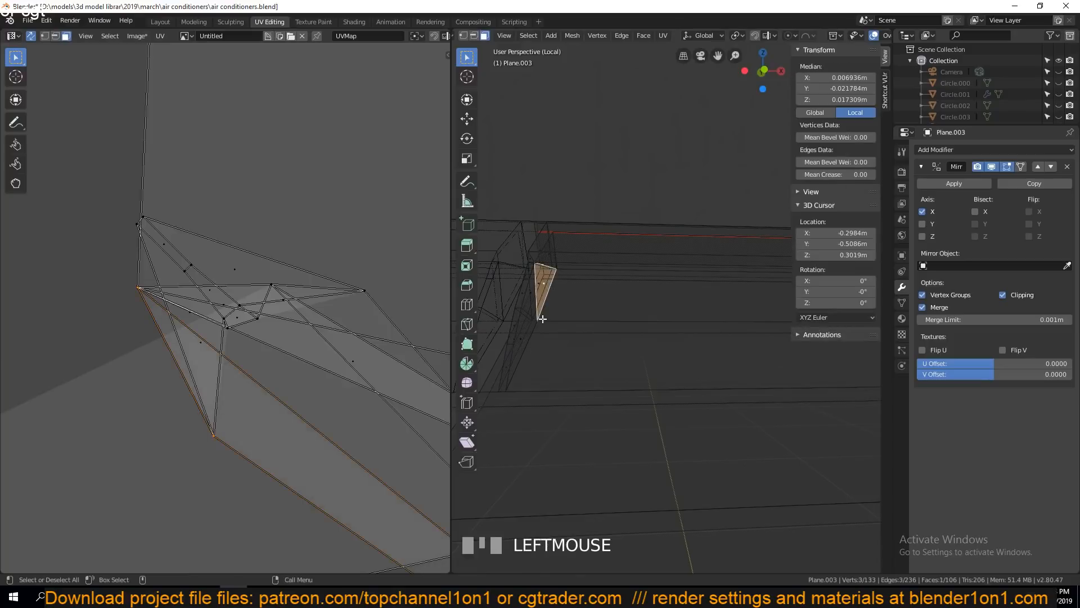
left_click(590, 344)
key("alt+a")
- Mark the edge loop where the middle rib meets the flap body as a seam
key("grave")
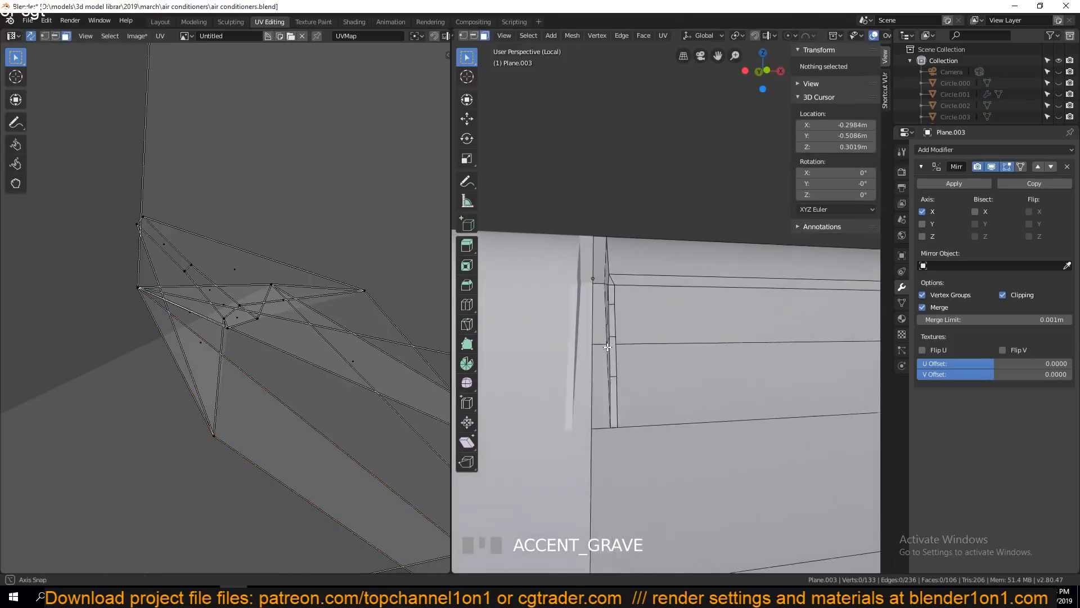
key("2")
left_click(607, 327, "alt")
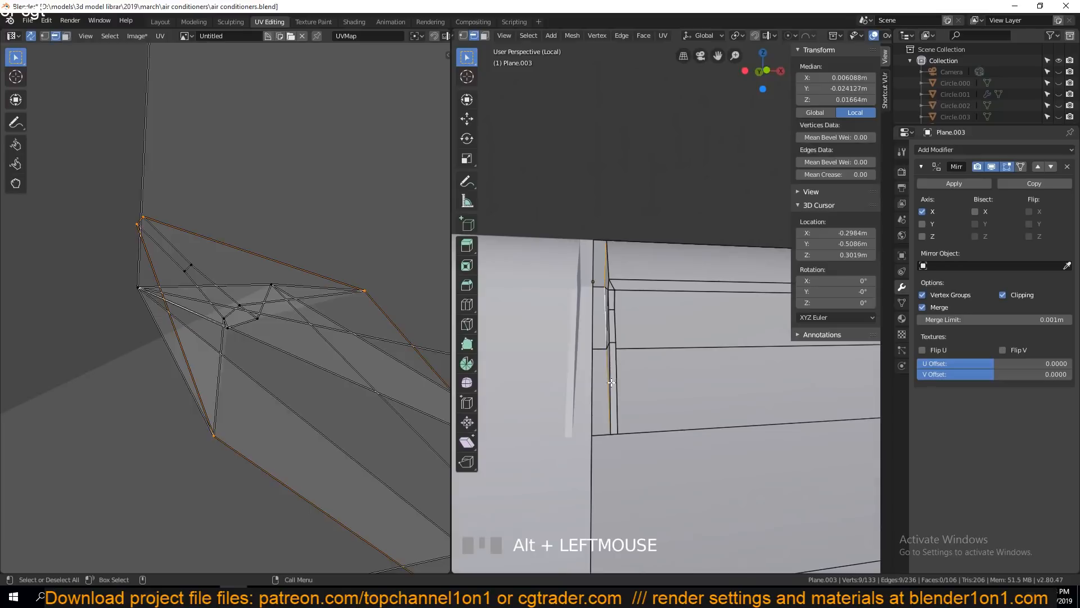
key("ctrl+e")
left_click(359, 315)
key("alt+a")
key("grave")
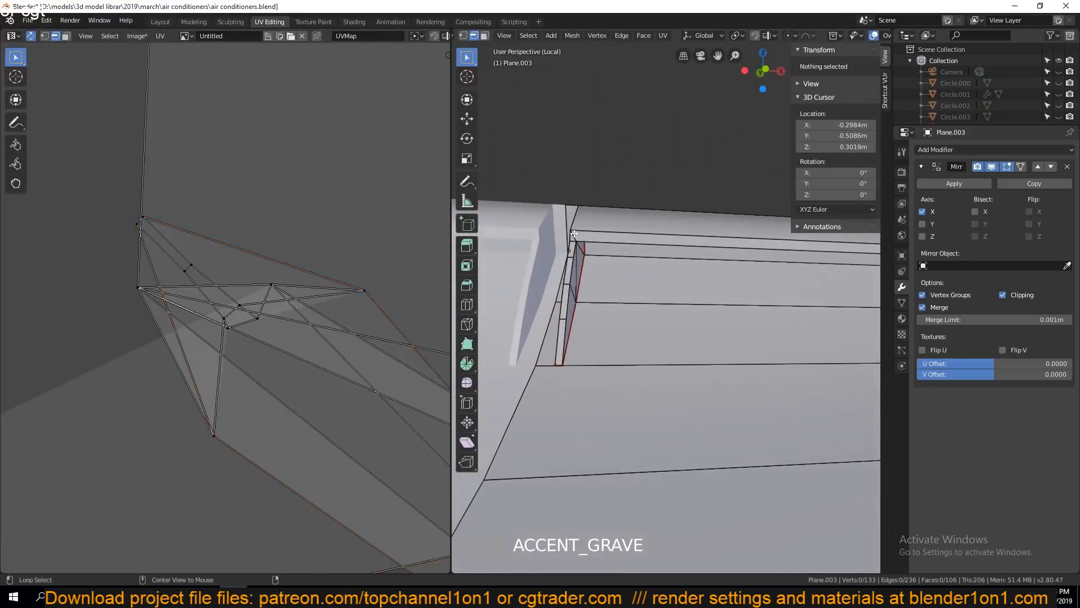
- Mark the three connected edges running from the flap's upper lip to the middle rib's seam as seams
left_click(574, 233, "alt")
key("grave")
key("KP_Decimal")
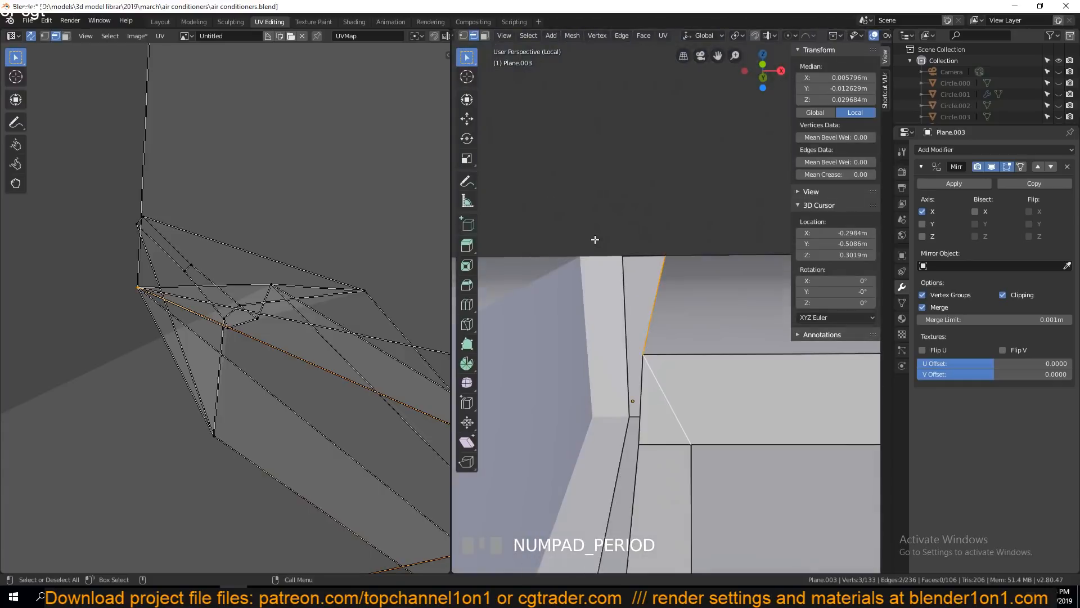
key("grave")
left_click(692, 329, "shift")
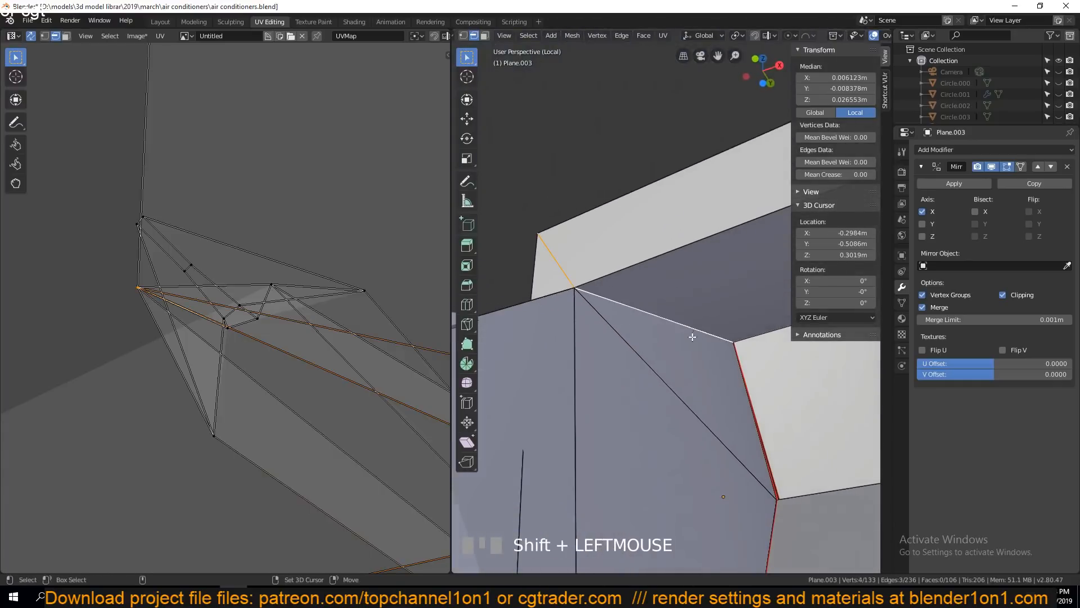
right_click(708, 345)
left_click(708, 345)
key("alt+a")
- Unwrap all faces of the flap's main body with the new rib seams
key("a")
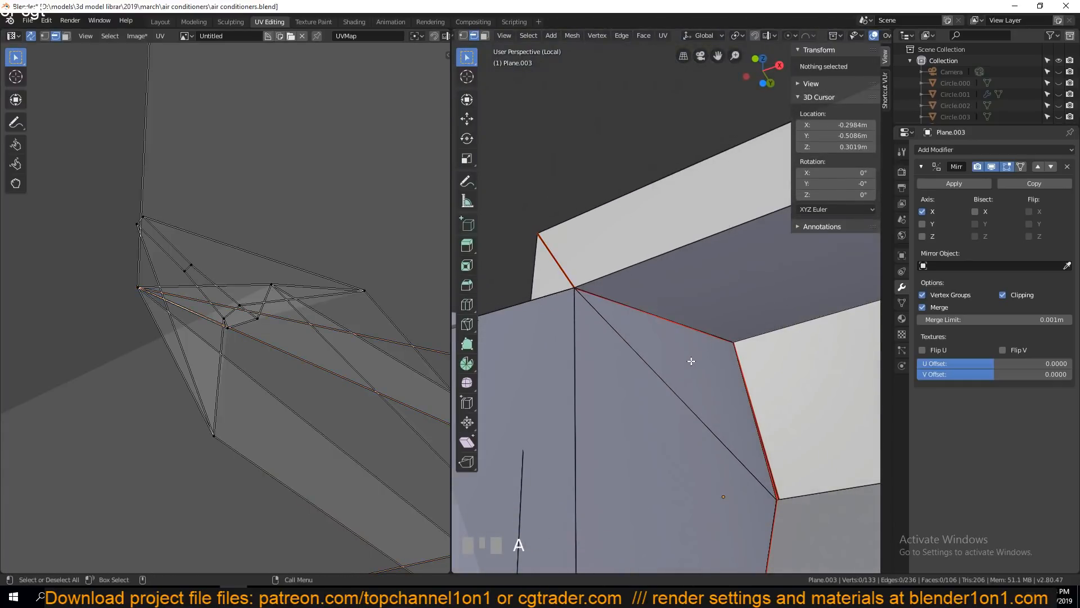
key("u")
left_click(691, 358)
scroll(282, 328, "down", 5)
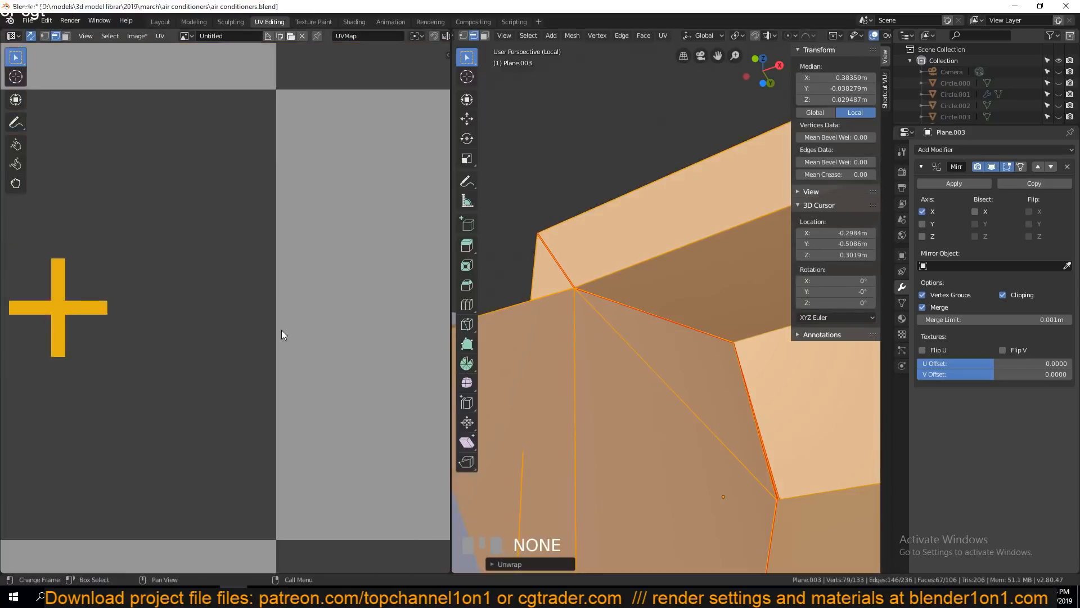
middle_click_drag(282, 329, 227, 468)
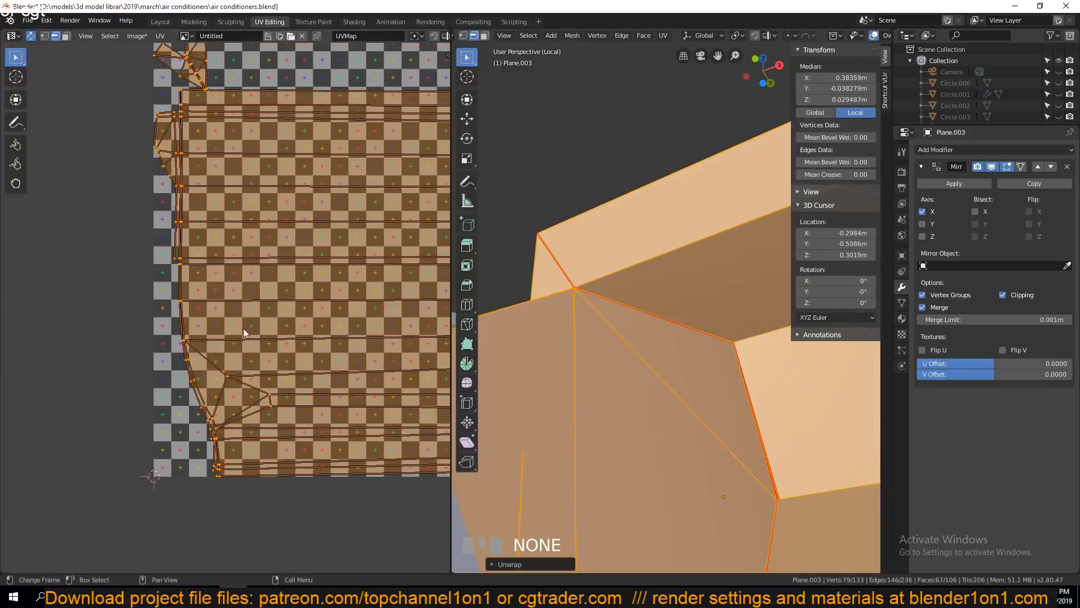
- Examine the unwrapped islands, including the rib faces and the gap near the layout's lower corner
scroll(231, 287, "up", 5)
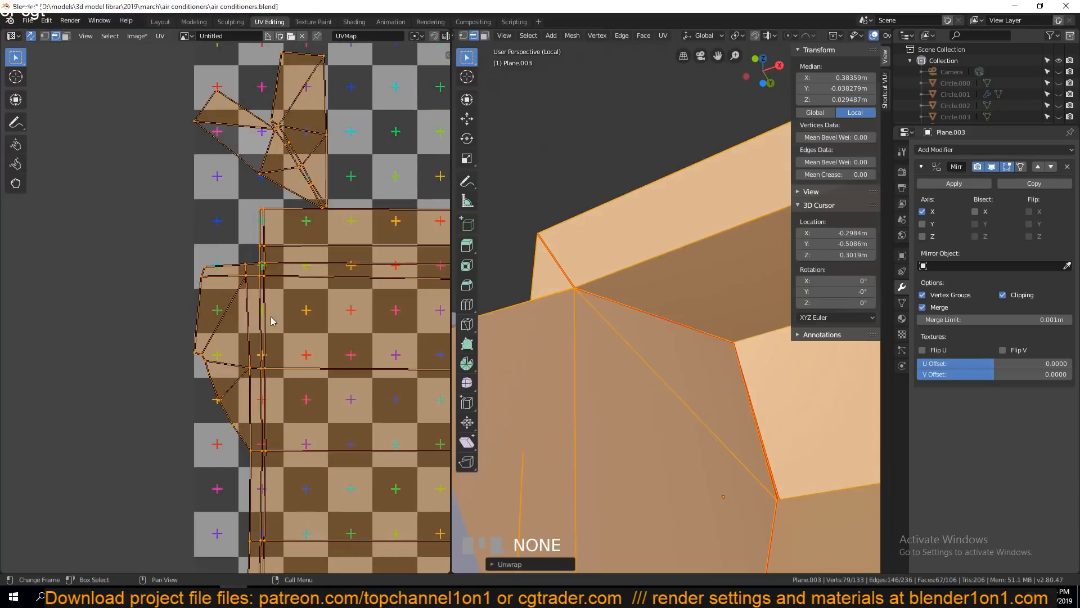
scroll(280, 340, "down", 9)
middle_click_drag(280, 340, 192, 293)
scroll(302, 396, "up", 5)
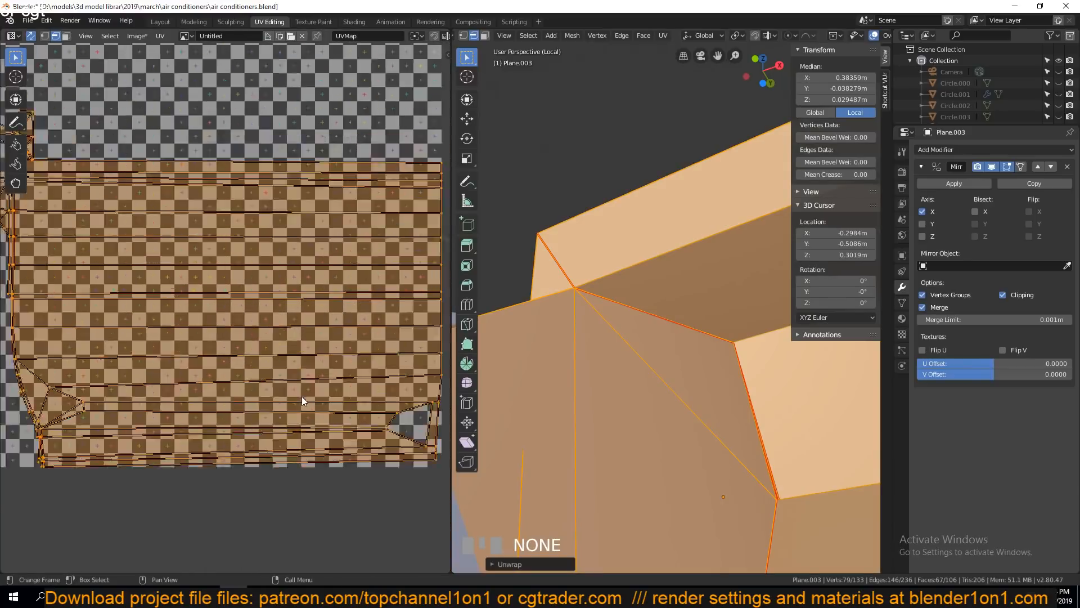
middle_click_drag(308, 383, 211, 318)
scroll(371, 381, "up", 4)
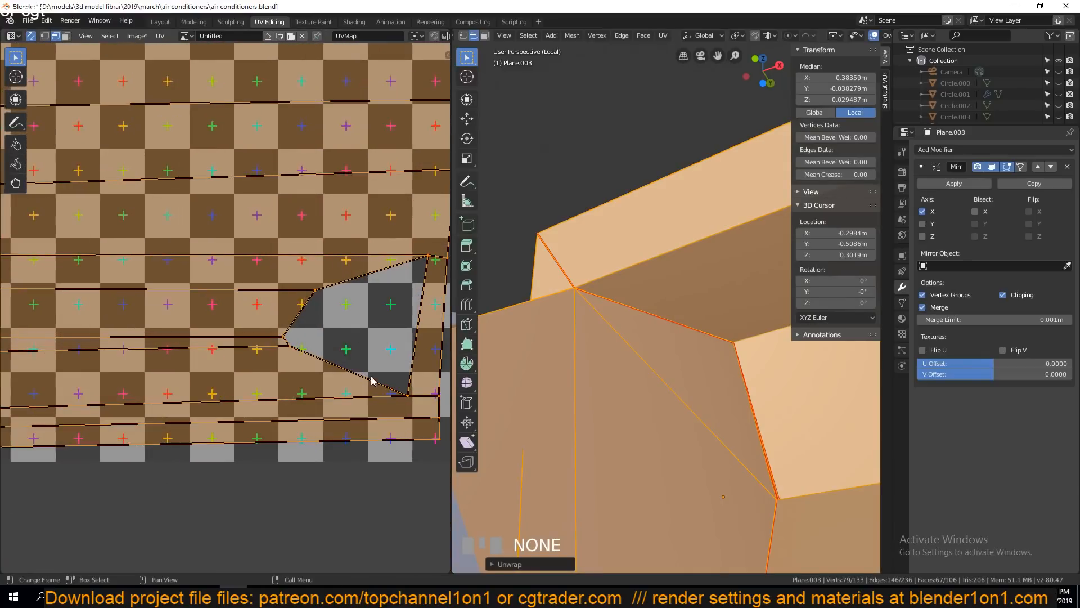
scroll(438, 365, "down", 3)
- Display the flap in Object Mode with material preview shading to check the checker texture around the middle rib
key("Tab")
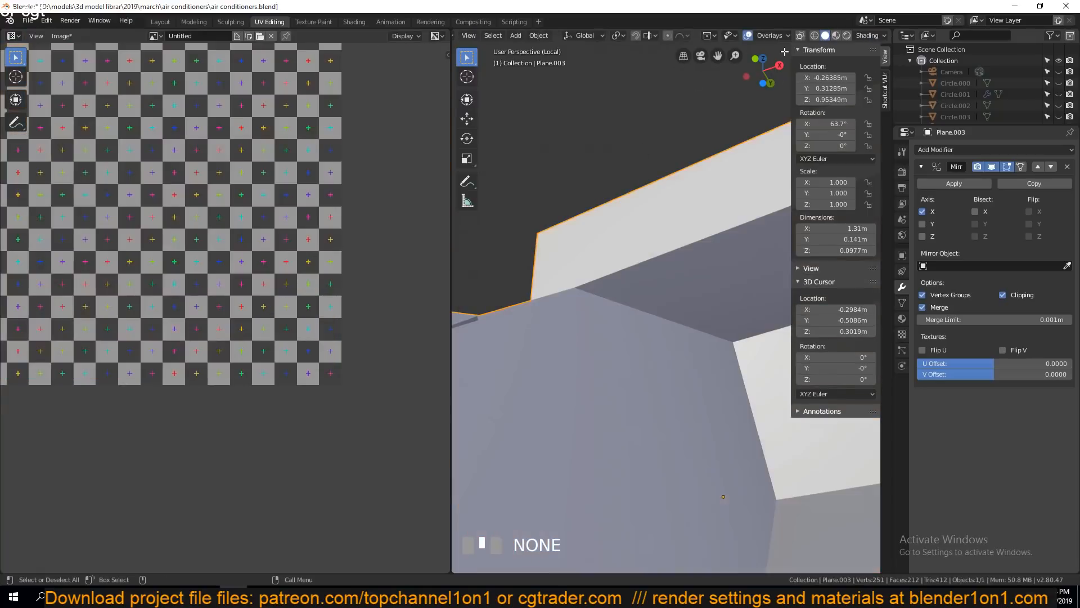
left_click(836, 36)
scroll(565, 322, "down", 2)
middle_click_drag(565, 322, 680, 359)
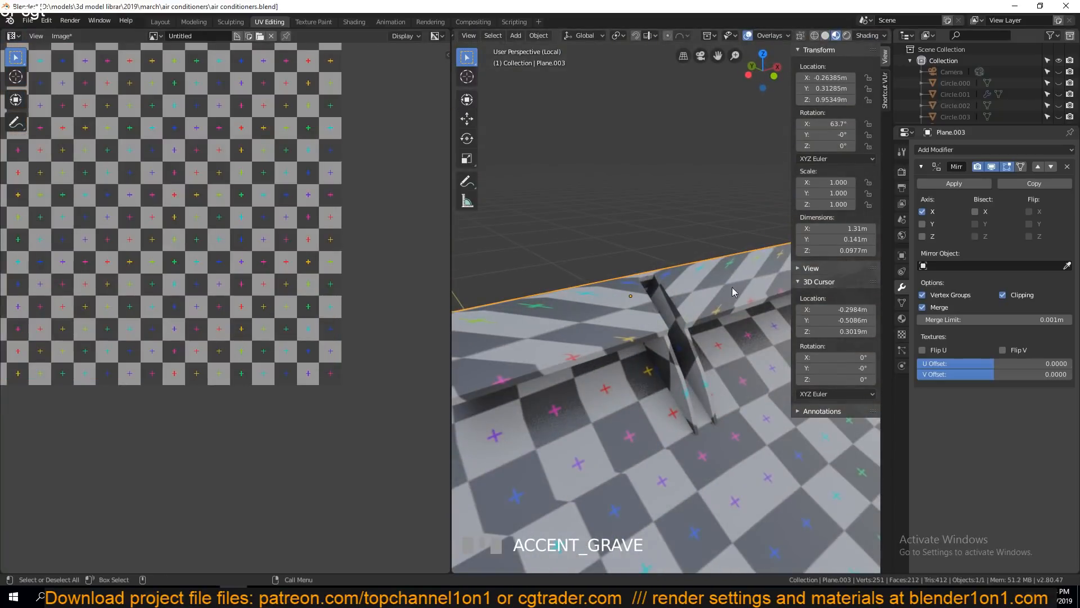
scroll(731, 295, "down", 1)
- Mark the short edge between the flap's mirror centre and the middle rib as a seam
key("Tab")
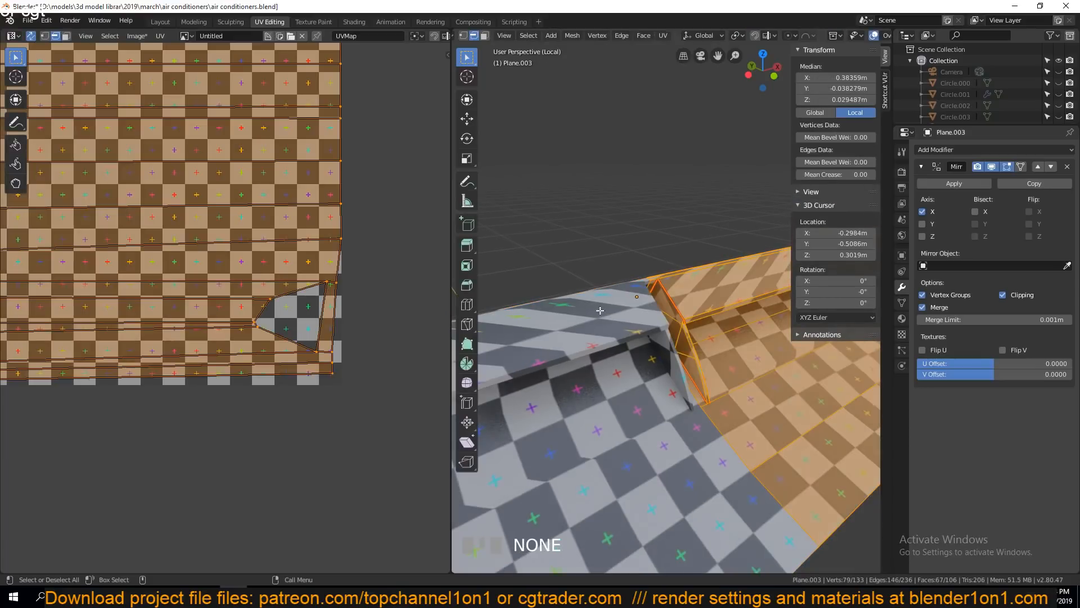
left_click(744, 293)
scroll(195, 245, "down", 2)
middle_click_drag(242, 288, 136, 298)
scroll(363, 297, "up", 2)
scroll(199, 289, "up", 4)
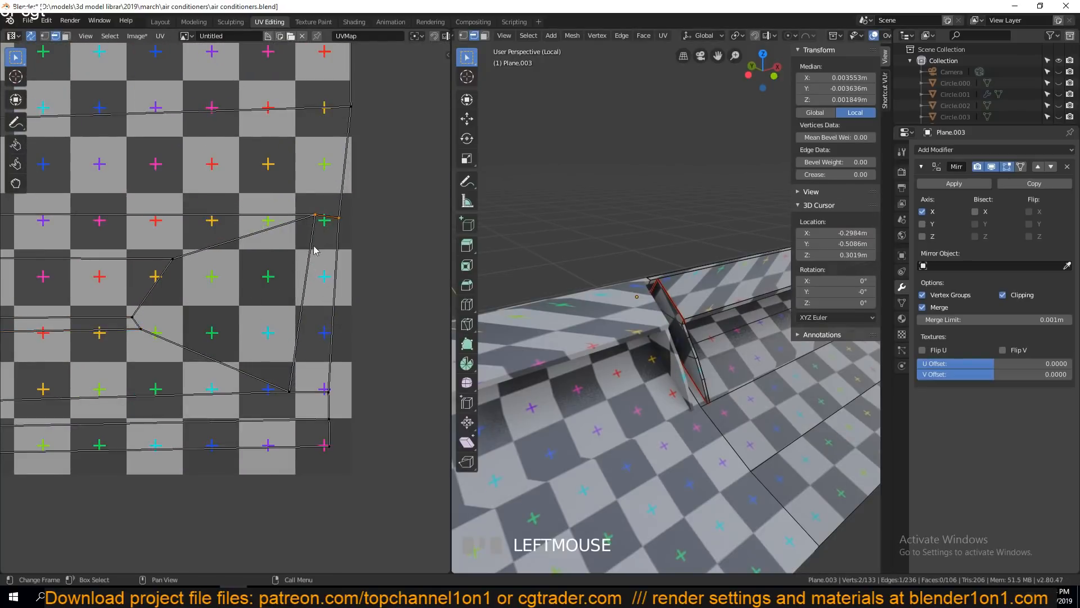
scroll(315, 251, "down", 5)
key("ctrl+e")
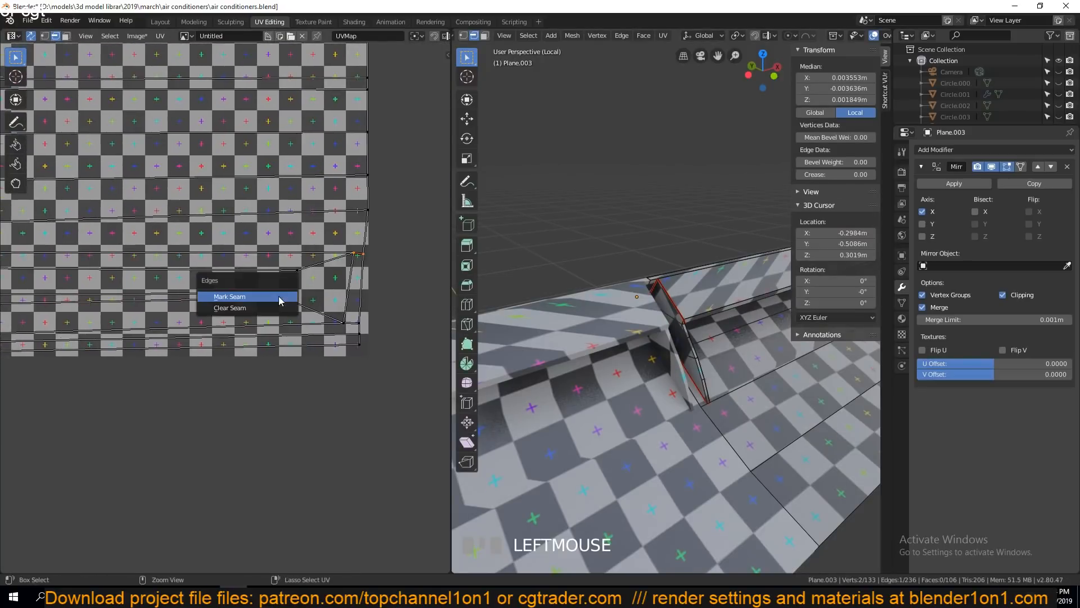
left_click(280, 300)
- Unwrap all faces of the flap's main body again using the added centre-edge seam
scroll(224, 301, "down", 3)
scroll(205, 286, "up", 2)
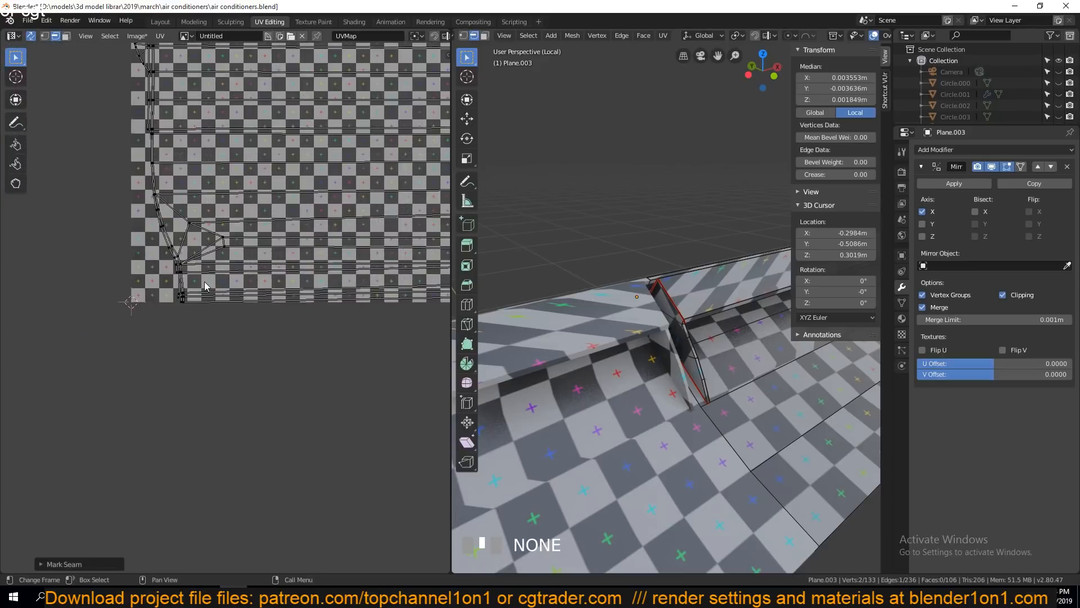
scroll(242, 288, "up", 1)
key("a")
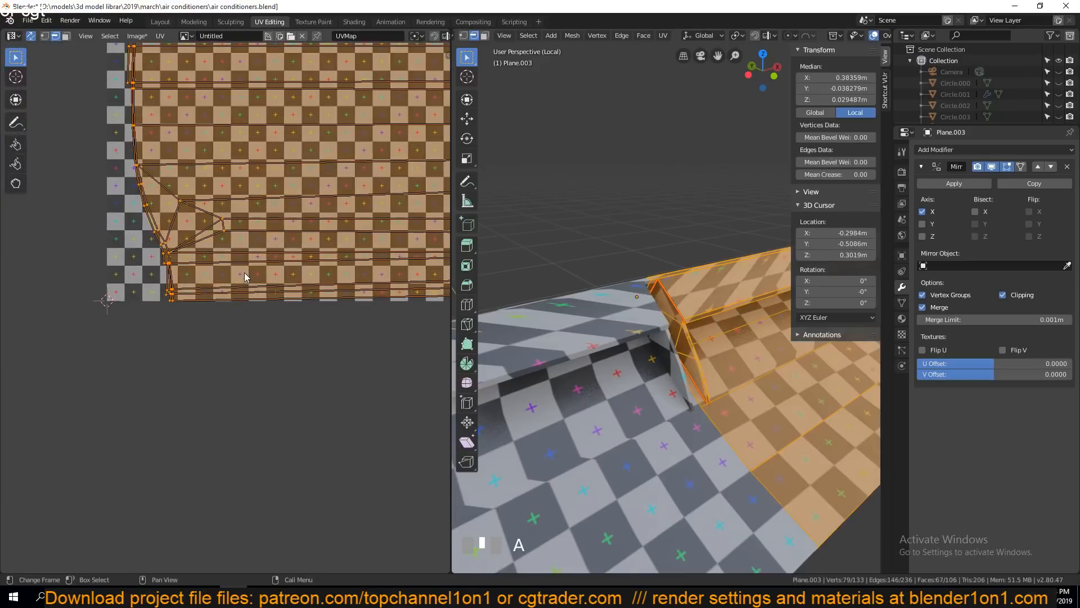
key("u")
left_click(245, 276)
- Examine the checker texture in Object Mode along the flap's ribs, body and outer end
key("grave")
middle_click_drag(591, 359, 554, 295)
scroll(495, 344, "down", 5)
key("grave")
scroll(599, 333, "up", 4)
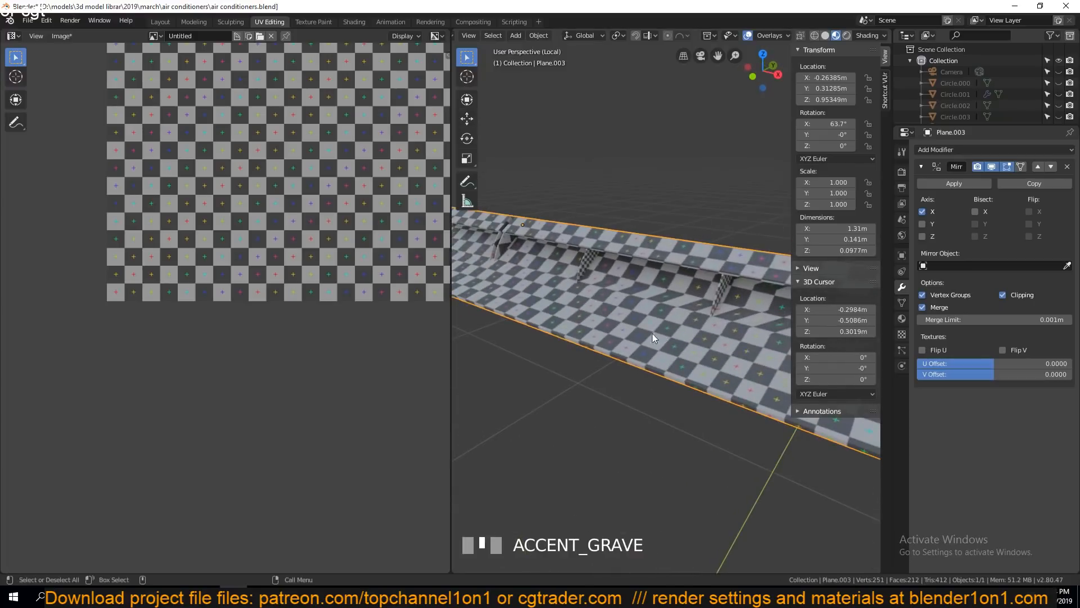
middle_click_drag(653, 333, 532, 335)
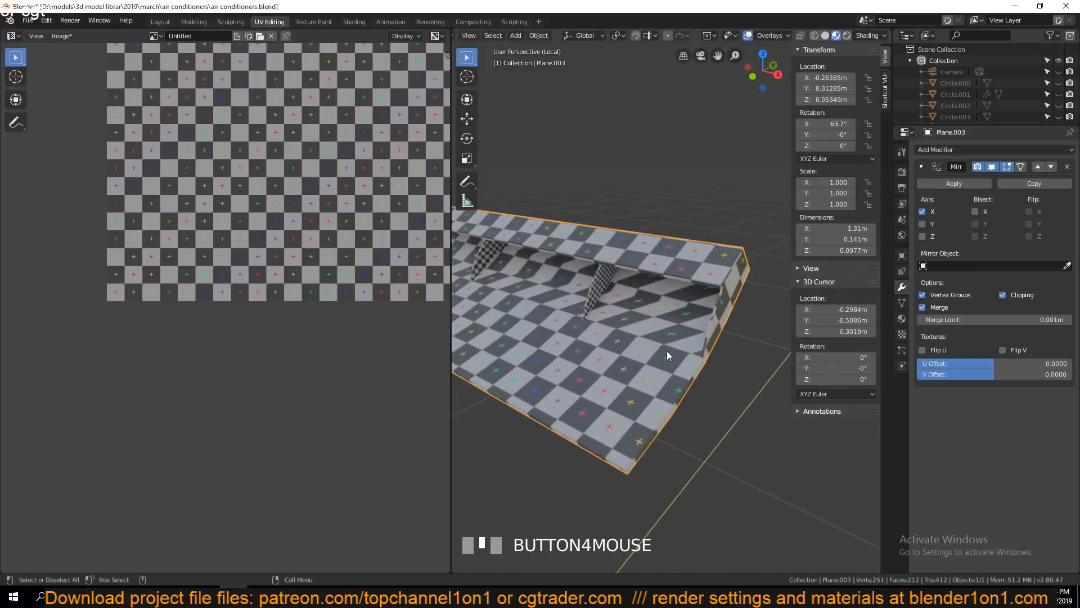
- Mark the edges outlining the flap's outer end face, including the diagonal beneath the upper lip, as a seam
middle_click_drag(667, 350, 596, 330)
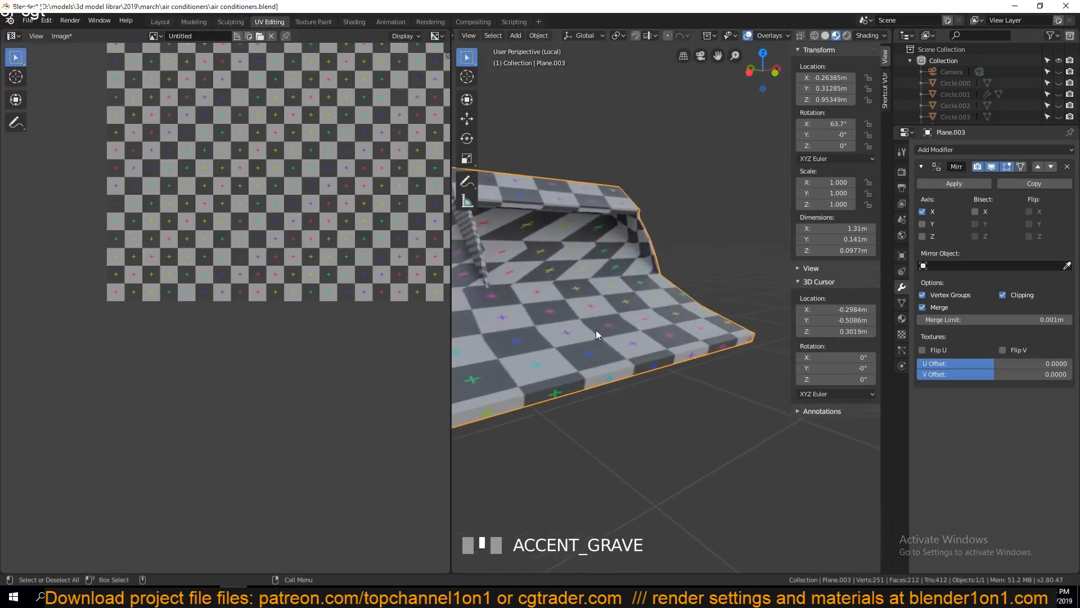
key("Tab")
left_click(635, 254, "alt")
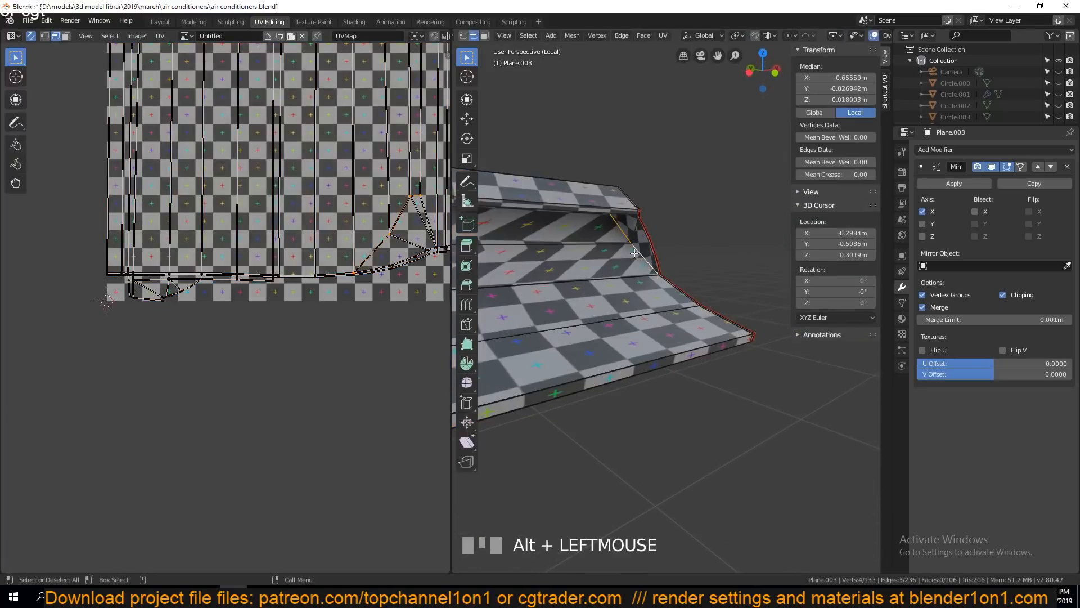
middle_click_drag(409, 269, 258, 332)
scroll(364, 388, "up", 2)
scroll(258, 332, "up", 3)
middle_click_drag(357, 369, 311, 342)
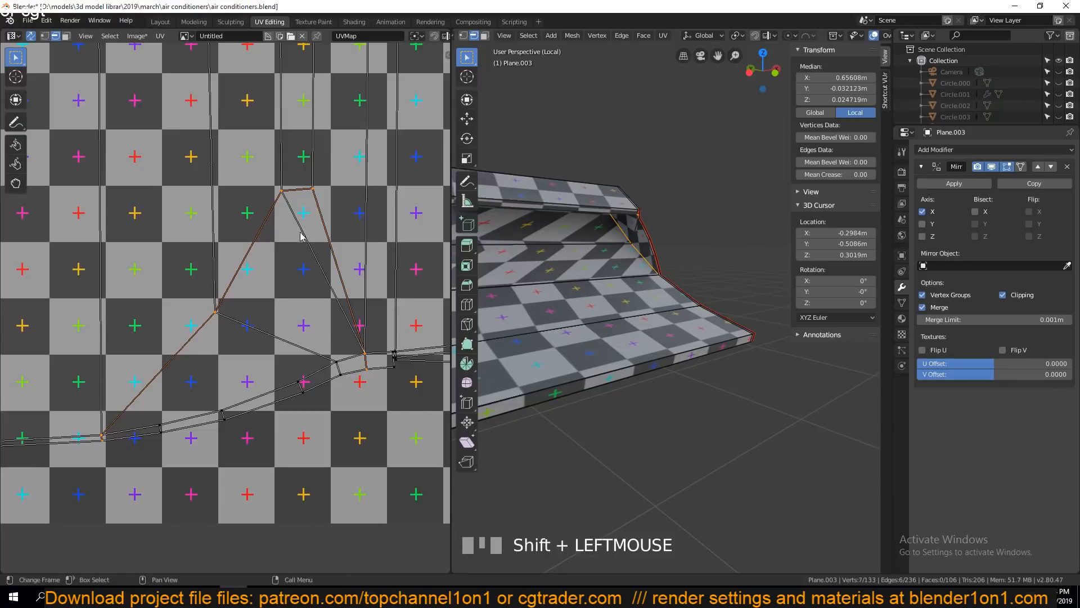
key("ctrl+e")
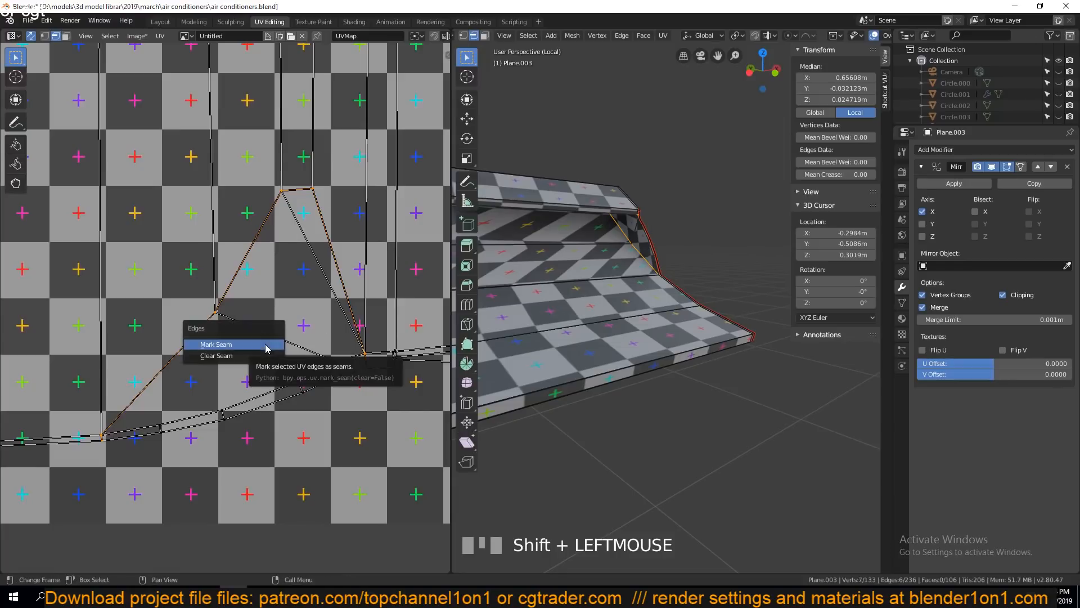
left_click(266, 346)
- Unwrap all faces of the flap's main body again with the new end seam and save the file
key("a")
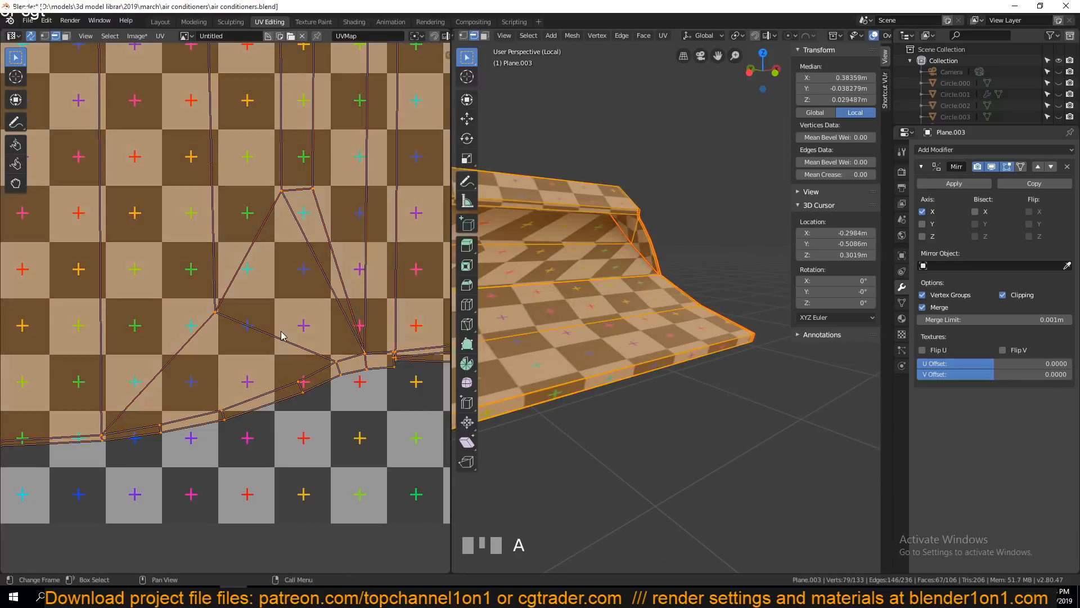
key("y")
key("u")
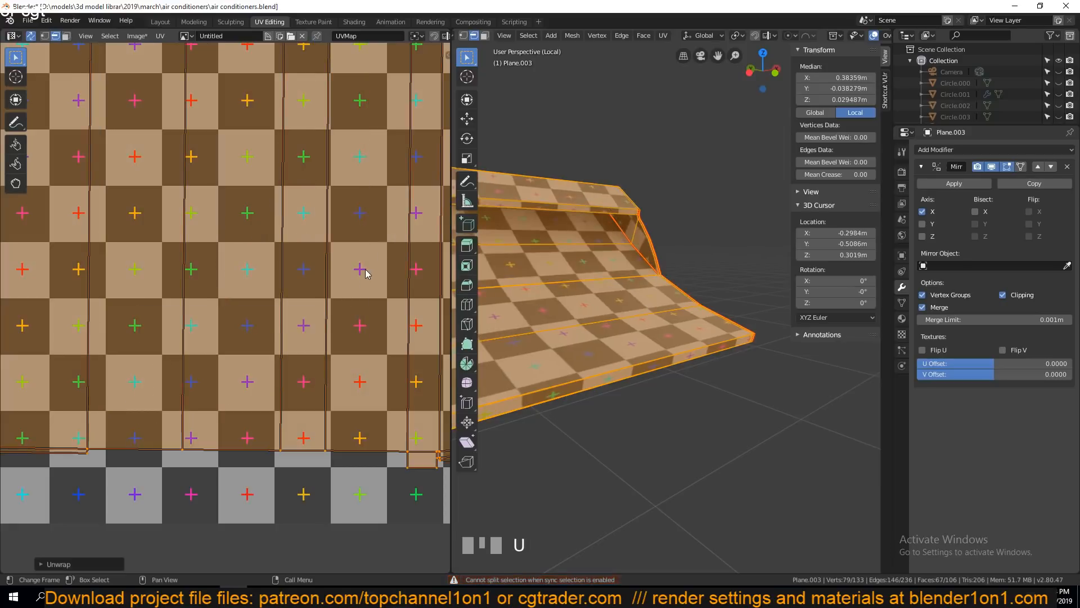
key("Tab")
scroll(576, 345, "down", 5)
middle_click_drag(576, 345, 695, 356)
scroll(565, 366, "up", 3)
key("ctrl+s")
- Toggle the mirrored half's viewport display off and on, and apply the flap's Mirror modifier
scroll(569, 376, "down", 2)
left_click(992, 168)
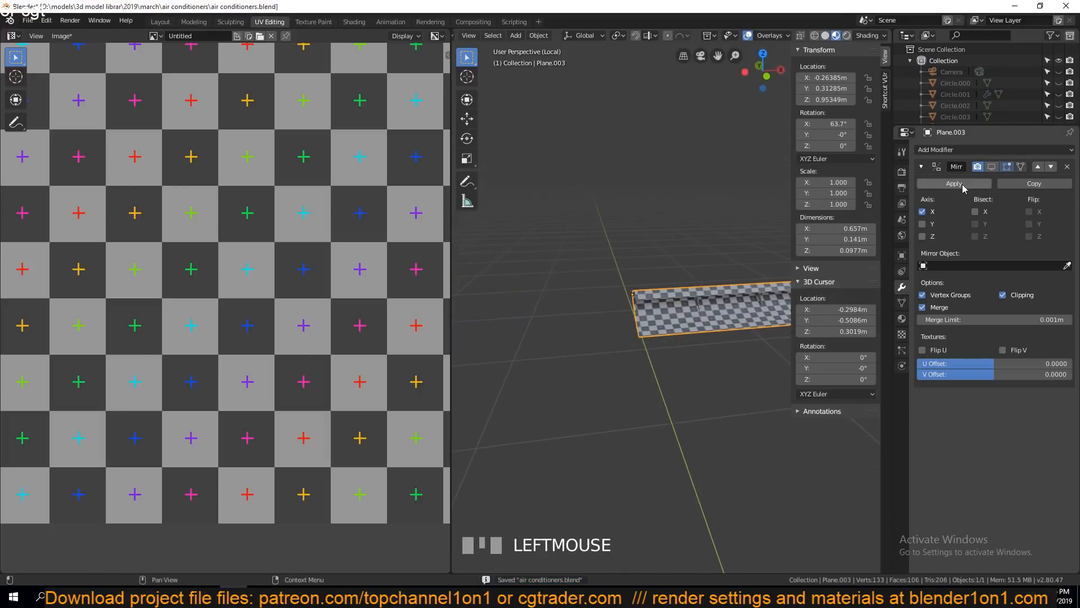
key("grave")
left_click(991, 167)
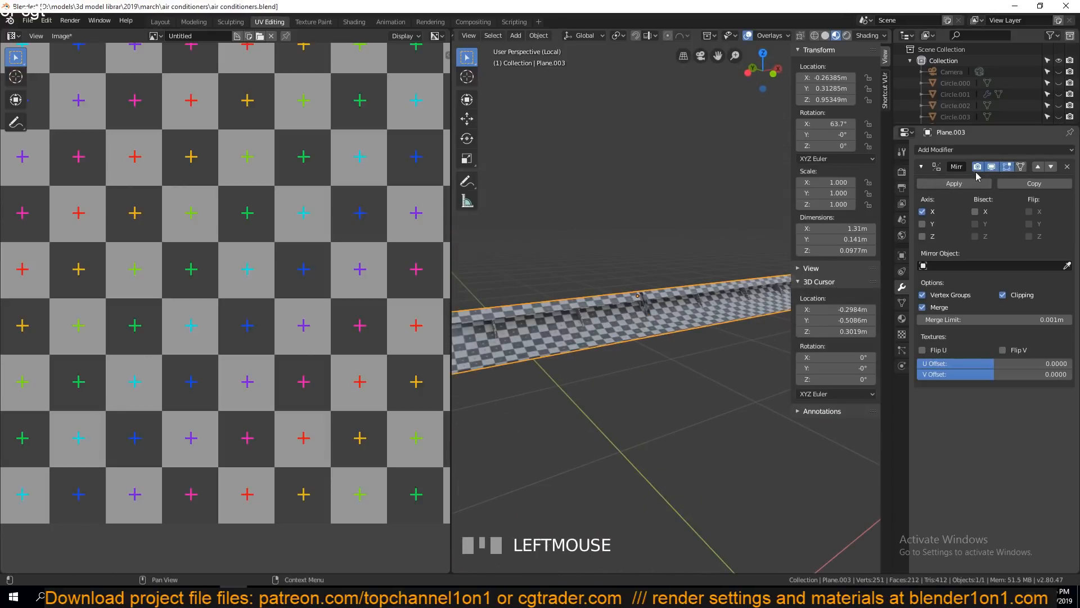
left_click(953, 184)
- Examine the full flap mesh and its seams in Edit Mode with nothing selected, and return to Object Mode
key("Tab")
key("grave")
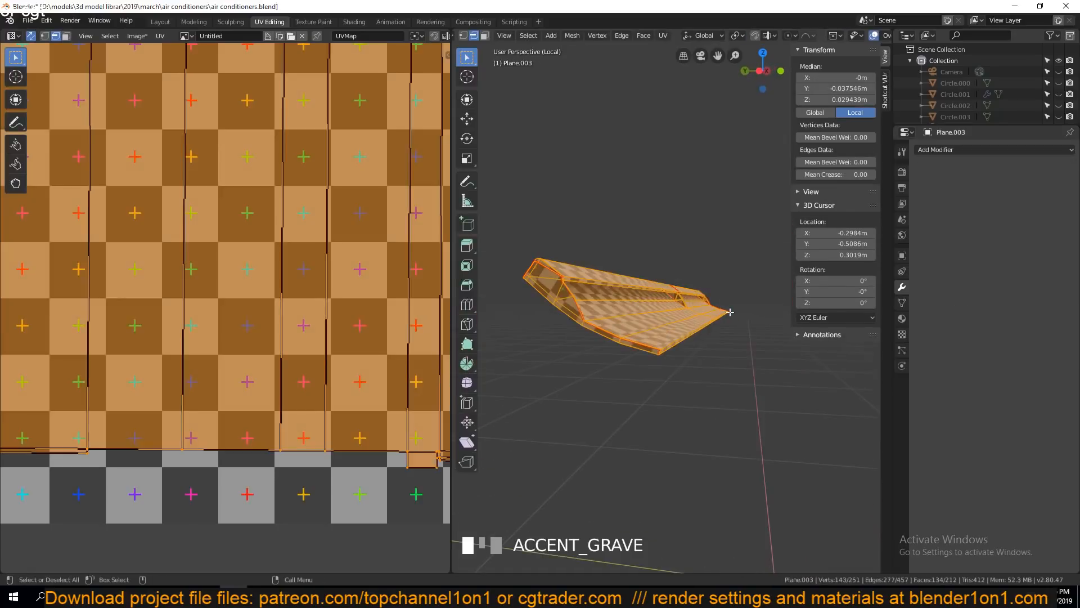
key("alt+a")
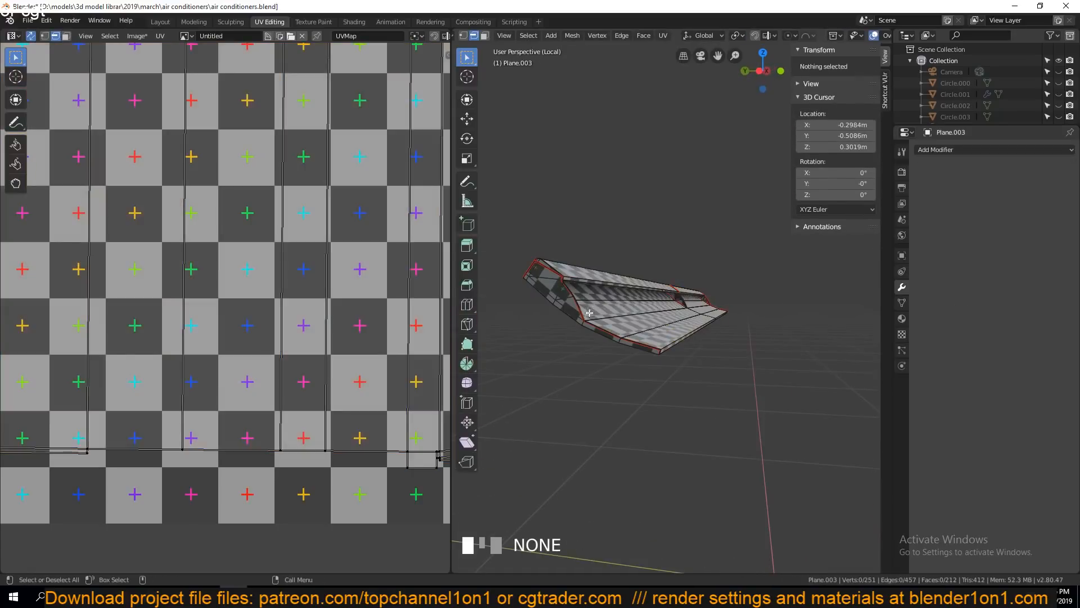
key("grave")
key("Tab")
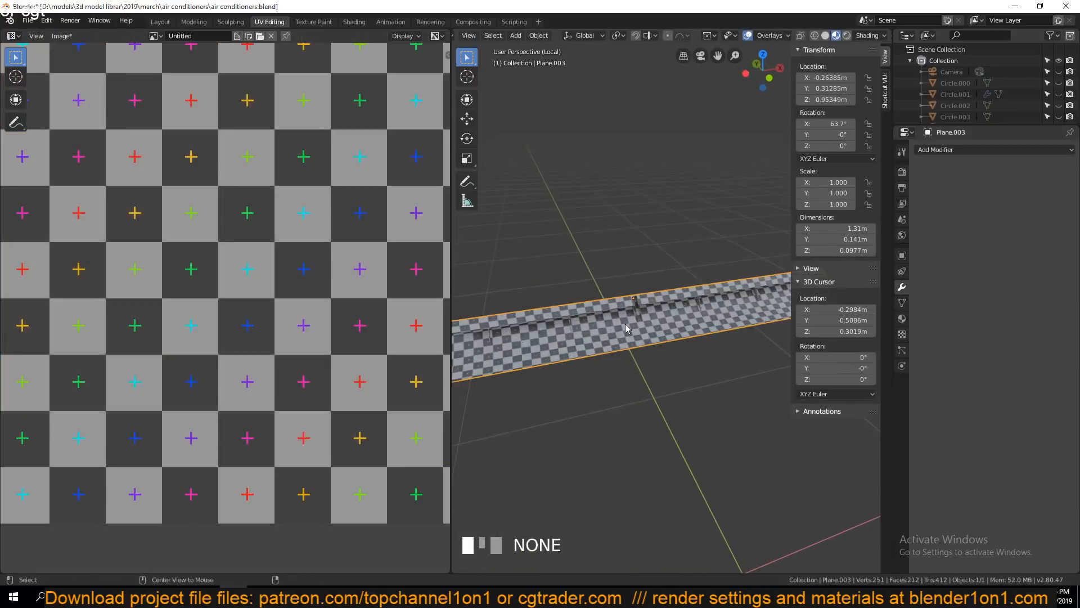
- Reveal all hidden objects around the flap and save the file
key("alt+h")
key("grave")
middle_click_drag(618, 315, 650, 304)
key("ctrl+s")
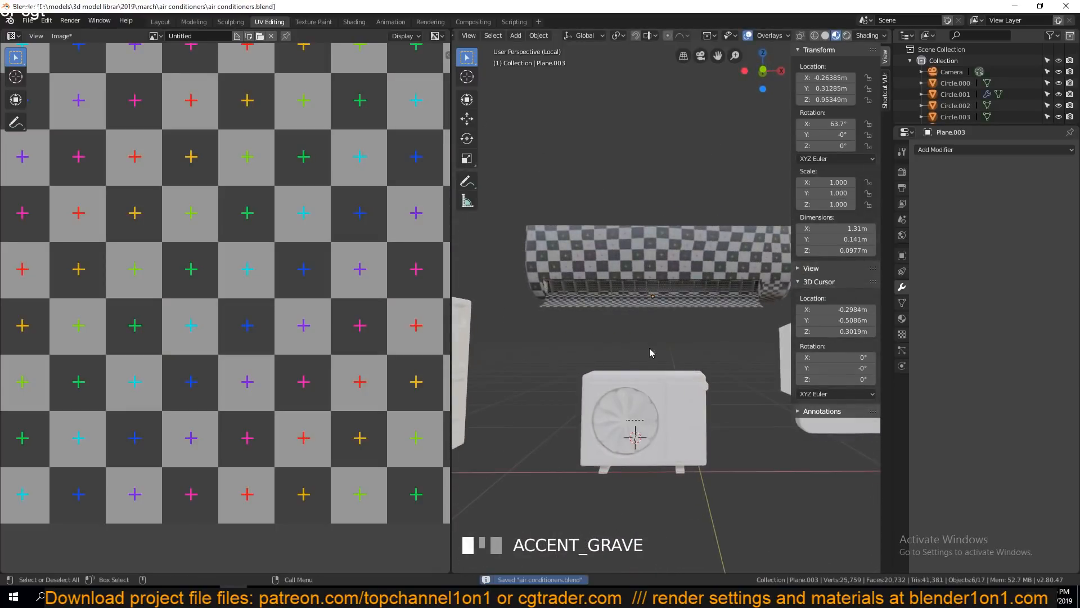
middle_click_drag(650, 352, 520, 335, "shift")
scroll(542, 343, "down", 2)
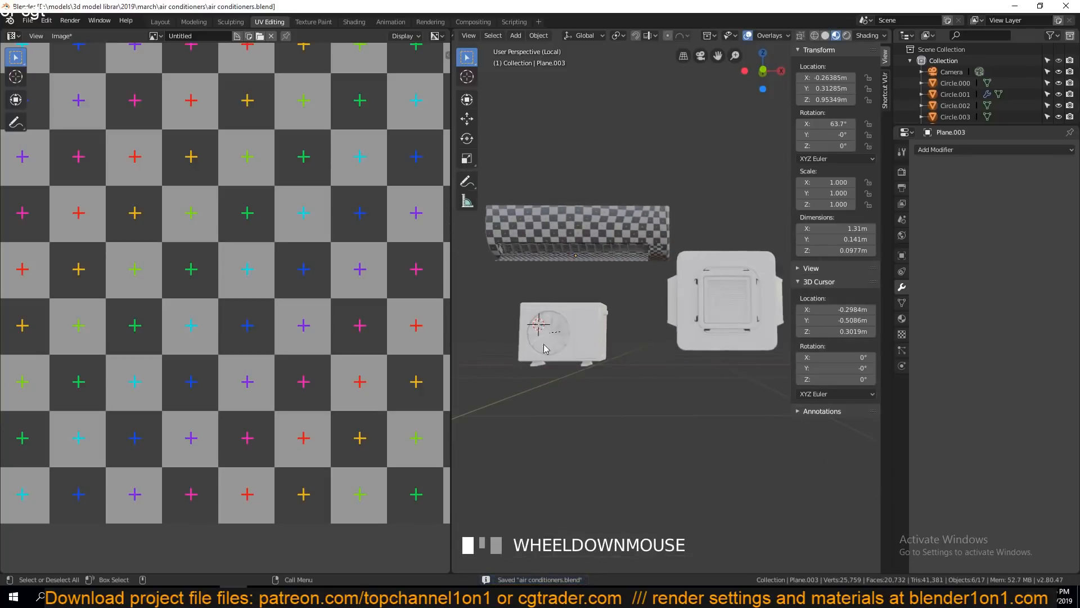